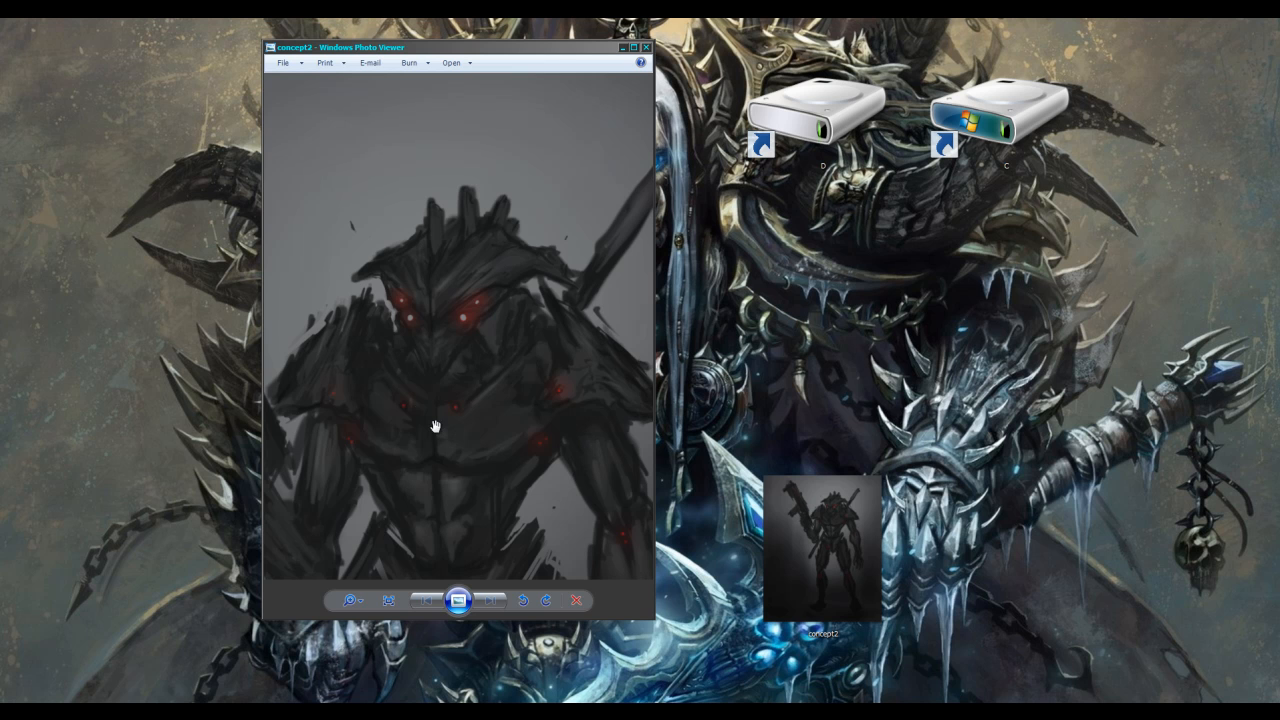
- Examine the concept2 character sketch, comparing the upper-body detail with the full figure
scroll(424, 408, down, 3)
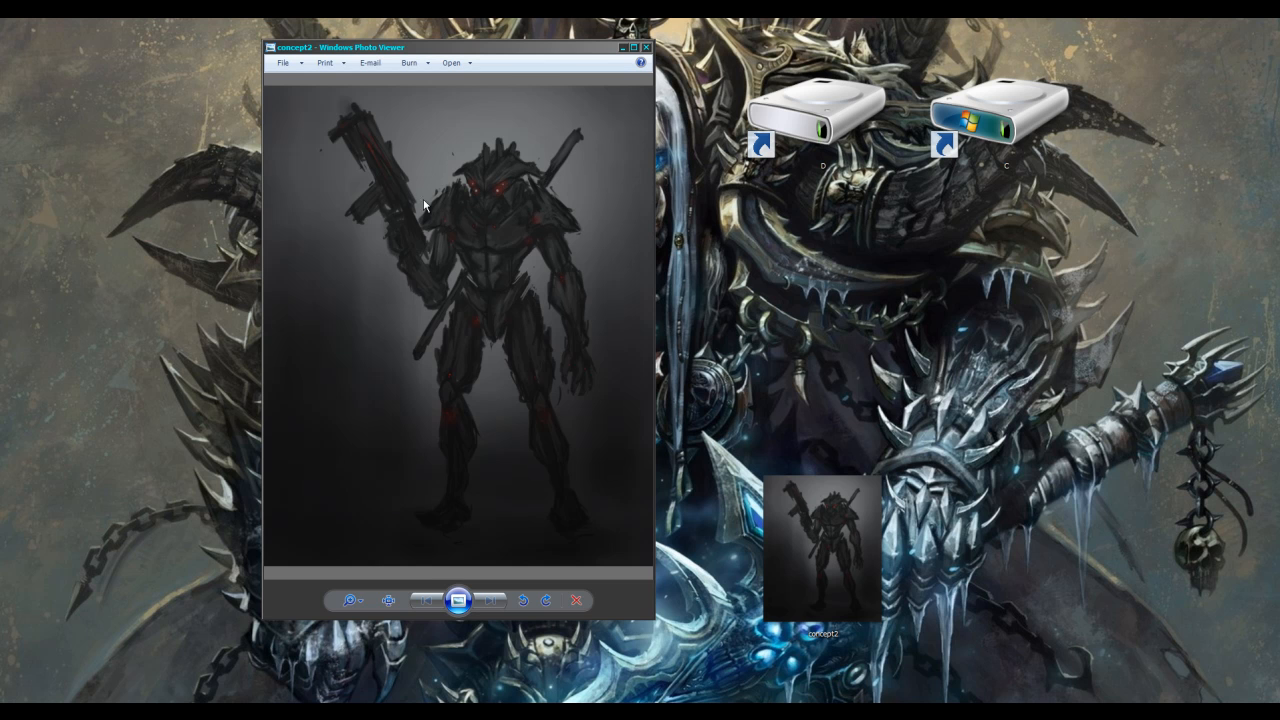
scroll(440, 228, up, 2)
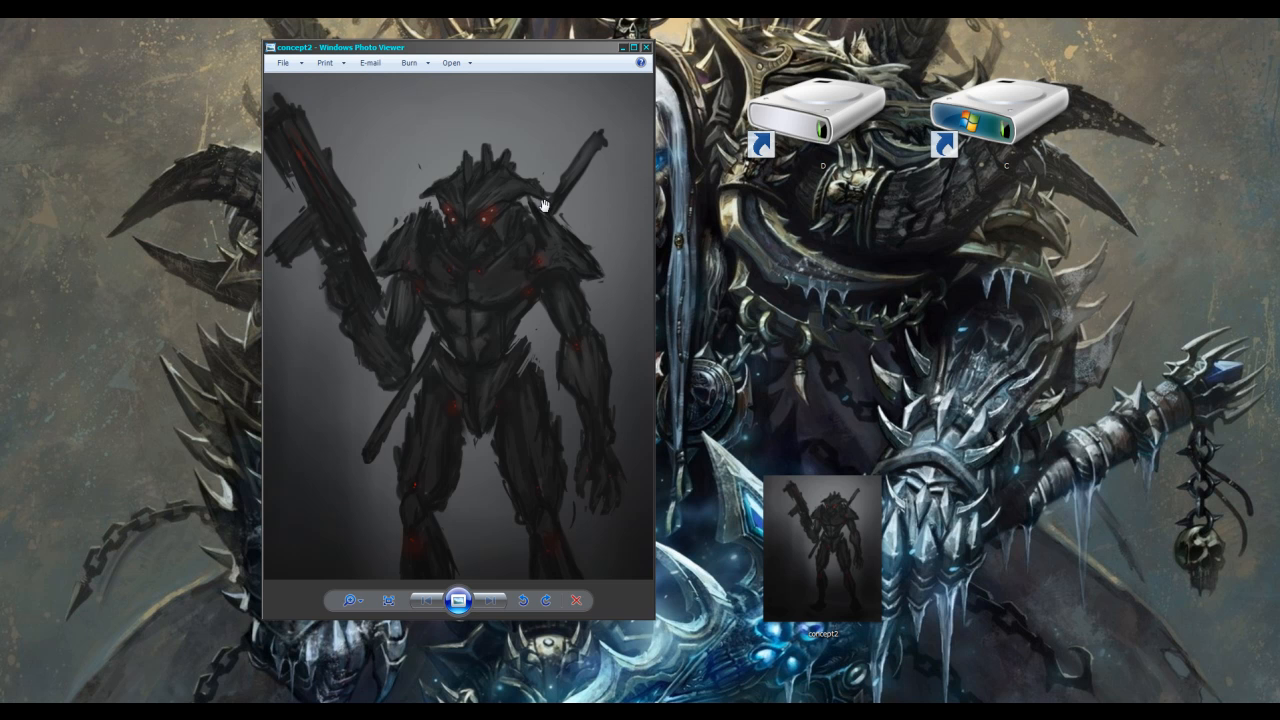
scroll(547, 277, down, 2)
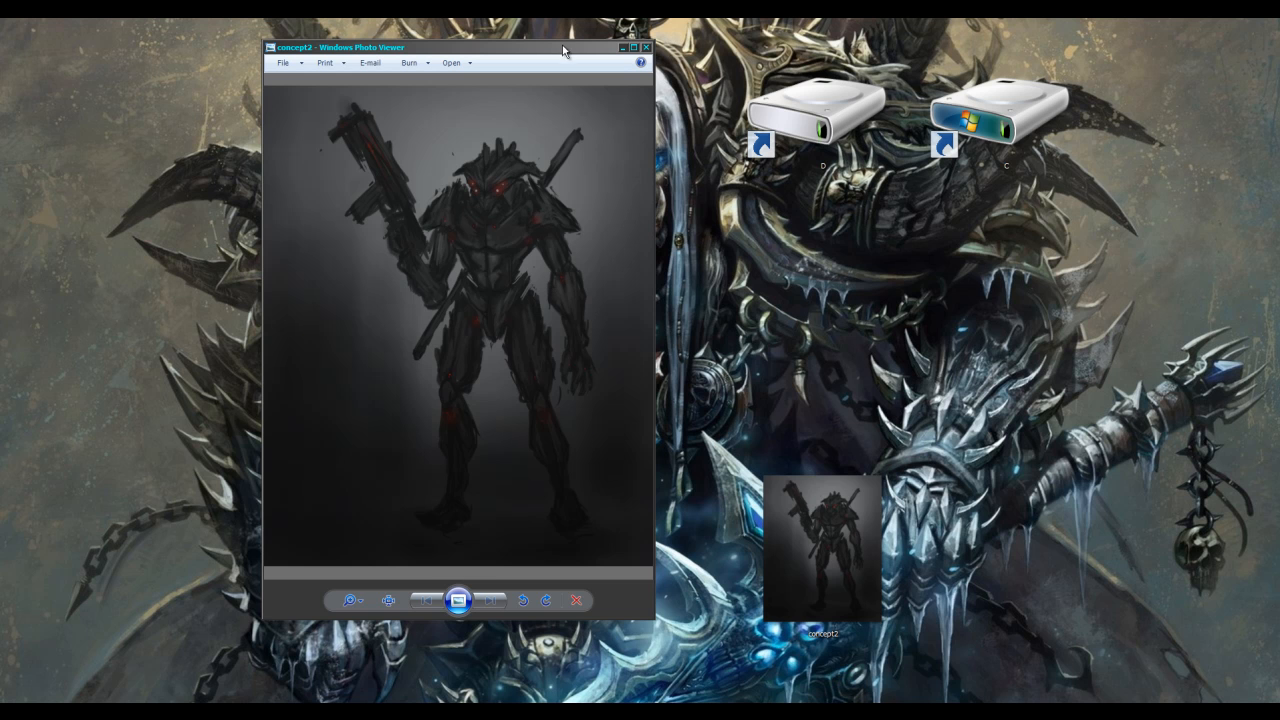
drag(517, 50, 701, 61)
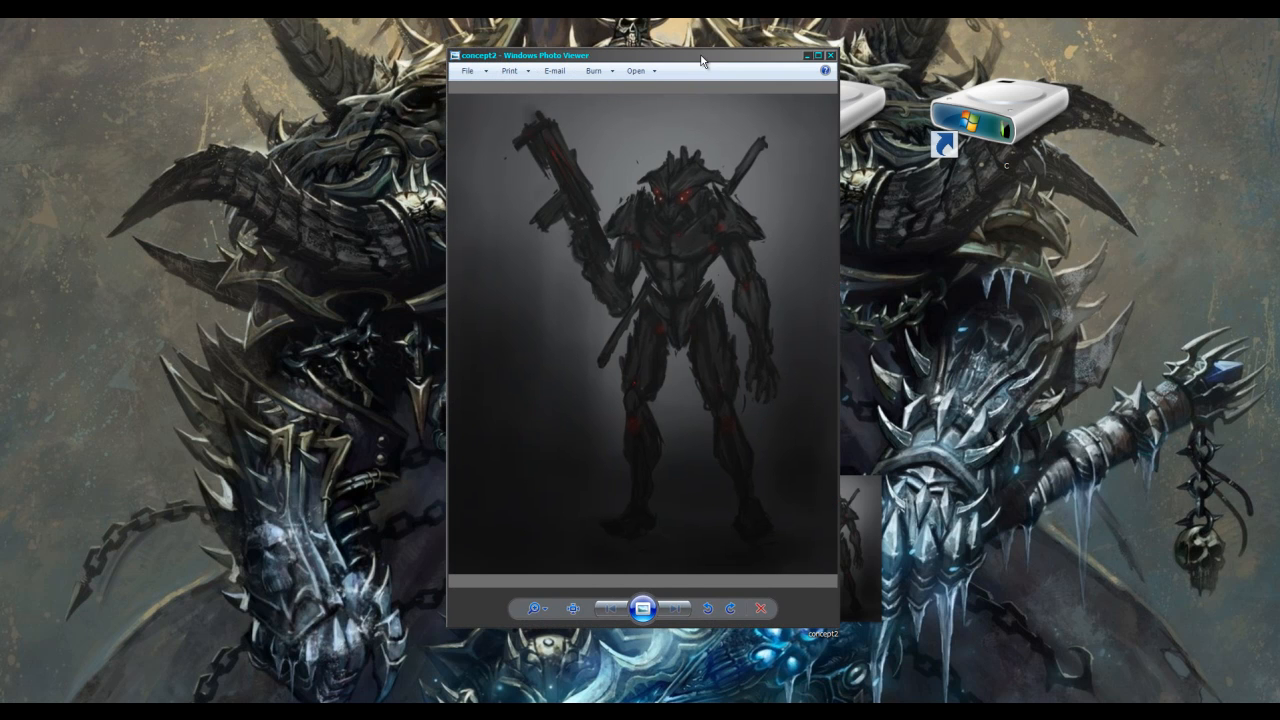
- Switch to Softimage and maximize the Camera viewport to fill the workspace
click(416, 697)
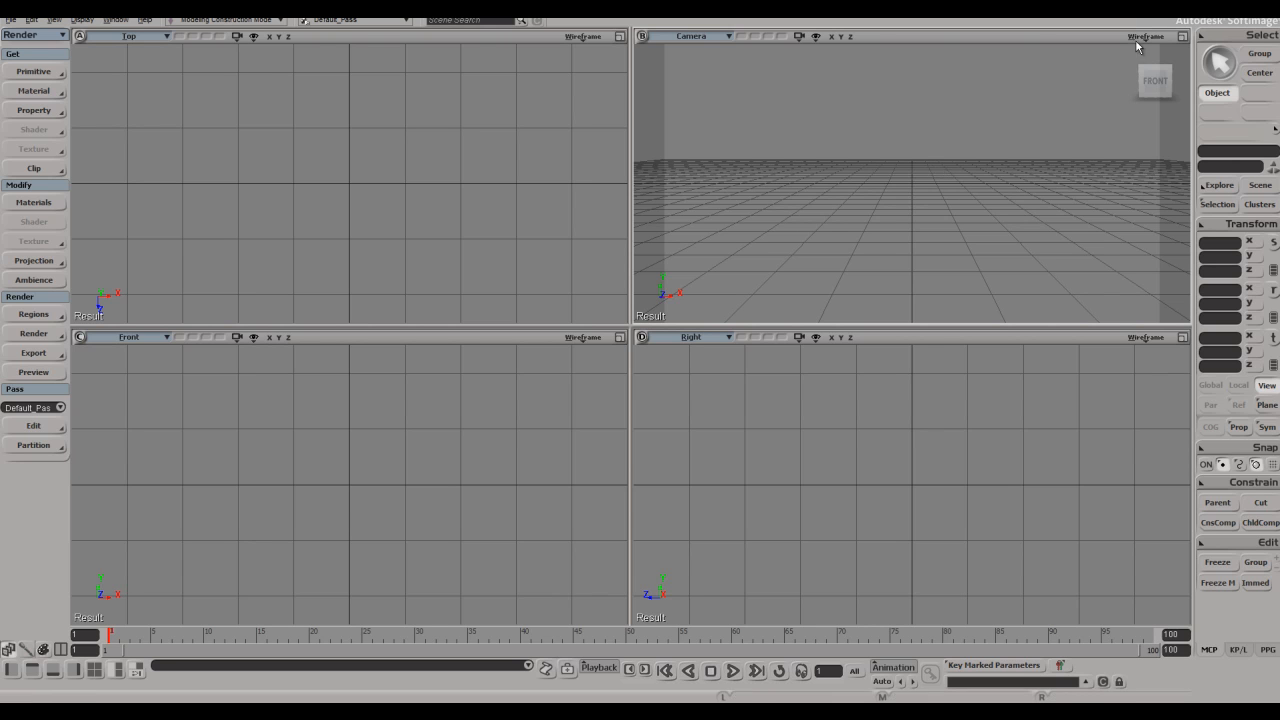
click(1182, 36)
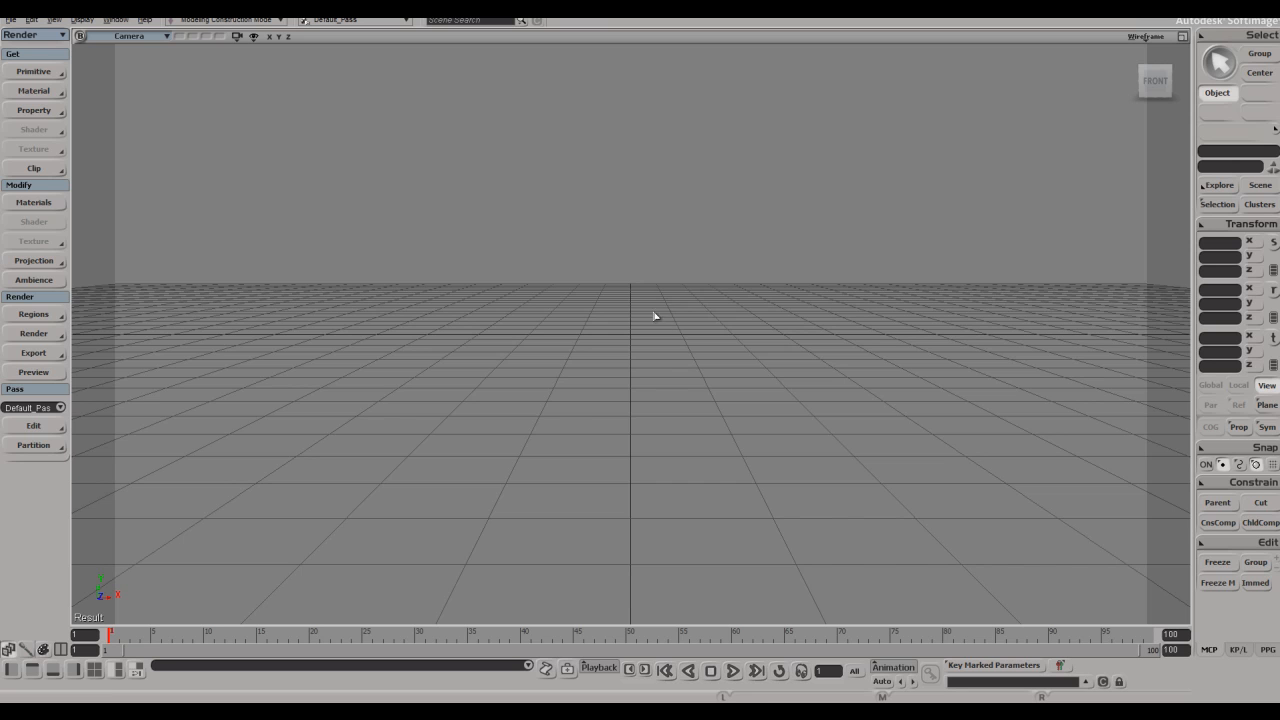
key(s)
right_drag(655, 314, 678, 306)
- Change the maximized viewport from the Camera view to the User view
click(141, 38)
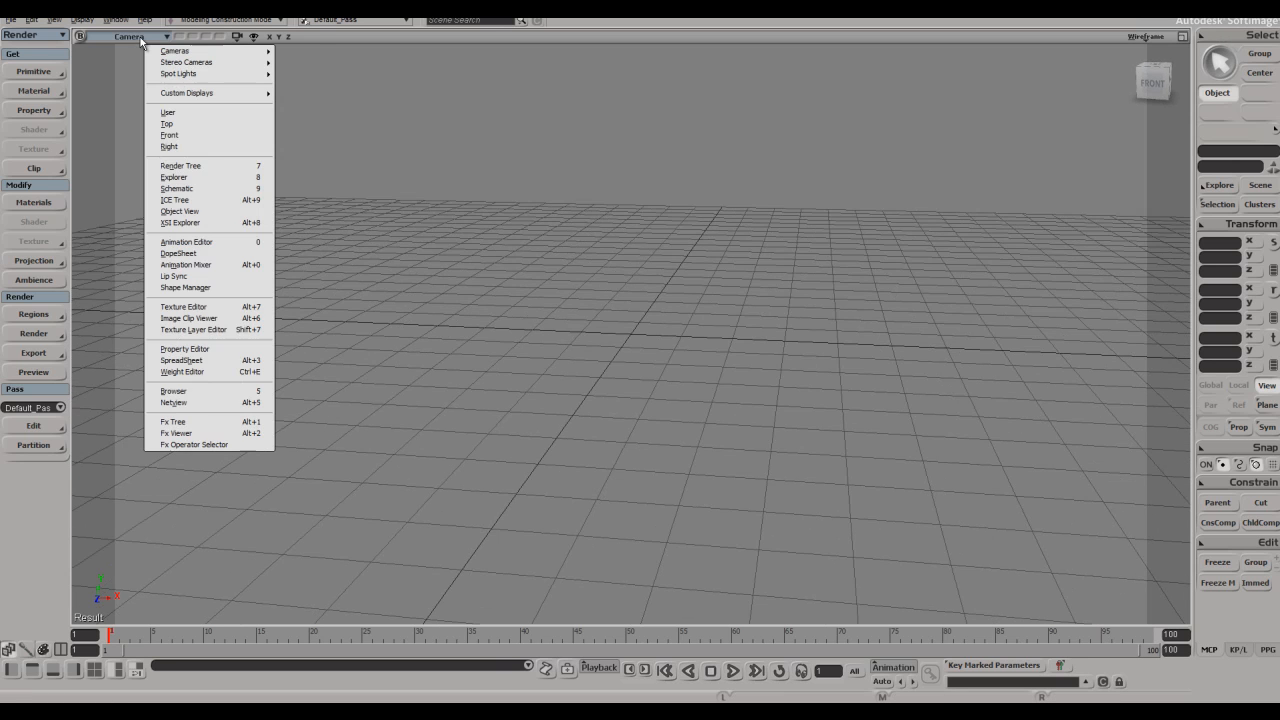
click(175, 108)
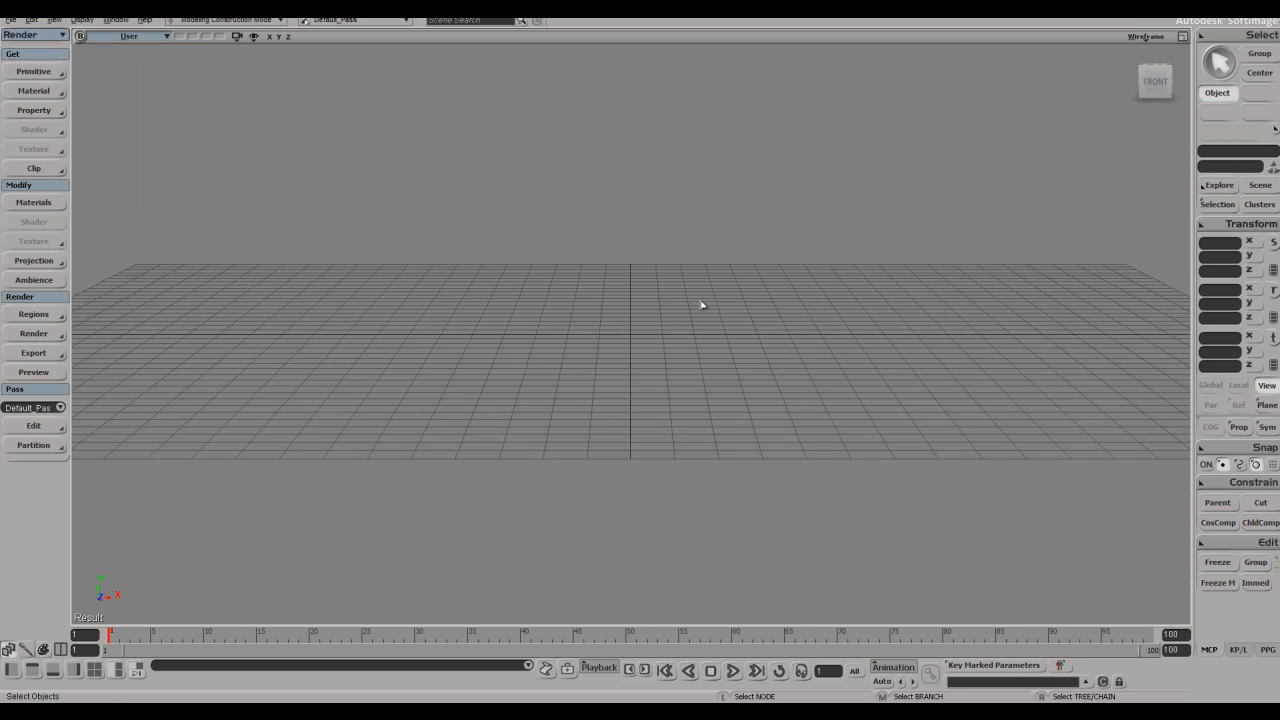
drag(708, 298, 570, 368)
drag(775, 267, 501, 388)
drag(838, 185, 650, 325)
click(138, 36)
mouse_move(210, 50)
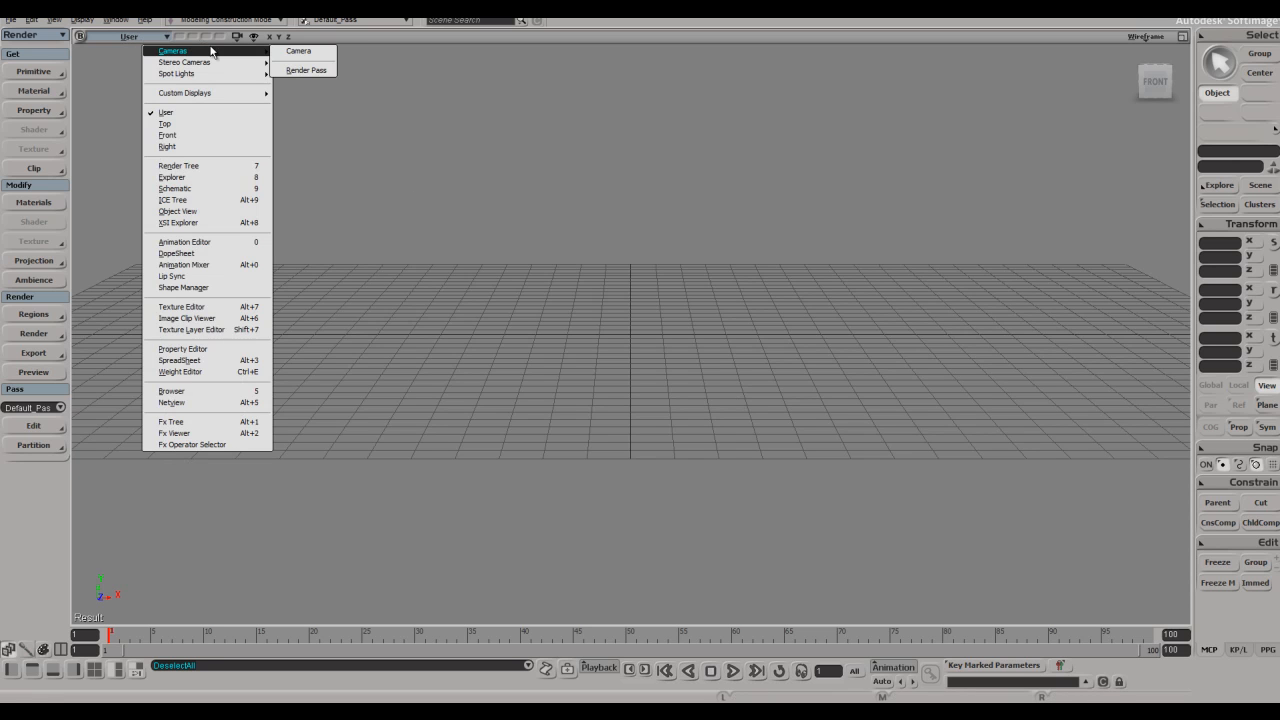
click(152, 38)
click(153, 38)
click(131, 76)
click(153, 40)
click(552, 102)
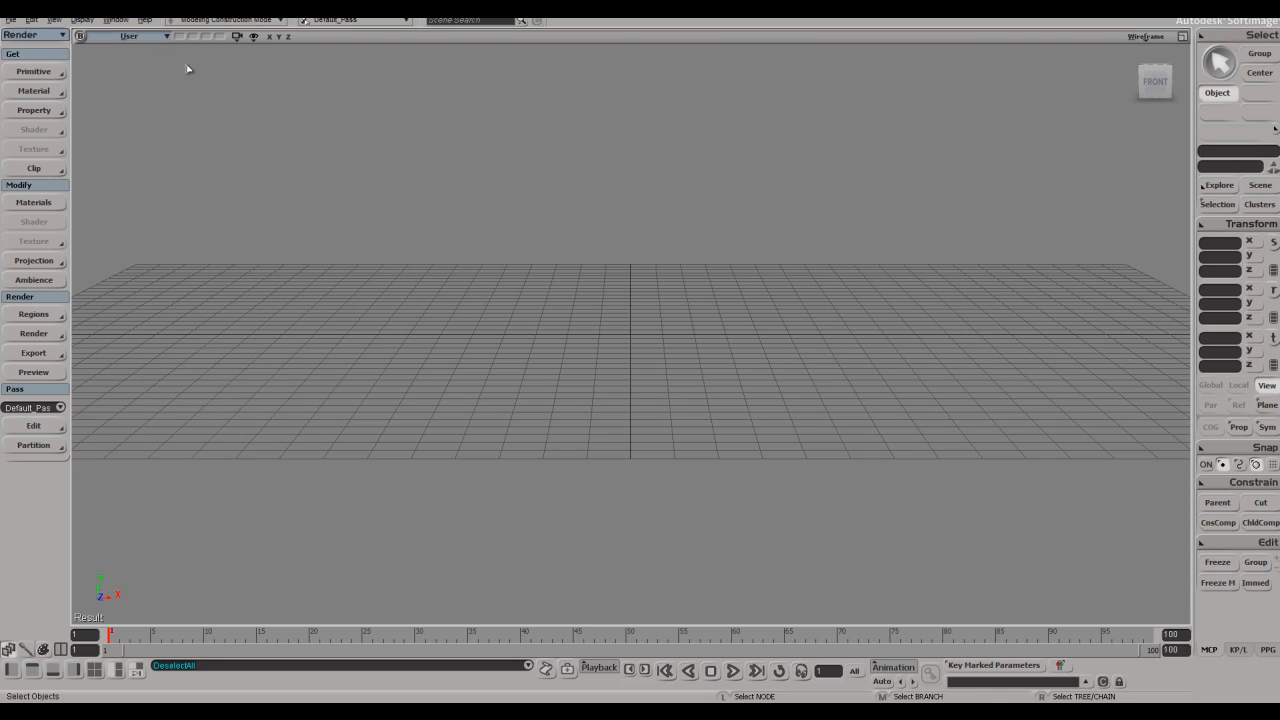
click(148, 36)
click(129, 42)
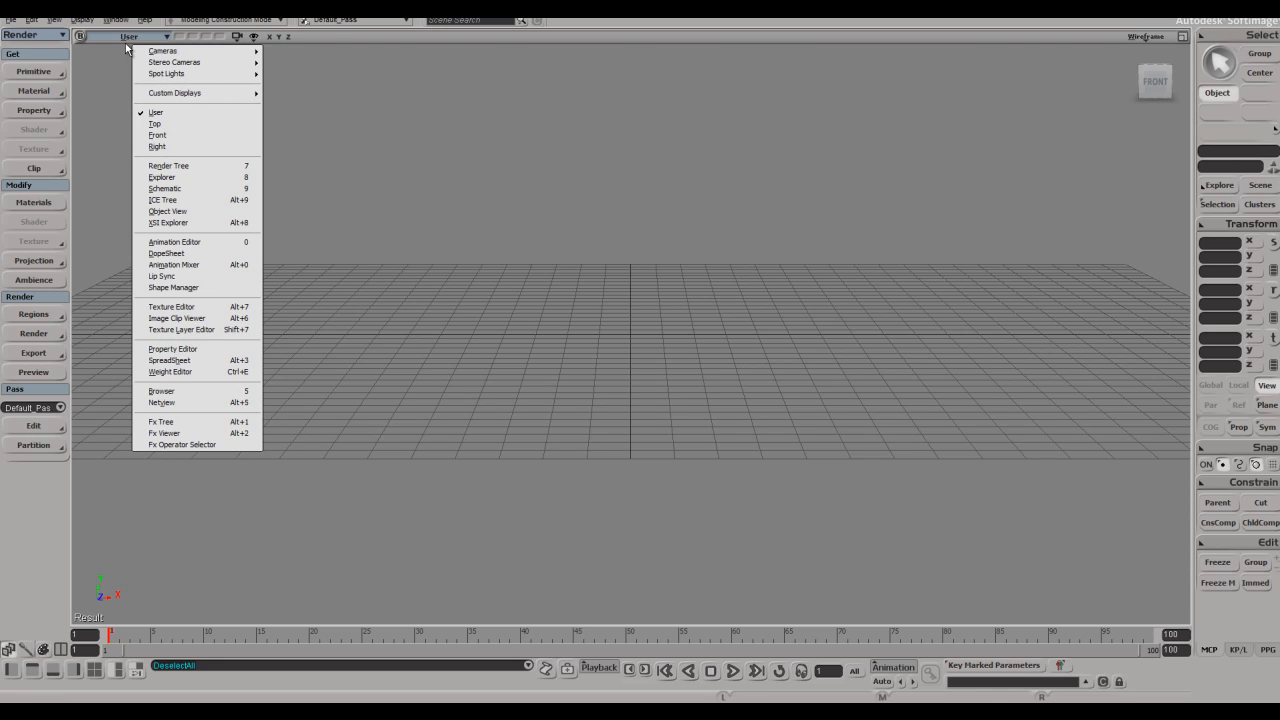
click(581, 399)
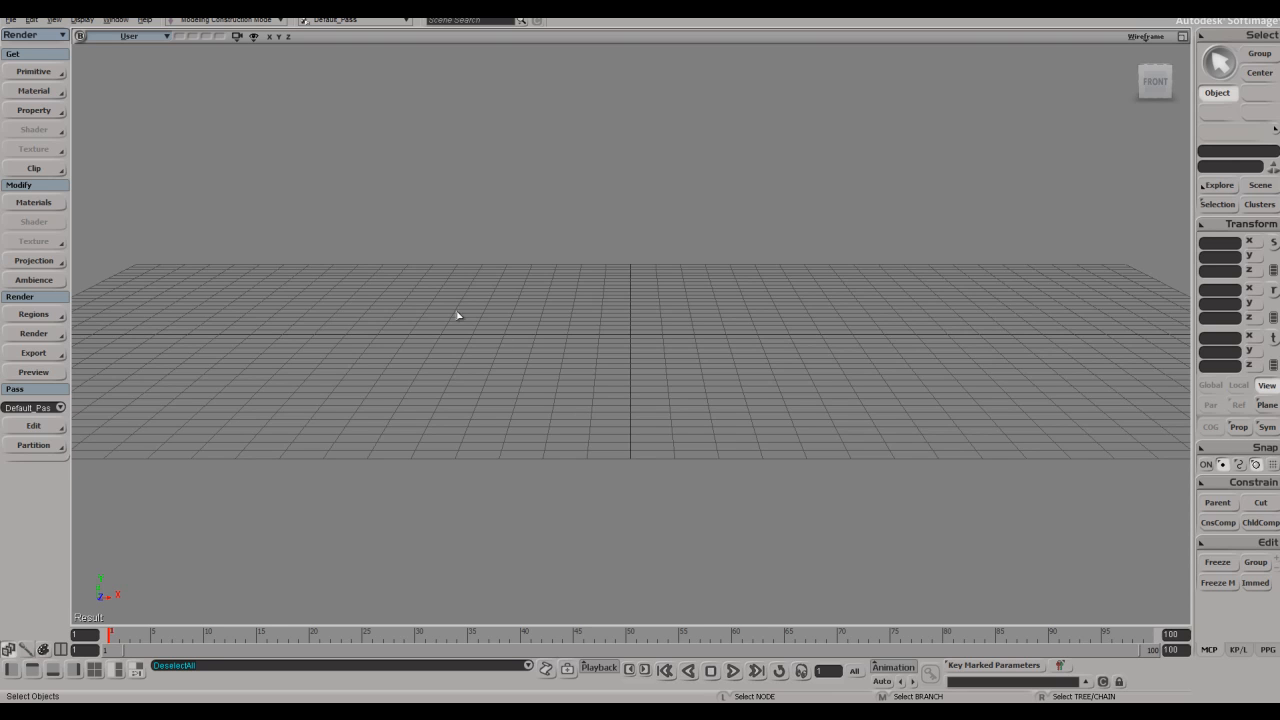
- Return the maximized viewport to the Camera view and orbit it to an angled view above the grid
click(130, 36)
mouse_move(203, 52)
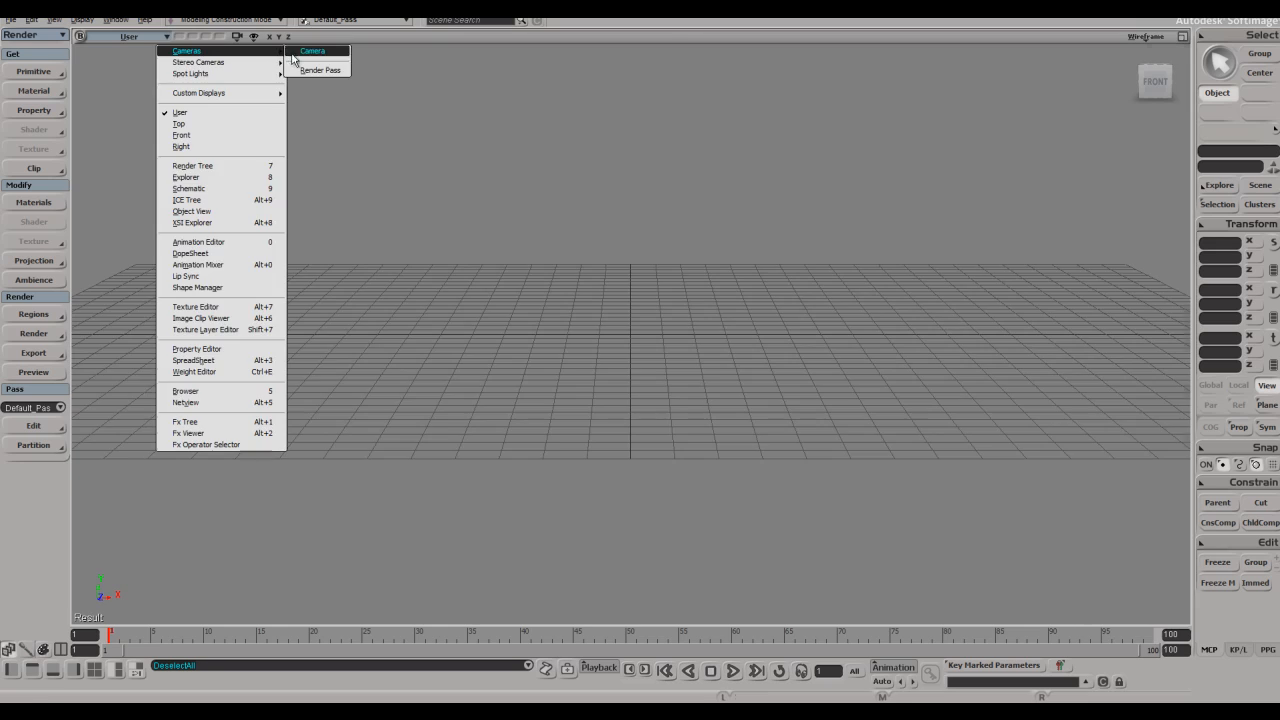
click(295, 52)
key(s)
right_drag(677, 271, 672, 340)
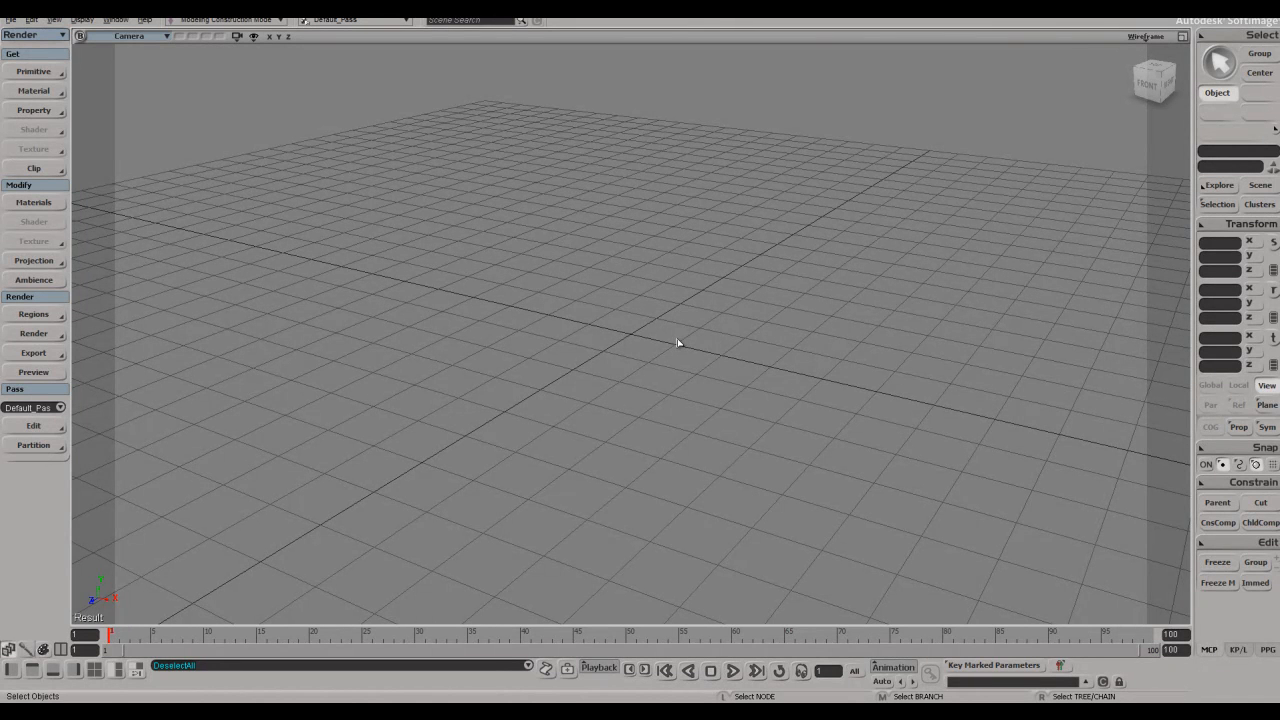
key(s)
right_drag(645, 322, 709, 369)
drag(709, 369, 778, 346)
mouse_move(778, 346)
right_down()
mouse_move(777, 332)
mouse_move(791, 357)
mouse_move(789, 331)
right_up()
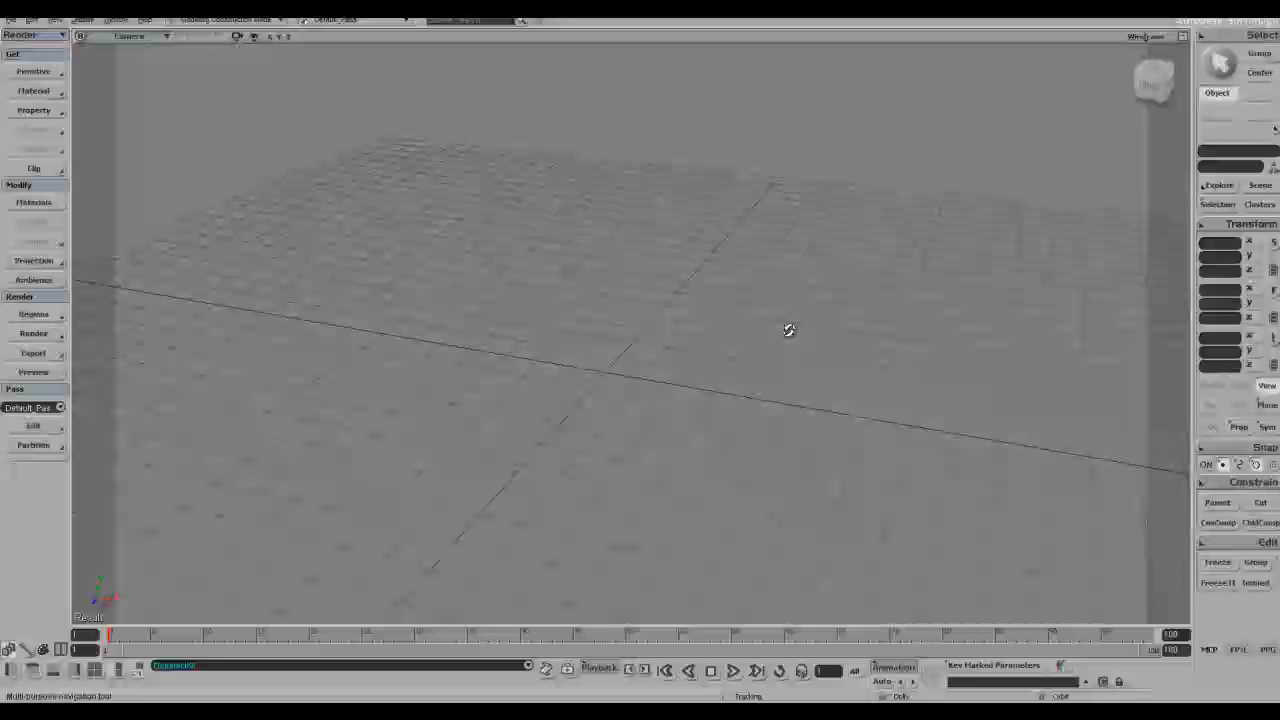
- Set the Camera viewport to Shaded display mode and open its display options
click(1140, 37)
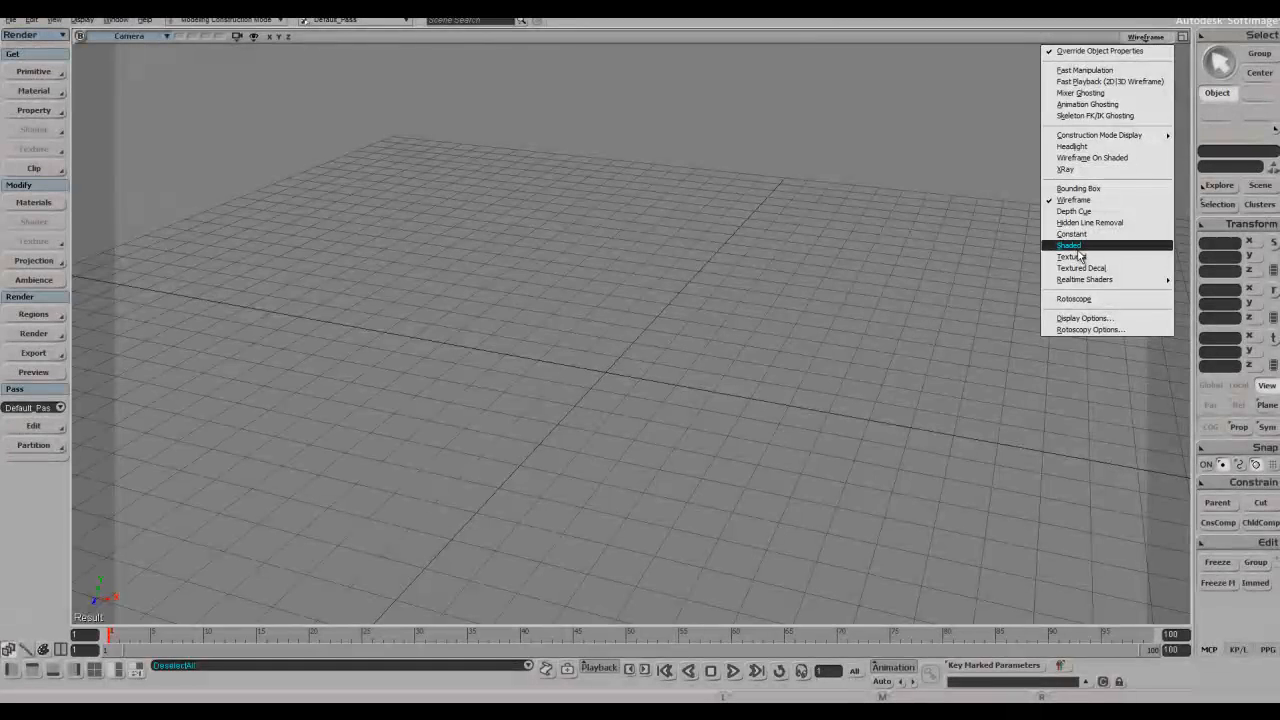
click(1079, 250)
click(1148, 37)
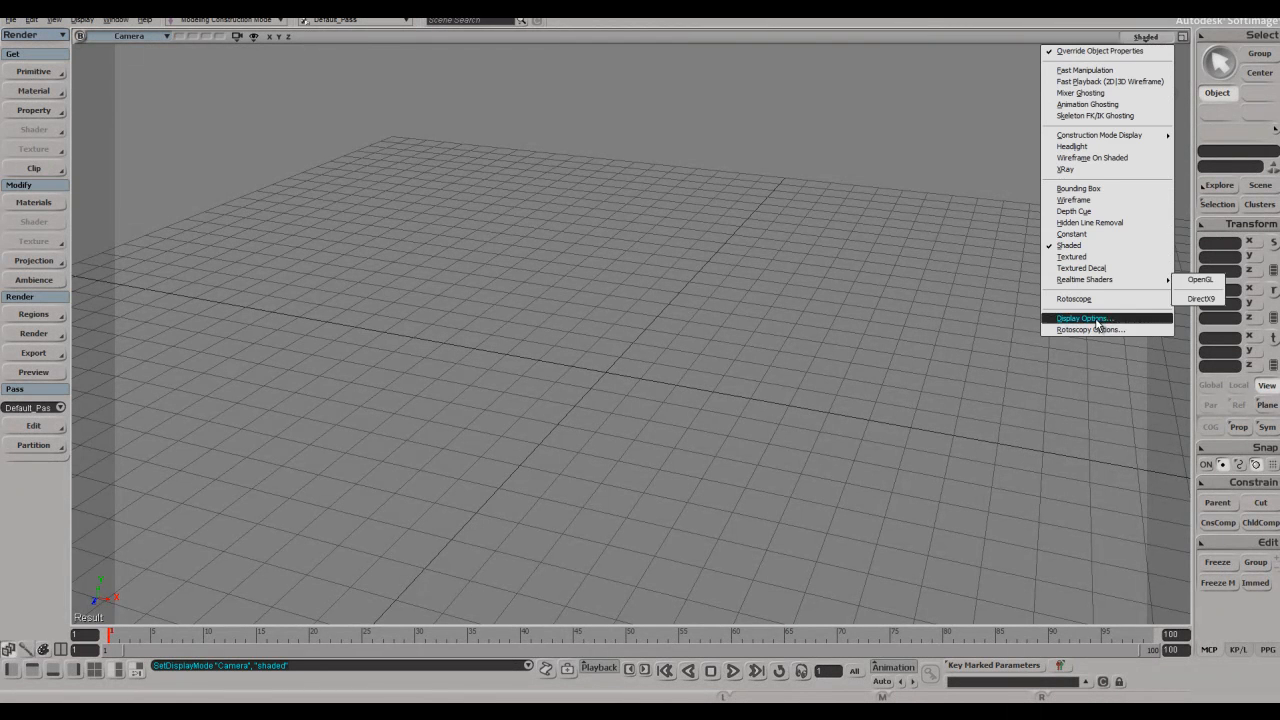
click(1095, 324)
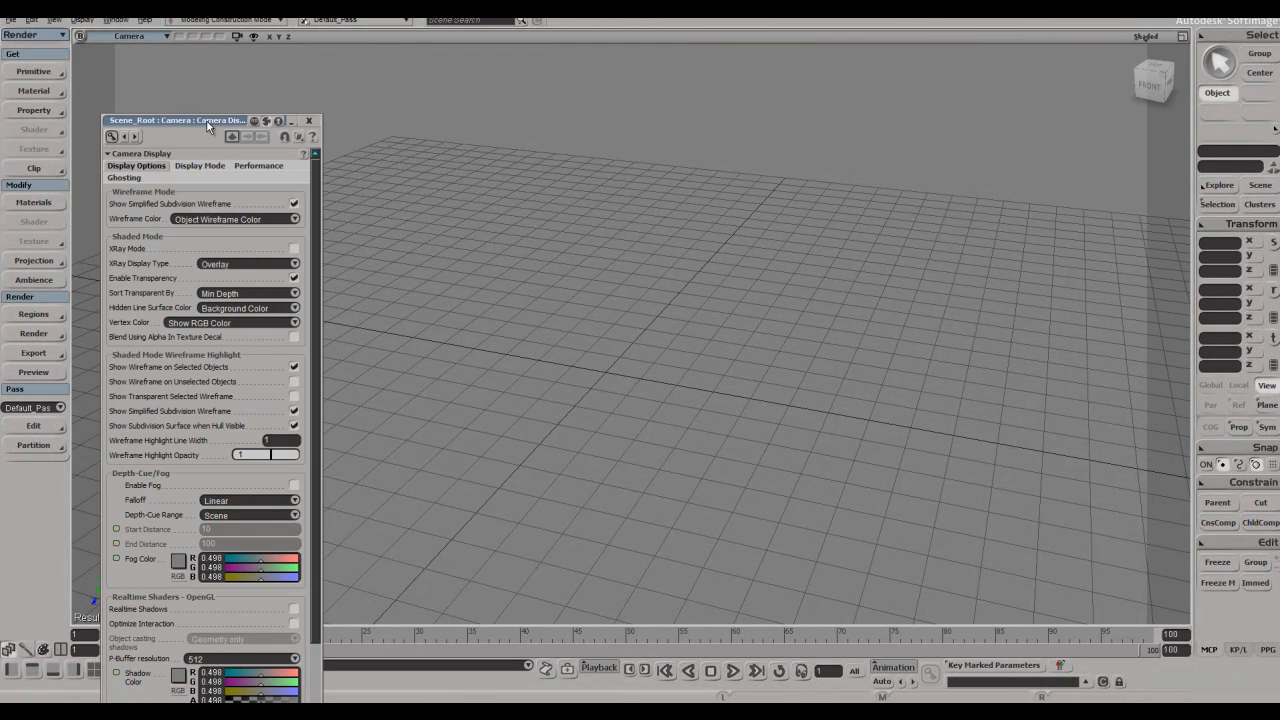
drag(208, 122, 188, 124)
- Create a polygon mesh cube primitive and close the camera display options
click(35, 72)
mouse_move(123, 89)
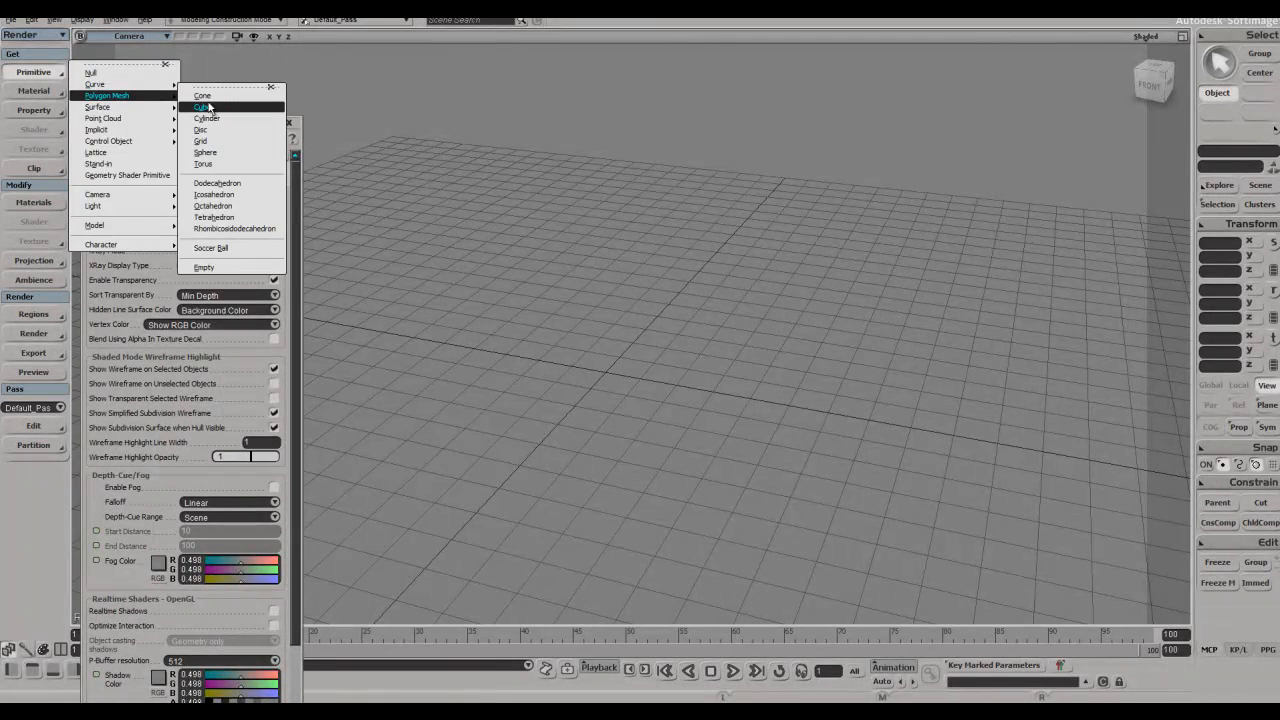
click(207, 108)
click(289, 123)
key(s)
right_drag(531, 318, 600, 340)
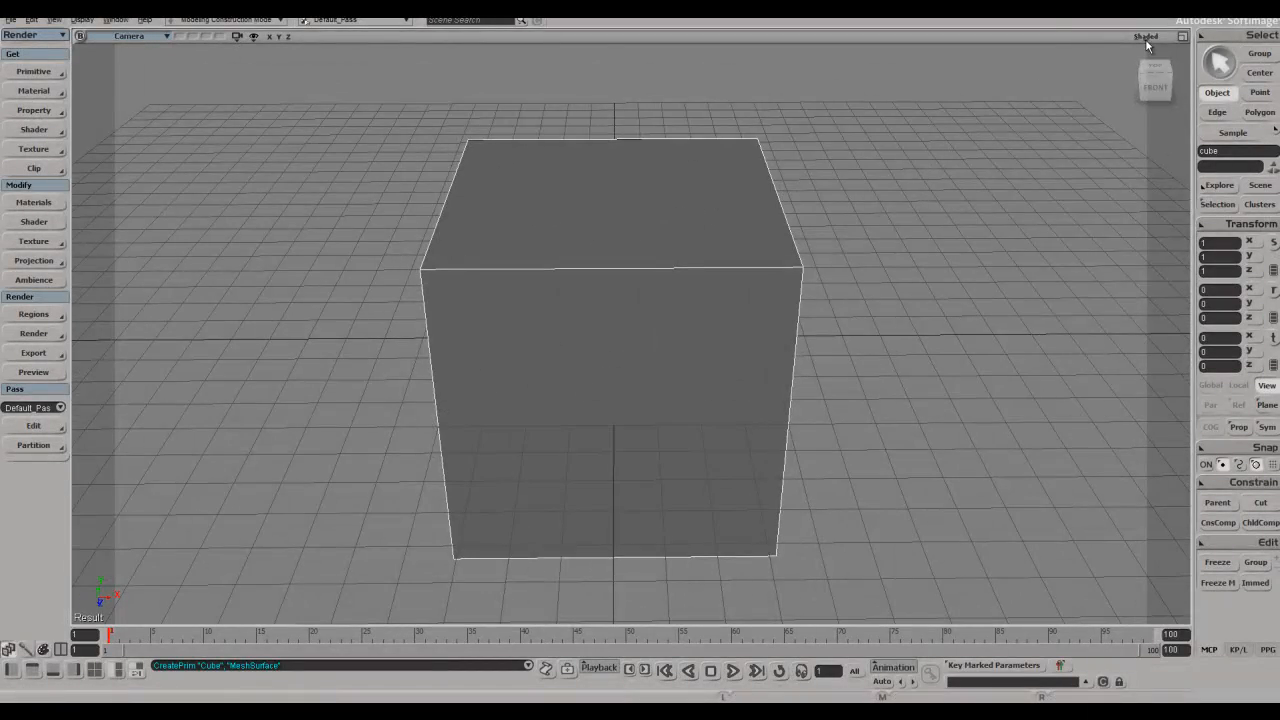
- Enable the head light with specular in the camera display options and set its intensity to 0.5
click(1145, 37)
click(1090, 318)
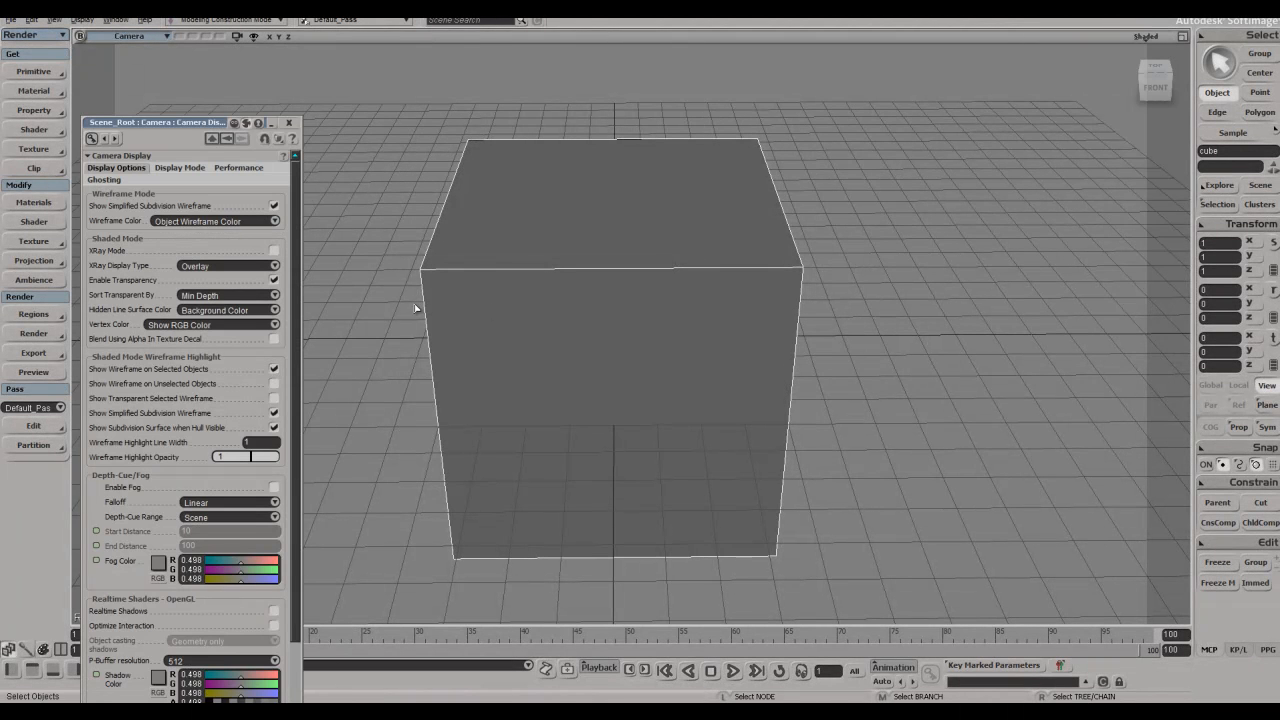
scroll(282, 530, down, 3)
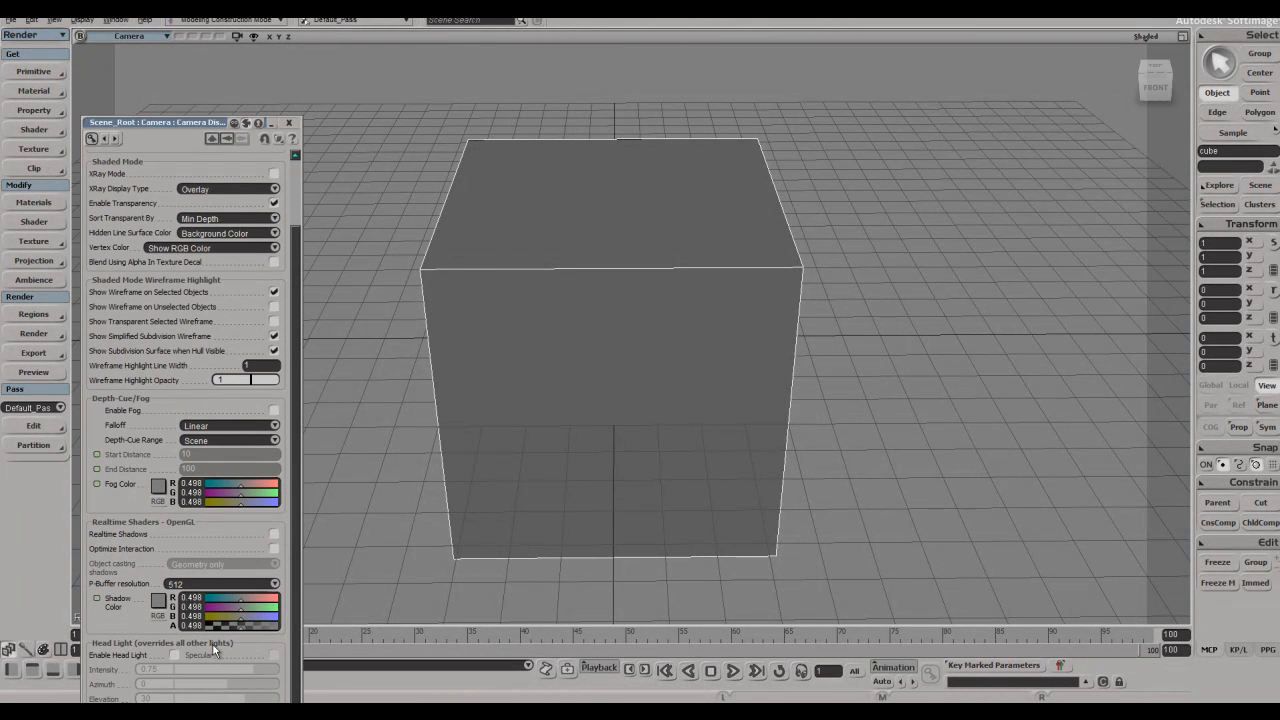
click(175, 656)
double_click(150, 674)
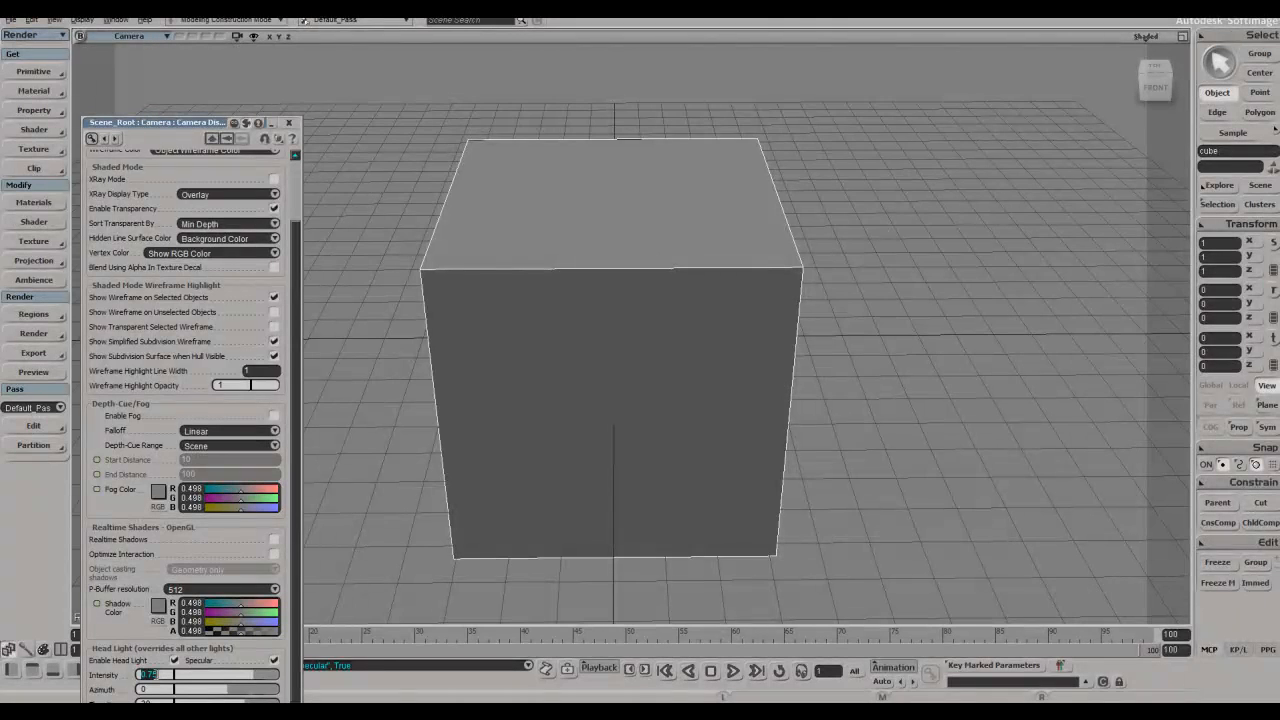
text(5)
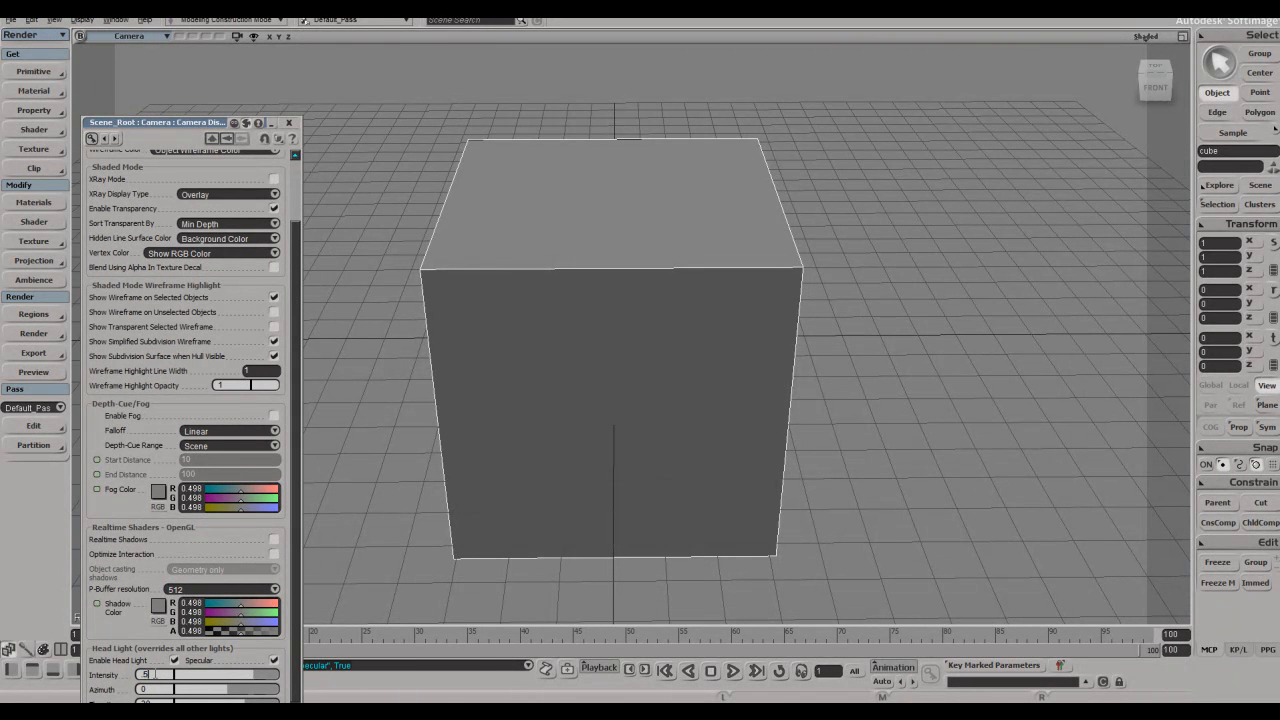
key(Return)
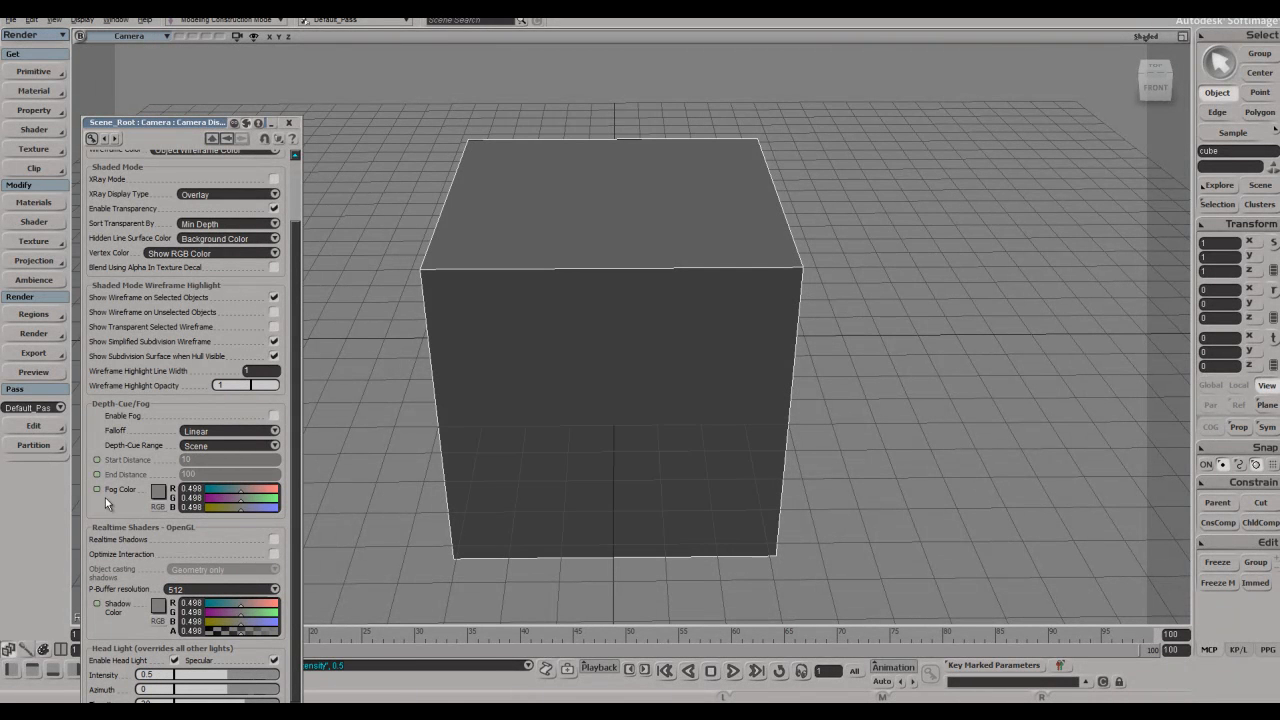
drag(176, 125, 221, 44)
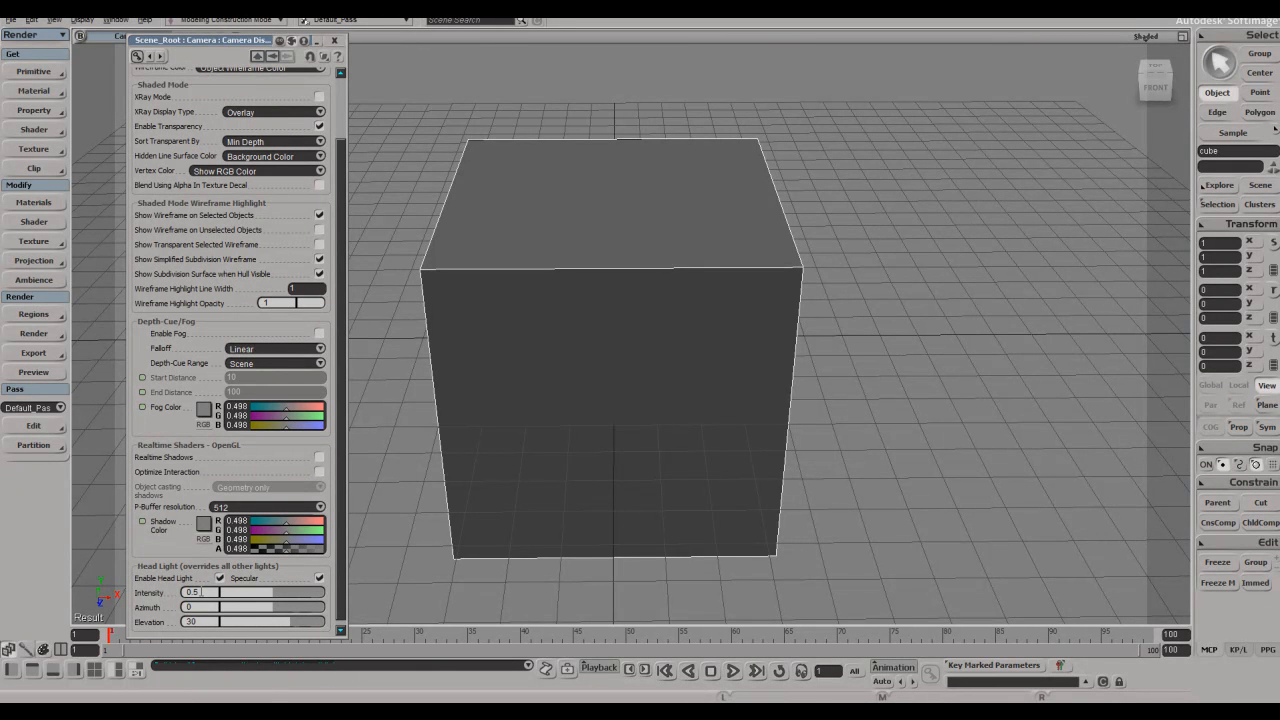
click(337, 41)
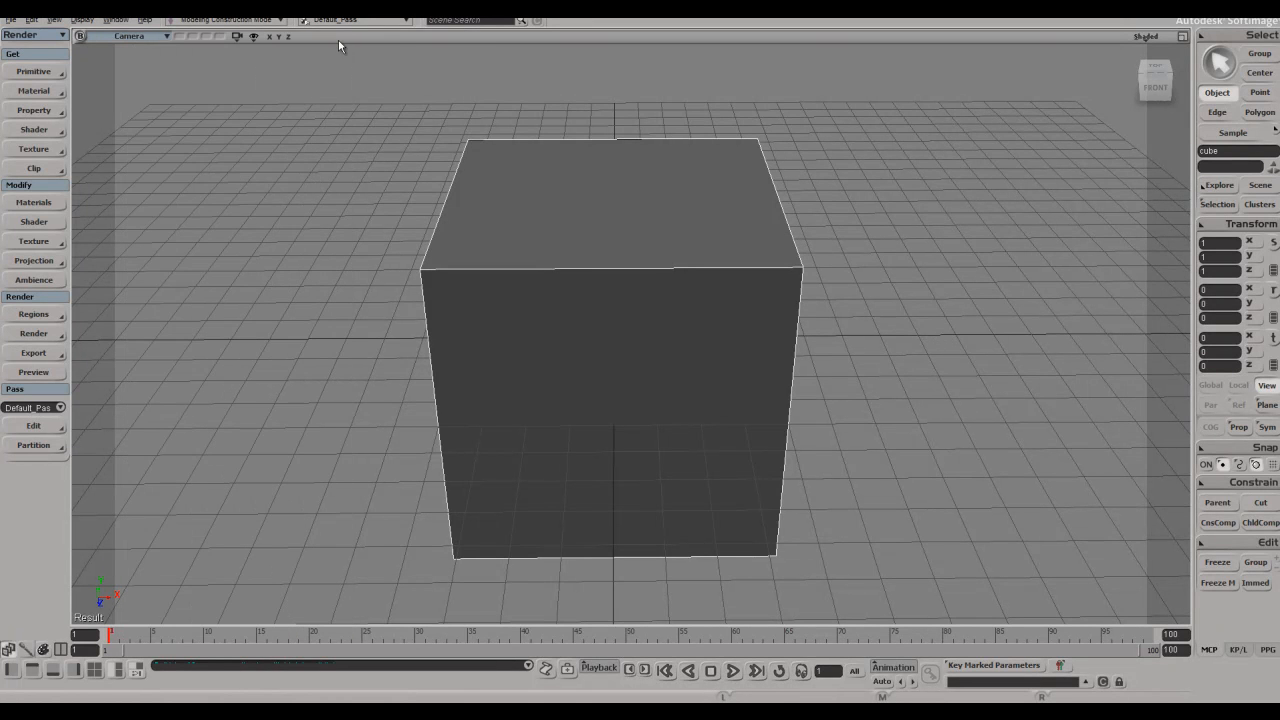
- Inspect the cube from the side and check the concept2 sketch's torso in Windows Photo Viewer, returning to Softimage
key(s)
right_drag(640, 281, 737, 308)
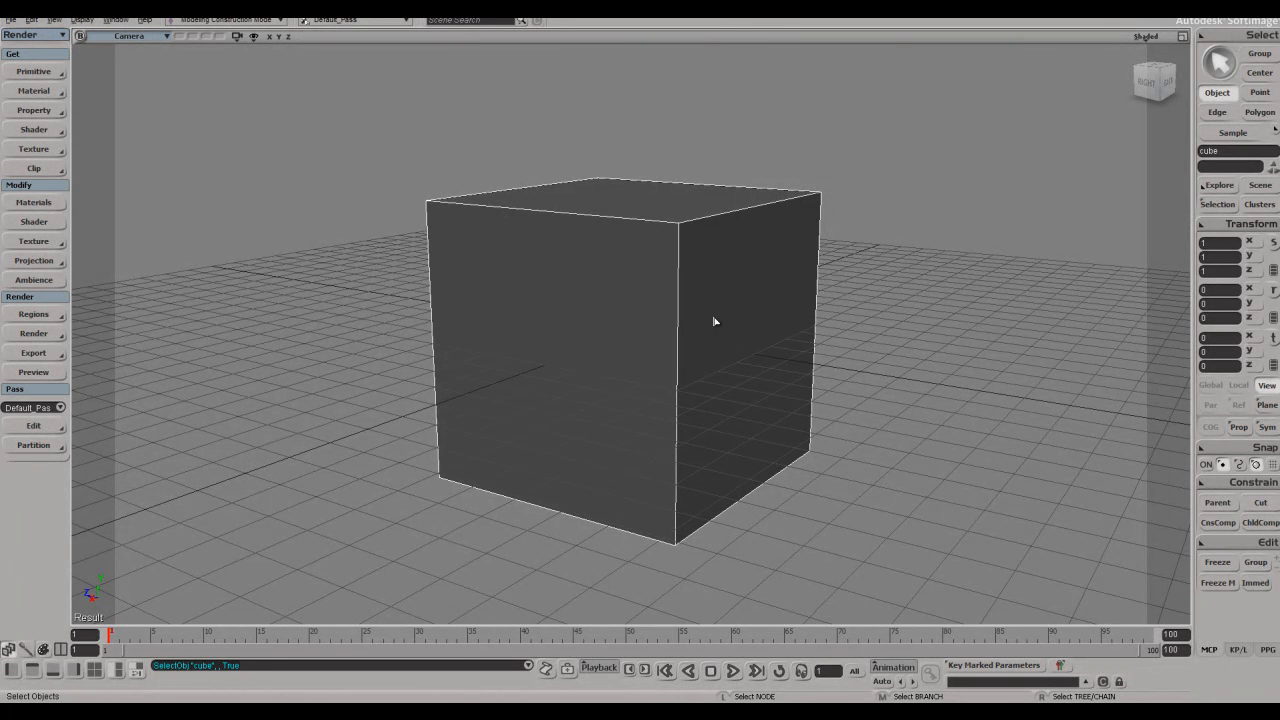
key(alt+Tab)
drag(476, 470, 430, 412)
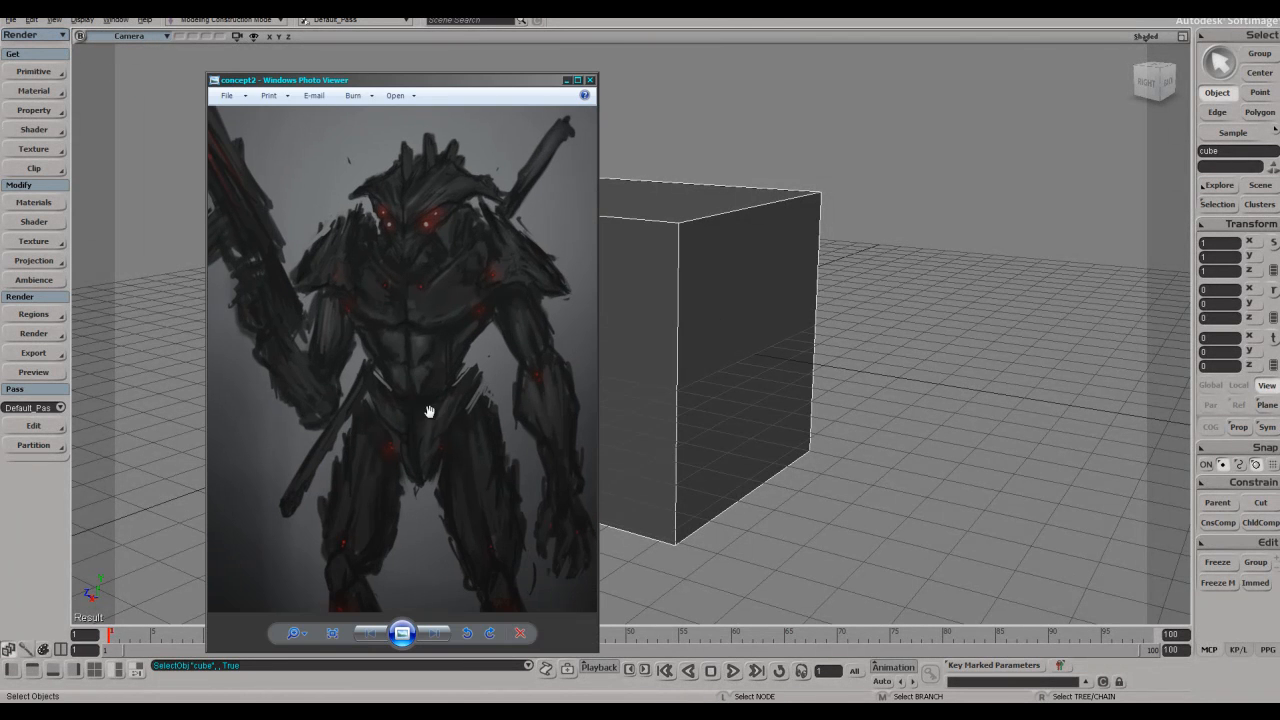
click(889, 226)
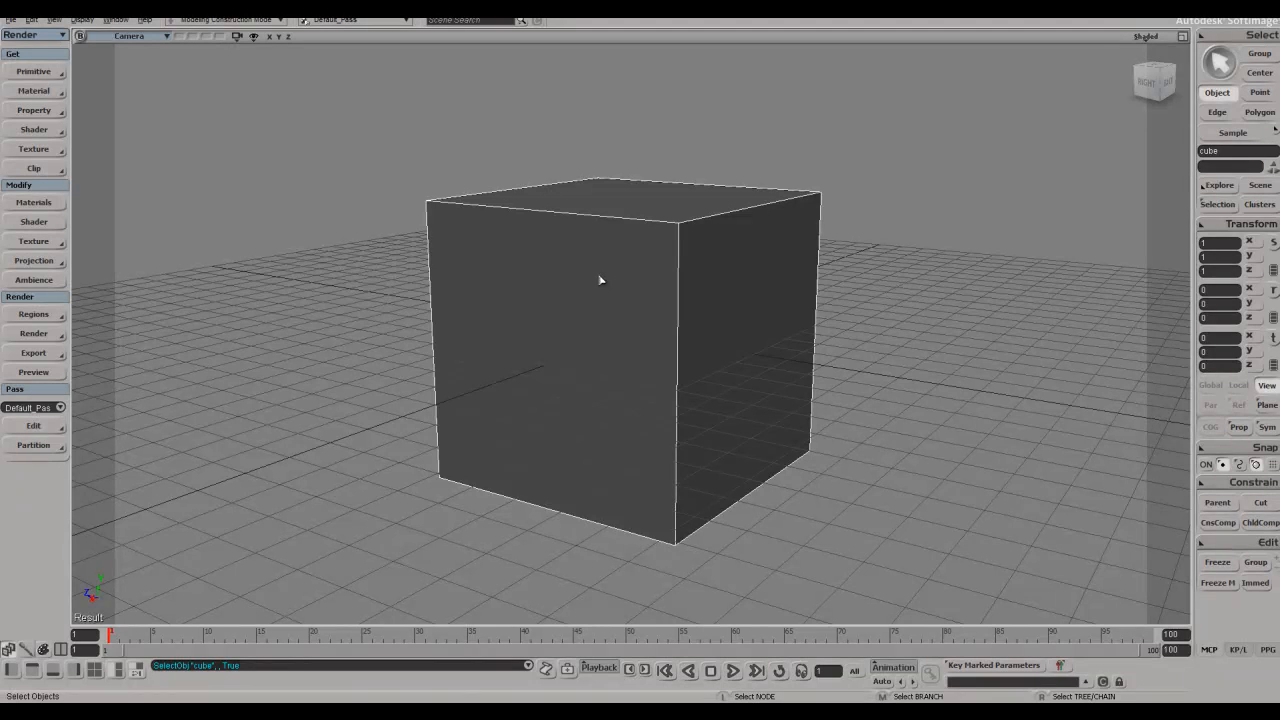
- Cycle through the module toolbars, finishing with the Model toolbar active
key(s)
mouse_move(591, 254)
right_down()
mouse_move(603, 289)
mouse_move(580, 272)
right_up()
key(1)
key(2)
key(3)
key(1)
key(2)
key(3)
key(1)
key(3)
key(1)
key(3)
key(2)
key(5)
key(4)
key(3)
key(1)
key(2)
key(3)
key(4)
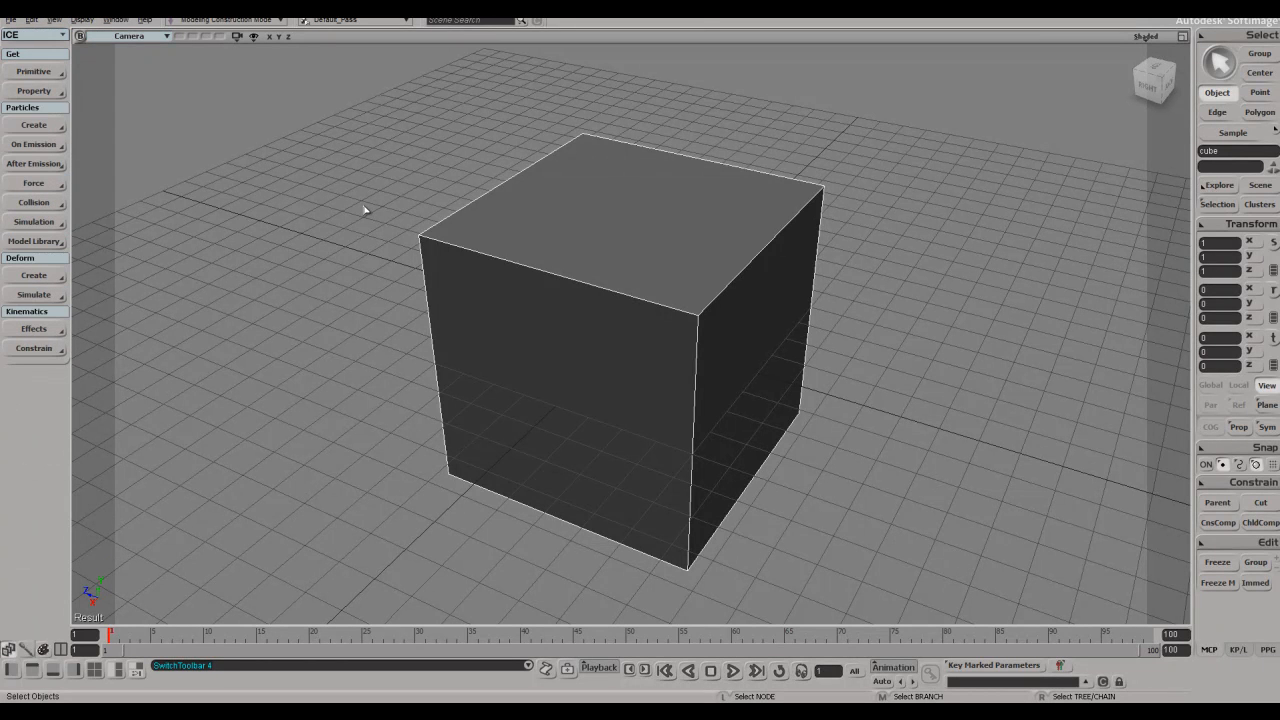
key(5)
key(1)
key(5)
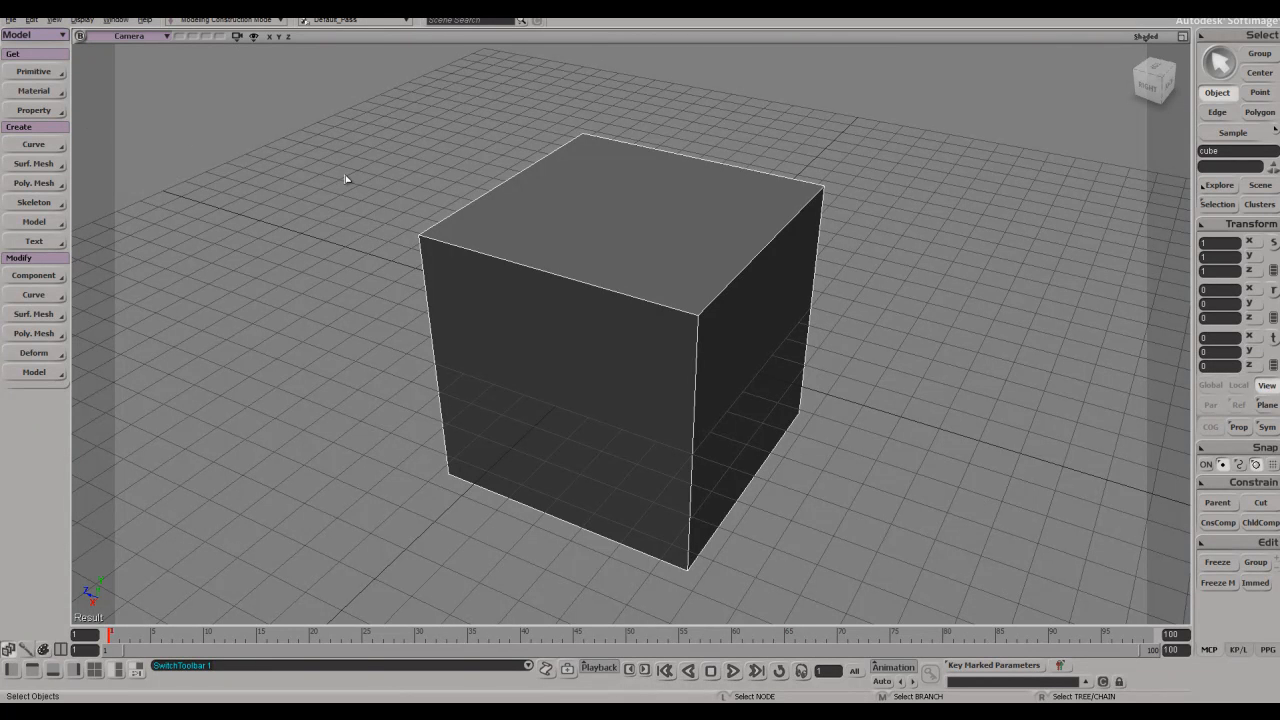
- Slice the cube's polygons along the X axis at 50% offset with the Delete Polys Below action
key(shift+s)
right_drag(724, 332, 611, 326)
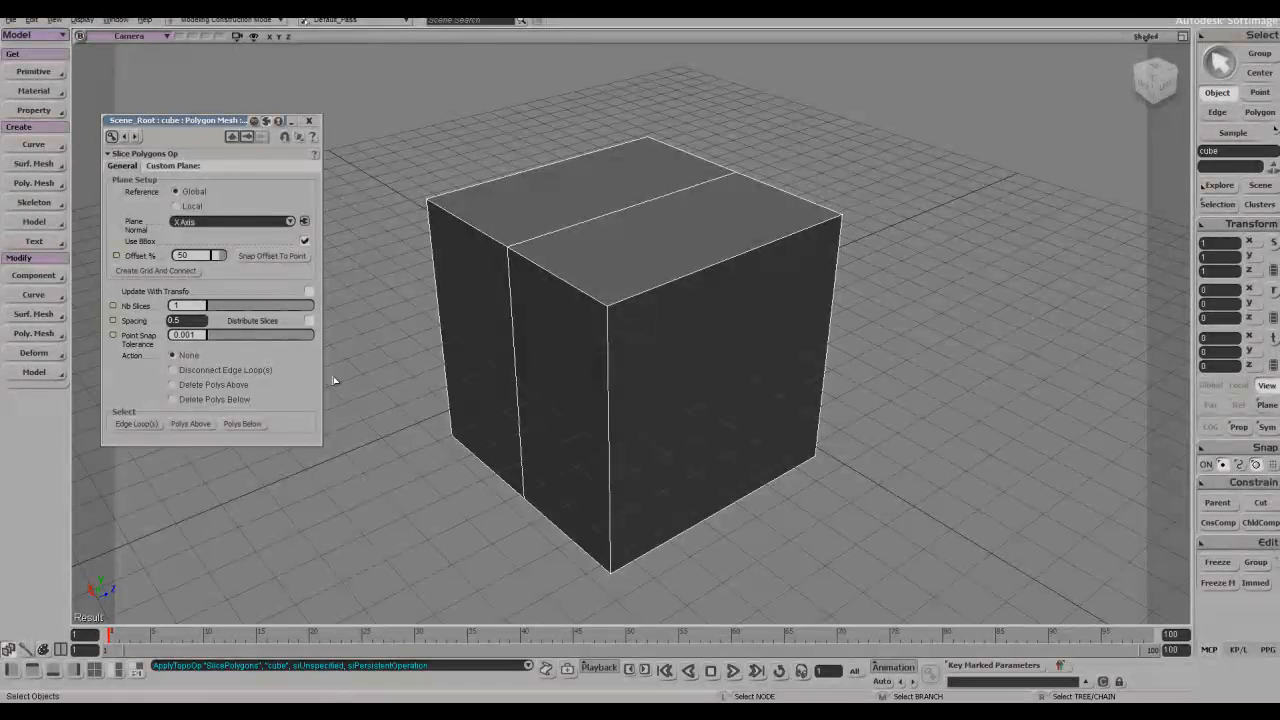
click(214, 399)
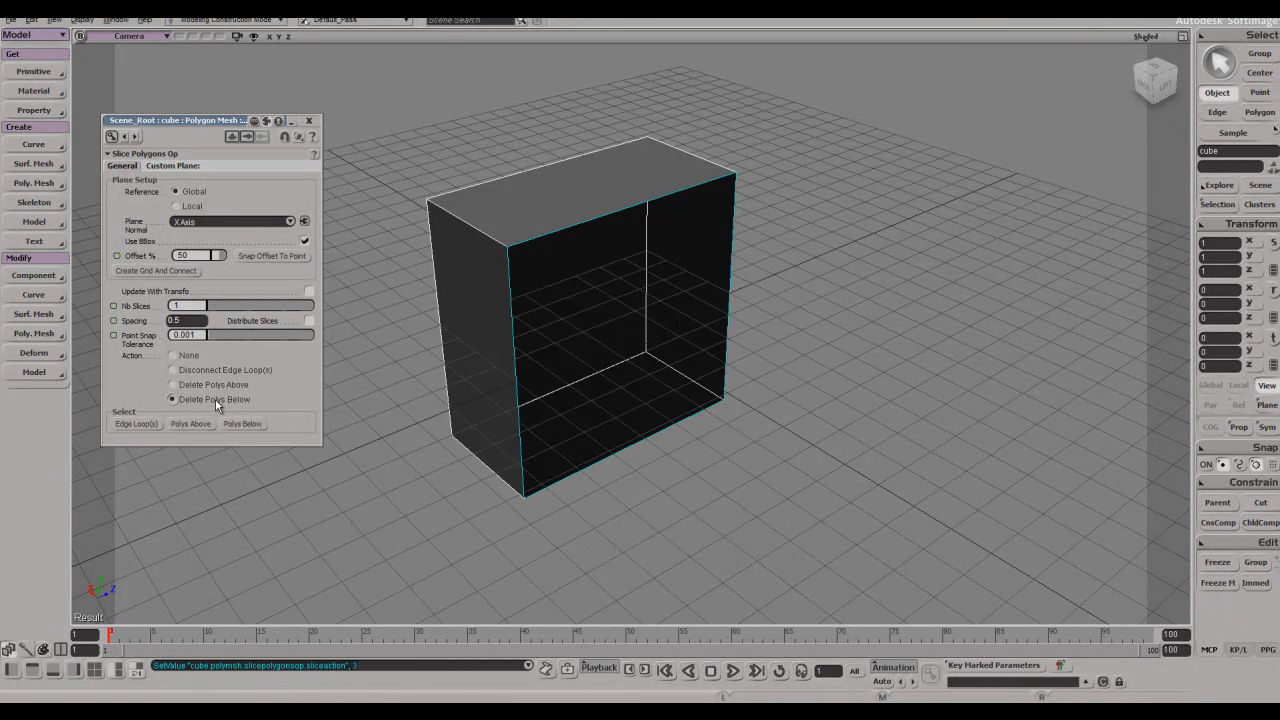
key(s)
right_drag(783, 249, 611, 299)
key(z)
drag(611, 299, 638, 308)
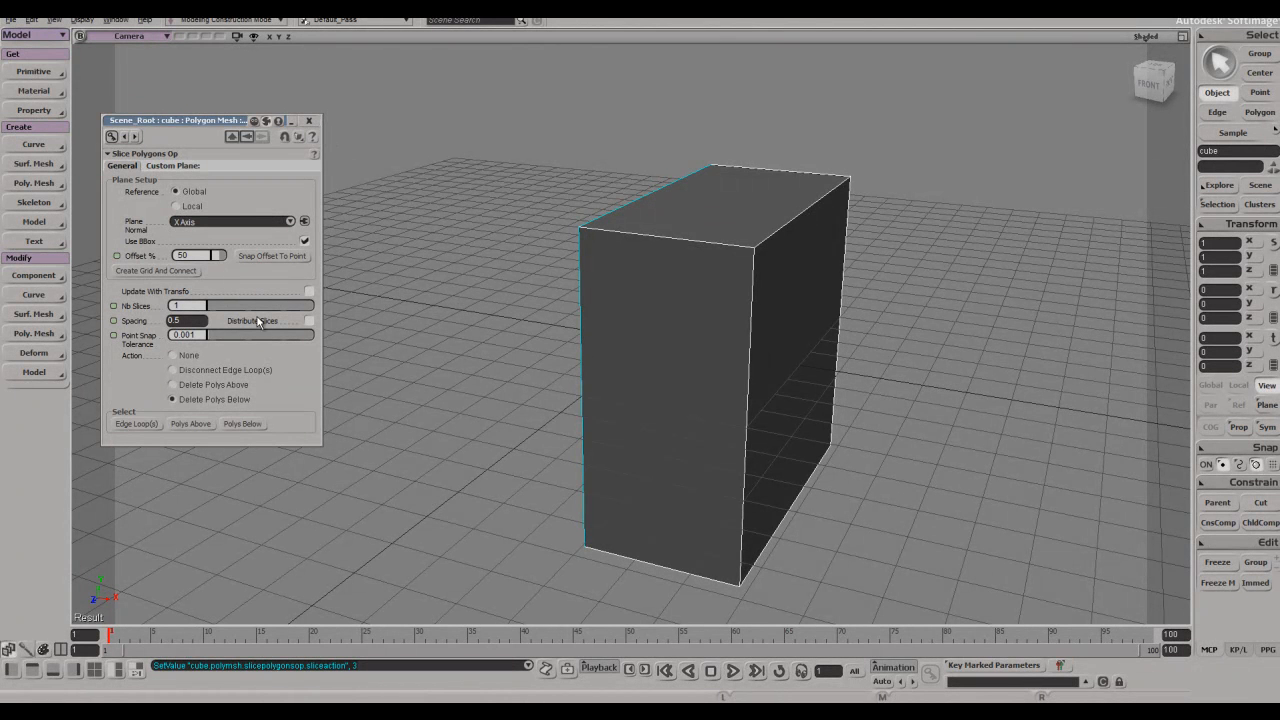
- Clone the half cube and mirror the clone by scaling it to -1 in X
click(308, 120)
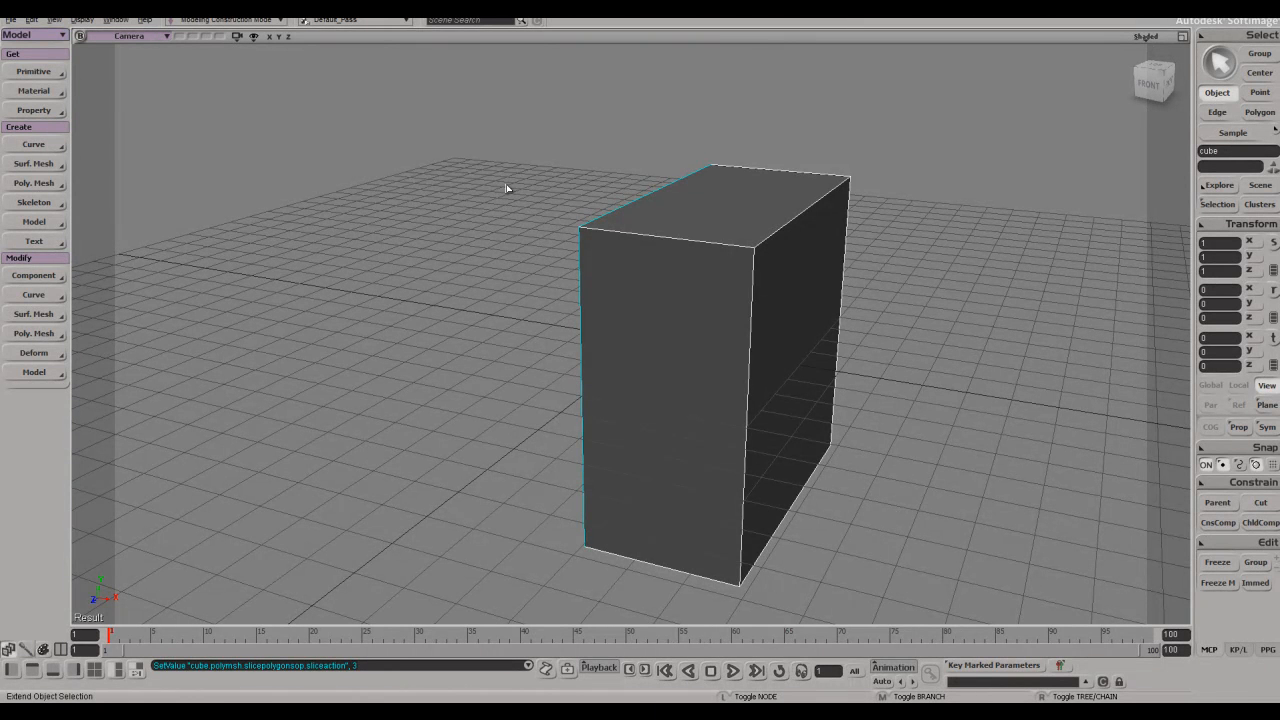
key(ctrl+d)
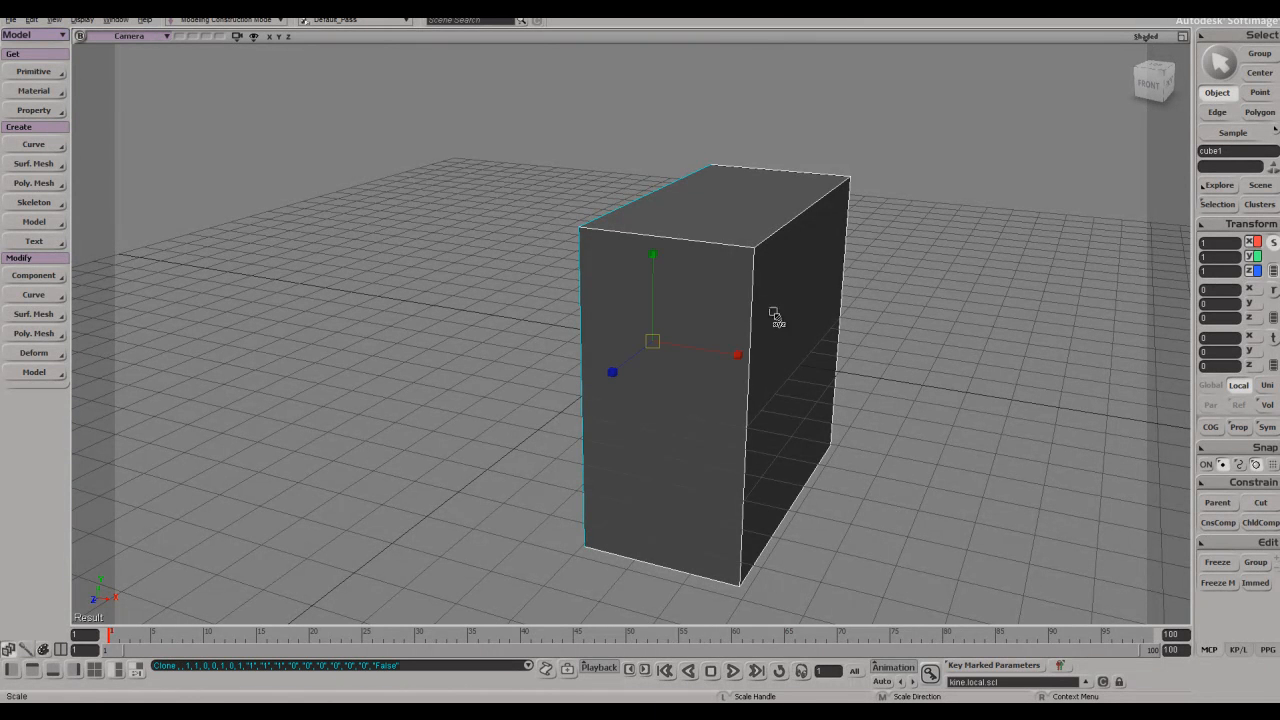
drag(740, 359, 578, 329)
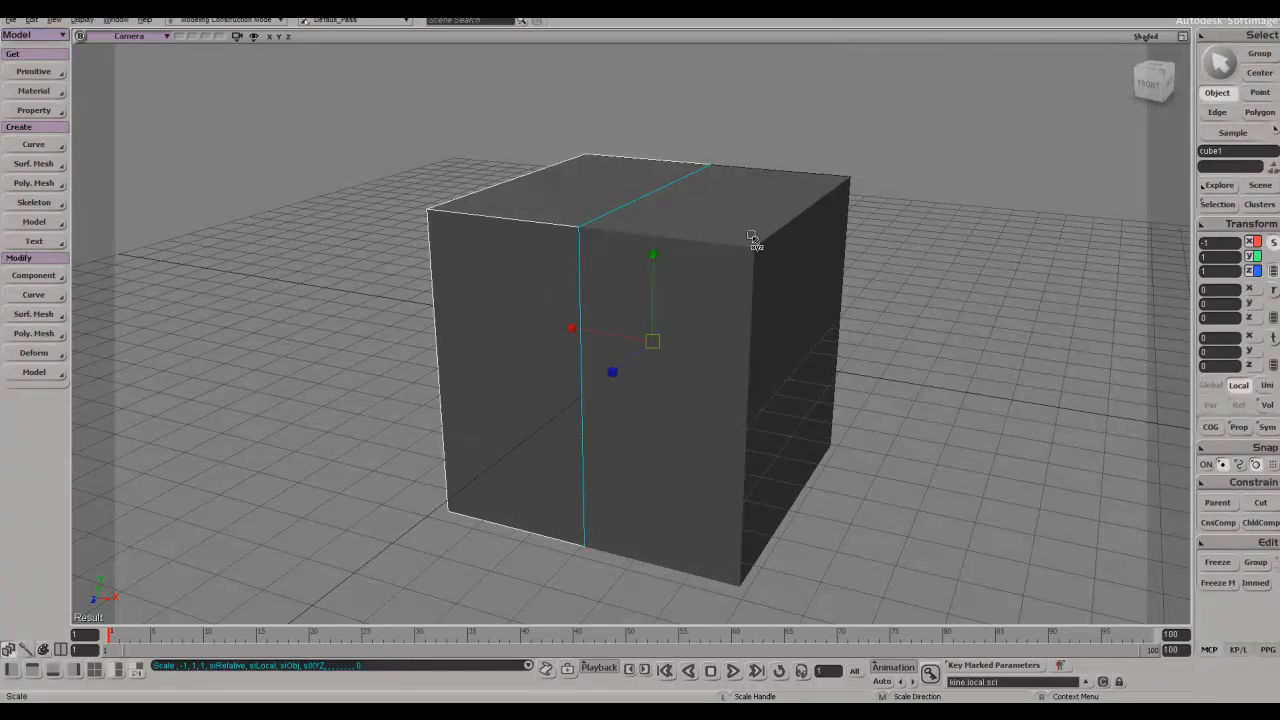
- Try moving the original half's outer top edge to test the mirrored clone, and undo the move
key(space)
click(771, 287)
key(s)
right_drag(790, 300, 746, 391)
key(e)
click(738, 273)
right_drag(734, 335, 923, 334)
key(v)
drag(960, 277, 980, 317)
key(ctrl+z)
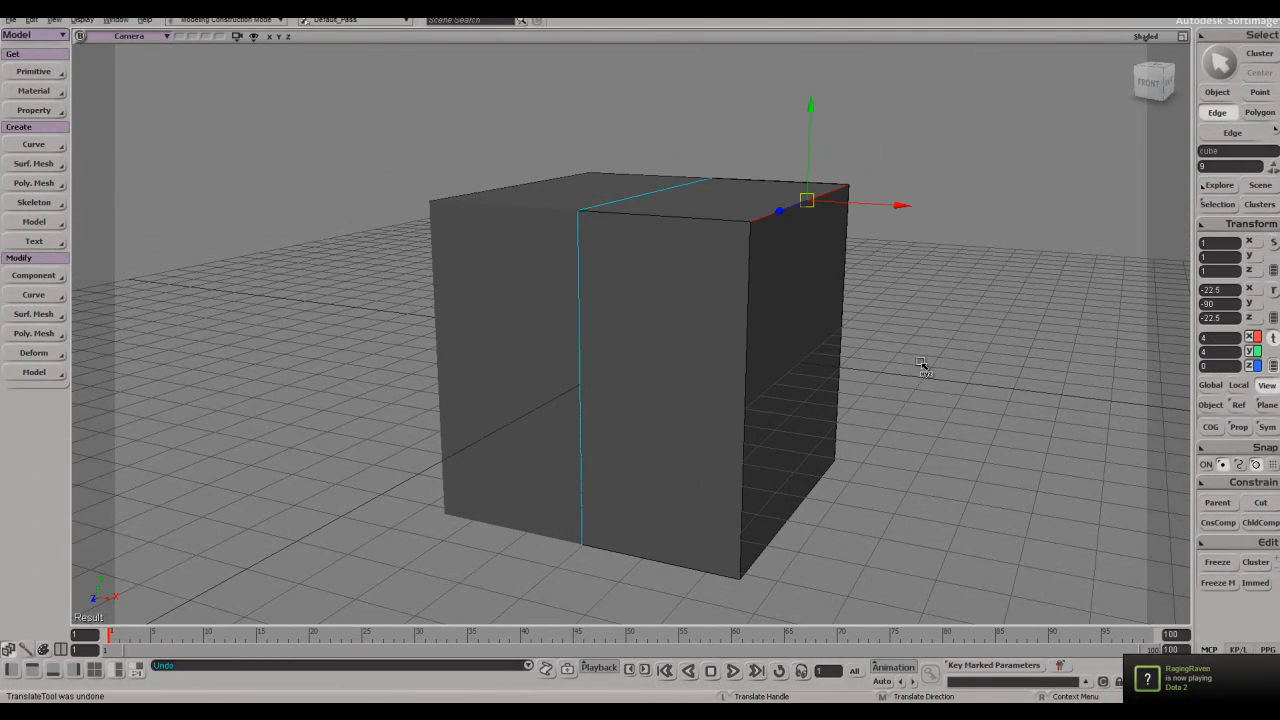
- Try more moves of the same outer top edge from different angles and undo them all
right_drag(709, 409, 531, 247)
key(s)
right_drag(764, 388, 854, 366)
drag(850, 366, 1025, 423)
key(ctrl+z)
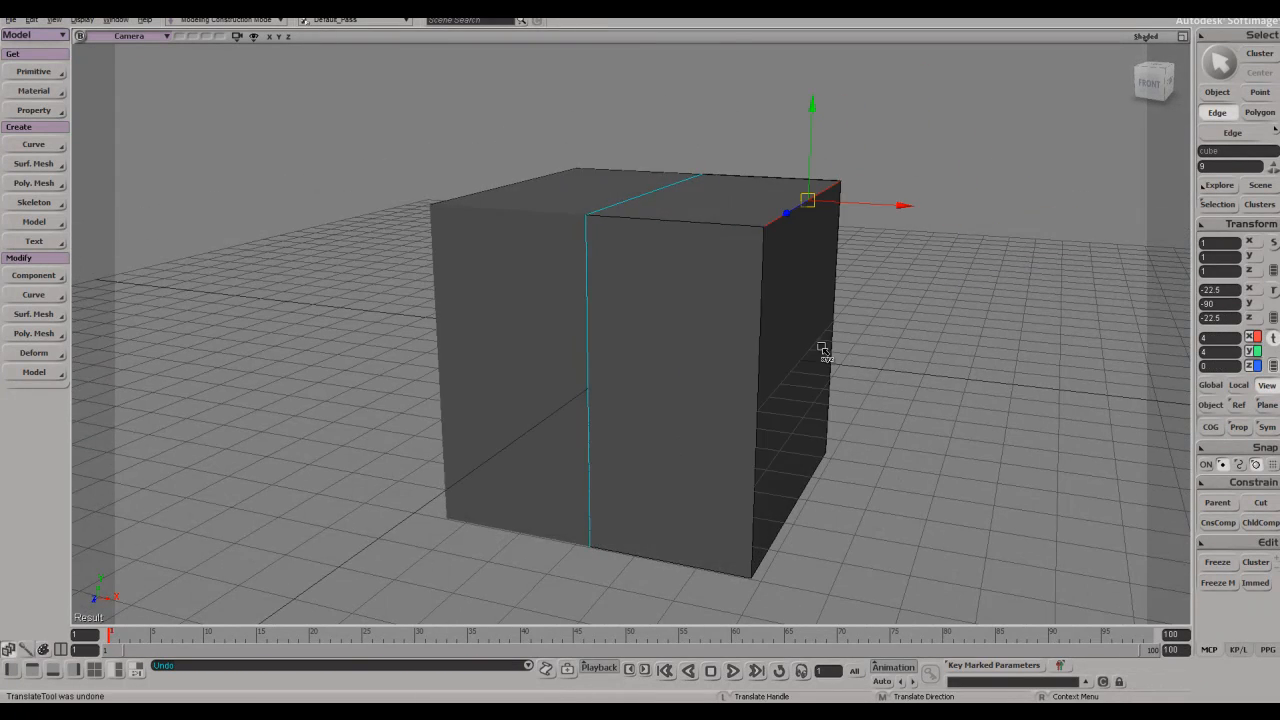
right_drag(836, 366, 851, 414)
middle_drag(889, 402, 968, 492)
key(ctrl+z)
key(ctrl+z)
key(ctrl+y)
key(ctrl+z)
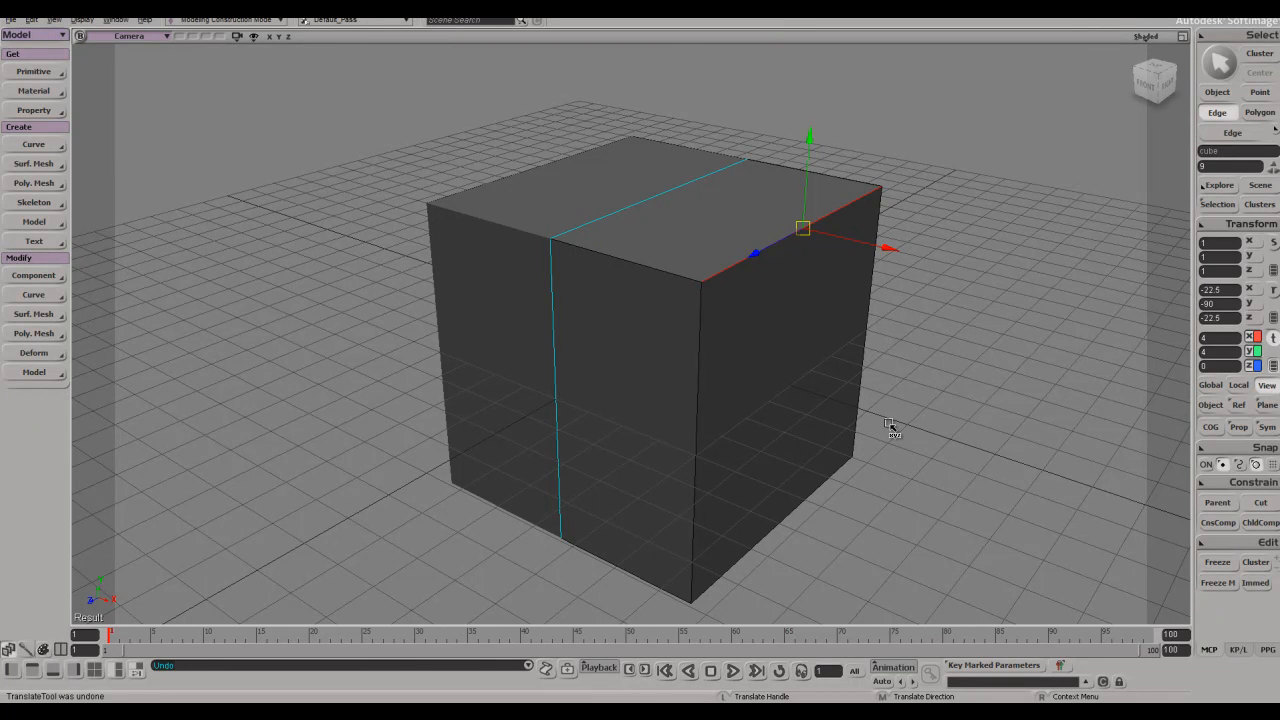
- Try out component selection by picking single top edges and a polygon on the underside of the original half
key(space)
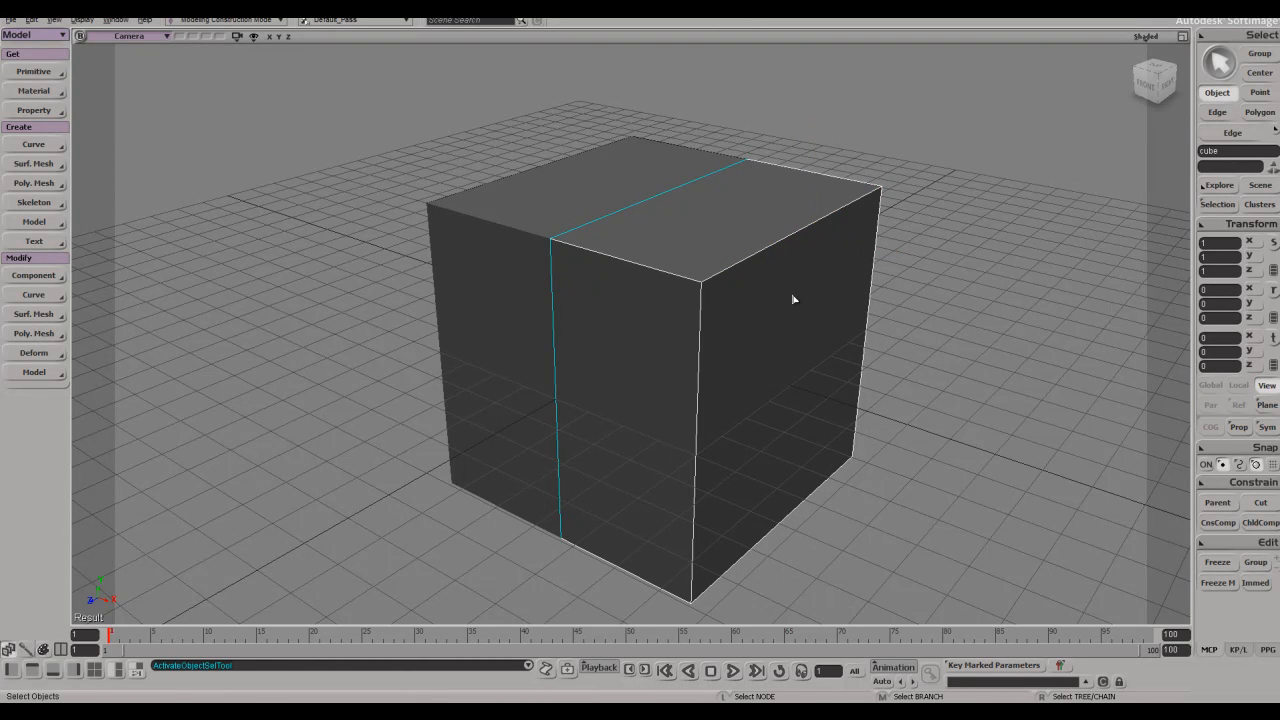
key(e)
click(759, 276)
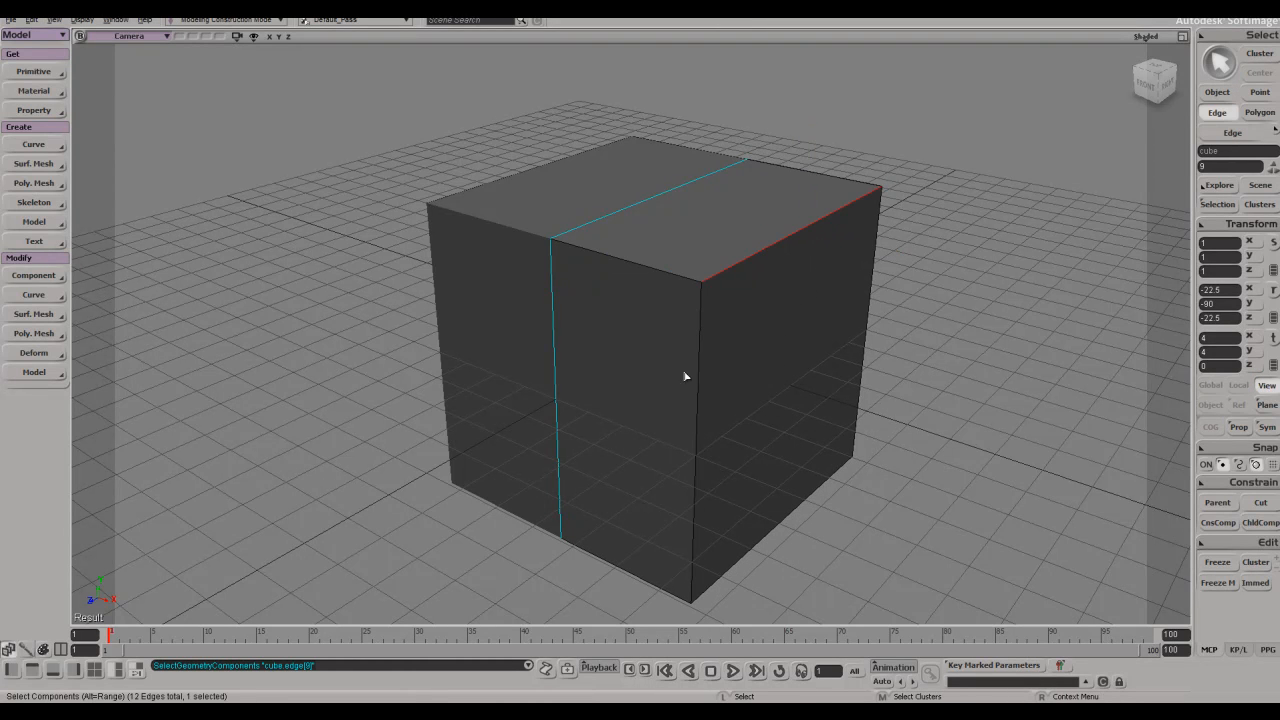
click(624, 258)
key(e)
key(s)
mouse_move(646, 380)
right_down()
mouse_move(766, 323)
mouse_move(726, 372)
mouse_move(738, 338)
mouse_move(726, 246)
mouse_move(717, 409)
mouse_move(652, 381)
right_up()
key(y)
click(766, 442)
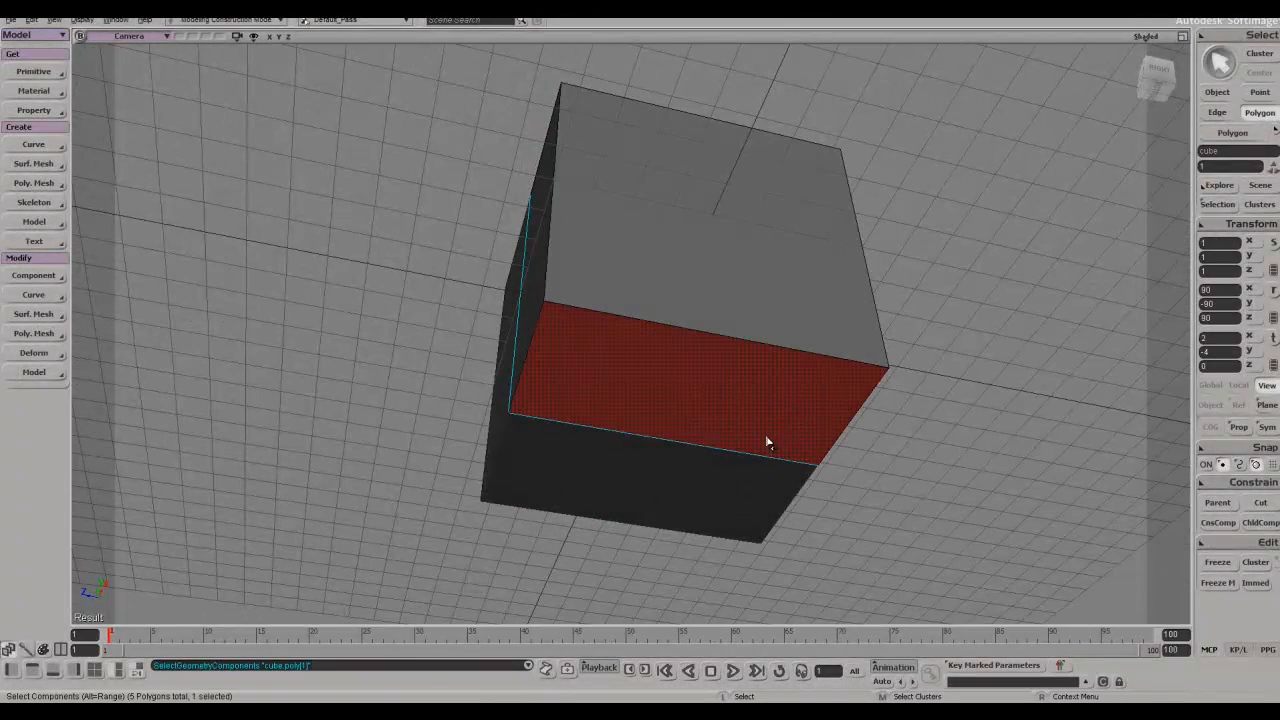
- Subdivide the ring of edges across the original half's width with 2 subdivisions, adding a loop beside the centre seam
key(e)
right_drag(774, 381, 611, 300)
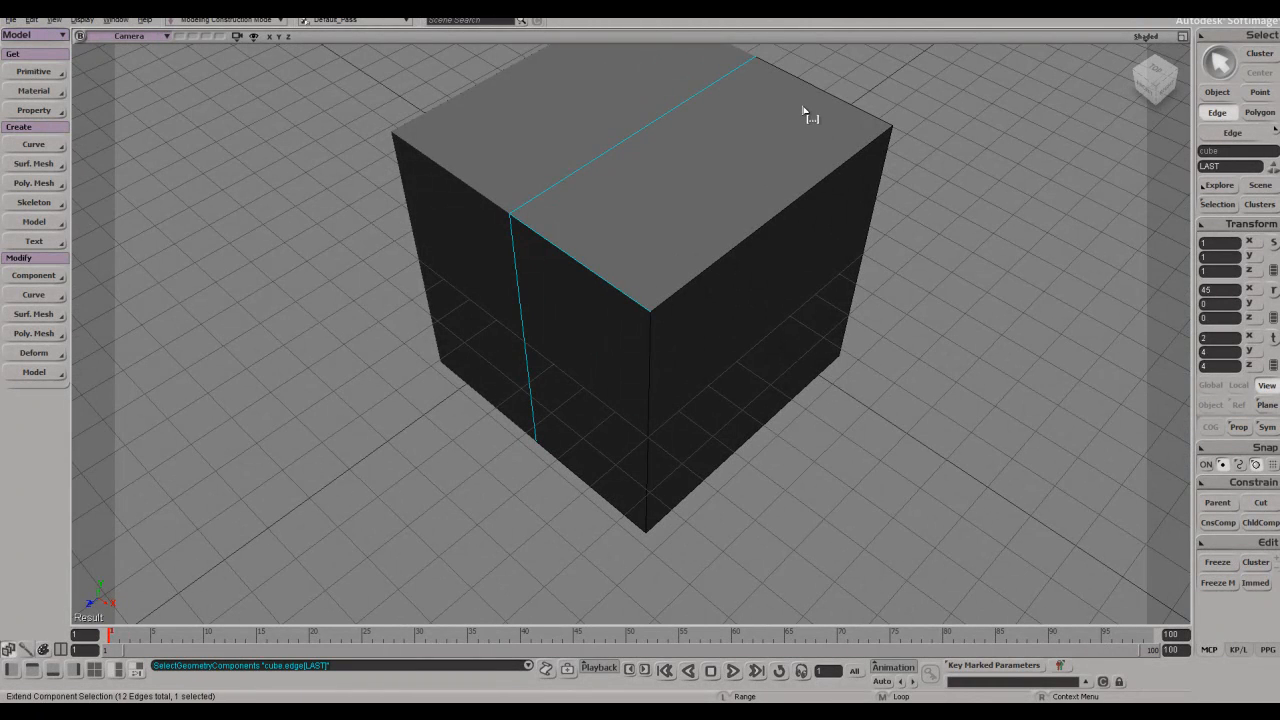
alt+middle_click(847, 93)
key(shift+d)
- Lower the outer top edge of the original half to about Y 1.67
mouse_move(700, 255)
right_down()
mouse_move(688, 229)
mouse_move(718, 292)
mouse_move(722, 268)
right_up()
key(e)
click(711, 208)
right_drag(711, 210, 768, 140)
key(v)
drag(770, 66, 774, 164)
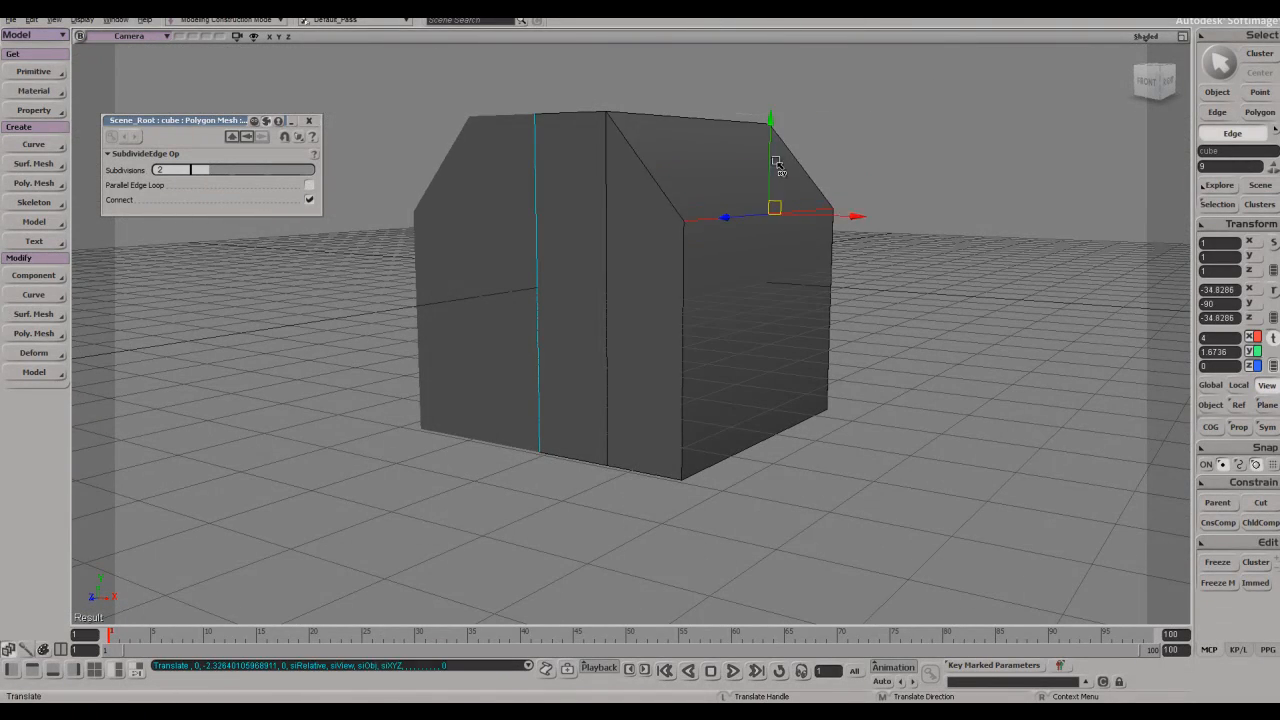
- Scale the two outer vertical edges closer together along global Z about their common centre
right_drag(774, 164, 655, 355)
key(e)
click(611, 388)
shift+click(870, 308)
right_drag(870, 308, 829, 346)
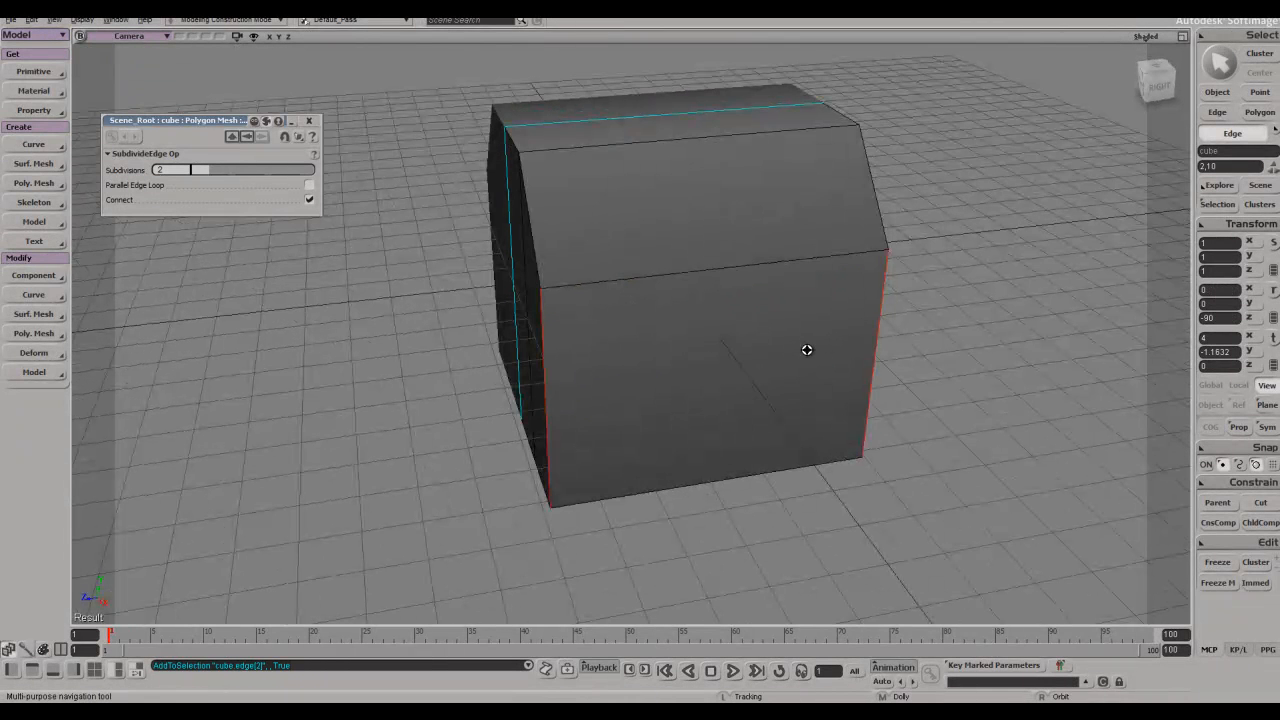
key(x)
click(1210, 385)
click(1210, 427)
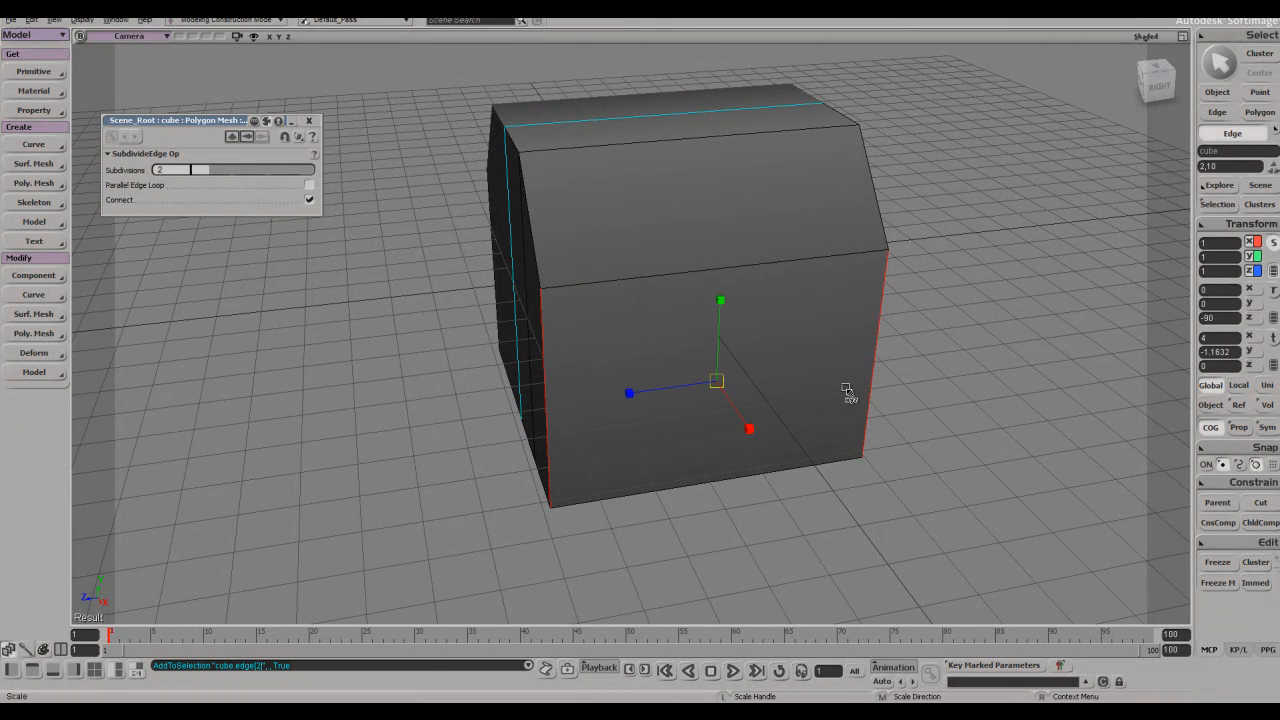
drag(640, 392, 714, 378)
- Try subdividing the front-to-back edge ring into 2 and raising the new middle top edge, and undo both
right_drag(714, 378, 770, 240)
key(e)
right_drag(755, 195, 672, 236)
alt+click(706, 150)
alt+middle_click(728, 290)
right_drag(730, 344, 706, 171)
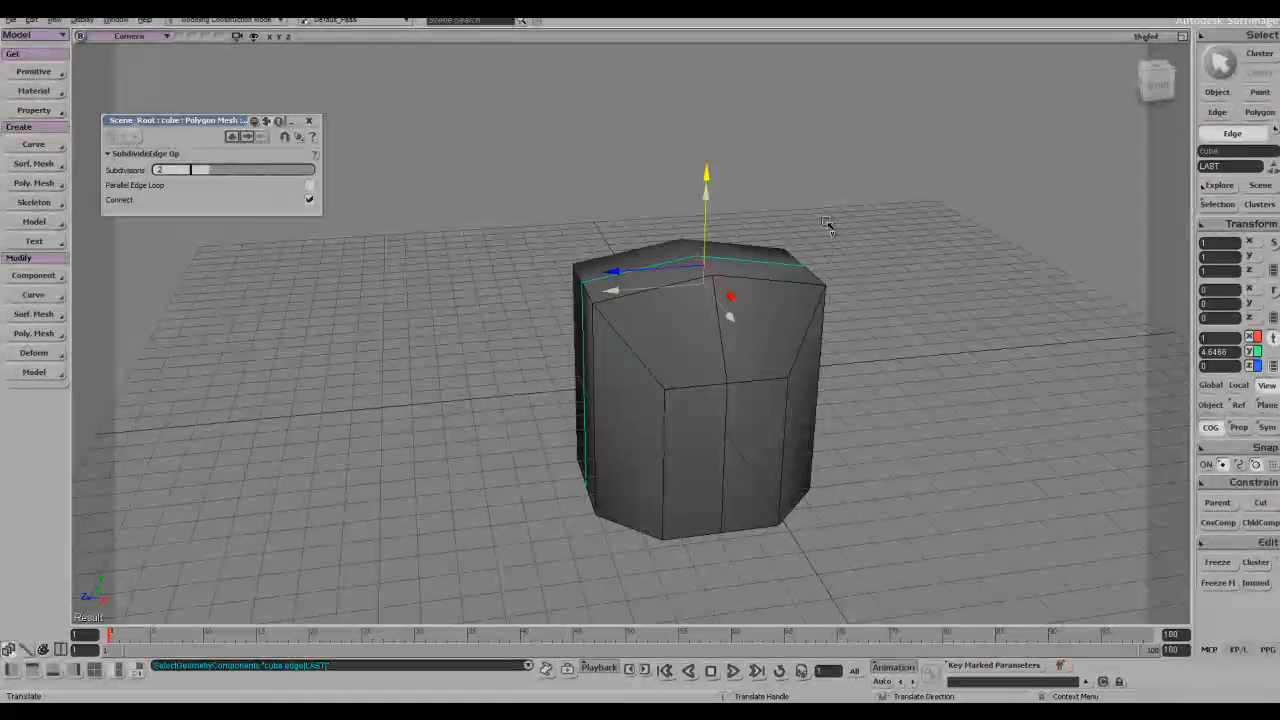
drag(831, 226, 817, 200)
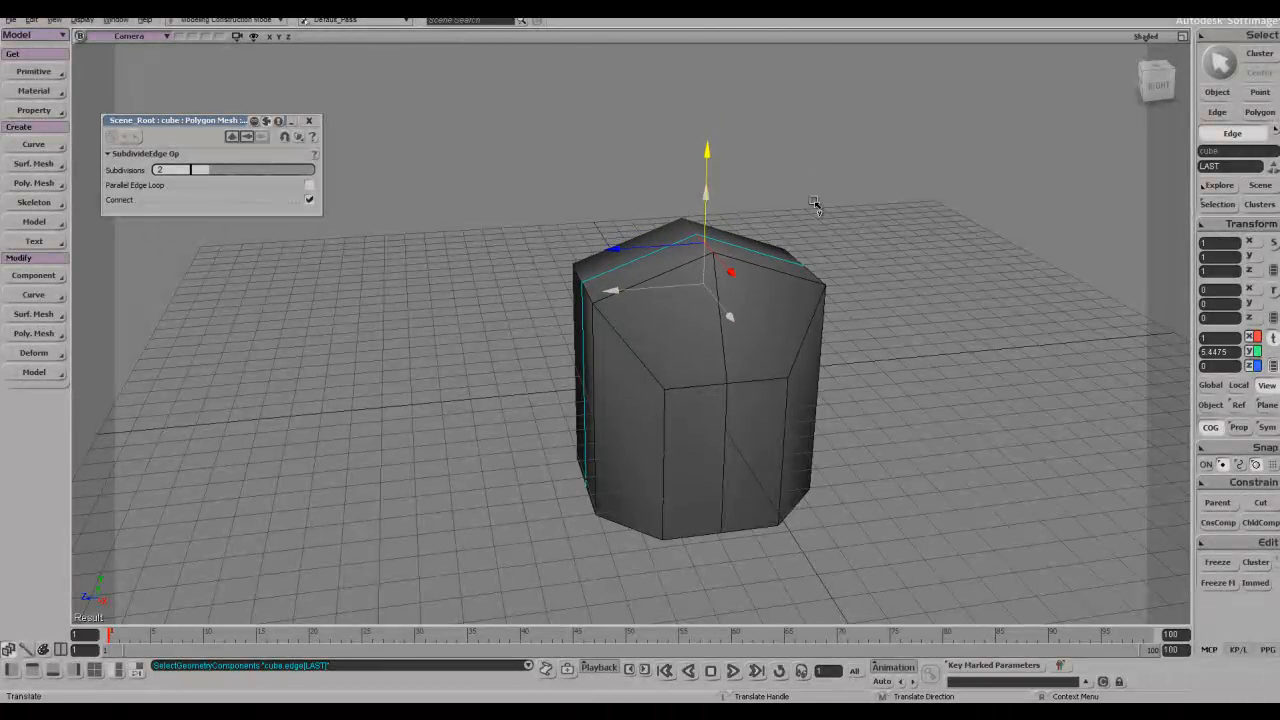
key(ctrl+z)
key(ctrl+z)
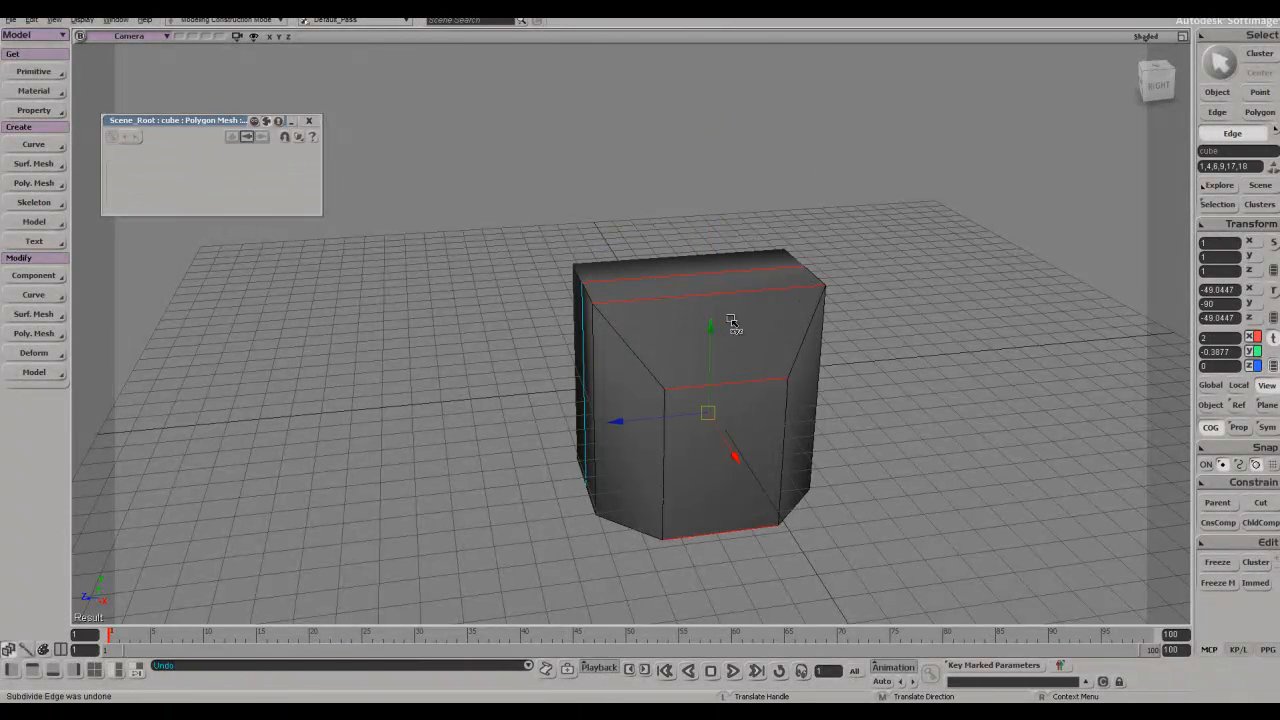
- Subdivide the front-to-back edge ring with 3 subdivisions and raise the two new top edges to about Y 5.96
key(period)
drag(213, 170, 240, 175)
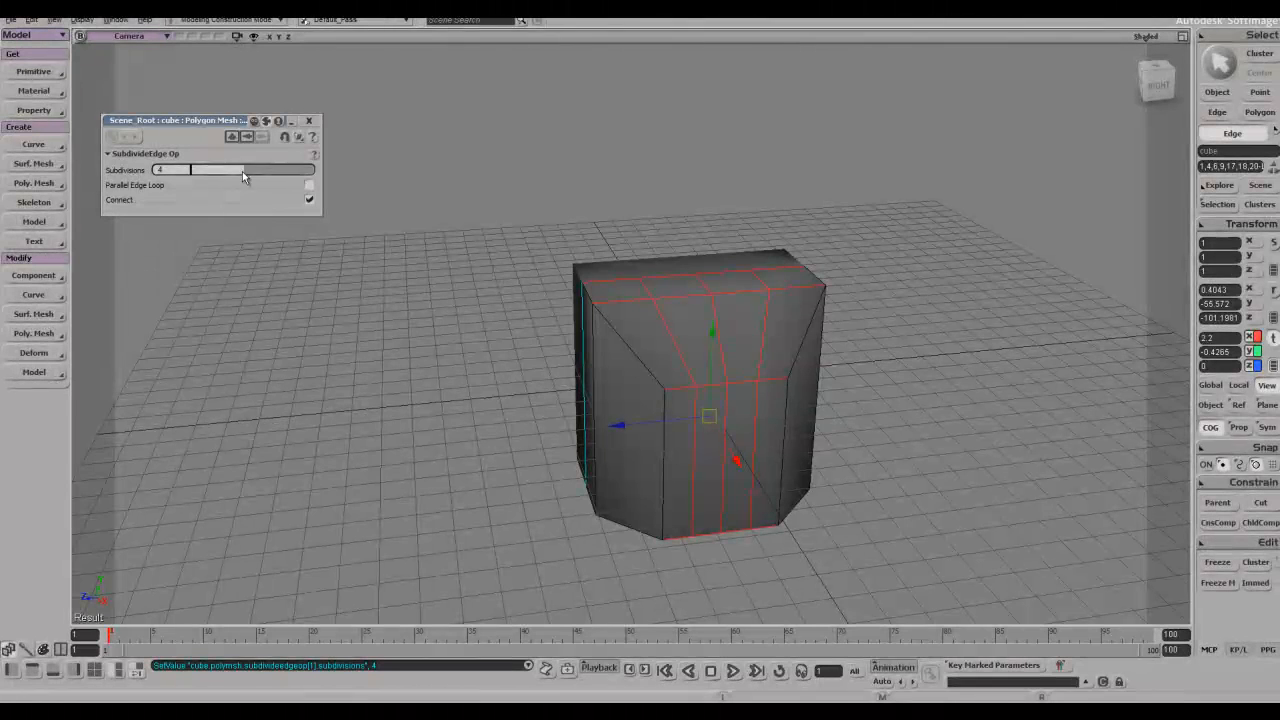
key(i)
click(671, 286)
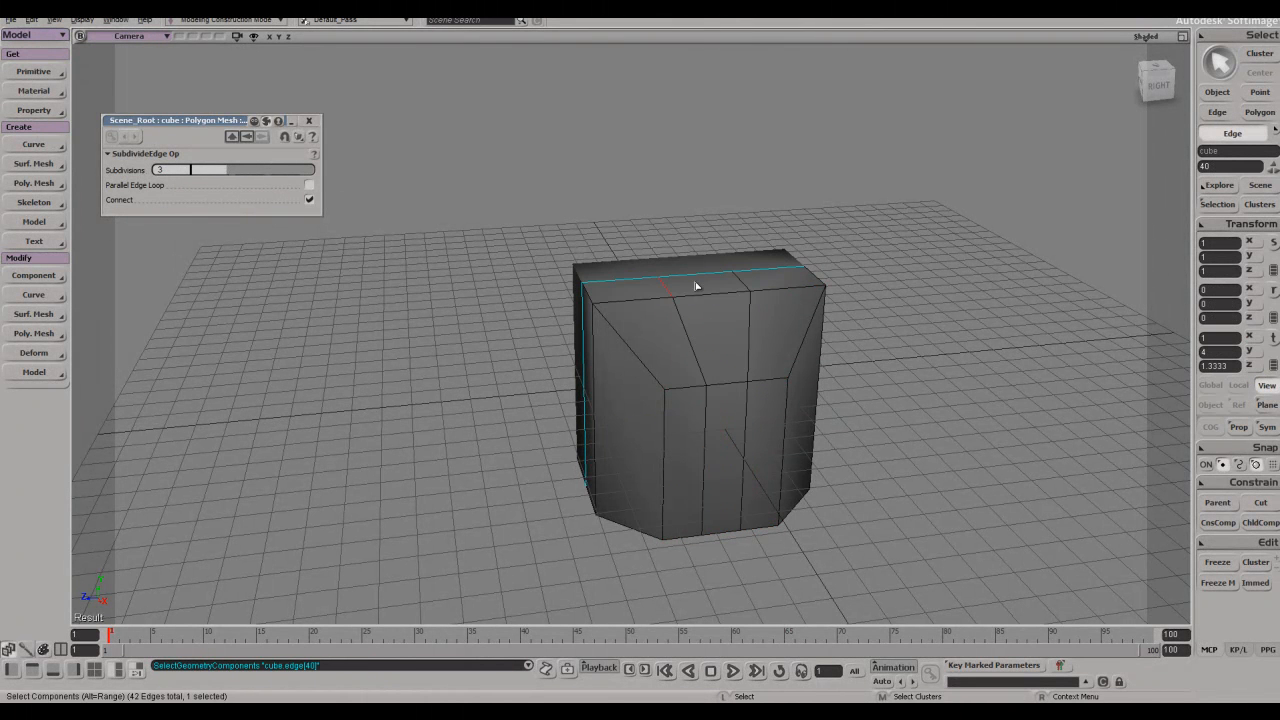
shift+click(748, 283)
drag(728, 192, 687, 153)
- Hide the grid and subdivide the ring of vertical side edges with 2 subdivisions, adding a horizontal loop
right_drag(687, 154, 684, 290)
key(g)
key(i)
scroll(628, 284, up, 4)
click(592, 290)
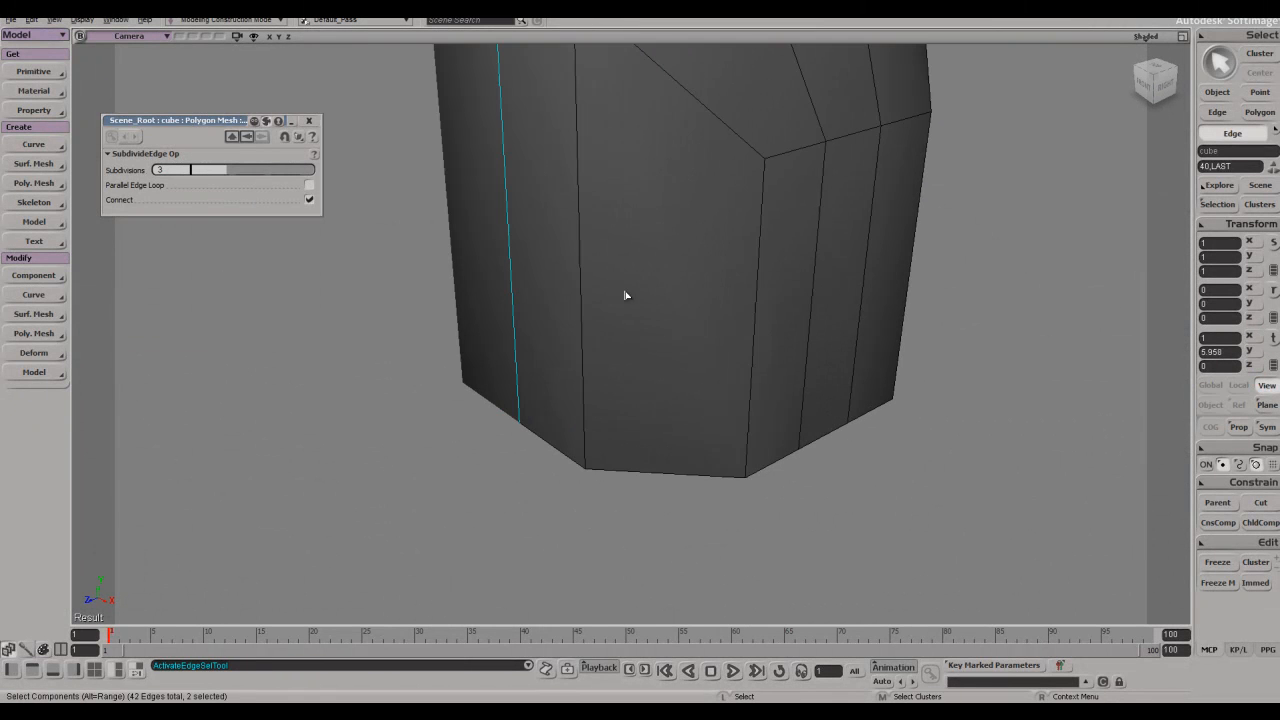
alt+middle_click(756, 347)
scroll(790, 350, down, 4)
key(ctrl+d)
- Lower the front and back top edges beside the centre seam to round off the top of the form
key(i)
click(598, 284)
right_drag(598, 286, 549, 272)
drag(549, 262, 576, 308)
key(s)
drag(529, 260, 590, 336)
right_drag(590, 336, 622, 334)
key(v)
drag(600, 362, 594, 398)
drag(567, 454, 590, 446)
key(s)
- Subdivide the upper ring of vertical edges with 2 subdivisions, adding a second horizontal loop
right_drag(694, 351, 713, 331)
key(space)
click(681, 353)
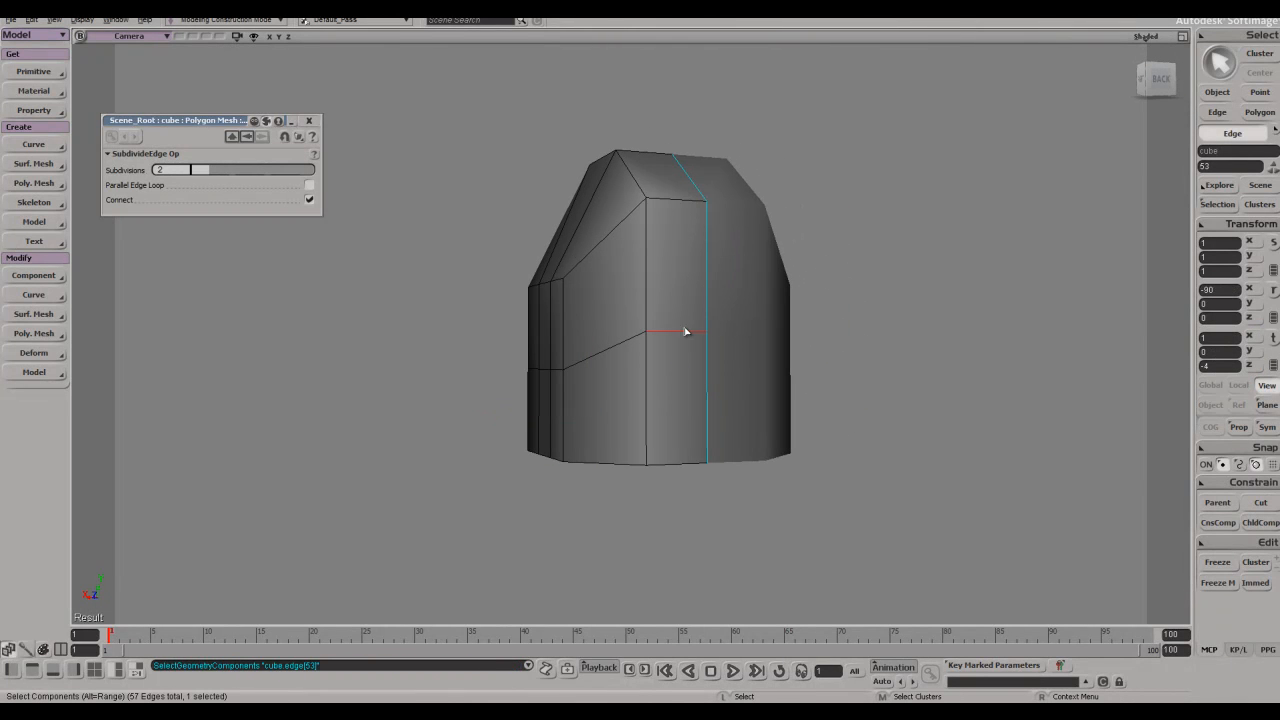
alt+middle_click(645, 292)
alt+middle_click(566, 348)
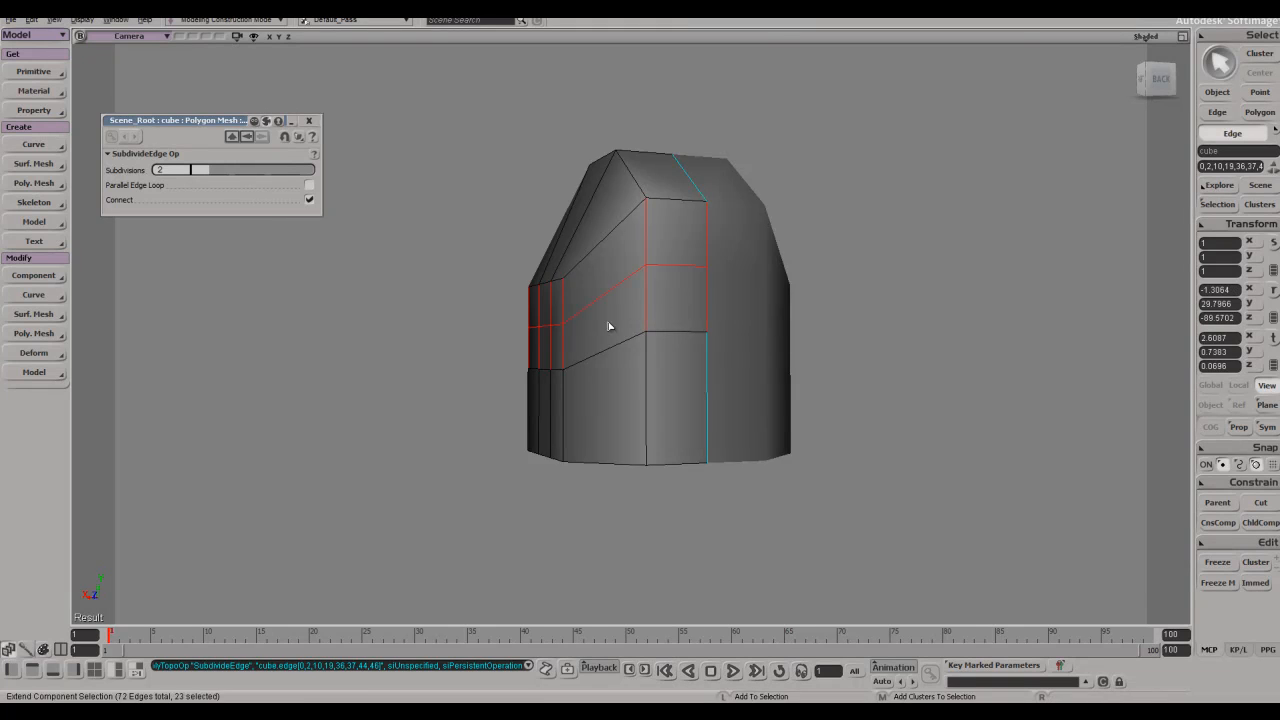
key(period)
- Push the upper loop's back edge outward beside the centre seam
key(s)
right_drag(606, 326, 674, 343)
click(735, 384)
key(s)
right_drag(735, 384, 942, 404)
key(v)
middle_drag(949, 406, 972, 412)
- Lower the lower loop's back edge beside the seam to about Y -1.84
key(e)
right_drag(920, 431, 826, 377)
click(773, 359)
key(s)
key(v)
middle_drag(1009, 371, 997, 423)
key(s)
right_drag(997, 423, 949, 369)
- Lower the upper loop's back edge beside the centre seam to shape the back profile
key(e)
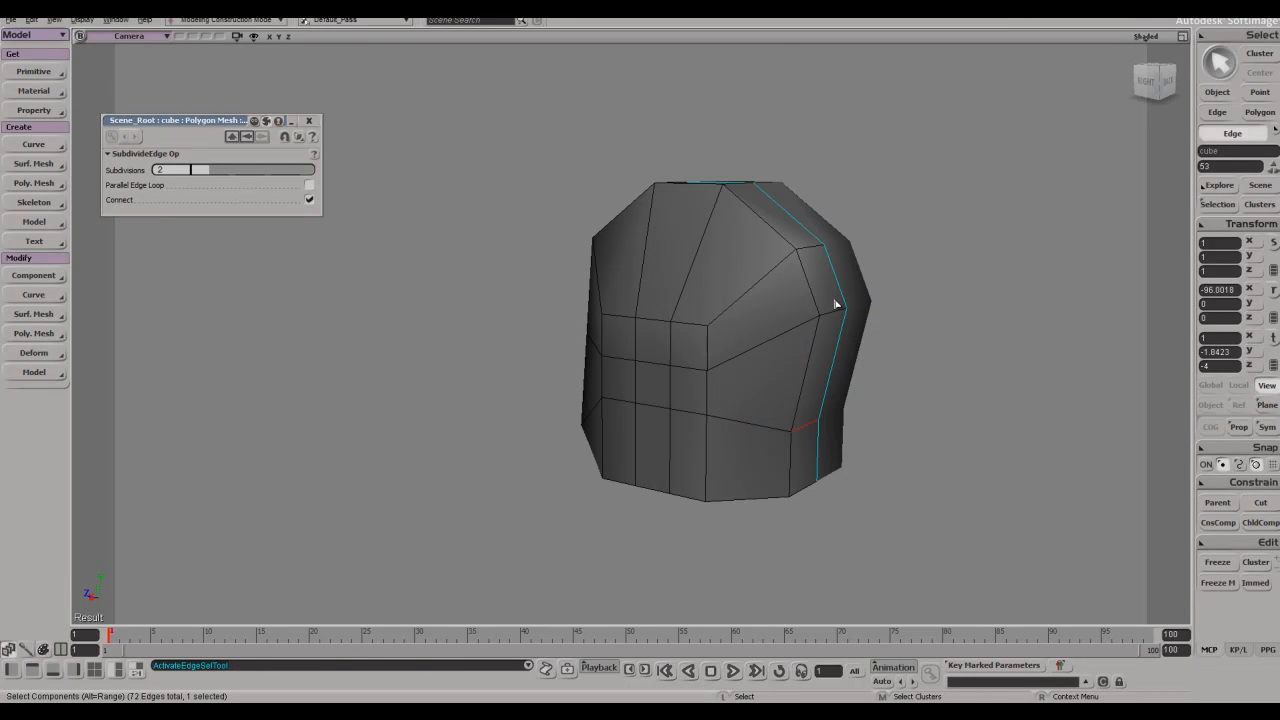
click(834, 306)
key(s)
right_drag(834, 306, 880, 346)
key(v)
middle_drag(958, 331, 961, 370)
- Push the front edge beside the seam outward to about Y 0.53, Z 4.88
key(s)
key(e)
right_drag(923, 377, 757, 399)
click(663, 330)
key(s)
key(v)
middle_drag(768, 409, 764, 411)
- Select the six bottom polygons of the original half and scale them inward about a pivot snapped to the centre seam
key(s)
right_drag(765, 411, 716, 397)
key(v)
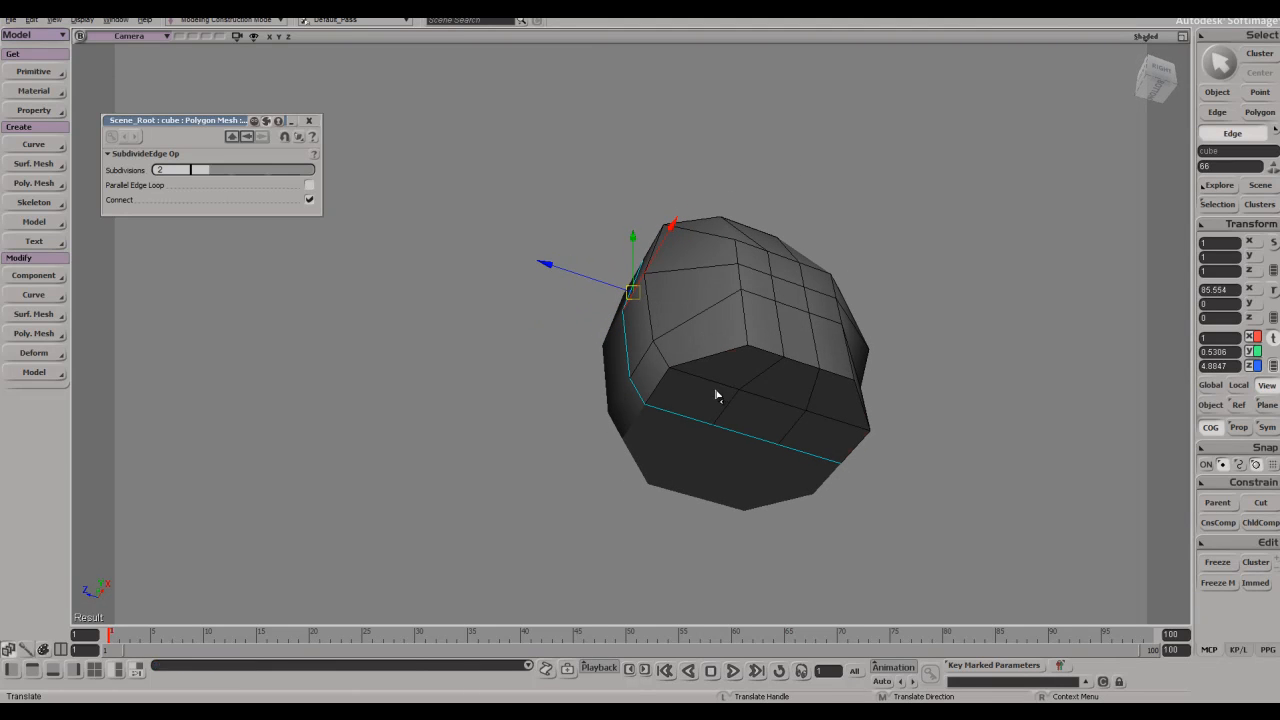
key(u)
key(x)
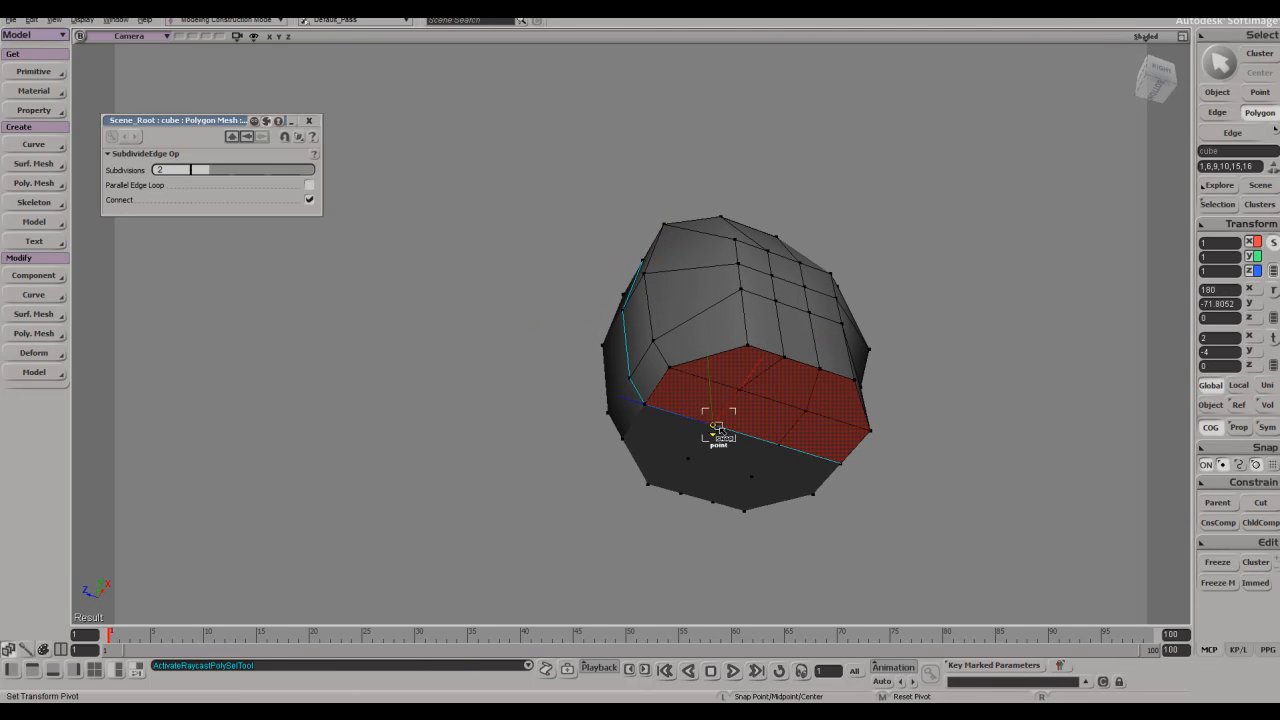
mouse_move(880, 485)
mouse_down()
mouse_move(851, 500)
mouse_move(872, 494)
mouse_up()
- Extrude the scaled bottom polygons downward to form a narrower lower section
key(v)
key(s)
right_drag(872, 494, 880, 532)
ctrl+drag(634, 444, 714, 393)
drag(768, 360, 768, 448)
key(s)
- Isolate the original half and delete the three inner polygons along the seam of the lower section
mouse_move(768, 448)
right_down()
mouse_move(818, 405)
mouse_move(708, 414)
right_up()
key(space)
key(s)
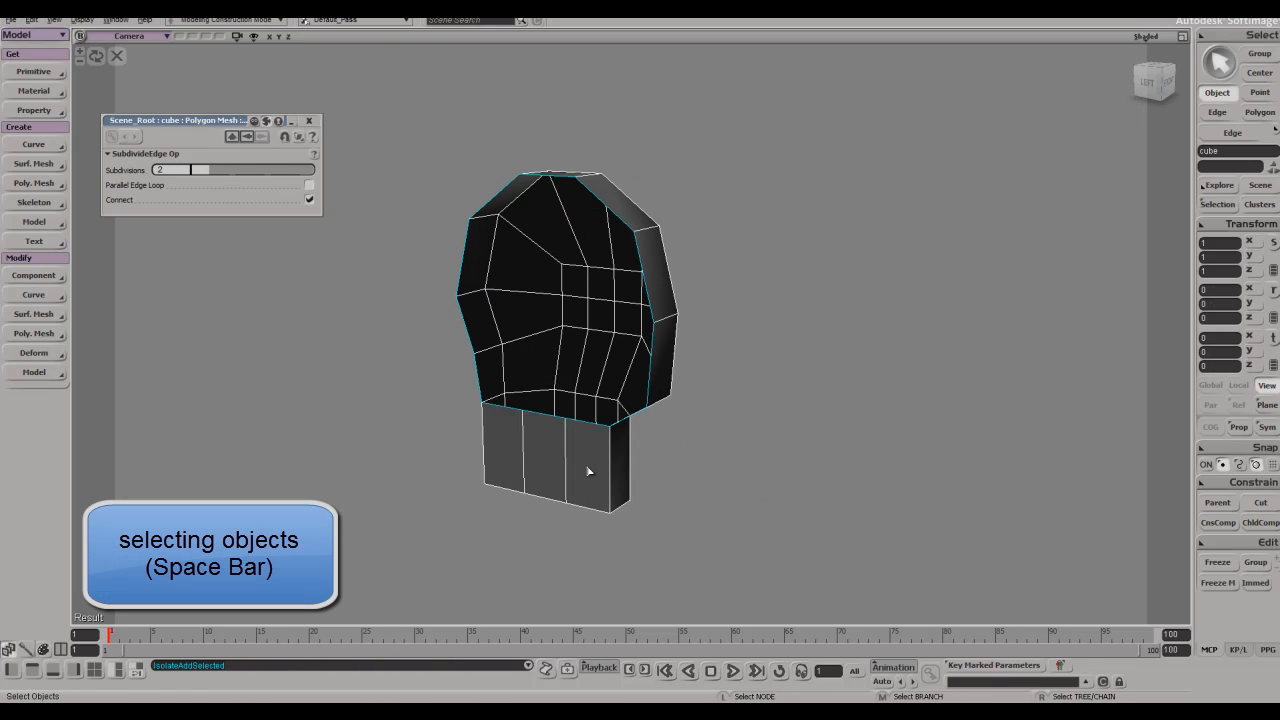
key(u)
drag(578, 475, 510, 473)
key(Delete)
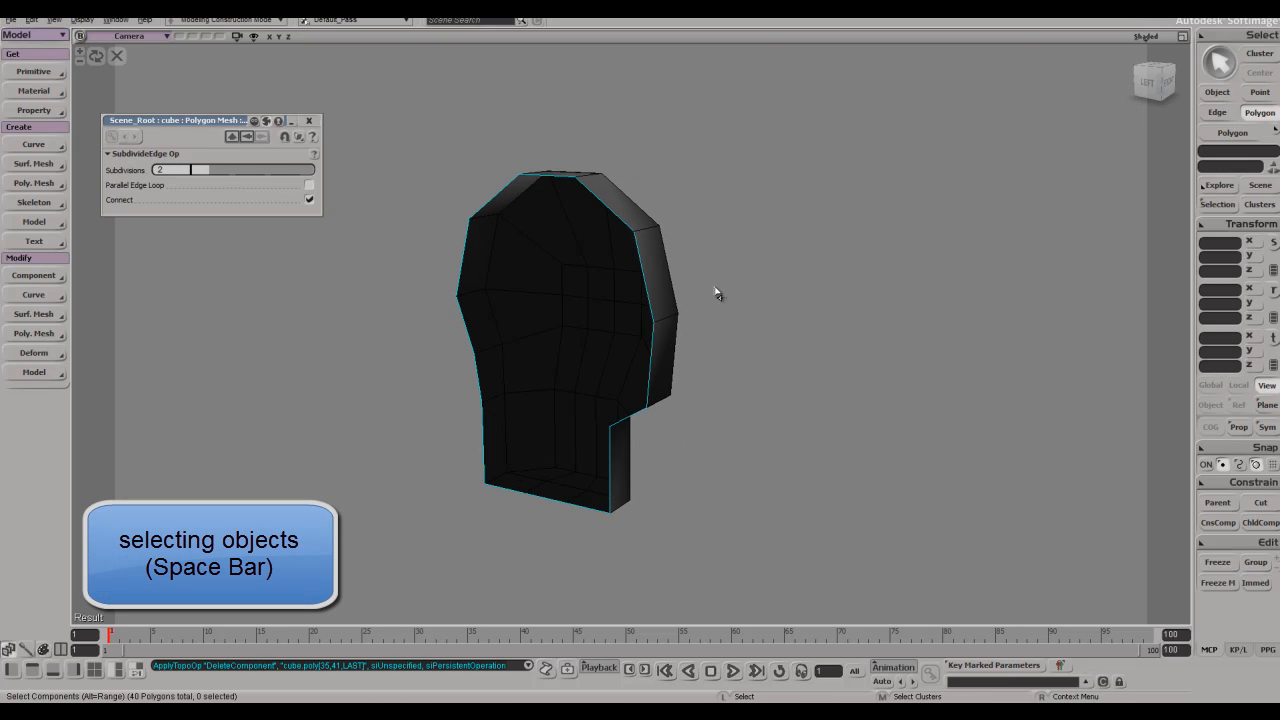
- Exit the isolated view and delete the polygons closing the underside of the lower section
key(space)
click(118, 57)
key(s)
mouse_move(608, 277)
right_down()
mouse_move(517, 226)
mouse_move(768, 447)
right_up()
key(u)
drag(748, 446, 837, 486)
key(Delete)
- Select the bottom border edges along the outer side of the lower neck section on the original half
key(space)
key(s)
right_drag(840, 448, 775, 559)
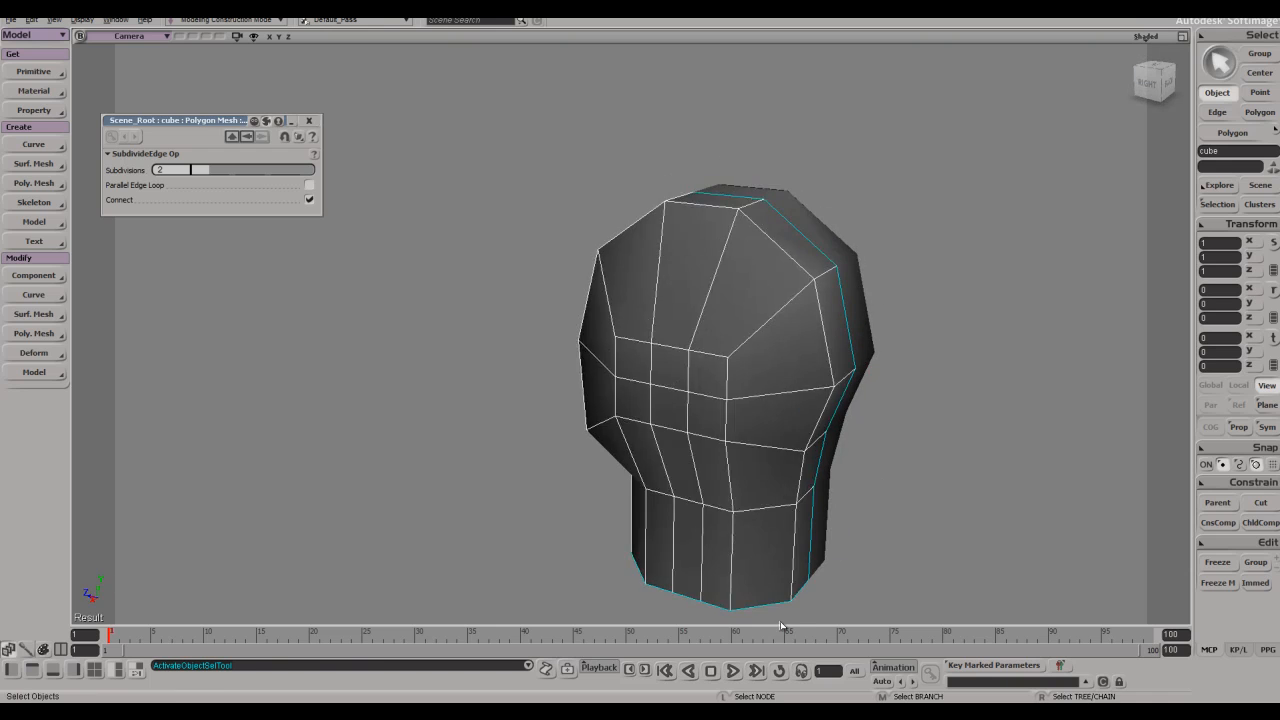
key(e)
click(762, 611)
key(s)
right_drag(762, 611, 796, 570)
shift+drag(744, 554, 805, 562)
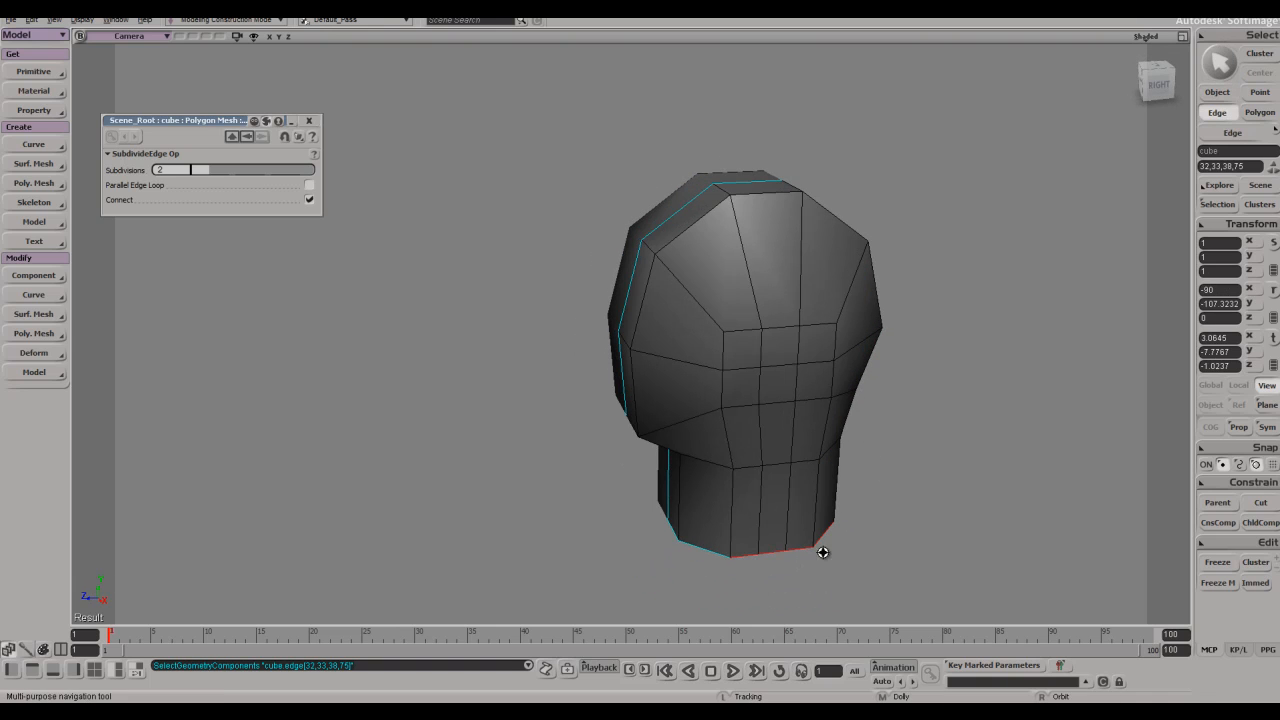
- Extend the bottom border edge selection to the centre seam at both the front and the back
key(s)
right_drag(805, 562, 761, 549)
key(z)
drag(741, 620, 748, 527)
shift+drag(757, 514, 757, 540)
key(s)
right_drag(757, 542, 823, 538)
shift+click(655, 440)
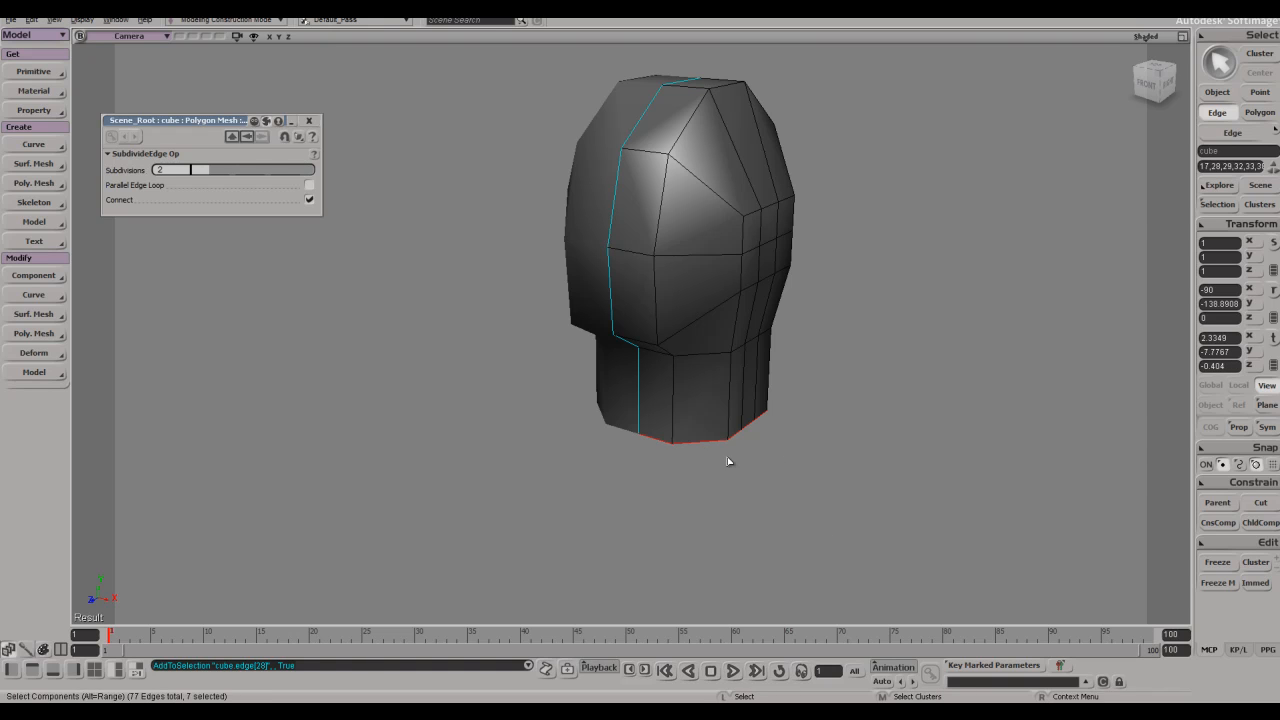
- Extrude the selected border edges and scale them outward about a pivot snapped to the seam to form a collar
key(ctrl+d)
key(x)
alt+click(638, 434)
drag(639, 434, 702, 420)
drag(767, 400, 797, 400)
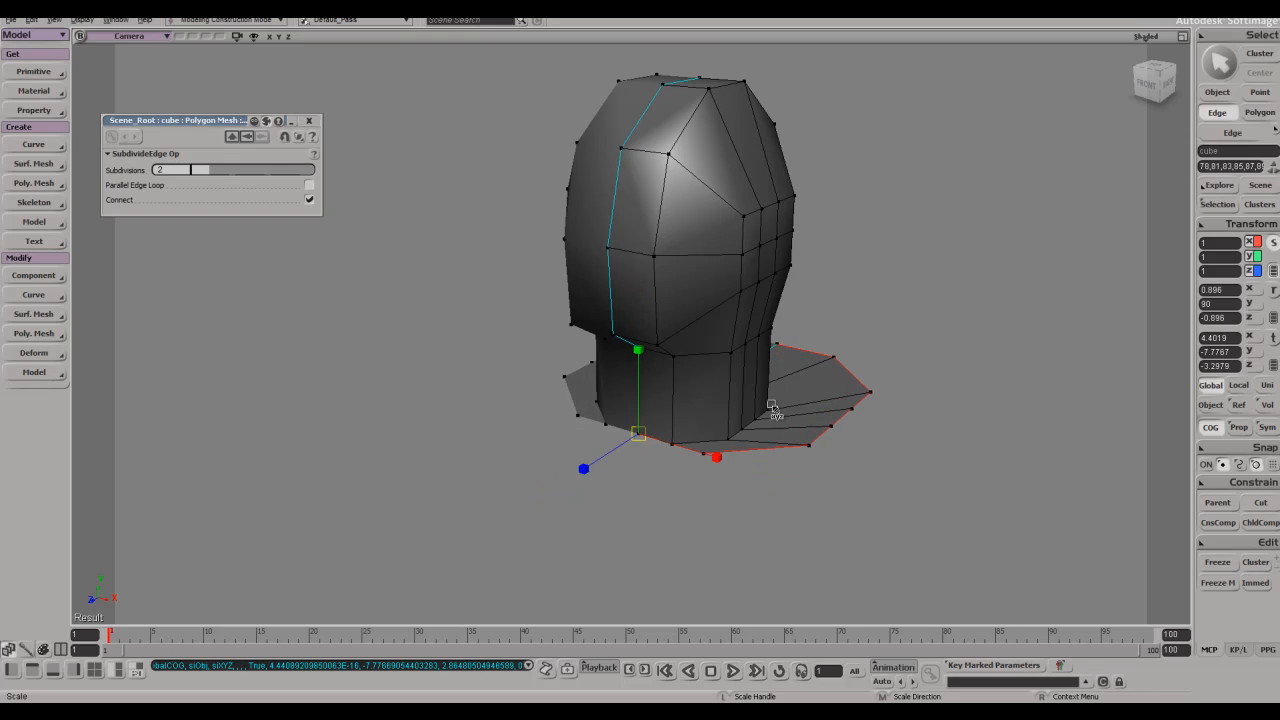
- Move the collar's outer border edges forward and down so the collar slopes toward the shoulders
key(v)
drag(590, 472, 553, 488)
key(e)
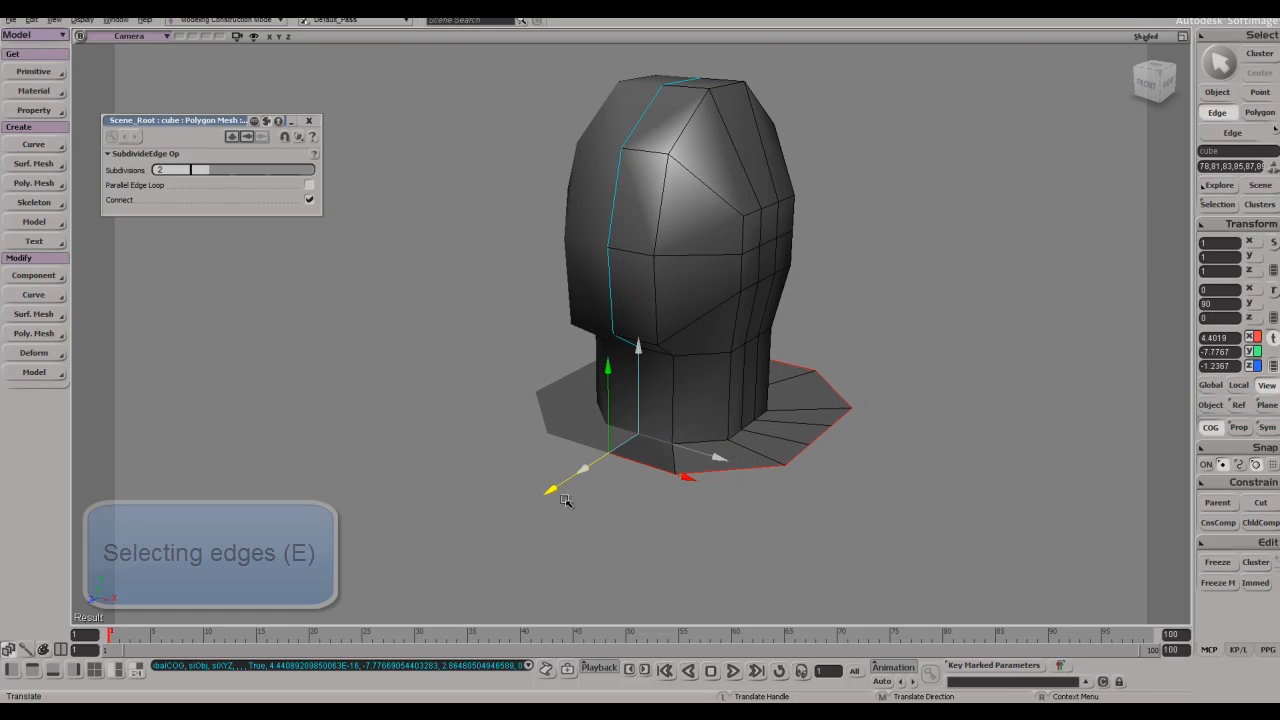
drag(608, 368, 607, 432)
key(s)
right_drag(655, 415, 827, 393)
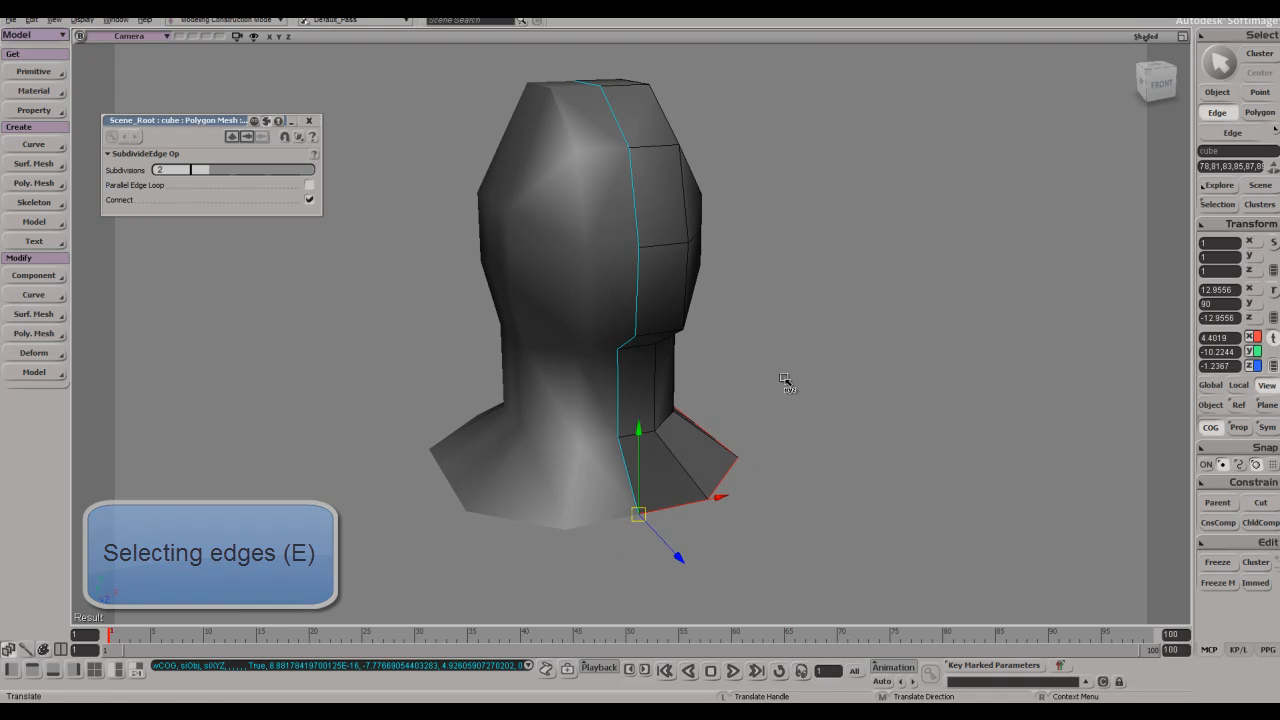
- Select all border edges along the collar's lower rim and shift them slightly forward
key(space)
key(s)
right_drag(880, 331, 777, 386)
key(e)
click(722, 449)
key(s)
right_drag(722, 449, 825, 453)
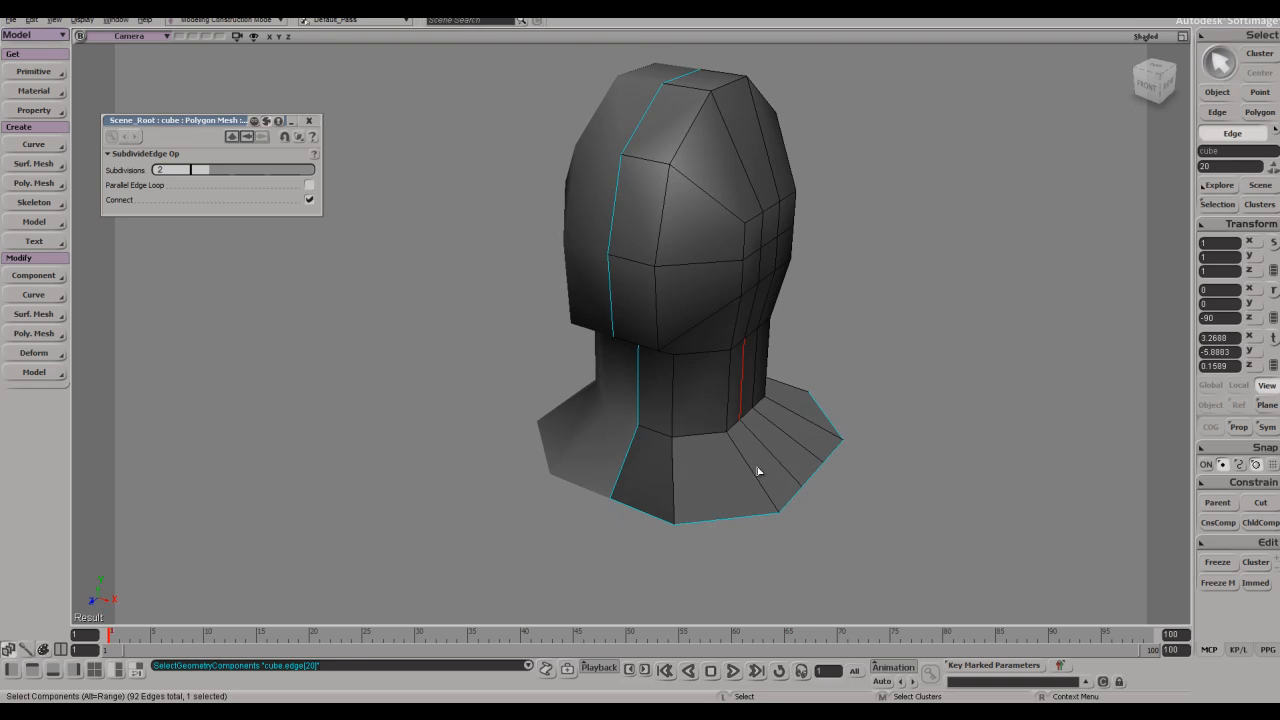
click(652, 513)
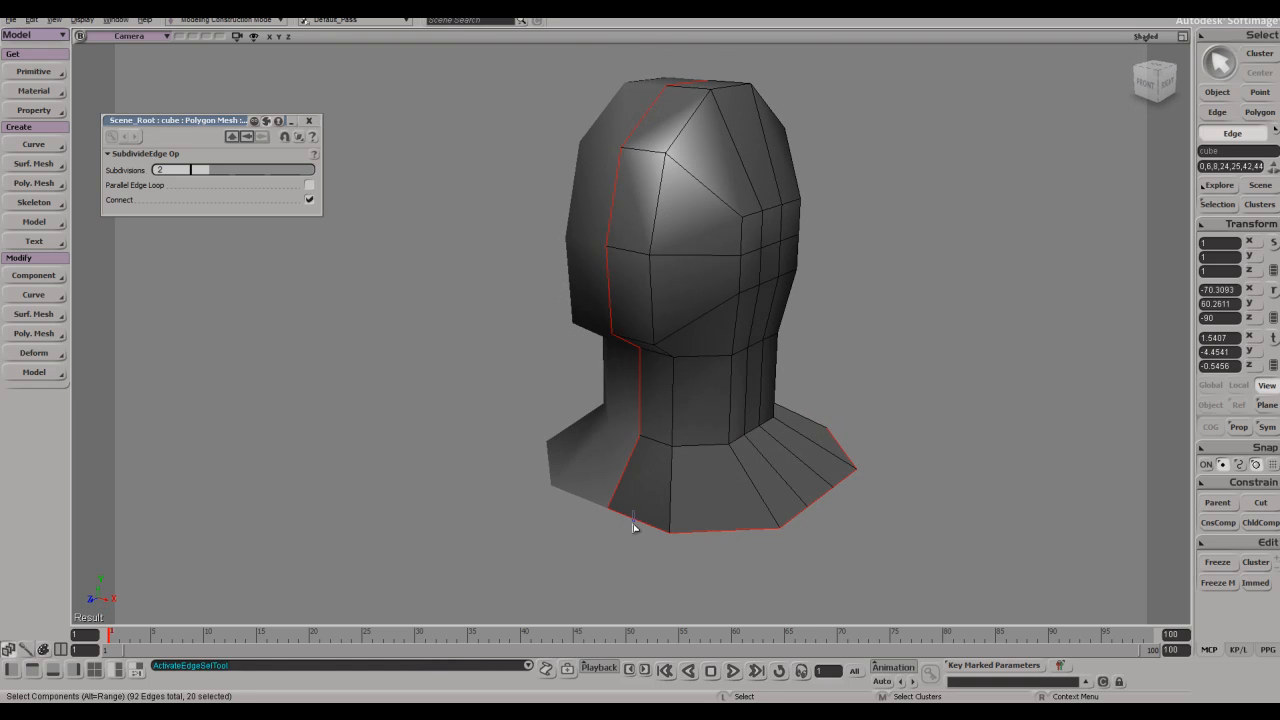
key(s)
right_drag(626, 514, 672, 509)
key(s)
right_drag(906, 590, 865, 542)
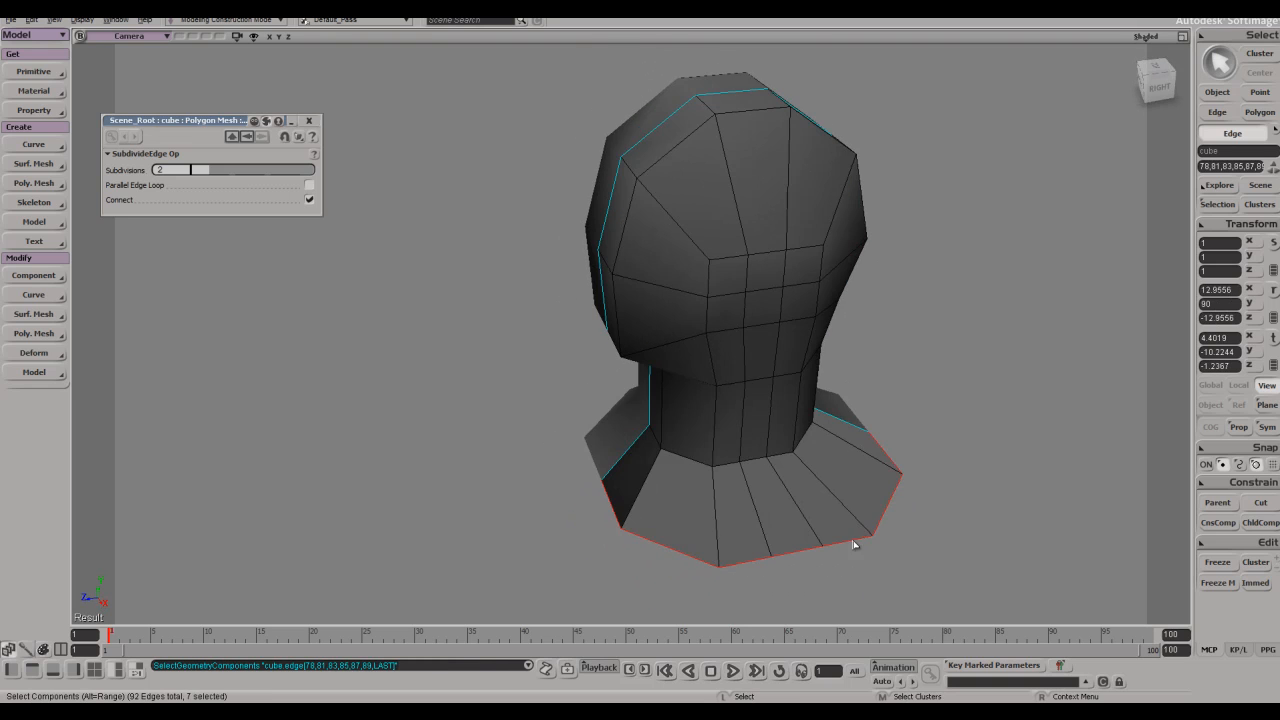
drag(687, 537, 667, 543)
key(space)
- Select the upper row of three edges on the side of the head and move them up
key(s)
right_drag(717, 460, 729, 354)
key(e)
drag(795, 205, 750, 233)
key(s)
right_drag(732, 236, 783, 242)
key(v)
drag(802, 143, 791, 100)
key(s)
right_drag(791, 104, 752, 128)
- Select the row of three side edges just below and raise them to even out the head's spacing
key(e)
click(795, 262)
shift+click(750, 268)
shift+click(766, 270)
key(v)
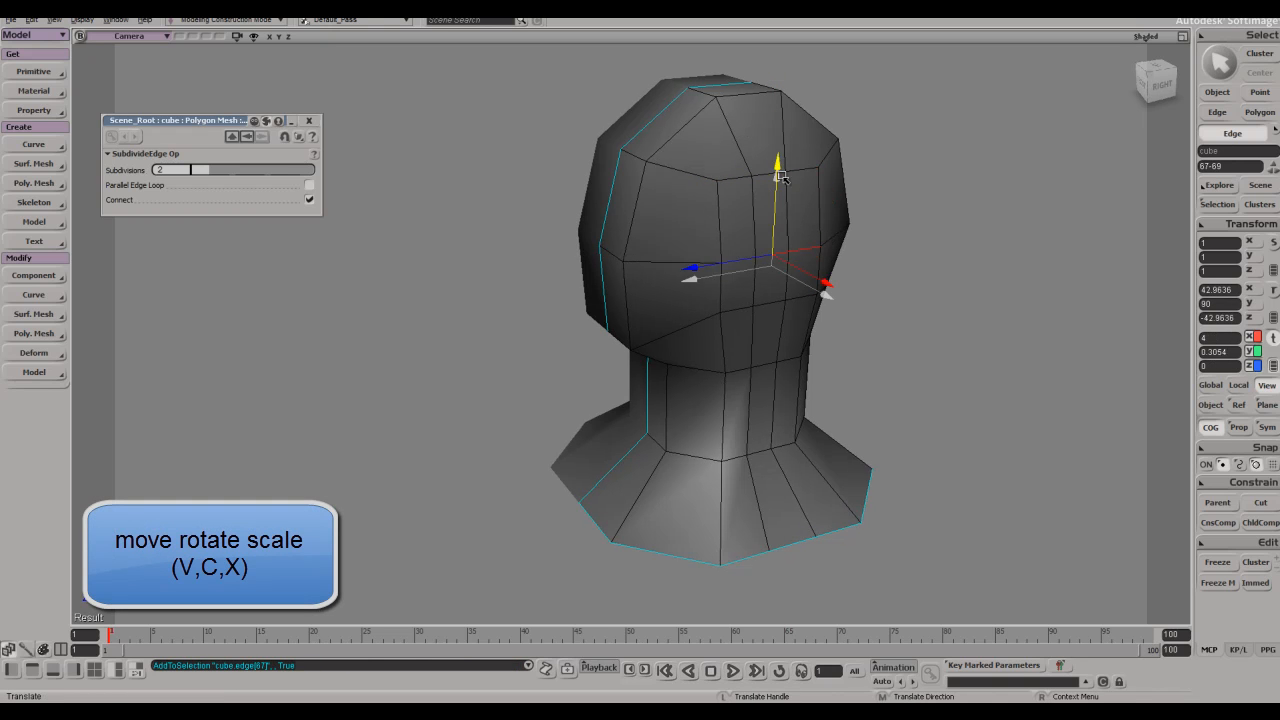
drag(788, 165, 788, 163)
key(s)
right_drag(788, 163, 769, 208)
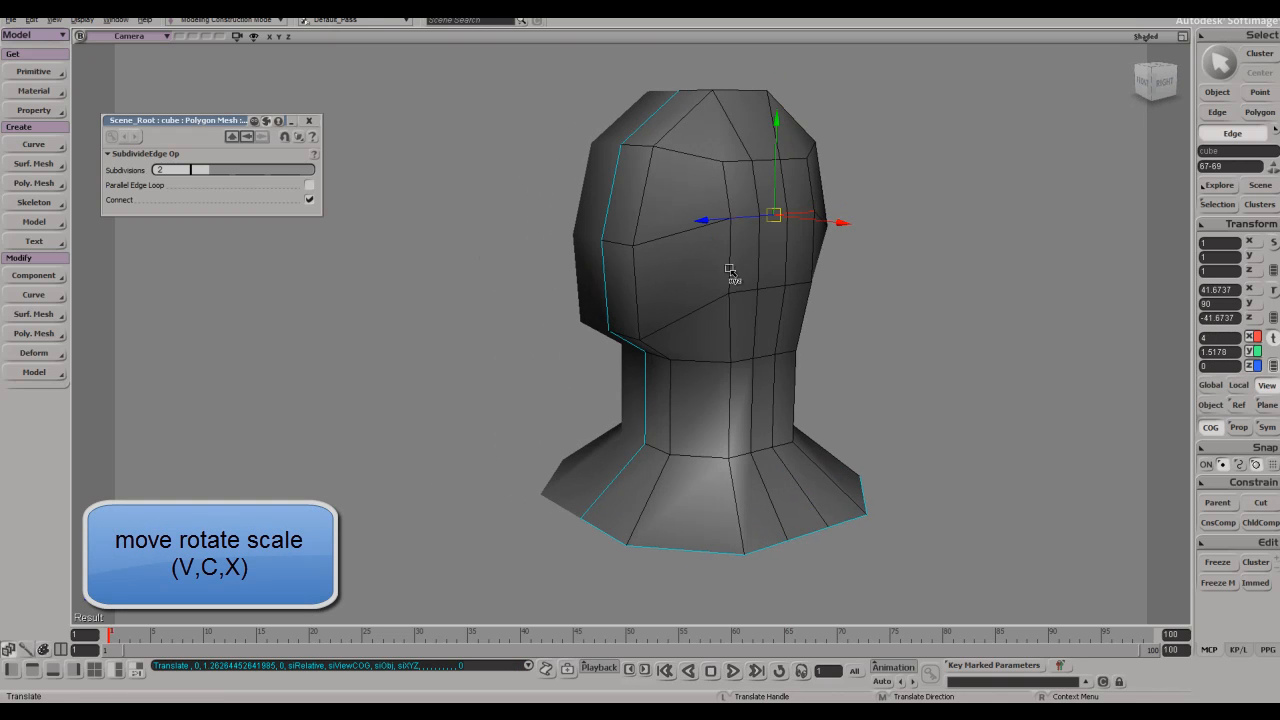
- Switch to Windows Photo Viewer and examine the head, neck and shoulders in the concept2 reference image against the model
key(space)
key(alt+Tab)
scroll(463, 311, up, 5)
drag(463, 311, 460, 383)
scroll(460, 383, down, 3)
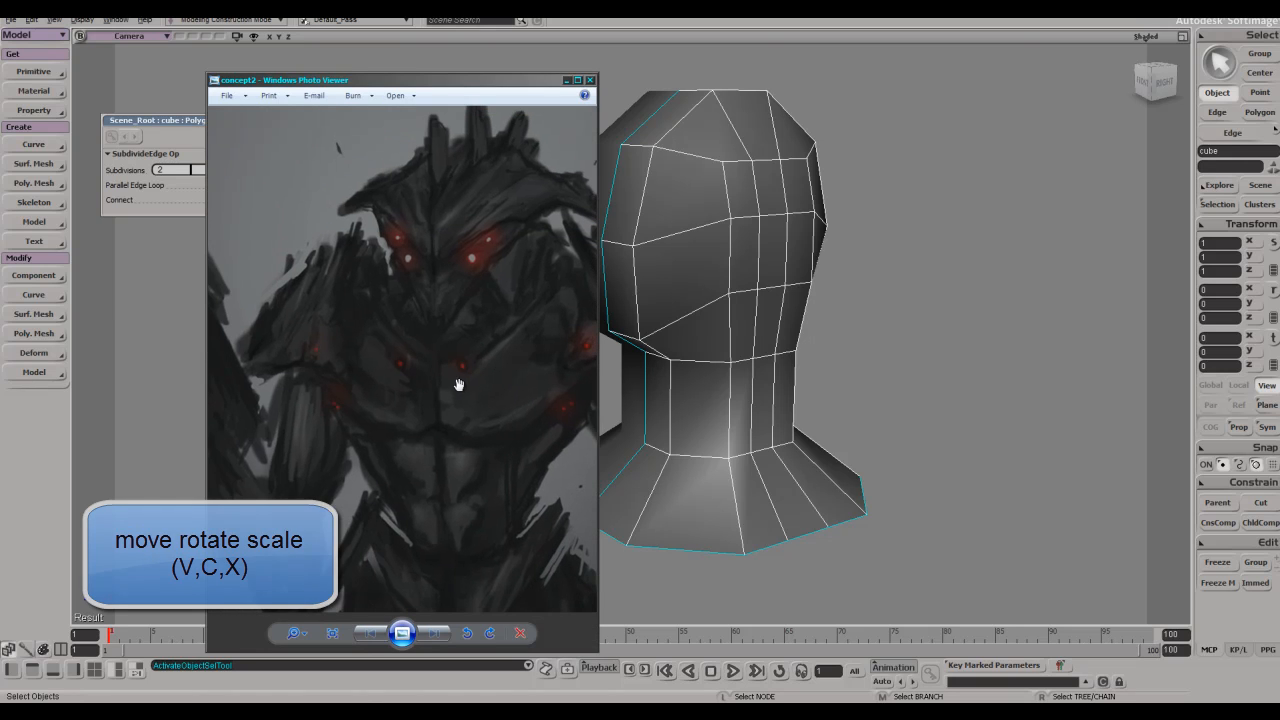
drag(461, 320, 424, 362)
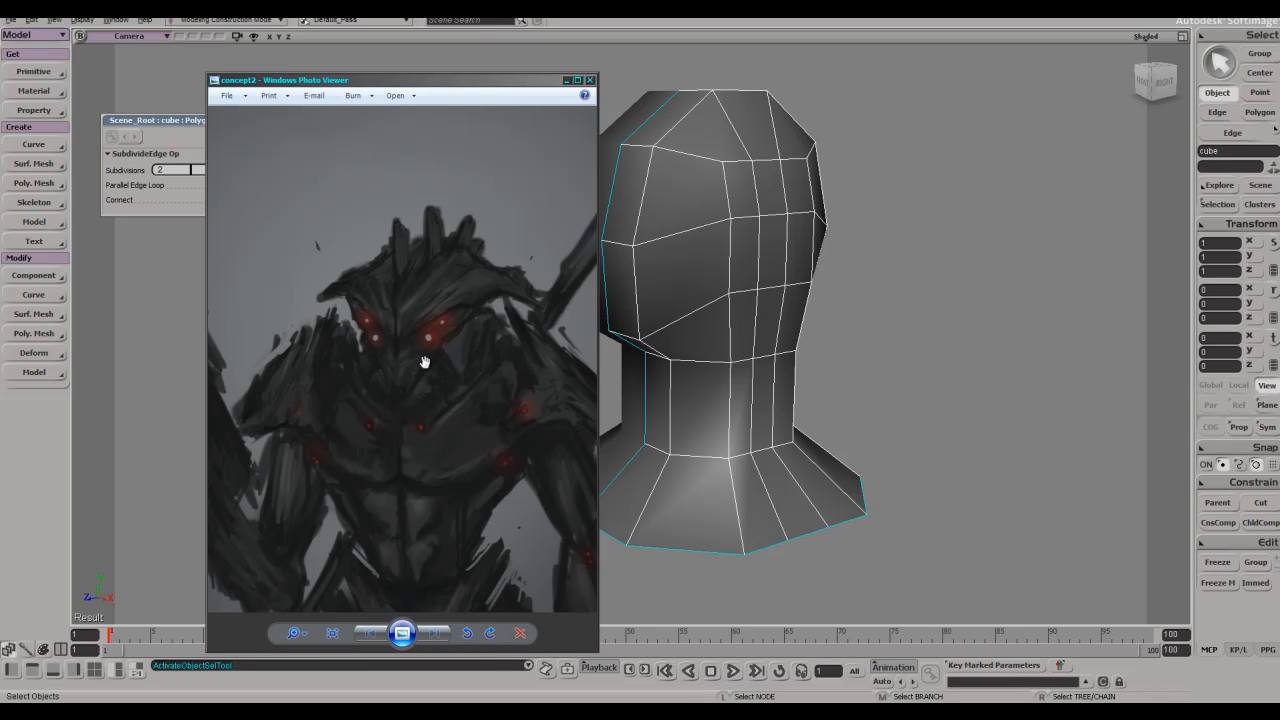
key(alt+Tab)
key(s)
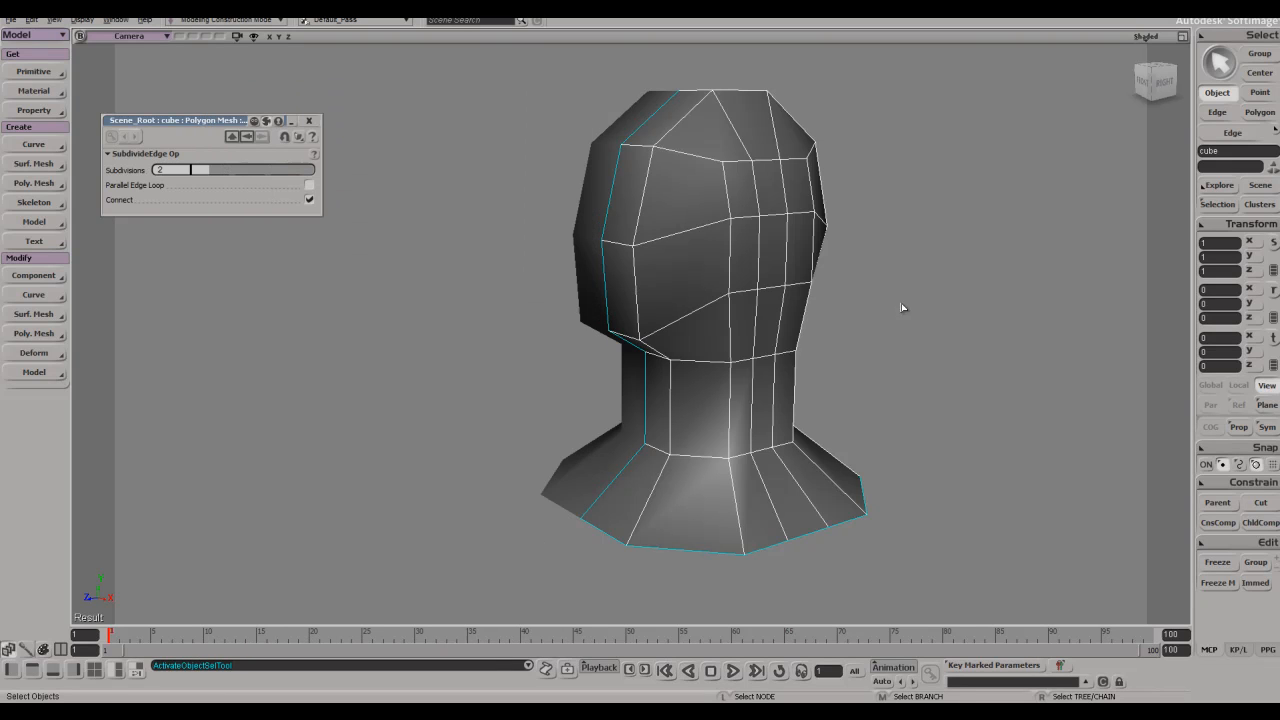
mouse_move(680, 349)
right_down()
mouse_move(794, 369)
mouse_move(760, 477)
right_up()
key(alt+Tab)
key(alt+Tab)
key(s)
- Select the side section of the collar and raise it toward the neck
key(s)
key(u)
drag(755, 558, 701, 562)
key(s)
right_drag(700, 562, 790, 505)
key(v)
drag(843, 435, 848, 360)
- Select the border edge on the collar's side rim and move it up
key(s)
right_drag(754, 452, 722, 474)
key(e)
key(s)
key(s)
right_drag(831, 423, 786, 494)
key(u)
key(s)
key(e)
click(801, 489)
key(s)
key(v)
drag(790, 427, 790, 391)
- Pull the collar's front border edge beside the seam forward and down to extend the chest
key(e)
click(580, 525)
key(v)
drag(541, 483, 480, 576)
- Move the front edge at the base of the neck beside the seam backward
key(s)
drag(597, 471, 606, 380)
right_drag(606, 380, 684, 360)
key(e)
key(s)
key(s)
key(v)
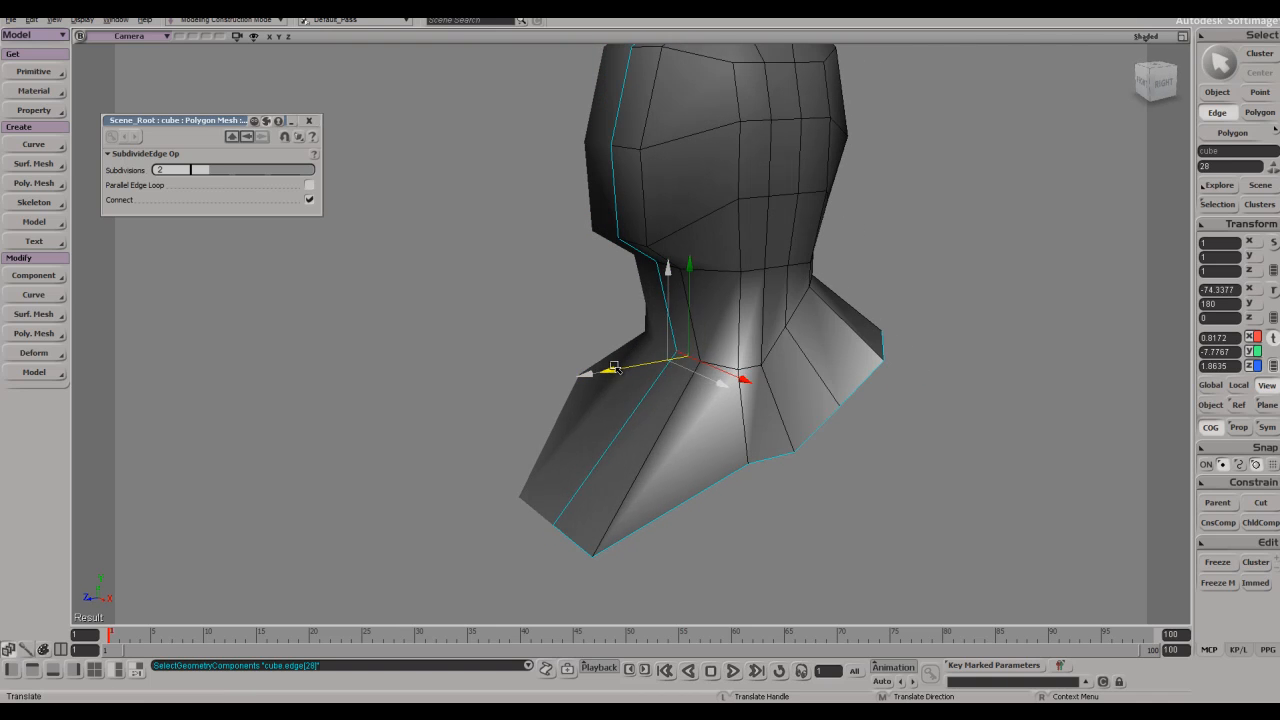
drag(607, 372, 608, 372)
- Move the side edge at the base of the neck inward and rotate it about -33.5 degrees around its Y axis
key(e)
click(751, 369)
key(s)
right_drag(756, 380, 782, 410)
key(v)
mouse_move(759, 399)
mouse_down()
mouse_move(726, 394)
mouse_move(752, 400)
mouse_up()
key(c)
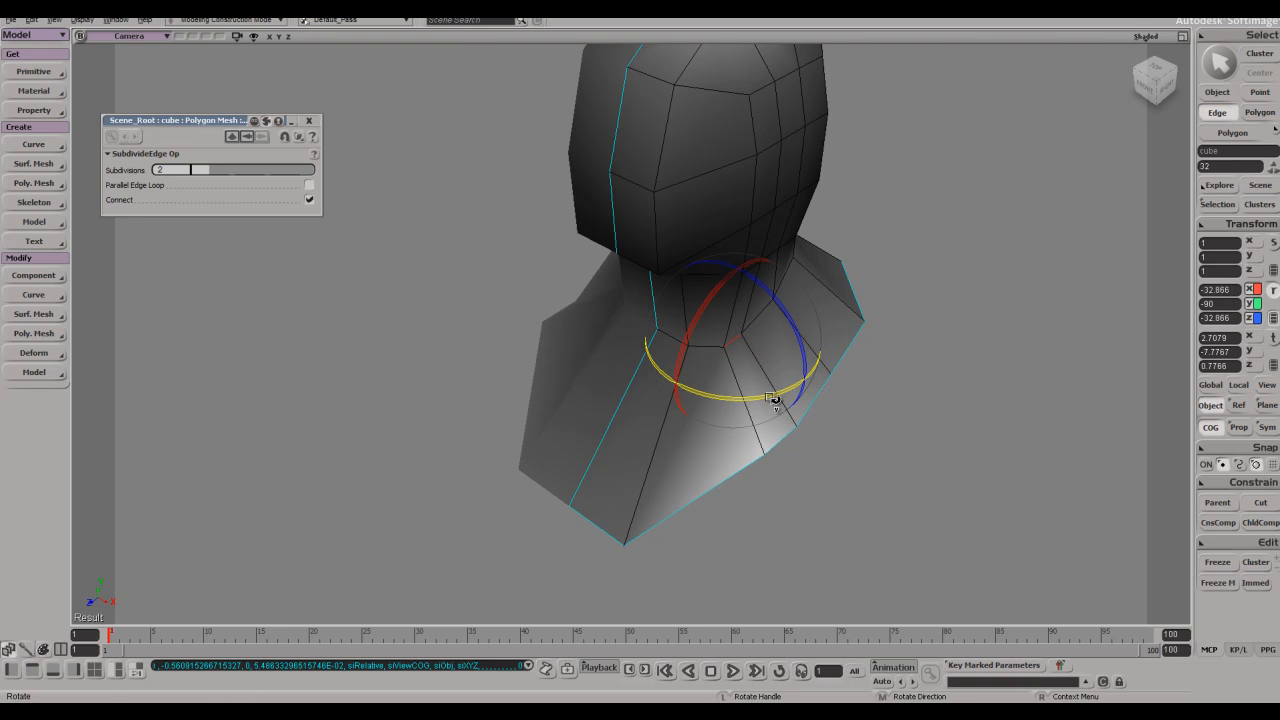
drag(675, 392, 680, 392)
- Move the side edge where the neck meets the head backward by about 0.92 units
key(s)
right_drag(682, 390, 680, 326)
key(v)
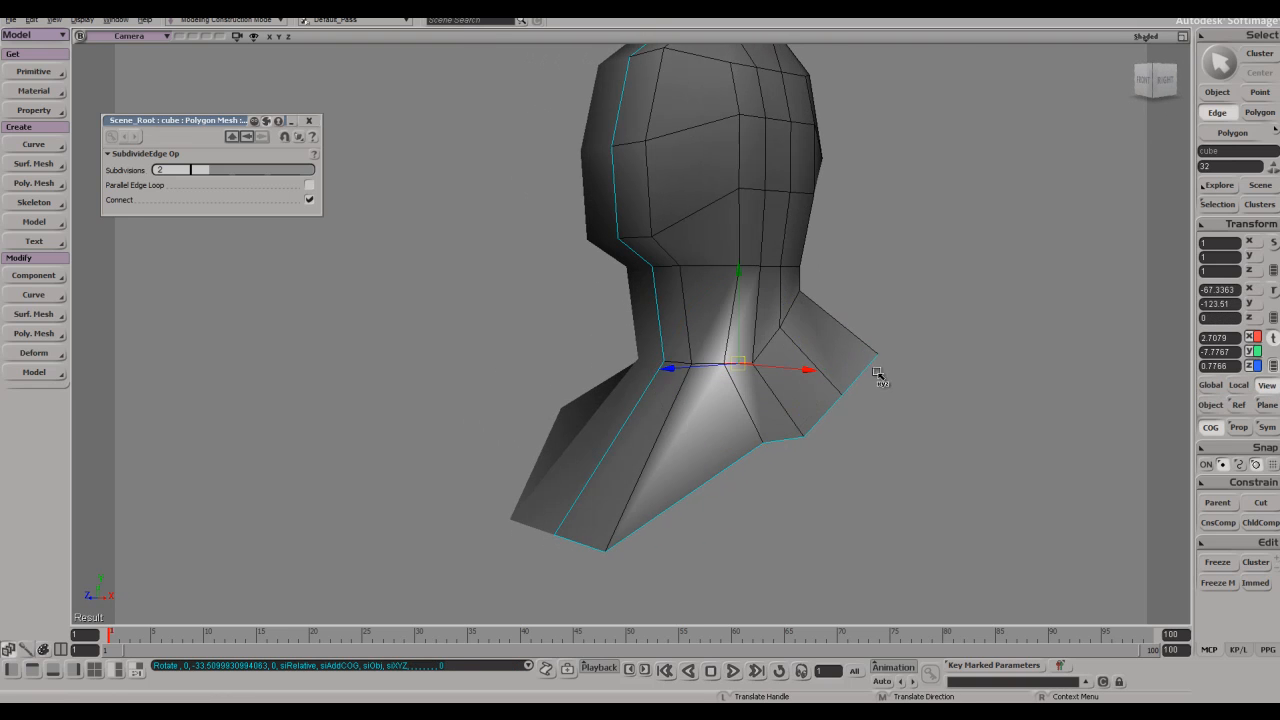
key(s)
right_drag(904, 410, 726, 290)
key(e)
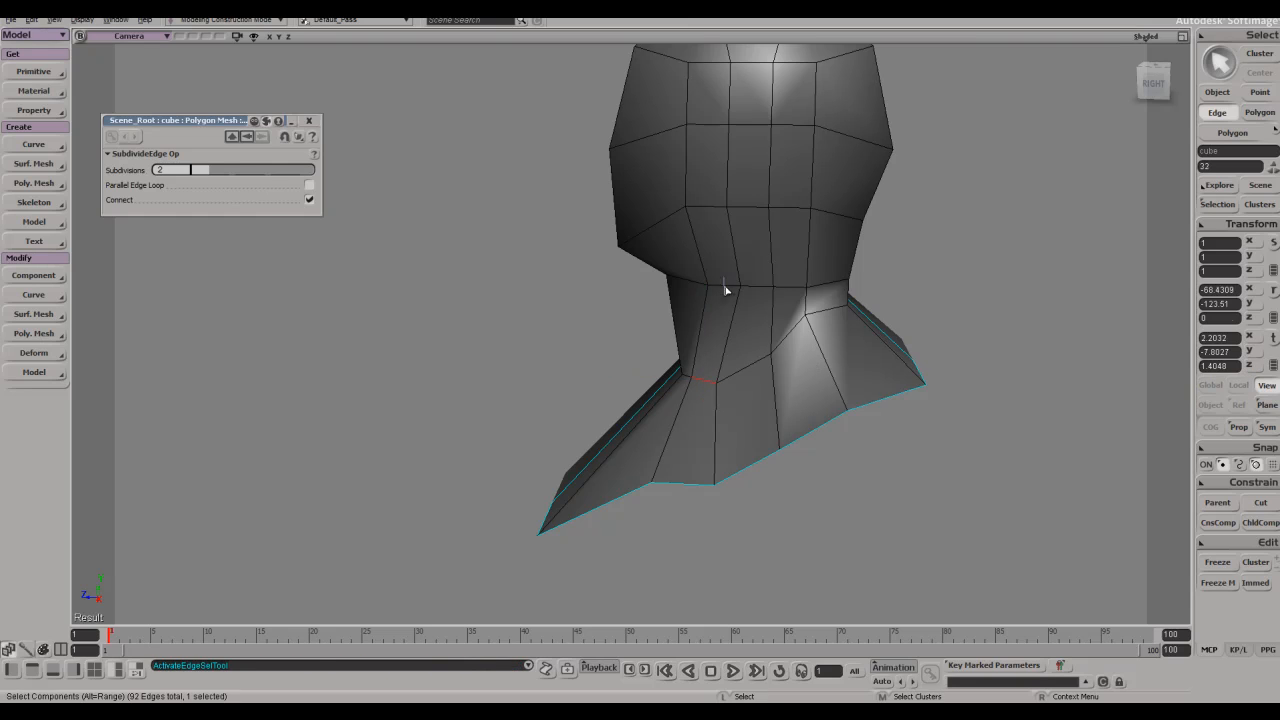
key(v)
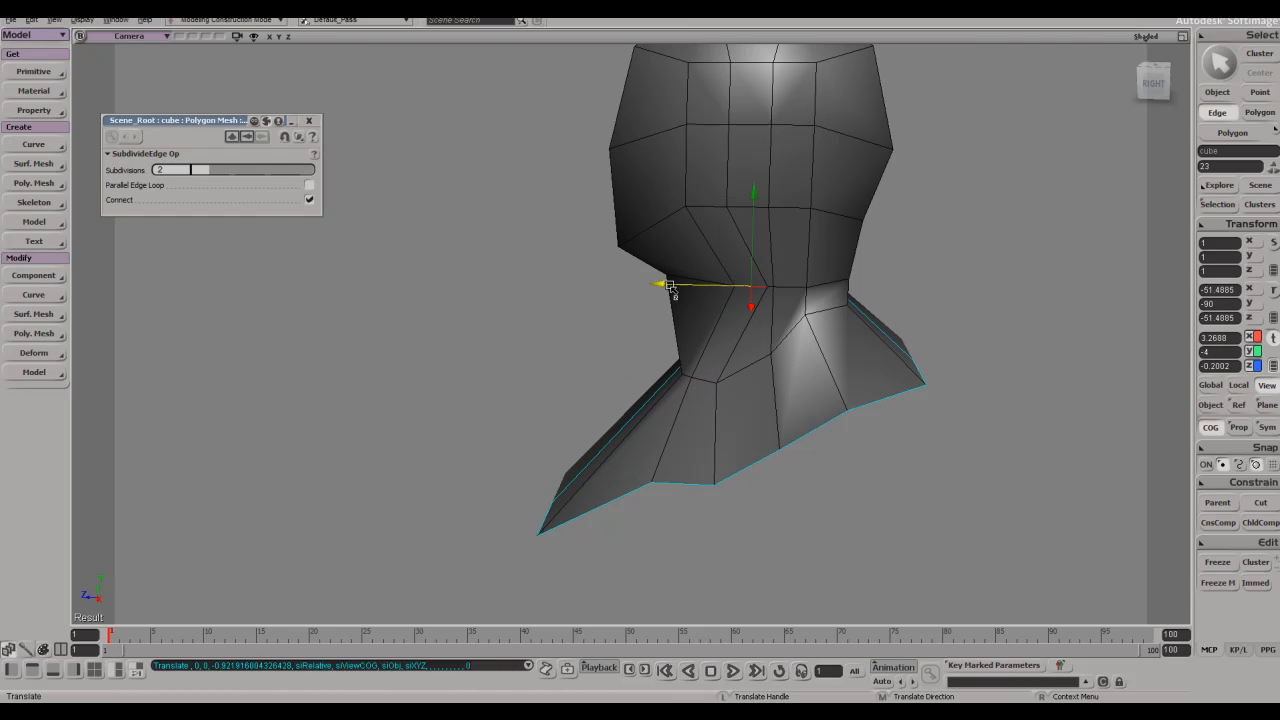
- Select the point behind that upper neck edge and adjust its position along the depth axis
key(e)
click(775, 289)
key(v)
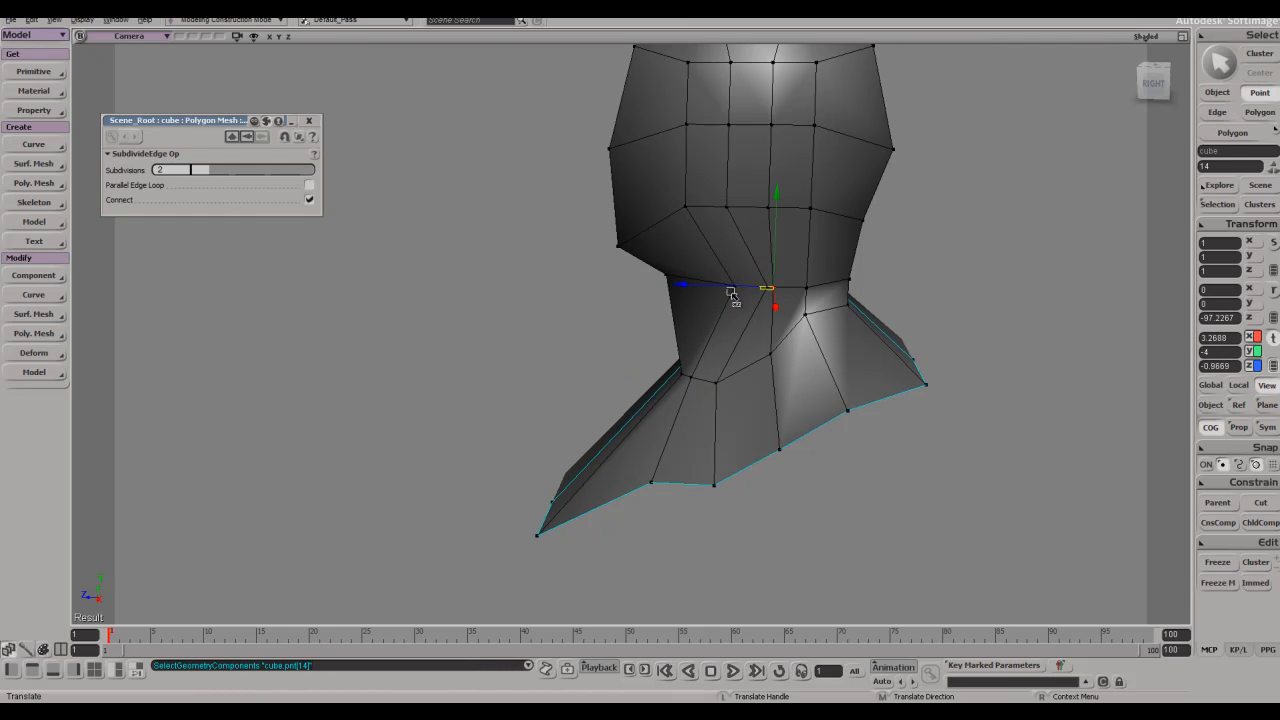
drag(750, 291, 751, 292)
key(s)
right_drag(751, 292, 838, 314)
- Select the front bottom edge of the collar beside the seam and prepare to move it
key(s)
right_drag(729, 323, 767, 351)
key(e)
key(s)
drag(738, 418, 808, 294)
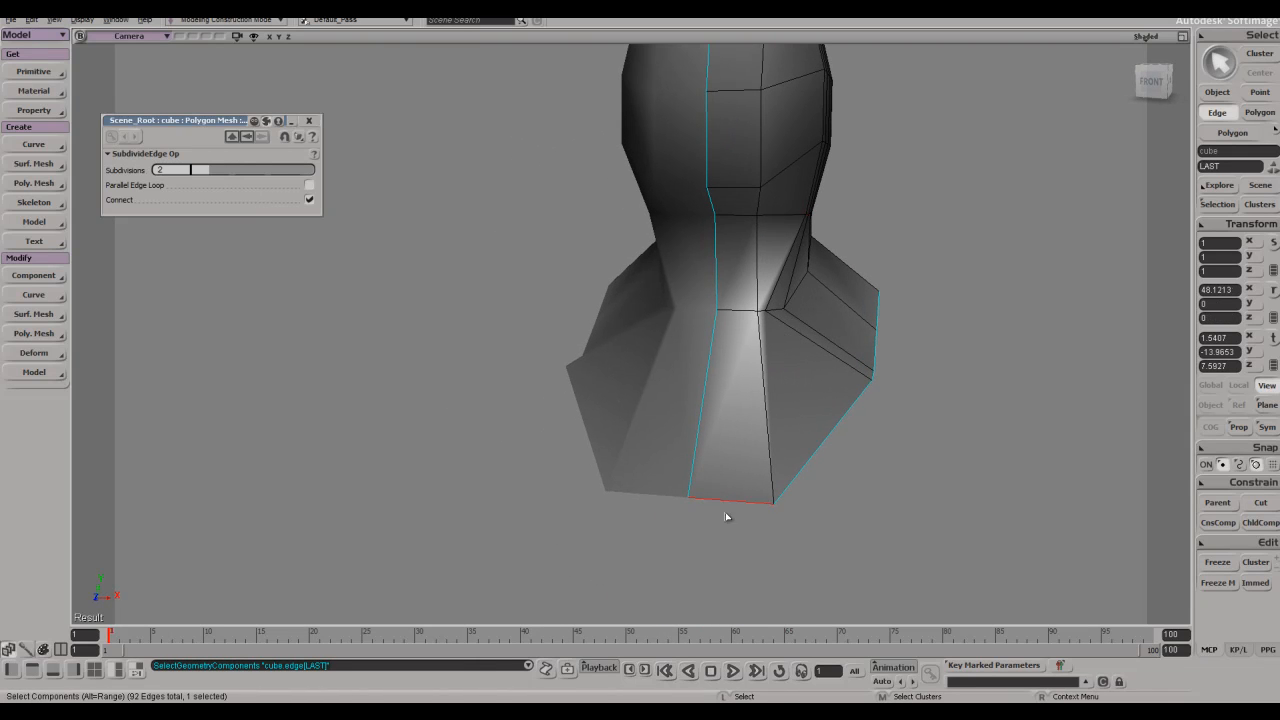
right_drag(726, 516, 720, 491)
key(v)
key(s)
right_drag(620, 510, 785, 440)
- Reposition the point on the collar's outer side rim to give the shoulder outline a rounder shape
key(t)
click(863, 356)
key(v)
key(s)
right_drag(1090, 462, 1035, 457)
drag(1052, 408, 1015, 434)
key(s)
right_drag(1060, 444, 692, 423)
- Select the parallel edges across the front beside the seam and split them with a new vertical edge loop
key(s)
key(e)
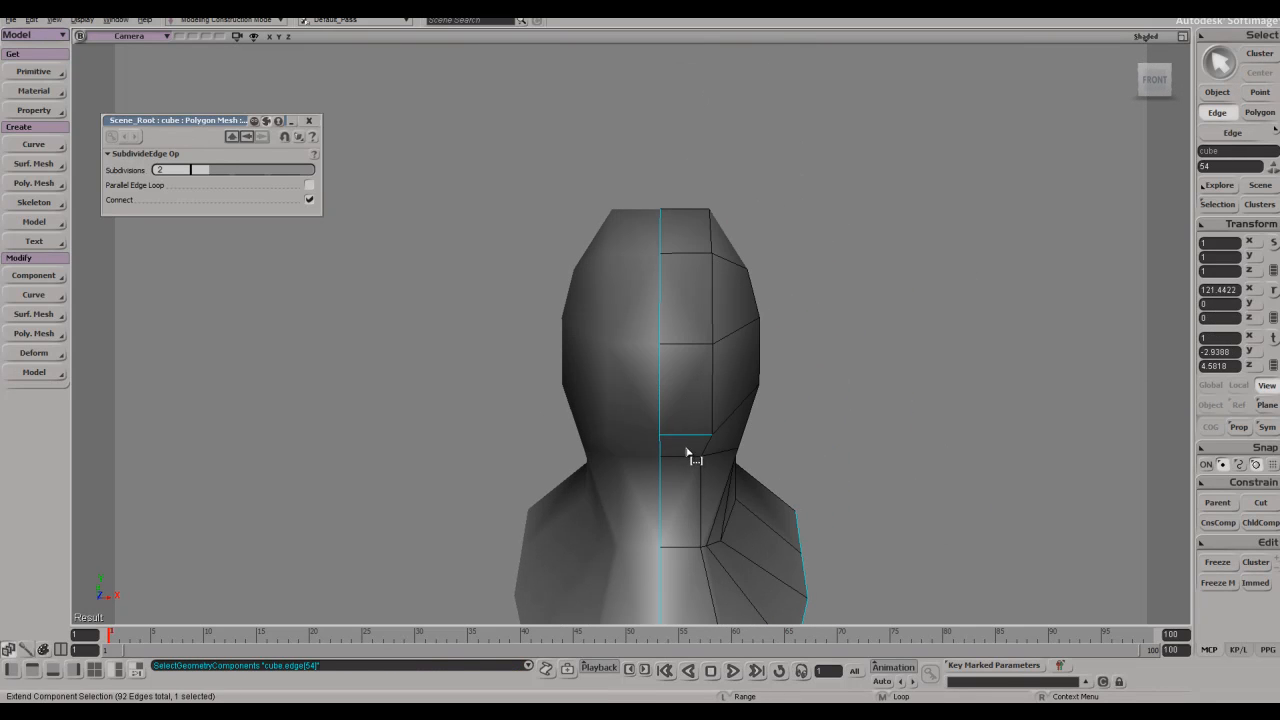
alt+middle_click(687, 454)
key(period)
- Select the polygon under the chin beside the seam and move it down and forward to shape the chin
key(s)
drag(674, 485, 677, 329)
key(u)
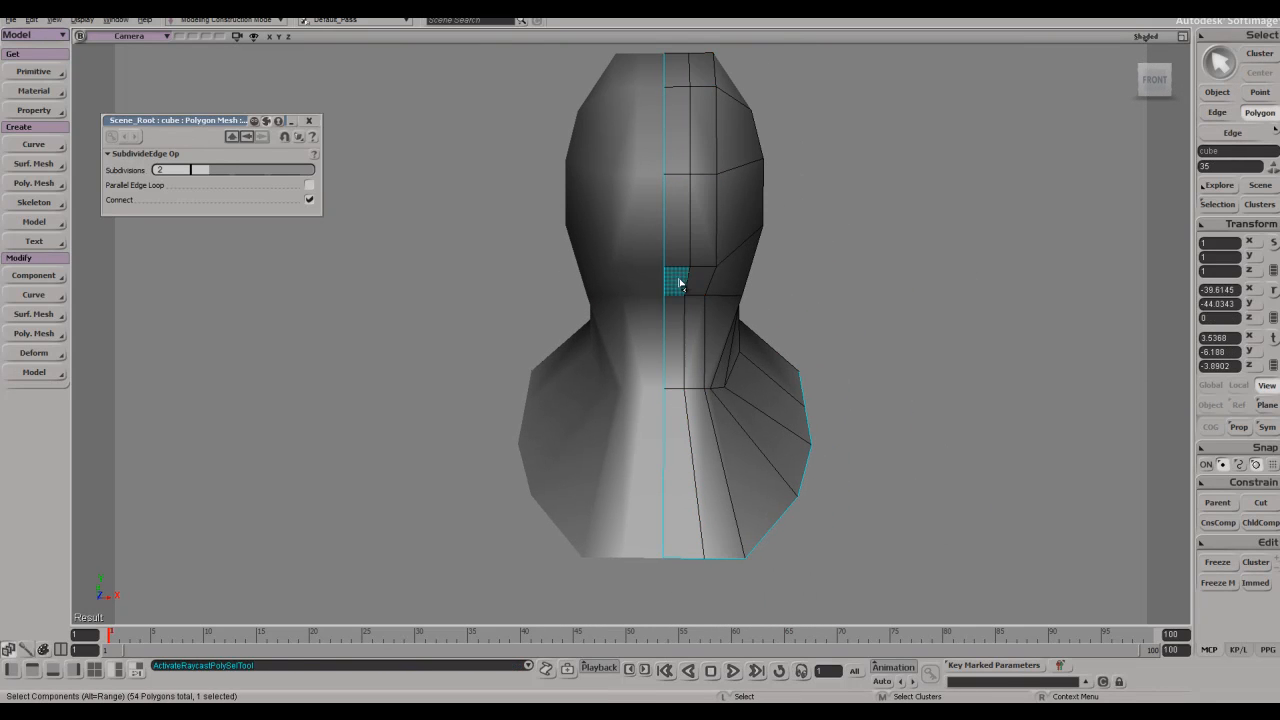
click(680, 283)
key(s)
right_drag(735, 300, 679, 359)
drag(628, 252, 611, 294)
key(s)
right_drag(611, 294, 709, 344)
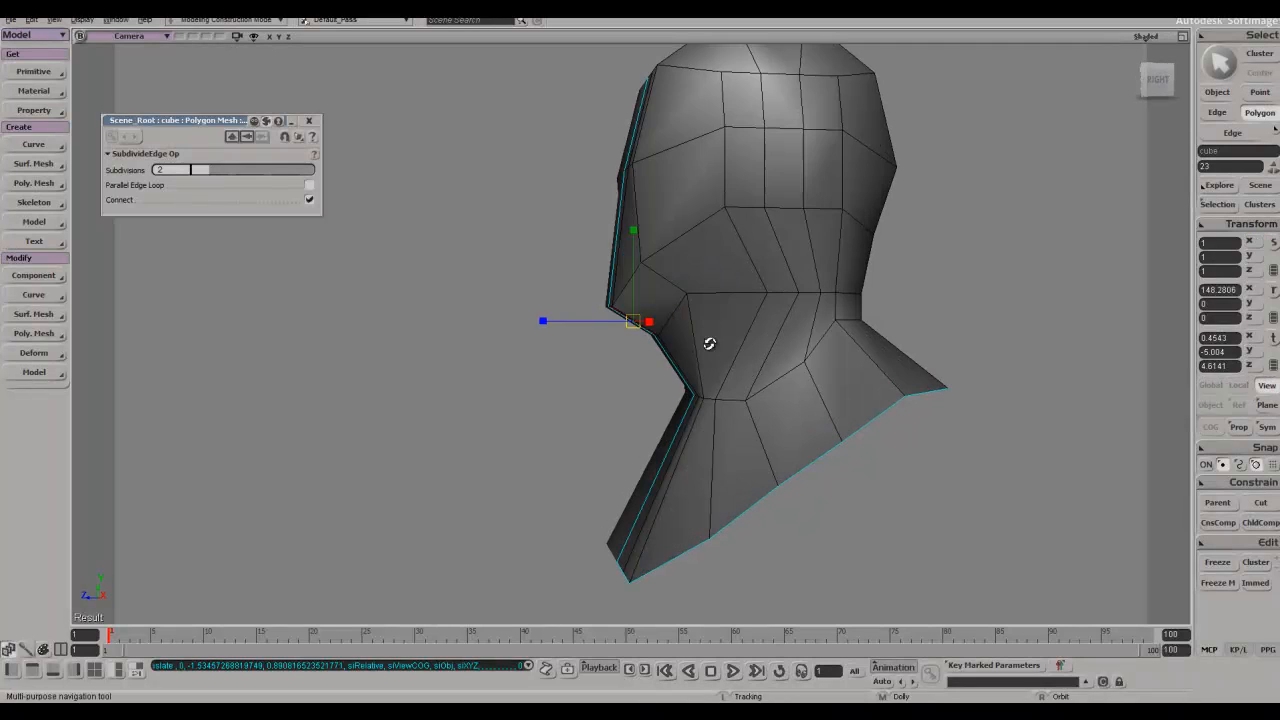
- Select the slanted edge on the side of the jaw and move it down and back
key(e)
click(664, 283)
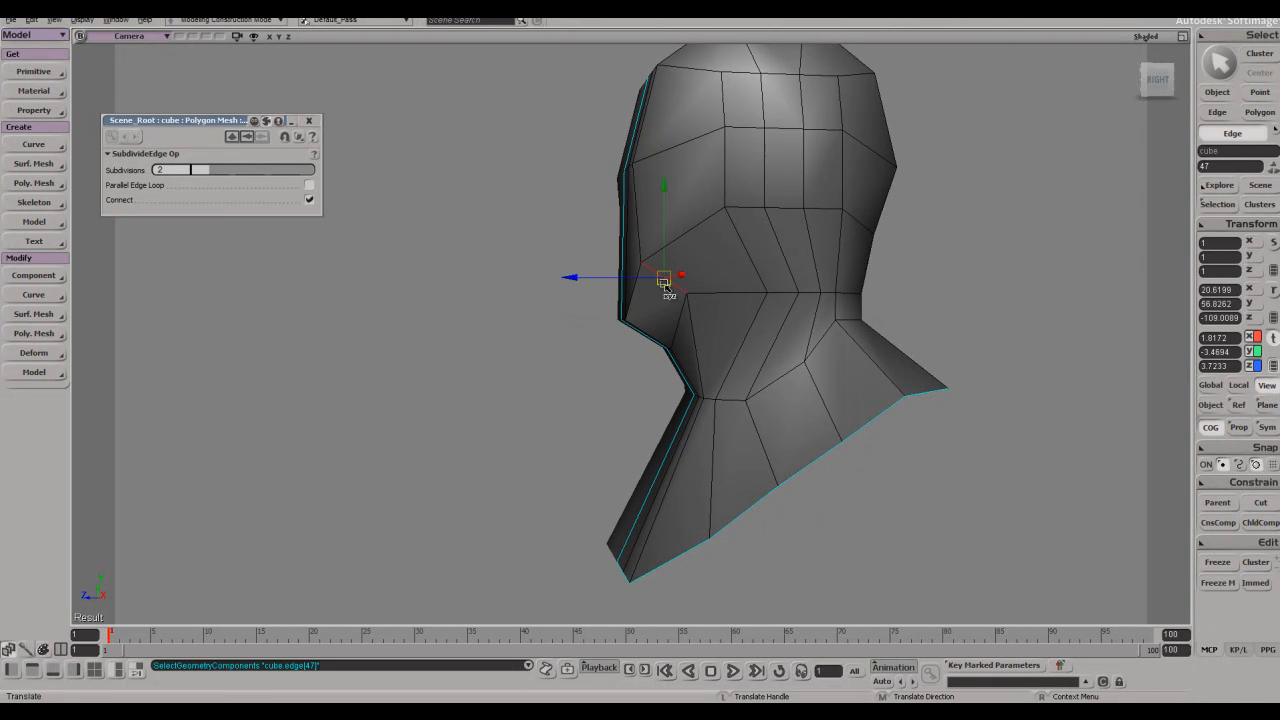
right_drag(652, 257, 747, 264)
key(space)
key(s)
key(e)
key(v)
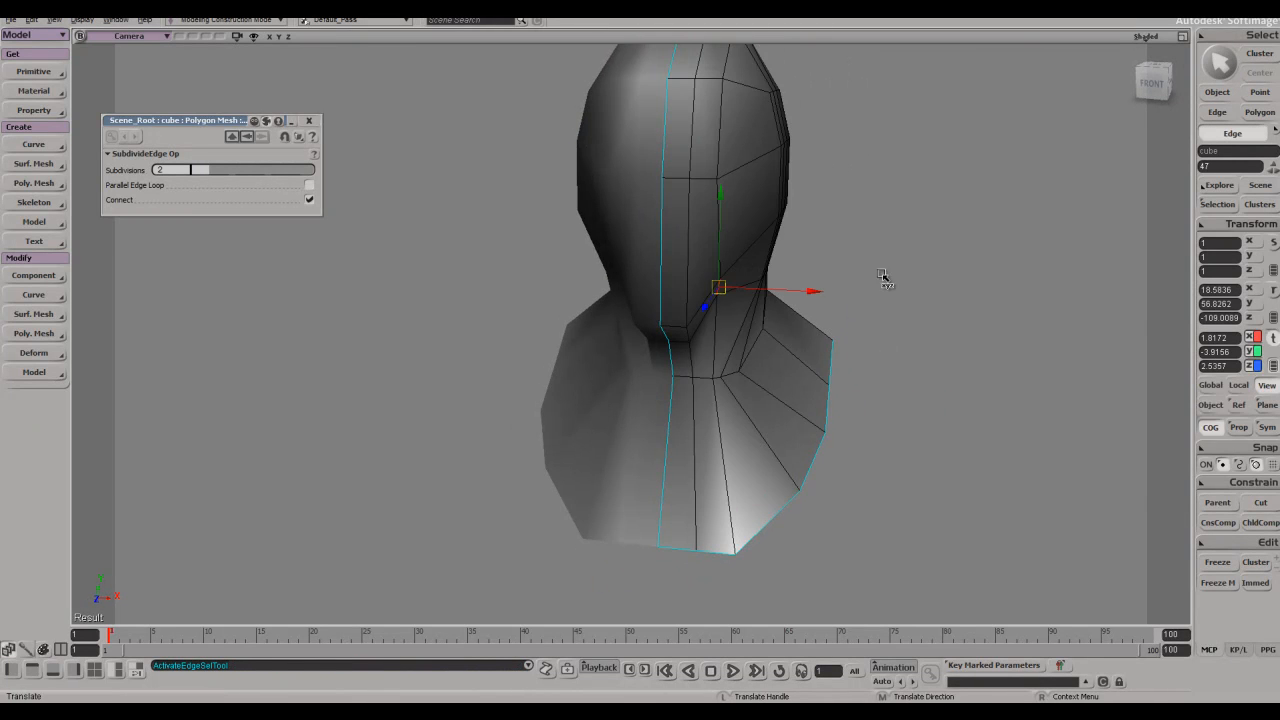
- Widen the jaw by moving the selected side edge outward and slightly forward
key(s)
right_drag(886, 277, 917, 295)
drag(792, 287, 805, 287)
key(s)
right_drag(805, 287, 683, 282)
drag(668, 290, 637, 289)
- Select the point behind the jaw corner on the side of the head and move it forward
key(s)
drag(715, 240, 740, 318)
right_drag(758, 311, 733, 318)
key(e)
key(t)
click(716, 409)
key(v)
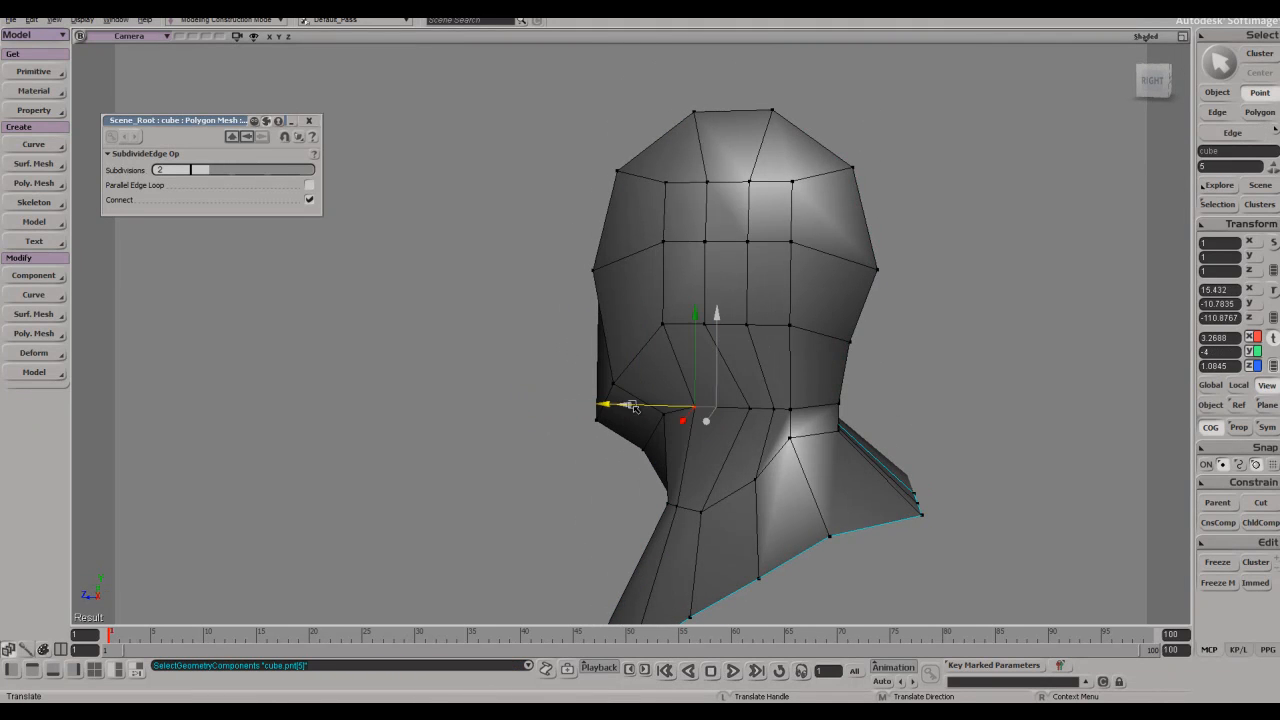
key(t)
key(s)
- Select the short vertical edge at the back of the neck and shift it away from the seam
right_drag(862, 398, 766, 426)
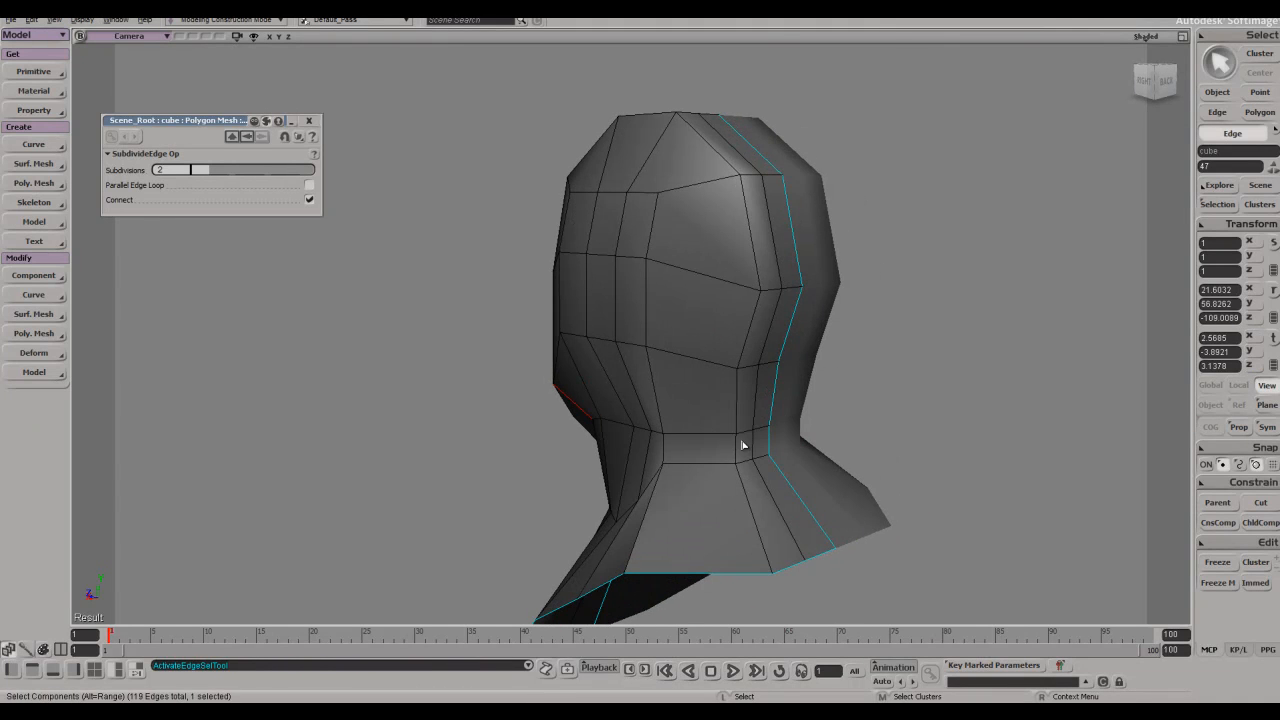
key(v)
key(s)
right_drag(710, 500, 740, 520)
drag(727, 489, 703, 502)
key(s)
right_drag(804, 412, 793, 345)
- Select the vertical edge on the lower back of the head near the seam and reposition it to round the skull
key(e)
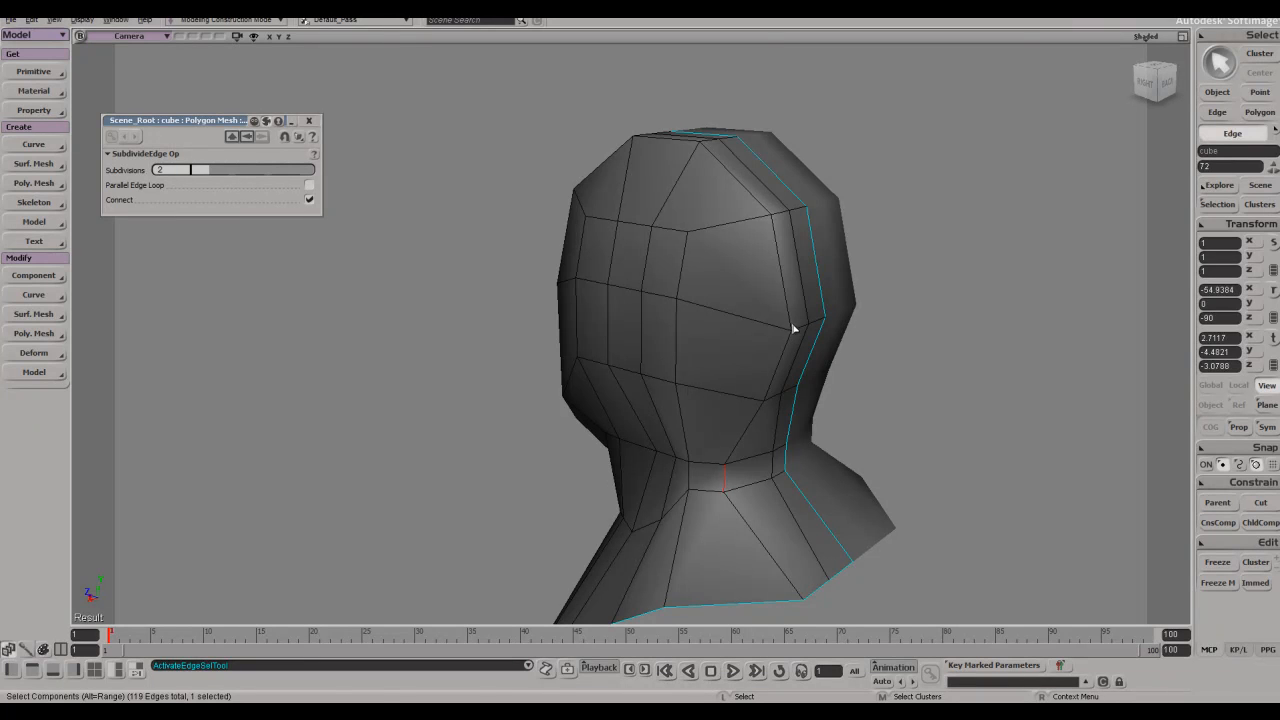
click(782, 361)
key(v)
key(s)
right_drag(712, 392, 736, 417)
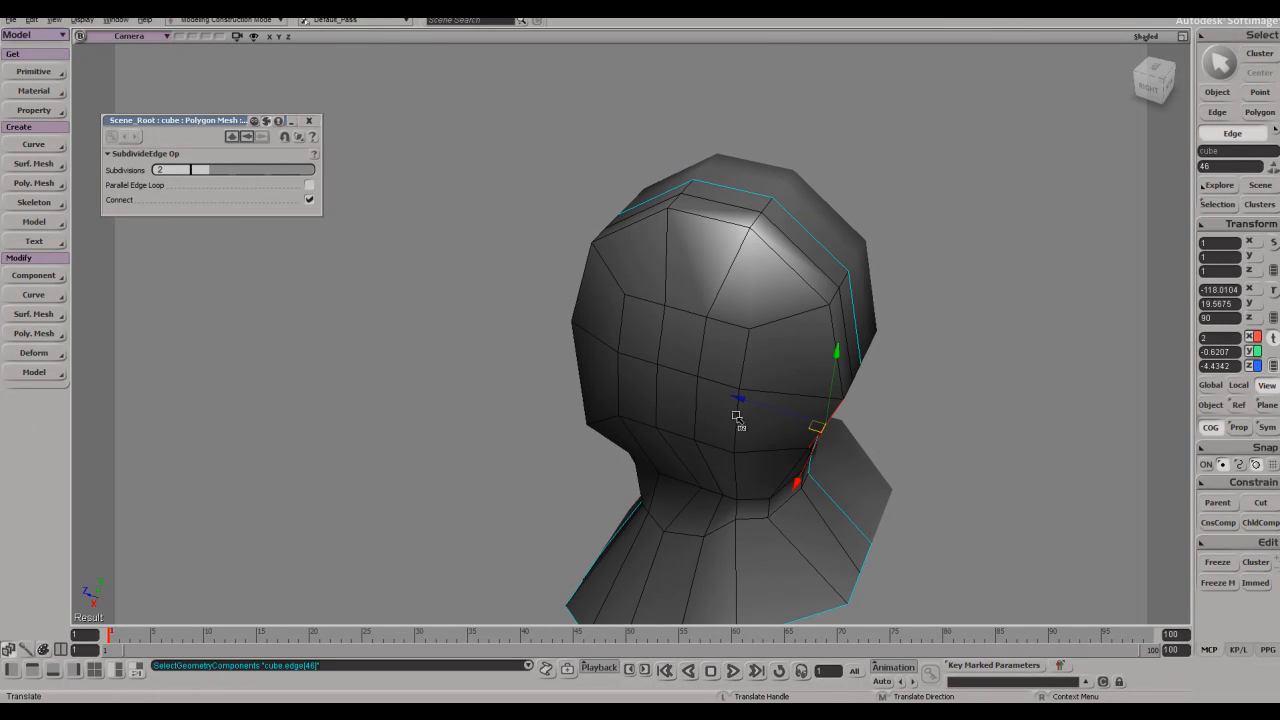
- Tweak the two points on the rear side of the head to even out the spacing between the vertical edges
key(s)
right_drag(824, 306, 806, 292)
key(m)
click(832, 283)
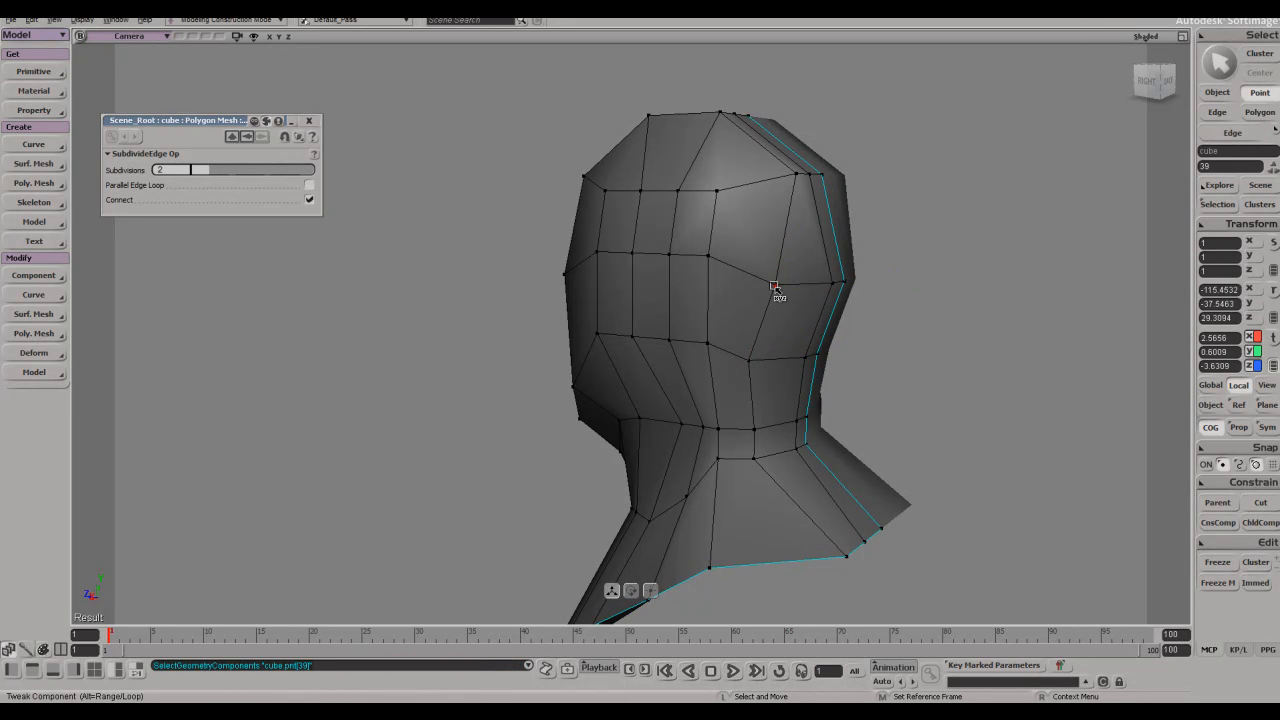
drag(774, 286, 768, 280)
drag(750, 362, 780, 373)
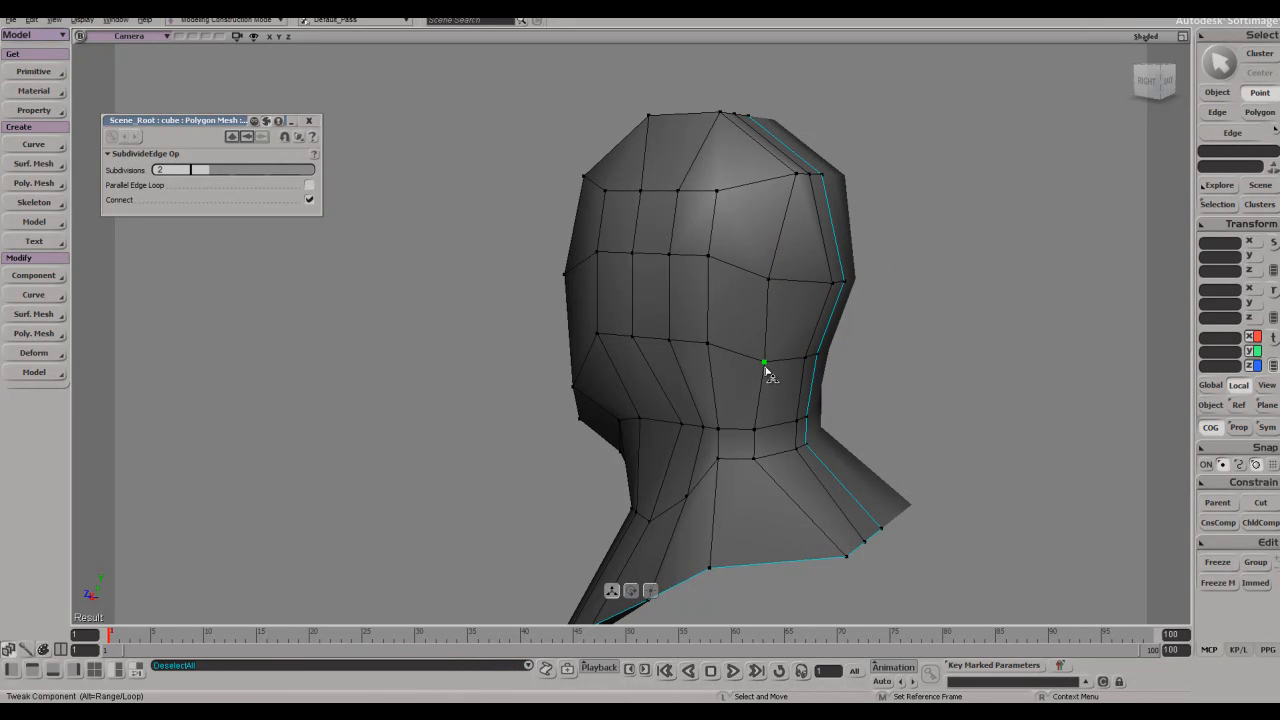
key(s)
right_drag(835, 352, 740, 140)
- Tweak the brow-level point on the front side of the face outward and back for a rounder front
key(e)
key(m)
drag(736, 121, 736, 193)
drag(712, 282, 728, 286)
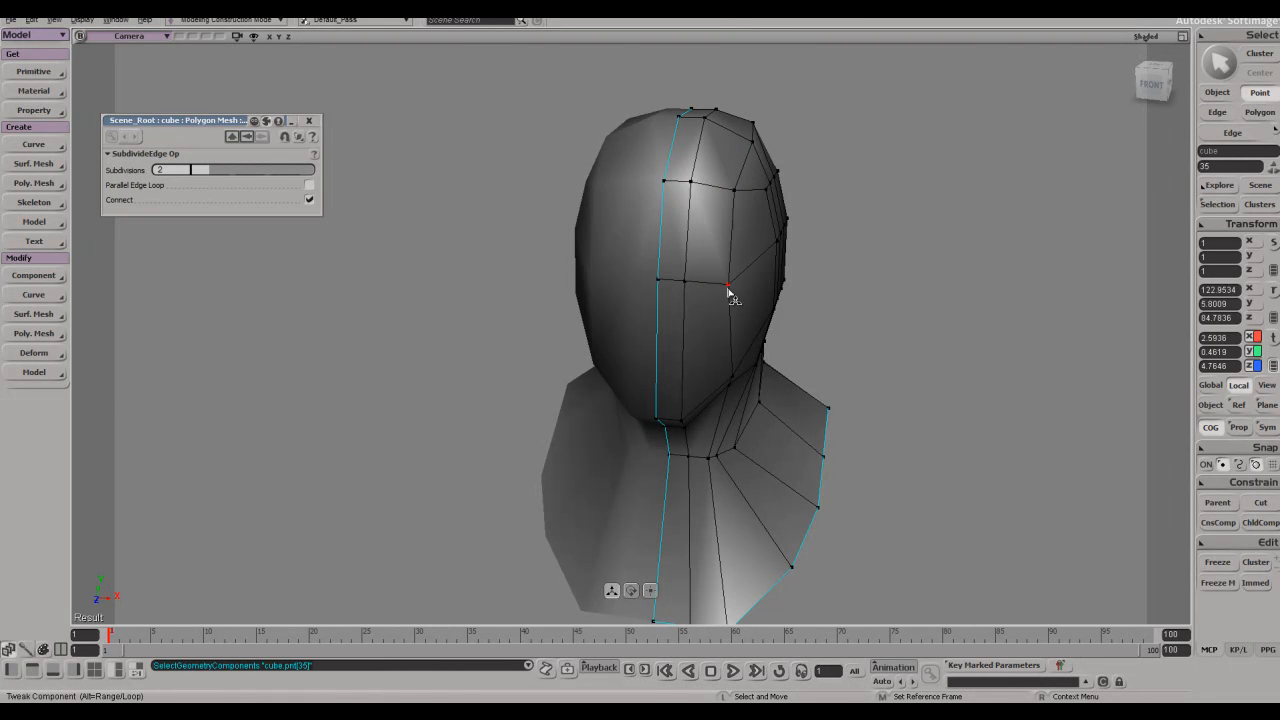
right_drag(730, 292, 634, 272)
drag(618, 277, 641, 289)
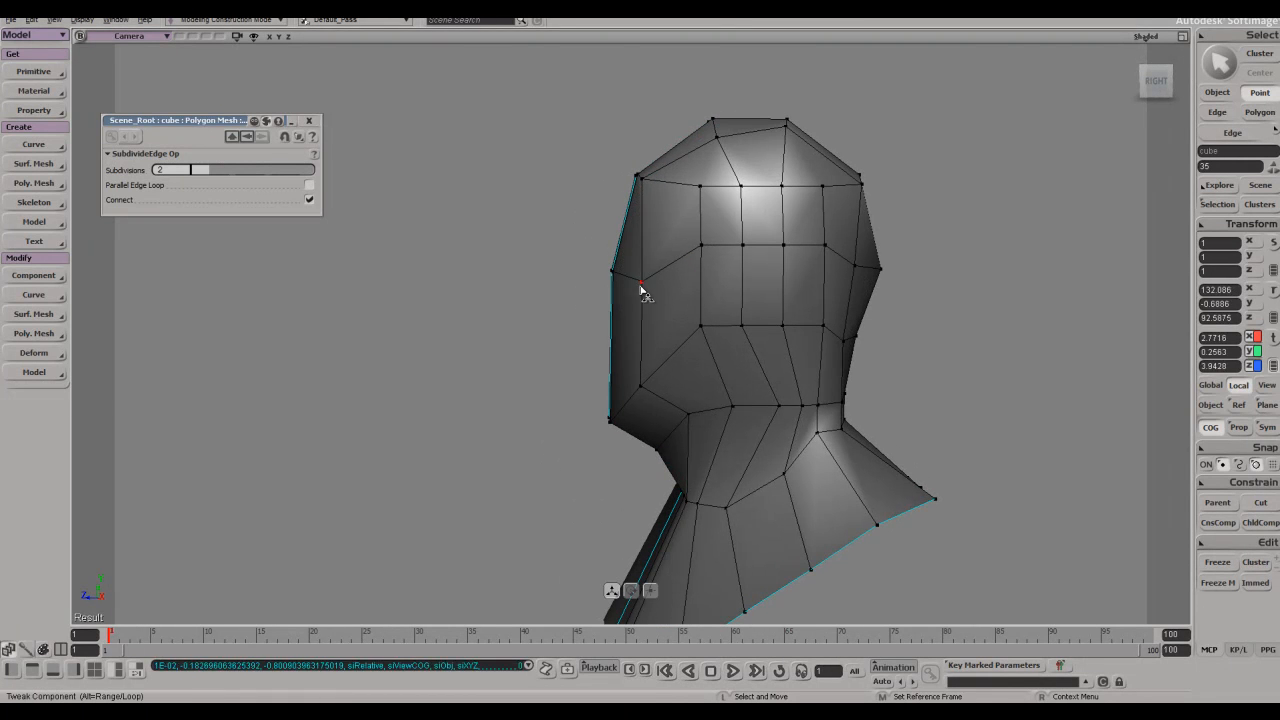
- Tweak the forehead, temple and upper jaw points in side view to curve the front edge flow
drag(645, 187, 673, 188)
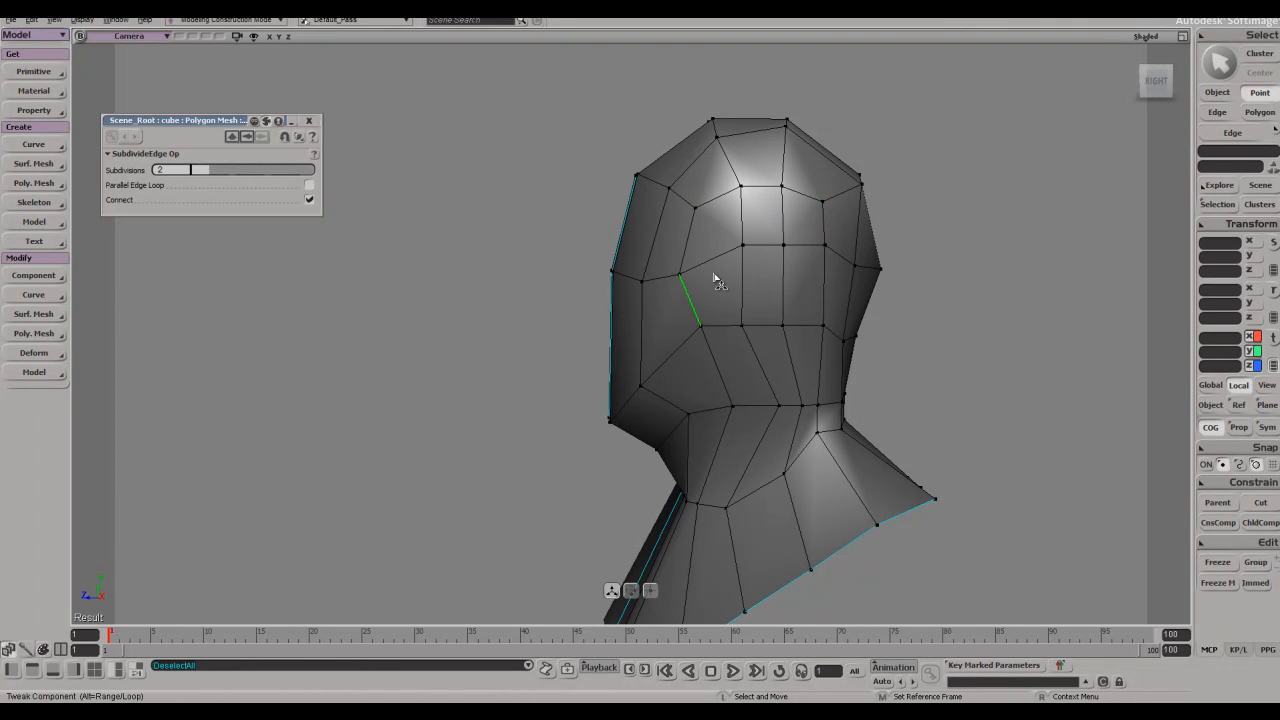
drag(729, 363, 735, 252)
right_drag(735, 252, 694, 292)
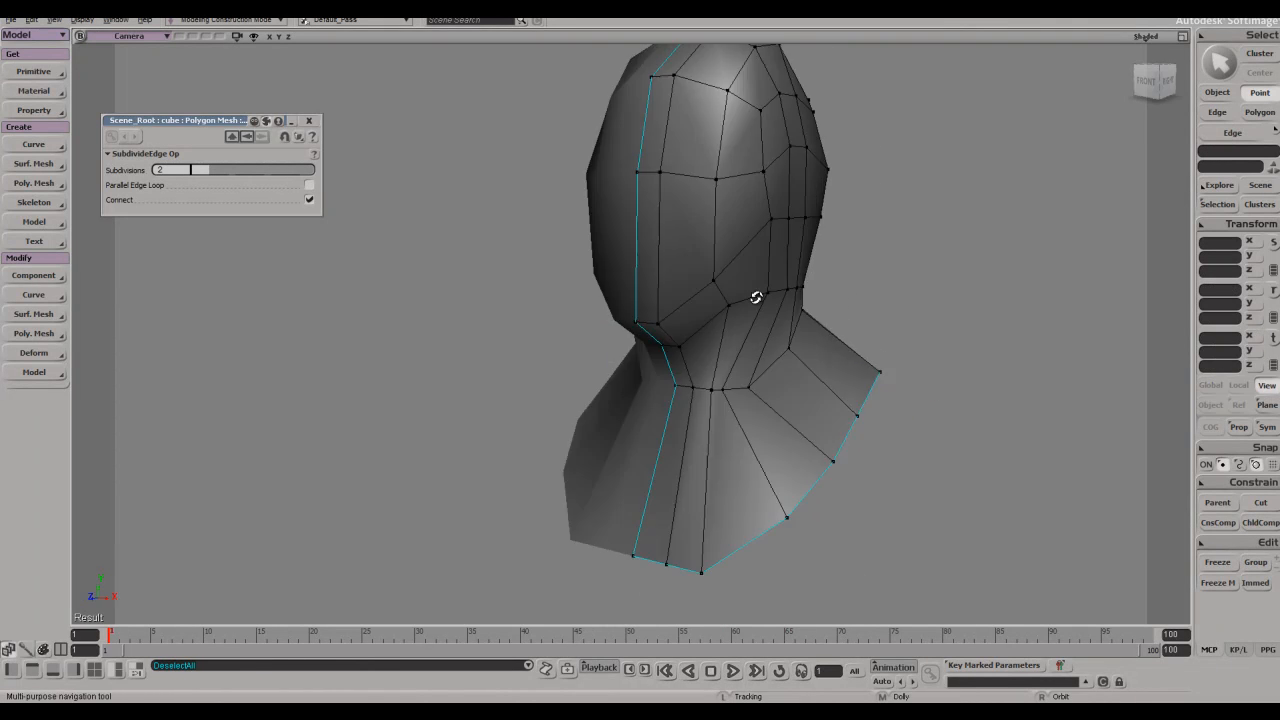
drag(677, 339, 700, 332)
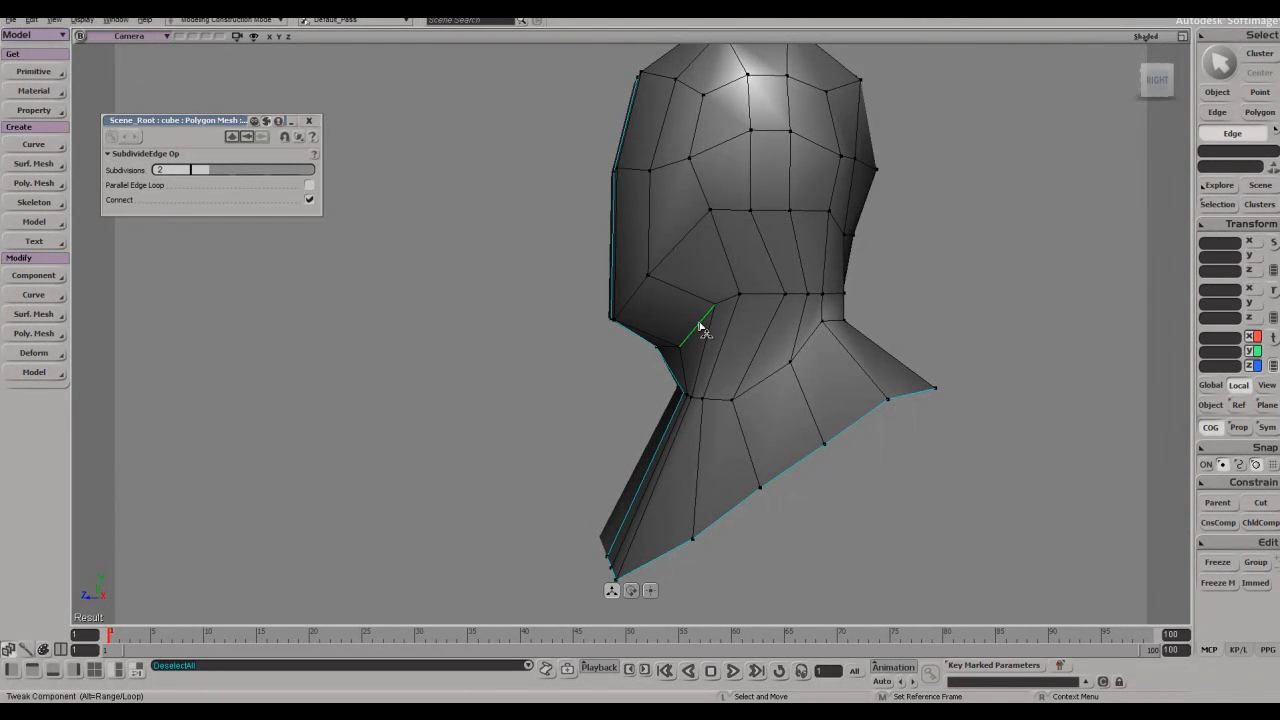
right_drag(700, 326, 751, 333)
- Check the concept2 image and adjust the side neck-base point and the collar rim points to suit it
key(alt+Tab)
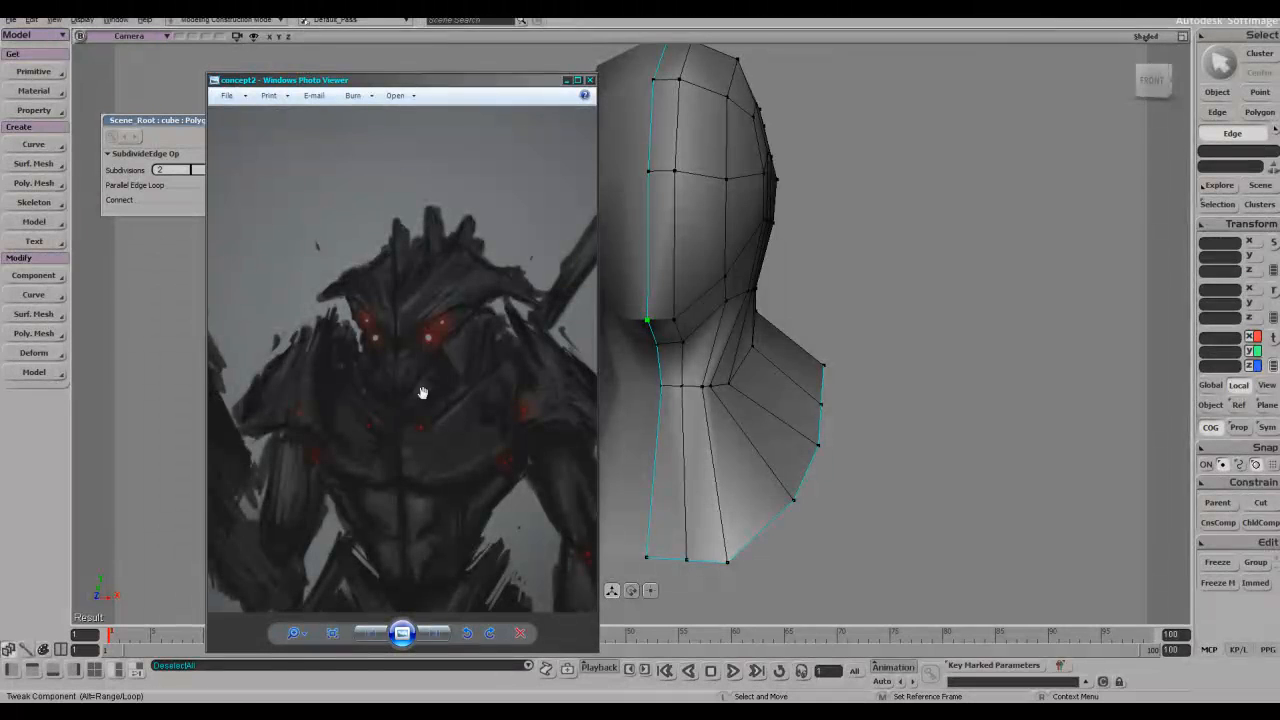
click(812, 213)
right_drag(823, 265, 722, 308)
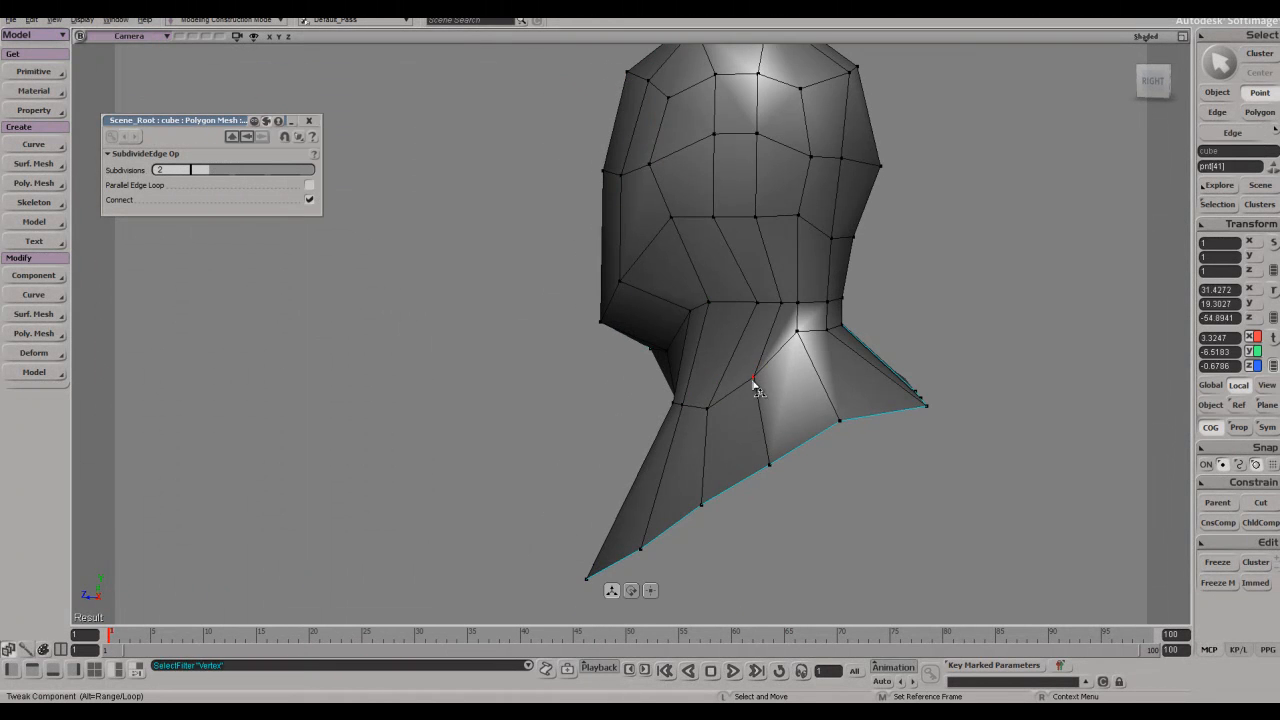
right_drag(851, 366, 826, 377)
right_drag(838, 445, 906, 413)
right_drag(787, 409, 833, 412)
drag(808, 466, 806, 466)
right_drag(920, 470, 857, 477)
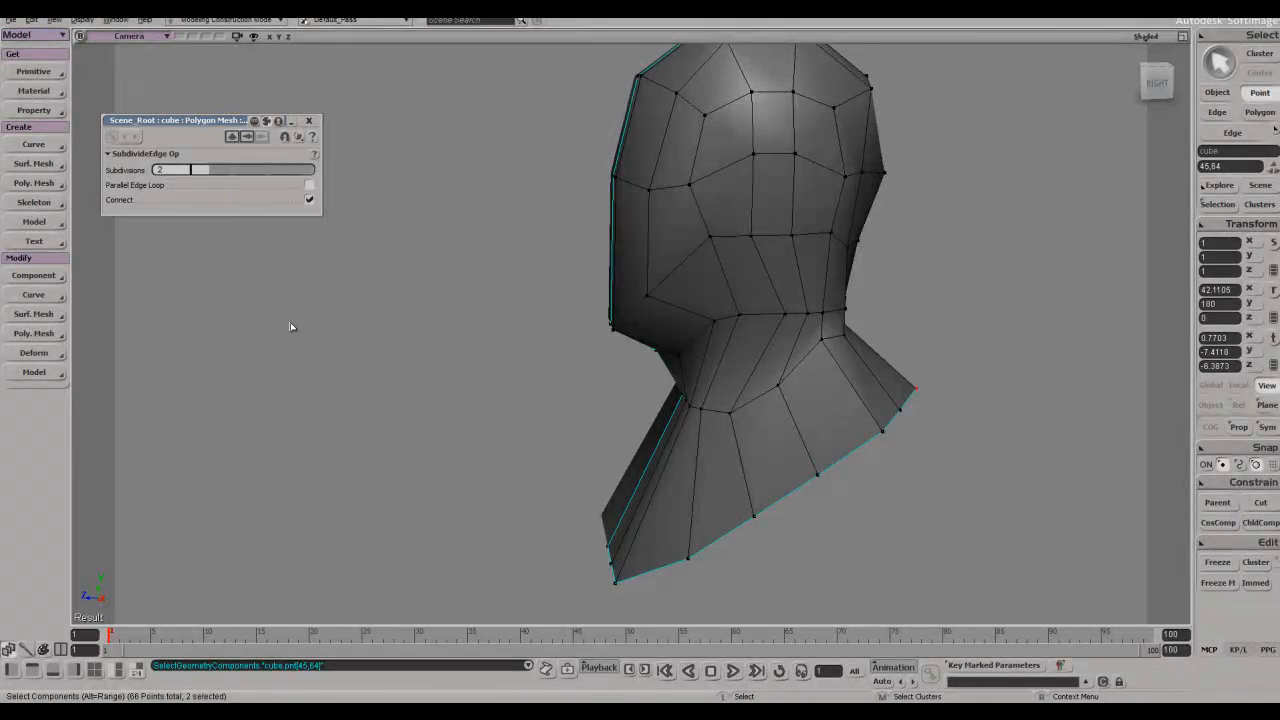
- Consult the torso in the concept2 image, and reposition the collar's rear rim edge beside the seam
key(space)
key(alt+Tab)
scroll(680, 215, up, 3)
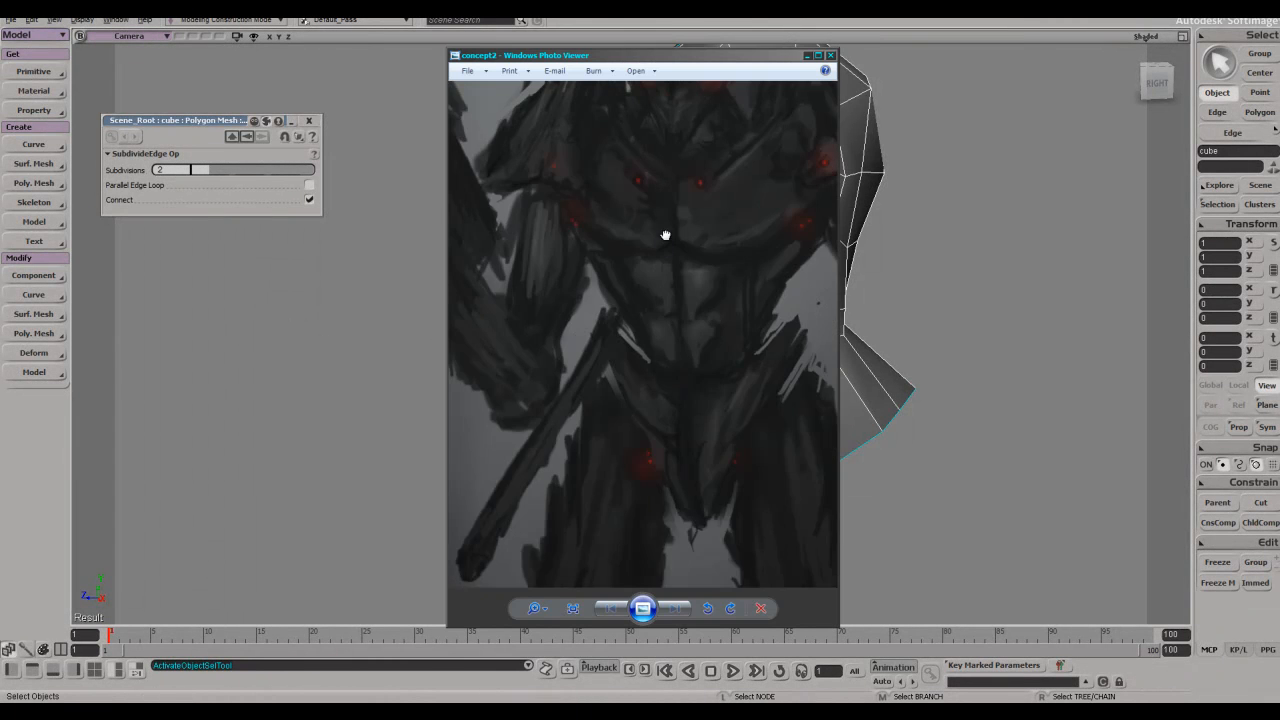
key(alt+Tab)
key(e)
right_drag(905, 363, 914, 415)
click(889, 431)
key(v)
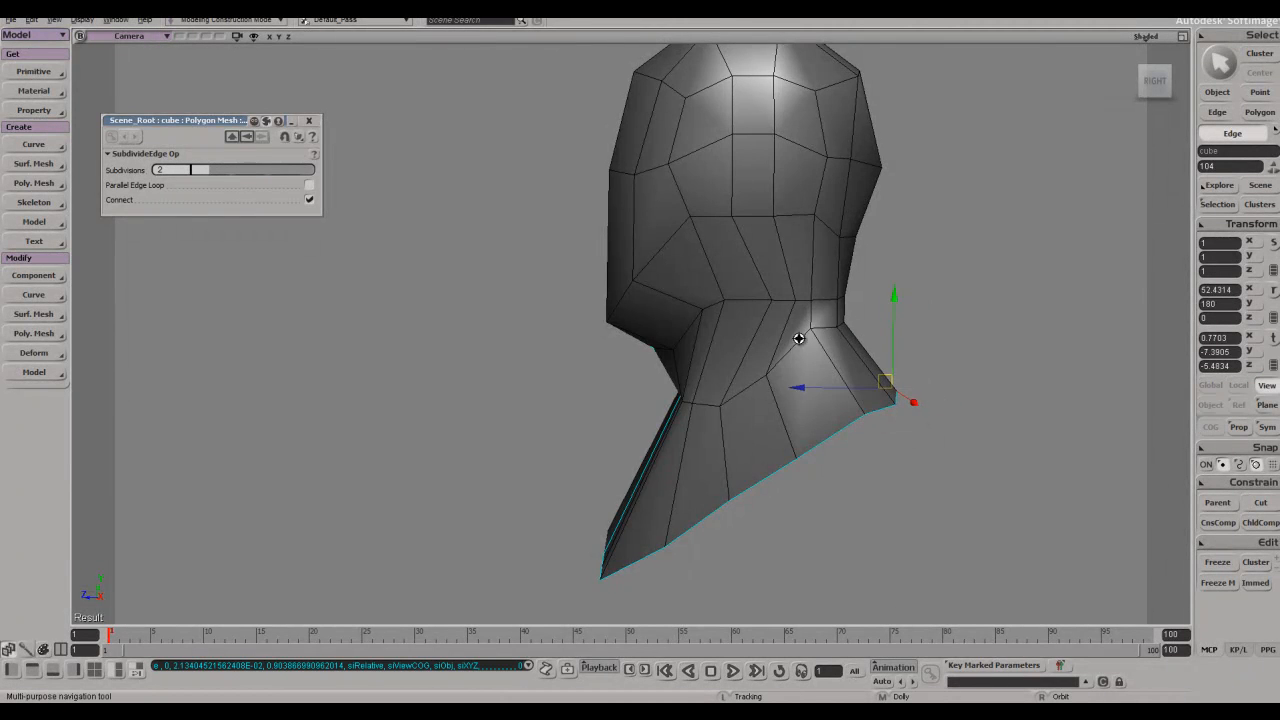
- Examine the head and collar from several angles and compare them with the helmet and shoulders in the concept2 image
right_drag(800, 337, 857, 337)
key(space)
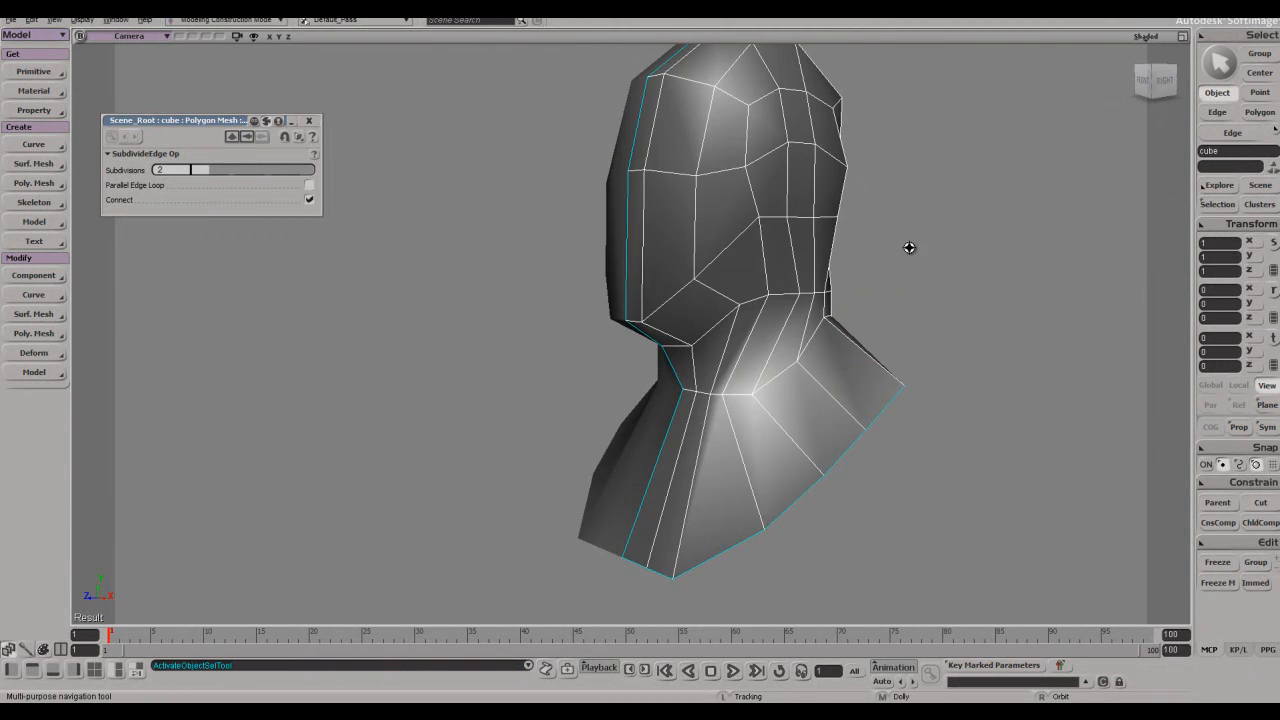
right_drag(909, 247, 957, 259)
right_drag(745, 297, 766, 321)
key(alt+Tab)
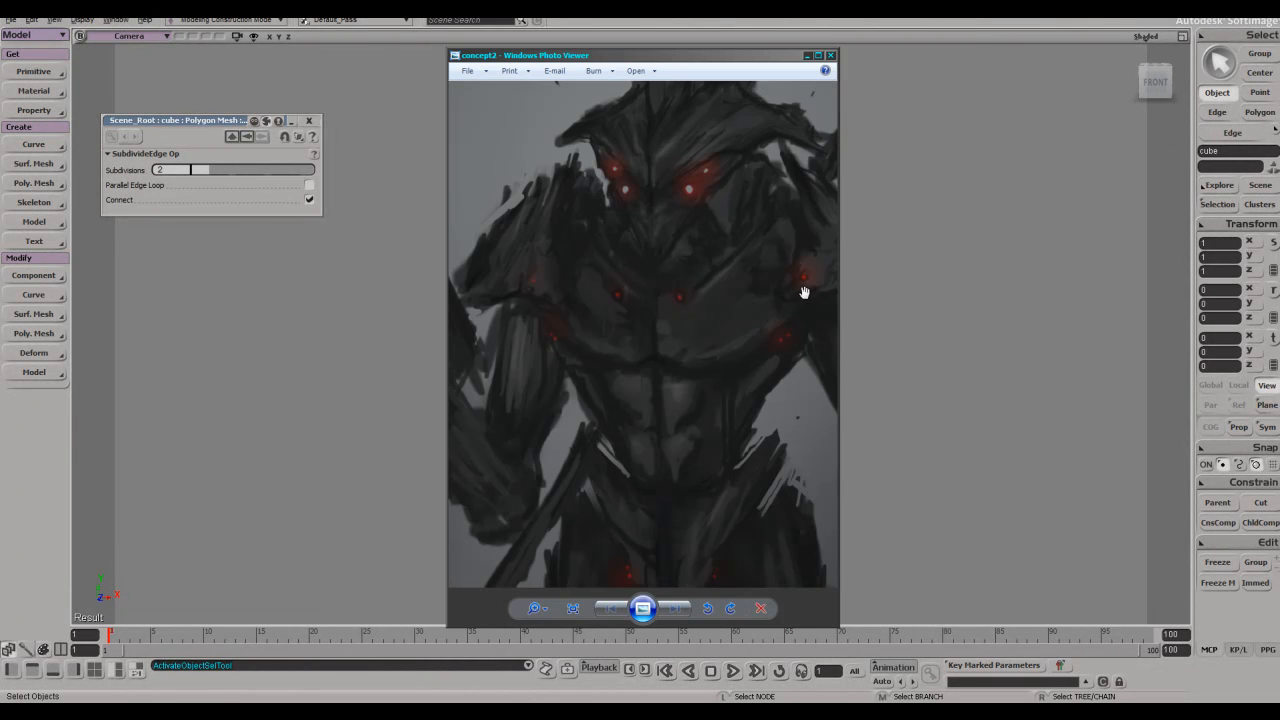
drag(804, 292, 768, 365)
scroll(750, 359, down, 2)
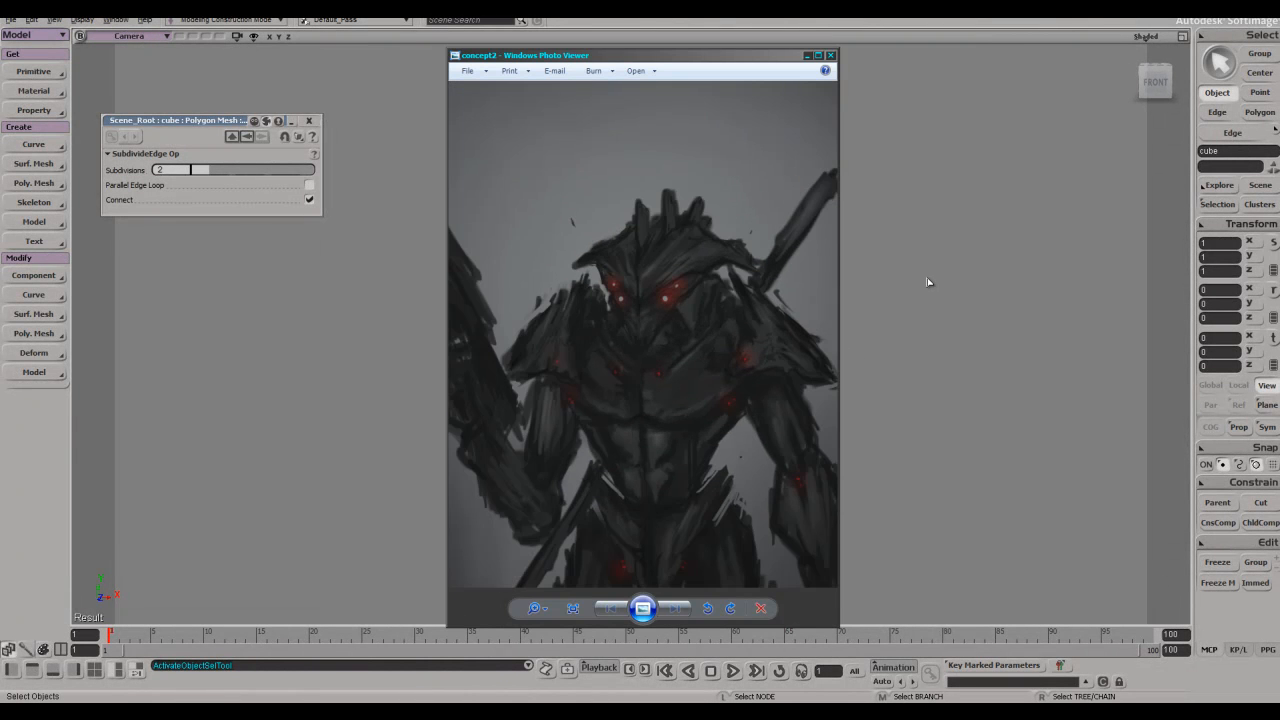
key(alt+Tab)
- Select the three brow-level points on the front of the face and move them forward
right_drag(760, 357, 710, 375)
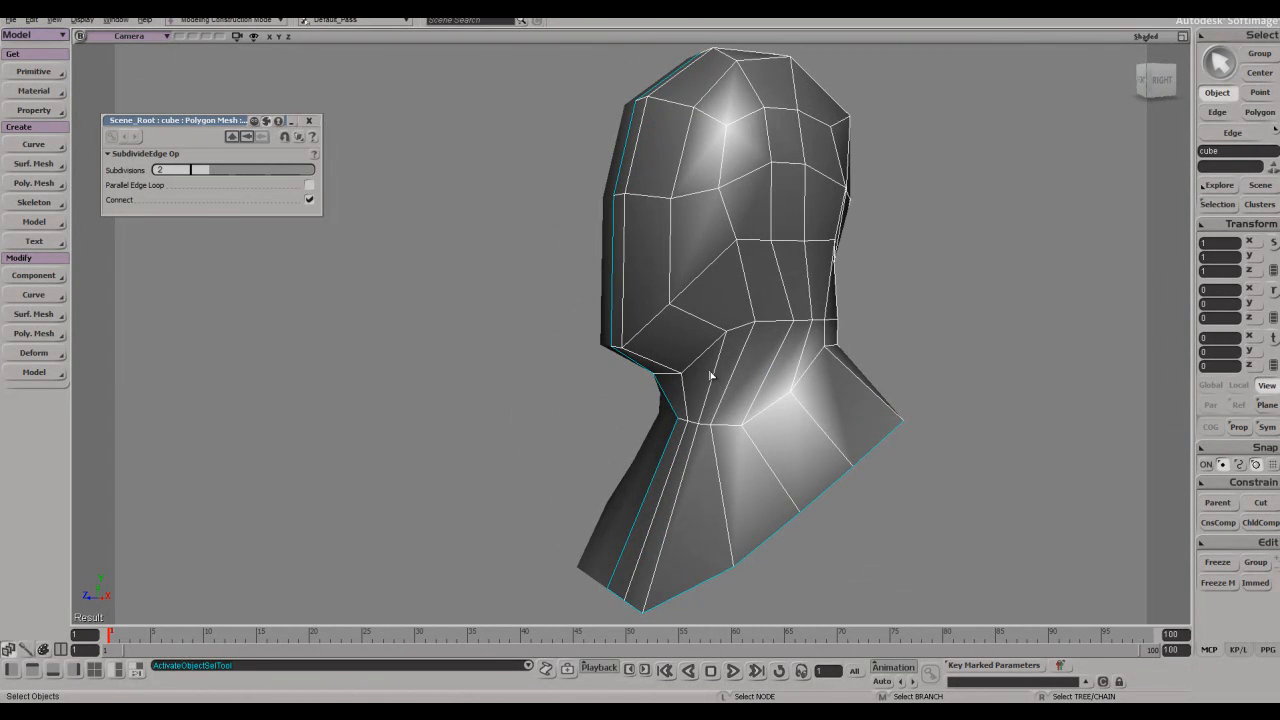
right_drag(804, 322, 738, 318)
key(t)
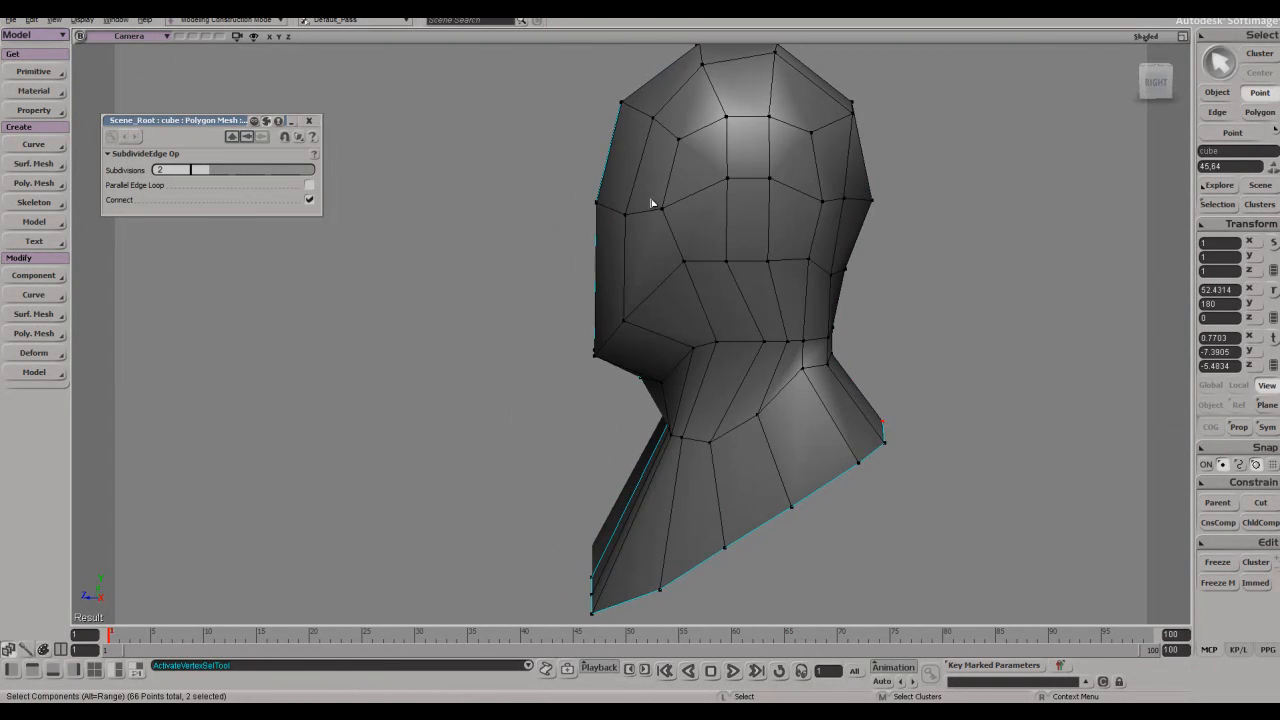
mouse_move(555, 247)
right_down()
mouse_move(603, 251)
mouse_move(563, 243)
right_up()
key(v)
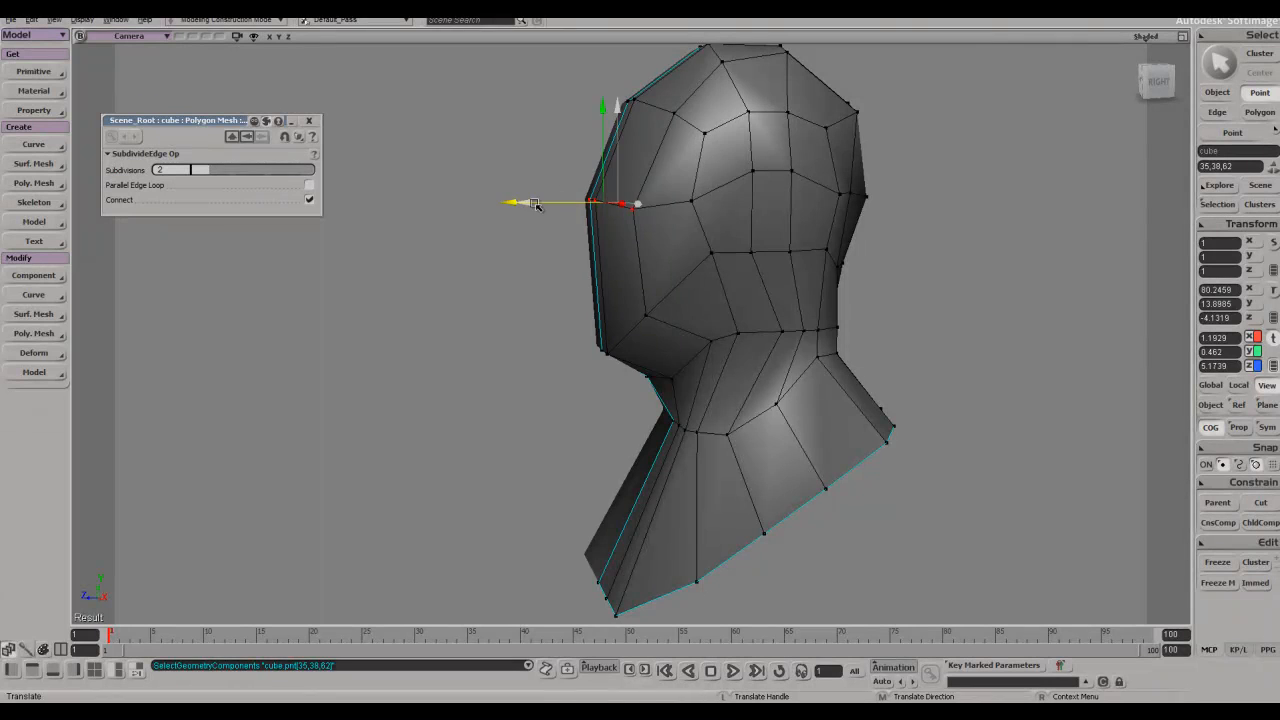
- Reposition the two points on the back of the head beside the seam to round the skull
right_drag(664, 157, 705, 401)
key(t)
click(714, 301)
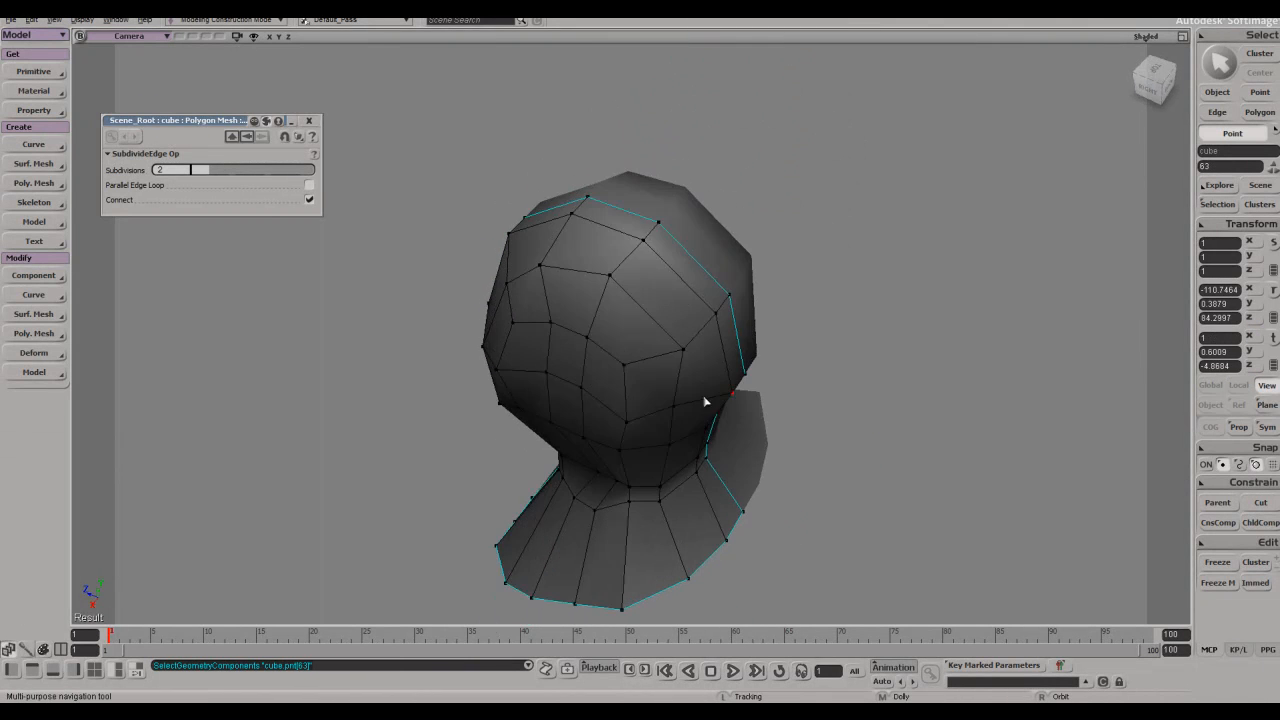
click(664, 411)
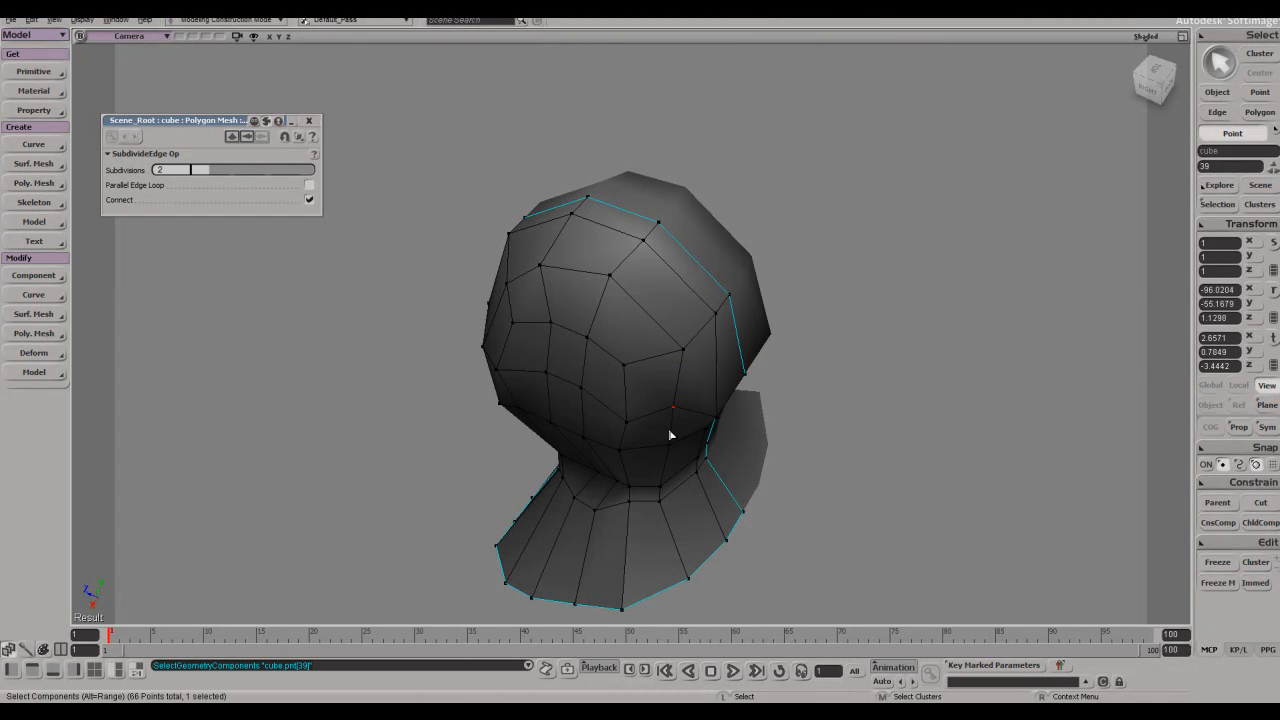
drag(624, 435, 618, 437)
- Frame the whole bust and compare its proportions with the horned helmet in the concept2 image
right_drag(618, 437, 791, 343)
key(space)
key(f)
key(alt+Tab)
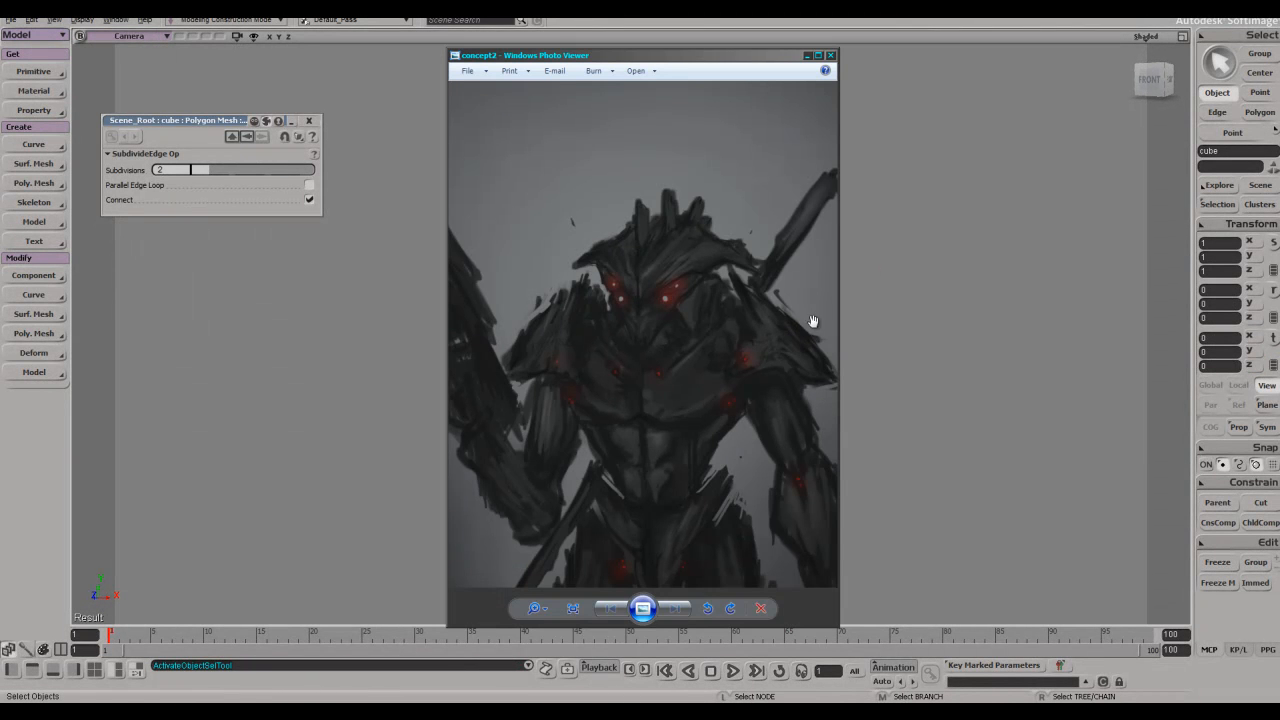
key(alt+Tab)
right_drag(862, 277, 766, 260)
key(alt+Tab)
key(alt+Tab)
- Select the upper edge on the side of the head and pull it outward to start the helmet's flared side
right_drag(840, 229, 738, 208)
key(e)
click(631, 180)
key(v)
drag(727, 187, 808, 189)
right_drag(808, 189, 590, 212)
- Select the rear point on the side of the head and pull it outward to extend the helmet flare
key(t)
click(635, 200)
key(v)
drag(532, 195, 478, 196)
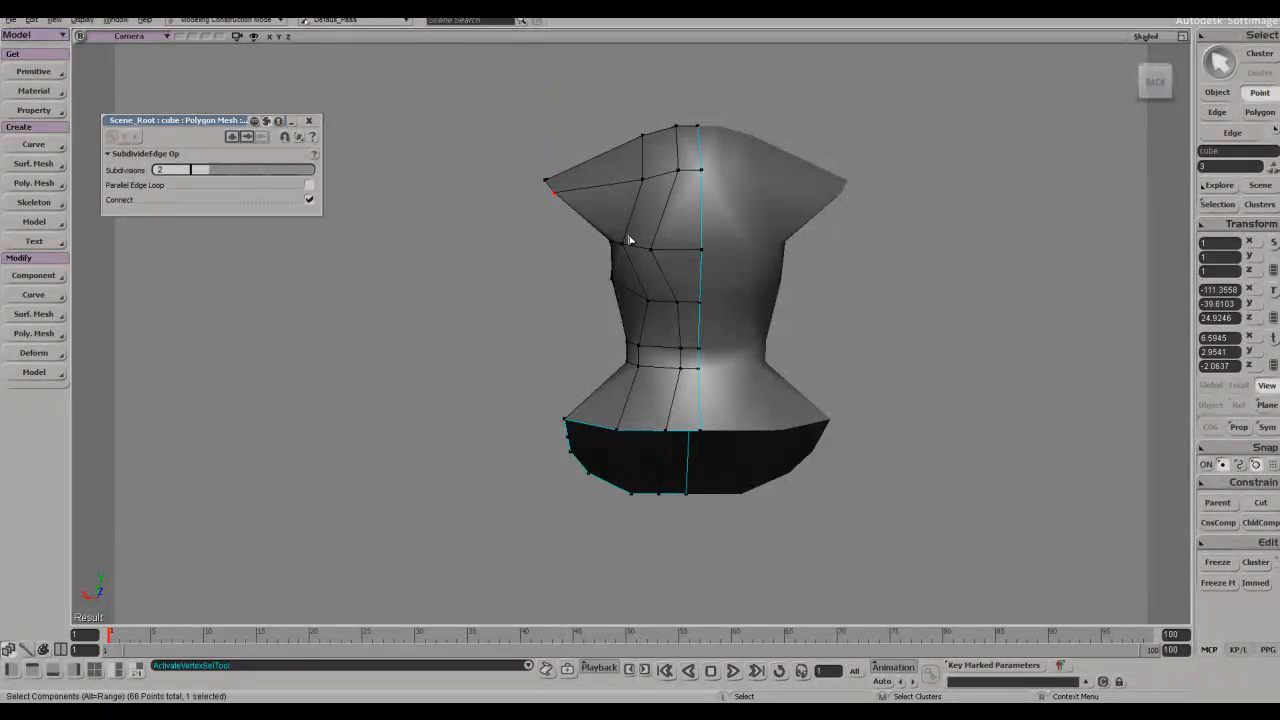
- Pull the point below the rear of the helmet flare outward, checking it against the concept2 image
drag(511, 240, 510, 240)
key(s)
right_drag(511, 240, 634, 252)
key(alt+Tab)
key(alt+Tab)
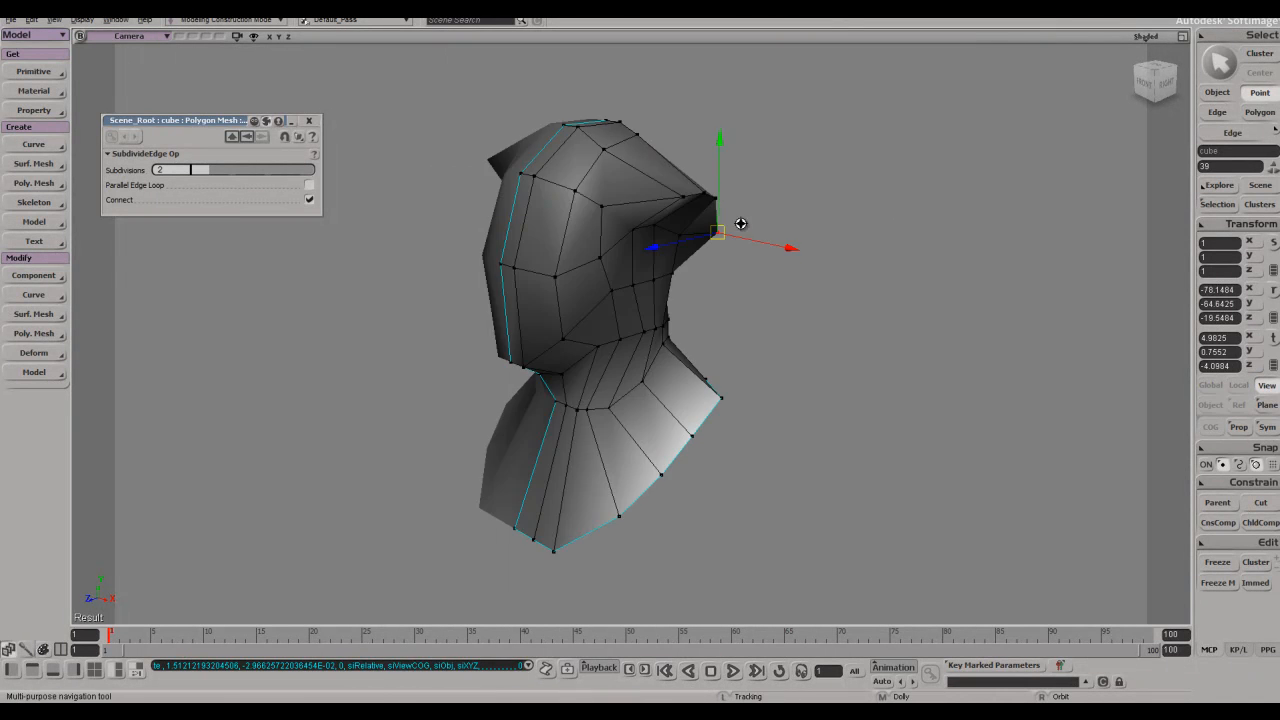
- Select the temple point in front of the helmet flare and pull it outward
right_drag(740, 223, 666, 209)
key(t)
click(579, 200)
key(v)
key(s)
right_drag(584, 212, 712, 292)
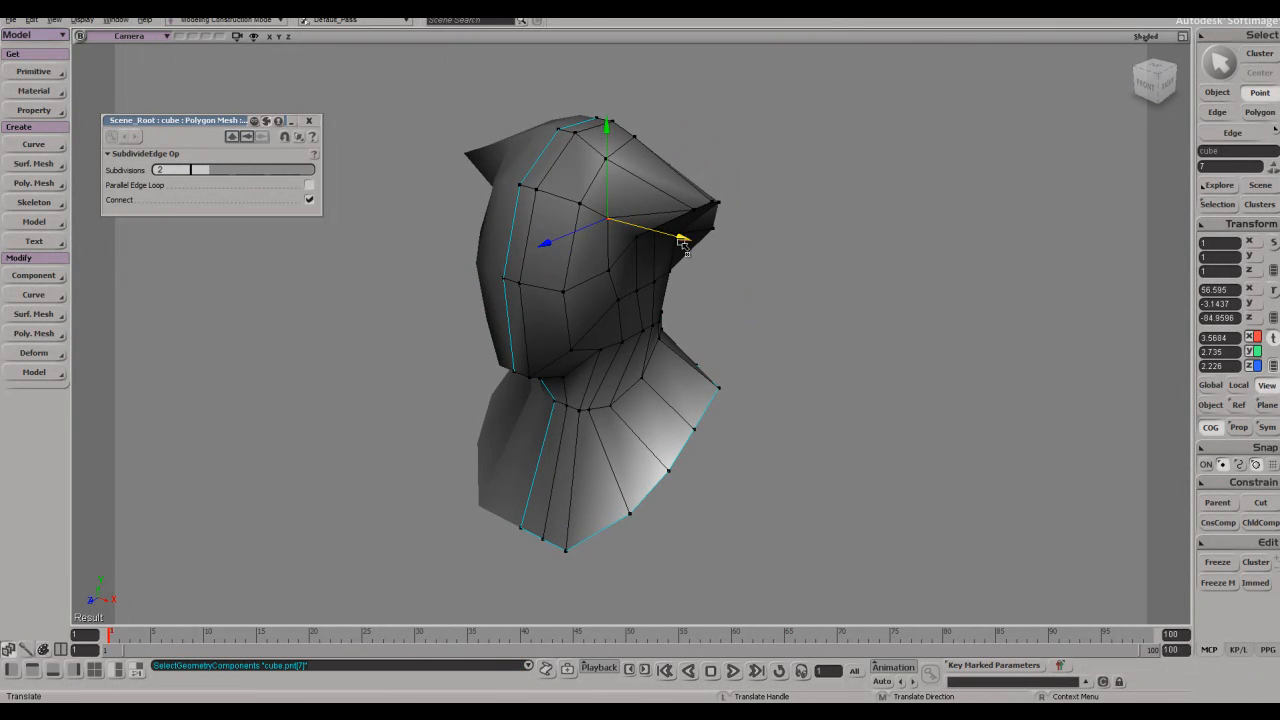
drag(683, 240, 722, 250)
- Move the cheek point below the flare forward and adjust its neighbour nearer the seam along the depth axis
right_drag(577, 252, 563, 226)
key(t)
right_drag(636, 244, 566, 271)
click(571, 245)
key(v)
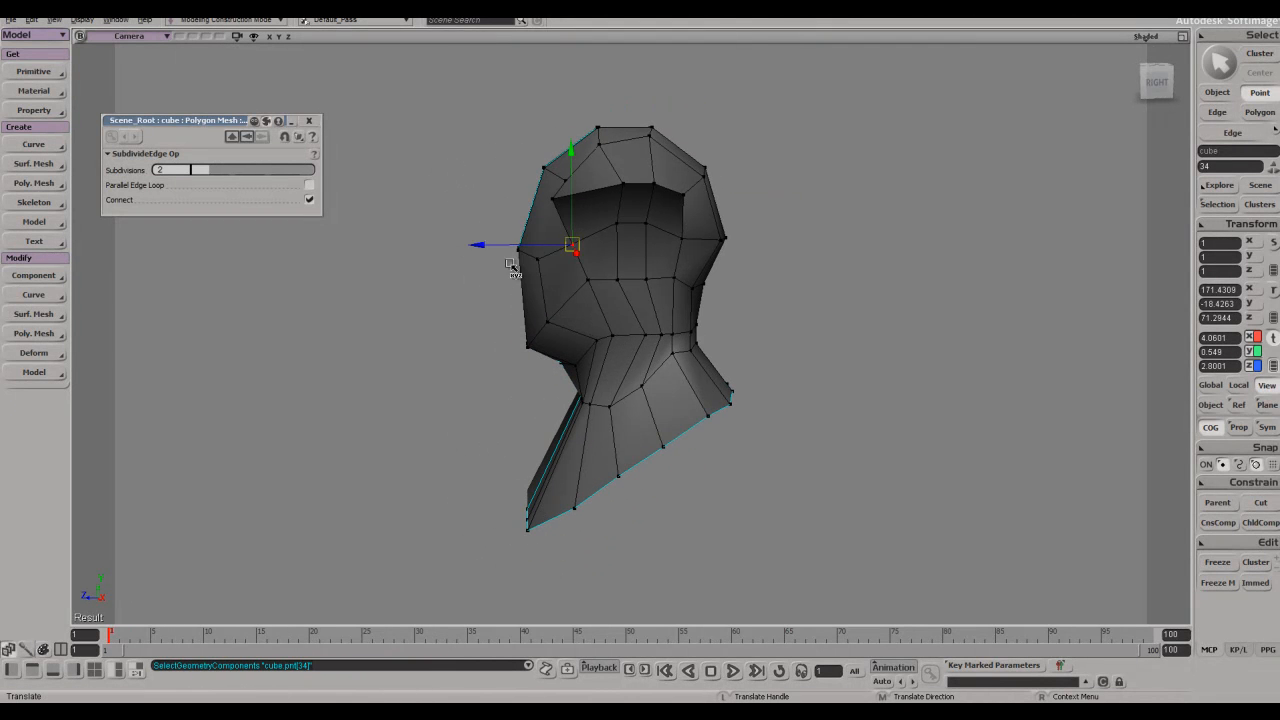
click(531, 252)
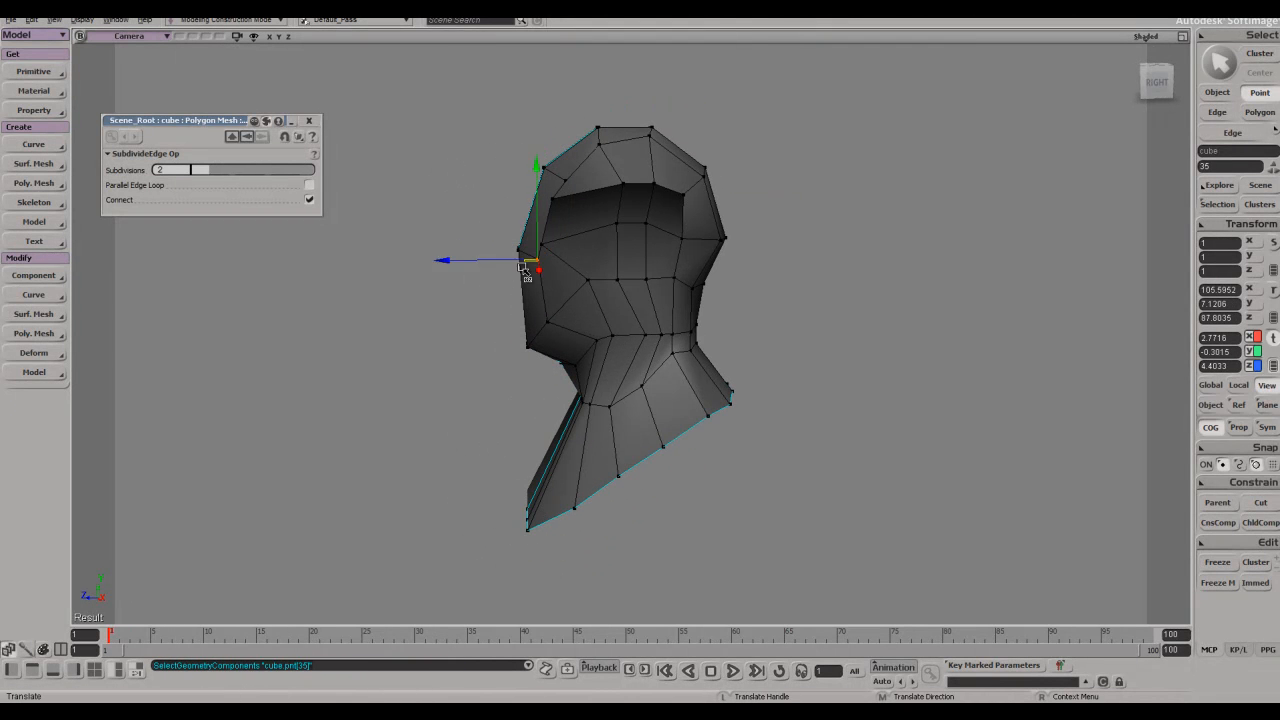
drag(489, 260, 494, 259)
- Select the parallel edges across the face beside the seam and split them with a new vertical edge loop
right_drag(494, 259, 600, 215)
key(e)
shift+middle_click(587, 345)
key(period)
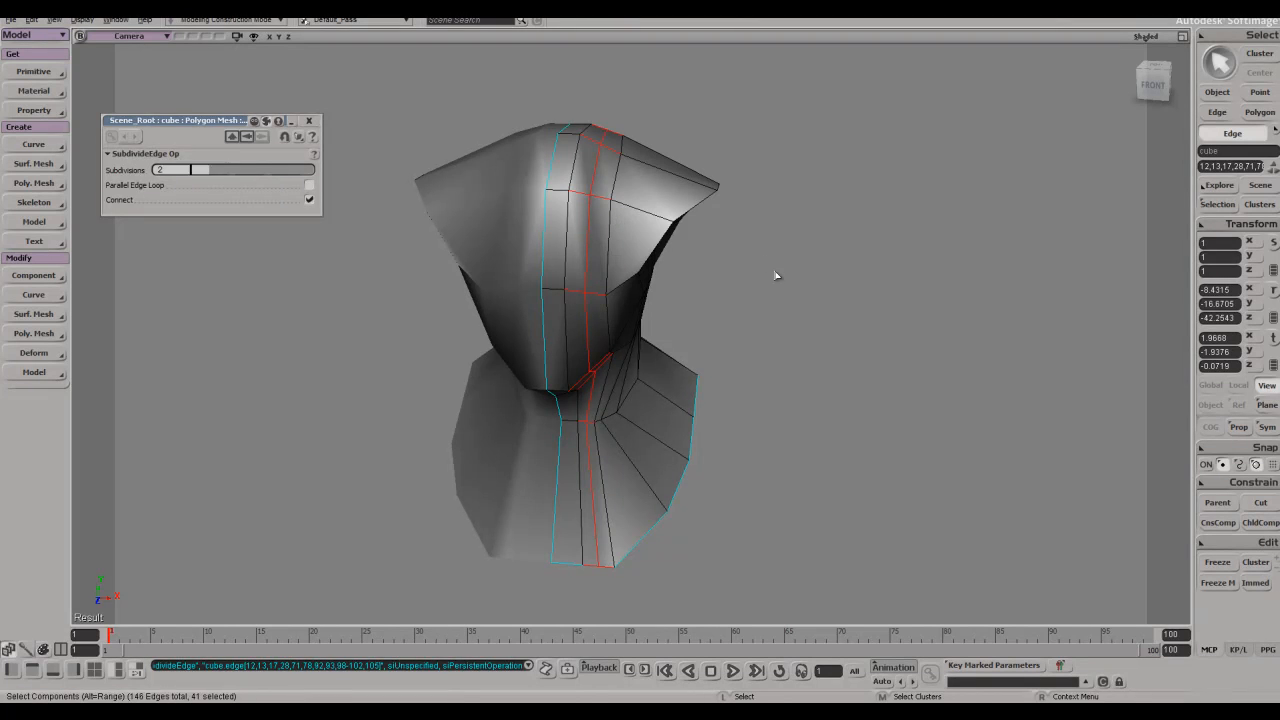
- Undo the last edge subdivision across the face beside the seam
key(ctrl+z)
key(period)
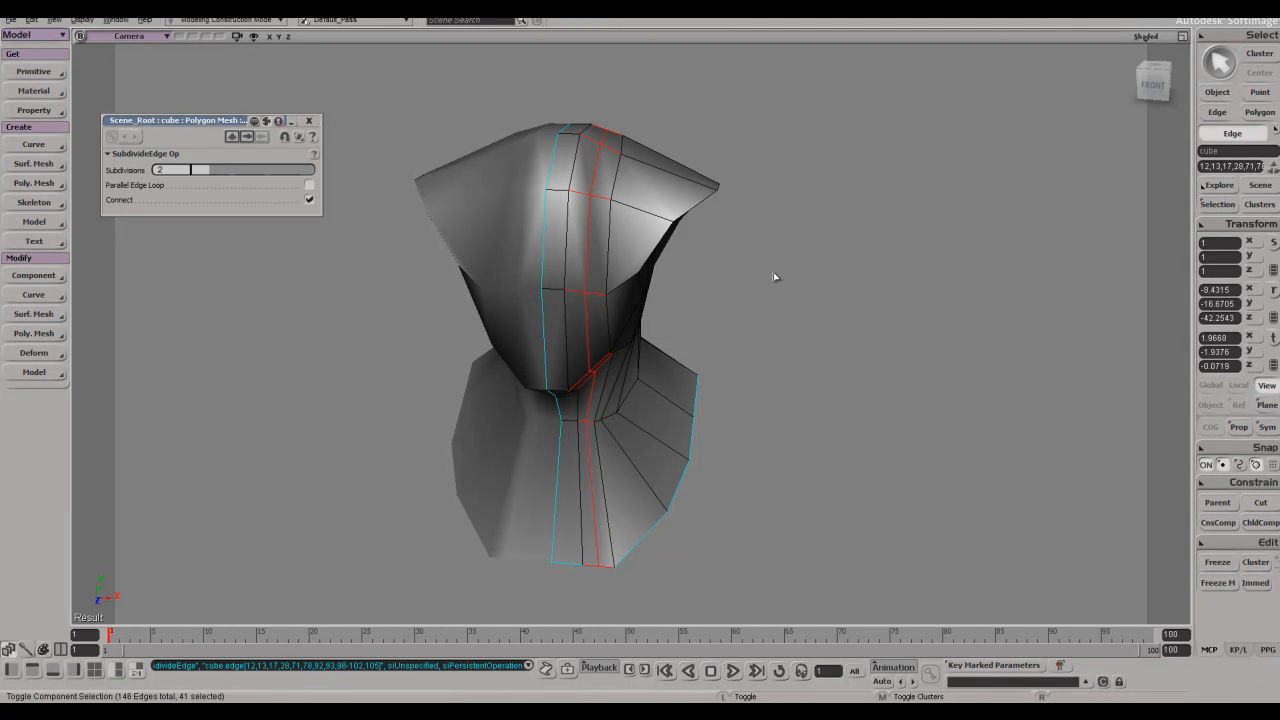
key(ctrl+z)
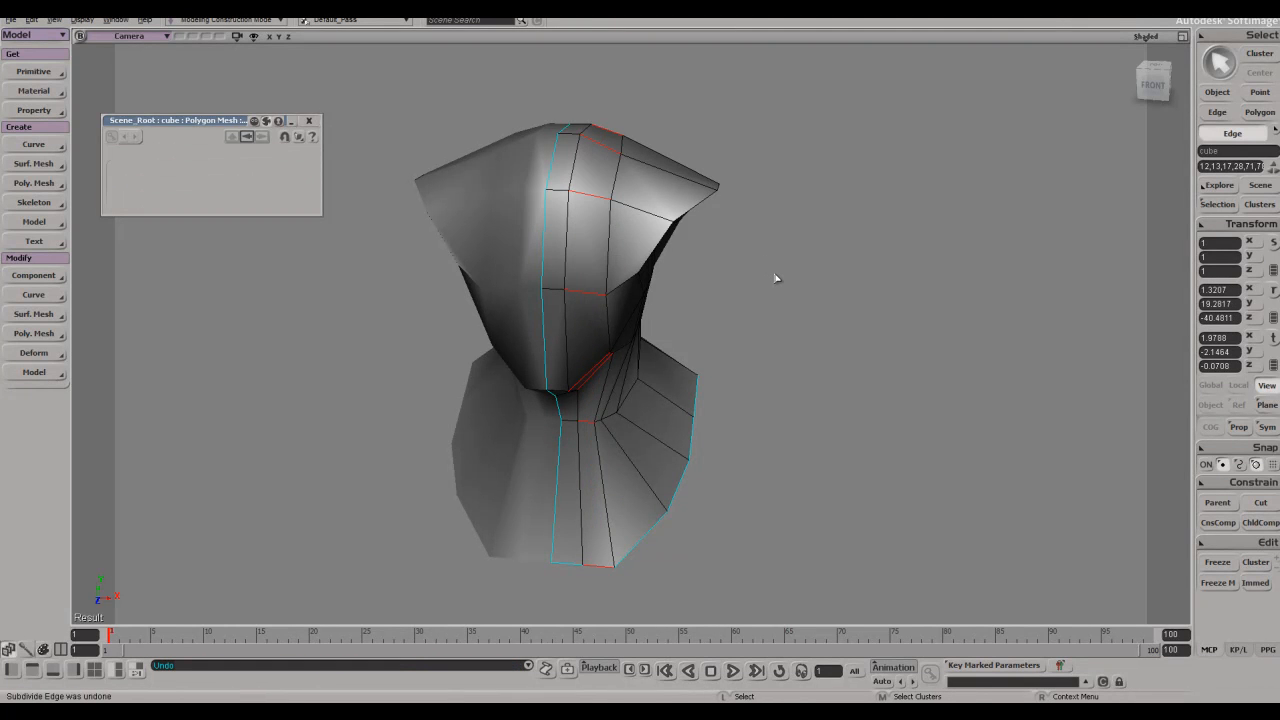
- Move the edge on top of the helmet and the upper face edge beside the seam outward
right_drag(603, 215, 622, 134)
click(583, 150)
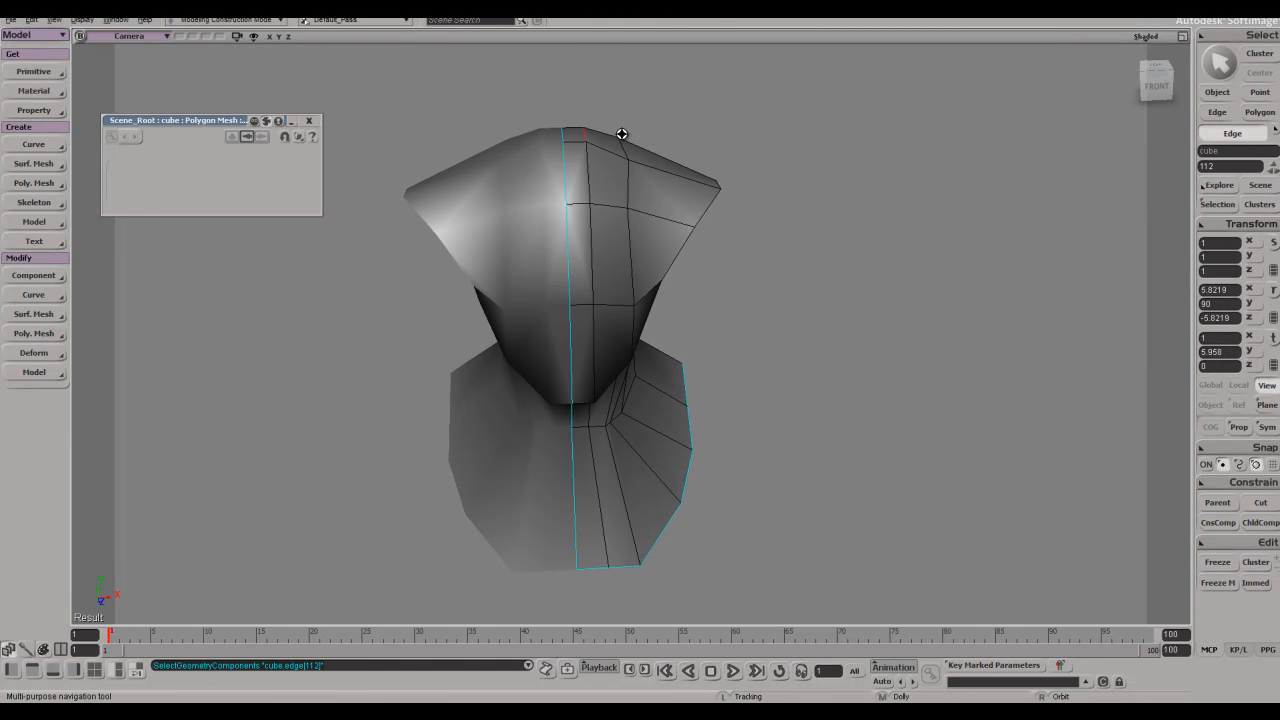
key(v)
drag(675, 133, 688, 133)
key(e)
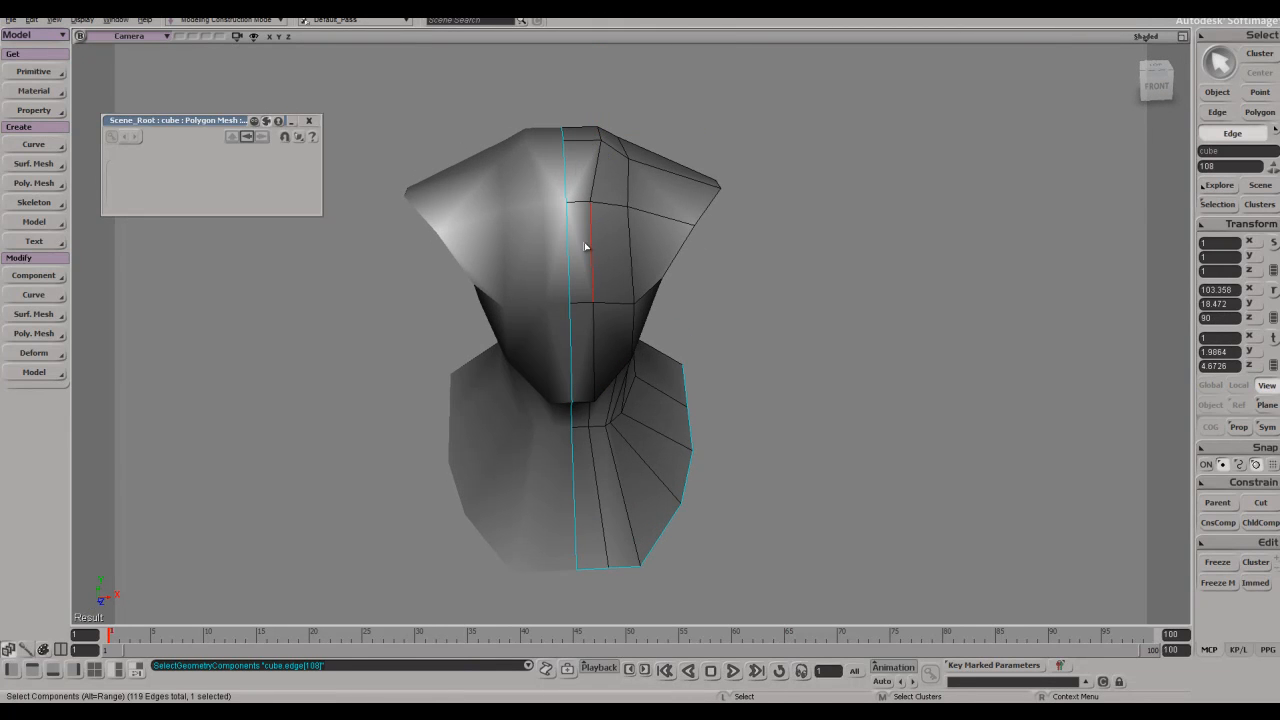
key(v)
drag(674, 251, 689, 249)
right_drag(689, 249, 726, 271)
- Split the vertical edges of the upper face with a new horizontal edge loop around the helmet
key(e)
key(backslash)
middle_click(636, 210)
scroll(726, 271, up, 3)
drag(726, 271, 711, 392)
key(space)
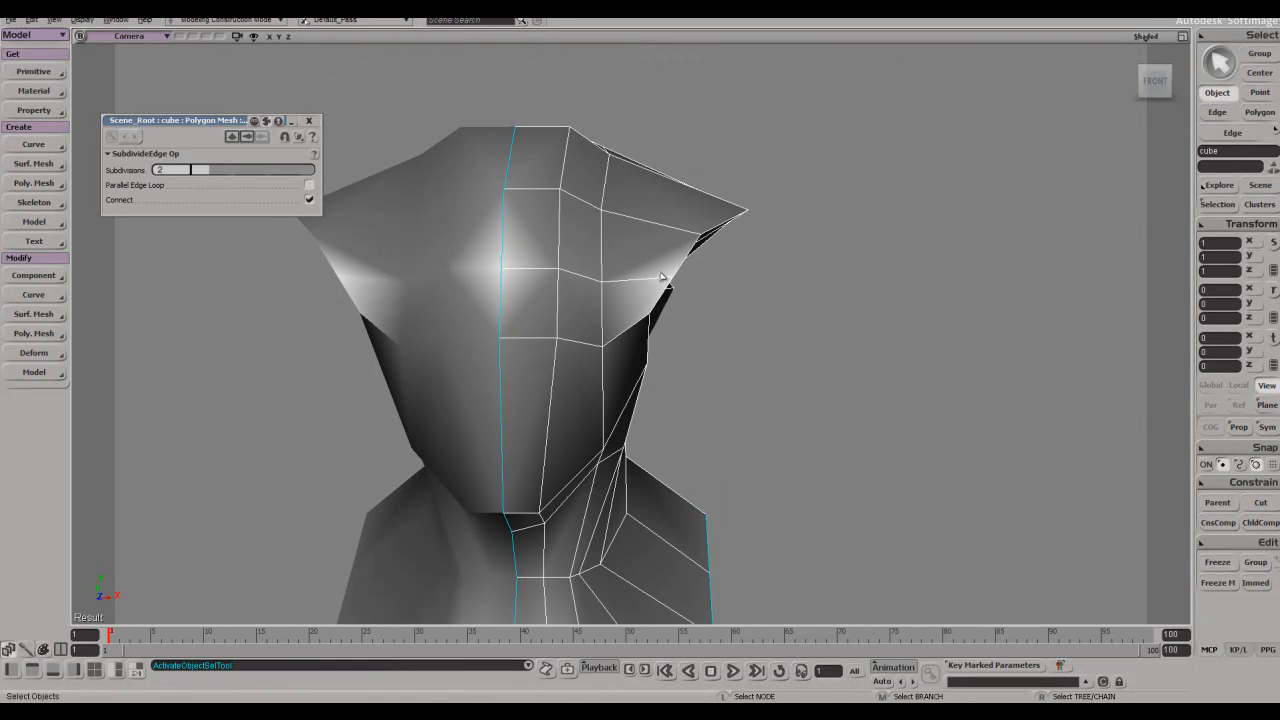
- Pull the flare's lower point inward and lower the new edge loop's front points toward the seam
key(m)
drag(671, 278, 634, 326)
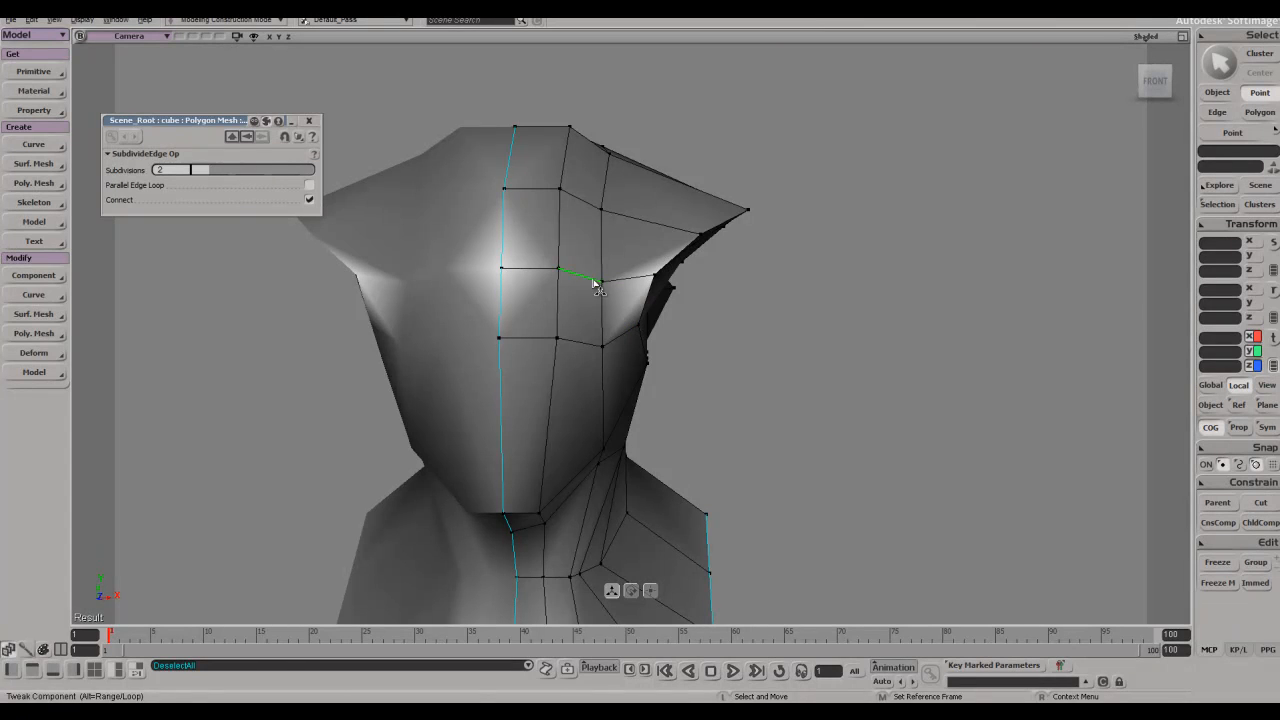
drag(558, 268, 607, 284)
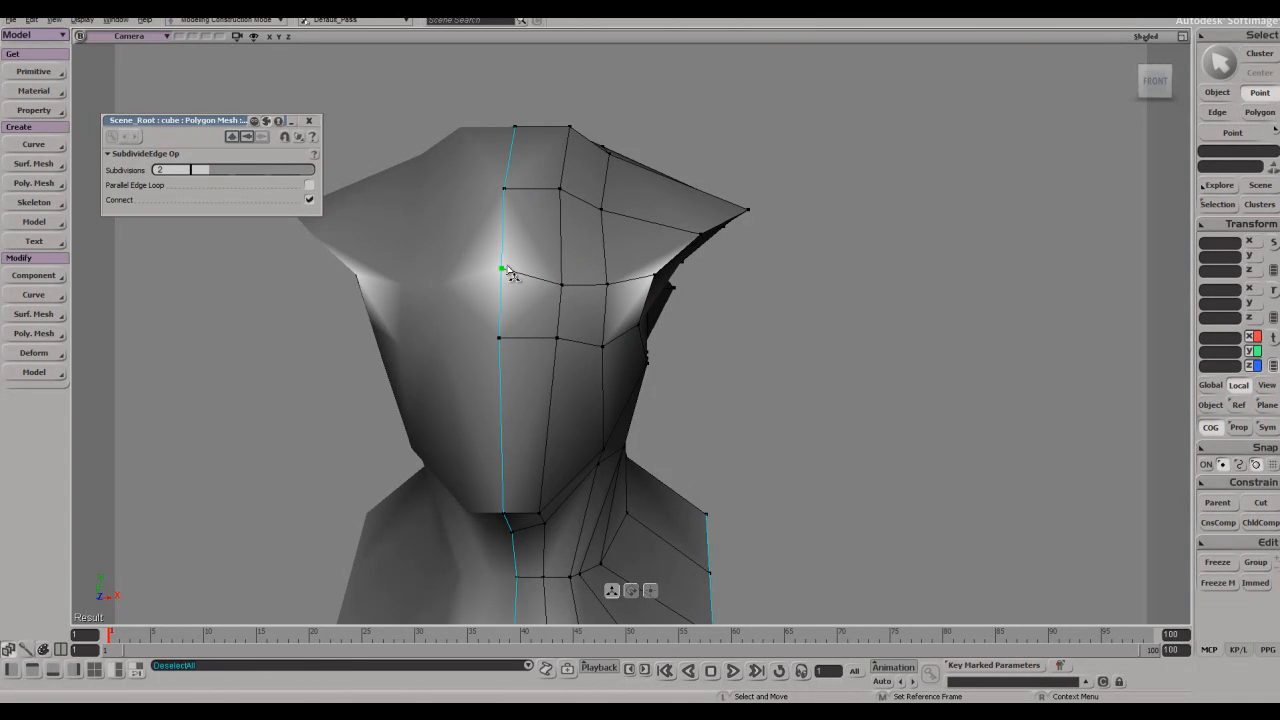
drag(501, 268, 502, 285)
- Tweak the points of the helmet flare and of the new edge loop around the side and back of the helmet
middle_drag(503, 286, 729, 214)
click(735, 204)
drag(729, 207, 726, 208)
middle_drag(726, 208, 745, 172)
drag(650, 182, 724, 226)
click(748, 289)
drag(748, 289, 729, 333)
middle_drag(728, 337, 657, 430)
drag(634, 311, 645, 330)
middle_drag(645, 330, 672, 329)
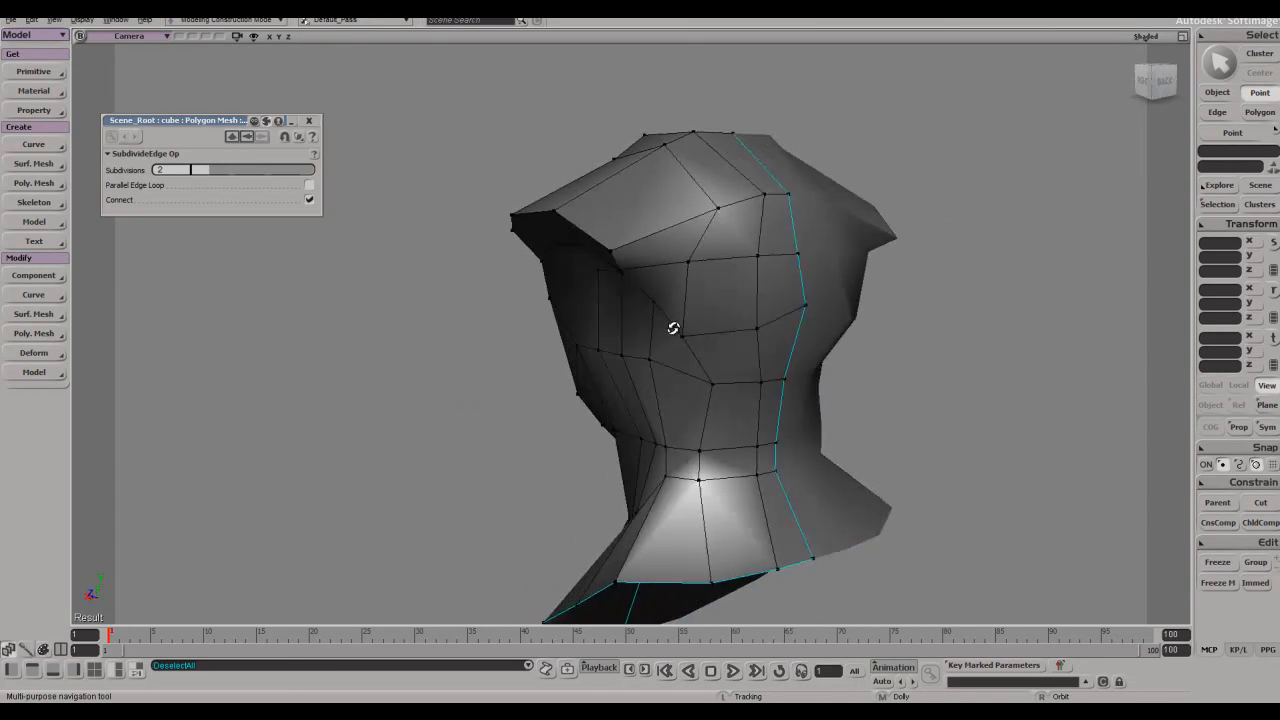
- Select an edge on the upper part of the helmet flare and reposition it
right_drag(646, 289, 750, 293)
key(m)
key(e)
key(i)
click(666, 245)
key(v)
right_drag(779, 208, 755, 181)
mouse_move(755, 181)
mouse_down()
mouse_move(785, 203)
mouse_move(765, 197)
mouse_up()
right_drag(767, 199, 684, 221)
- Select the neighbouring helmet edges and raise them slightly
key(i)
click(625, 277)
key(v)
key(i)
click(632, 268)
key(v)
drag(626, 184, 626, 168)
- Select the outer flare point, move it upward, and deselect the head mesh
key(t)
click(492, 303)
key(v)
right_drag(492, 333, 543, 371)
mouse_move(500, 333)
mouse_down()
mouse_move(517, 299)
mouse_move(508, 311)
mouse_up()
mouse_move(508, 311)
right_down()
mouse_move(573, 295)
mouse_move(486, 263)
mouse_move(485, 313)
right_up()
scroll(580, 385, down, 3)
drag(573, 374, 627, 340)
key(space)
click(808, 310)
right_drag(750, 324, 805, 350)
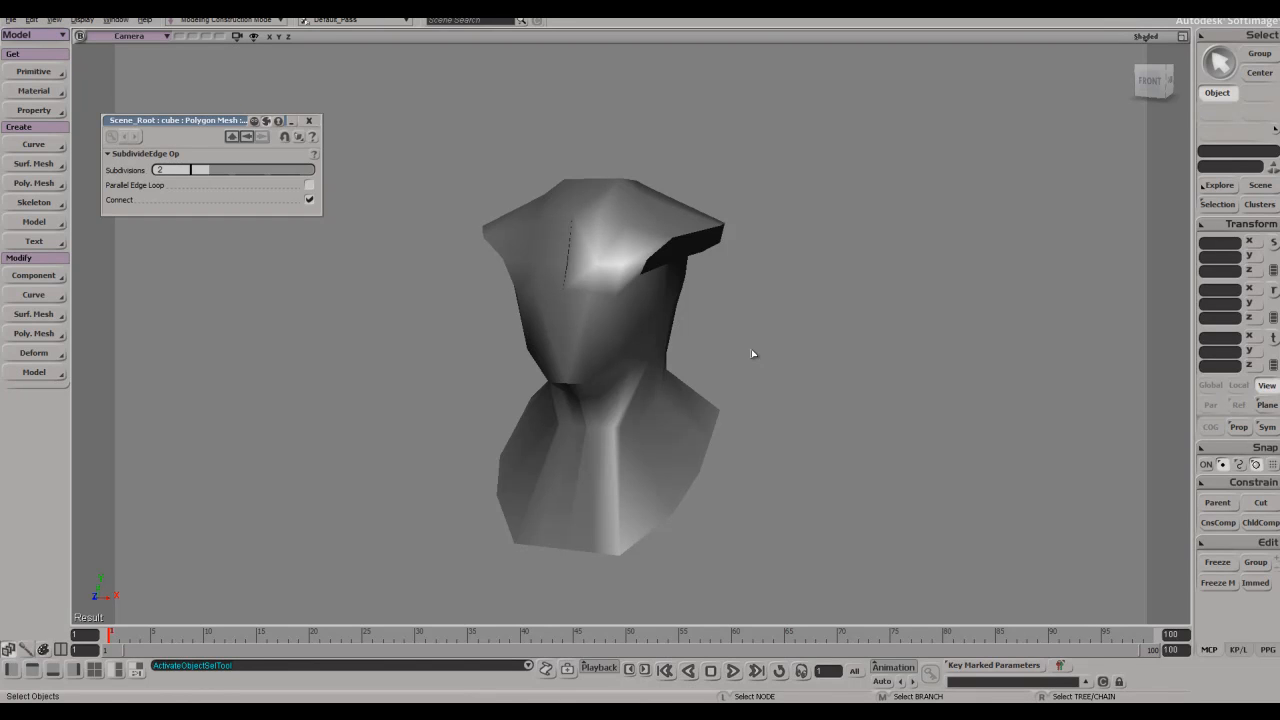
- Delete the light object from the scene using the Explorer
key(8)
drag(692, 258, 866, 215)
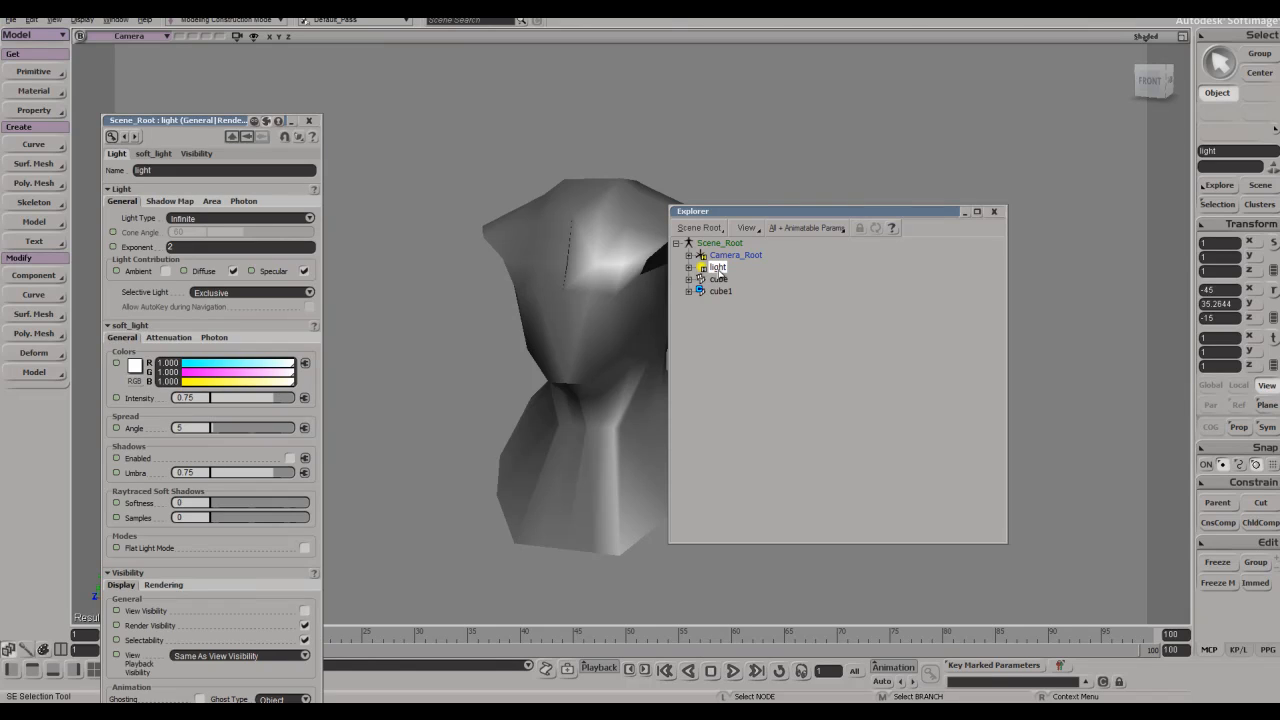
key(Delete)
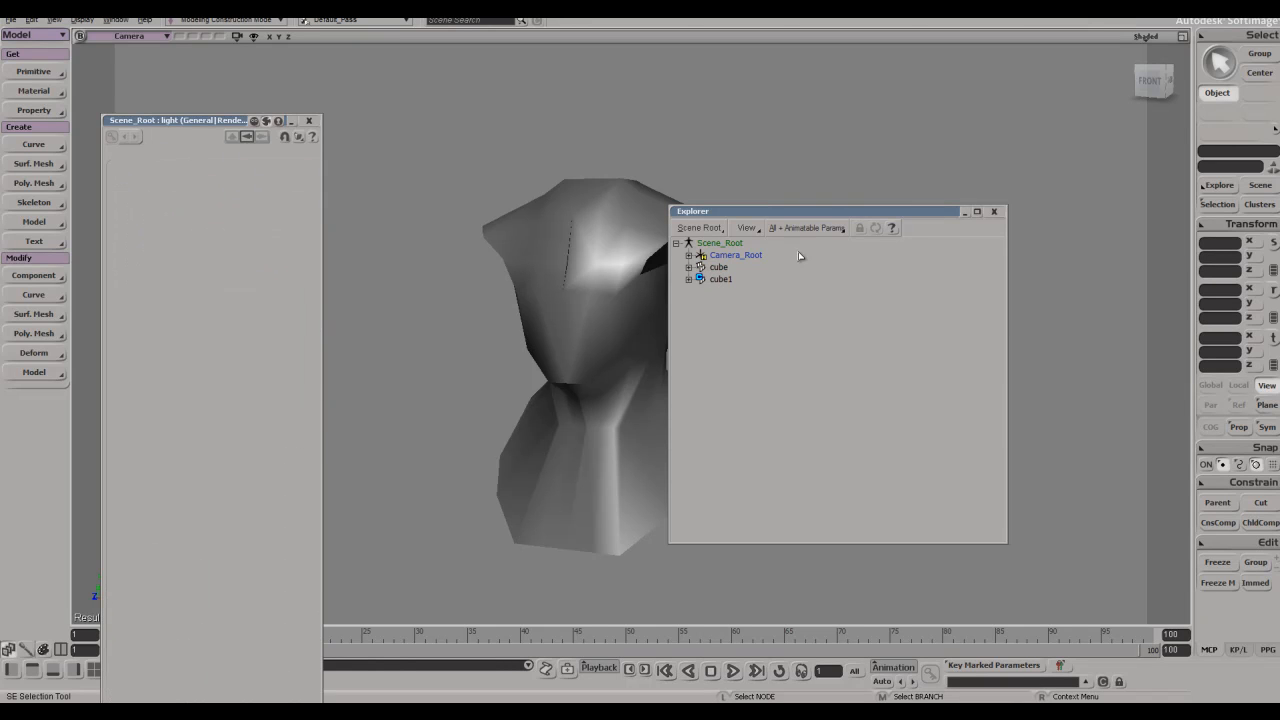
click(994, 212)
- Turn off the head light in the camera's display options so the head displays as a black silhouette
click(1145, 36)
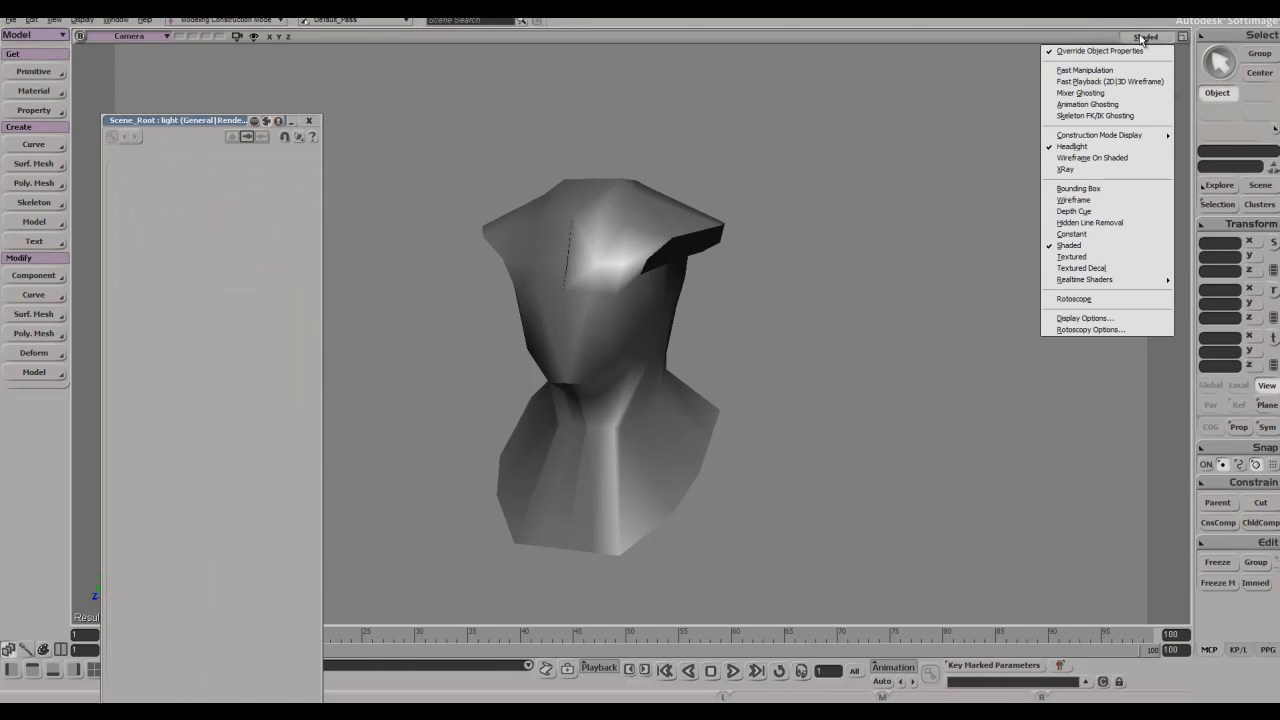
click(1068, 320)
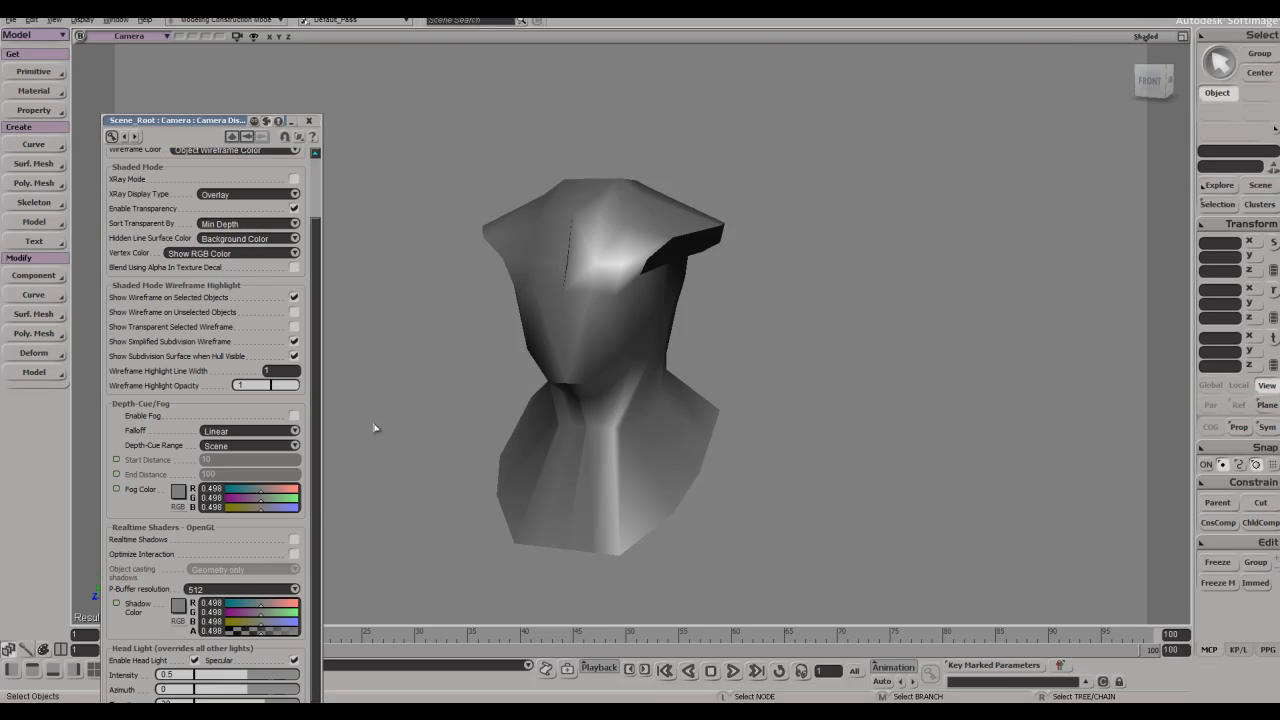
scroll(317, 515, down, 1)
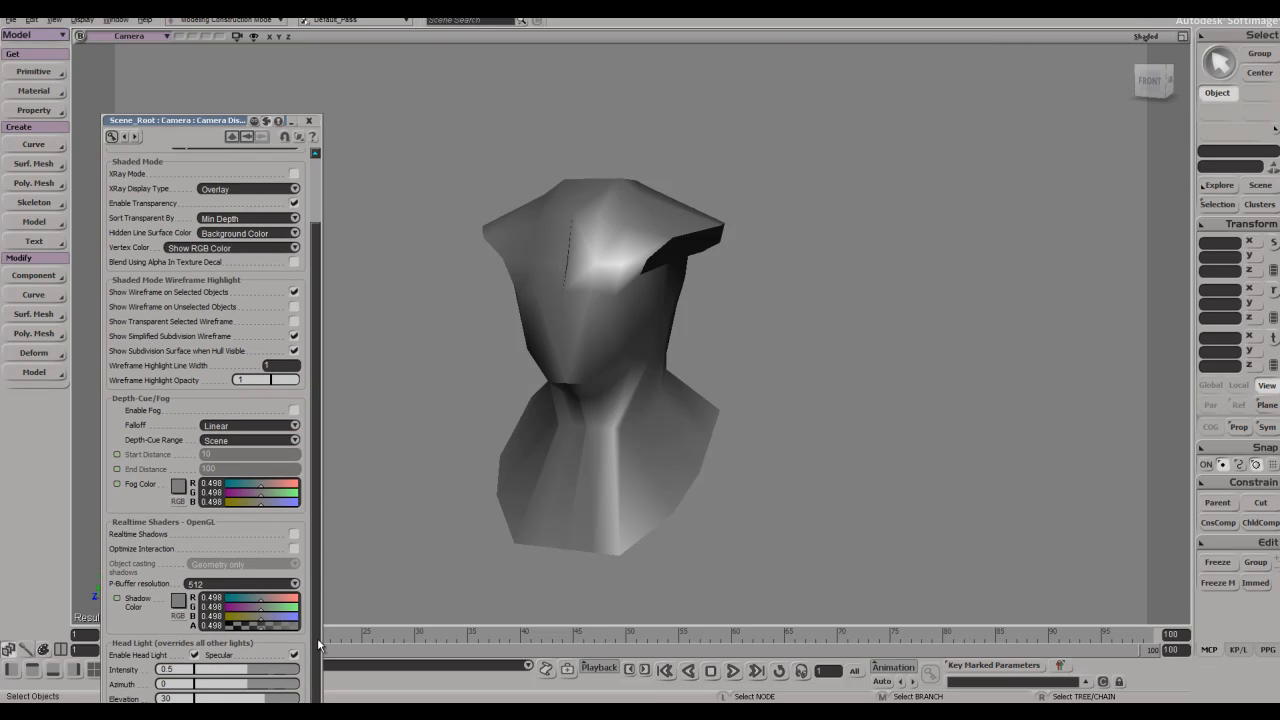
click(196, 655)
click(196, 659)
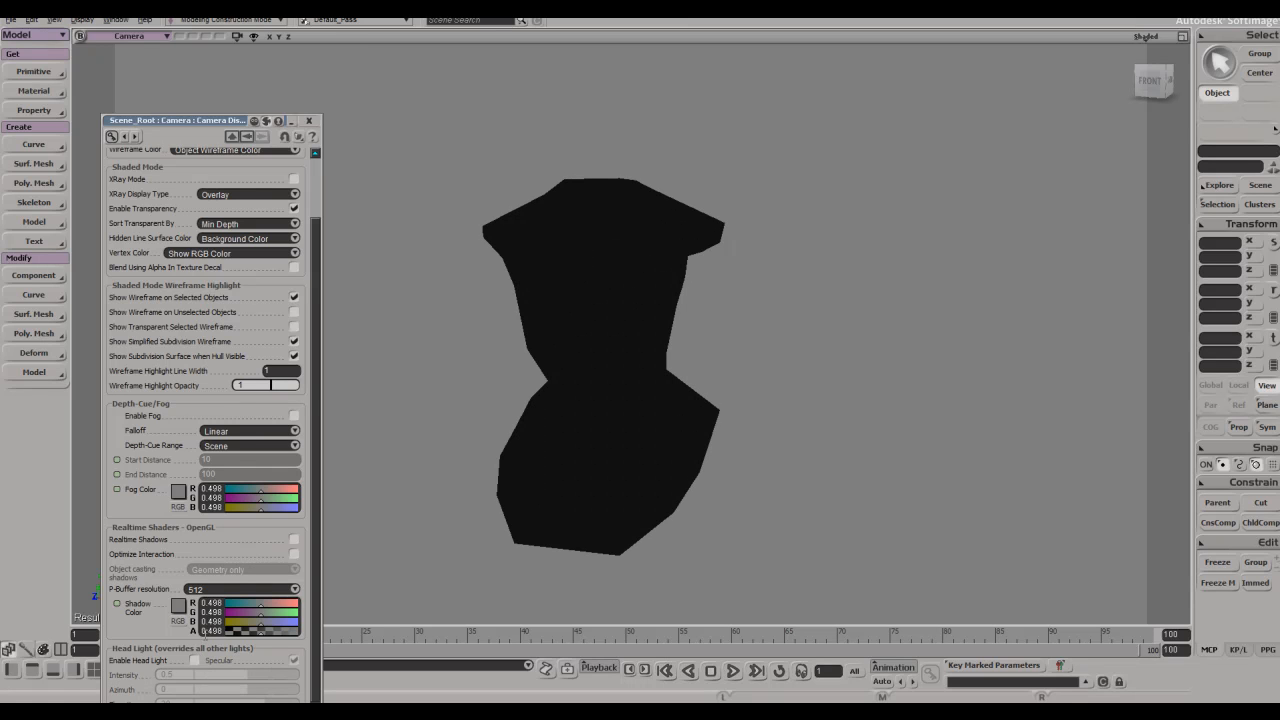
drag(208, 121, 211, 52)
- Examine the head's silhouette from several angles and compare it with the concept2 image
key(s)
right_drag(480, 400, 554, 403)
click(584, 316)
key(s)
right_drag(680, 311, 713, 349)
key(s)
key(alt+Tab)
click(867, 304)
key(s)
right_drag(742, 282, 724, 260)
- Adjust the helmet flare's lower and rear outer points to widen its silhouette
key(m)
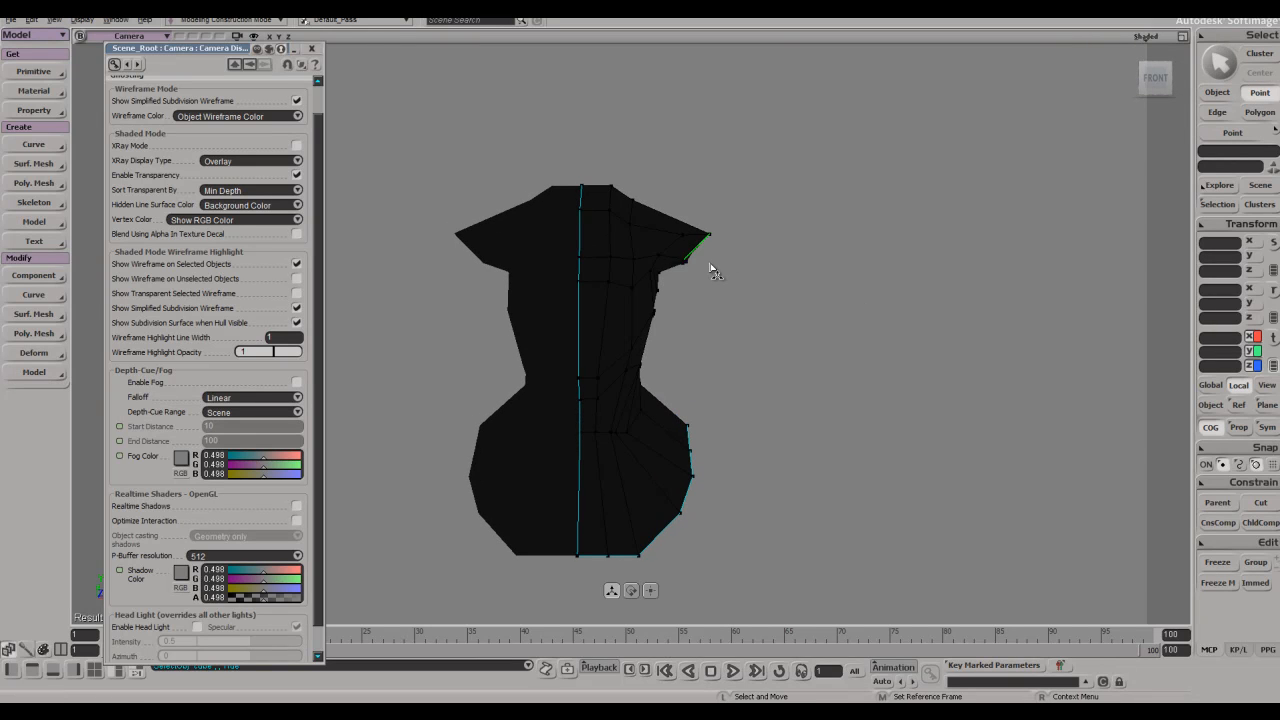
drag(690, 276, 698, 302)
key(s)
right_drag(696, 285, 522, 294)
click(567, 243)
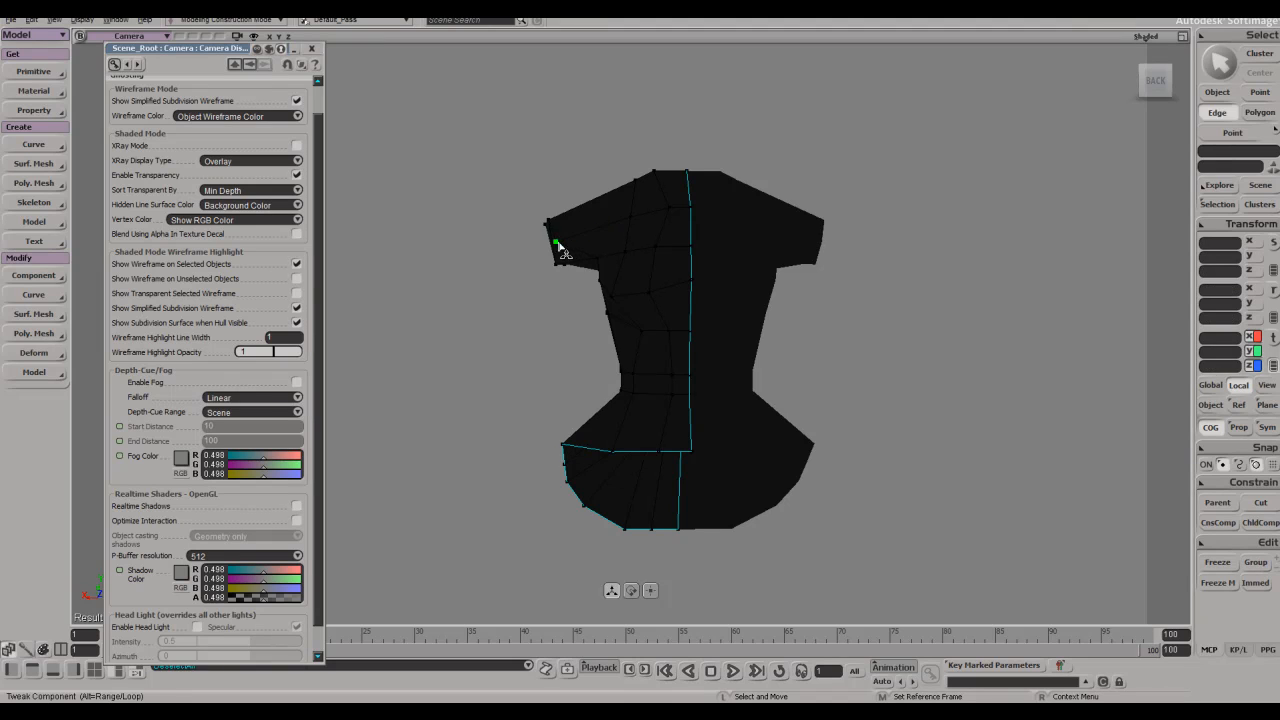
drag(560, 248, 550, 238)
key(s)
right_drag(536, 229, 743, 249)
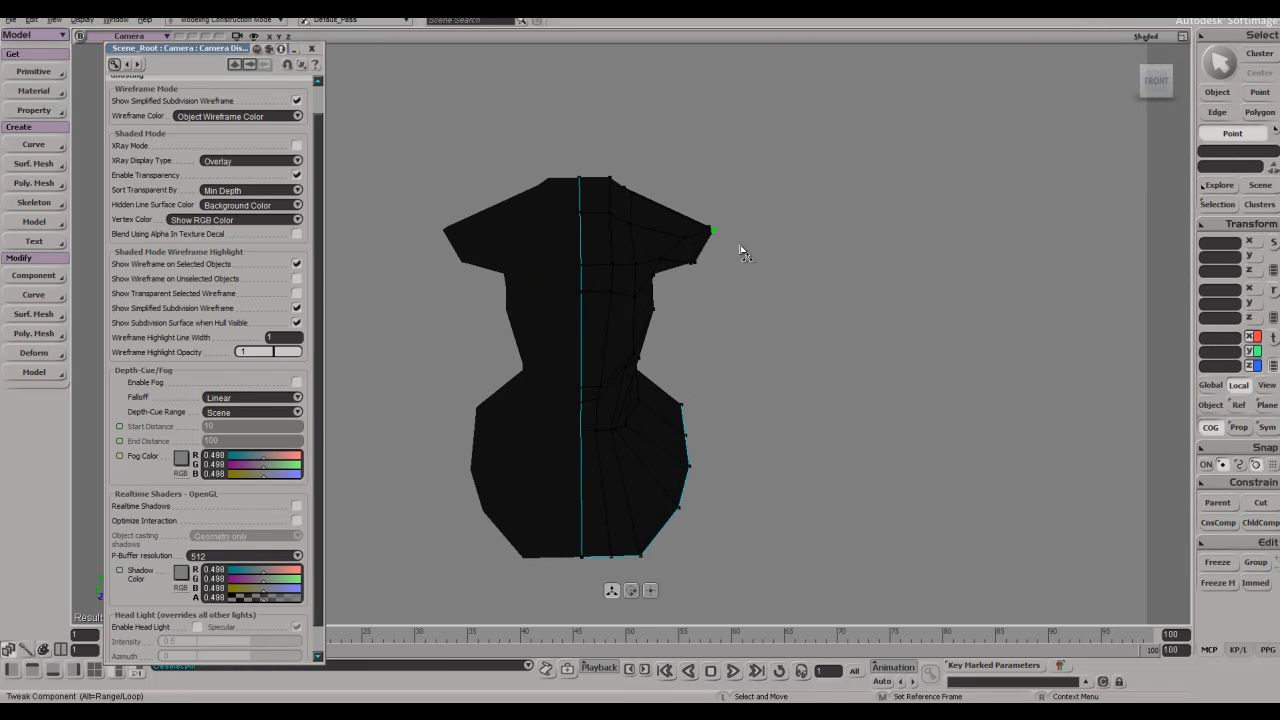
- Compare the adjusted helmet silhouette with the concept2 image from the front
key(space)
key(s)
right_drag(752, 327, 730, 312)
key(backslash)
key(s)
right_drag(654, 235, 786, 317)
key(m)
key(s)
key(alt+Tab)
key(alt+Tab)
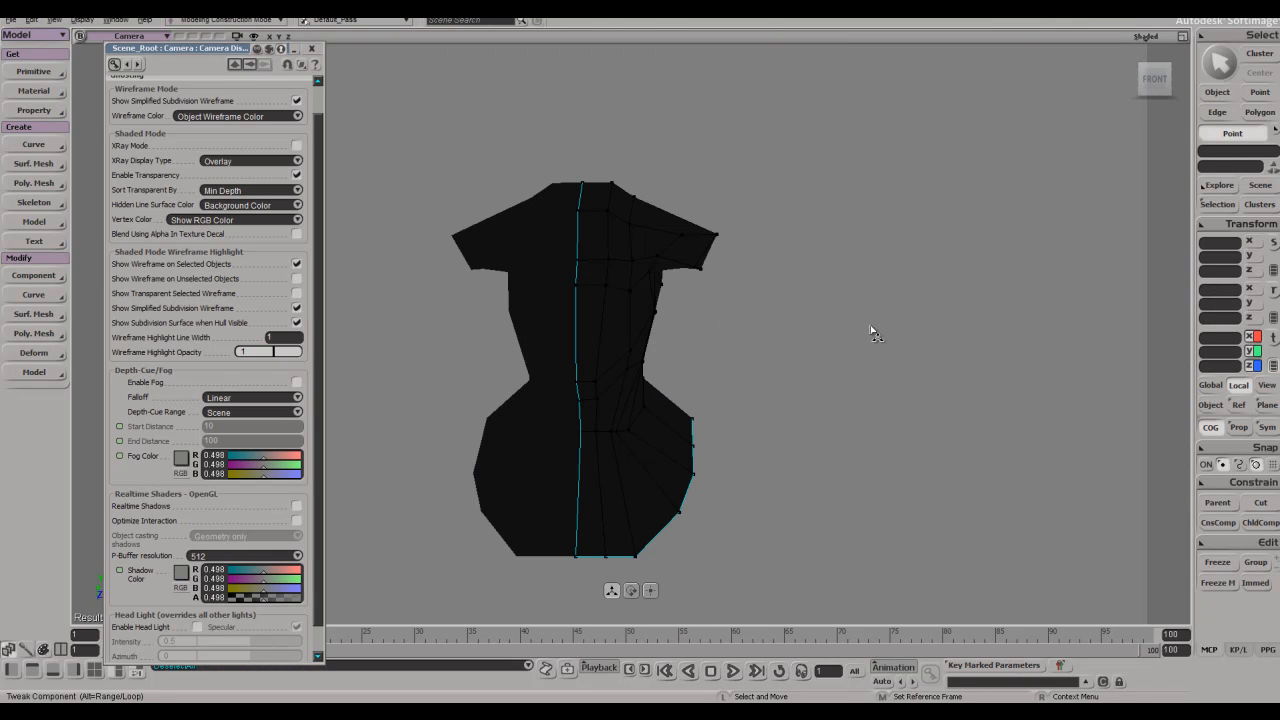
- Pull the collar's outer side points outward to widen its silhouette and deselect the mesh
drag(713, 424, 711, 534)
key(s)
right_drag(710, 533, 783, 454)
click(789, 400)
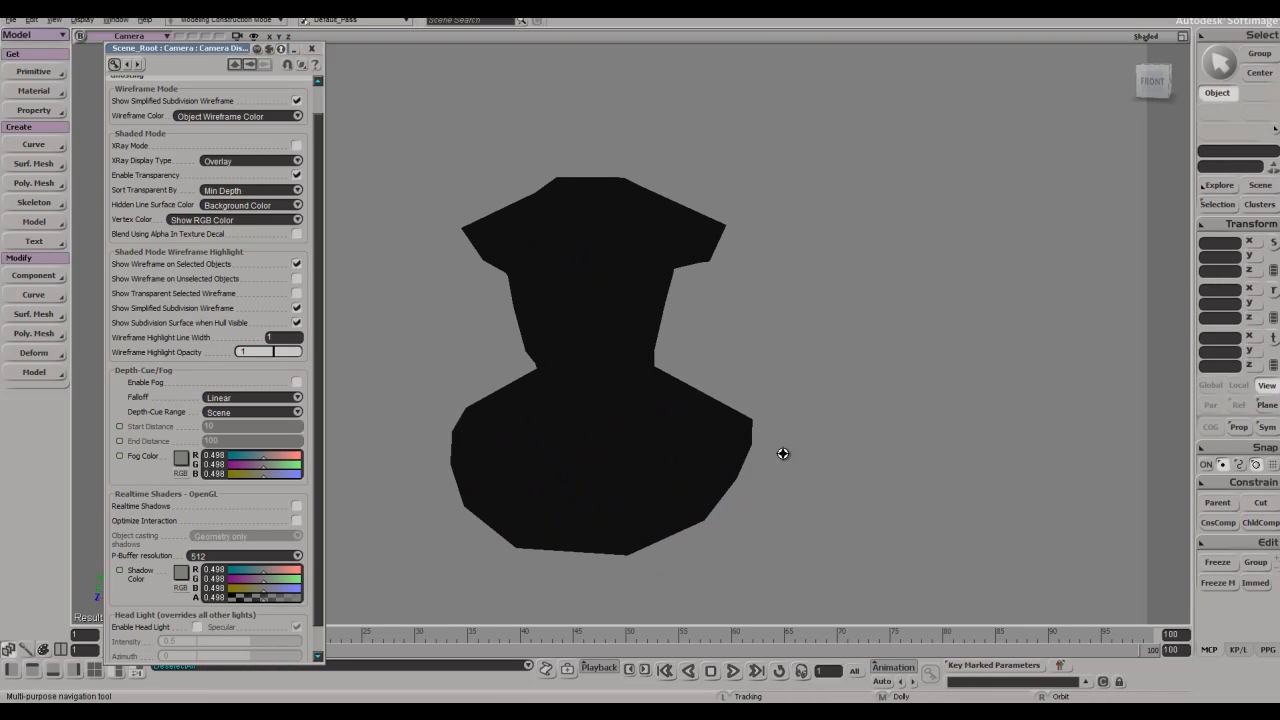
- Create a polygon mesh cube, re-enable the camera's head light, and close the cube's properties
click(39, 76)
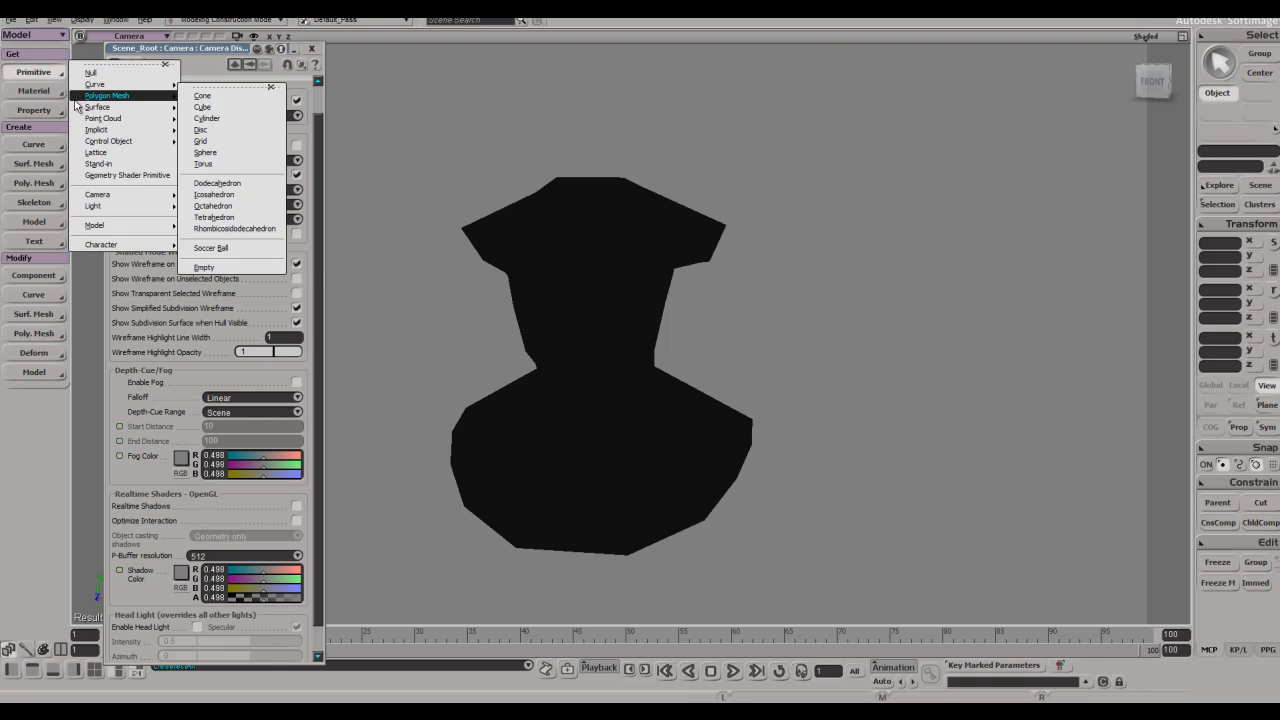
click(200, 106)
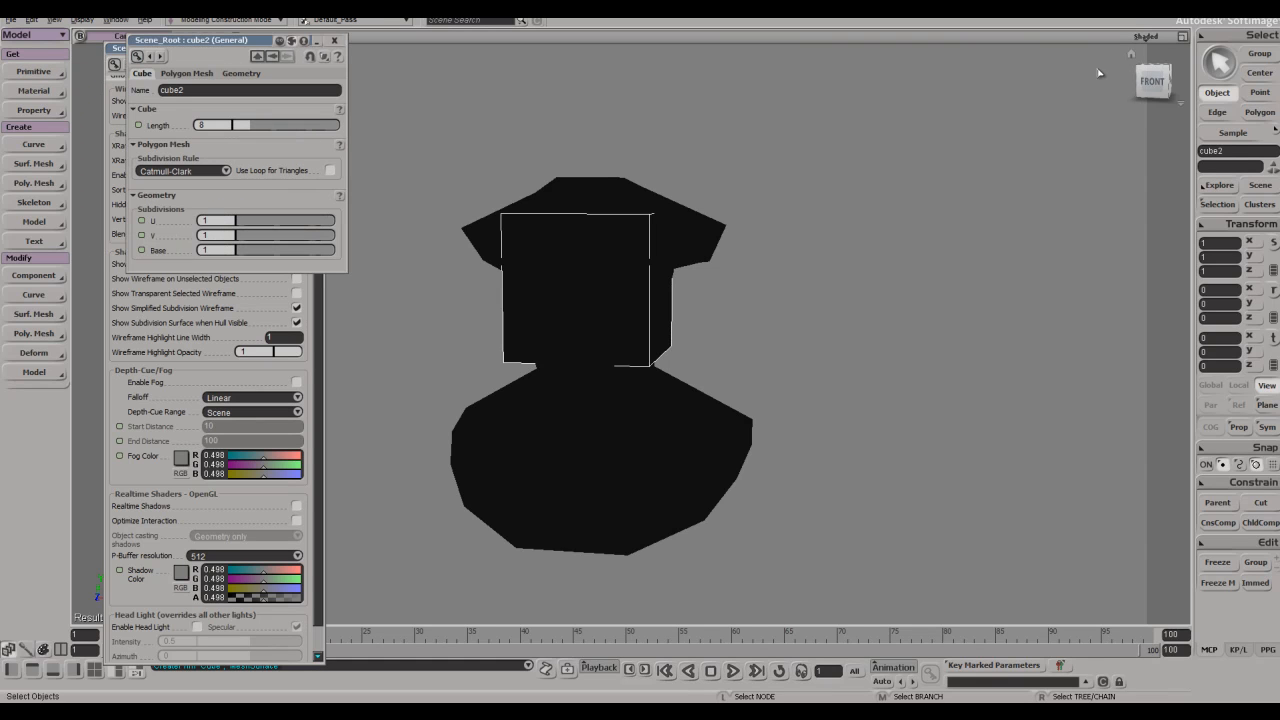
click(198, 627)
mouse_move(623, 247)
mouse_down()
mouse_move(571, 263)
mouse_move(620, 243)
mouse_up()
click(335, 41)
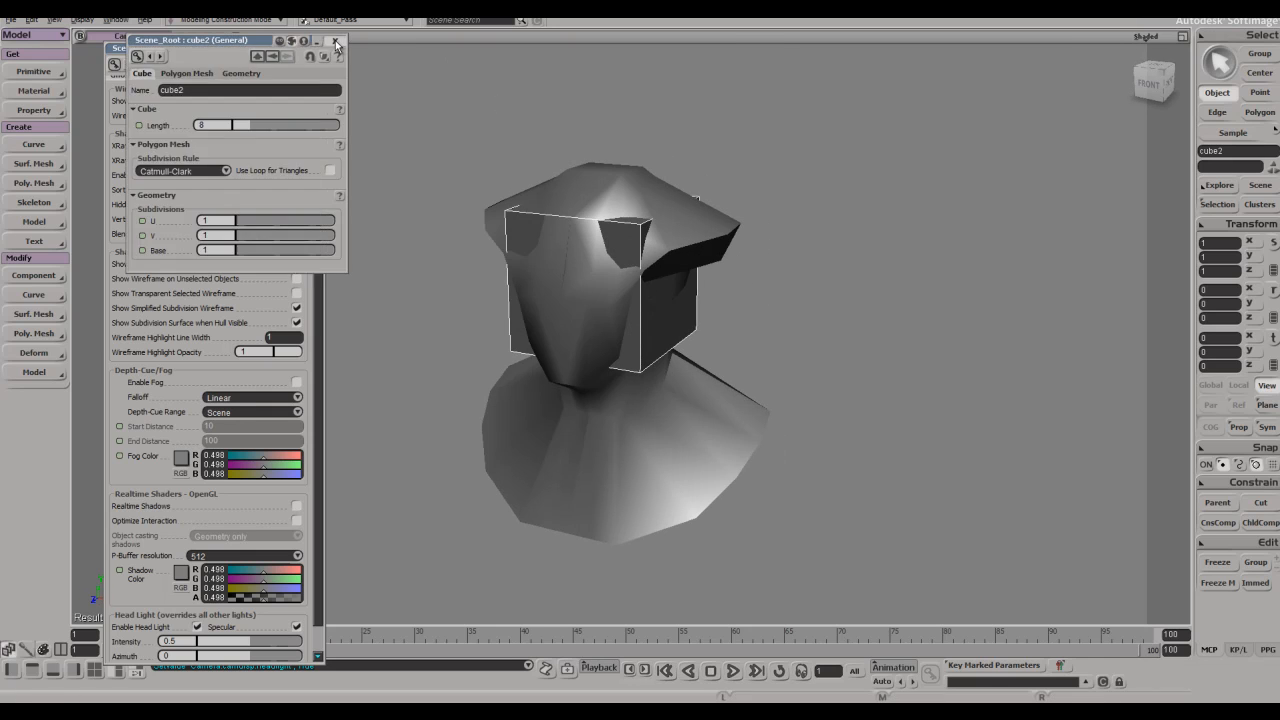
- Try to move the cube down beside the collar and scale it uniformly to about 0.53
key(v)
key(s)
mouse_move(672, 221)
right_down()
mouse_move(720, 214)
mouse_move(674, 206)
right_up()
drag(652, 230, 847, 355)
key(s)
right_drag(847, 355, 834, 352)
key(x)
drag(870, 405, 784, 463)
key(s)
right_drag(772, 345, 820, 332)
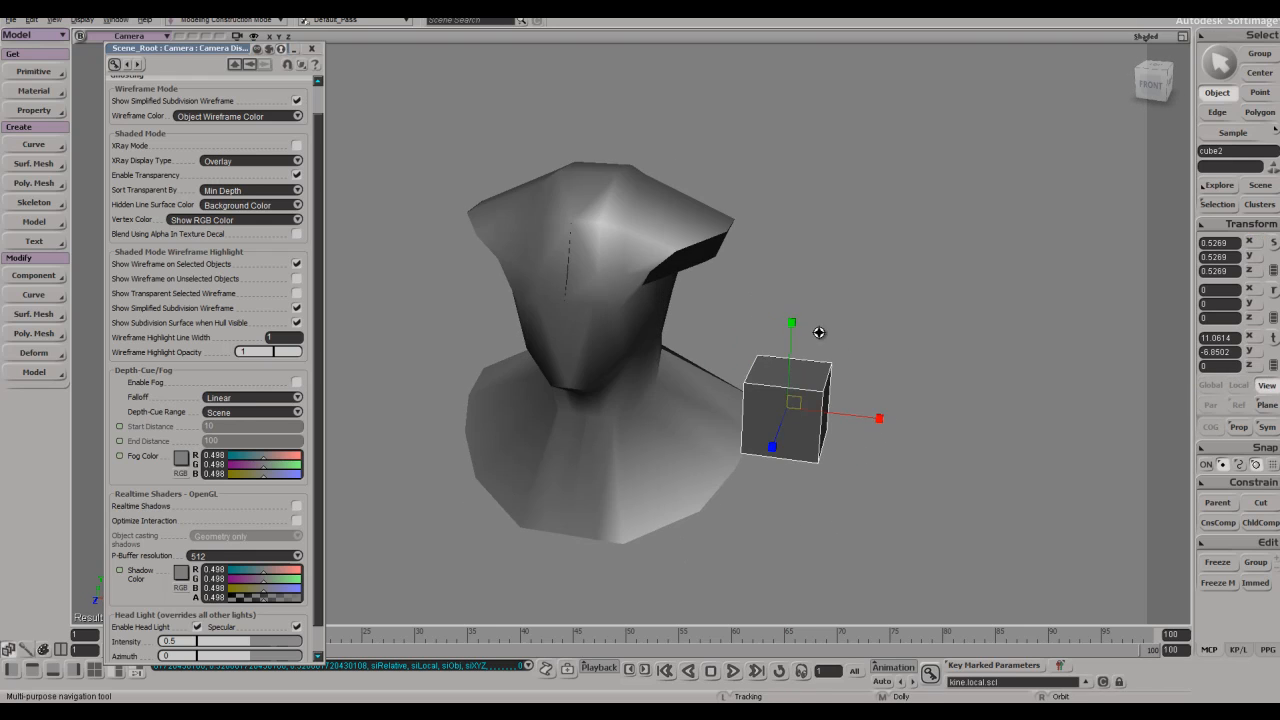
- Check the concept2 image and undo the cube's scaling and move
key(alt+Tab)
key(alt+Tab)
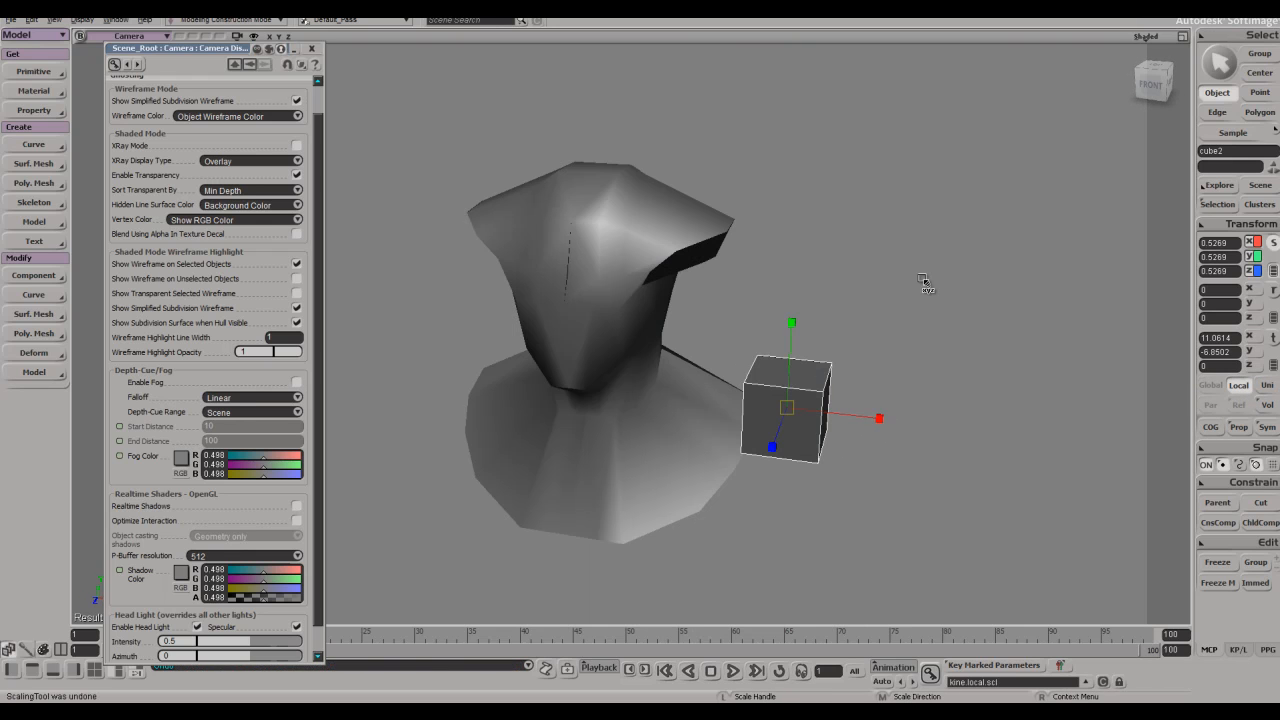
key(ctrl+z)
key(ctrl+z)
key(s)
right_drag(882, 291, 854, 283)
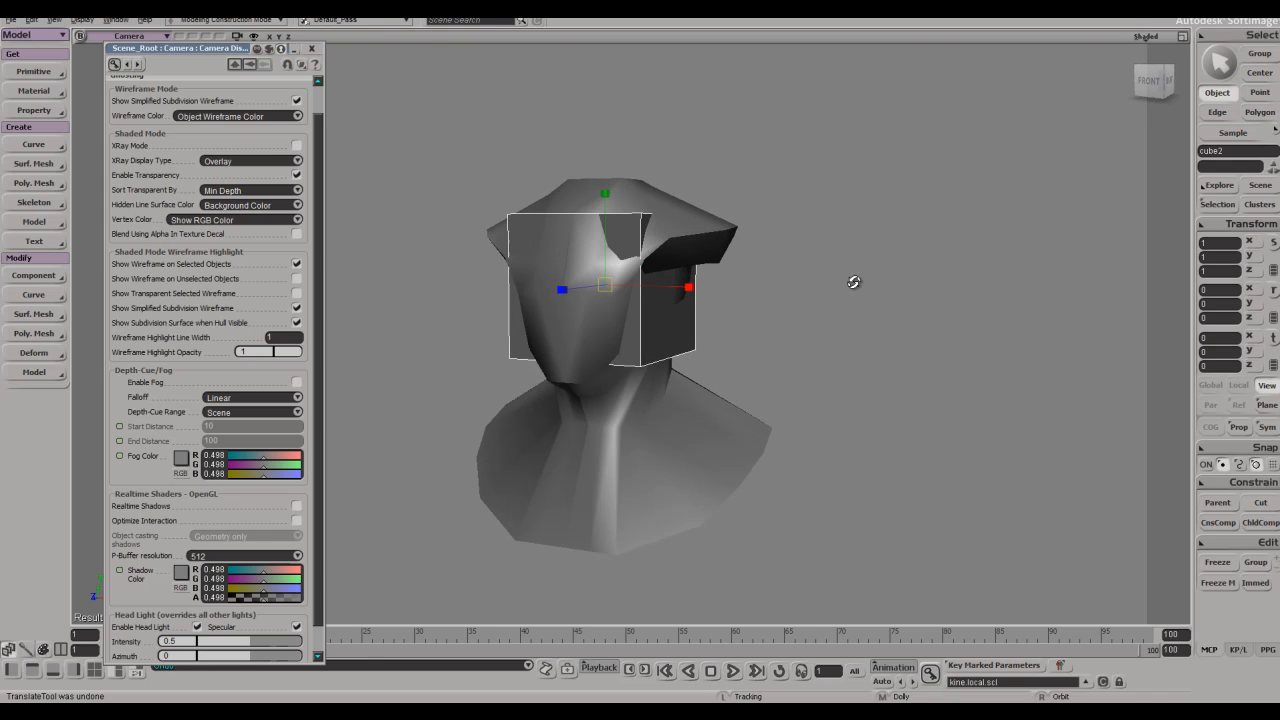
- Close the camera display options, isolate the cube in the view, and restore the other objects
click(312, 50)
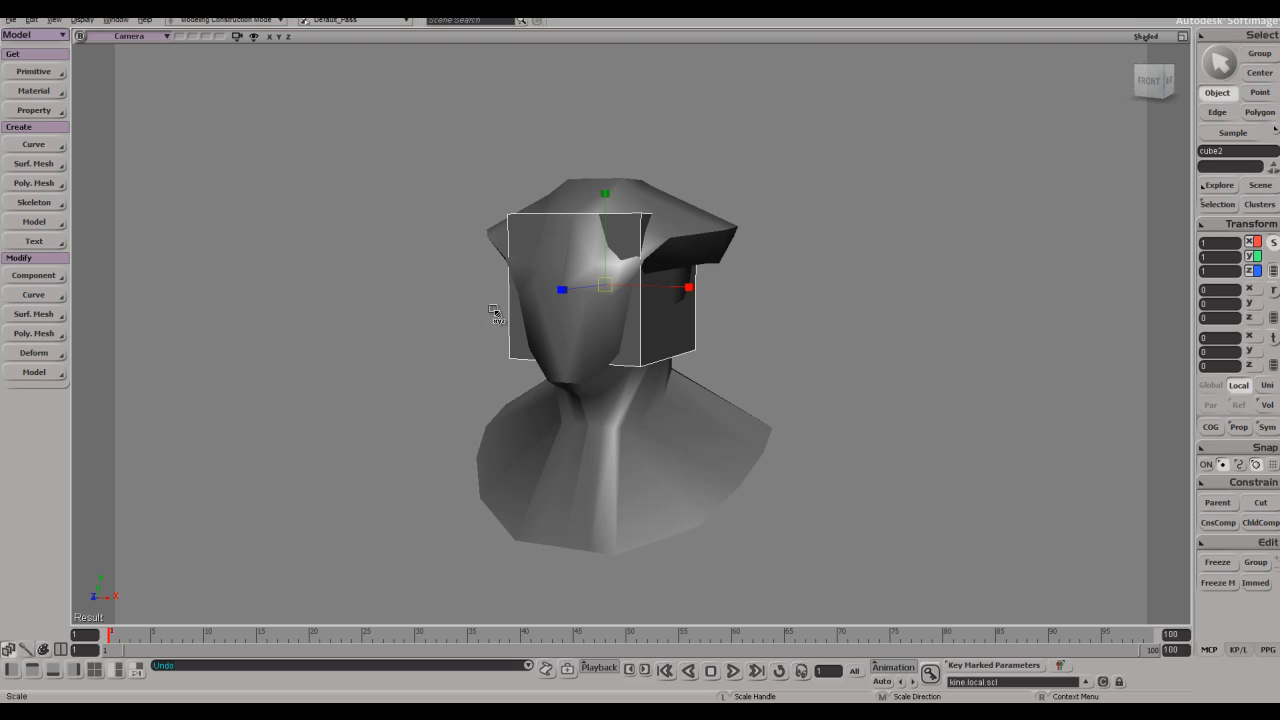
key(ctrl+alt+i)
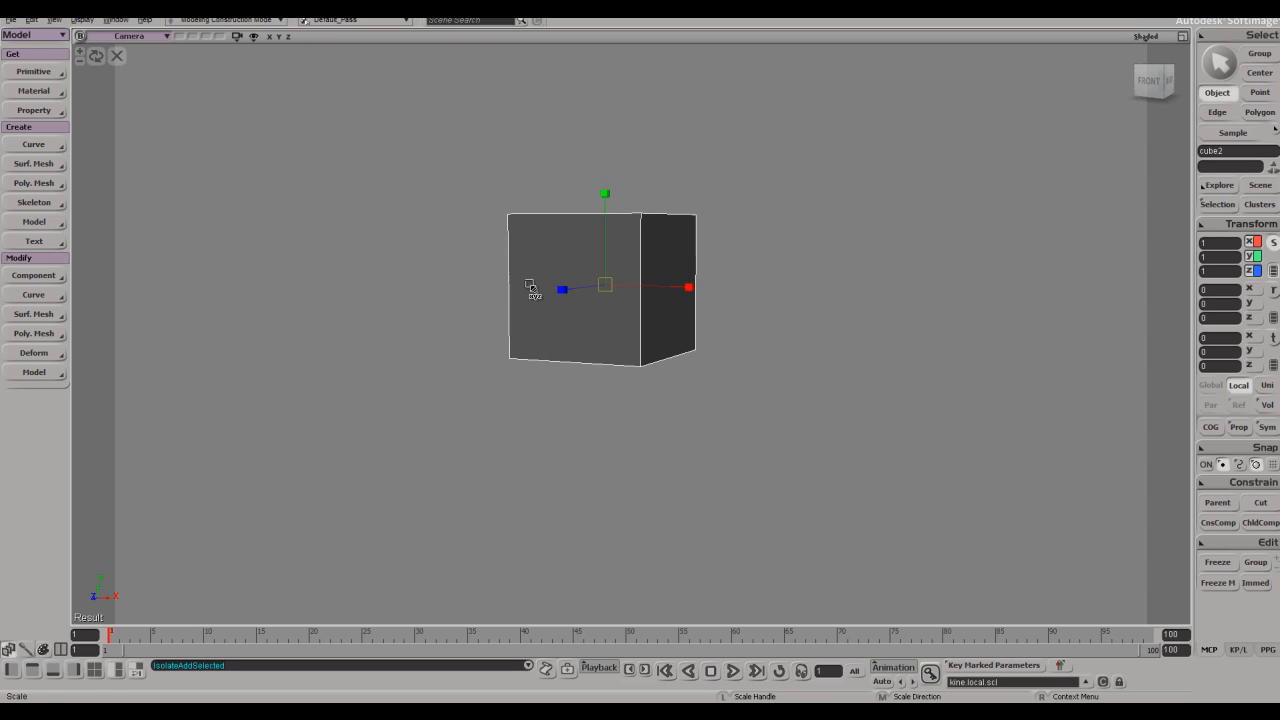
key(s)
mouse_move(563, 346)
right_down()
mouse_move(566, 400)
mouse_move(580, 369)
mouse_move(548, 354)
right_up()
key(space)
click(118, 56)
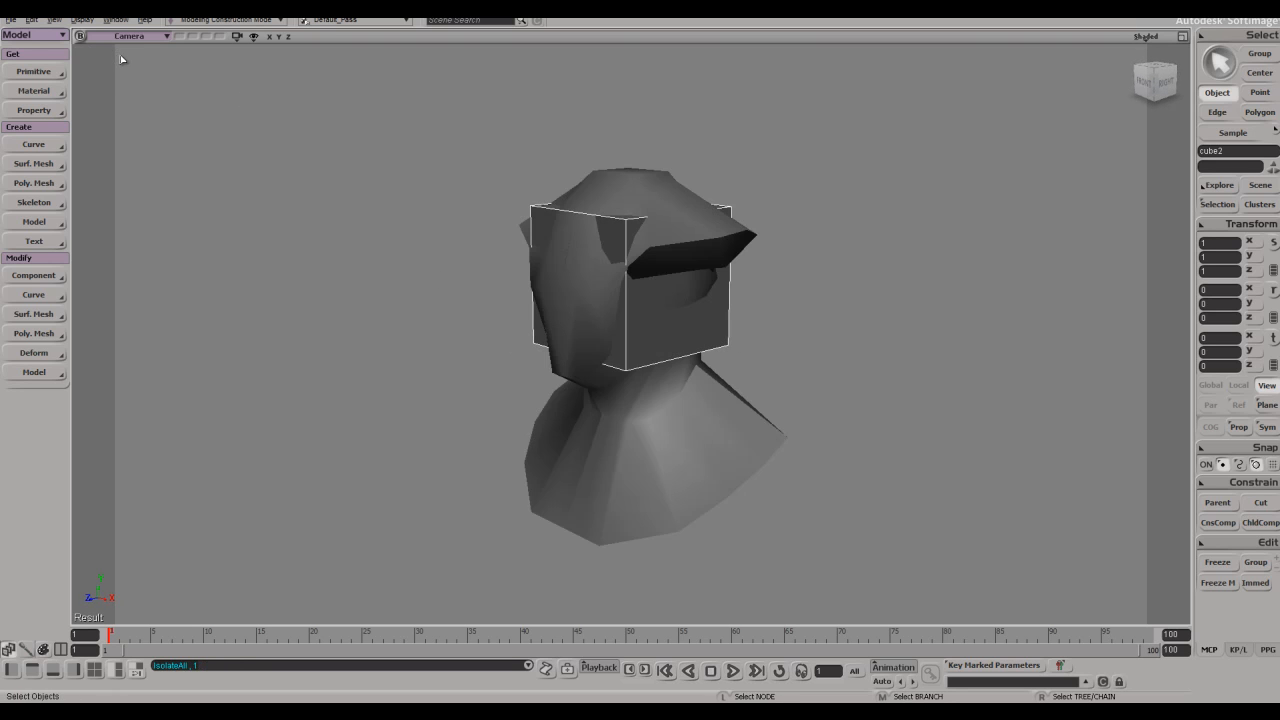
- Toggle the cube's isolation on and off repeatedly, leaving only the cube displayed
key(ctrl+alt+i)
click(116, 60)
key(shift+i)
click(117, 57)
key(shift+i)
click(117, 58)
key(shift+i)
click(117, 57)
key(shift+i)
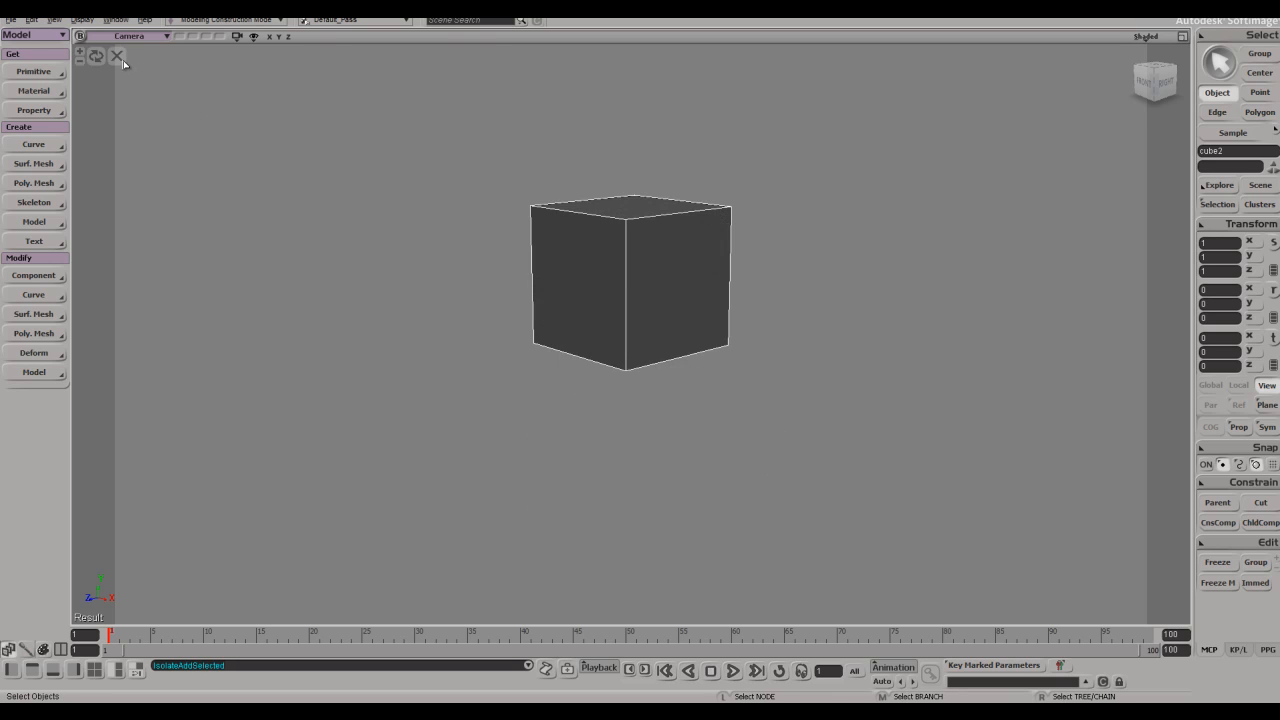
click(117, 57)
key(shift+i)
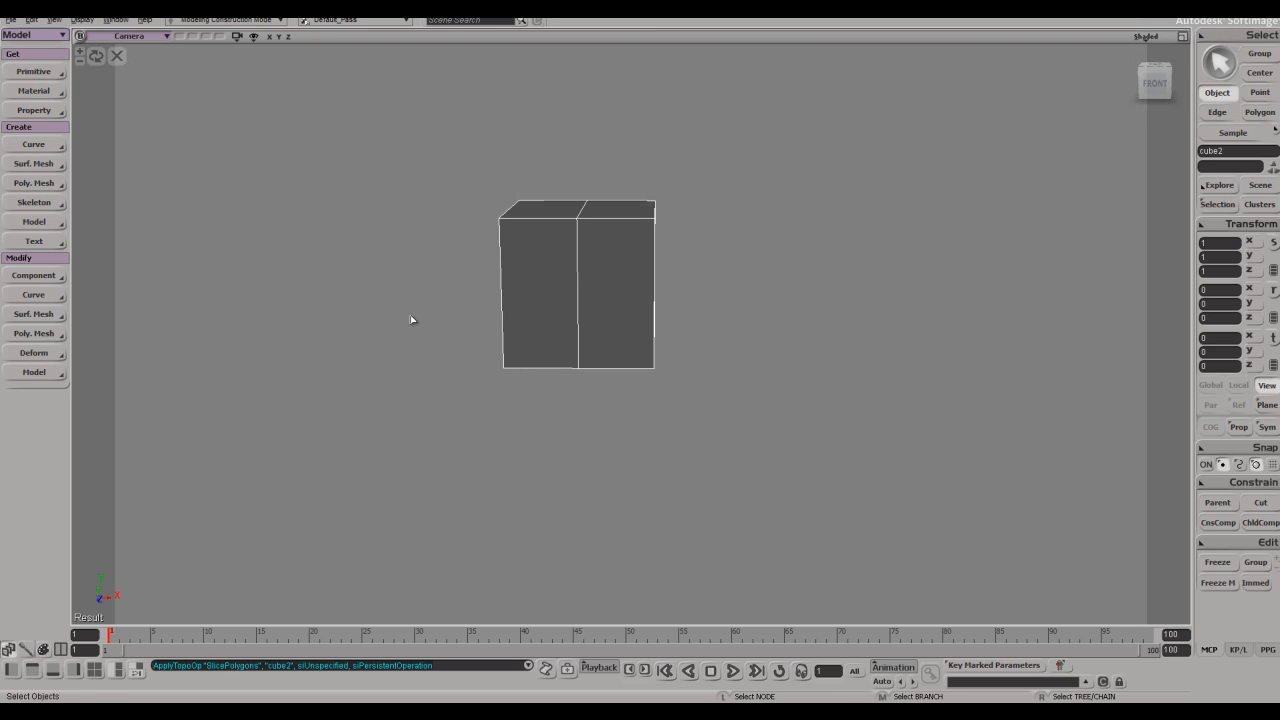
- Slice the cube along the X axis at 50% offset with the Delete Polys Below action
click(204, 402)
key(f)
right_drag(690, 272, 545, 260)
- Split the half cube with a connected vertical edge loop and move it about 1.4 units along Z
key(e)
click(611, 187)
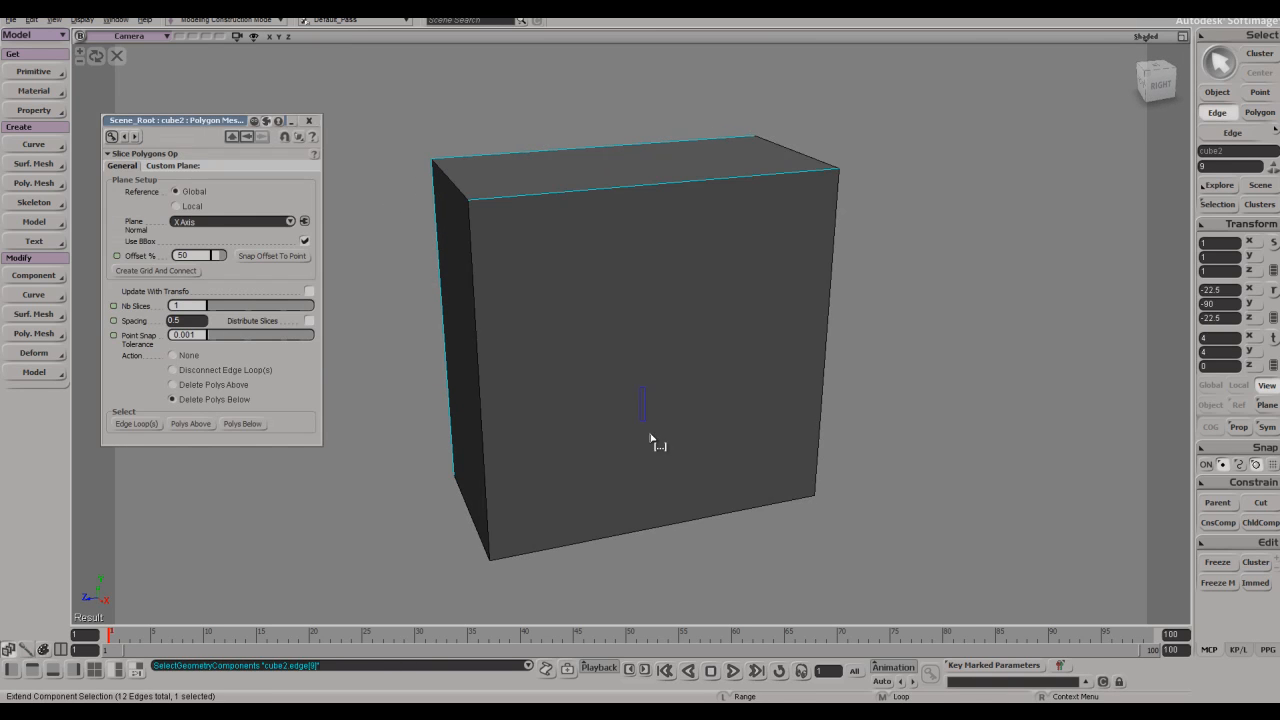
alt+middle_click(690, 519)
key(shift+d)
right_drag(690, 519, 639, 198)
alt+middle_click(659, 352)
scroll(664, 370, down, 3)
key(v)
drag(524, 357, 531, 355)
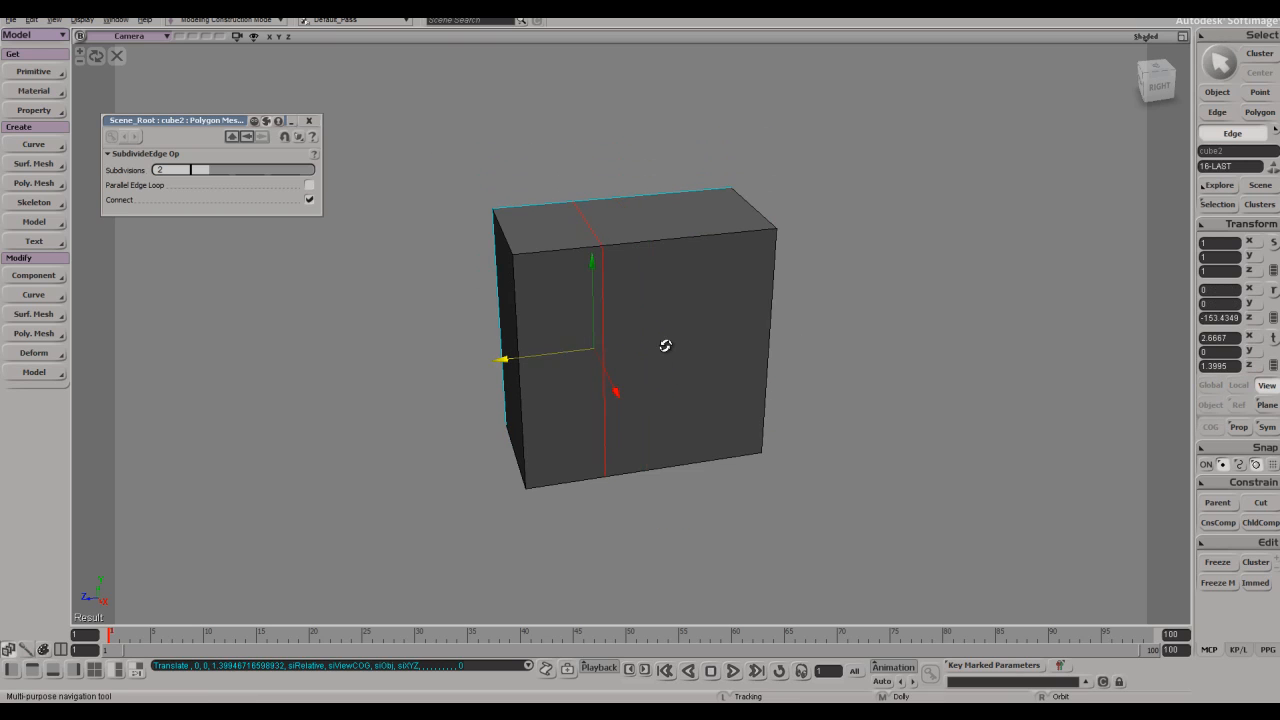
- Select the half cube's vertical edges and split them all with a horizontal edge loop in the lower third
right_drag(666, 346, 550, 360)
key(e)
alt+click(622, 387)
alt+middle_click(559, 376)
key(backslash)
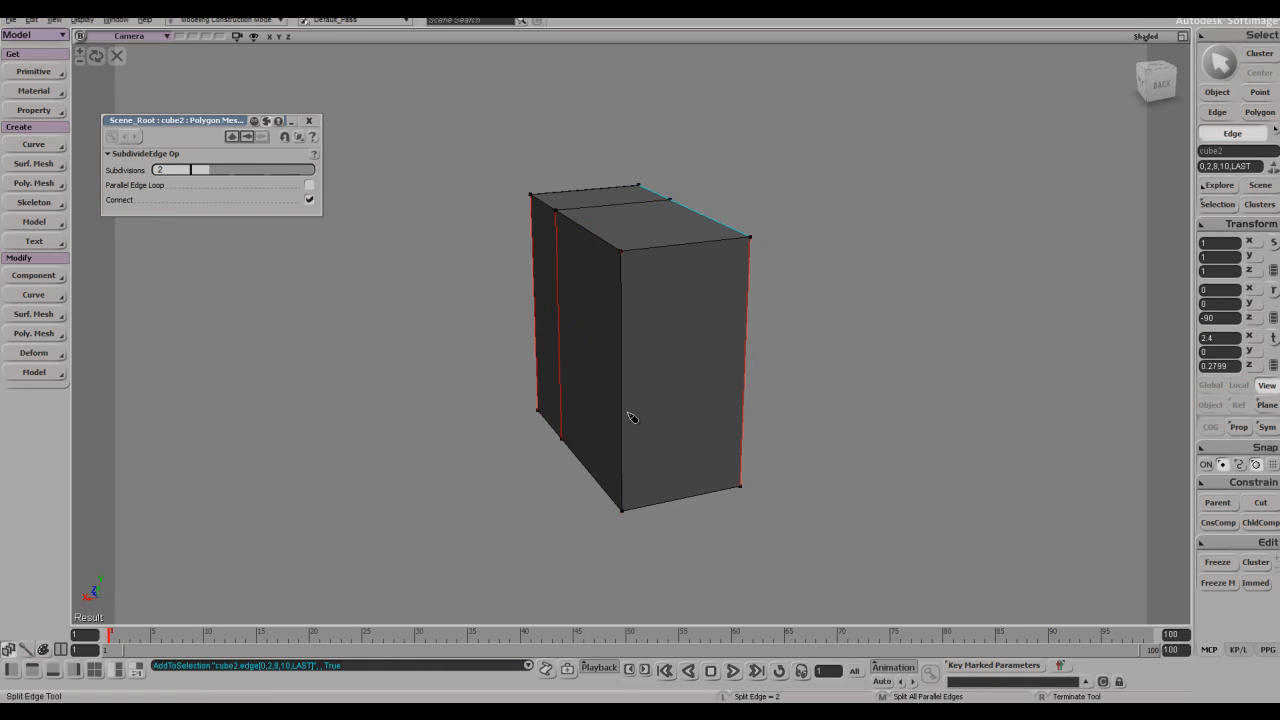
middle_click(622, 412)
right_drag(632, 404, 690, 410)
key(space)
key(u)
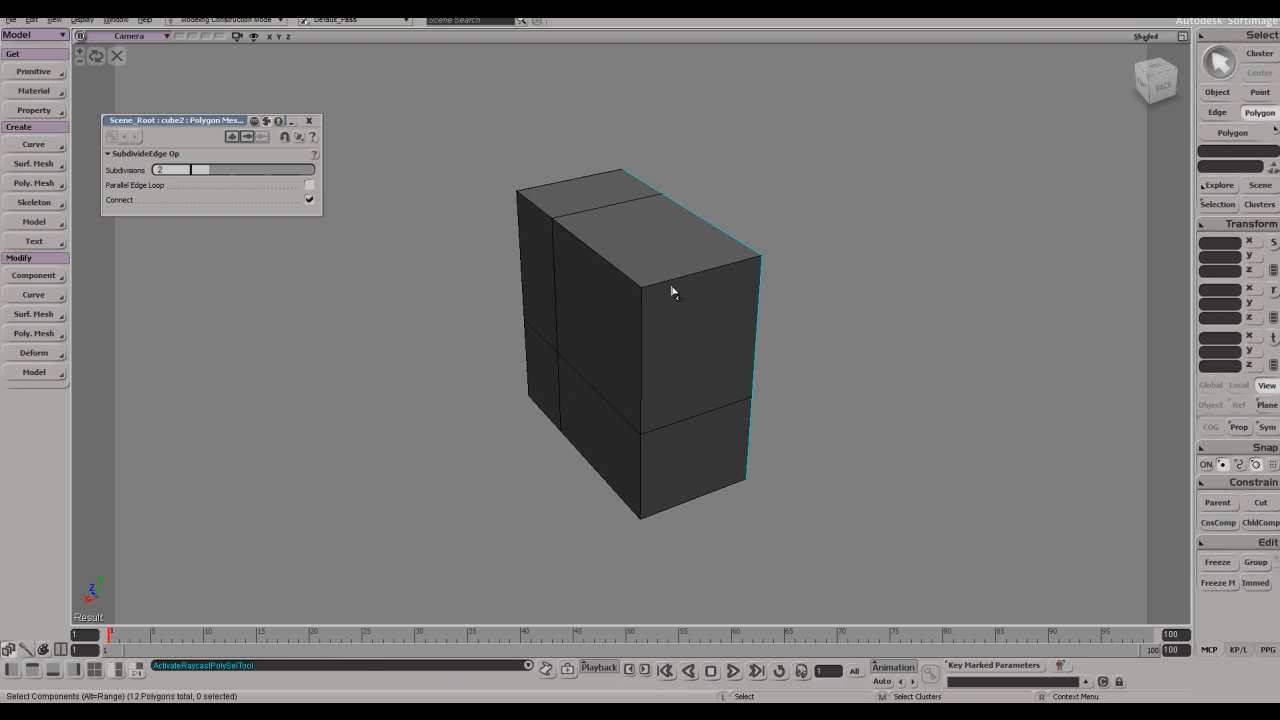
- Delete the polygons of the half cube's larger upper section, leaving an L-shaped block
drag(624, 280, 668, 290)
key(Delete)
key(space)
right_drag(663, 303, 660, 434)
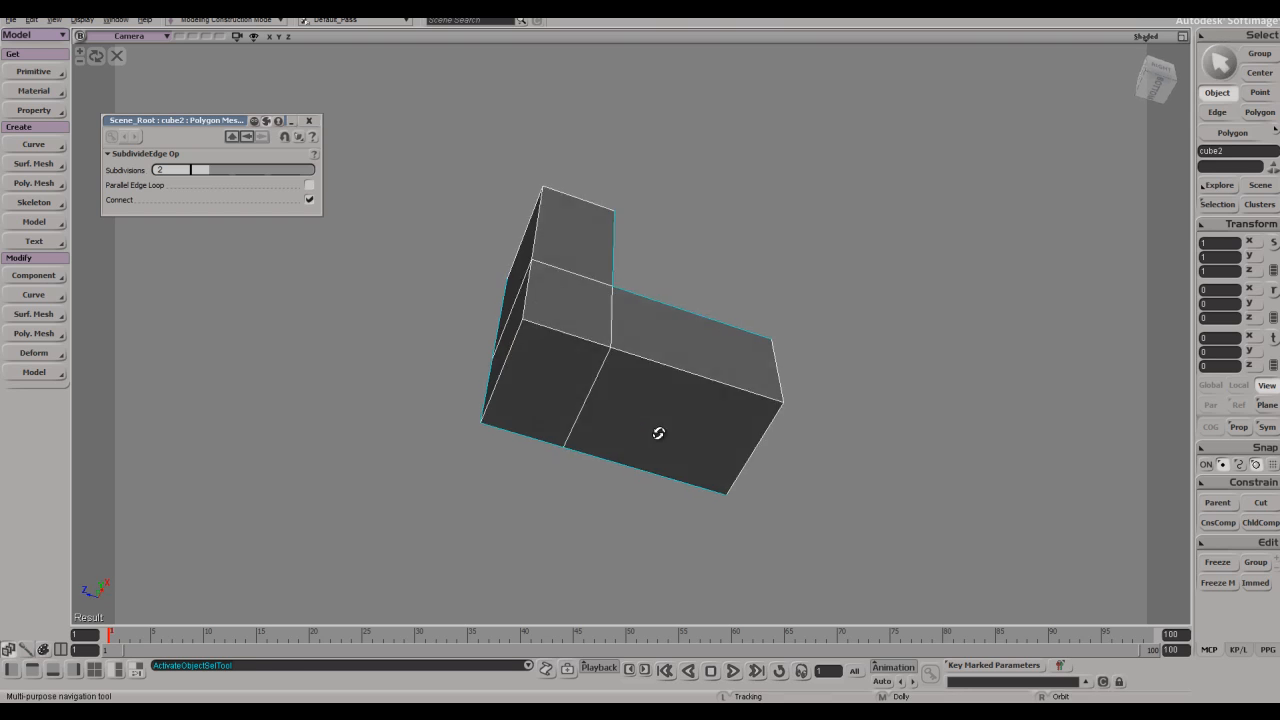
key(u)
click(670, 458)
right_drag(675, 312, 617, 434)
key(Delete)
key(ctrl+z)
- Extrude a border edge of the L-shaped block across its notch and weld the new points to close the opening
key(e)
click(608, 389)
key(ctrl+d)
key(v)
drag(494, 371, 602, 350)
key(space)
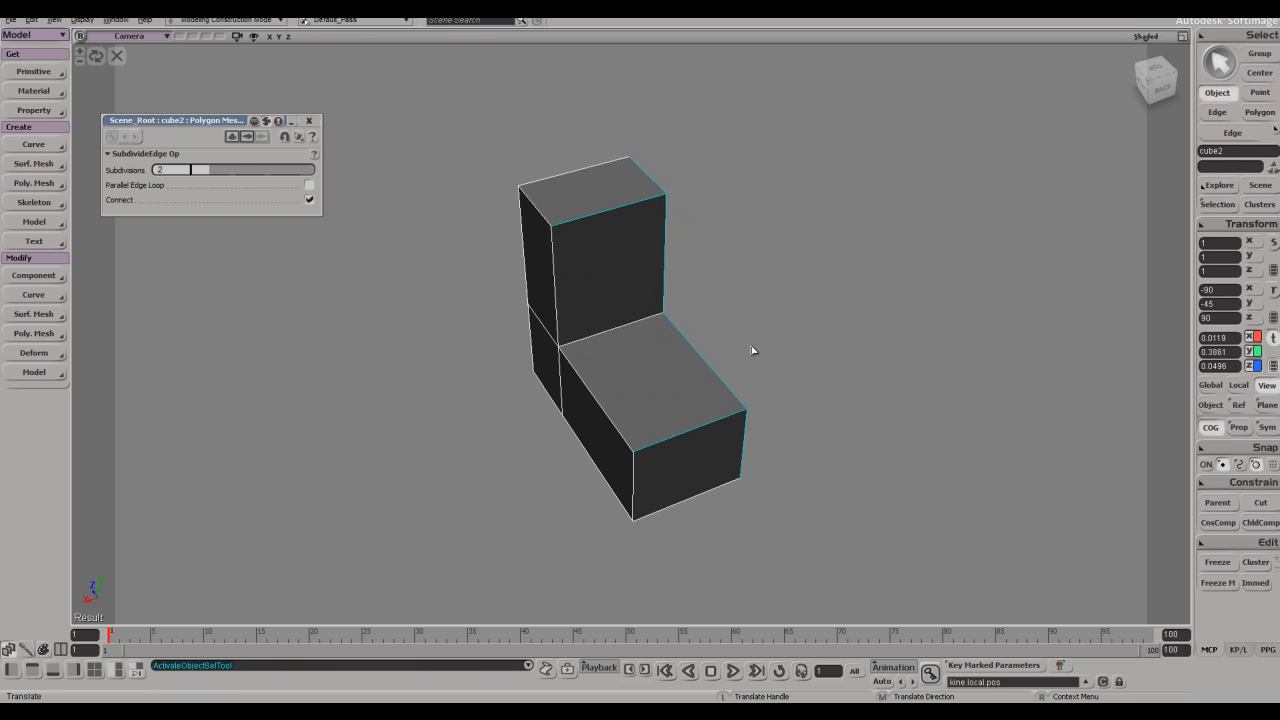
key(m)
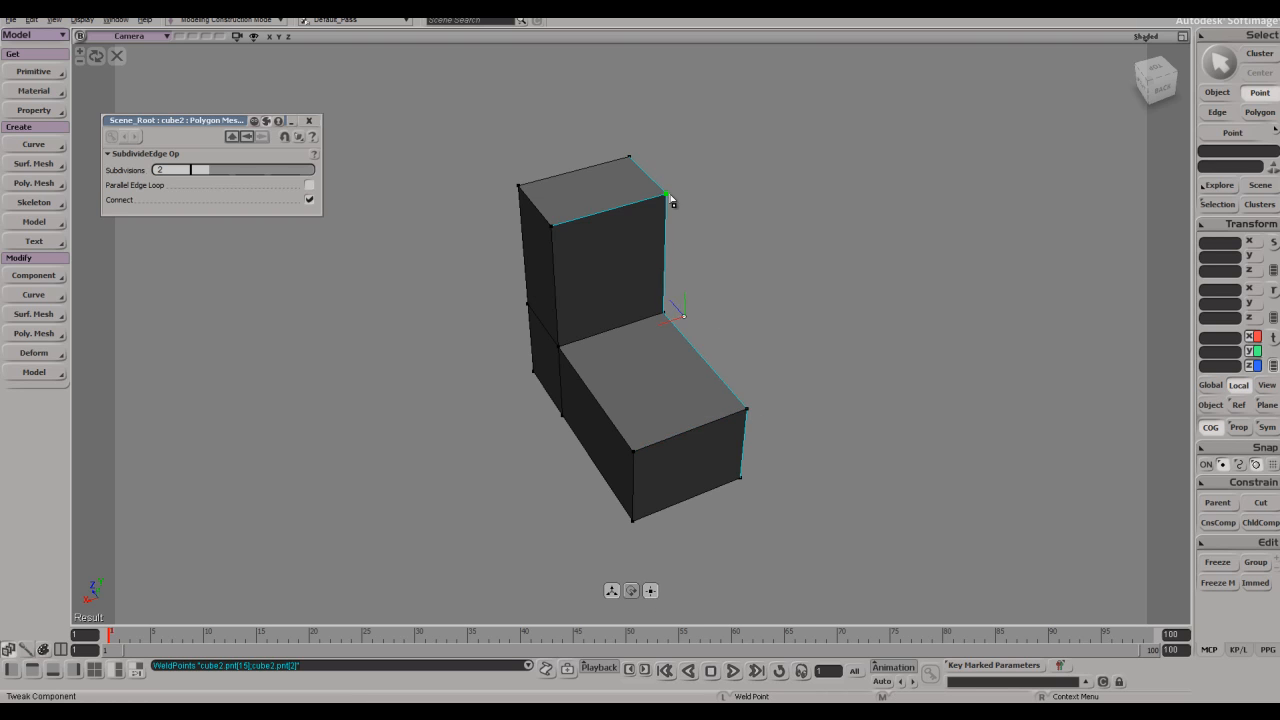
drag(634, 517, 634, 453)
key(s)
right_drag(638, 452, 789, 380)
key(ctrl+z)
key(s)
right_drag(923, 342, 871, 374)
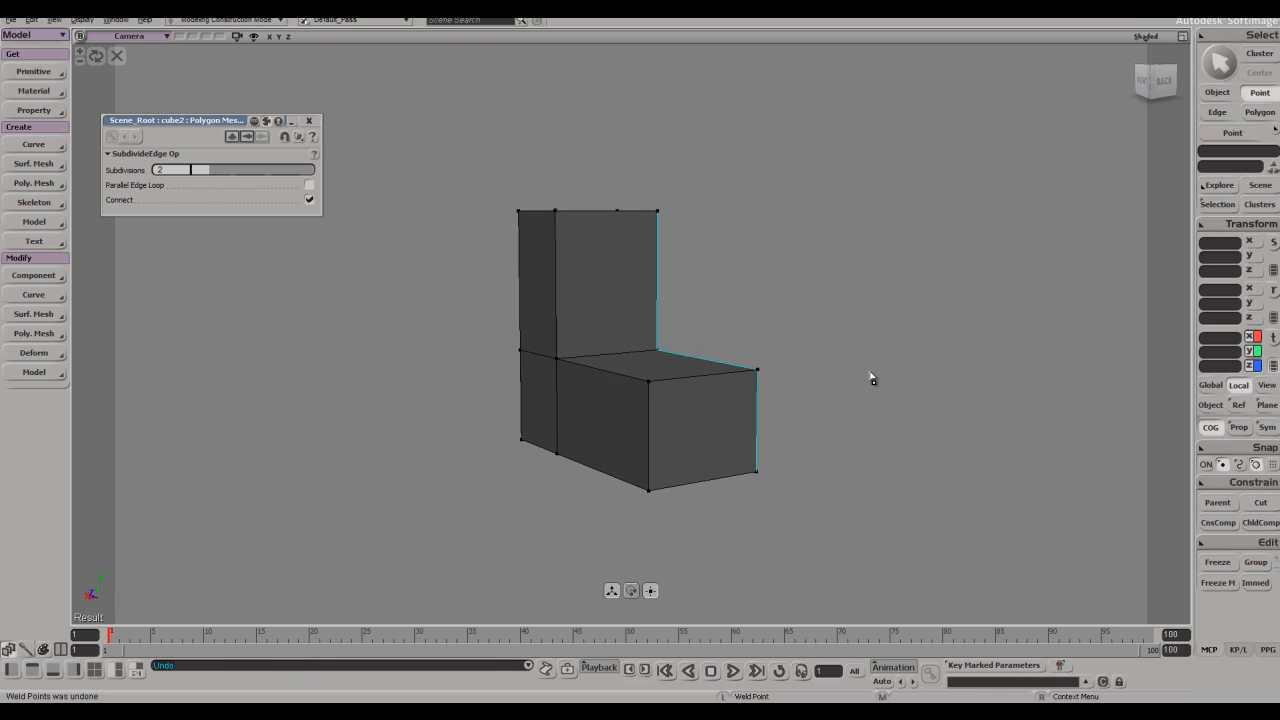
- Weld the L-shaped block's rear mid-height points and underside split point onto its bottom rear corners to form a mitred heel
key(space)
key(m)
right_drag(723, 396, 603, 366)
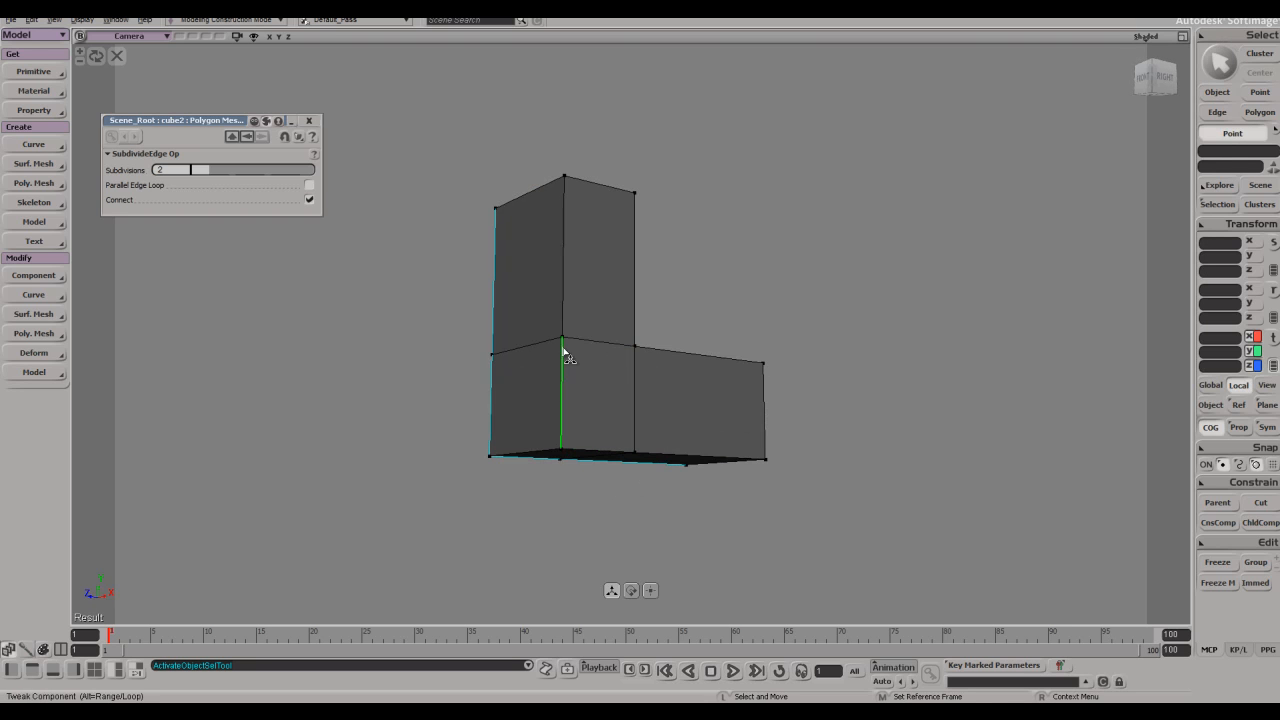
middle_drag(560, 414, 560, 459)
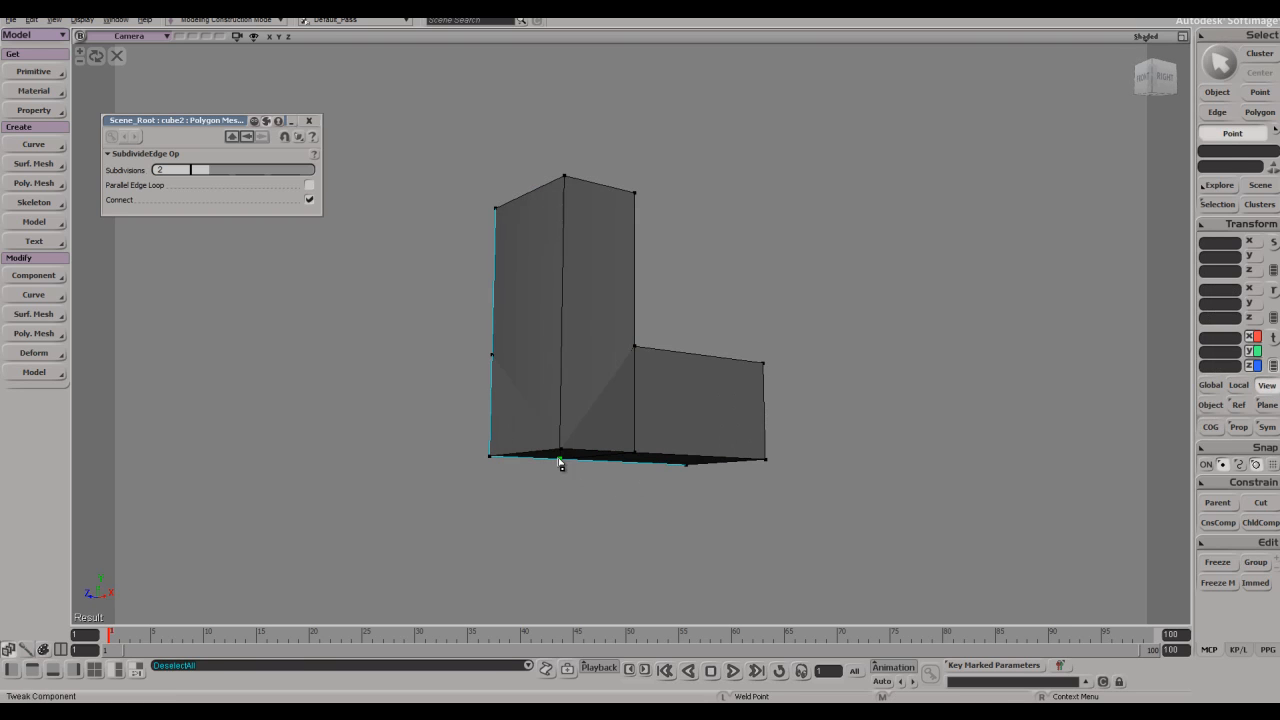
key(ctrl+z)
right_drag(566, 411, 543, 349)
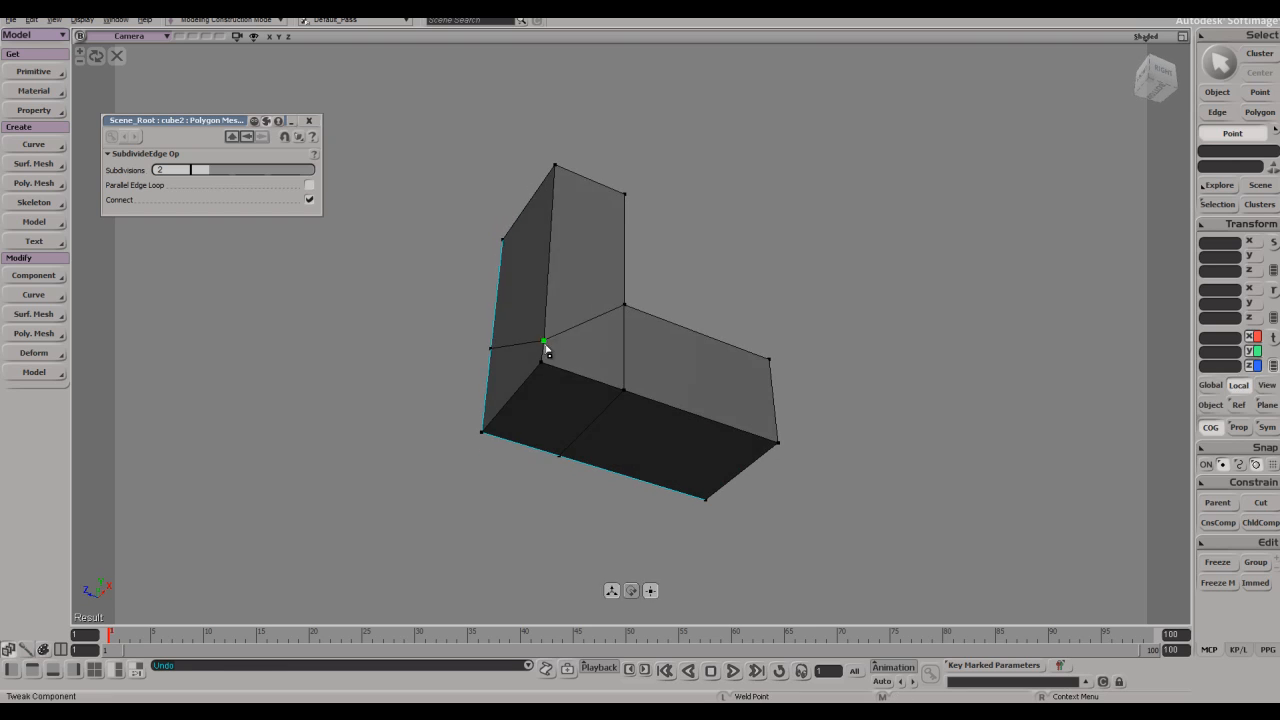
drag(559, 455, 484, 432)
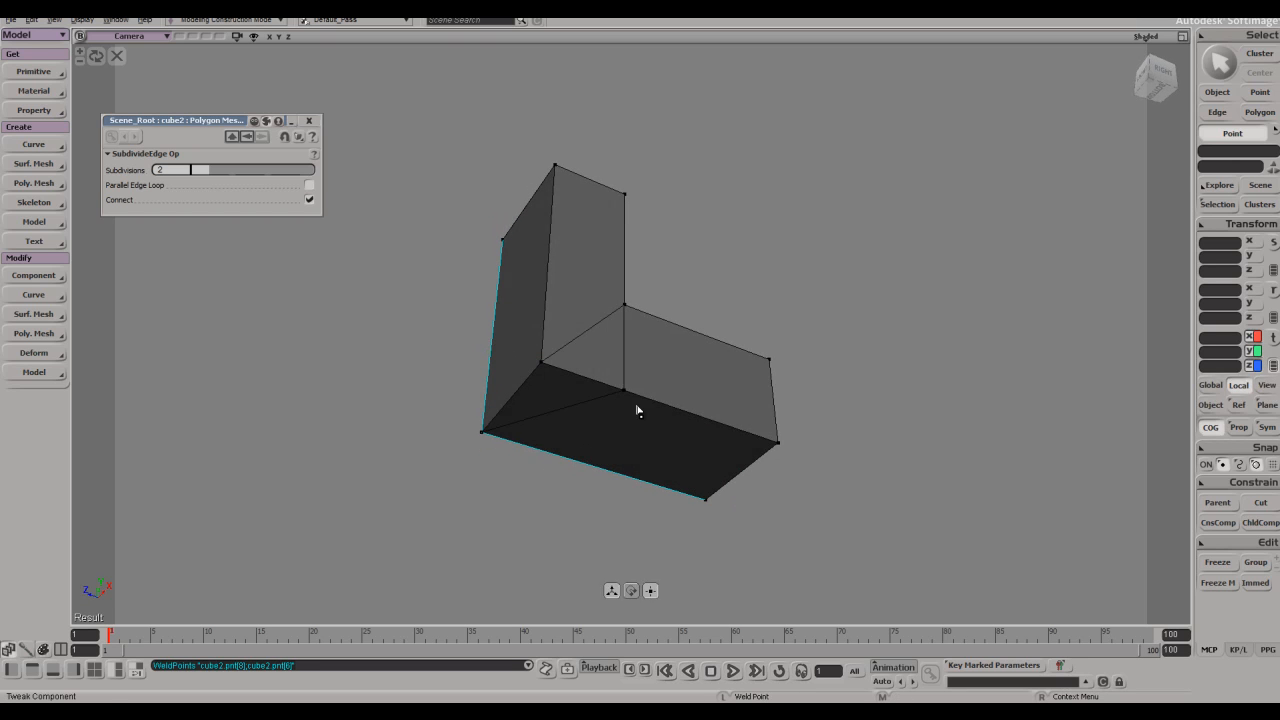
- Symmetrize the L-shaped block's polygons across the X axis and compare the shape with the concept2 picture in Windows Photo Viewer
right_drag(632, 591, 692, 372)
key(space)
key(x)
key(alt+Tab)
click(890, 345)
right_drag(794, 354, 746, 334)
drag(569, 321, 630, 325)
key(ctrl+z)
right_drag(691, 337, 707, 251)
key(alt+Tab)
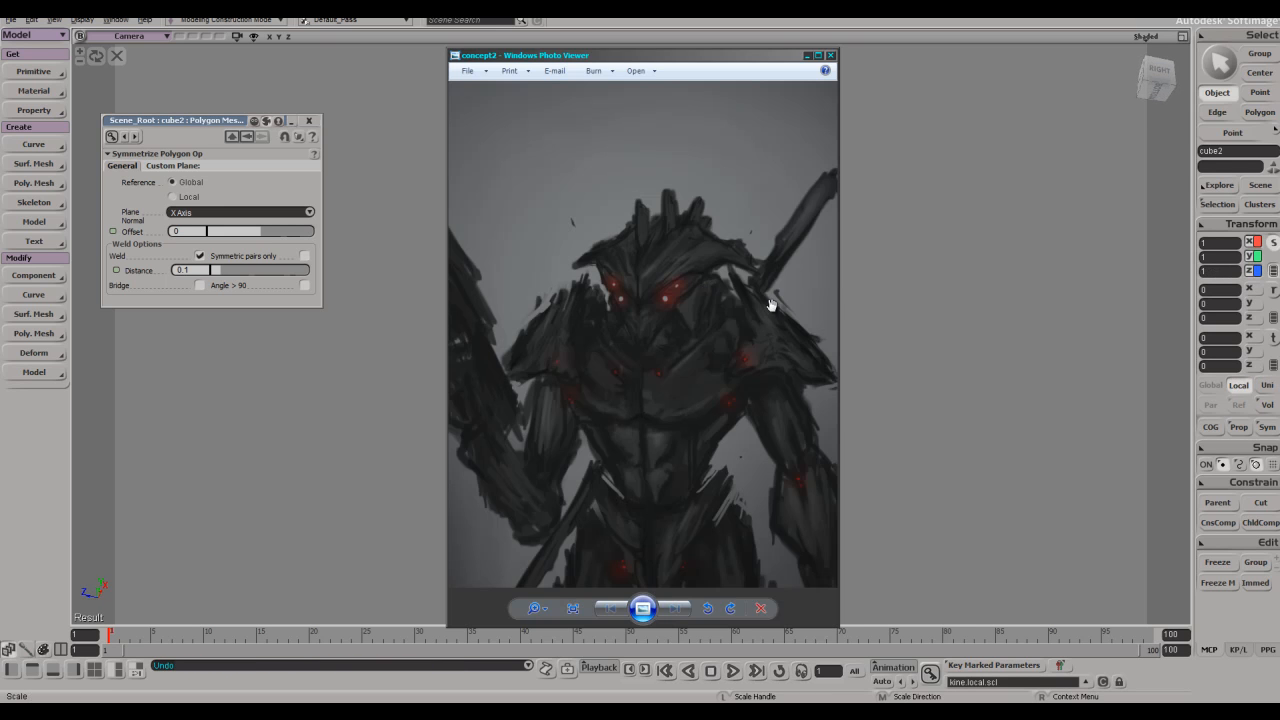
key(alt+Tab)
- Split all parallel edges of the block's horizontal arm with a loop across its middle
right_drag(657, 392, 646, 378)
key(backslash)
middle_click(662, 382)
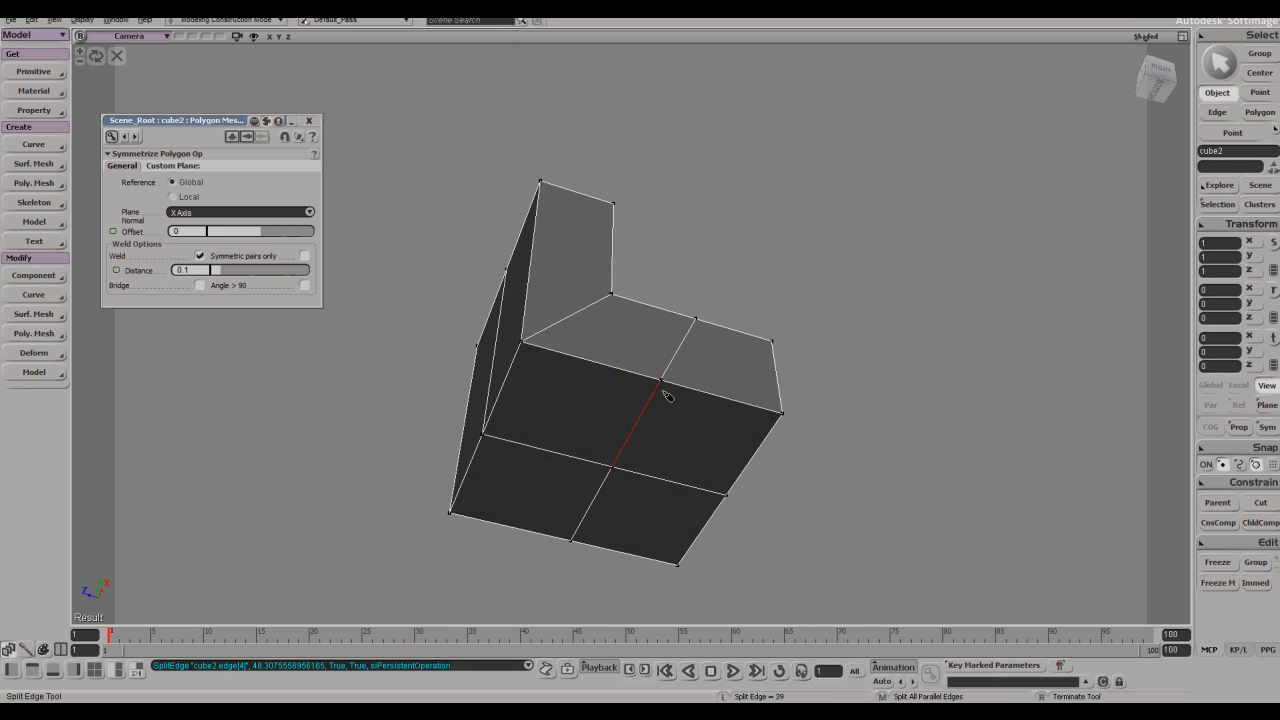
- Extrude the two underside polygons beneath the upright about 4.27 units down along Y and scale their end narrower along Z
key(u)
drag(572, 425, 580, 475)
key(ctrl+d)
right_drag(634, 420, 628, 411)
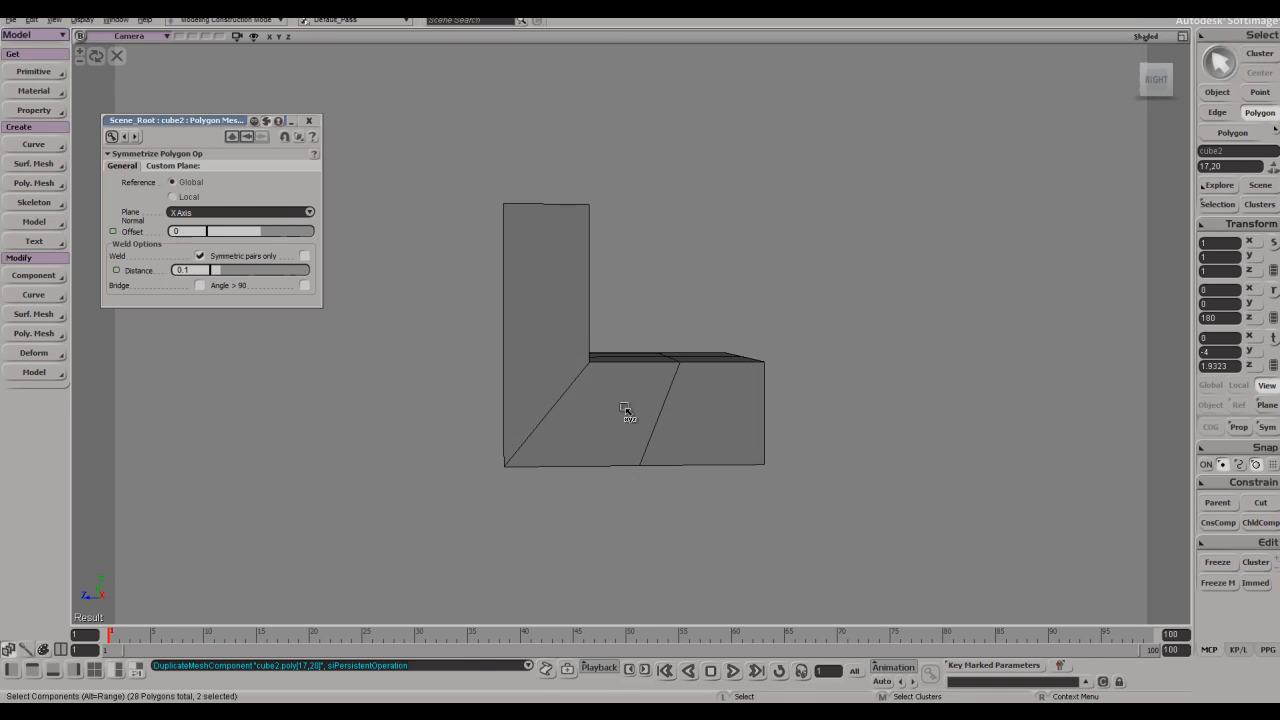
key(v)
drag(572, 357, 572, 486)
key(x)
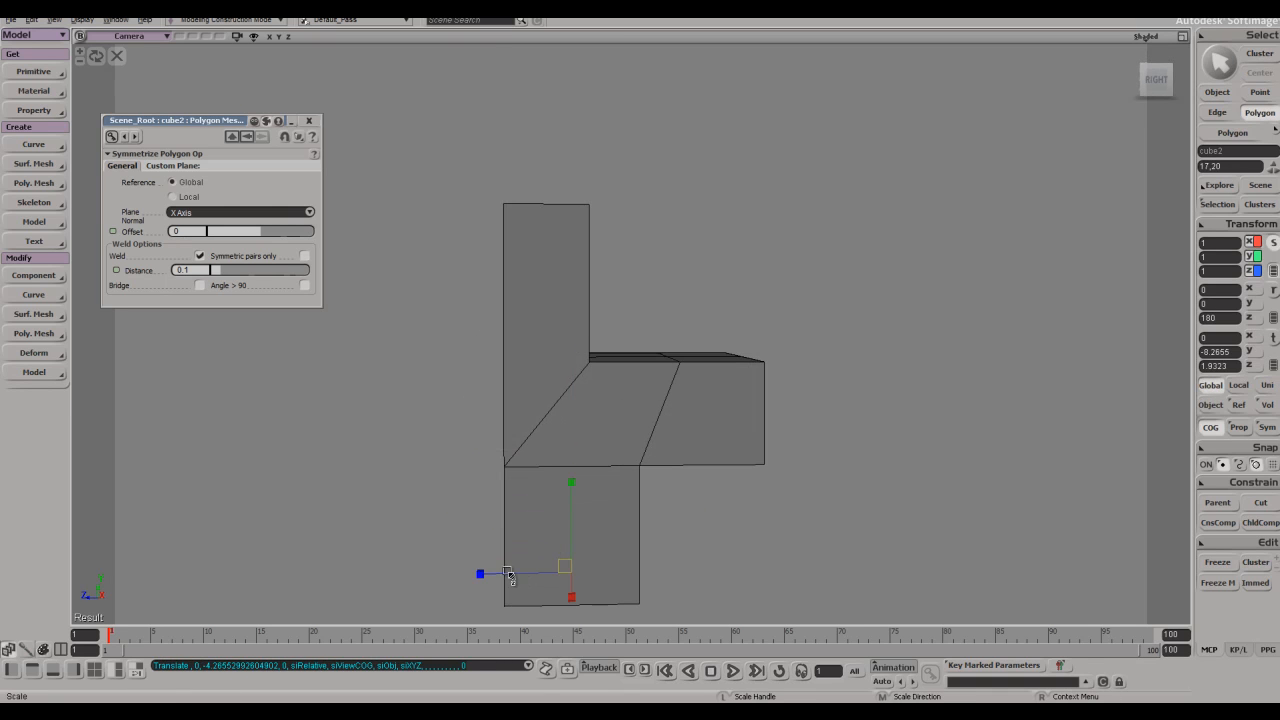
drag(509, 575, 599, 574)
key(s)
right_drag(648, 312, 620, 323)
- Select the upright's top polygons and move them along Z towards the horizontal arm
key(e)
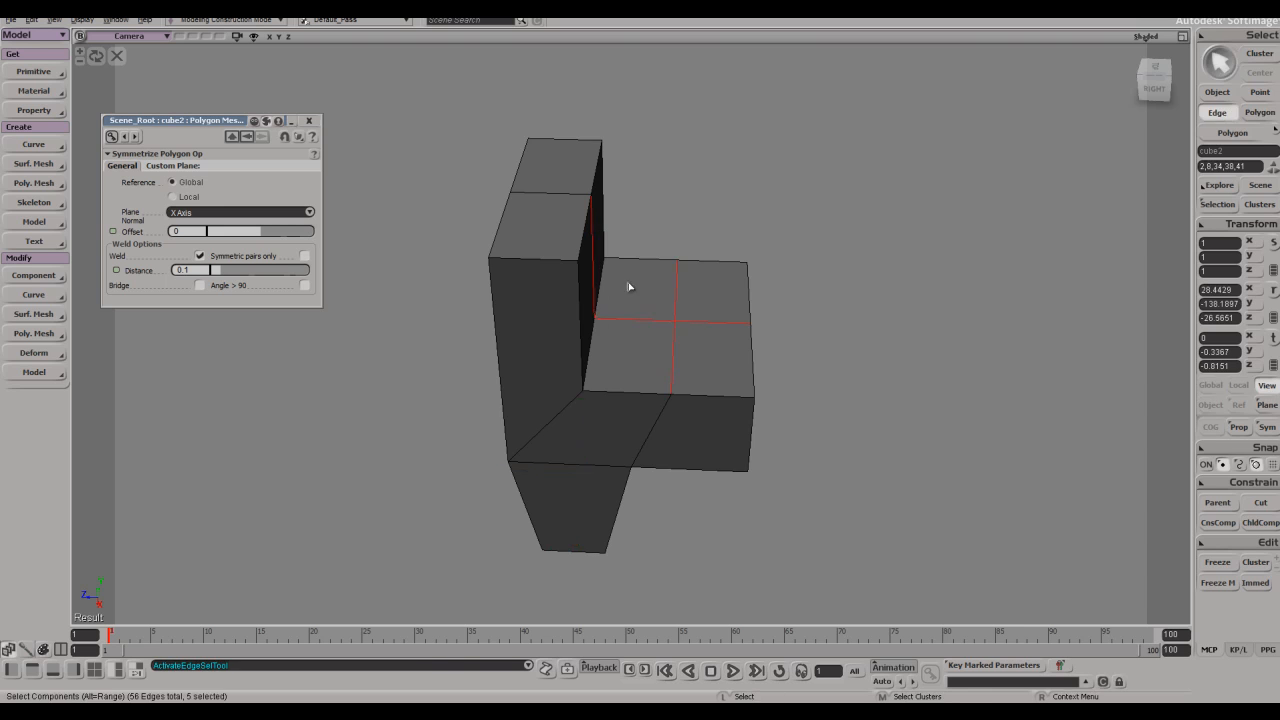
key(s)
right_drag(632, 268, 591, 275)
key(u)
drag(643, 247, 622, 253)
key(s)
right_drag(622, 253, 668, 272)
key(v)
drag(537, 256, 578, 260)
key(i)
drag(600, 182, 589, 209)
- Scale the upright's top polygons thinner and adjust their position to taper the upright
key(u)
key(s)
right_drag(589, 209, 600, 186)
key(x)
drag(465, 210, 572, 220)
key(v)
key(s)
right_drag(565, 220, 680, 216)
key(space)
key(s)
scroll(738, 305, down, 5)
right_drag(745, 308, 728, 330)
- Check the block against the concept2 picture and bring the hidden head and collar back into display
key(alt+Tab)
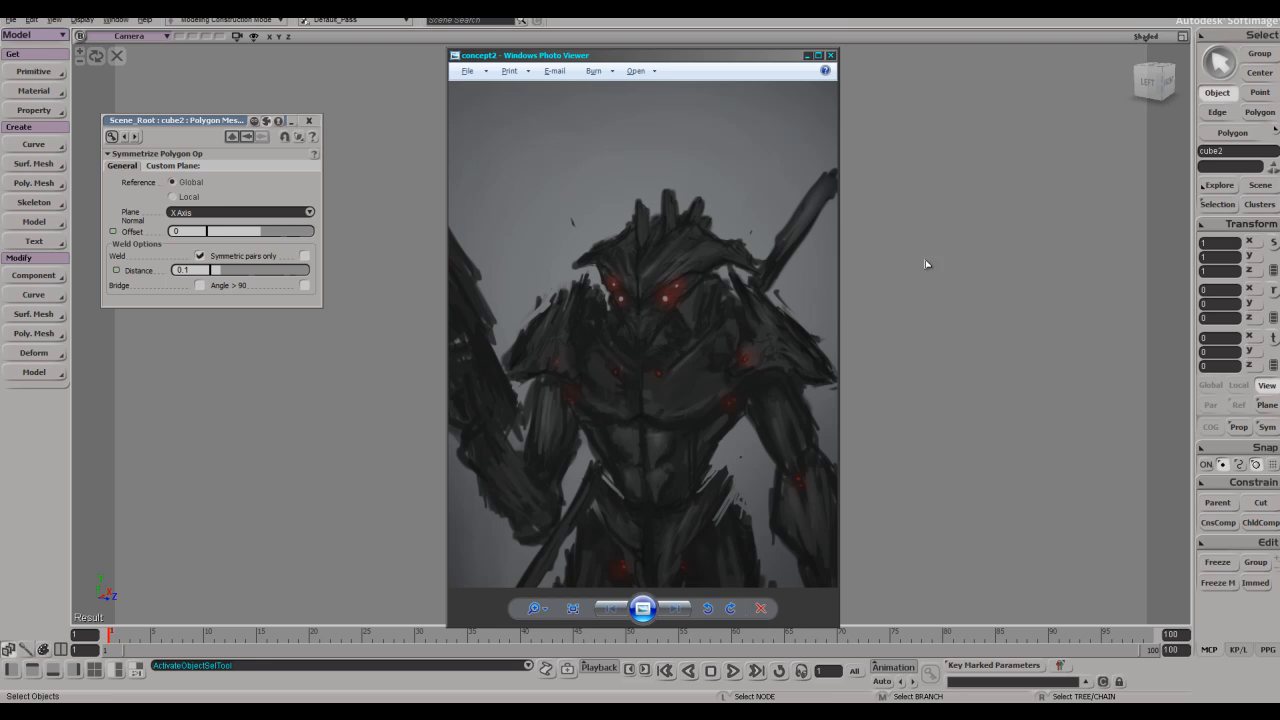
key(alt+Tab)
key(s)
right_drag(908, 263, 914, 254)
right_drag(697, 251, 810, 257)
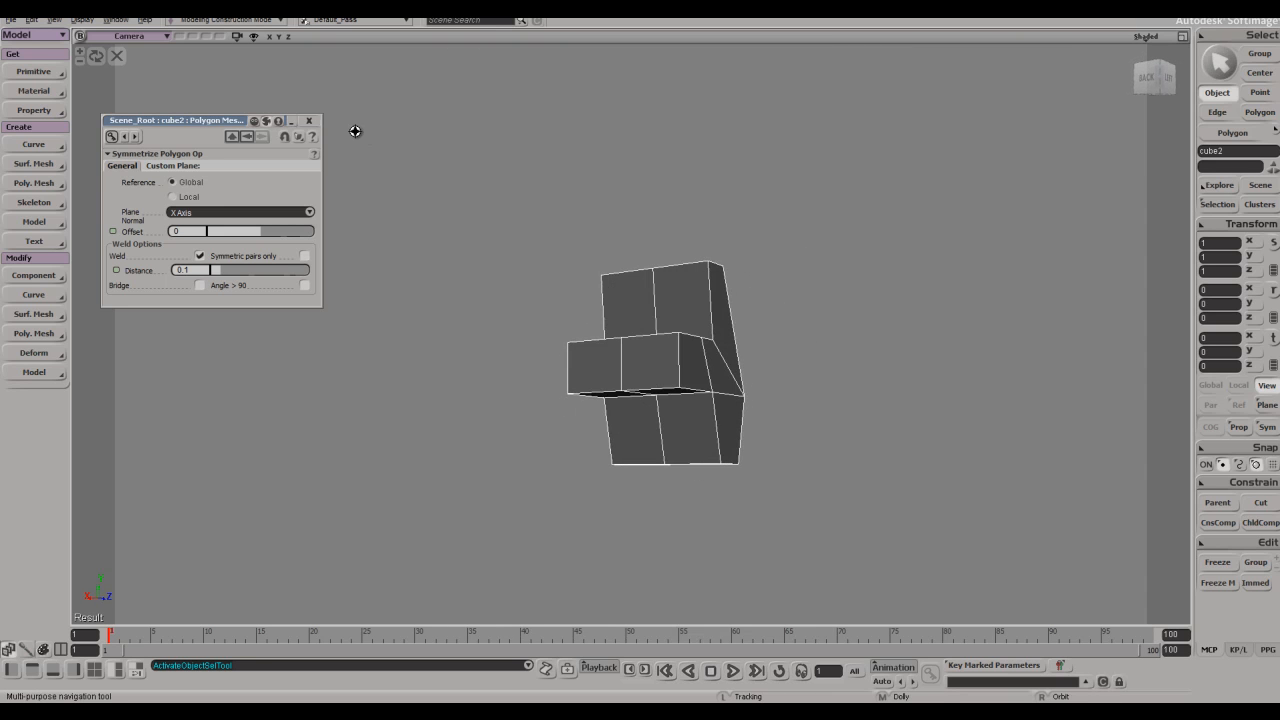
click(116, 60)
key(s)
right_drag(610, 125, 375, 180)
- Move the block beside the collar to about X 9.31, Y -5.39 and rotate it 90 degrees about Y
key(v)
drag(697, 337, 850, 352)
key(c)
key(v)
drag(747, 248, 773, 338)
key(s)
right_drag(773, 350, 731, 430)
key(c)
drag(765, 472, 952, 409)
key(s)
right_drag(952, 409, 894, 394)
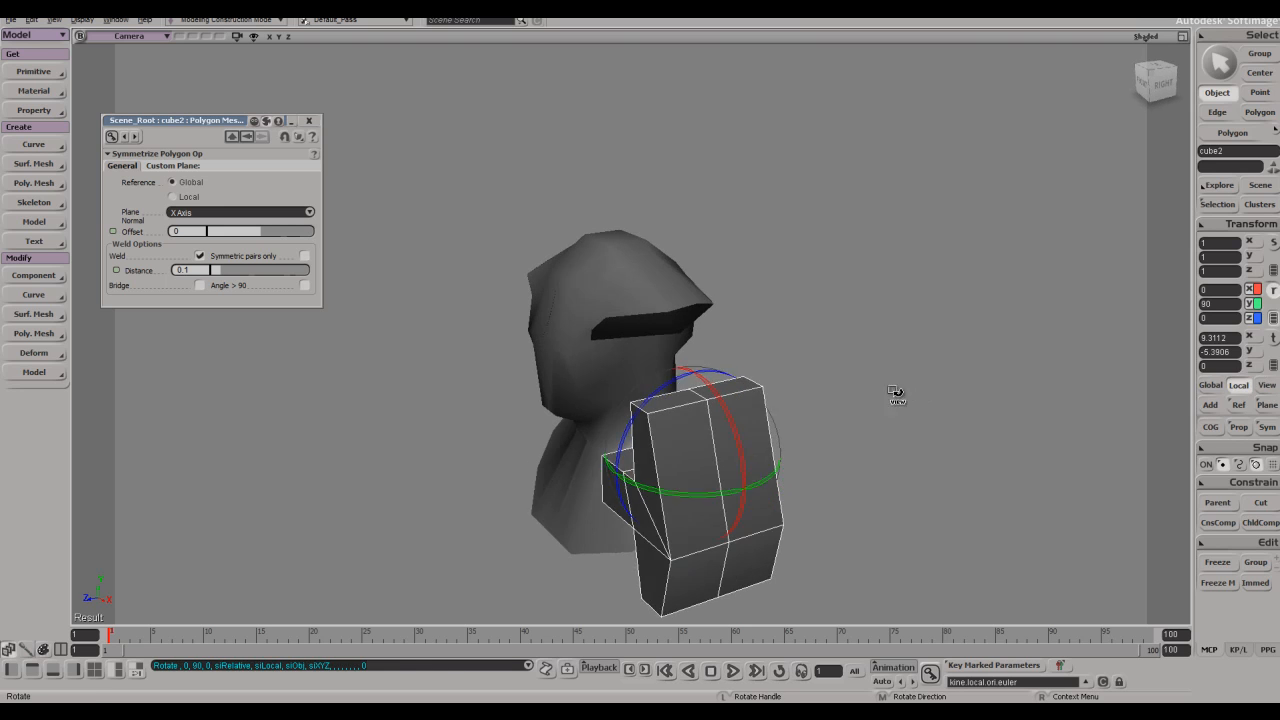
- Move the shoulder block to about Z -3.5 and scale it uniformly to about 0.91
key(v)
drag(614, 479, 661, 468)
key(x)
drag(885, 362, 850, 359)
key(s)
right_drag(850, 359, 901, 326)
key(space)
mouse_move(933, 327)
mouse_down()
mouse_move(957, 317)
mouse_move(936, 335)
mouse_up()
click(782, 423)
key(x)
key(s)
right_drag(935, 335, 912, 368)
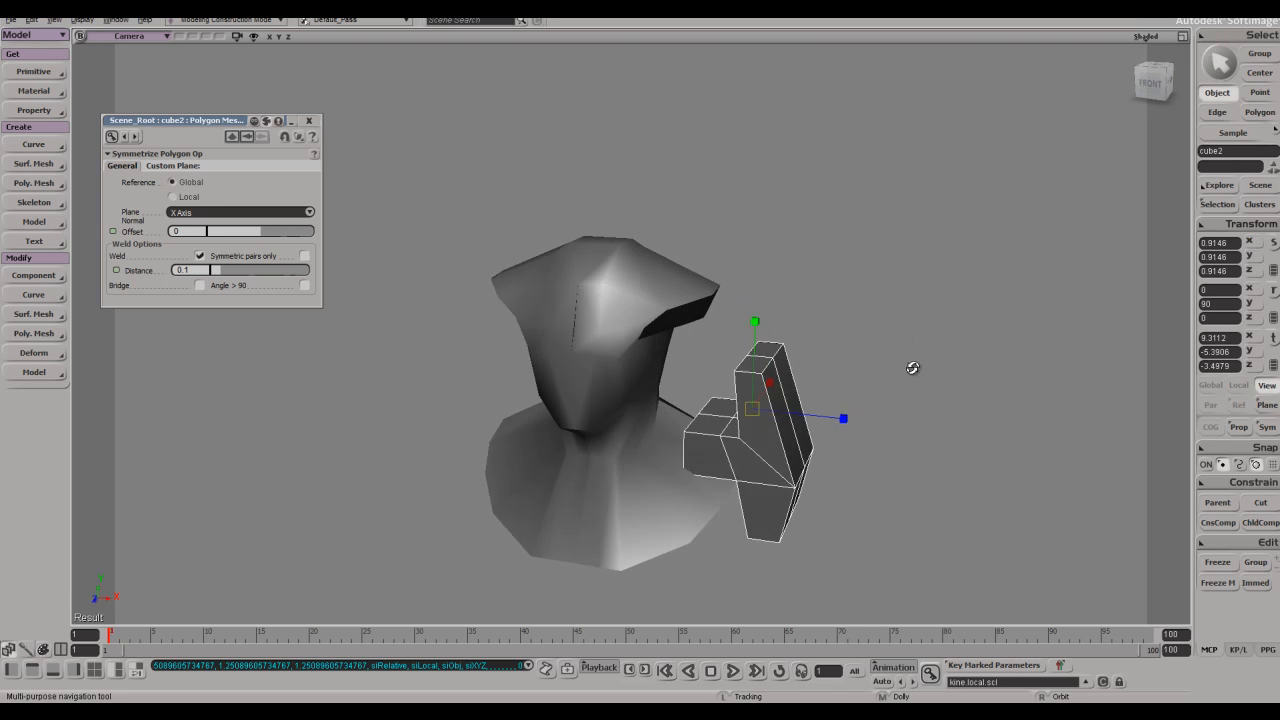
- Shift the shoulder block to about X 8.72 and, guided by the concept2 picture, rotate it about -28 degrees around local X
key(v)
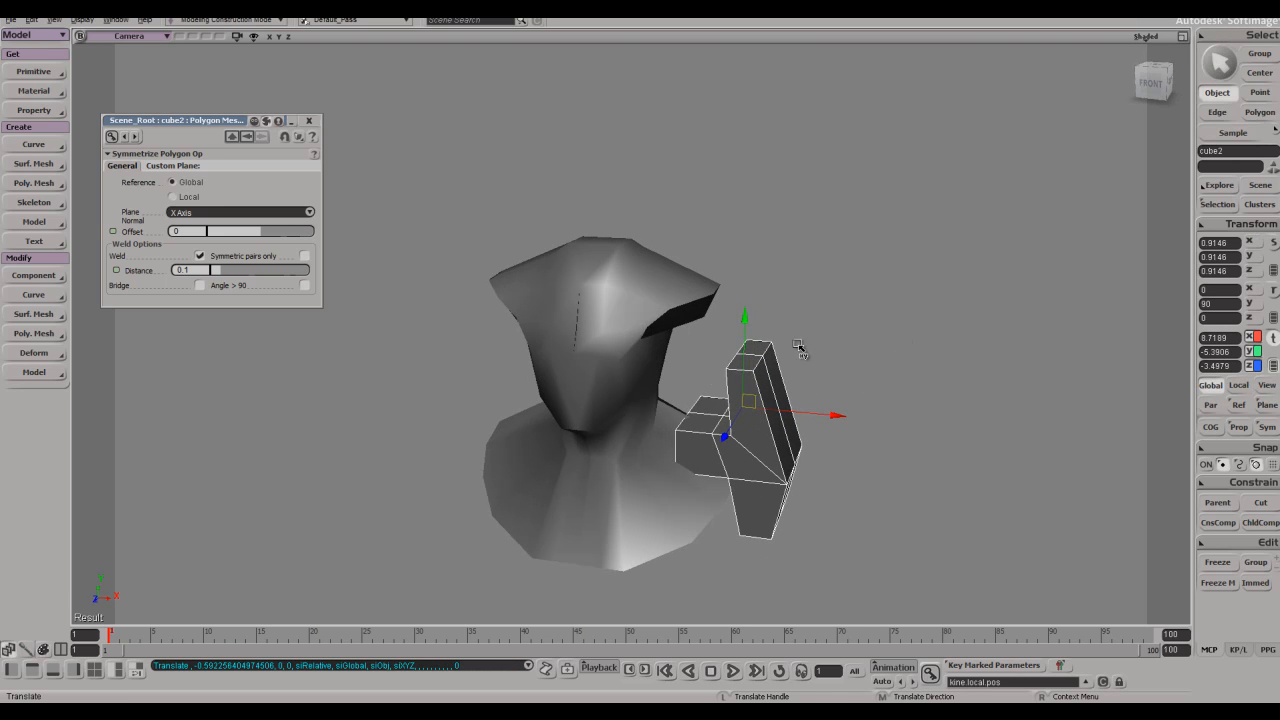
key(alt+Tab)
key(alt+Tab)
key(c)
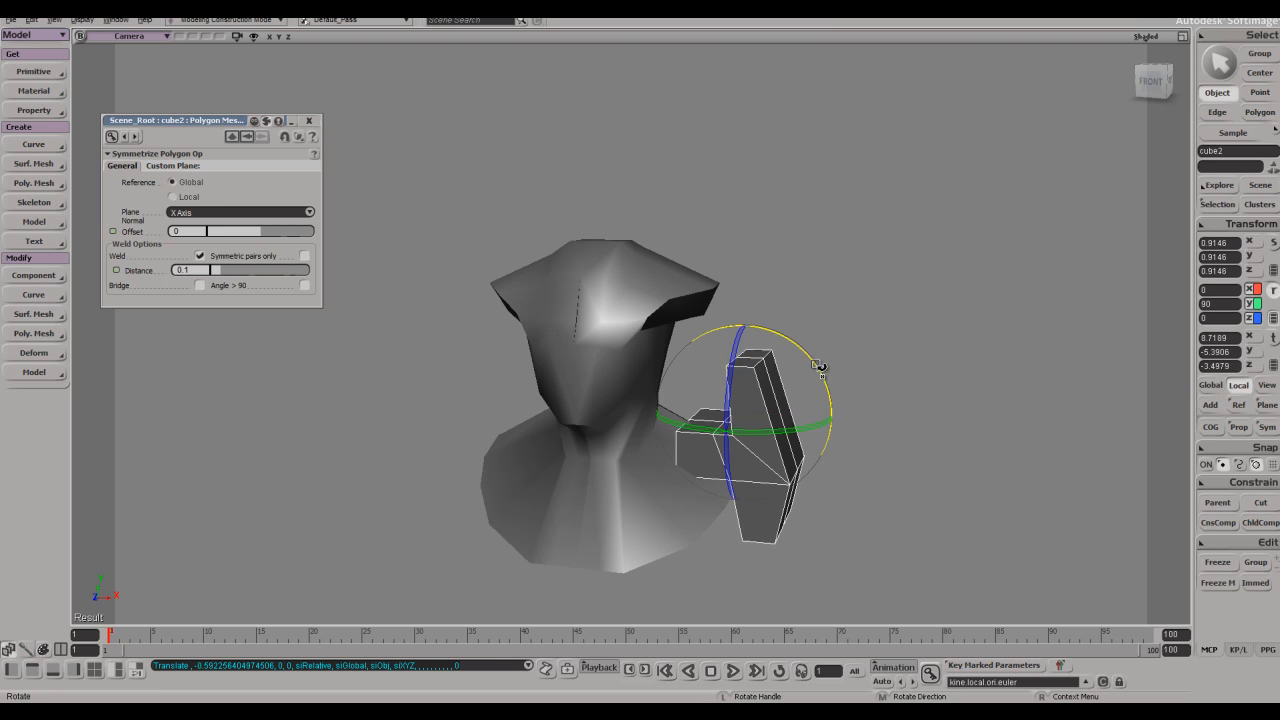
drag(762, 351, 752, 346)
- Reposition the tilted shoulder block to about X 8.36, Y -6.25 while comparing it with the concept2 picture
key(v)
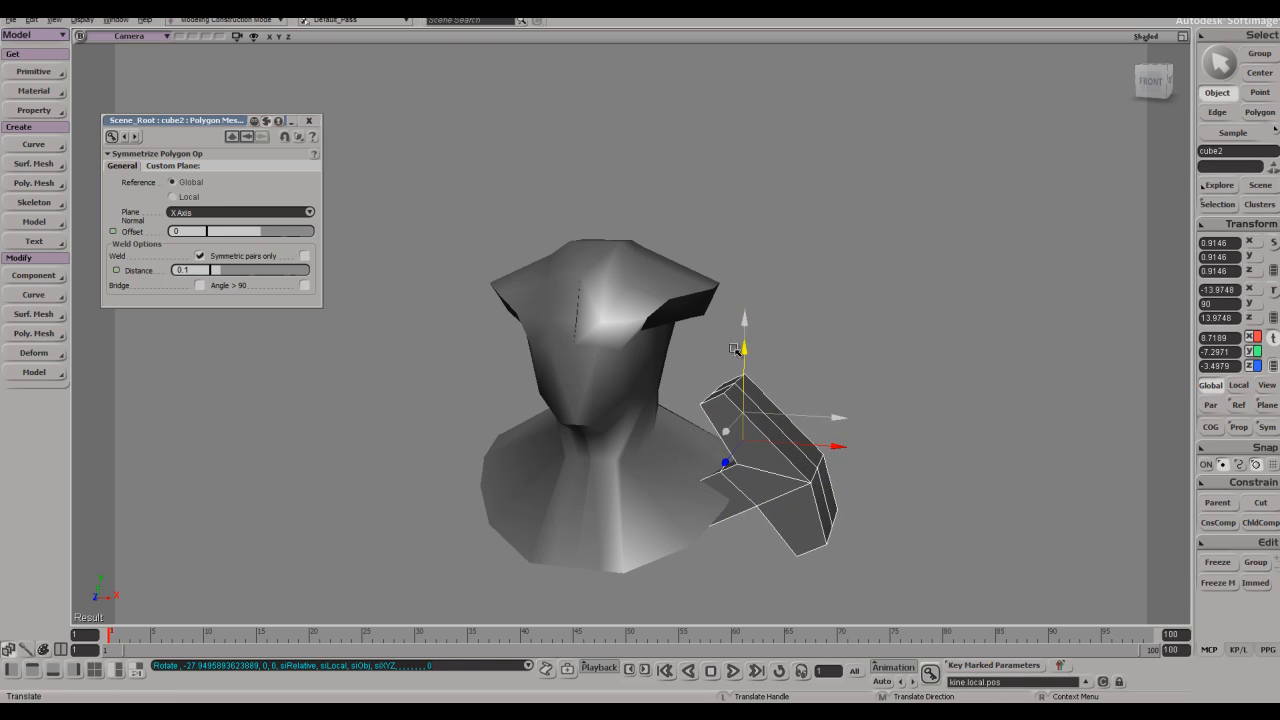
drag(851, 433, 844, 433)
key(s)
right_drag(846, 431, 849, 391)
key(alt+Tab)
key(alt+Tab)
key(v)
drag(838, 432, 843, 433)
key(alt+Tab)
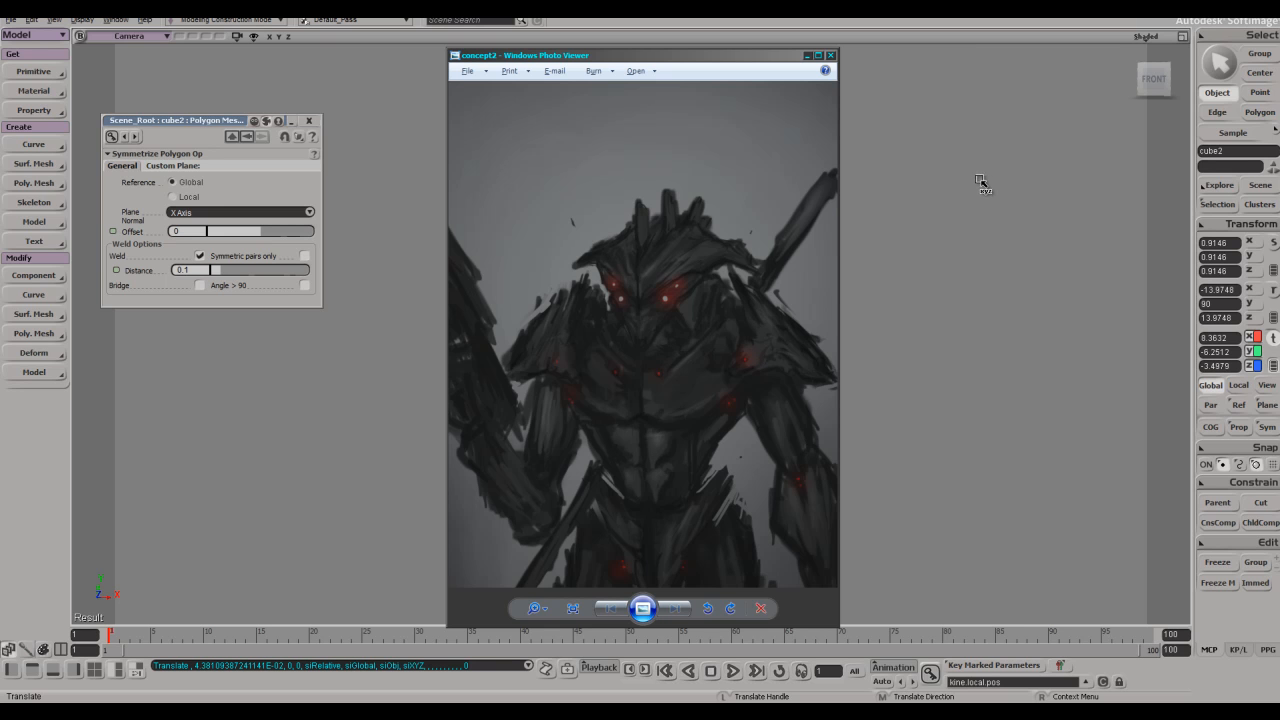
click(990, 190)
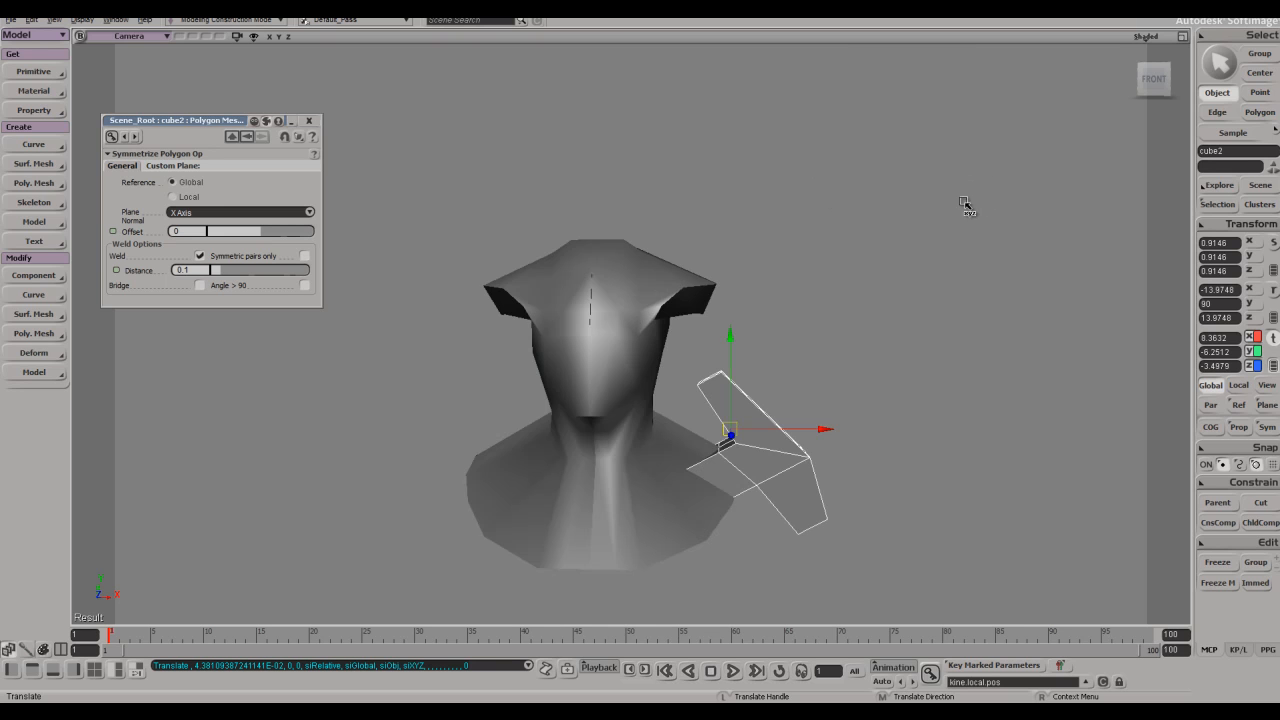
- Move the shoulder block along the collar to about Z -1.98
key(space)
key(s)
right_drag(854, 311, 826, 386)
key(s)
key(ctrl+z)
key(v)
drag(618, 471, 596, 469)
key(period)
key(s)
mouse_move(757, 354)
right_down()
mouse_move(914, 251)
mouse_move(909, 239)
mouse_move(794, 283)
mouse_move(737, 340)
right_up()
key(ctrl+z)
key(s)
key(space)
- Select two edges on the collar's rear rim and move them slightly outward
click(718, 445)
key(e)
click(690, 463)
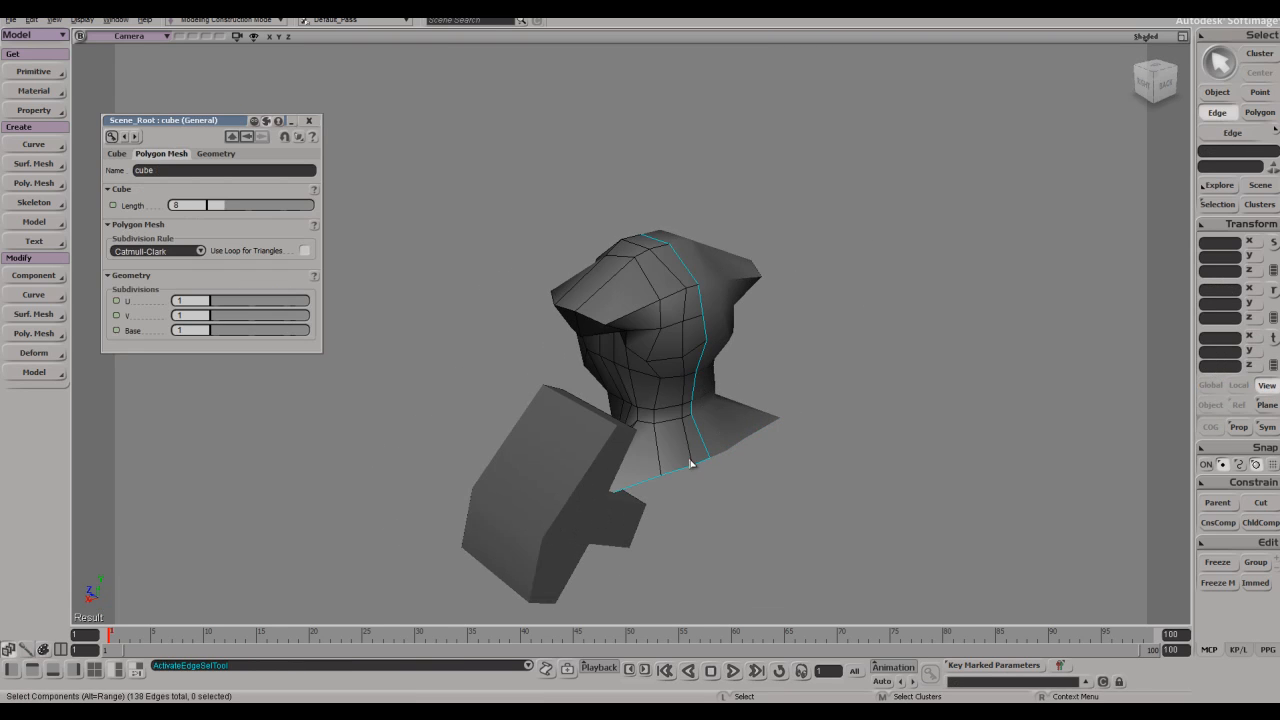
shift+click(684, 468)
key(v)
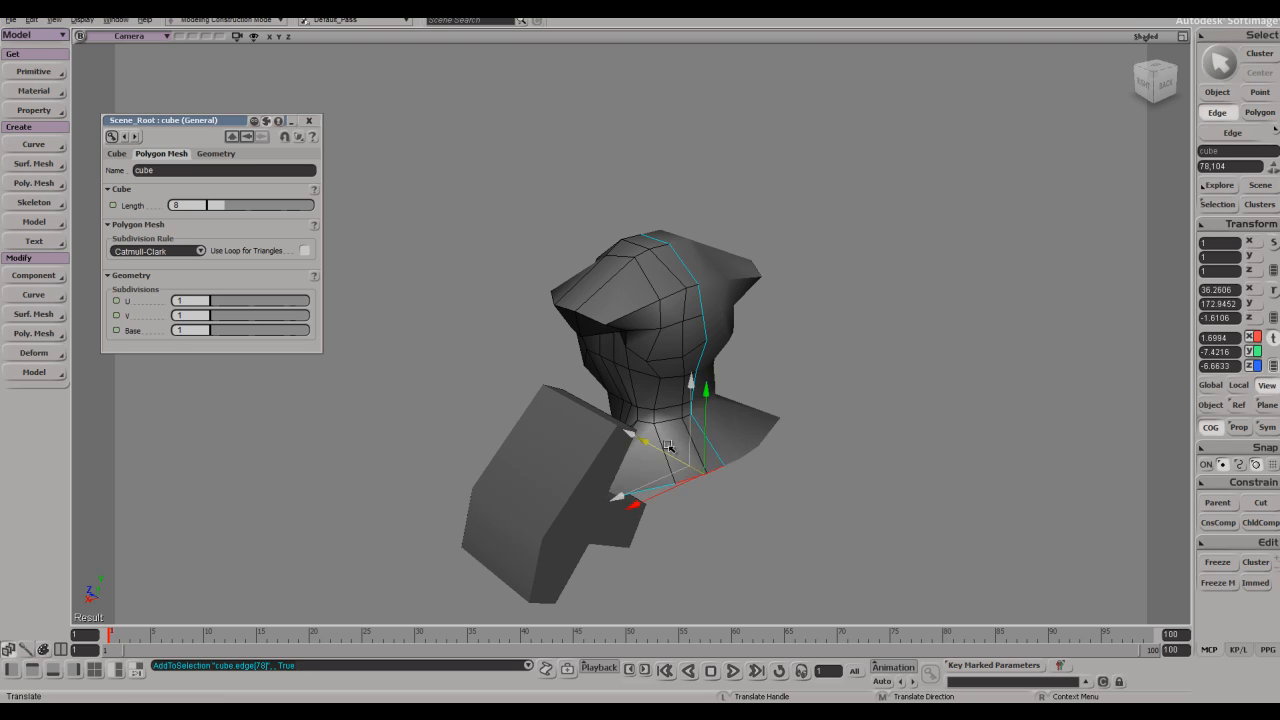
drag(662, 449, 664, 450)
key(s)
right_drag(664, 450, 636, 458)
- Move the collar's rear rim point sideways towards the shoulder block to widen the collar
key(t)
click(655, 493)
key(v)
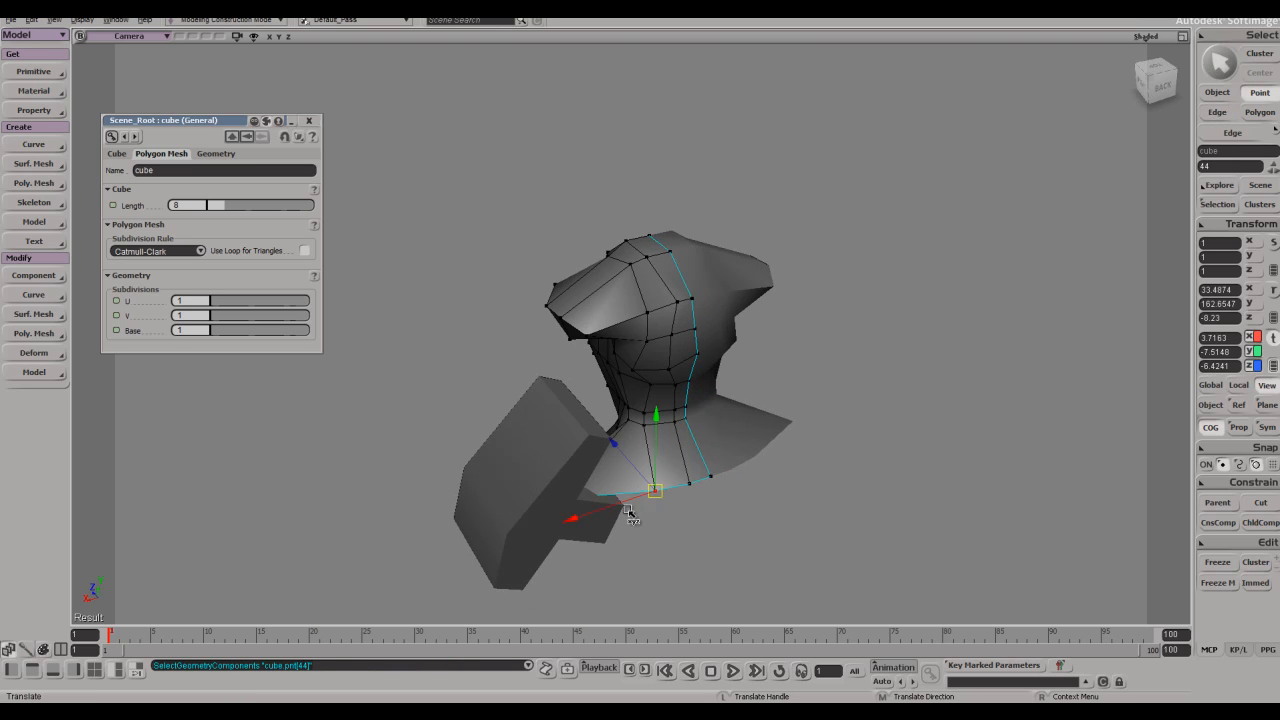
drag(602, 501, 565, 508)
key(s)
right_drag(577, 507, 749, 394)
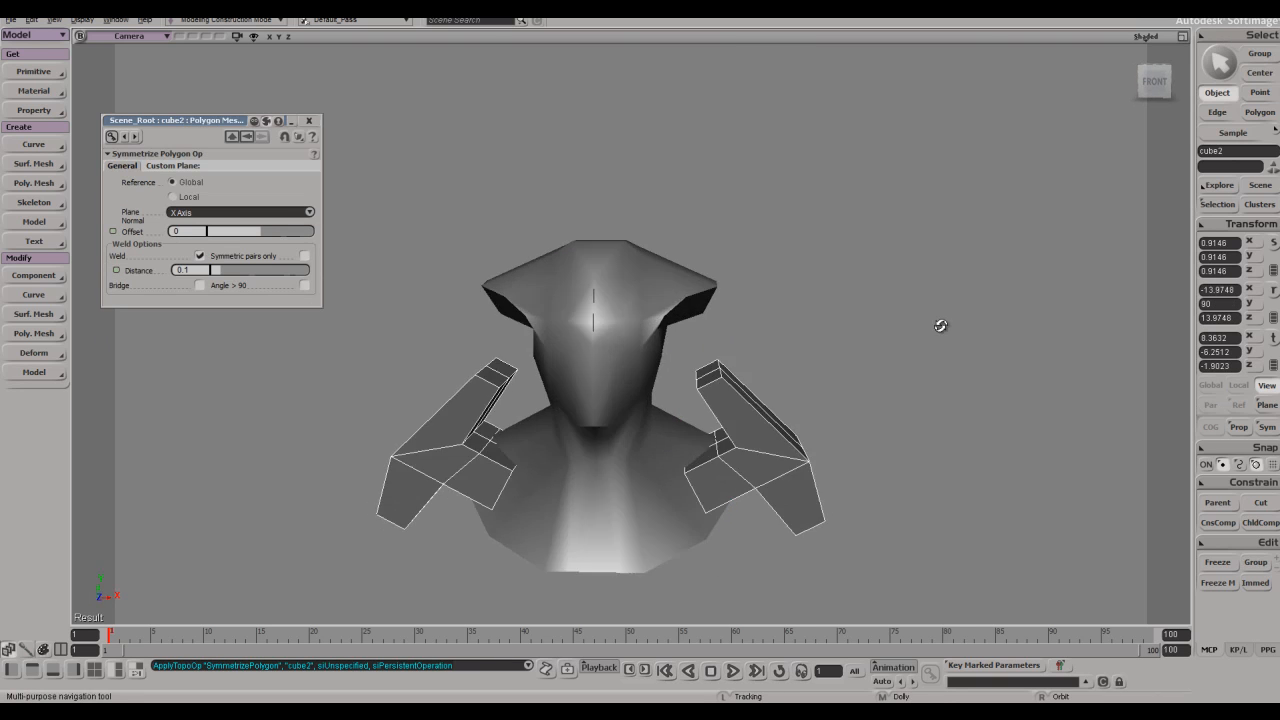
- Compare the mirrored shoulder blocks with the concept2 picture and undo the Symmetrize Polygons operation
right_drag(940, 326, 926, 329)
key(alt+Tab)
key(alt+Tab)
key(ctrl+z)
- Move the outer rear edge of the shoulder block slightly outward
key(e)
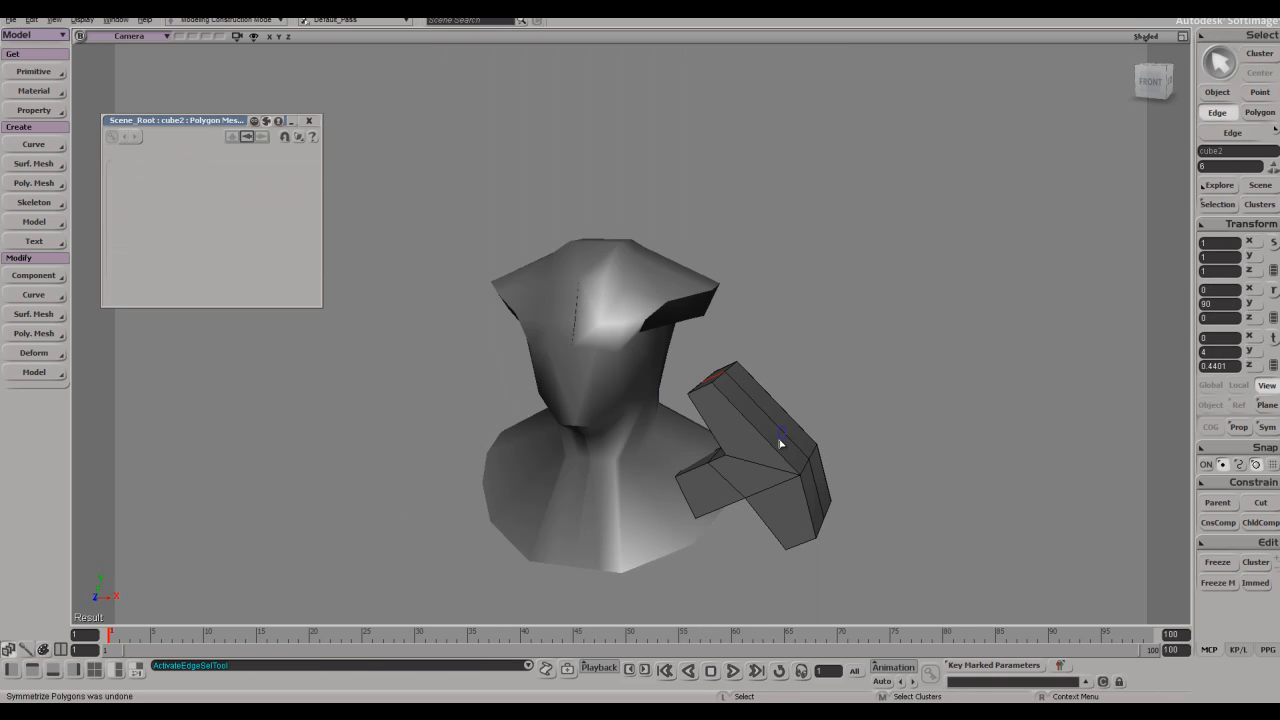
click(821, 490)
key(v)
drag(857, 420, 864, 397)
key(s)
mouse_move(864, 397)
right_down()
mouse_move(900, 397)
mouse_move(880, 397)
right_up()
- Try moving single points on the shoulder block's upper inner end and underside, and undo the point edits
key(t)
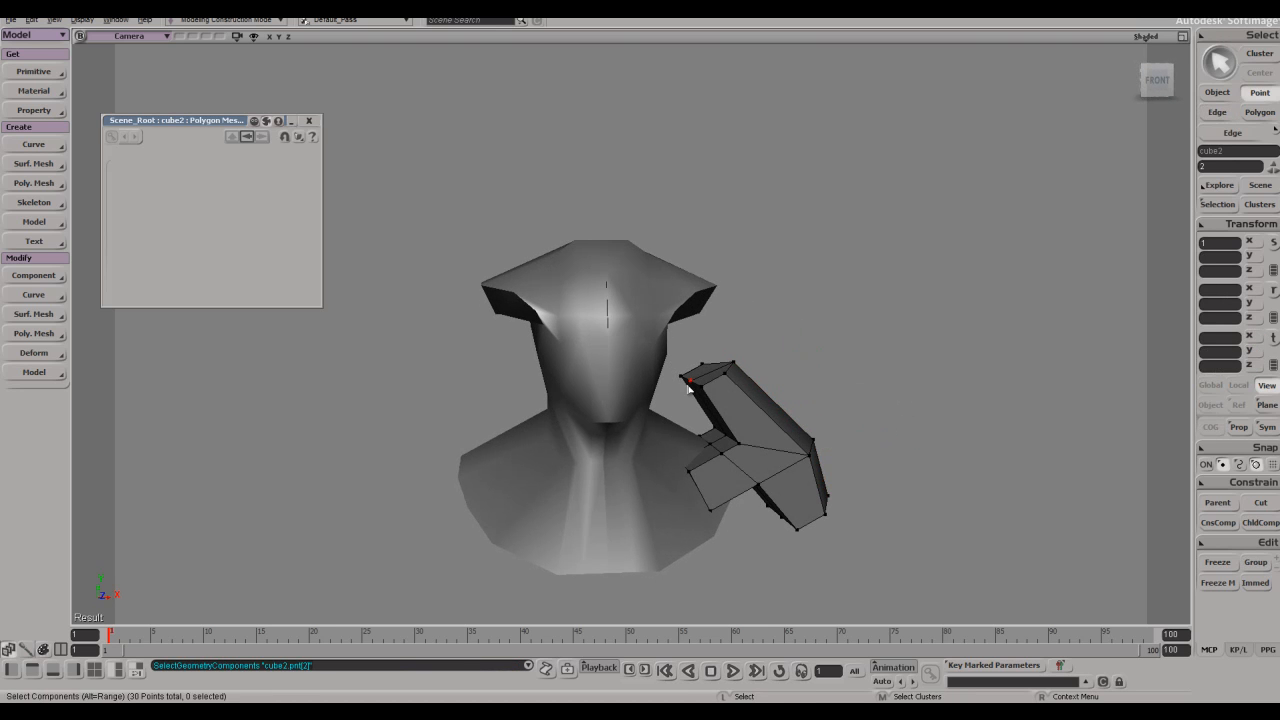
key(v)
key(s)
right_drag(757, 314, 795, 452)
key(t)
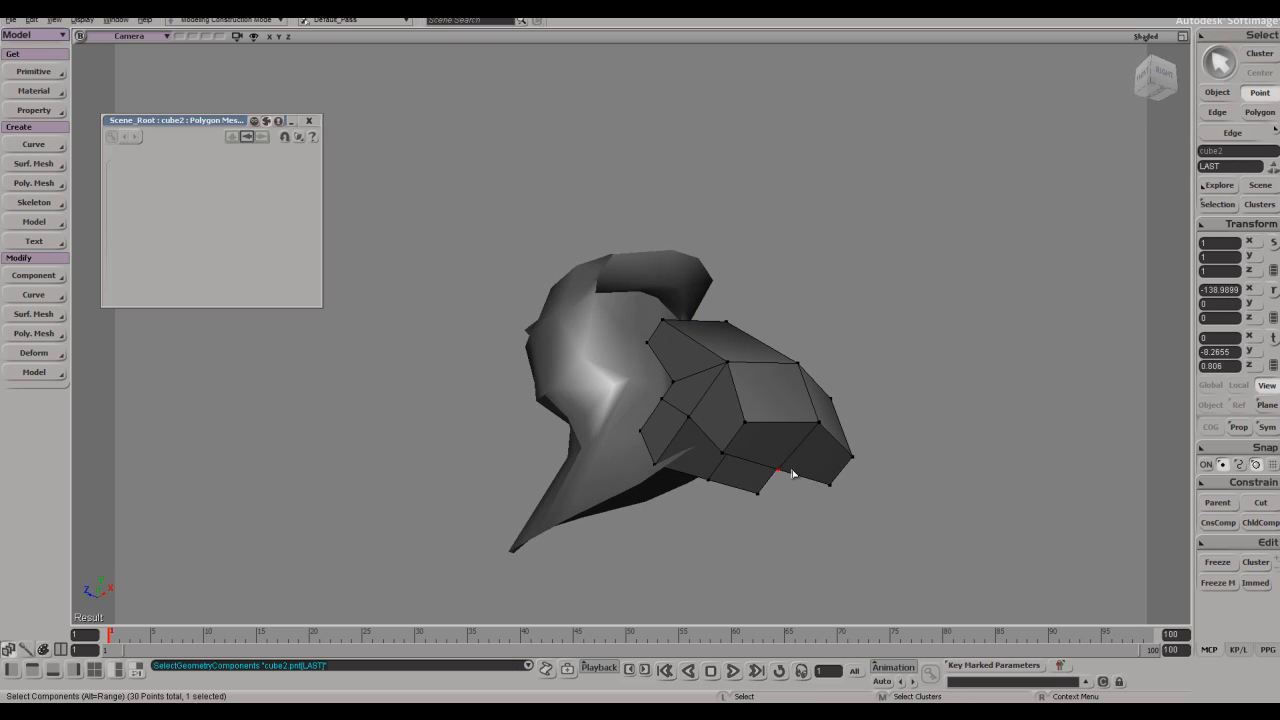
key(r)
key(v)
drag(853, 466, 876, 498)
key(ctrl+z)
key(ctrl+z)
key(ctrl+z)
key(ctrl+z)
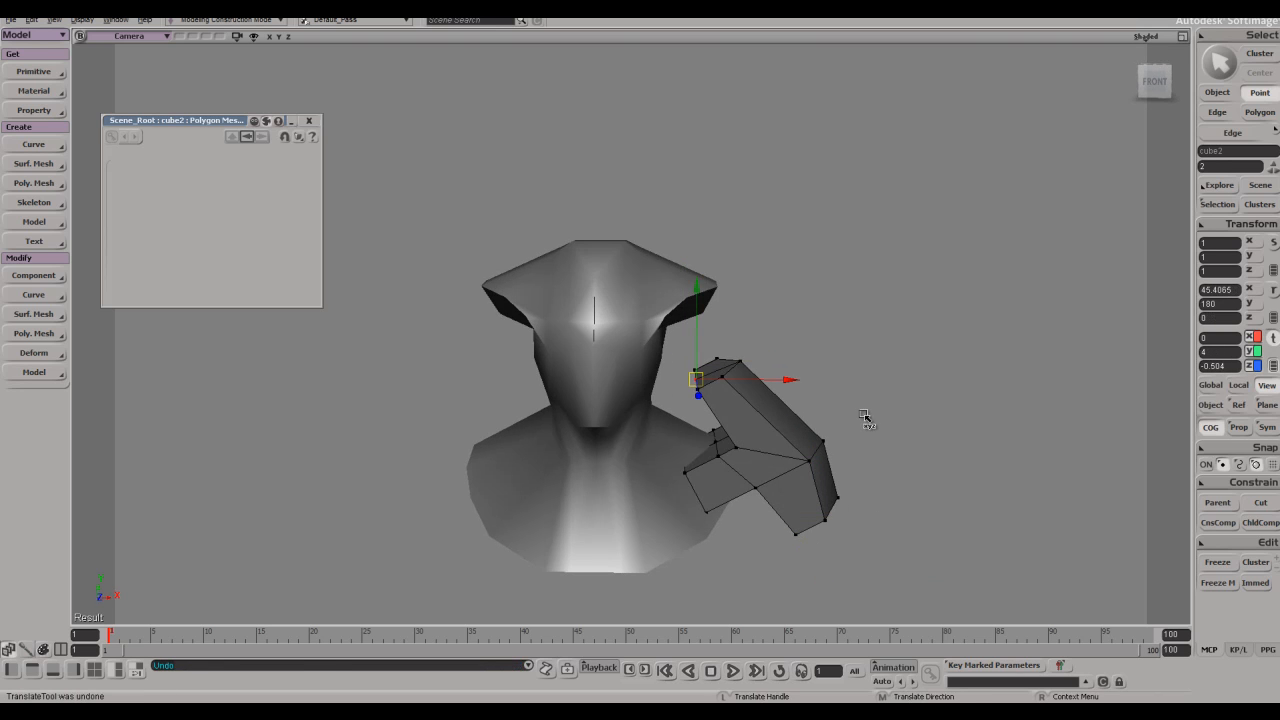
- Mirror the shoulder block across the X axis with Symmetrize Polygons and compare it with the concept2 picture
key(space)
middle_drag(750, 479, 766, 481)
middle_drag(781, 346, 811, 314)
key(alt+Tab)
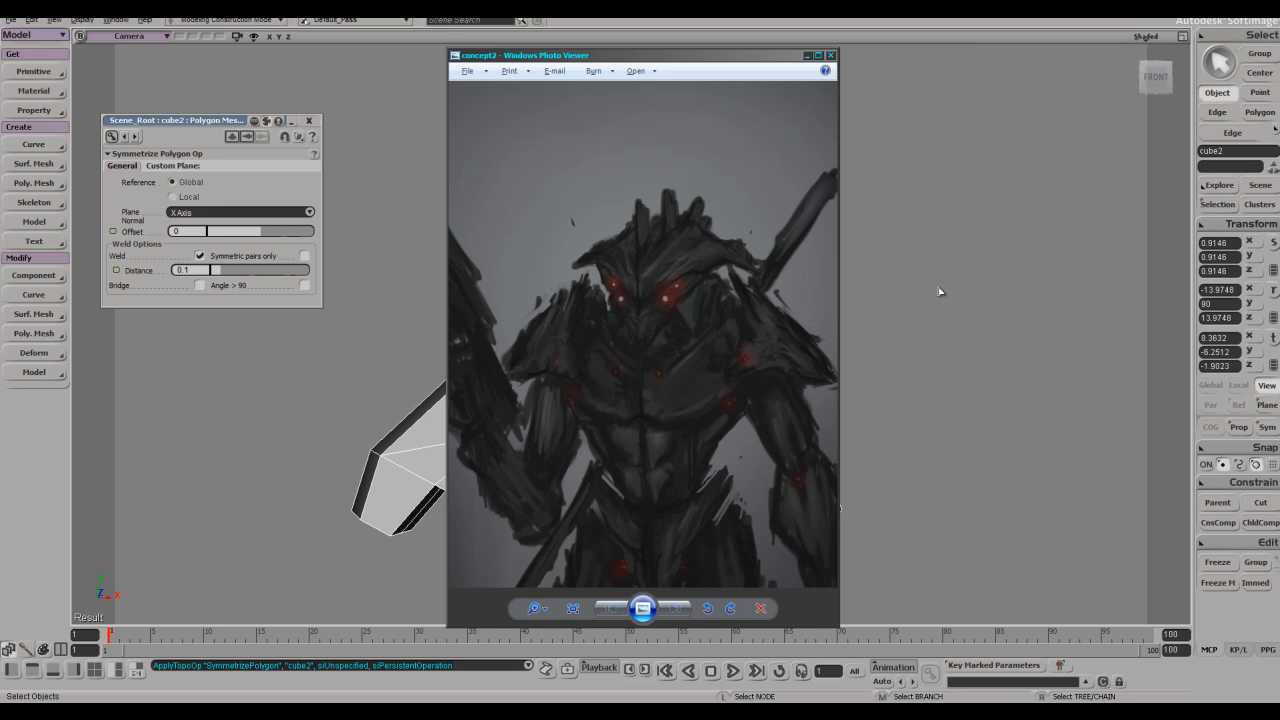
key(alt+Tab)
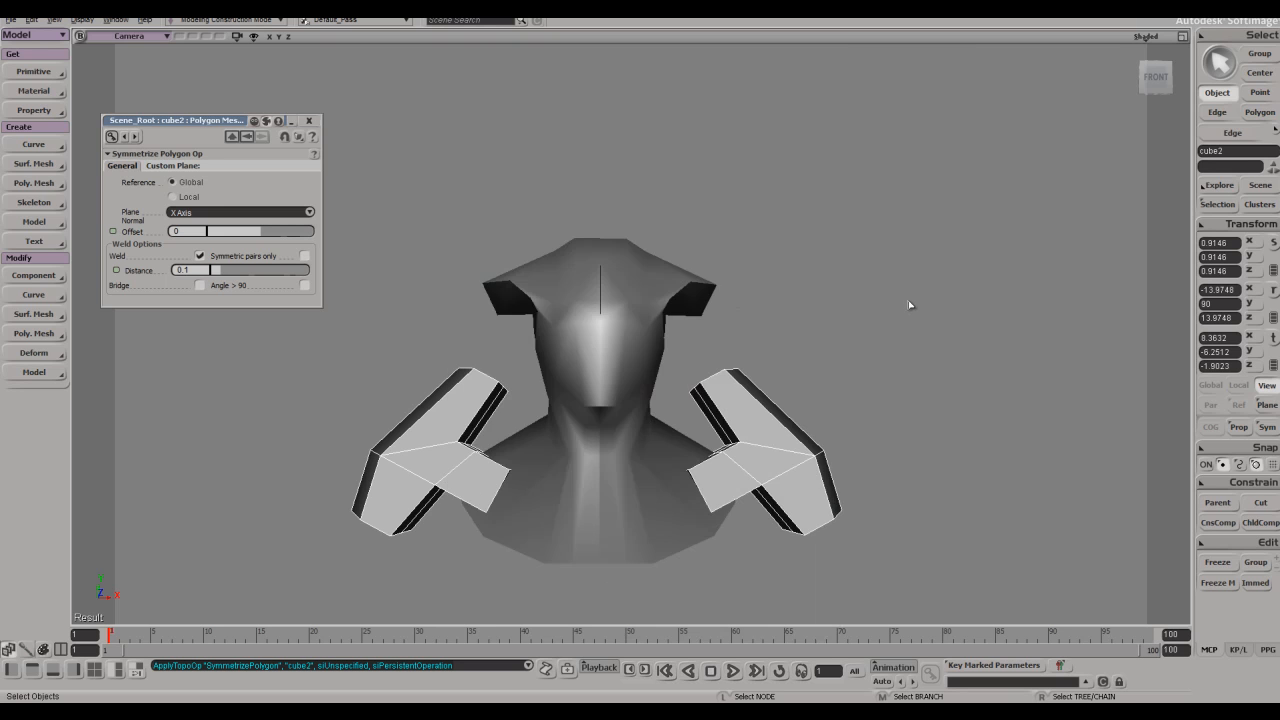
- Examine the mirrored shoulder blocks around the bust from several angles and check them against the concept2 picture
right_drag(810, 390, 723, 491)
key(z)
drag(723, 491, 740, 398)
key(s)
right_drag(740, 398, 697, 354)
key(z)
key(e)
click(754, 381)
key(s)
key(s)
key(space)
click(903, 252)
key(s)
right_drag(896, 275, 920, 263)
key(alt+Tab)
key(alt+Tab)
key(s)
right_drag(871, 334, 840, 345)
- Select the bust mesh and pull its front collar rim points down to lengthen the chest
right_drag(663, 457, 665, 465)
key(space)
click(666, 466)
key(m)
drag(669, 476, 639, 518)
key(ctrl+z)
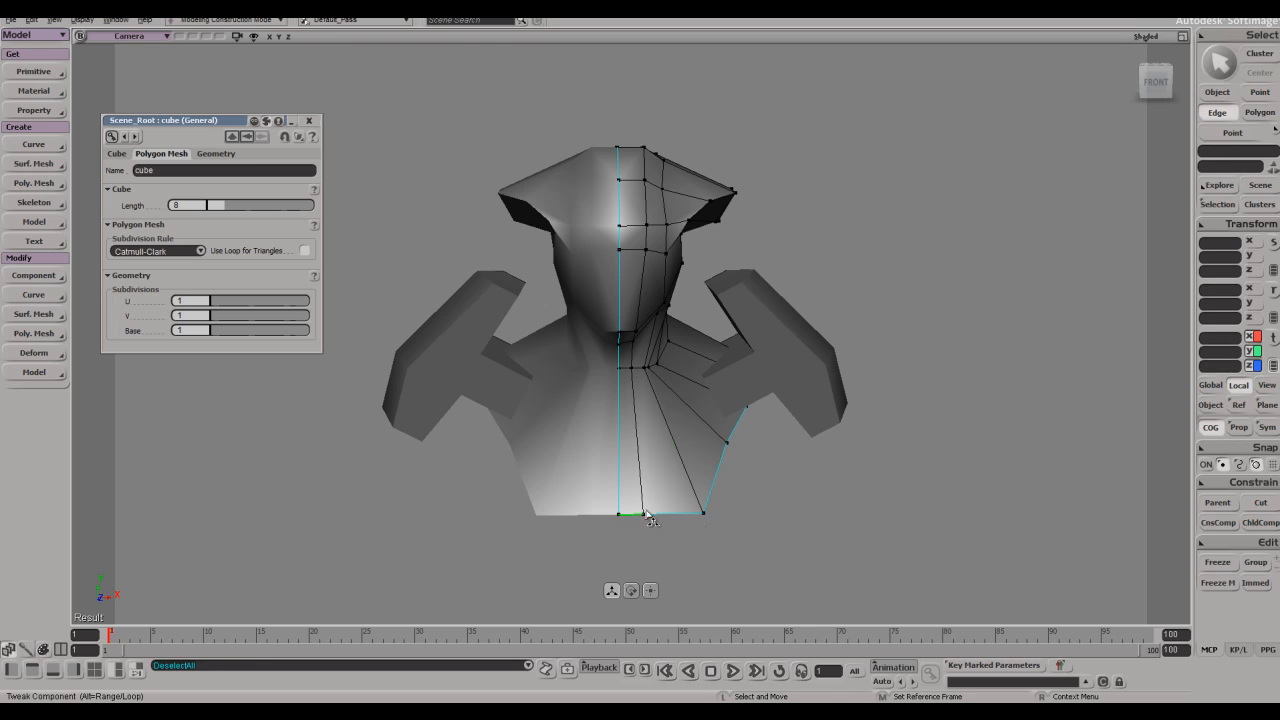
- Select the ring of edges running from the neck to the collar rim and subdivide them with 2 subdivisions and Connect
key(e)
alt+shift+click(648, 446)
alt+shift+middle_click(679, 464)
click(673, 465)
alt+shift+middle_click(647, 467)
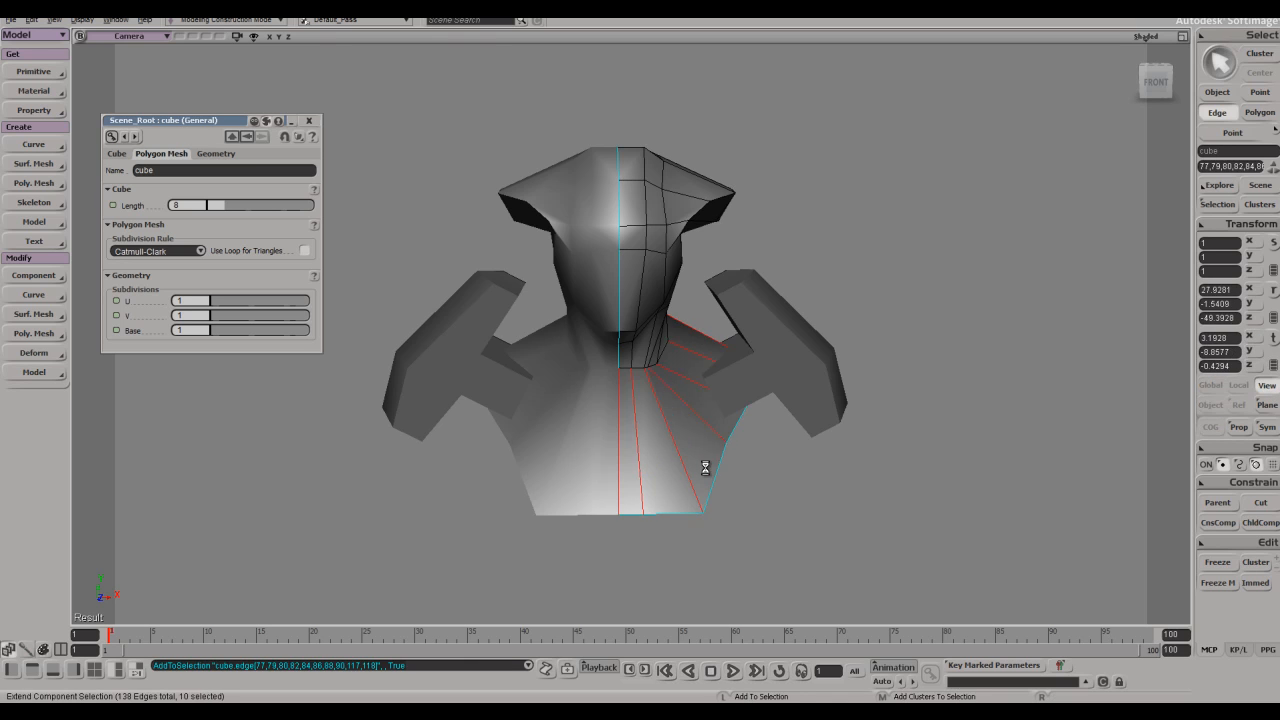
key(Insert)
key(ctrl+shift+a)
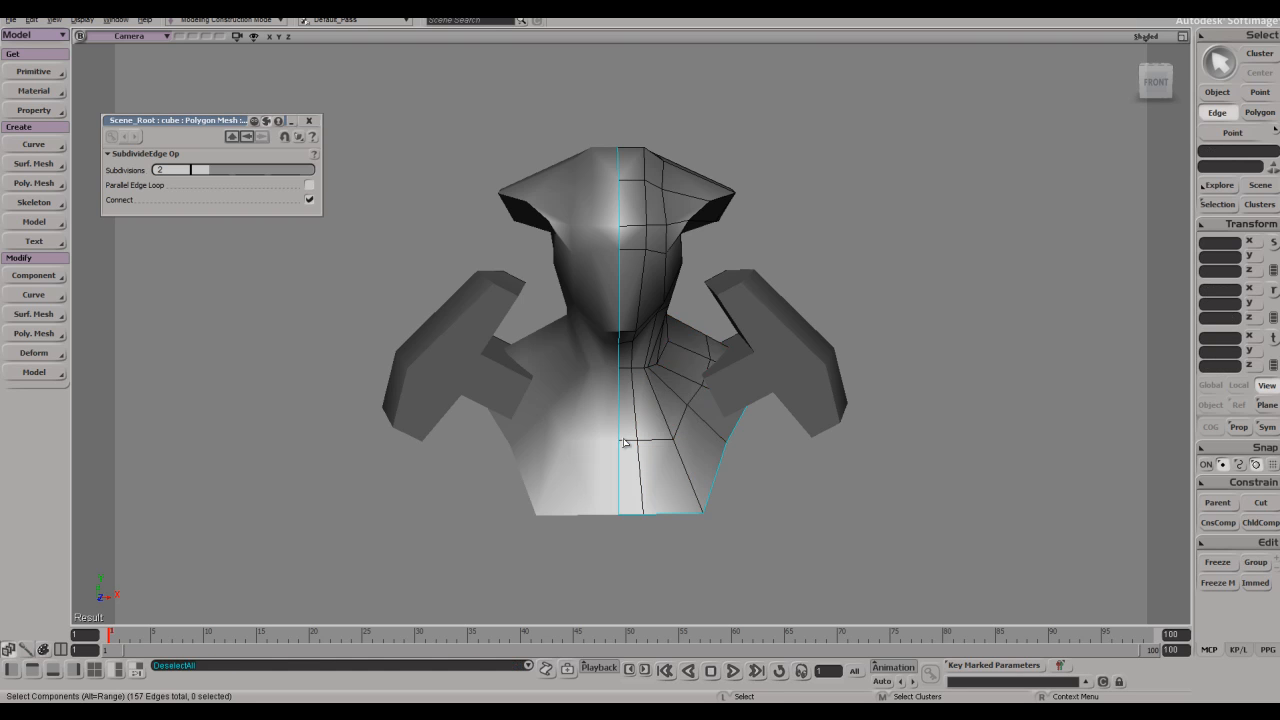
- Select the front edges of the new chest loop and move them slightly forward from the side view
shift+click(660, 438)
key(s)
right_drag(660, 438, 523, 412)
key(v)
drag(523, 412, 516, 428)
key(s)
right_drag(516, 428, 728, 380)
- Reposition points of the chest loop outward and downward to round the side of the chest
key(m)
drag(688, 400, 705, 411)
key(s)
right_drag(763, 406, 711, 423)
drag(702, 421, 604, 483)
- Move the points along the chest's lower side outward to widen the torso
key(s)
right_drag(604, 483, 650, 464)
drag(686, 494, 712, 493)
mouse_move(726, 444)
mouse_down()
mouse_move(751, 454)
mouse_move(740, 441)
mouse_up()
key(s)
right_drag(740, 441, 674, 439)
right_drag(568, 476, 643, 482)
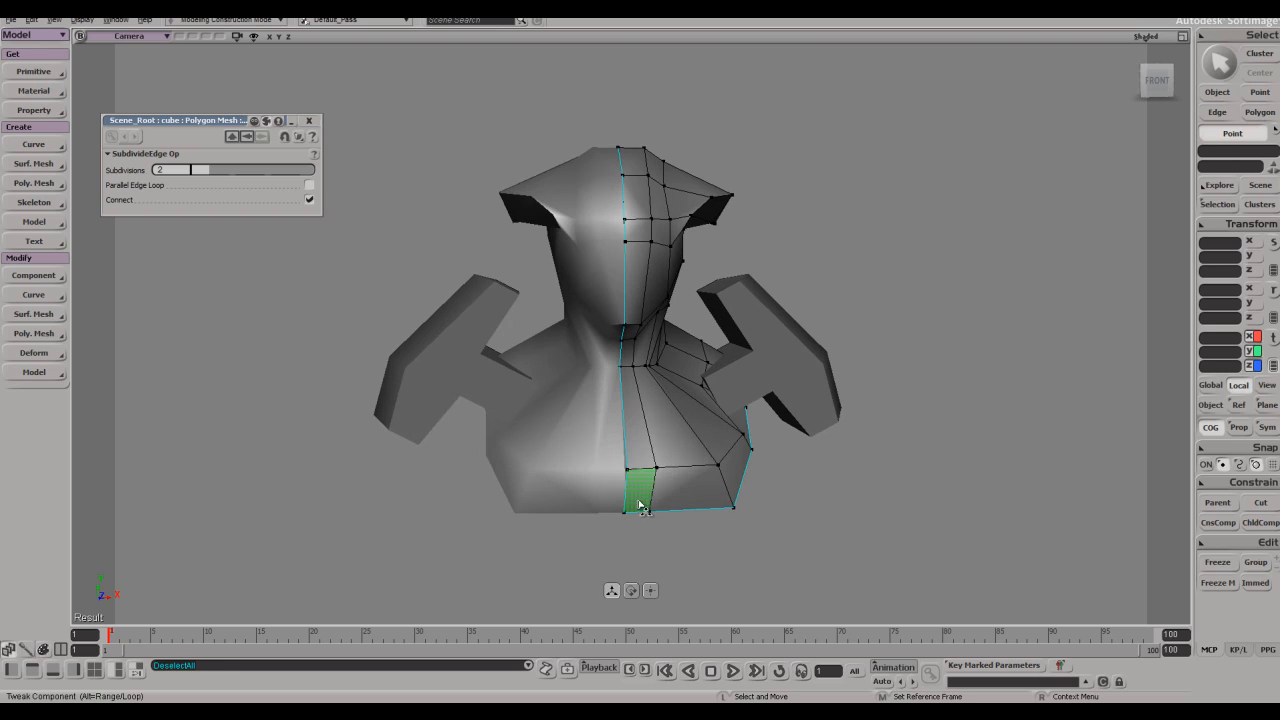
drag(639, 504, 638, 499)
- Adjust a point on the side of the collar and nudge the back-of-neck edge slightly upward
key(s)
right_drag(700, 450, 527, 446)
key(s)
right_drag(612, 399, 624, 385)
drag(637, 387, 568, 384)
key(s)
right_drag(654, 394, 668, 360)
click(652, 325)
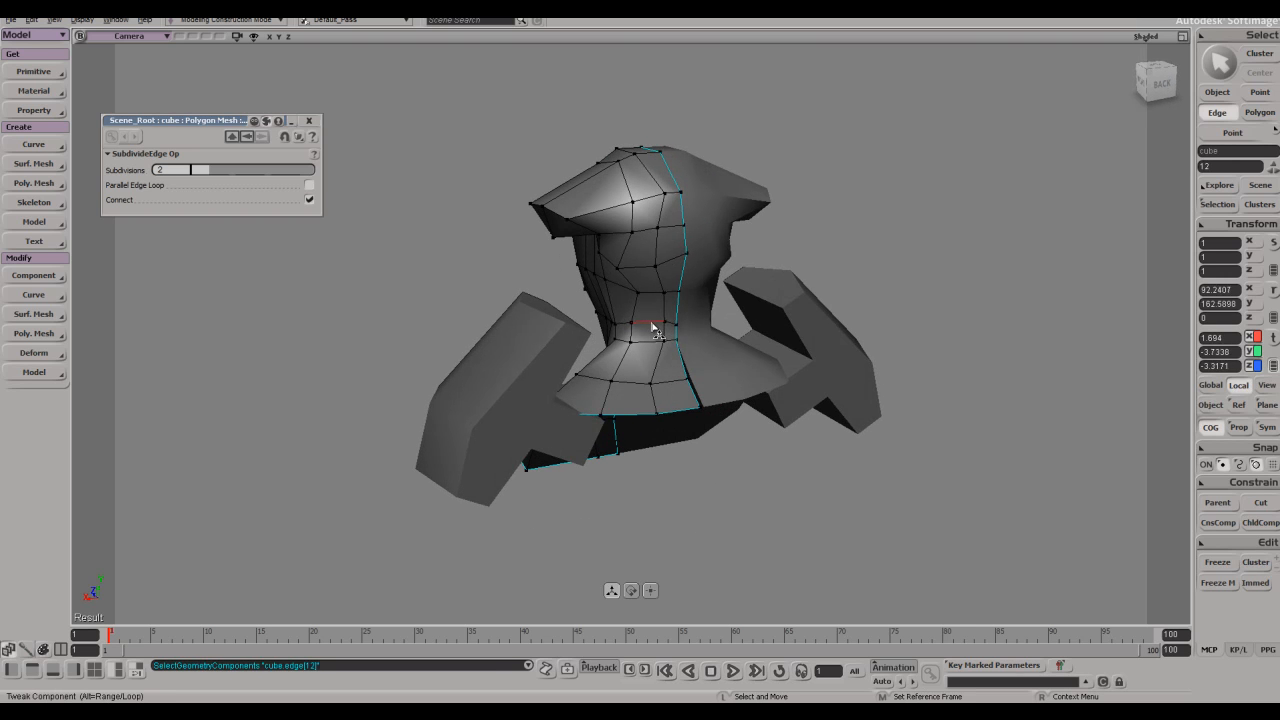
drag(679, 326, 677, 315)
key(s)
right_drag(680, 318, 933, 336)
- Turn off the camera headlight and compare the model's black silhouette with the concept2 picture
key(s)
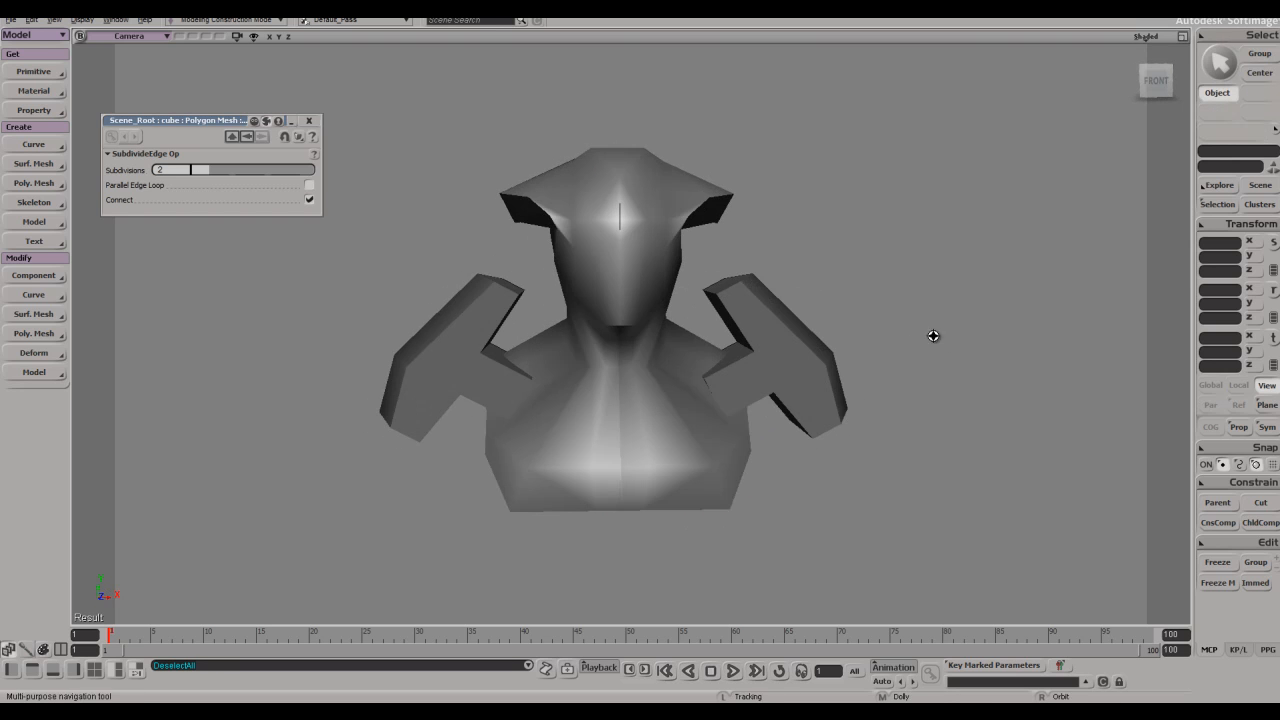
click(1145, 37)
click(1095, 155)
mouse_move(1010, 220)
right_down()
mouse_move(946, 234)
mouse_move(985, 246)
mouse_move(1003, 231)
mouse_move(971, 229)
mouse_move(983, 225)
right_up()
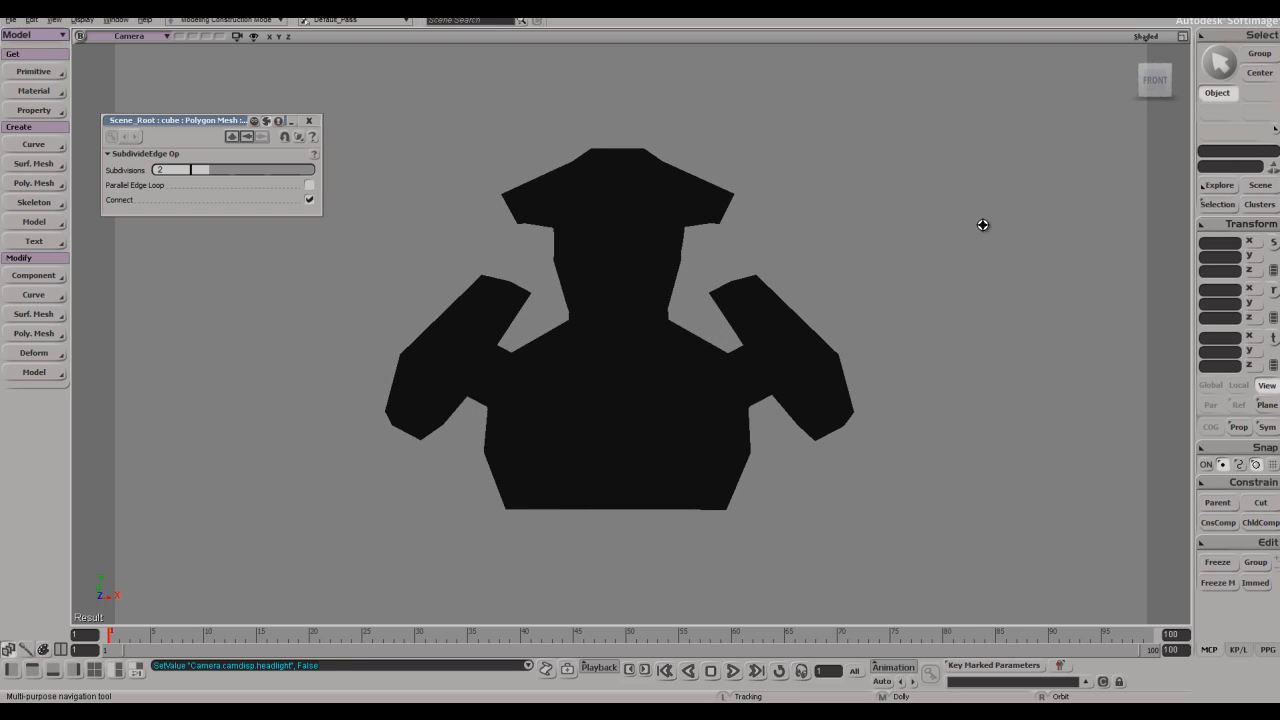
key(alt+Tab)
key(alt+Tab)
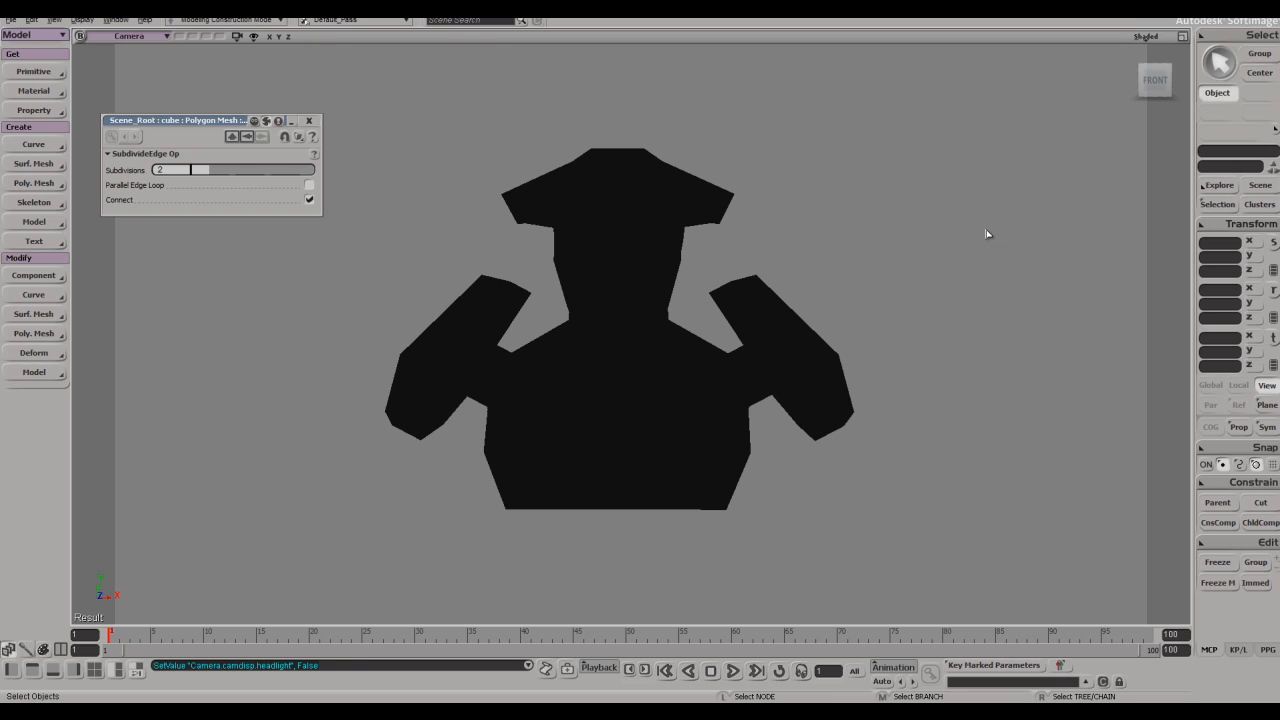
- Turn the camera headlight back on and close the camera display options
click(1157, 37)
click(1085, 318)
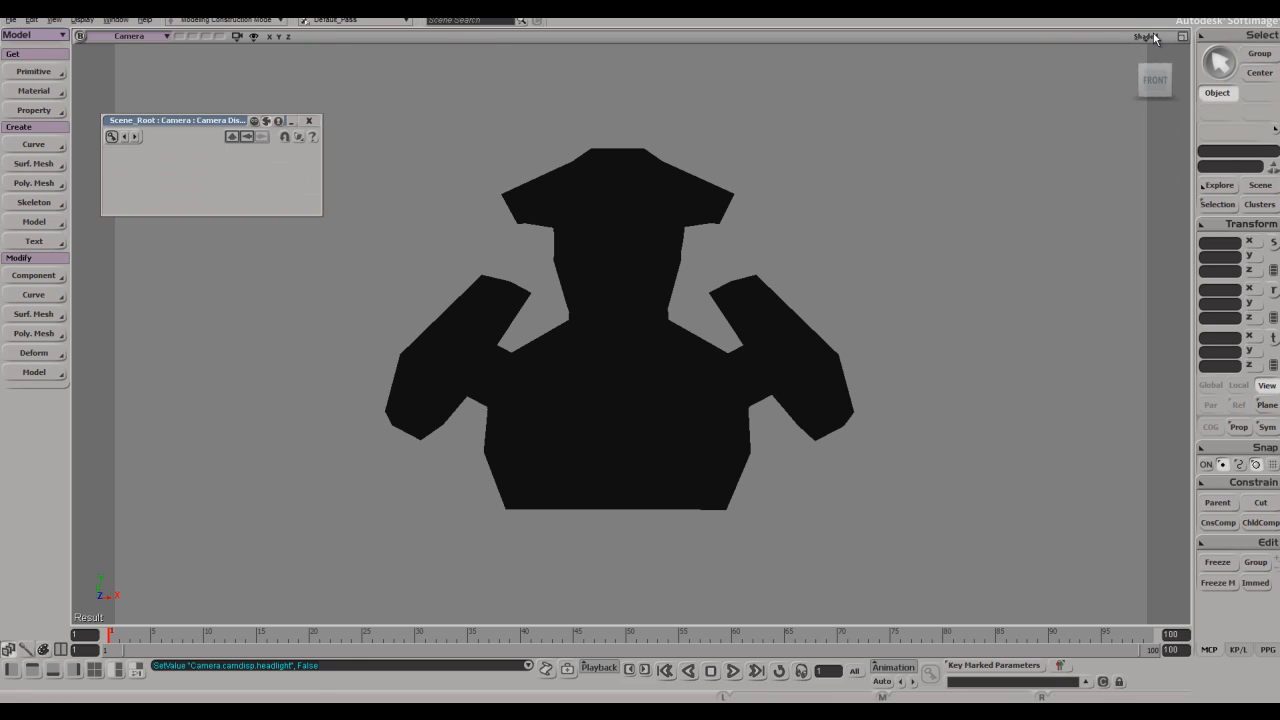
click(1150, 40)
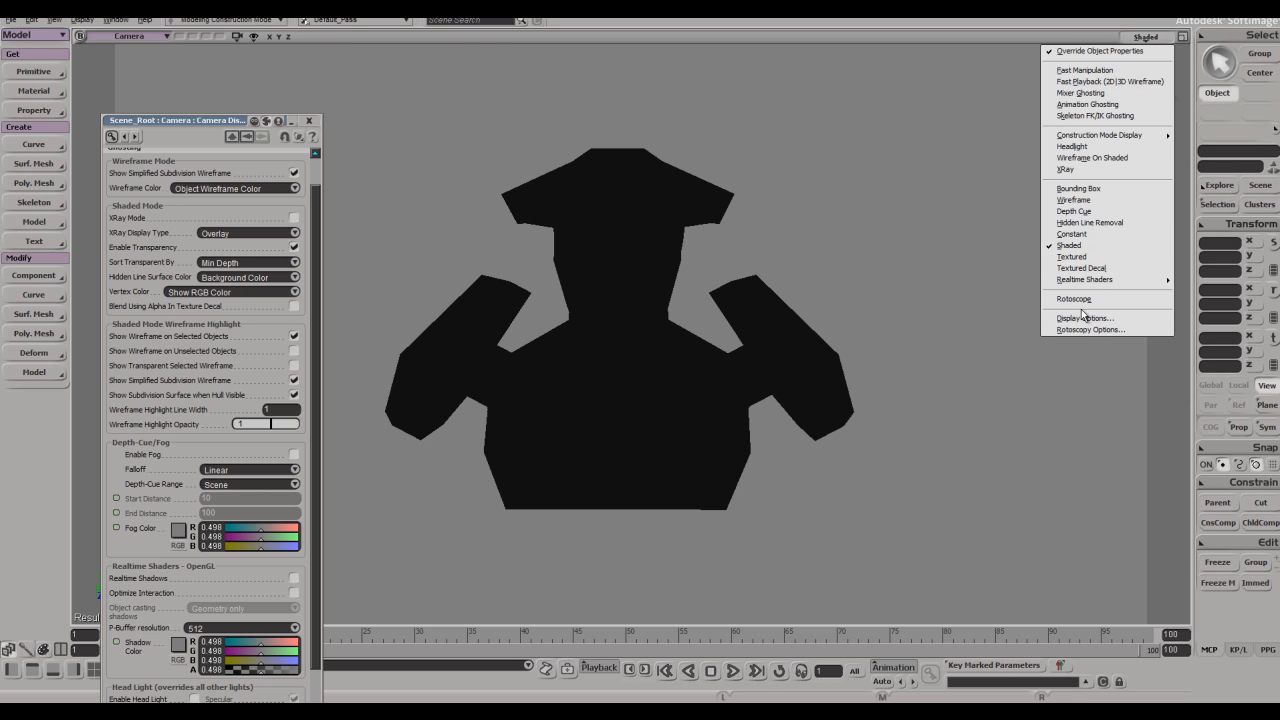
click(1073, 200)
middle_click(1134, 39)
click(1135, 39)
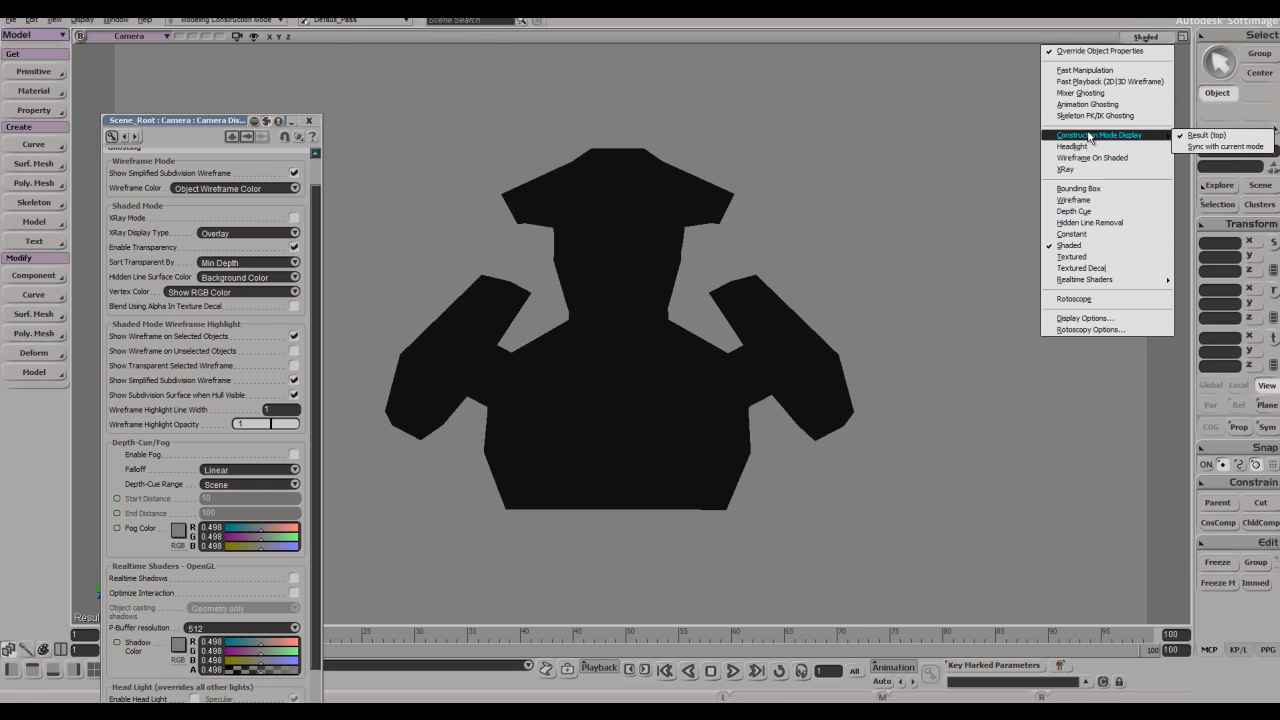
click(1073, 147)
click(309, 121)
- Select the bust mesh and isolate it in the camera view
right_drag(700, 268, 605, 285)
click(666, 422)
mouse_move(748, 395)
right_down()
mouse_move(729, 345)
mouse_move(766, 331)
mouse_move(742, 402)
right_up()
key(shift+i)
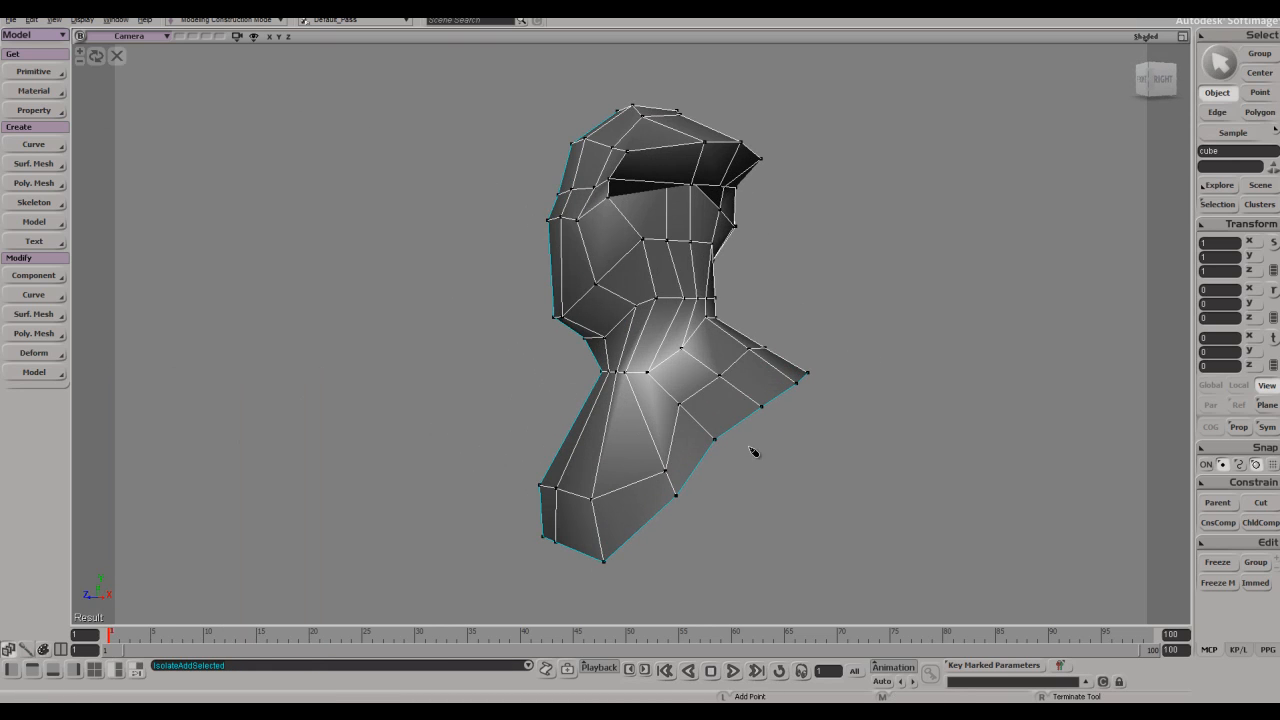
- Try building a polygon from the collar's open side rim to an existing edge, and undo it
right_drag(771, 450, 727, 452)
click(701, 387)
right_drag(704, 390, 702, 353)
key(space)
key(e)
scroll(702, 353, up, 3)
key(ctrl+z)
key(ctrl+z)
key(ctrl+z)
key(ctrl+z)
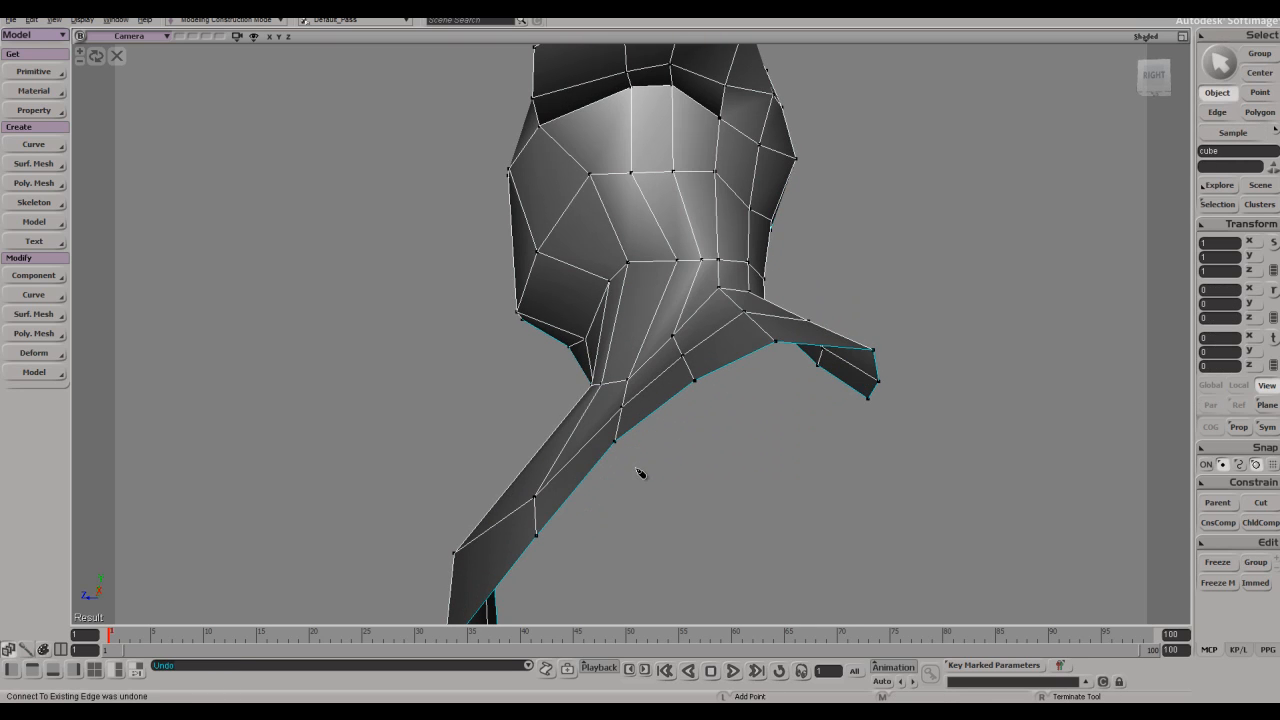
- Try drawing freehand polygons outward from the collar's front side rim edge, and undo them
click(851, 563)
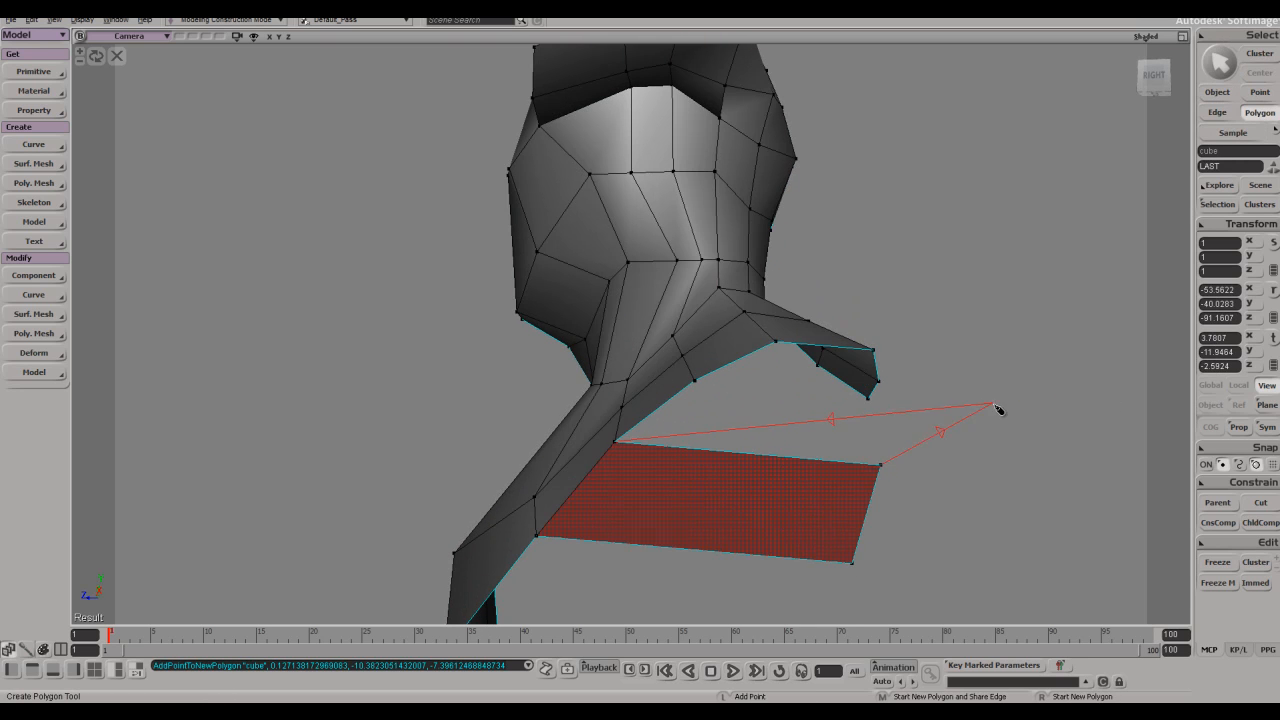
click(1066, 534)
click(1038, 410)
click(975, 237)
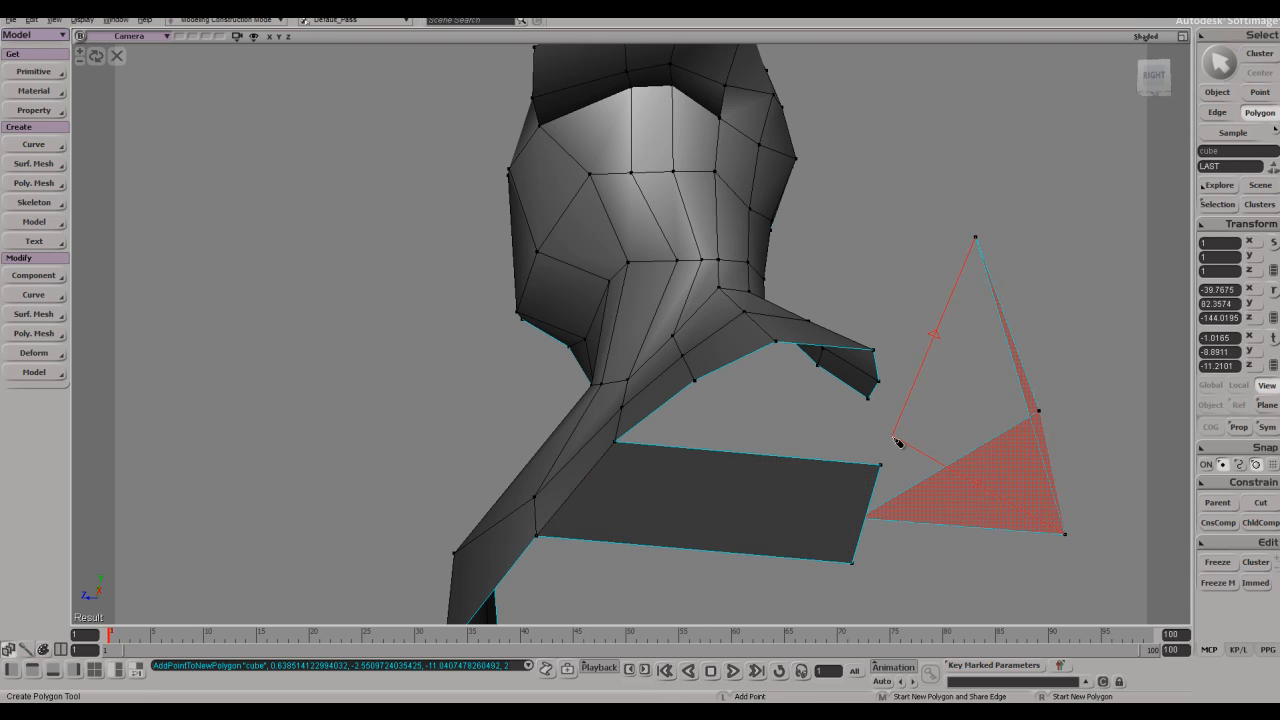
key(ctrl+z)
key(ctrl+z)
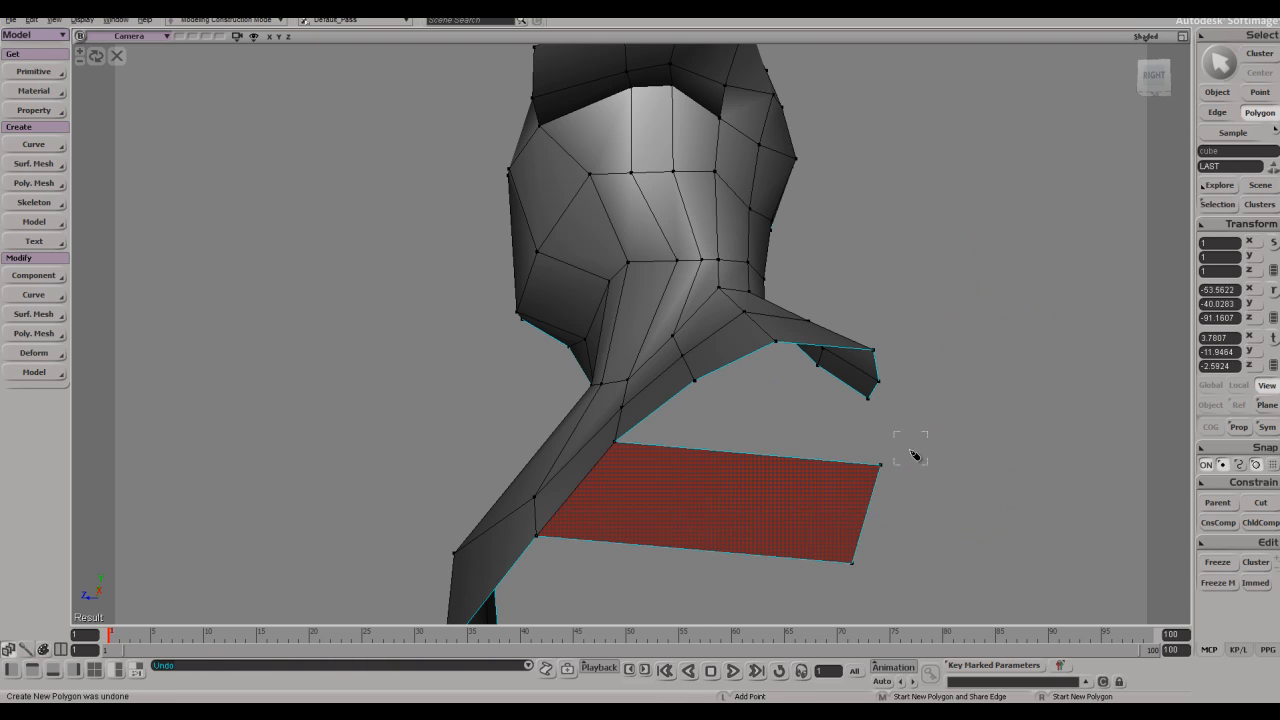
key(ctrl+z)
key(ctrl+z)
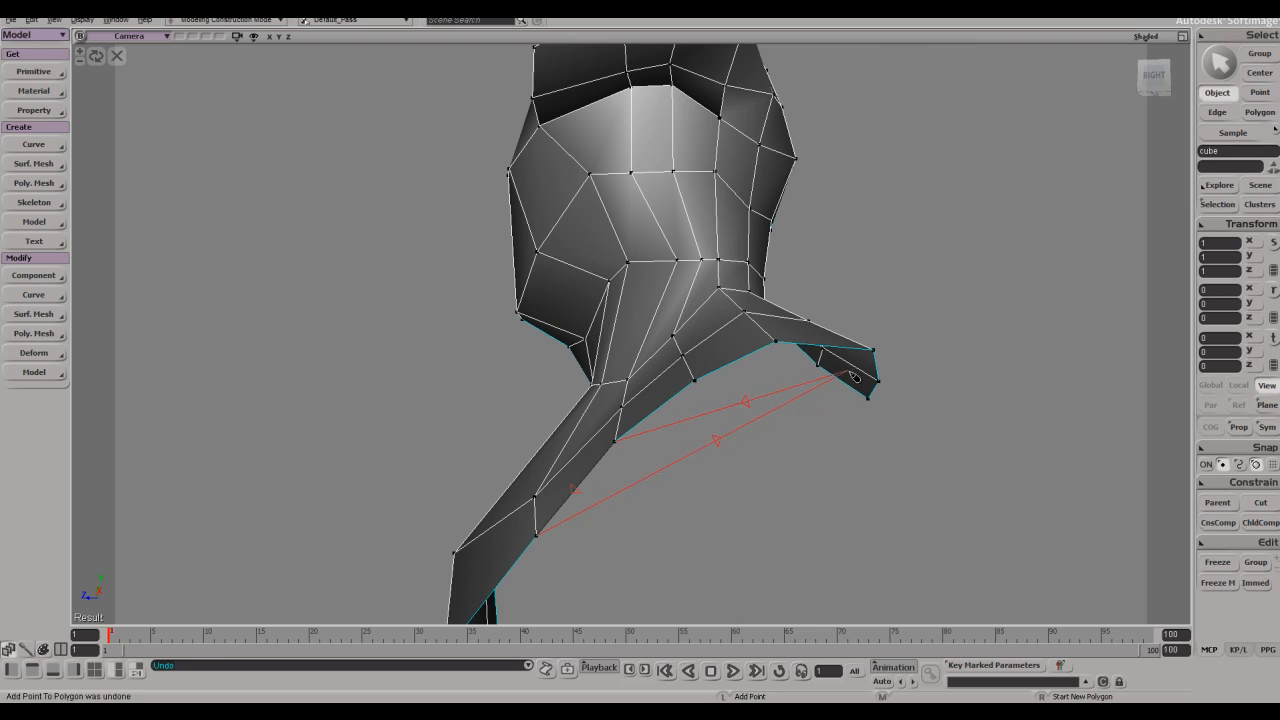
- Bridge the collar's front side rim edge to its rear rim edge with a new polygon
click(877, 361)
key(s)
right_drag(906, 443, 740, 346)
- Subdivide the bridge polygon's two long edges with Connect to split it into four segments
key(space)
key(e)
drag(726, 292, 737, 351)
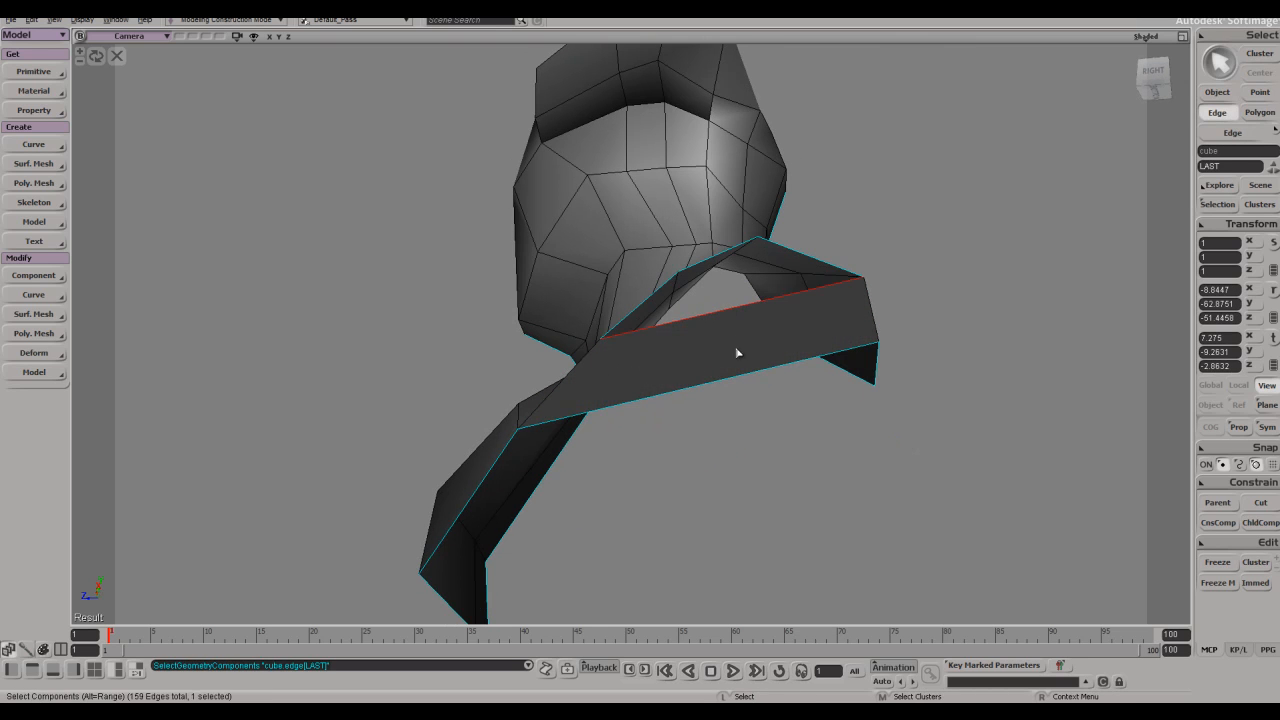
key(Insert)
key(s)
right_drag(869, 315, 701, 389)
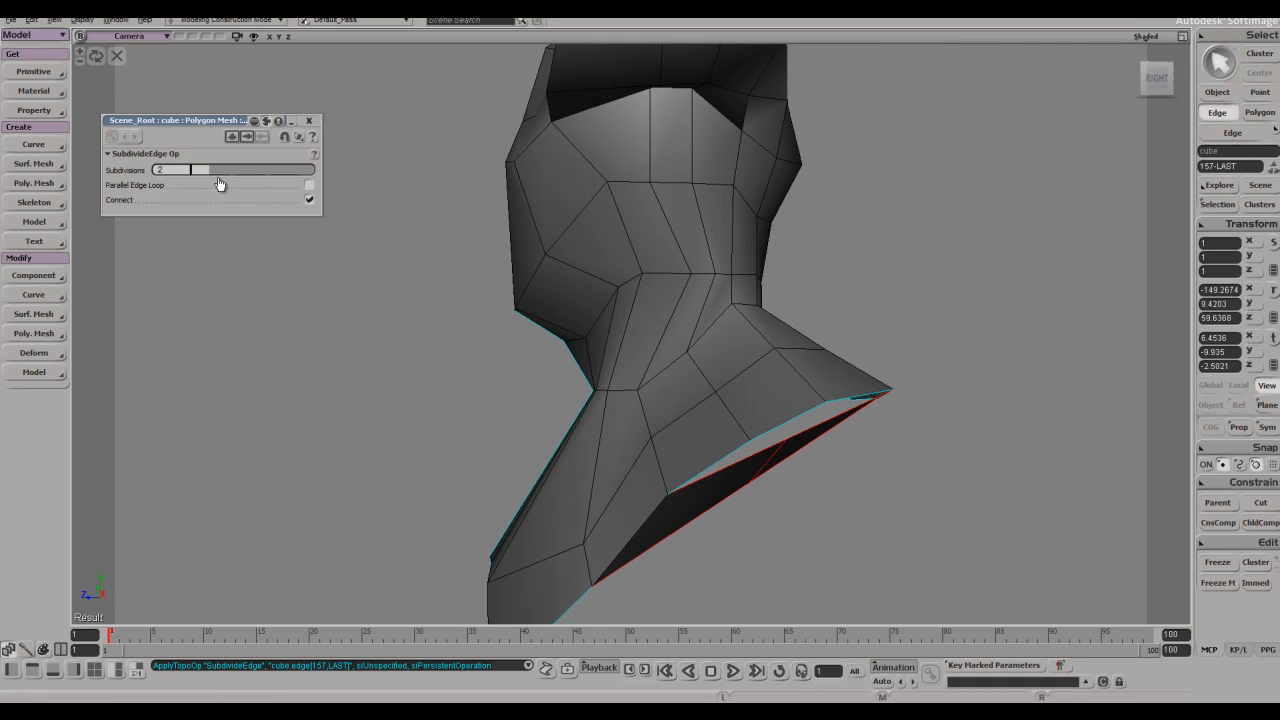
drag(242, 169, 209, 170)
- Move the bridge strip's upper points onto the collar rim points to close the gap over the shoulder
key(s)
right_drag(745, 290, 683, 201)
key(space)
key(m)
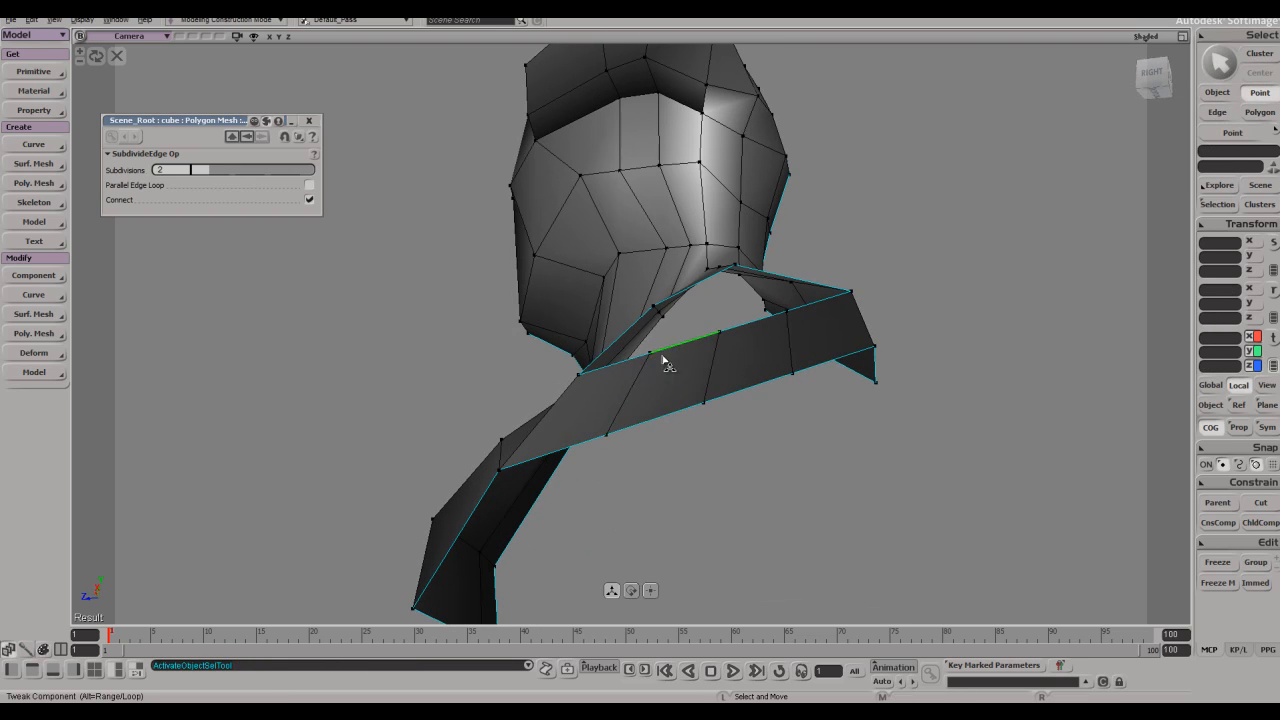
drag(648, 358, 647, 314)
drag(713, 338, 852, 294)
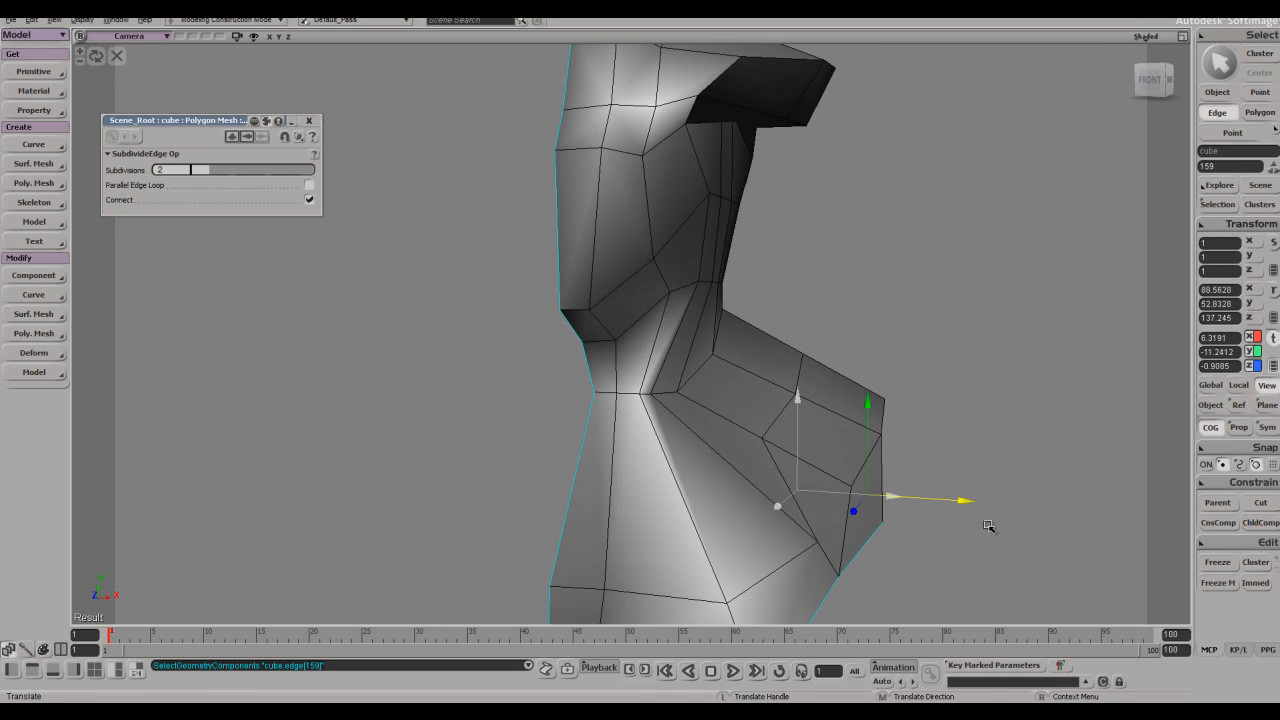
- Move the selected lower edge of the shoulder strip outward to about X 11.89
drag(988, 526, 1059, 554)
right_drag(1029, 495, 934, 458)
middle_drag(934, 458, 898, 437)
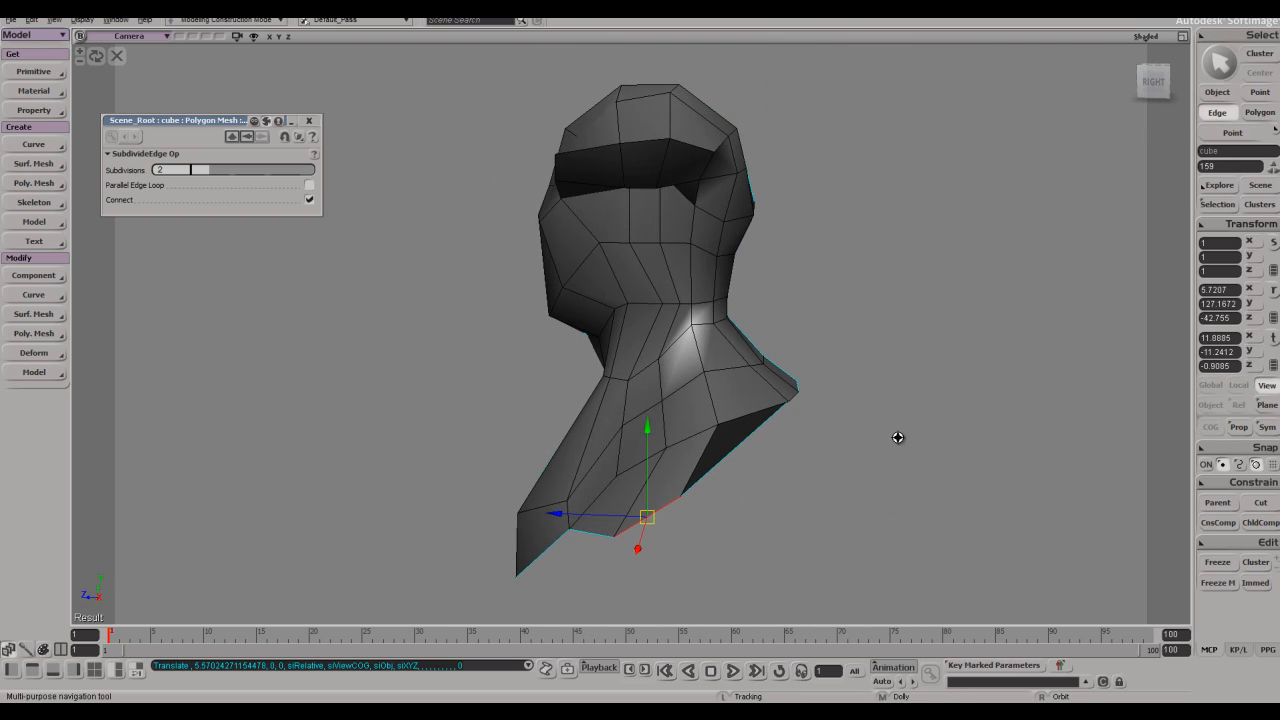
- Reposition the shoulder strip's lower rim point and a nearby rear shoulder point to smooth the shoulder
key(space)
key(m)
drag(679, 499, 763, 508)
key(s)
right_drag(780, 474, 731, 448)
drag(703, 424, 693, 427)
key(s)
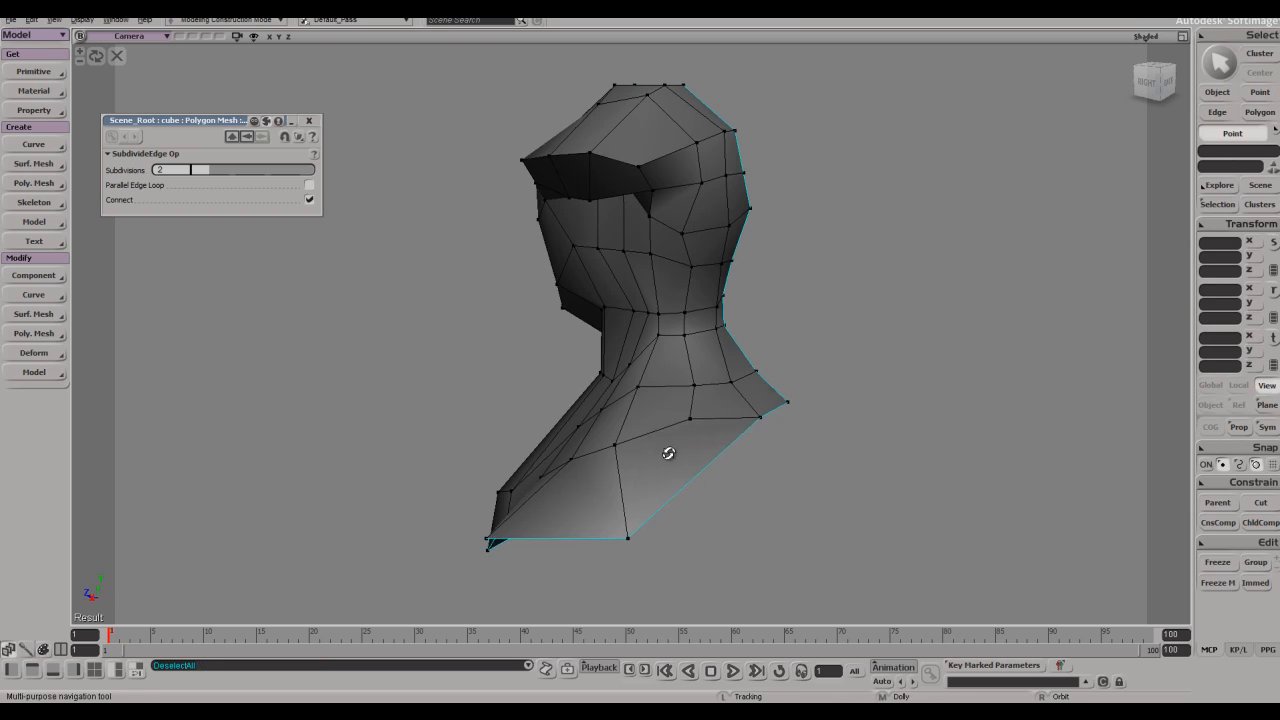
- Add an edge from the rear shoulder point down to the open rim of the bust
right_drag(669, 451, 728, 442)
key(backslash)
click(748, 476)
key(space)
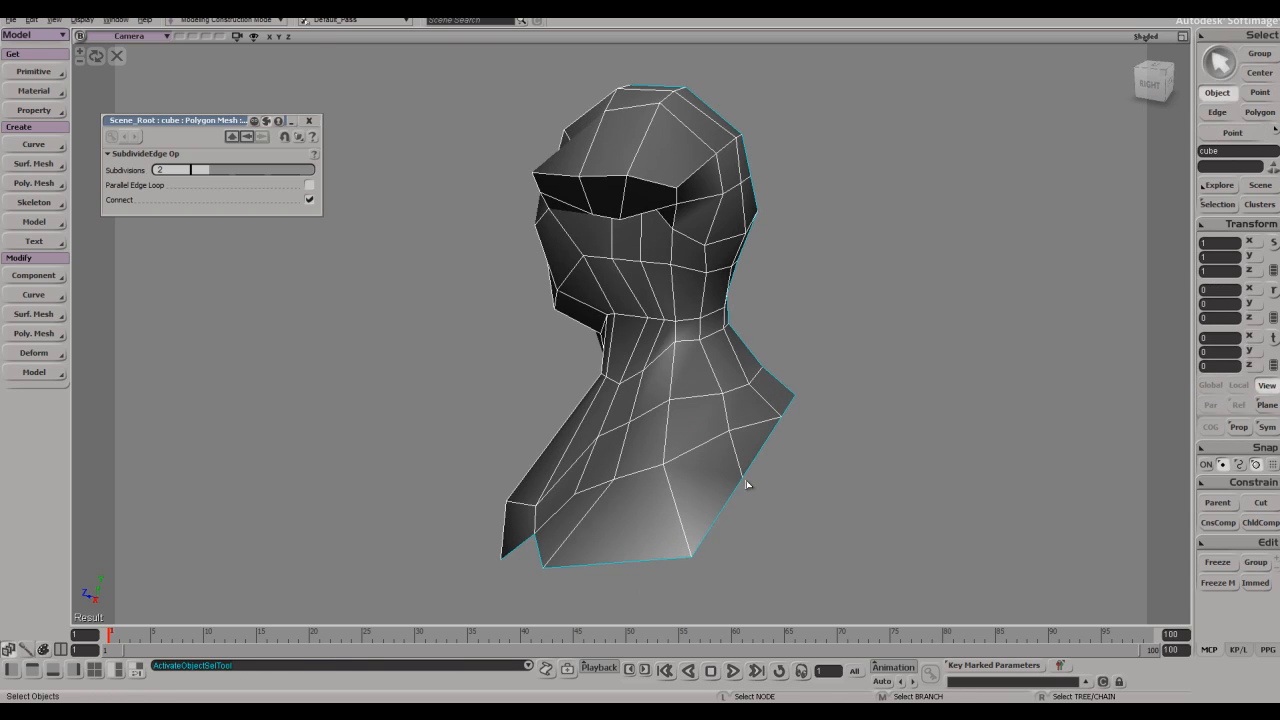
key(m)
right_drag(763, 511, 846, 391)
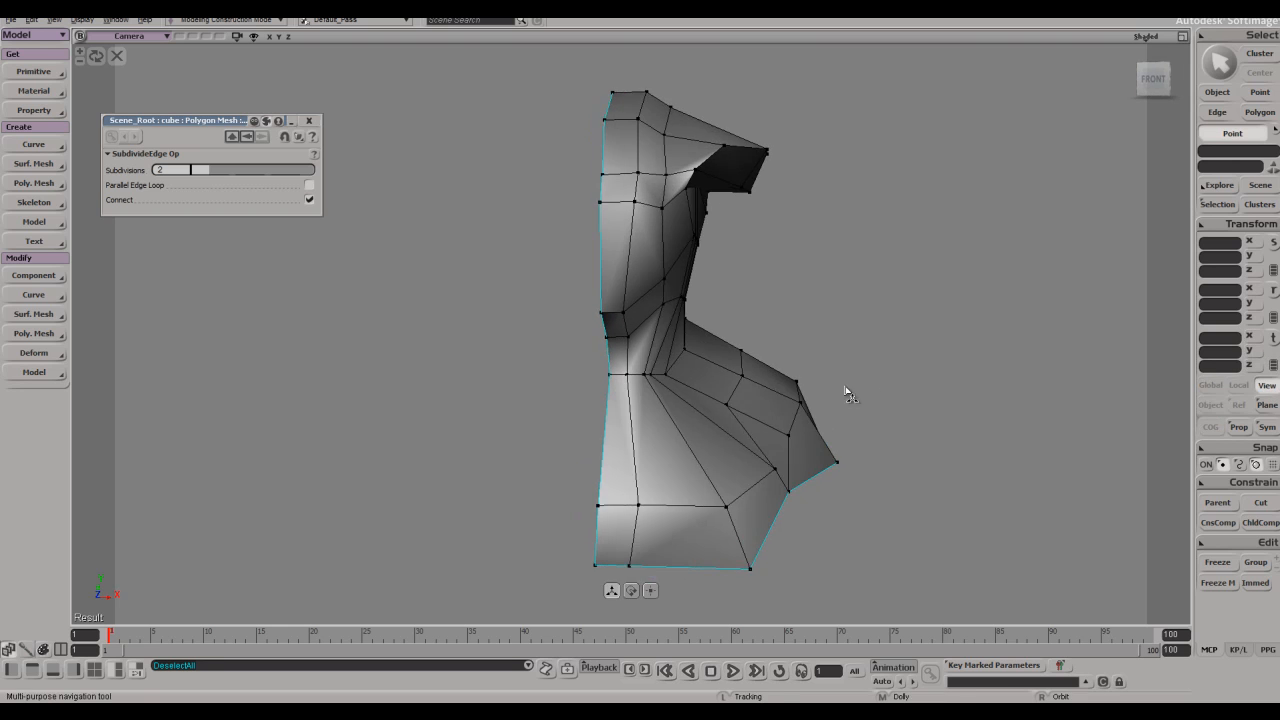
- Nudge an edge of the bust's shoulder, deselect the mesh and compare its front with the concept2 image
key(space)
click(117, 56)
right_drag(507, 238, 912, 466)
key(e)
key(v)
drag(930, 461, 929, 463)
right_drag(929, 463, 908, 282)
key(space)
click(976, 244)
right_drag(945, 322, 895, 366)
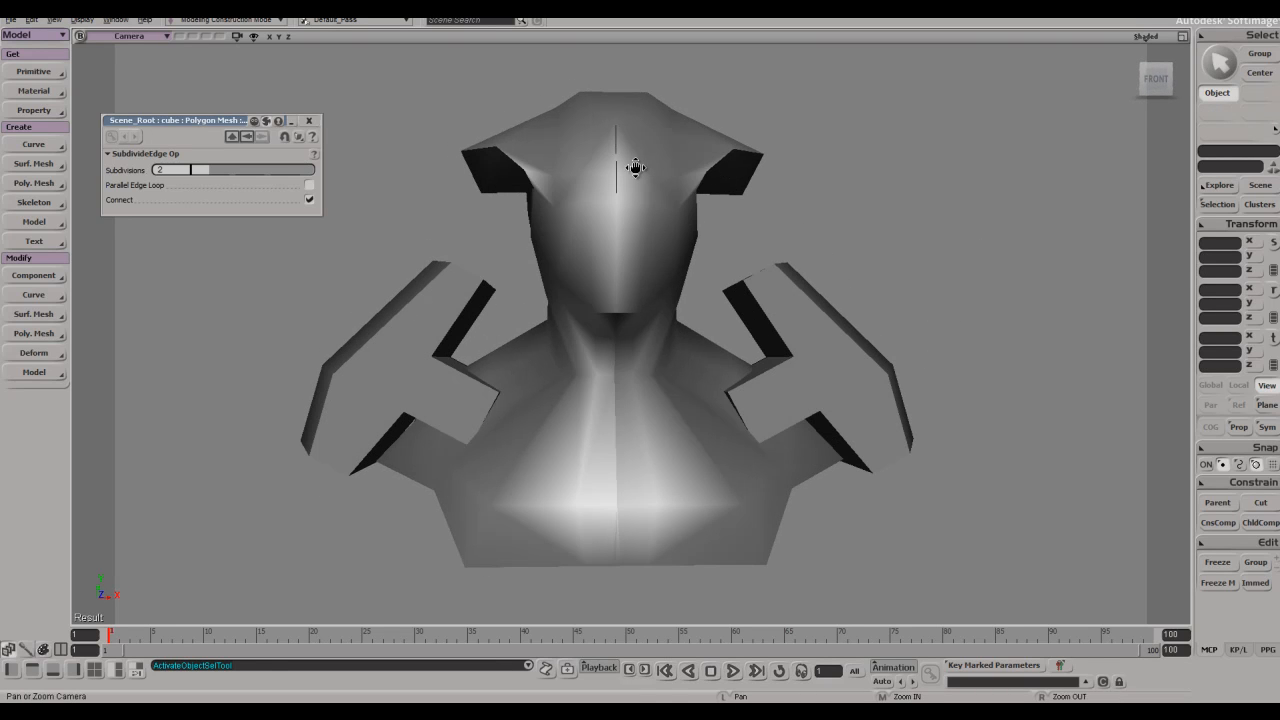
drag(635, 168, 629, 275)
key(alt+Tab)
click(873, 190)
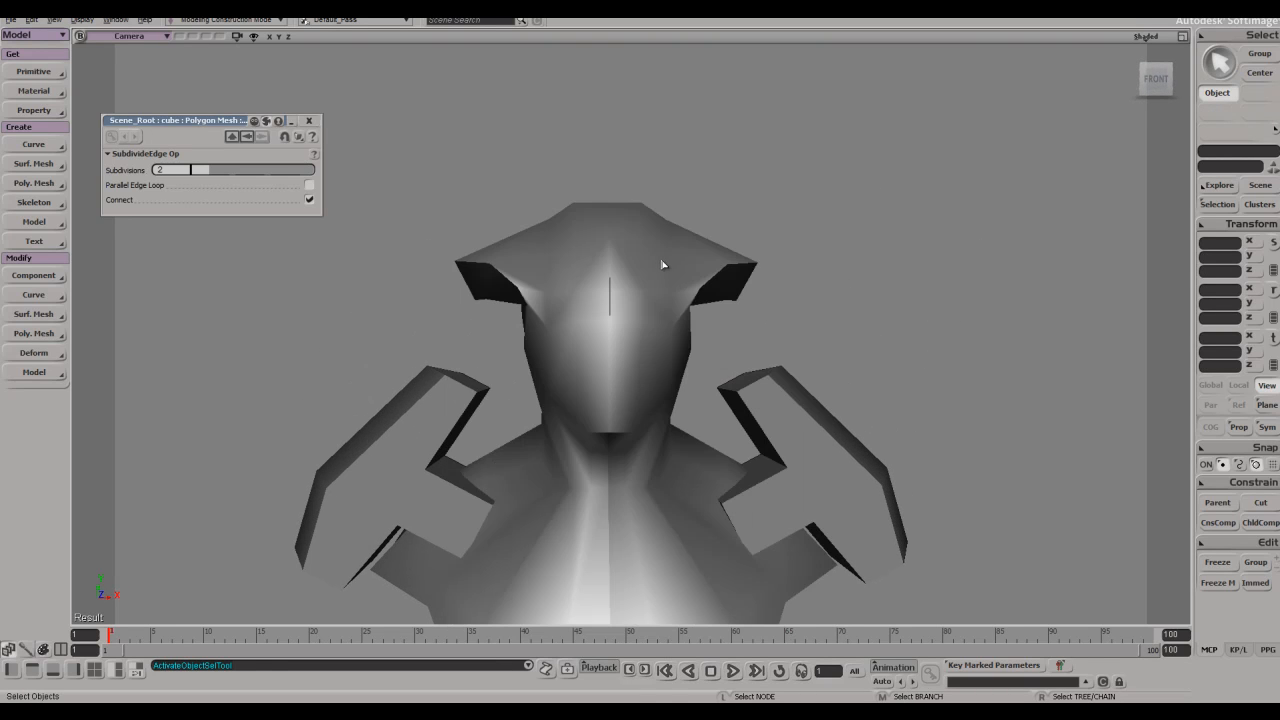
- Select the polygons at the tip of the head's side flare and move them outward and down
click(662, 262)
right_drag(745, 268, 668, 275)
right_drag(748, 283, 677, 252)
key(u)
click(671, 257)
mouse_move(788, 280)
right_down()
mouse_move(726, 268)
mouse_move(785, 282)
right_up()
alt+click(690, 254)
shift+click(697, 245)
key(v)
drag(804, 244, 849, 270)
- Scale the flare tip polygons and shift them to taper and round the tip from every side
key(x)
right_drag(776, 306, 700, 338)
key(v)
key(x)
drag(592, 360, 656, 359)
key(s)
mouse_move(656, 359)
right_down()
mouse_move(746, 335)
mouse_move(643, 330)
mouse_move(650, 358)
right_up()
key(v)
drag(608, 358, 622, 360)
key(s)
right_drag(622, 360, 547, 327)
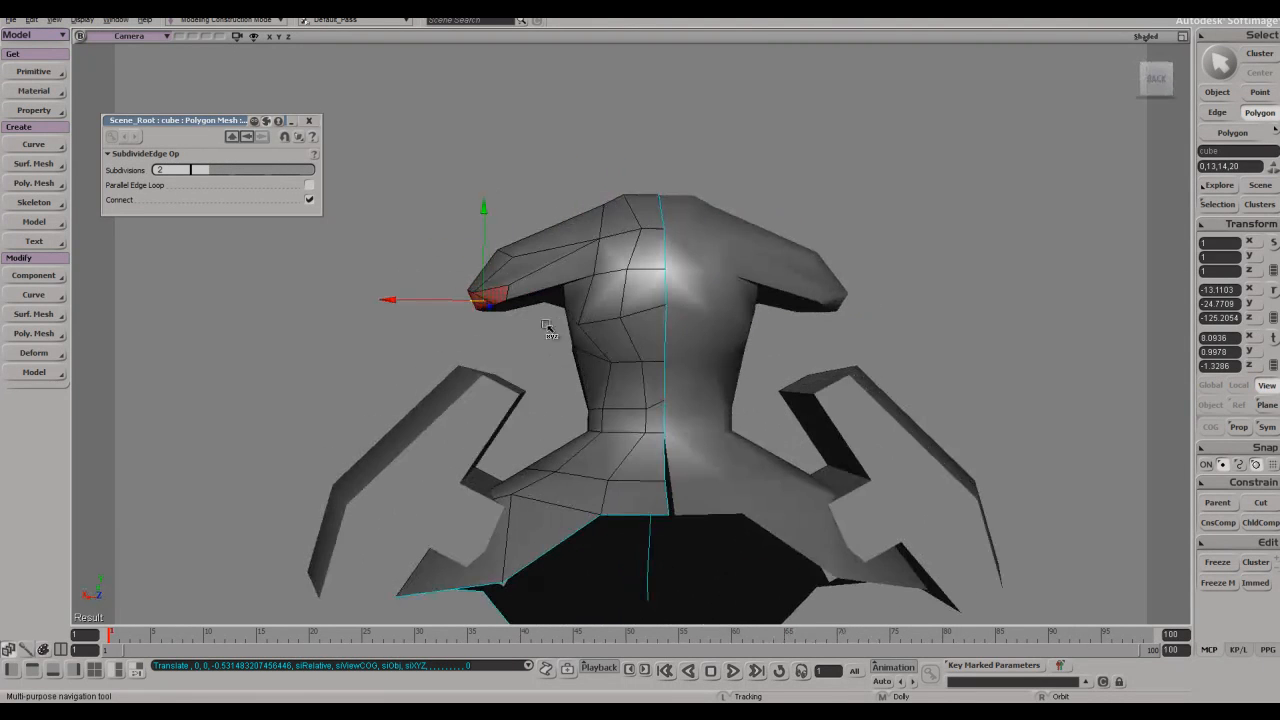
key(x)
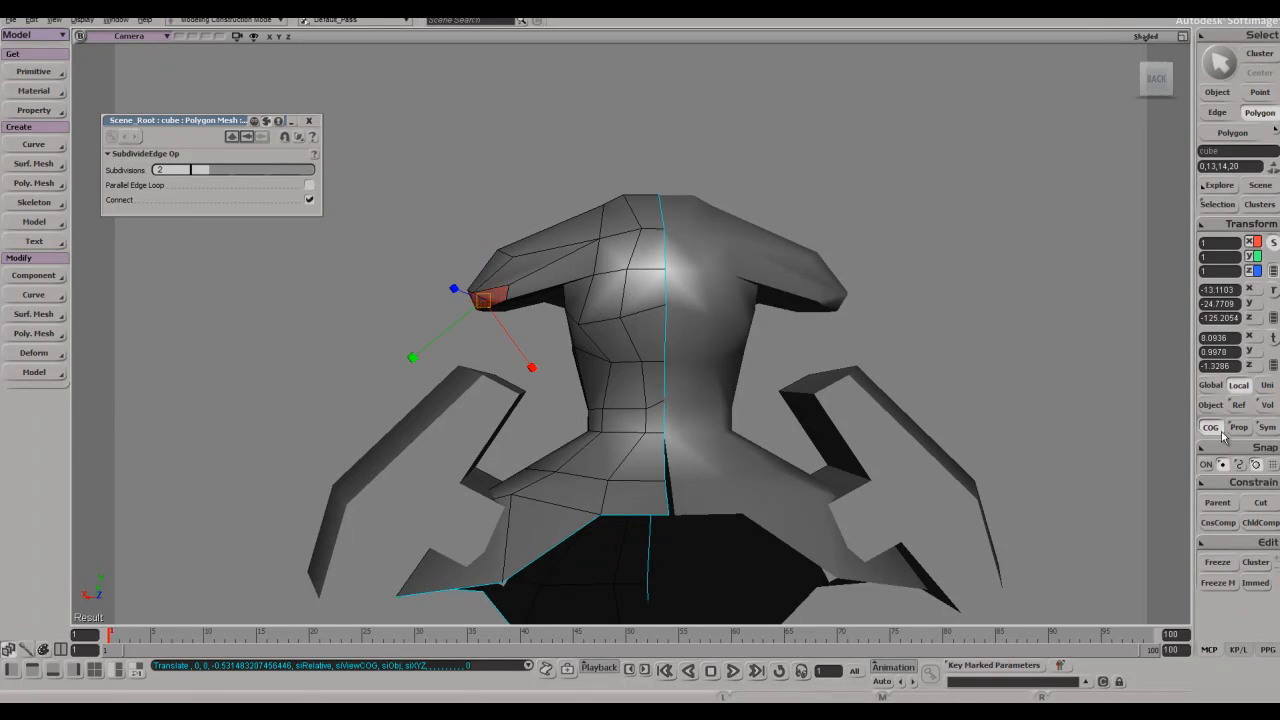
key(s)
right_drag(478, 314, 640, 281)
- Split an edge loop across the head flare near its tip and move it to about X 7.03, Y 1.84
key(e)
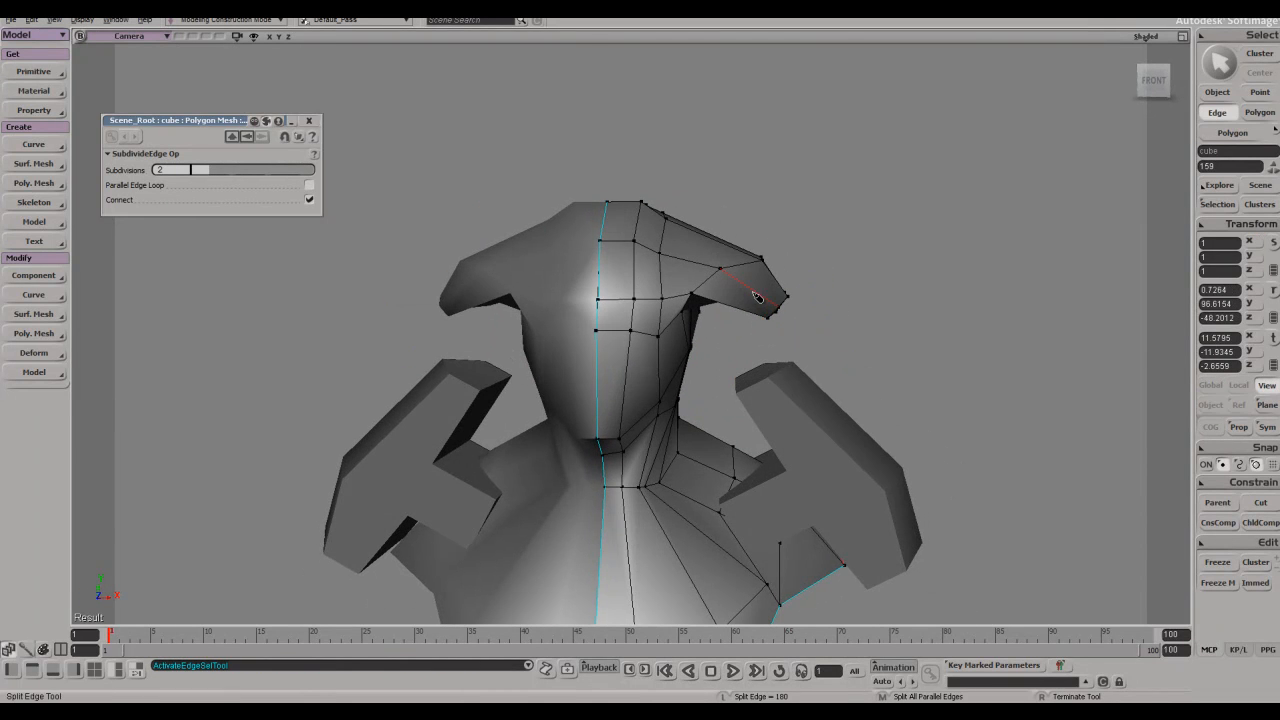
key(e)
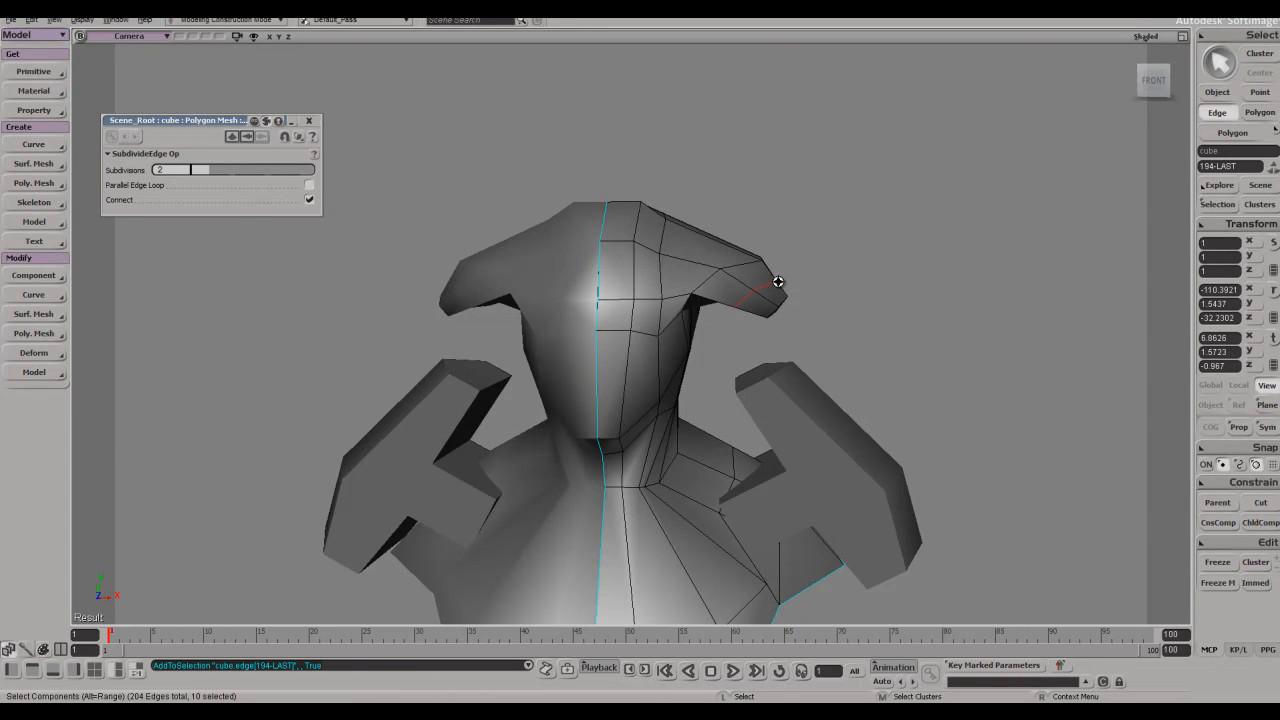
key(v)
key(e)
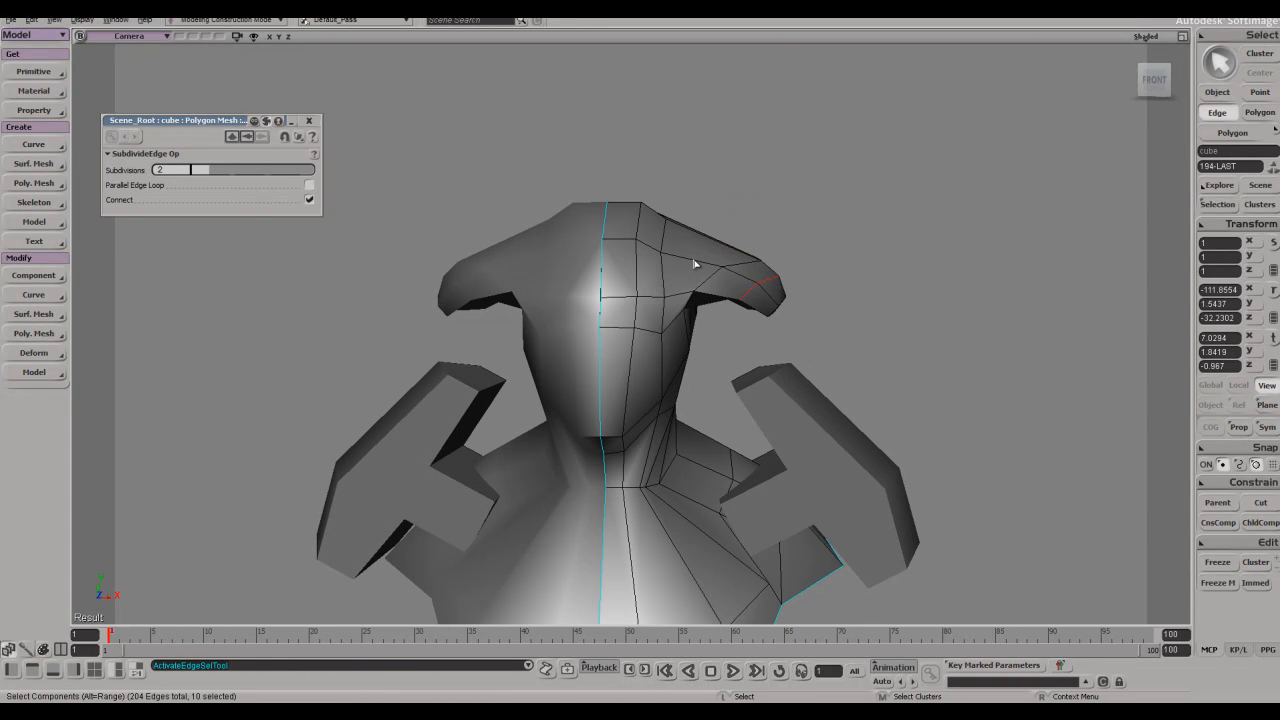
click(694, 263)
key(space)
key(s)
right_drag(869, 263, 786, 289)
- Move the two upper edges midway along the head flare inward and up to about X 5.32, Y 3.74
key(e)
right_click(780, 276)
click(798, 207)
key(space)
key(s)
right_drag(820, 200, 829, 234)
key(e)
click(670, 351)
key(s)
key(v)
drag(829, 234, 777, 211)
key(s)
right_drag(777, 211, 789, 156)
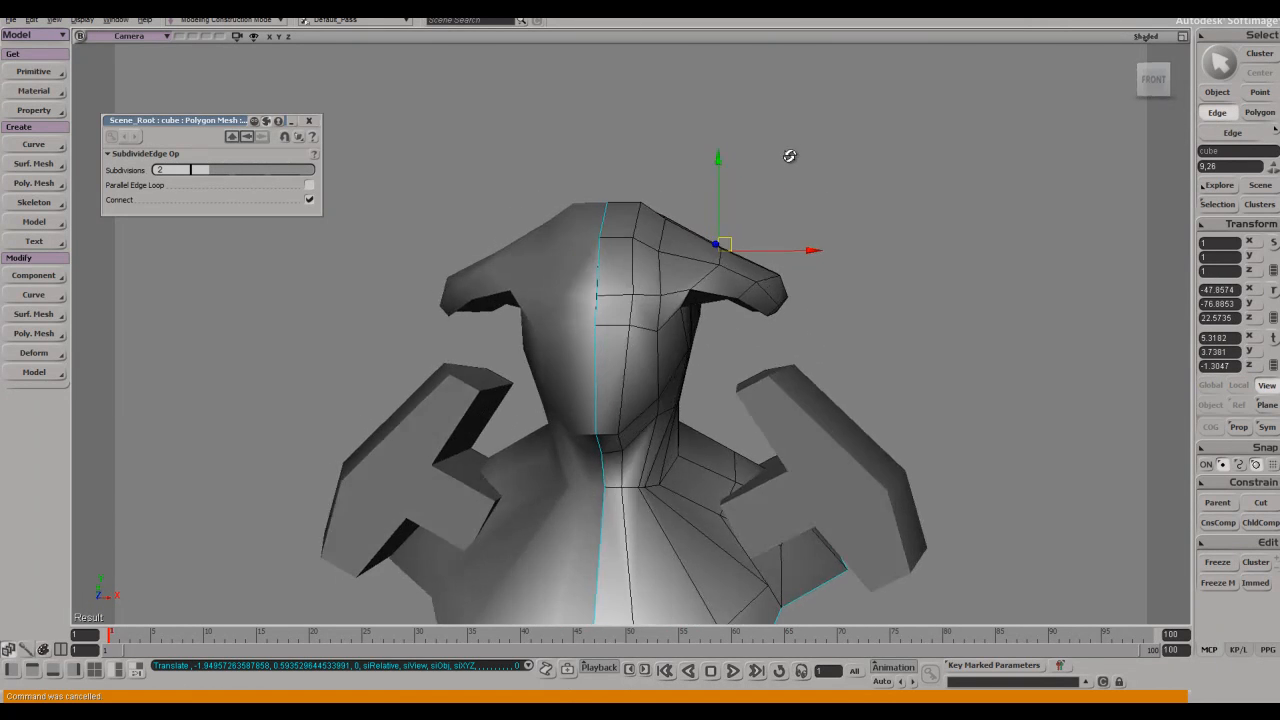
- Check the head against the concept2 image and tweak the brow point where the flare meets the face
key(space)
key(alt+Tab)
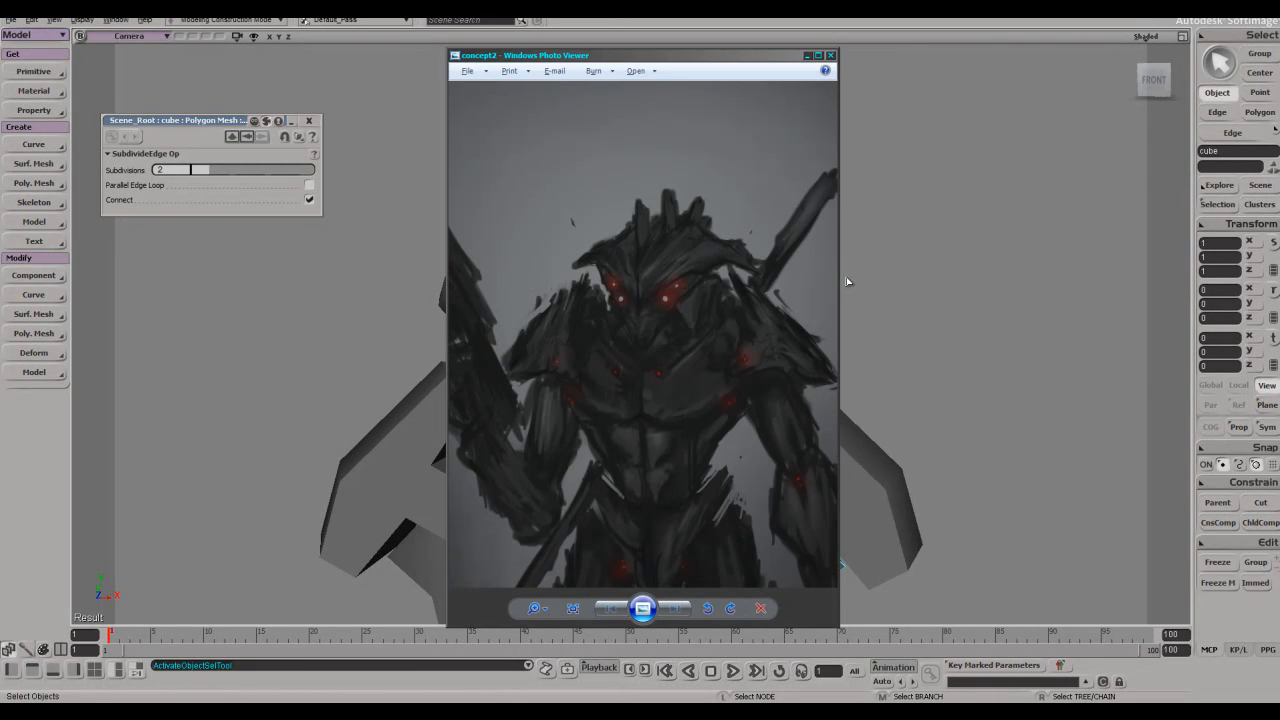
key(alt+Tab)
key(s)
mouse_move(846, 280)
right_down()
mouse_move(808, 289)
mouse_move(823, 286)
right_up()
key(m)
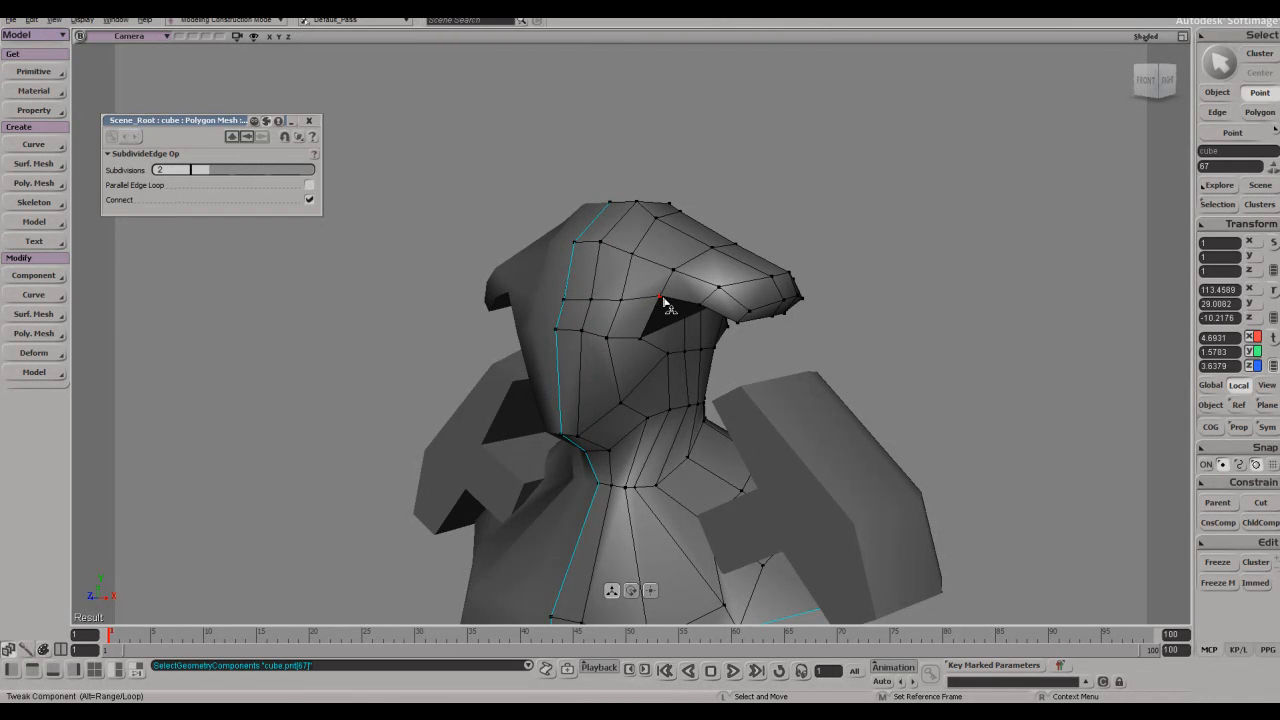
key(s)
right_drag(647, 347, 742, 316)
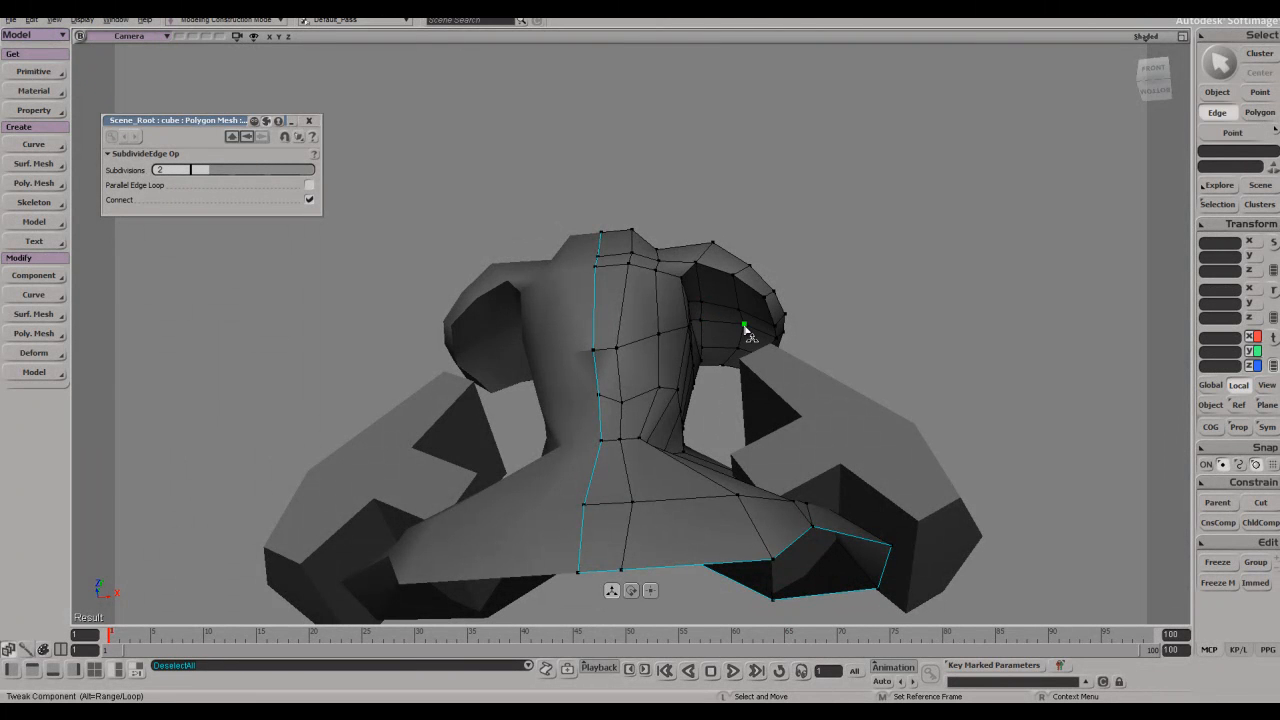
- Move the rear underside polygon of the head flare about 1.01 along its local Y axis
right_drag(737, 277, 634, 296)
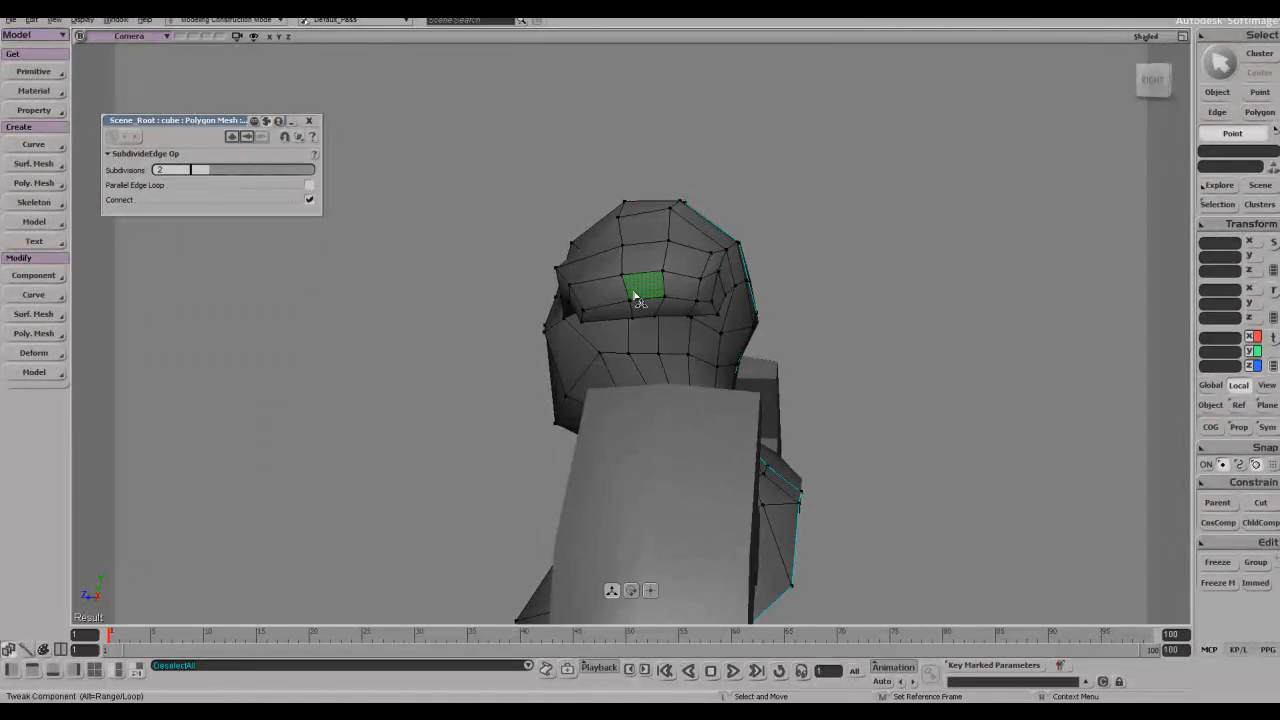
scroll(585, 323, up, 5)
click(575, 306)
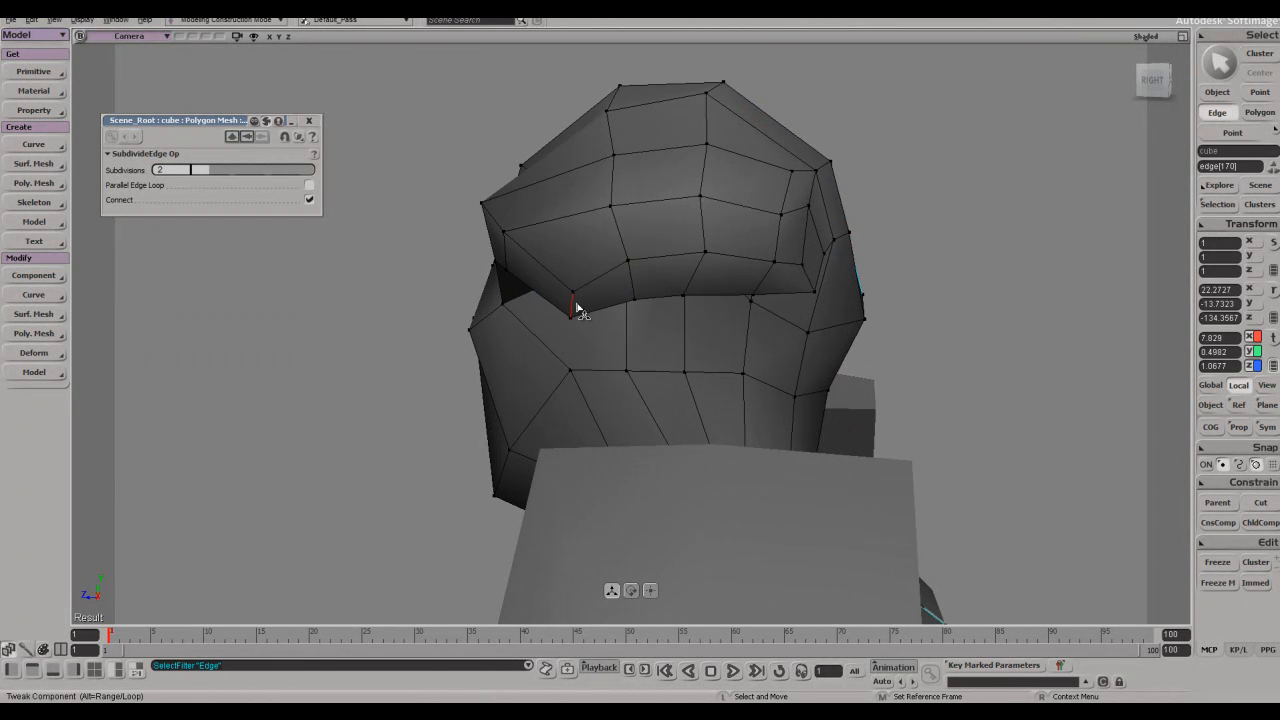
right_drag(650, 301, 769, 366)
drag(829, 366, 845, 396)
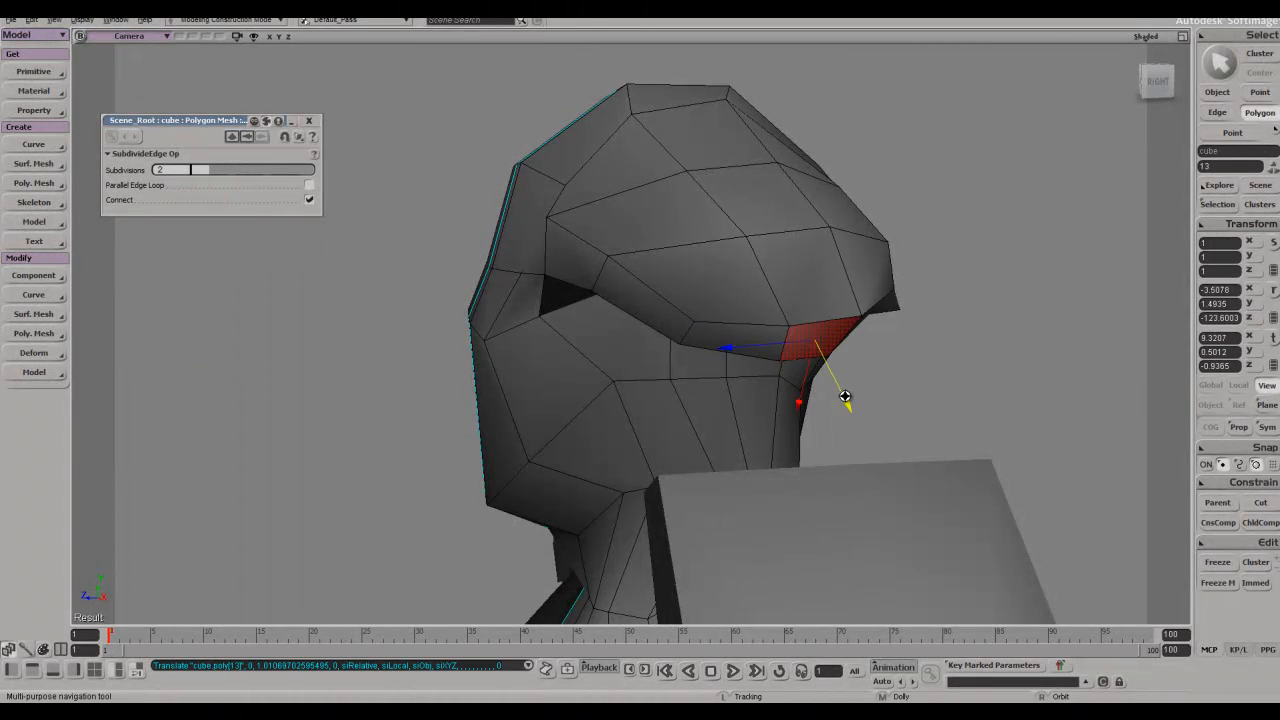
- Move the rear bottom edge of the head flare outward and slightly down to about X 8.55, Y 0.66
right_drag(845, 396, 807, 377)
click(644, 252)
right_drag(644, 252, 445, 318)
key(v)
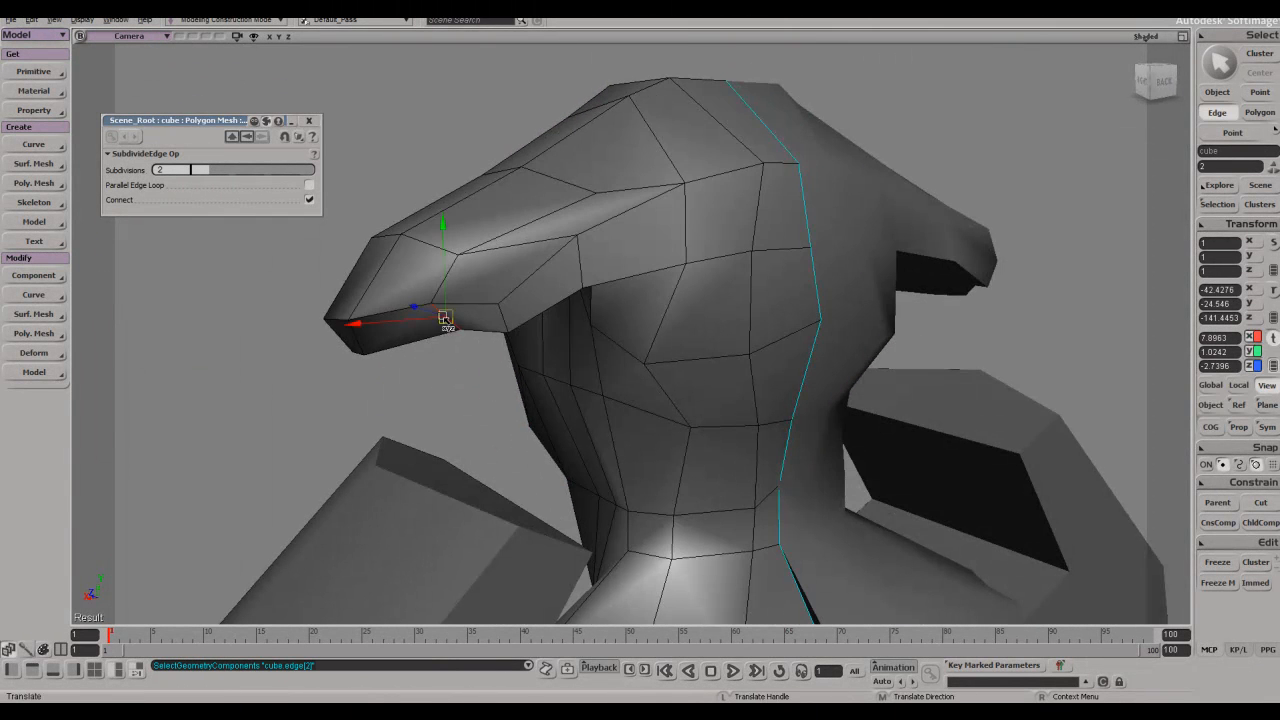
right_drag(395, 260, 351, 260)
drag(319, 253, 284, 268)
right_drag(284, 268, 638, 315)
- Reposition an edge and a nearby point of the head mesh to refine its outline
scroll(564, 301, down, 5)
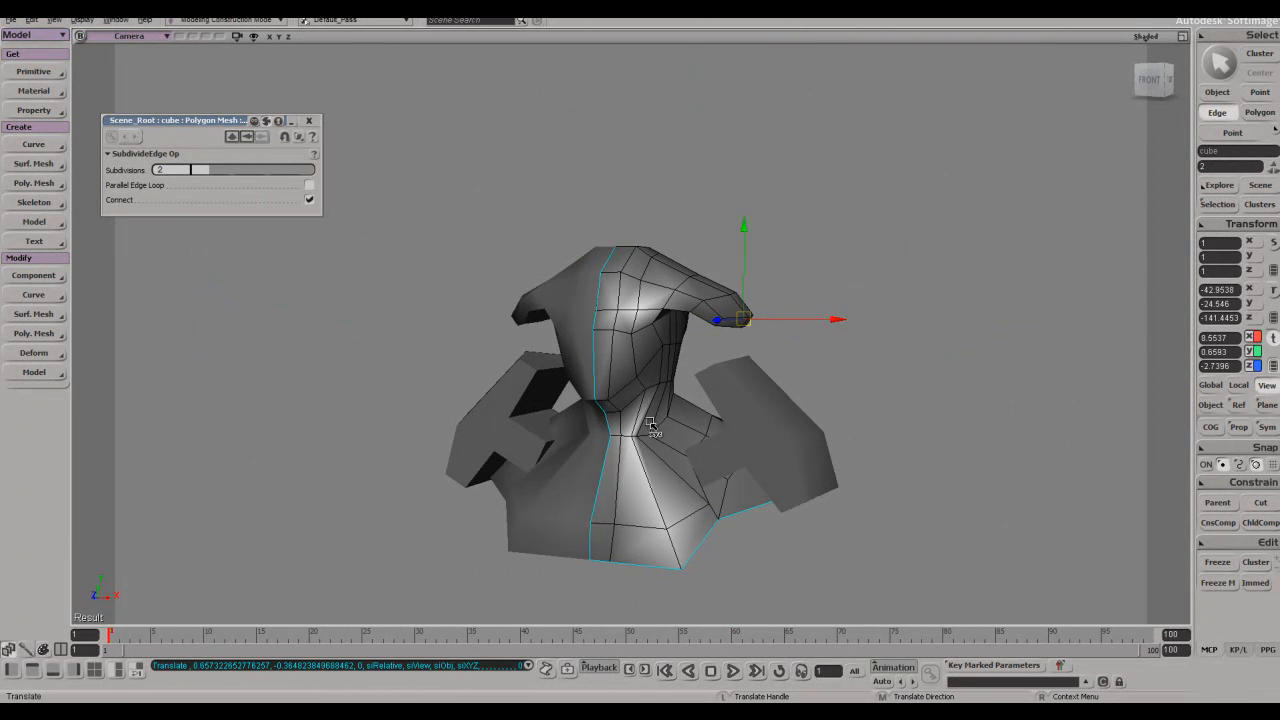
right_drag(626, 541, 614, 363)
scroll(643, 421, up, 4)
right_drag(472, 276, 562, 335)
key(e)
right_drag(498, 440, 1048, 280)
drag(1010, 246, 1028, 260)
key(t)
click(708, 284)
drag(1011, 210, 992, 190)
right_drag(990, 190, 558, 314)
- Reposition edges and points on the back of the head below the flare to even out the mesh
key(space)
key(e)
key(v)
drag(547, 327, 534, 338)
key(t)
key(v)
drag(457, 364, 480, 361)
key(t)
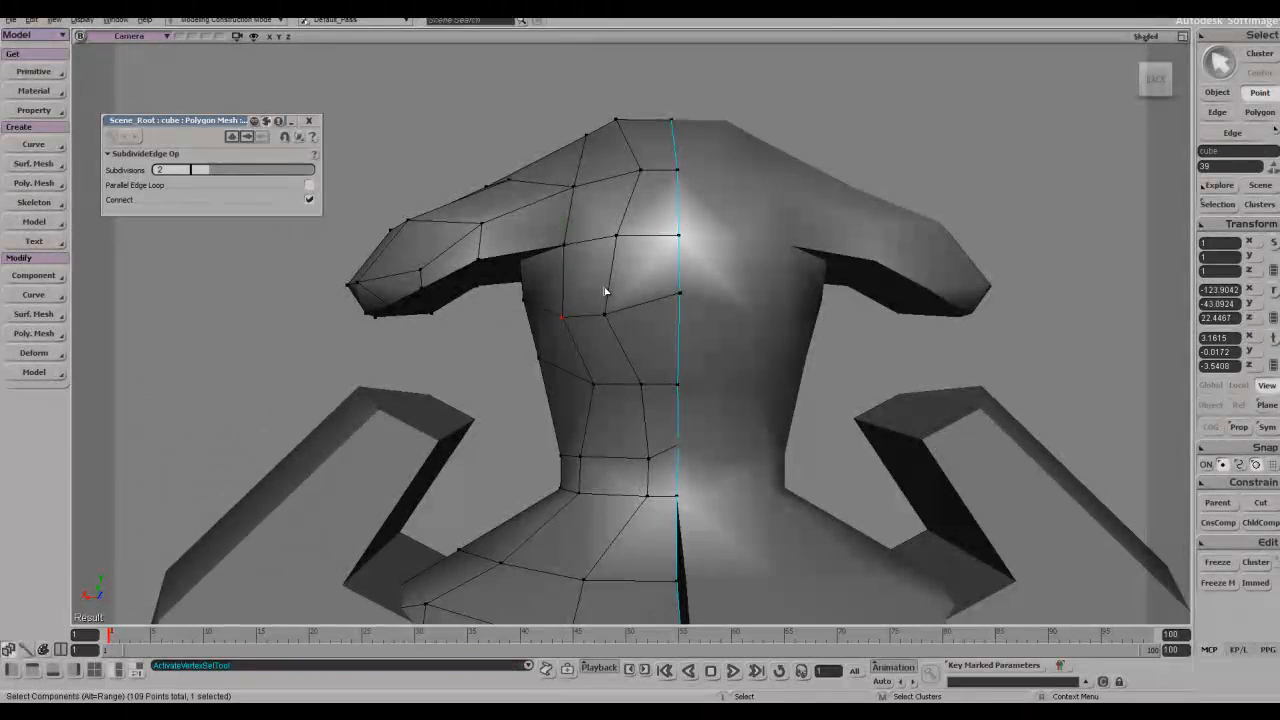
key(v)
drag(577, 371, 591, 363)
key(s)
right_drag(578, 370, 763, 374)
- Deselect everything and compare the head's shape with the concept2 image
key(ctrl+shift+a)
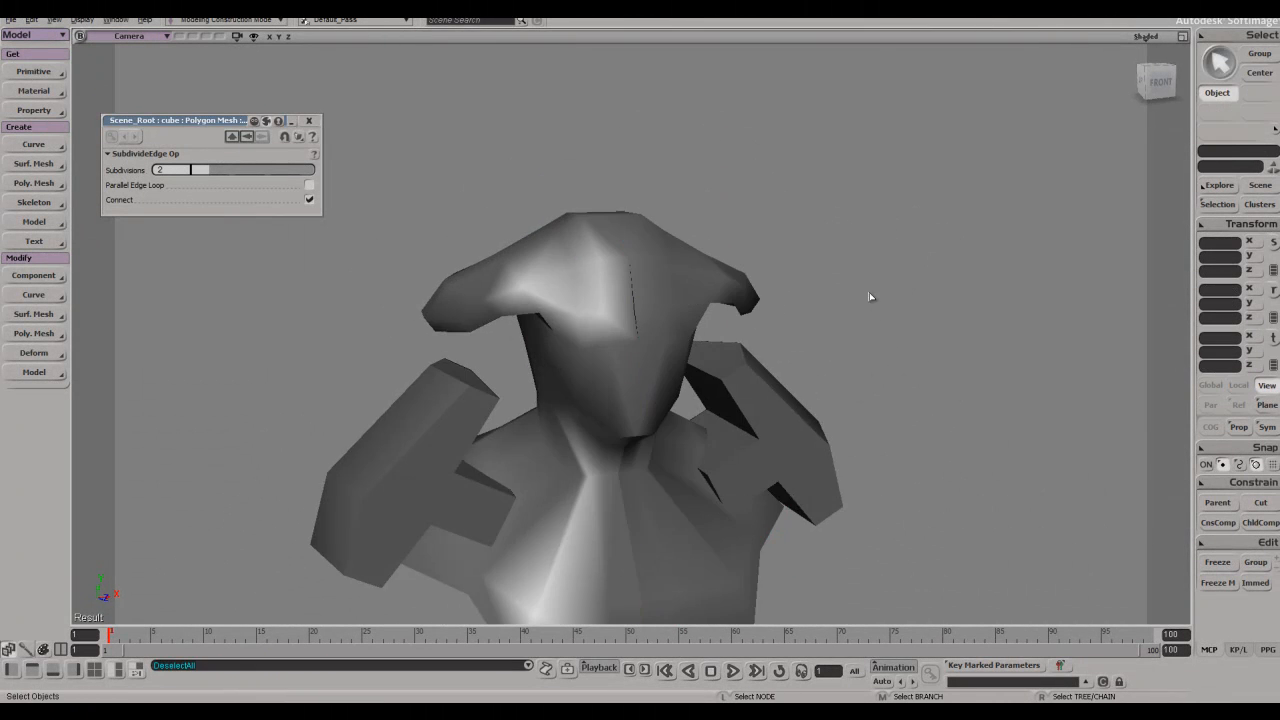
key(alt+Tab)
key(alt+Tab)
key(s)
mouse_move(869, 240)
right_down()
mouse_move(829, 237)
mouse_move(971, 194)
mouse_move(951, 226)
mouse_move(883, 243)
mouse_move(875, 231)
right_up()
key(alt+Tab)
key(alt+Tab)
key(s)
- Tweak the polygon under the chin and rotate it about -28.65 degrees on its local X axis
middle_drag(906, 223, 737, 309)
click(621, 320)
key(s)
right_drag(737, 309, 618, 312)
key(m)
right_drag(611, 368, 598, 338)
key(s)
key(s)
right_drag(686, 306, 637, 331)
drag(628, 312, 680, 285)
key(s)
right_drag(652, 288, 716, 232)
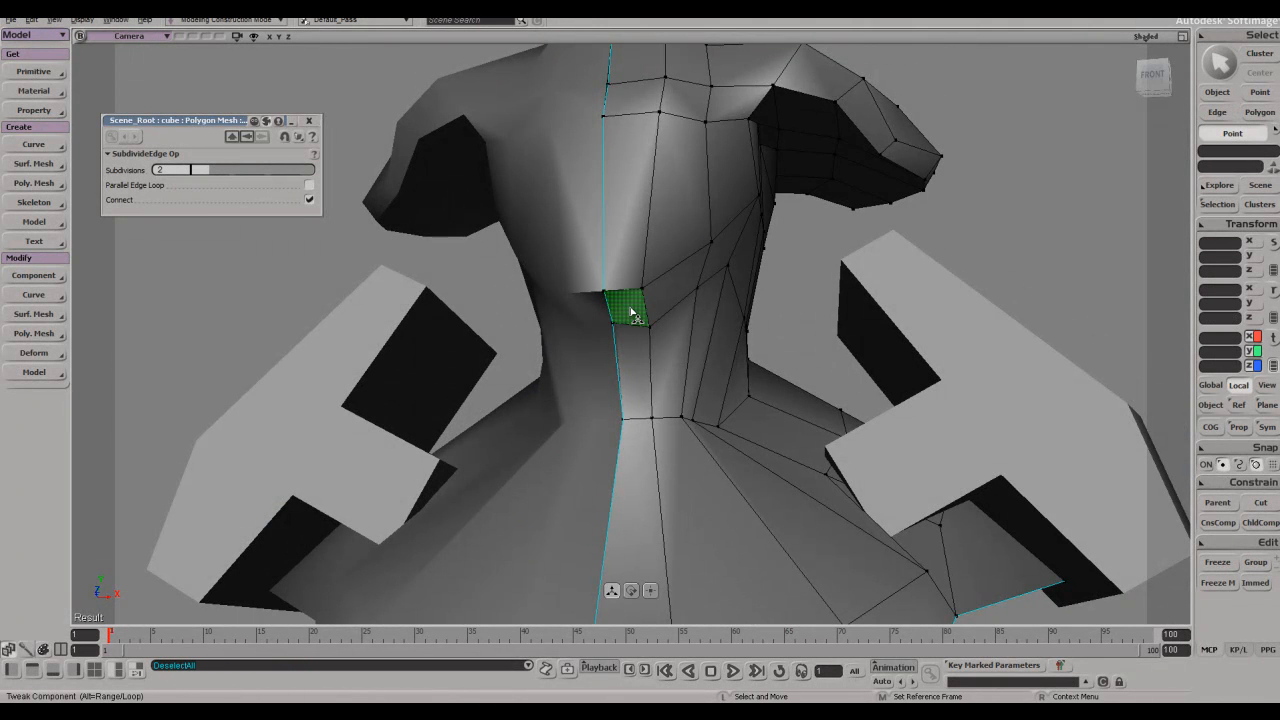
click(630, 313)
key(s)
right_drag(629, 306, 560, 345)
drag(548, 277, 560, 246)
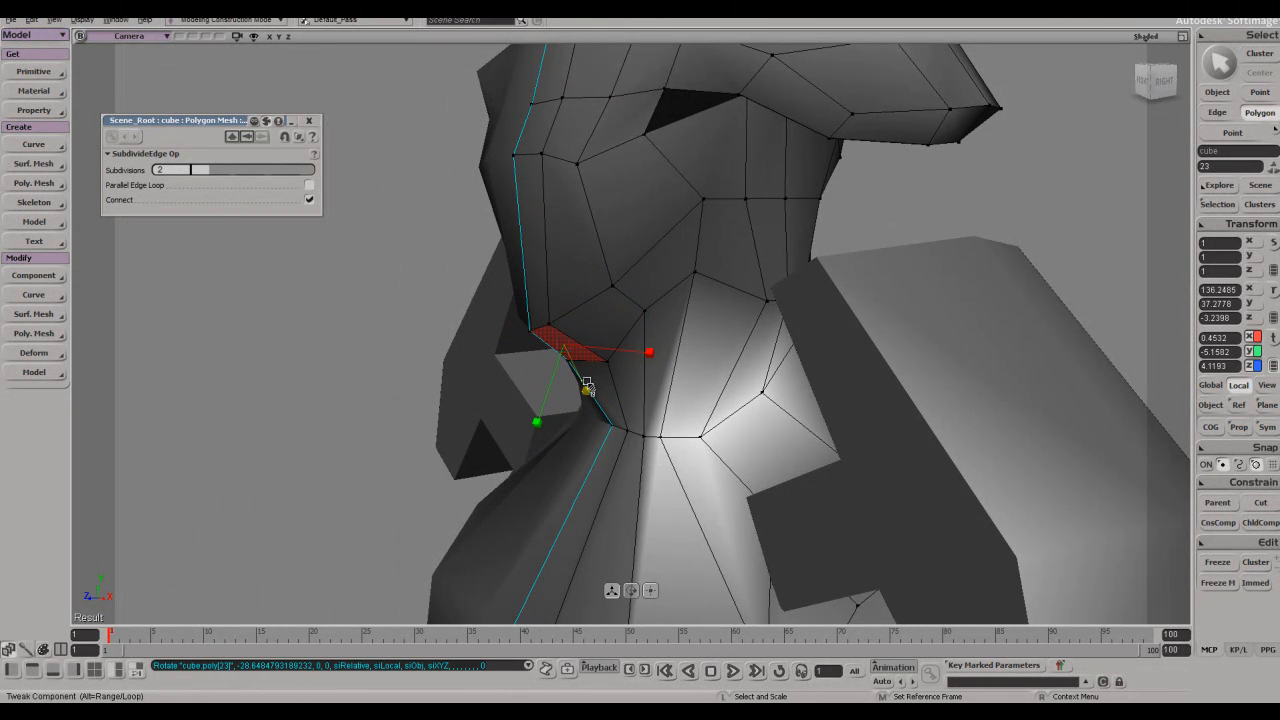
- Select two edges on the back of the head beside the flare and move them slightly down
key(s)
right_drag(520, 345, 534, 349)
key(e)
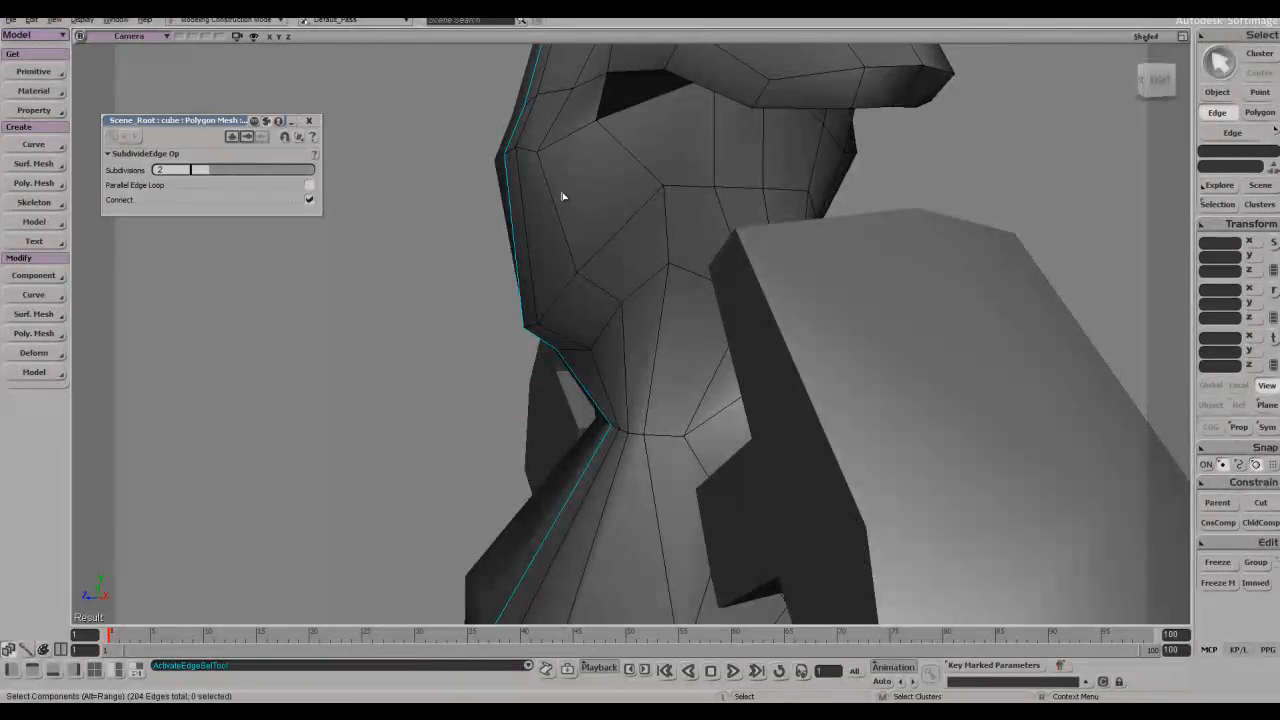
middle_click(566, 219)
key(s)
right_drag(566, 219, 815, 141)
key(s)
key(space)
key(e)
click(826, 138)
shift+click(783, 139)
key(s)
key(v)
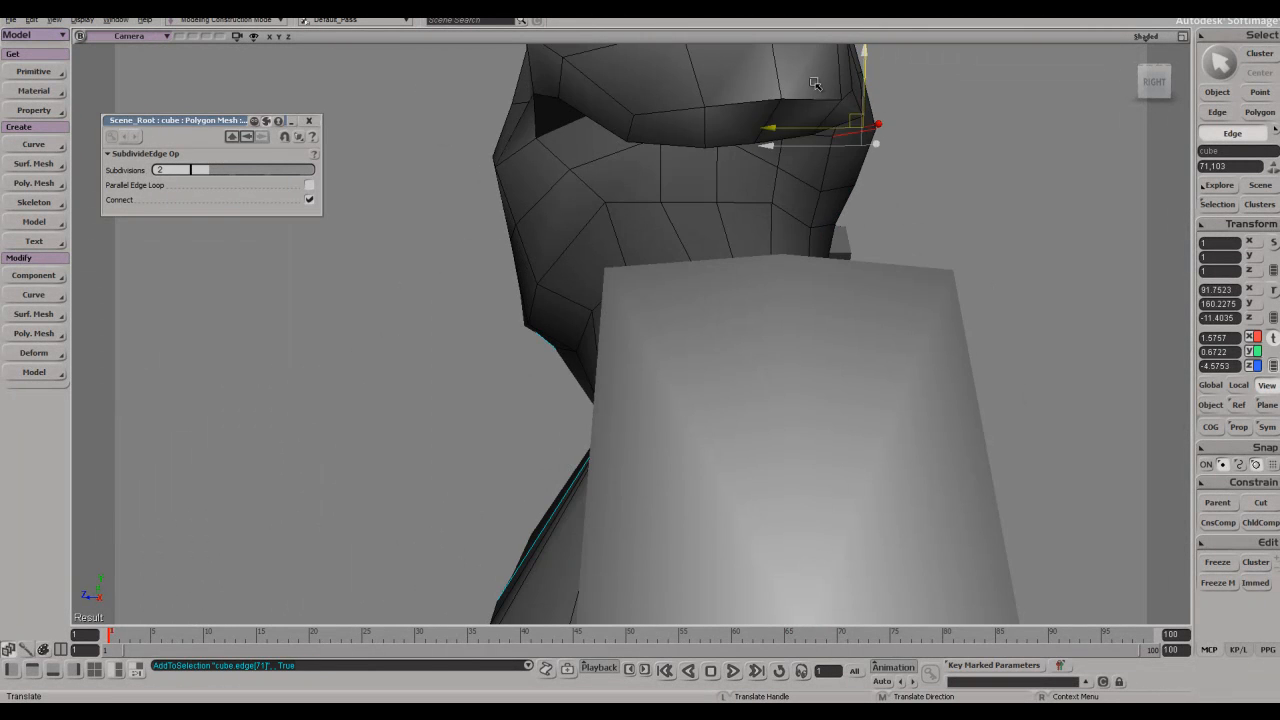
drag(810, 75, 809, 78)
right_drag(809, 78, 770, 165)
- Select the next pair of edges lower on the back of the head and nudge them into line
key(e)
click(785, 215)
shift+click(750, 223)
right_drag(750, 223, 836, 238)
key(v)
drag(791, 127, 791, 128)
right_drag(791, 128, 763, 183)
- Move the two edges at the lower back of the head slightly up to smooth the transition into the neck
key(e)
click(706, 262)
shift+click(672, 262)
right_drag(672, 262, 742, 250)
key(v)
drag(755, 178, 752, 171)
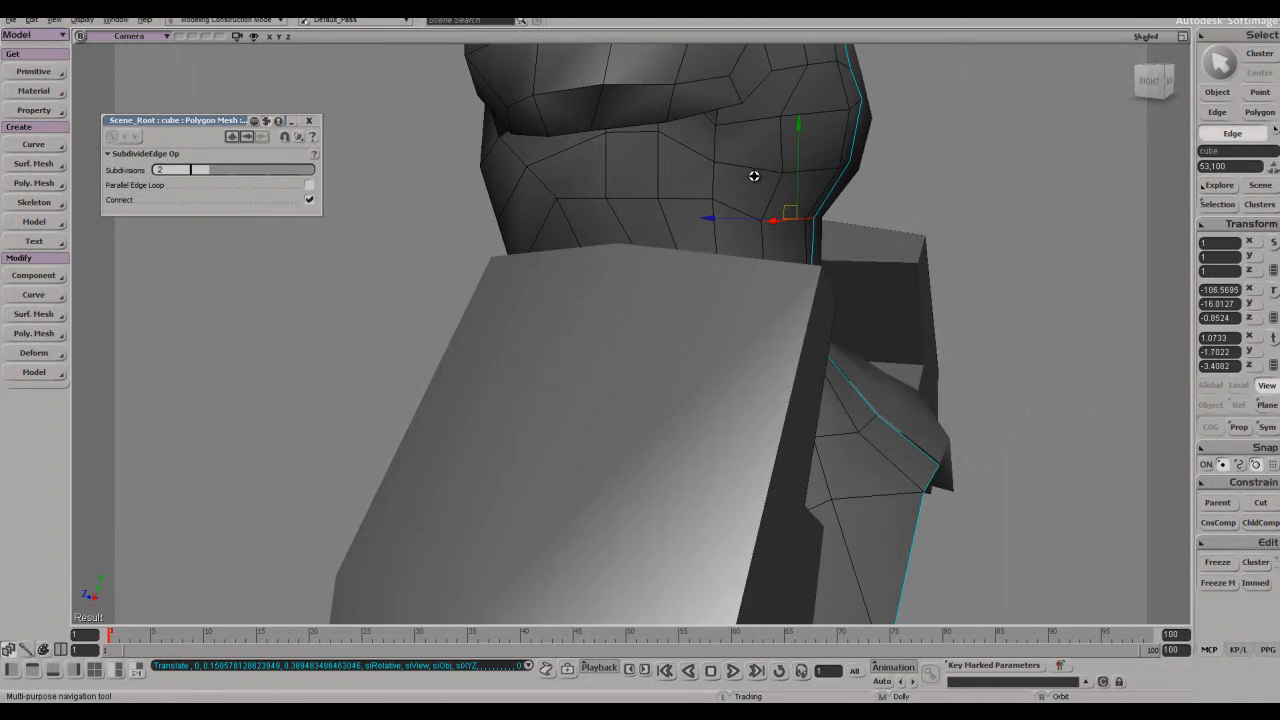
- Select an edge low on the side of the neck, below the head, and move it slightly up
key(s)
right_drag(752, 171, 711, 184)
key(e)
click(647, 335)
drag(632, 232, 632, 226)
key(s)
right_drag(632, 226, 706, 349)
- Tweak the points at the side of the neck below the back of the head to even out the edge row
key(m)
click(653, 318)
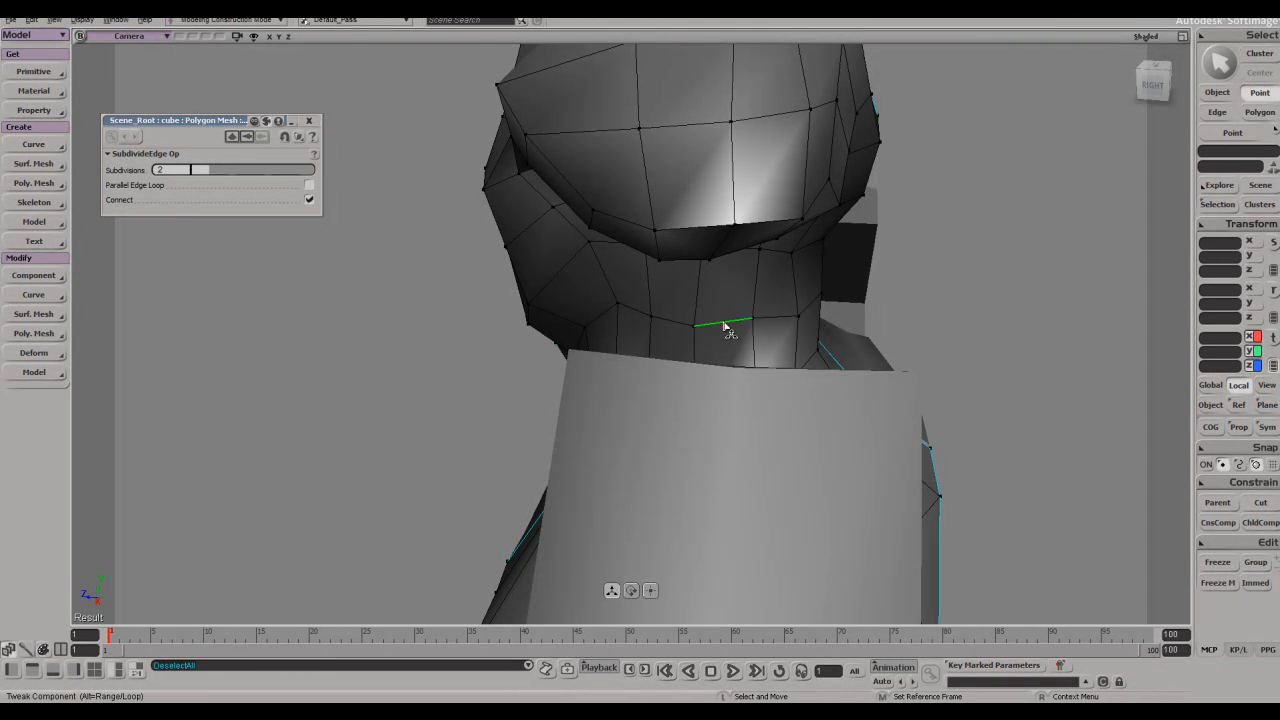
key(s)
right_drag(697, 335, 752, 257)
key(m)
drag(636, 337, 628, 332)
key(s)
right_drag(631, 334, 672, 372)
key(ctrl+e)
middle_click(677, 377)
key(s)
right_drag(812, 339, 806, 294)
key(ctrl+z)
- Review the bust from the front and compare its face with an enlarged view of the concept2 image
key(s)
key(space)
click(806, 294)
key(s)
middle_drag(800, 290, 731, 266)
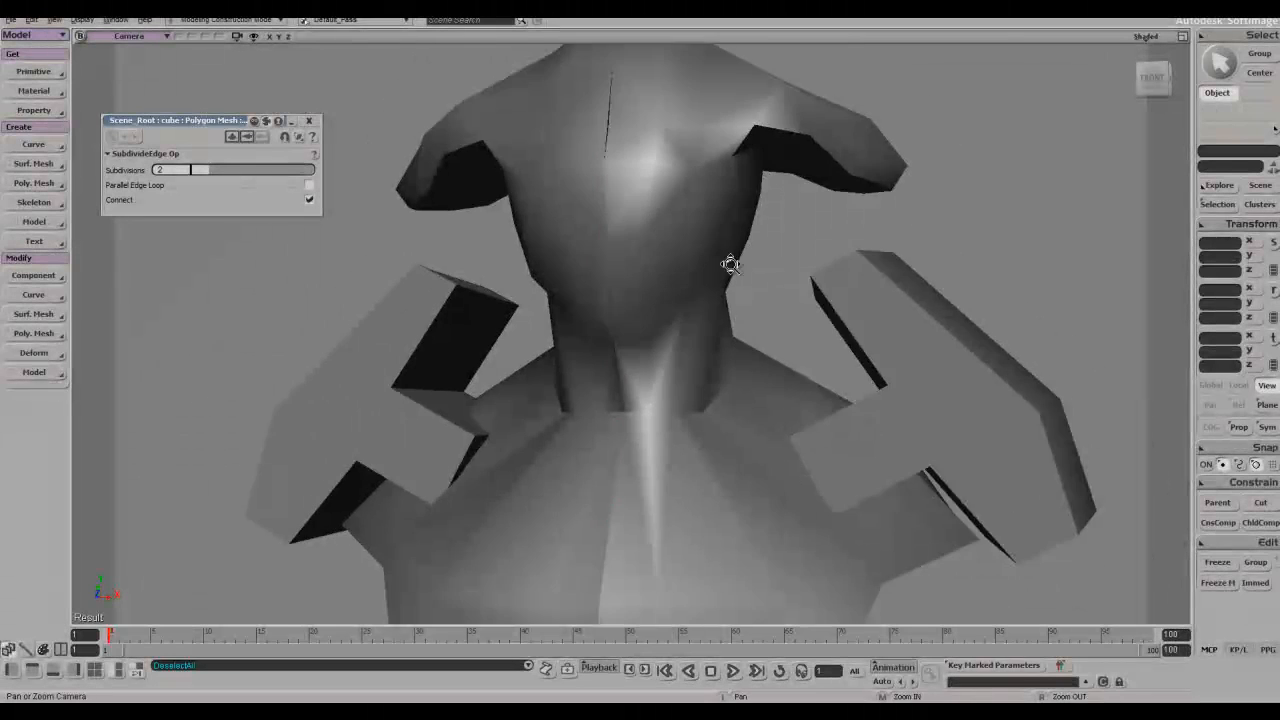
right_drag(731, 266, 741, 338)
key(space)
click(720, 357)
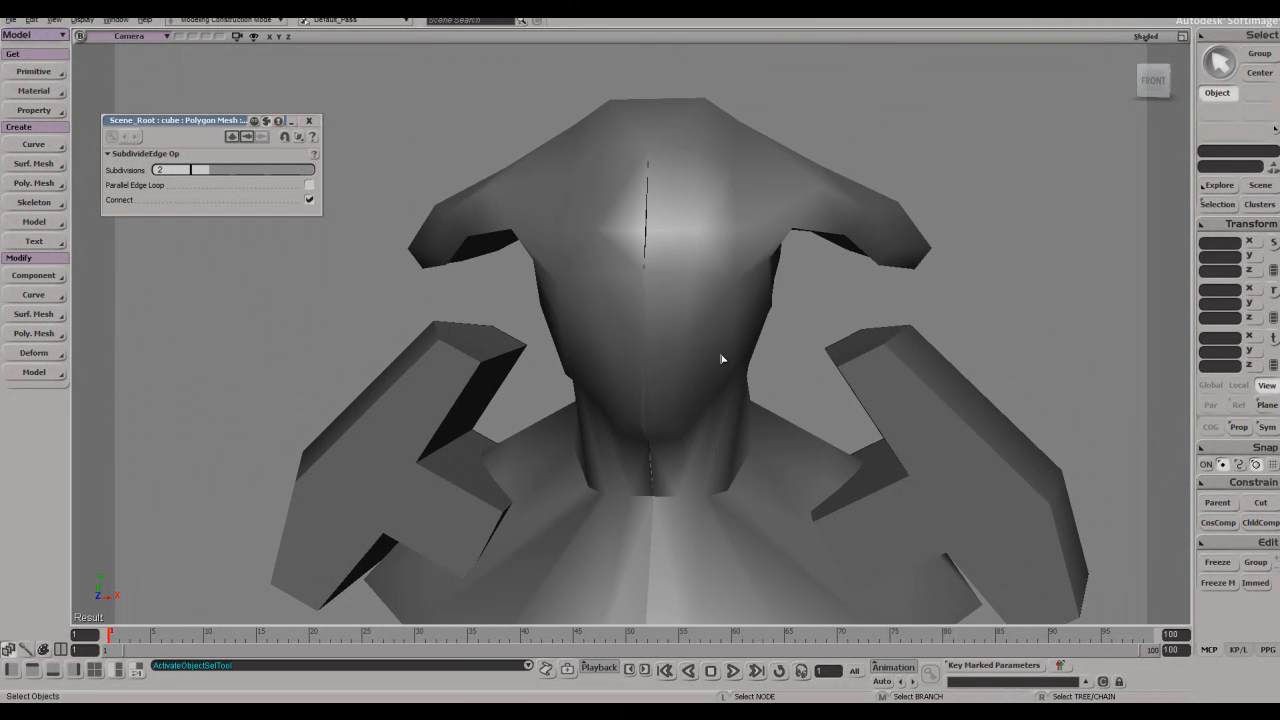
key(alt+Tab)
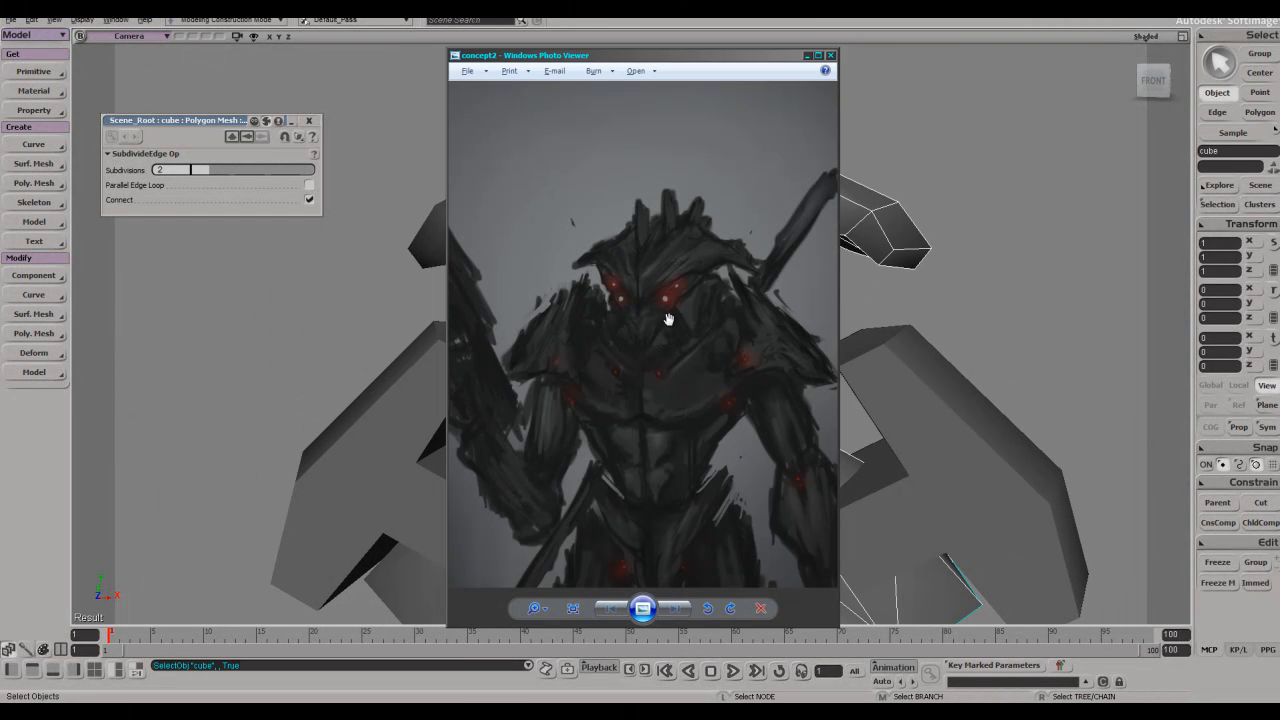
scroll(668, 319, up, 3)
scroll(757, 221, down, 3)
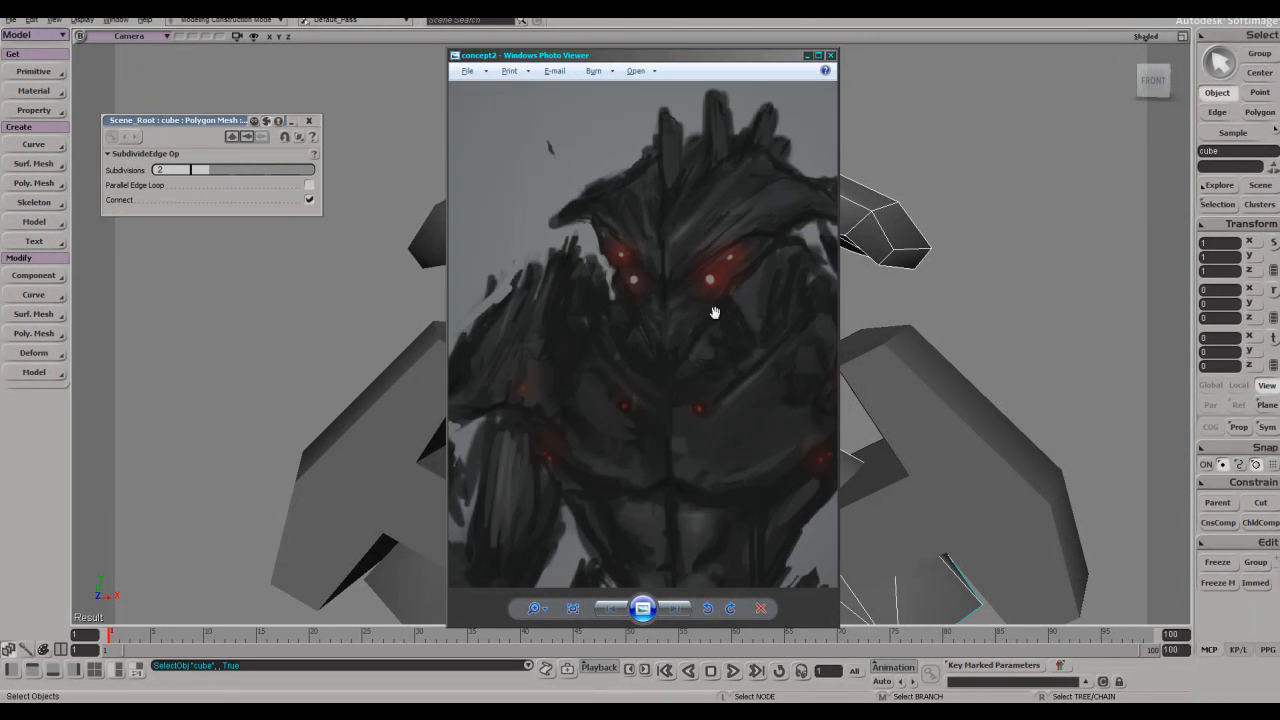
key(alt+Tab)
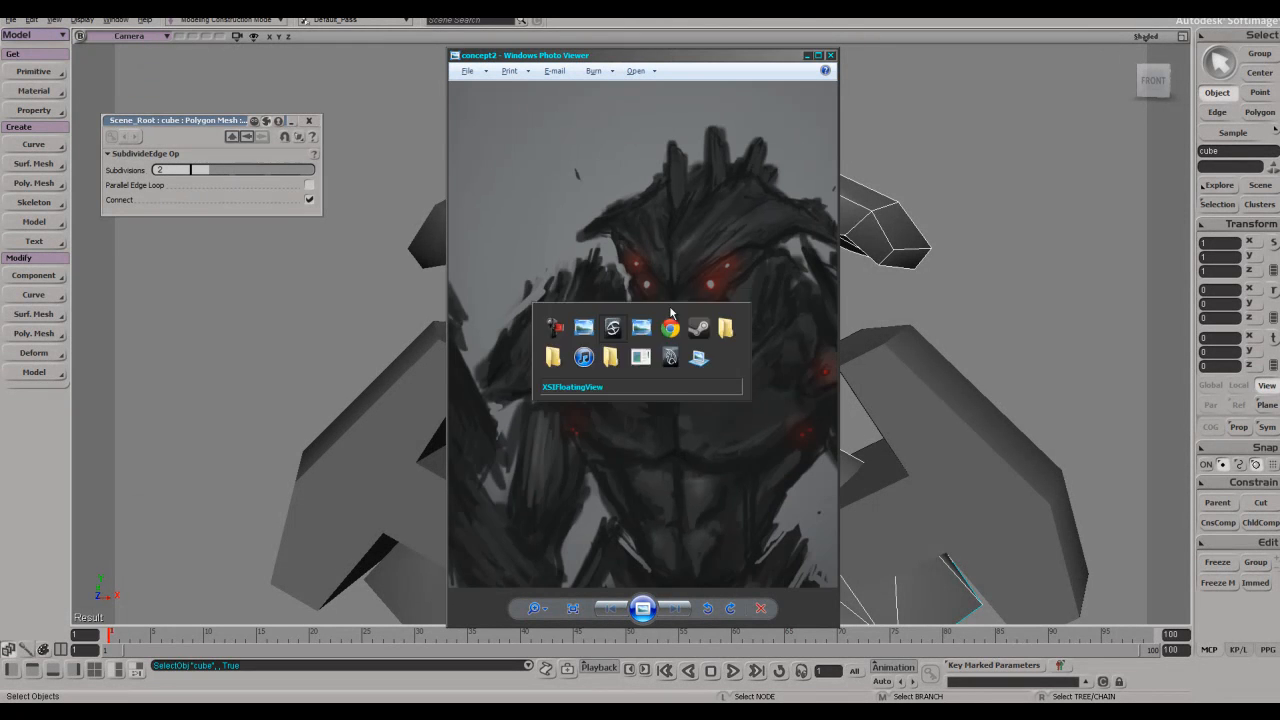
- Tweak the cheek point beside the chin inward to narrow the lower face
key(s)
key(m)
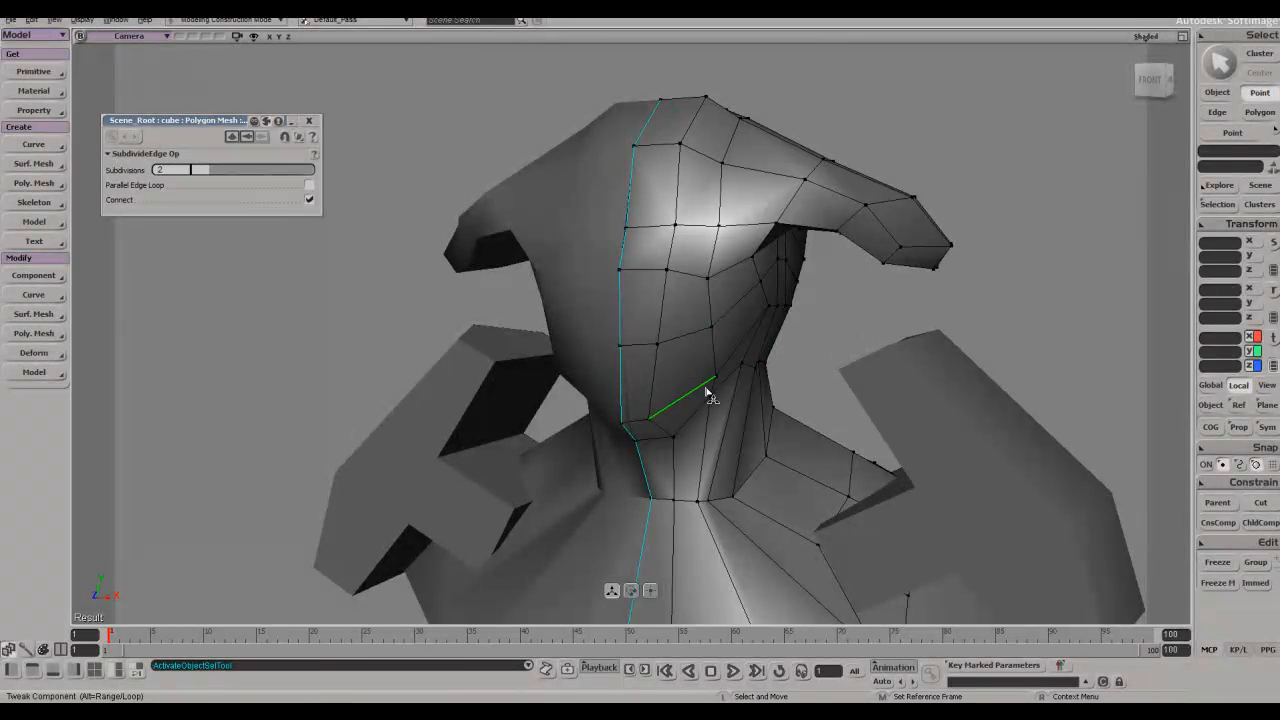
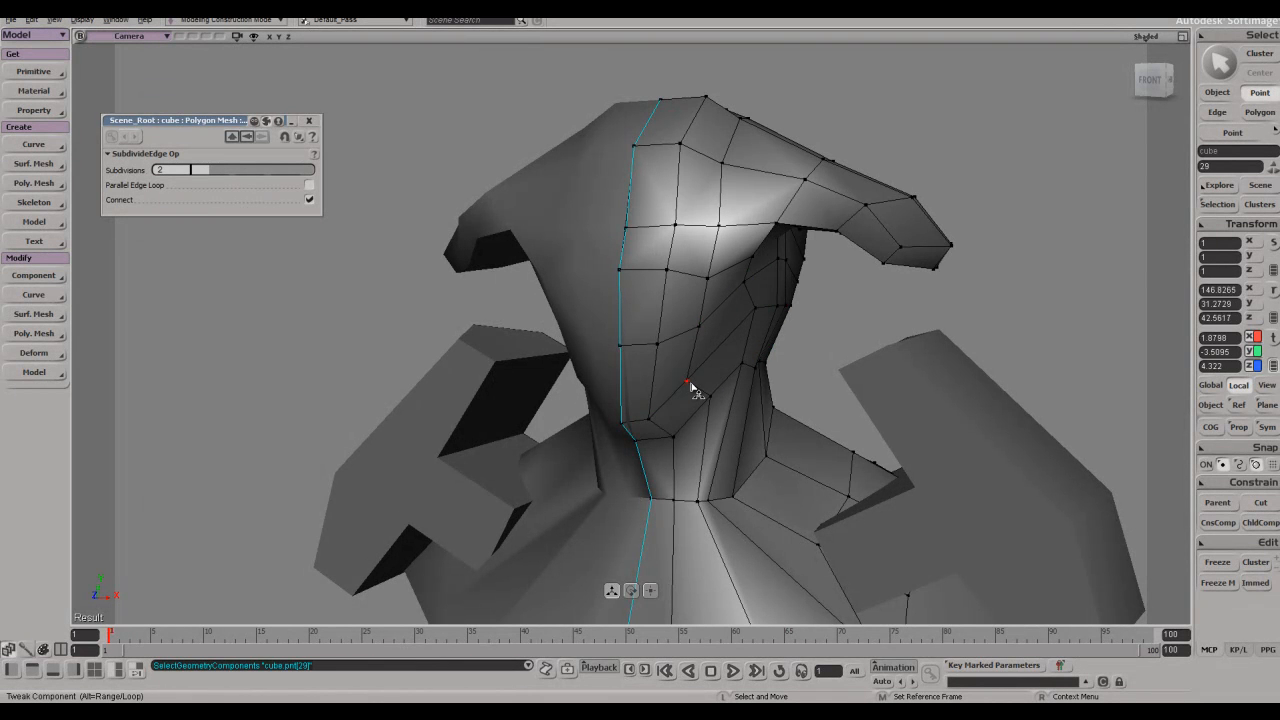
right_drag(685, 390, 643, 377)
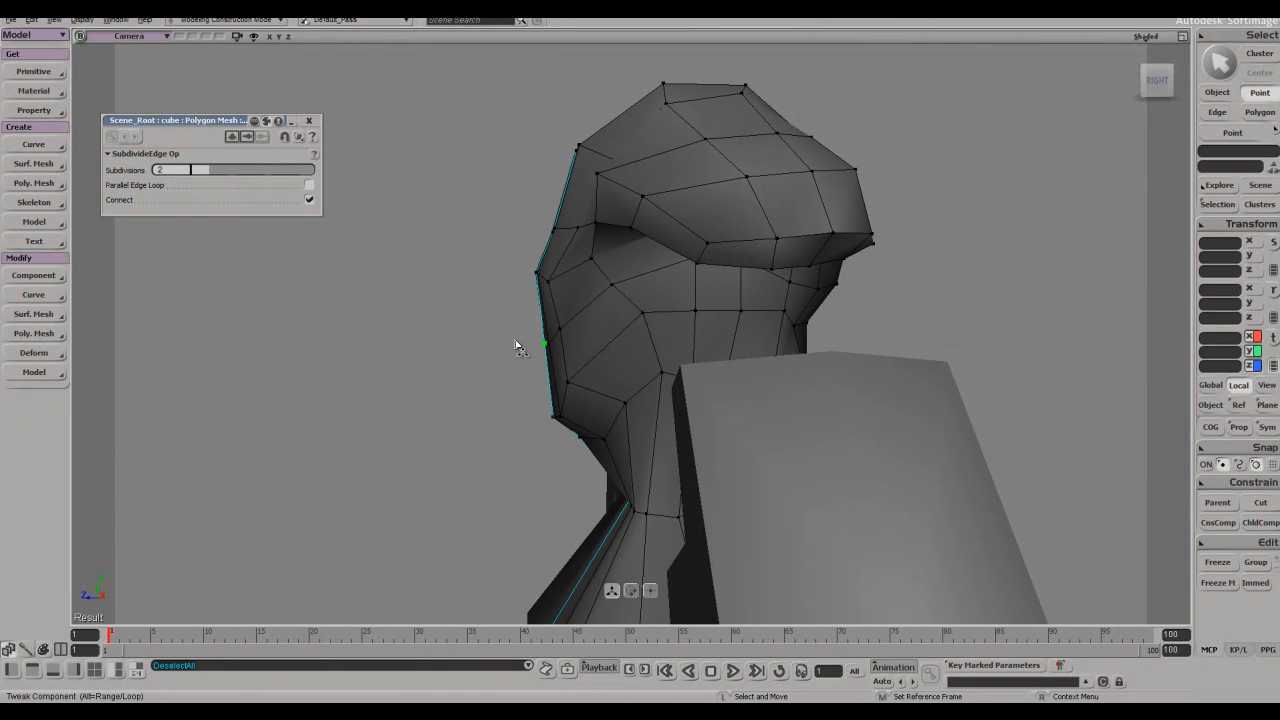
- Select the two front points of the face just above the chin and move them down and slightly forward
key(t)
right_drag(551, 346, 605, 342)
drag(605, 342, 554, 358)
right_drag(554, 358, 490, 310)
key(v)
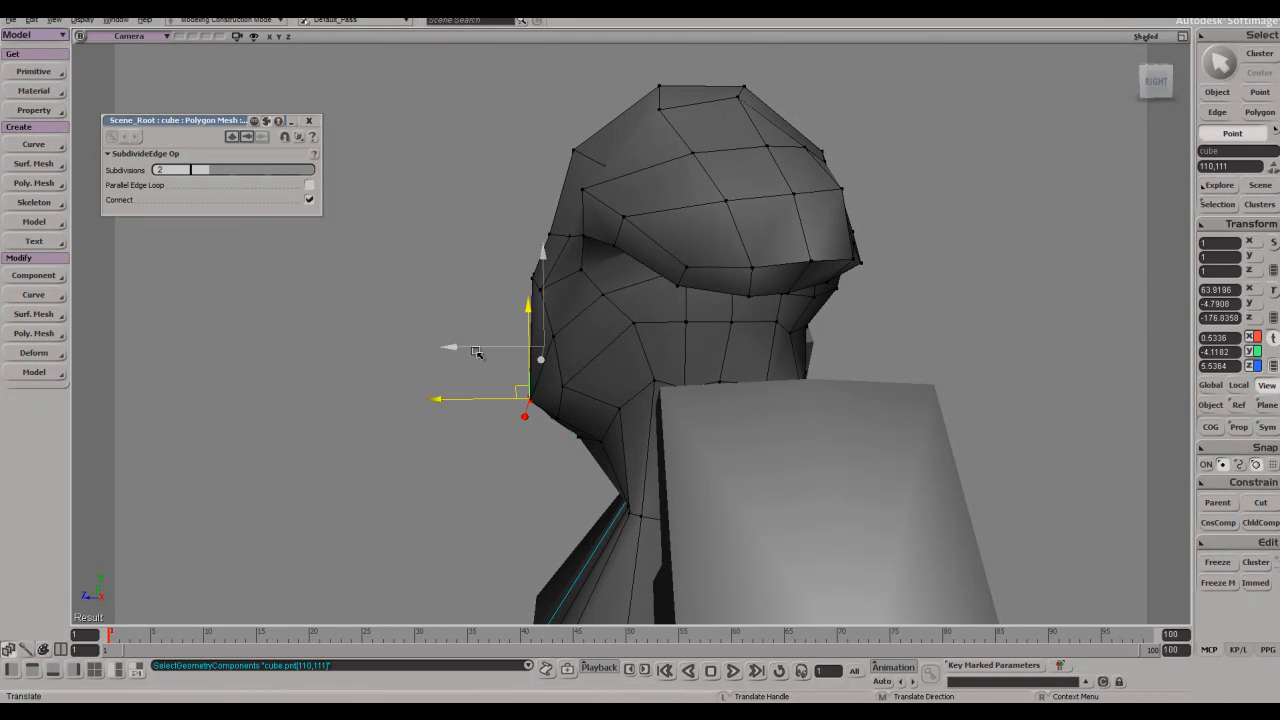
- Move the two front points at mid-face down and forward, and adjust the neighbouring side point to follow
right_drag(493, 324, 551, 287)
key(t)
drag(547, 283, 560, 303)
right_drag(560, 303, 488, 270)
key(v)
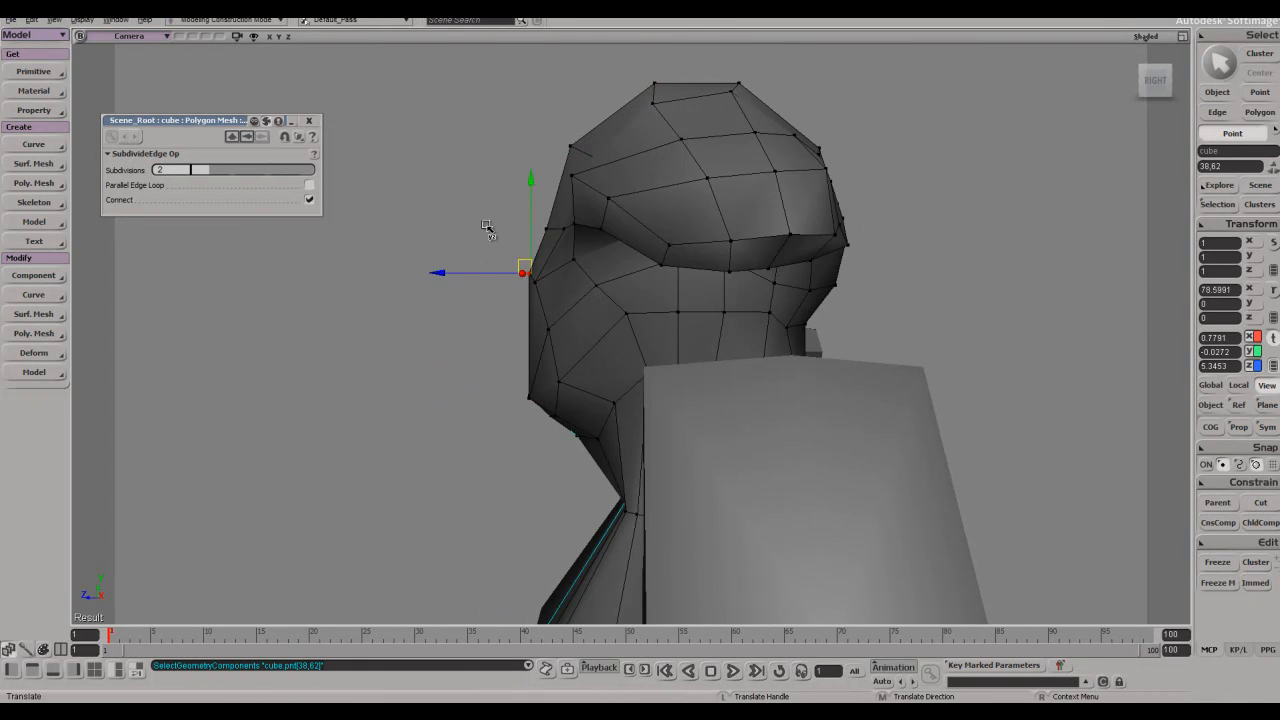
click(527, 284)
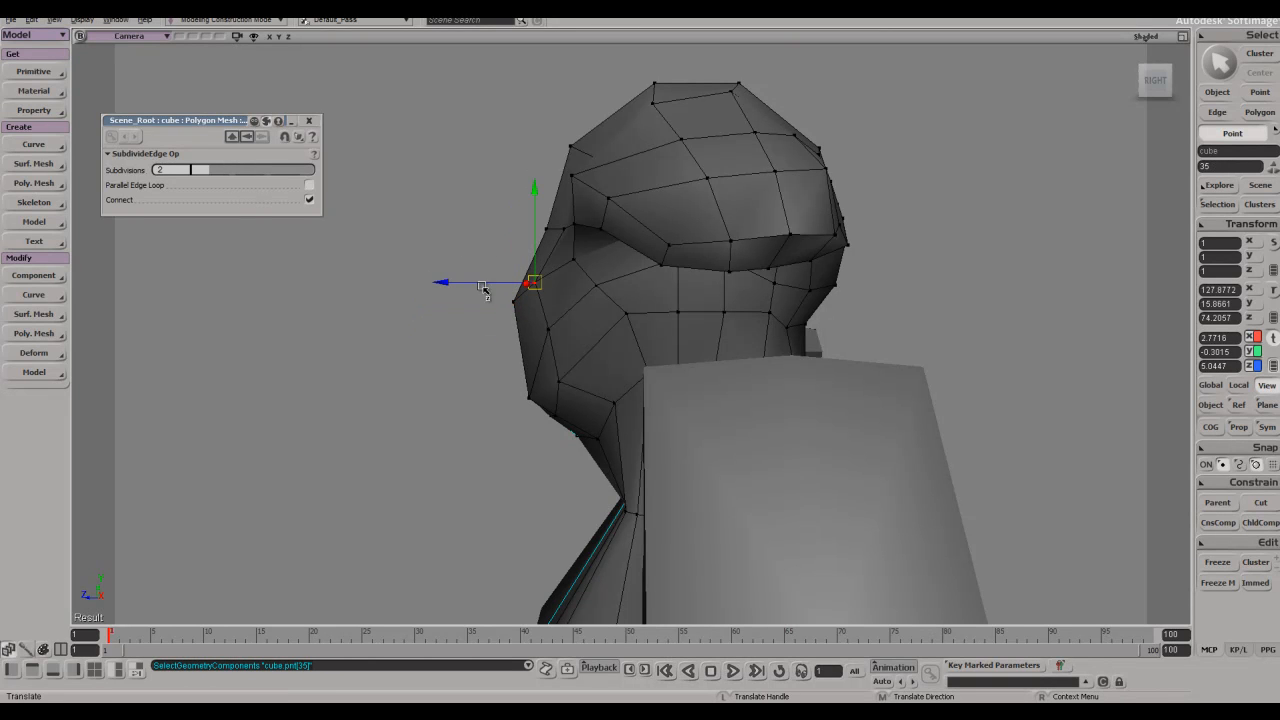
drag(495, 244, 491, 241)
right_drag(491, 241, 564, 252)
- Review the reshaped face and compare its profile with the concept2 image
key(s)
drag(772, 412, 723, 320)
right_drag(723, 320, 808, 286)
key(space)
middle_drag(808, 286, 850, 248)
key(space)
click(852, 247)
key(s)
right_drag(853, 248, 815, 247)
key(alt+Tab)
key(s)
middle_drag(815, 247, 683, 254)
click(683, 254)
- Tweak the cheek points and pull the point just beneath the side flare outward to widen the head
key(s)
right_drag(683, 253, 611, 226)
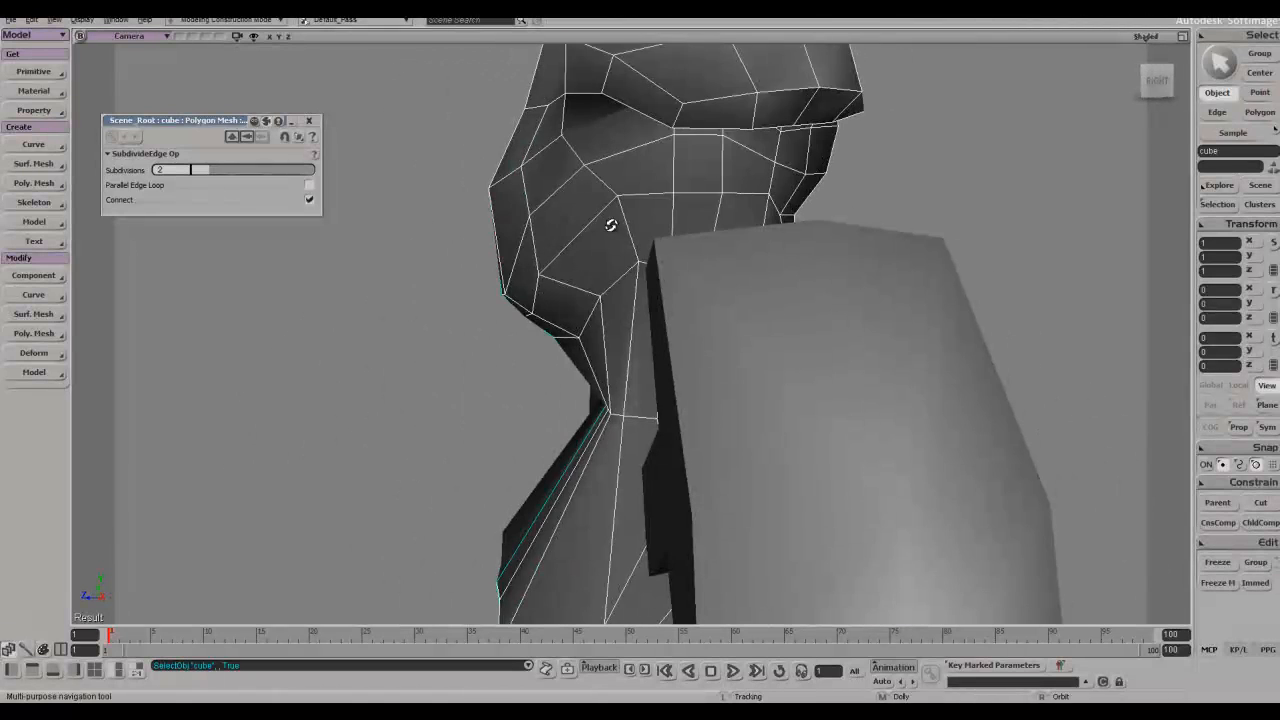
key(m)
click(571, 174)
key(s)
right_drag(526, 232, 623, 247)
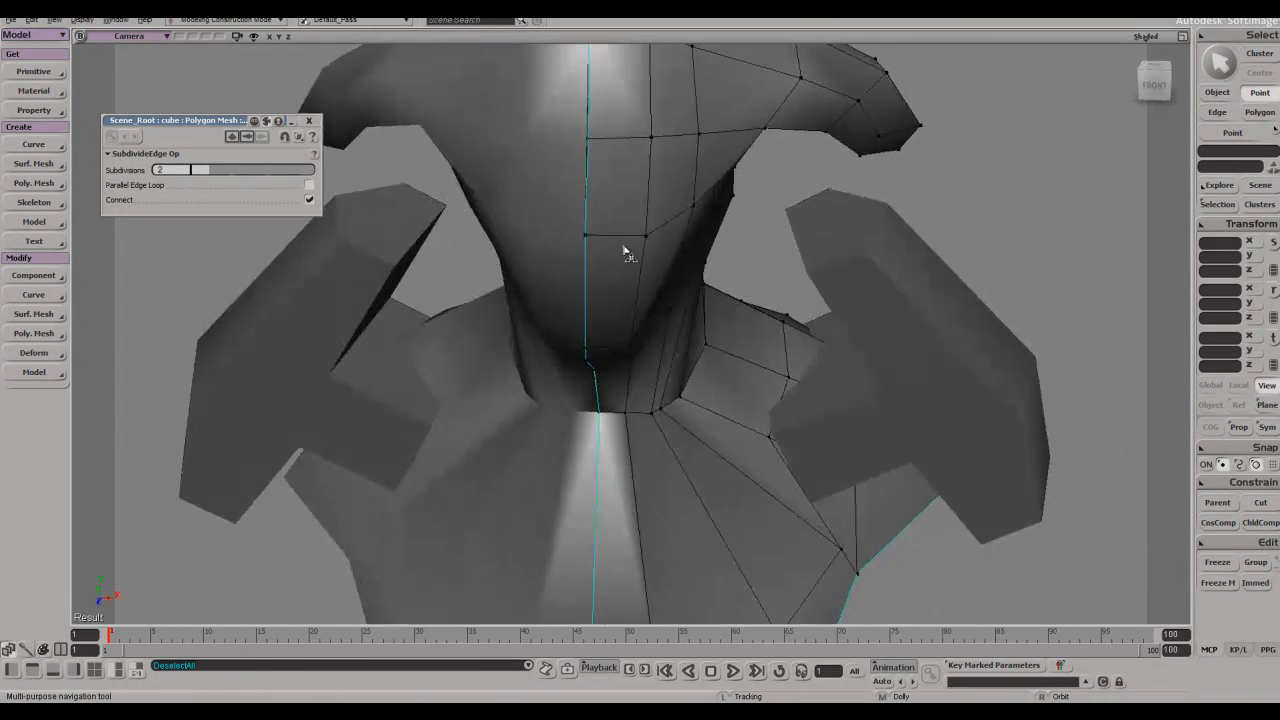
key(s)
right_drag(688, 184, 711, 177)
drag(716, 181, 740, 177)
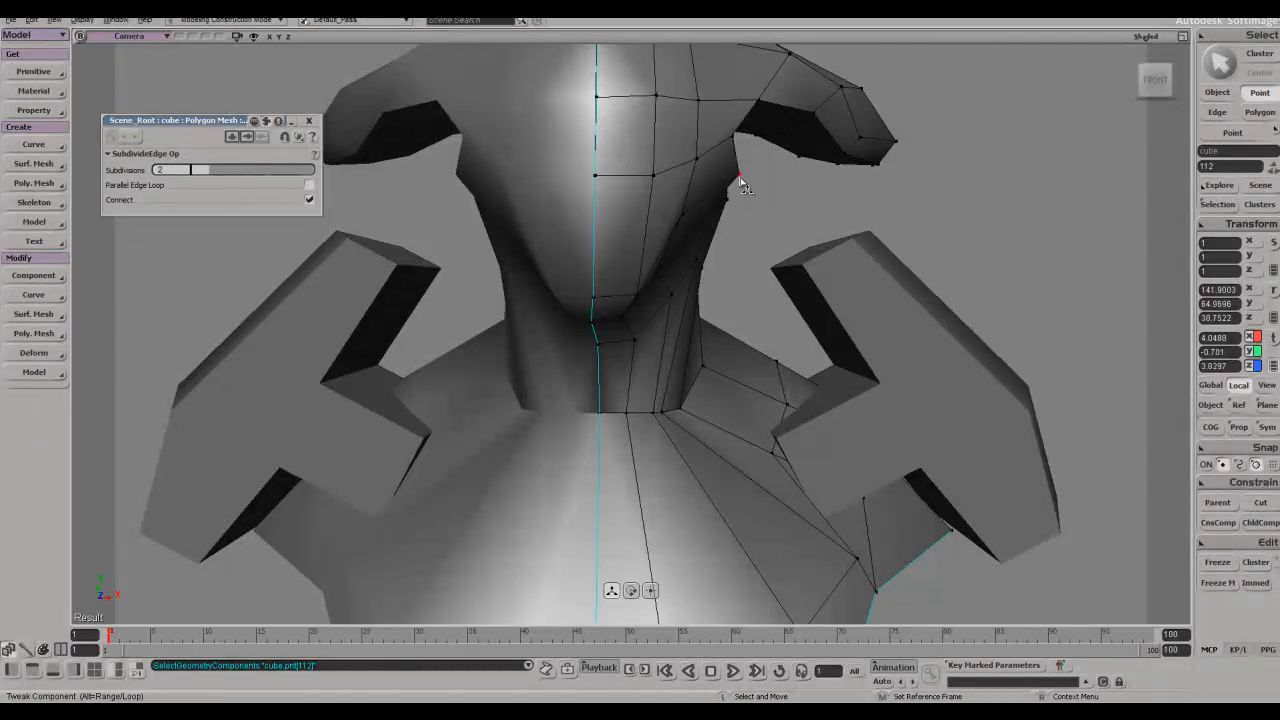
- Select the two points at the tip of the chin and move them about 0.7 down and 0.3 forward
key(s)
right_drag(745, 183, 692, 214)
key(m)
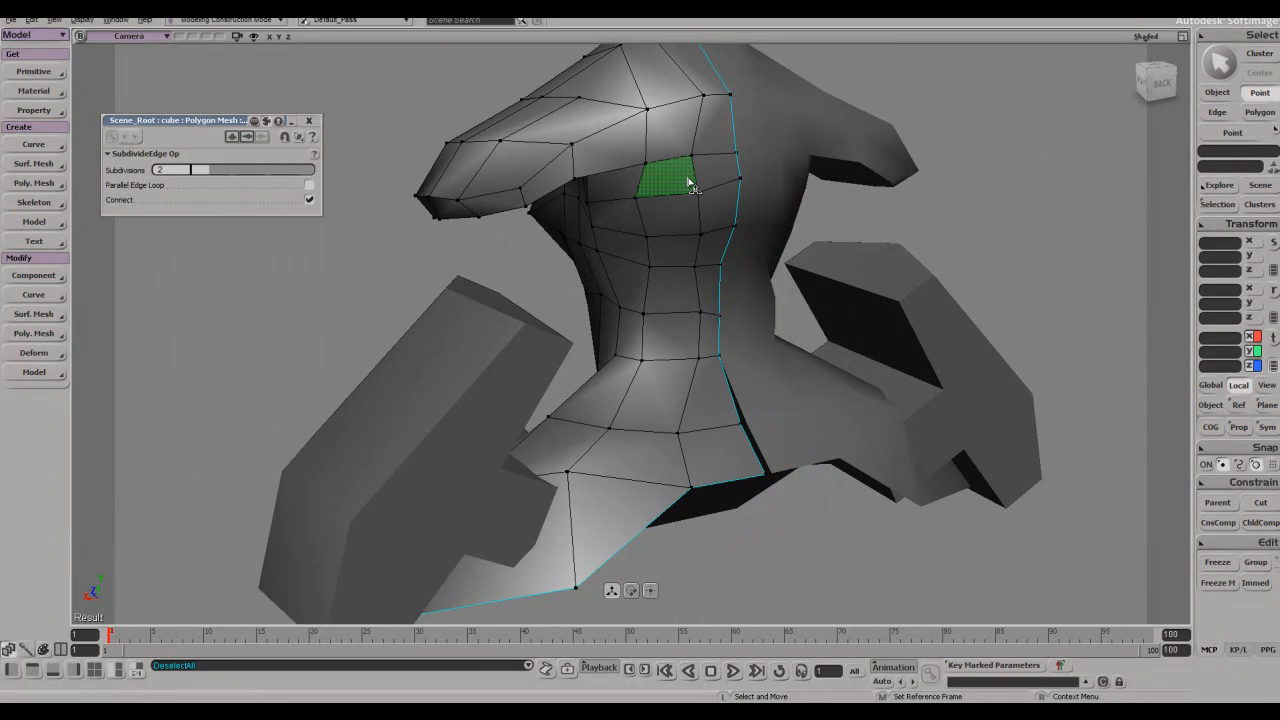
key(s)
right_drag(600, 235, 493, 322)
key(t)
key(v)
key(s)
mouse_move(518, 287)
mouse_down()
mouse_move(526, 300)
mouse_move(509, 299)
mouse_up()
key(s)
right_drag(509, 299, 586, 305)
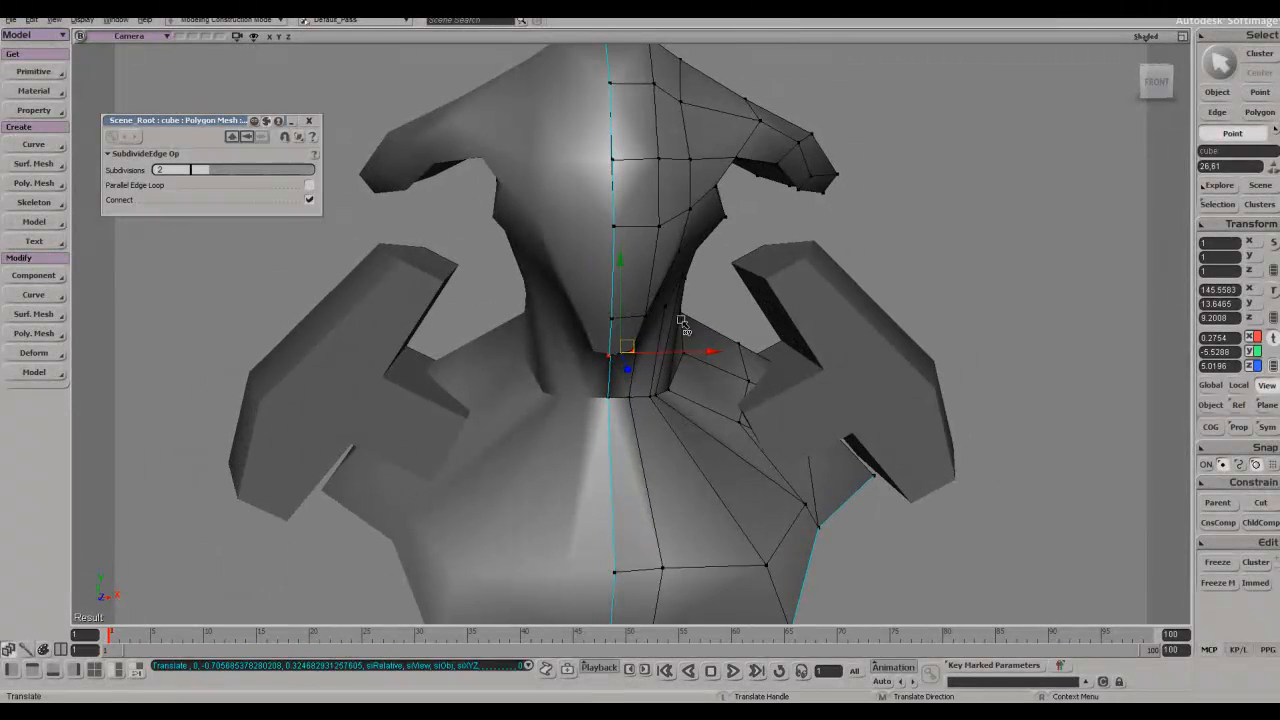
- Move the edge at the front base of the neck down toward the chest and scale it narrower
key(space)
click(709, 306)
key(s)
drag(628, 426, 606, 366)
click(598, 334)
key(e)
drag(598, 270, 594, 285)
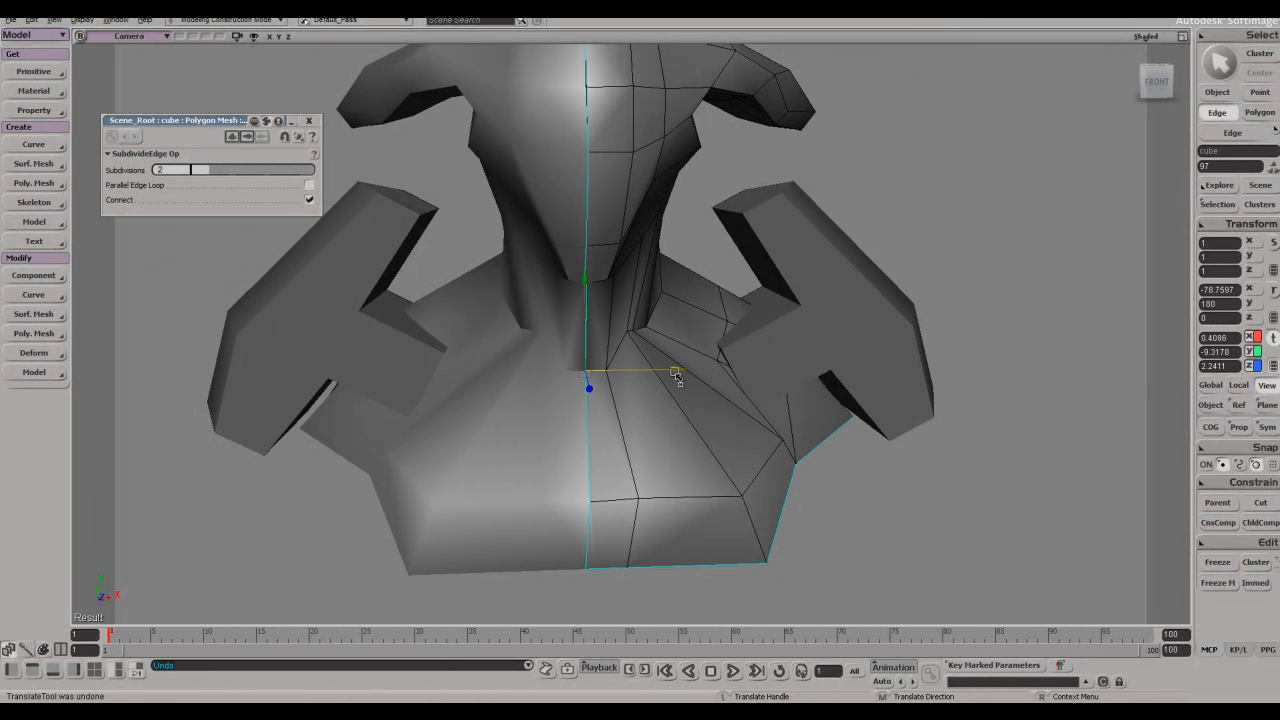
drag(583, 372, 583, 372)
key(space)
click(632, 338)
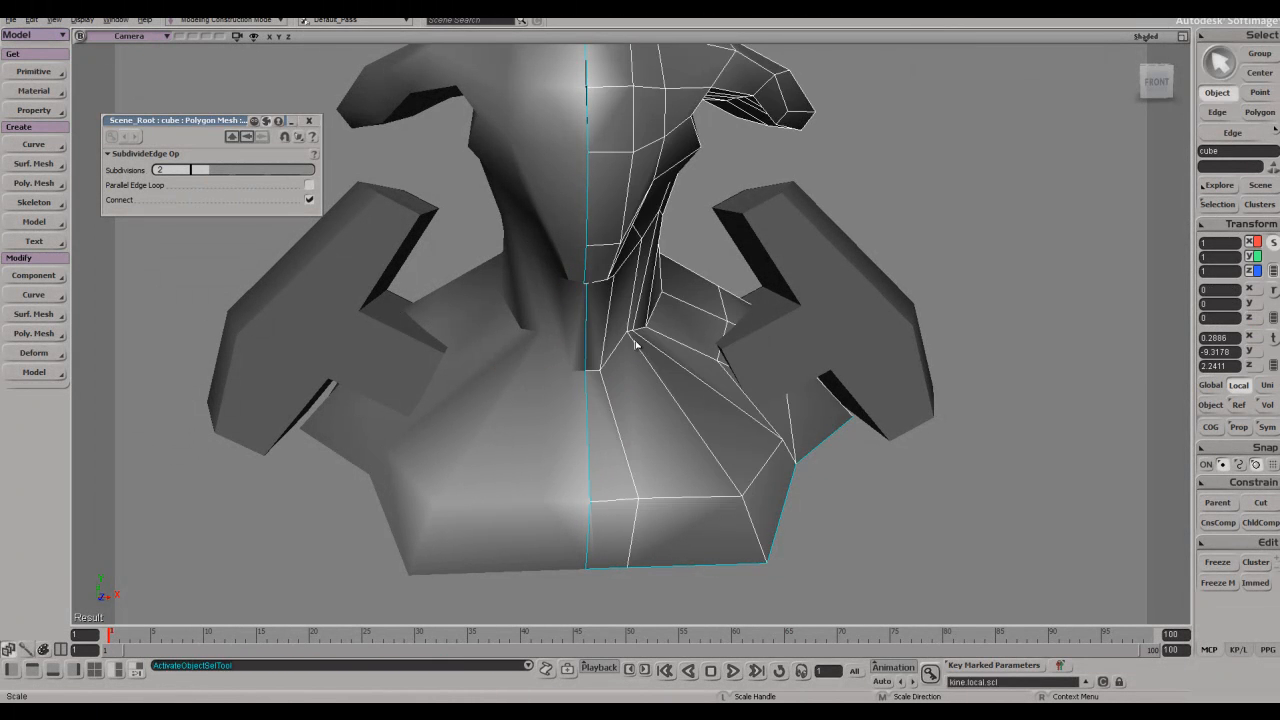
- Tweak the neck-base point beside the throat downward and push the throat point behind the chin back
key(m)
drag(629, 334, 622, 346)
key(s)
right_drag(632, 352, 629, 269)
middle_drag(629, 269, 543, 157)
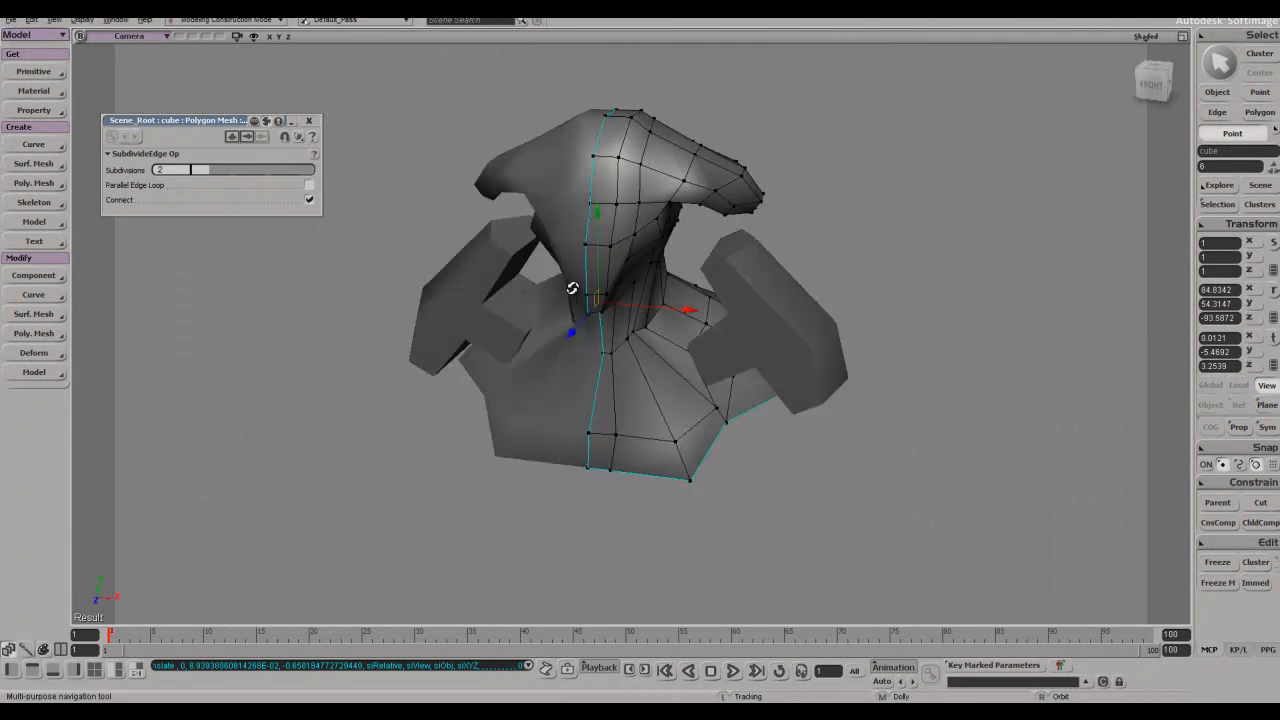
mouse_move(854, 166)
right_down()
mouse_move(917, 189)
mouse_move(840, 175)
right_up()
- Turn off the camera view's headlight and compare the bust's black silhouette with the concept2 image
middle_drag(840, 175, 850, 237)
click(1145, 37)
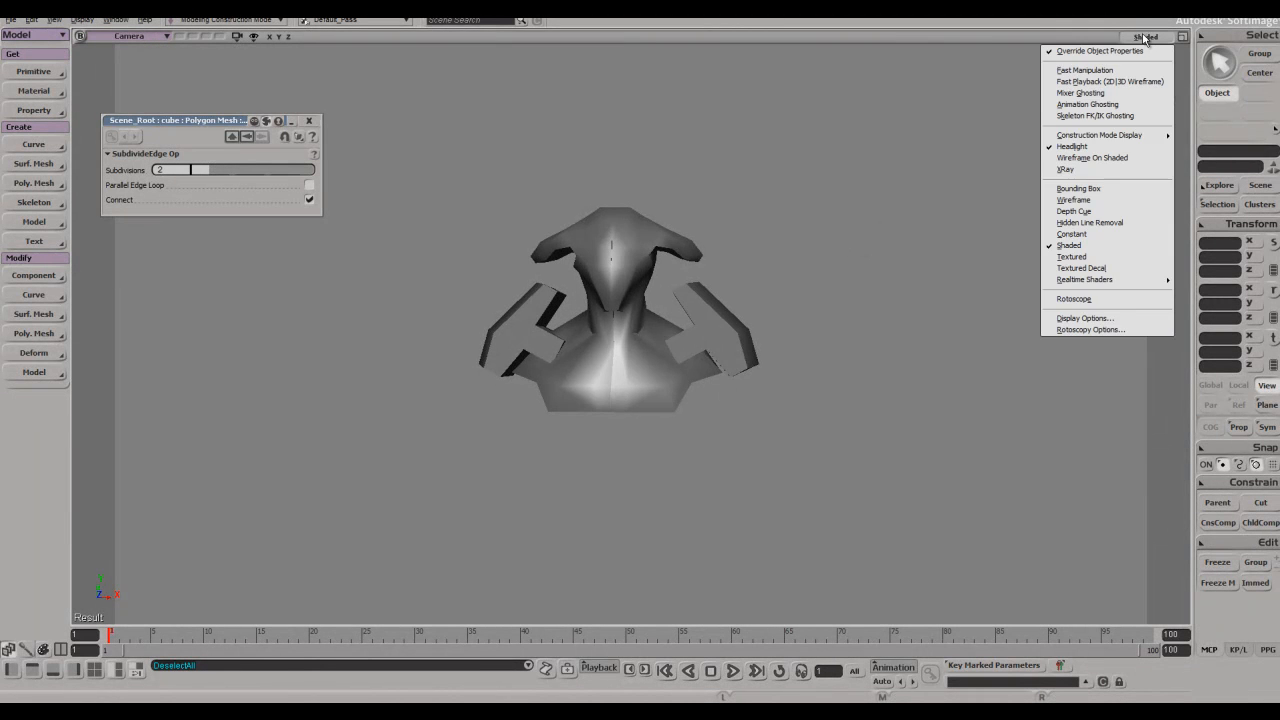
click(1093, 148)
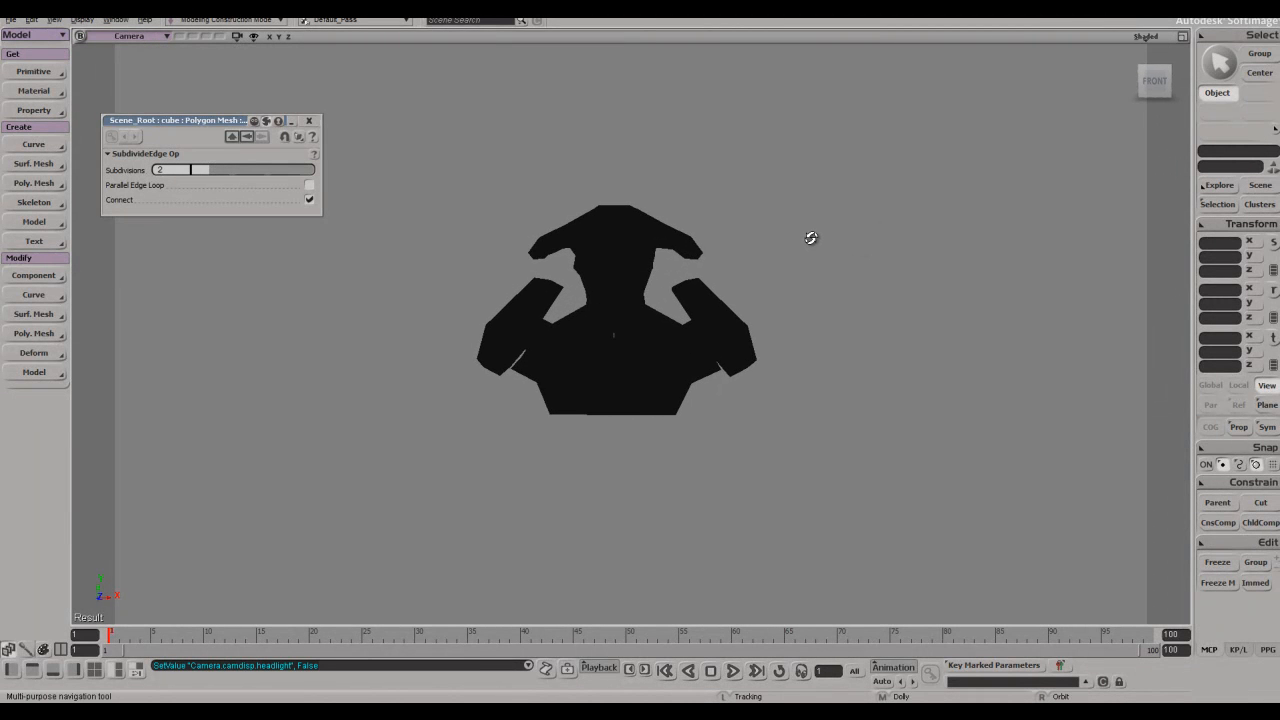
key(alt+Tab)
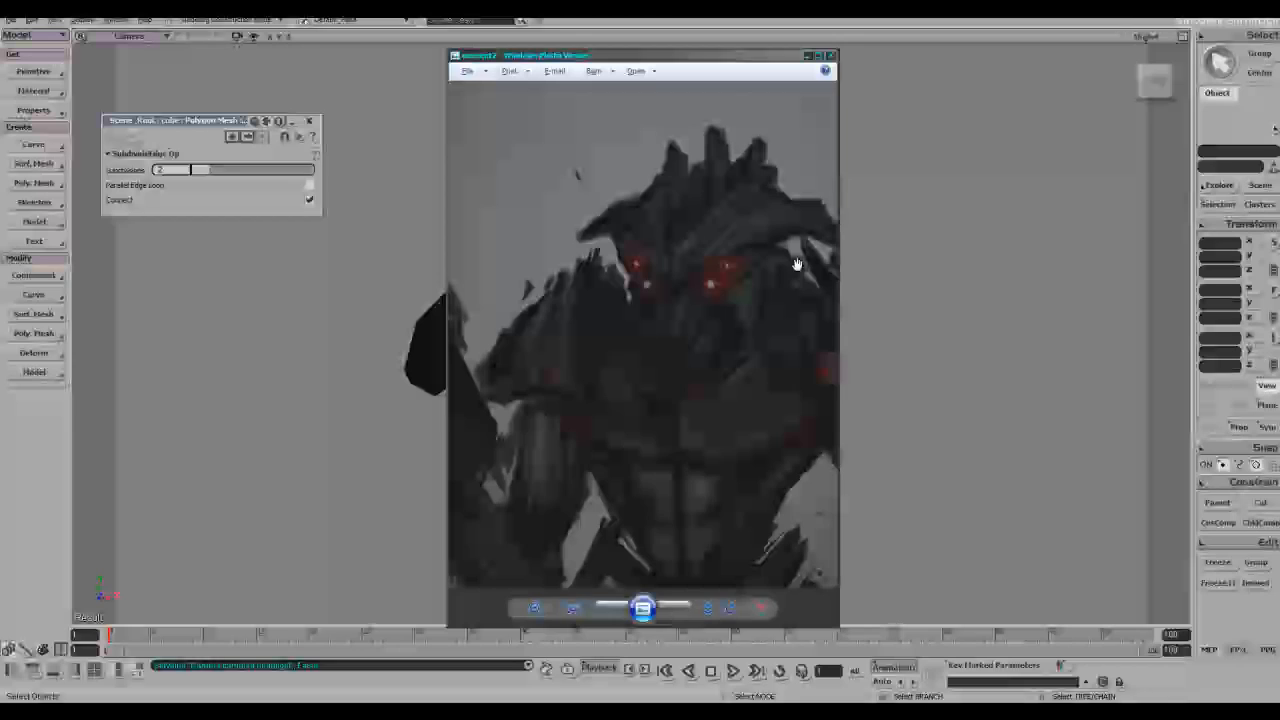
click(944, 247)
mouse_move(889, 269)
right_down()
mouse_move(780, 271)
mouse_move(840, 266)
mouse_move(948, 188)
mouse_move(1057, 237)
mouse_move(1057, 251)
mouse_move(882, 261)
right_up()
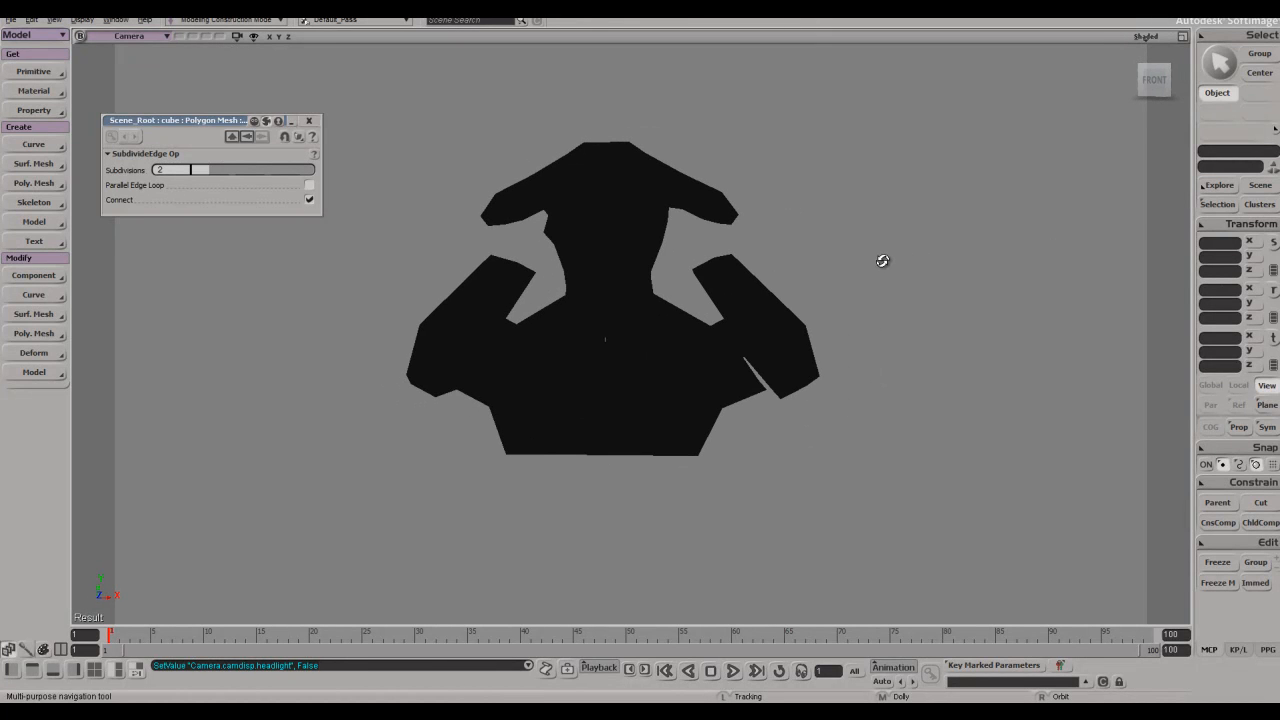
- Turn the camera view's headlight back on and select the head mesh again
click(1140, 37)
click(1091, 152)
scroll(740, 234, up, 4)
right_drag(740, 234, 805, 202)
click(643, 220)
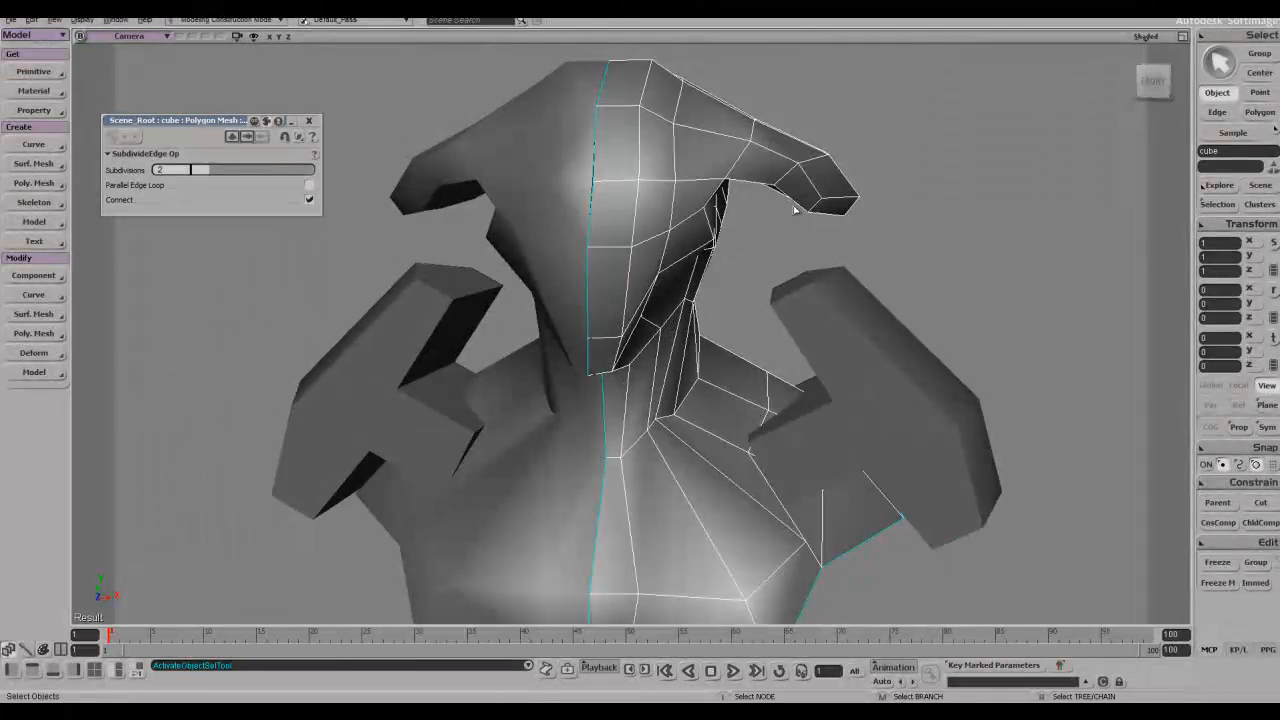
- Try to scale the group of polygons at the tip of the side flare
right_drag(920, 191, 845, 215)
key(u)
click(845, 211)
right_drag(965, 203, 820, 183)
alt+click(655, 197)
key(x)
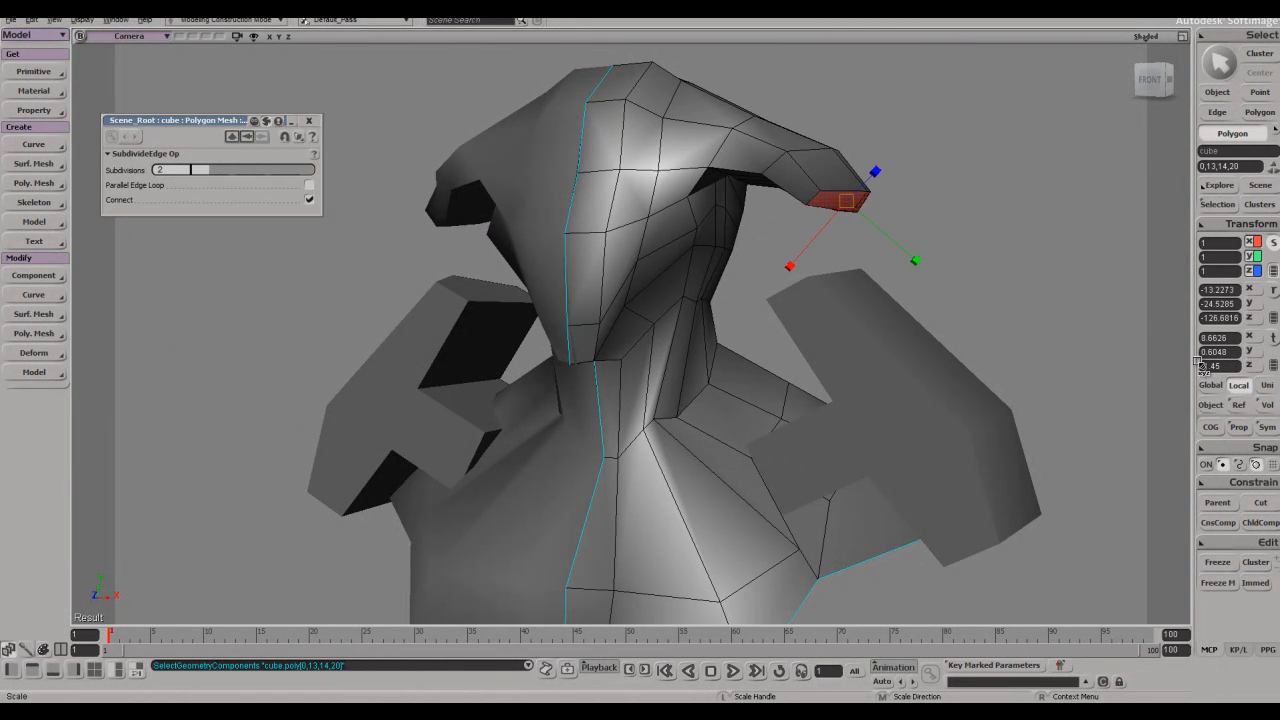
right_drag(842, 197, 795, 190)
key(ctrl+z)
- Select the edge where the top of the head meets the side flare and move it down to form a dip
key(space)
drag(769, 140, 746, 220)
key(e)
right_drag(746, 220, 684, 238)
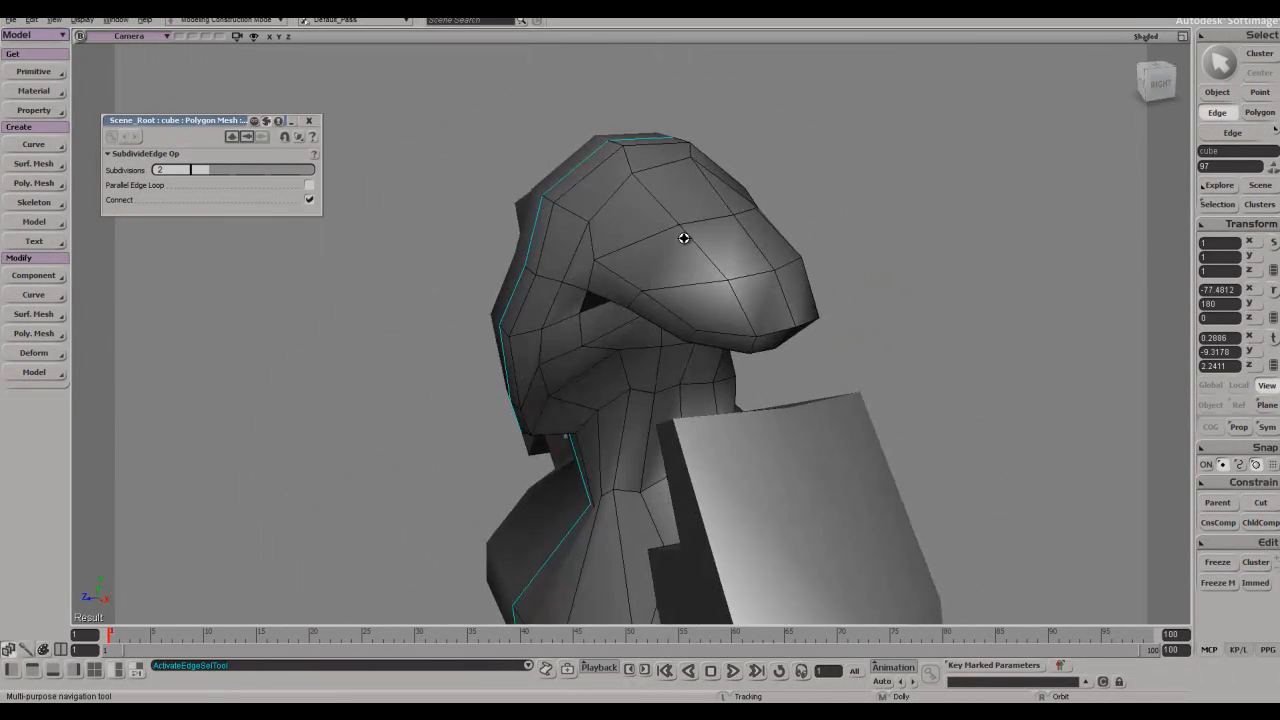
click(661, 167)
right_drag(661, 167, 714, 89)
key(v)
key(s)
right_drag(603, 354, 645, 385)
- Examine the reshaped head and side flare from the side and the front
key(space)
key(s)
right_drag(820, 225, 809, 229)
key(z)
right_drag(737, 279, 690, 248)
key(s)
key(z)
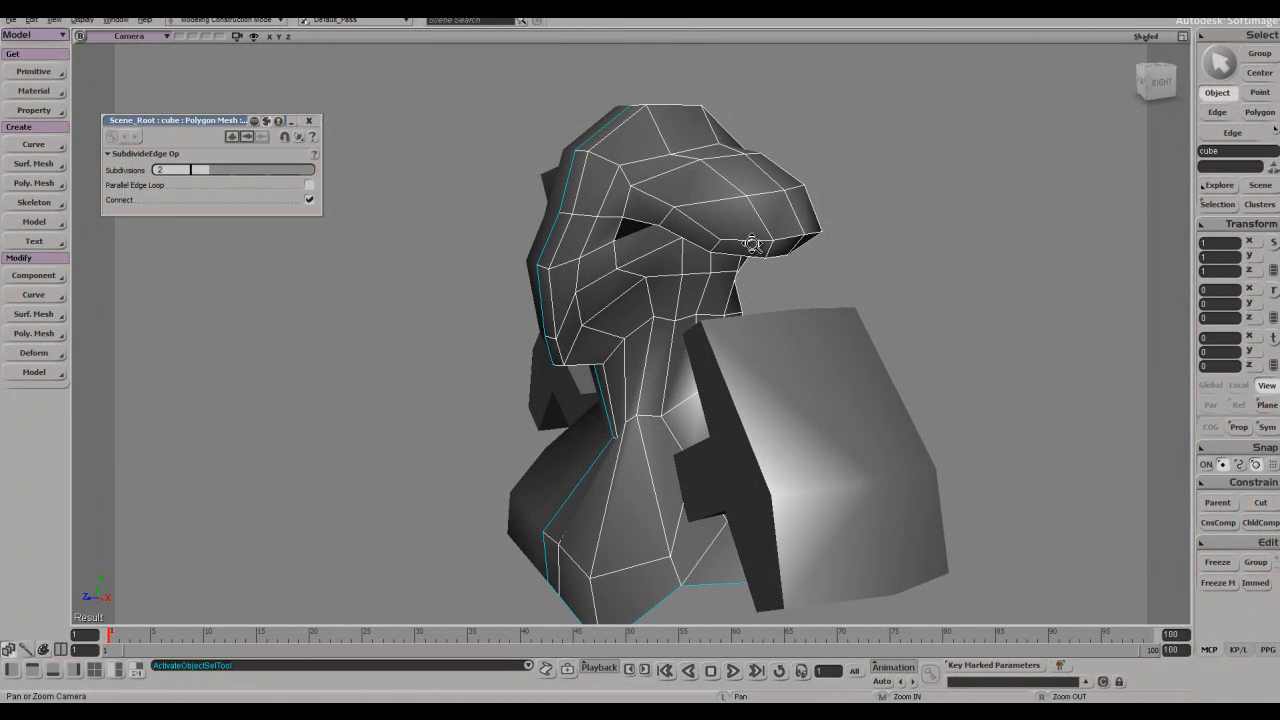
right_drag(563, 172, 623, 200)
key(u)
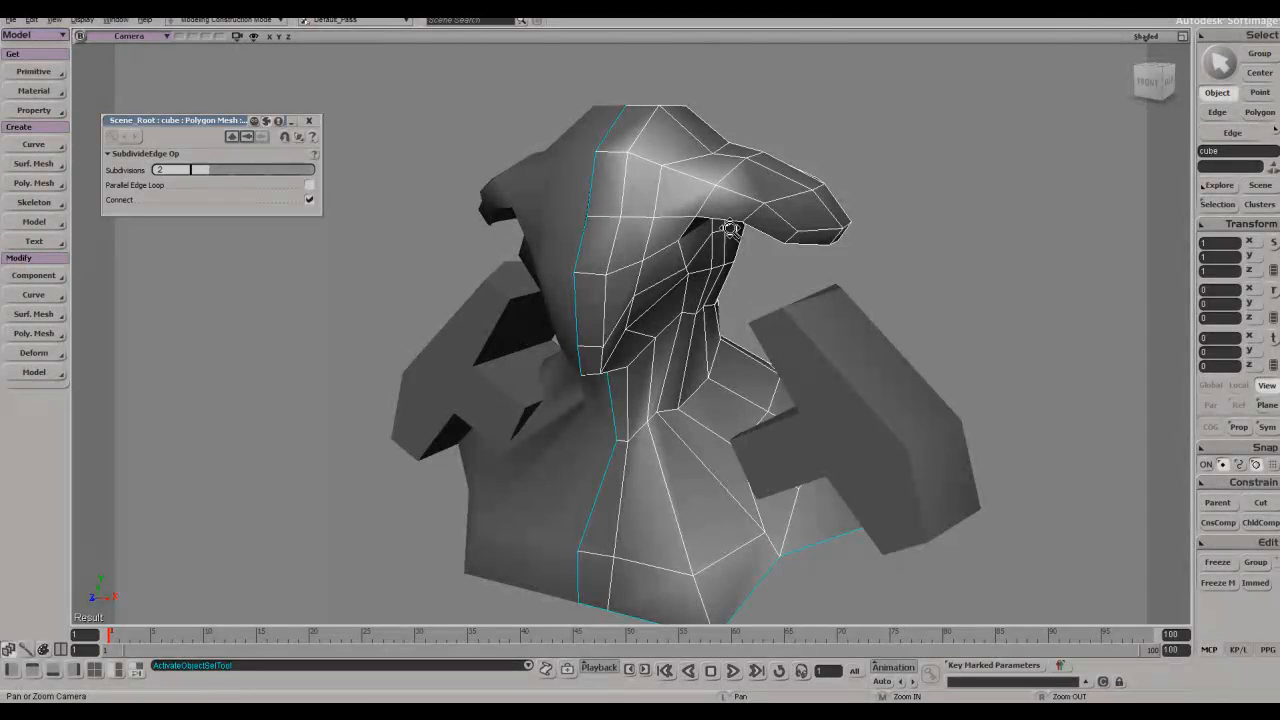
click(800, 237)
right_click(803, 238)
click(840, 168)
key(s)
right_drag(840, 168, 800, 166)
key(space)
key(m)
key(s)
mouse_move(686, 149)
right_down()
mouse_move(721, 125)
mouse_move(711, 334)
mouse_move(675, 160)
right_up()
key(e)
key(m)
right_click(676, 164)
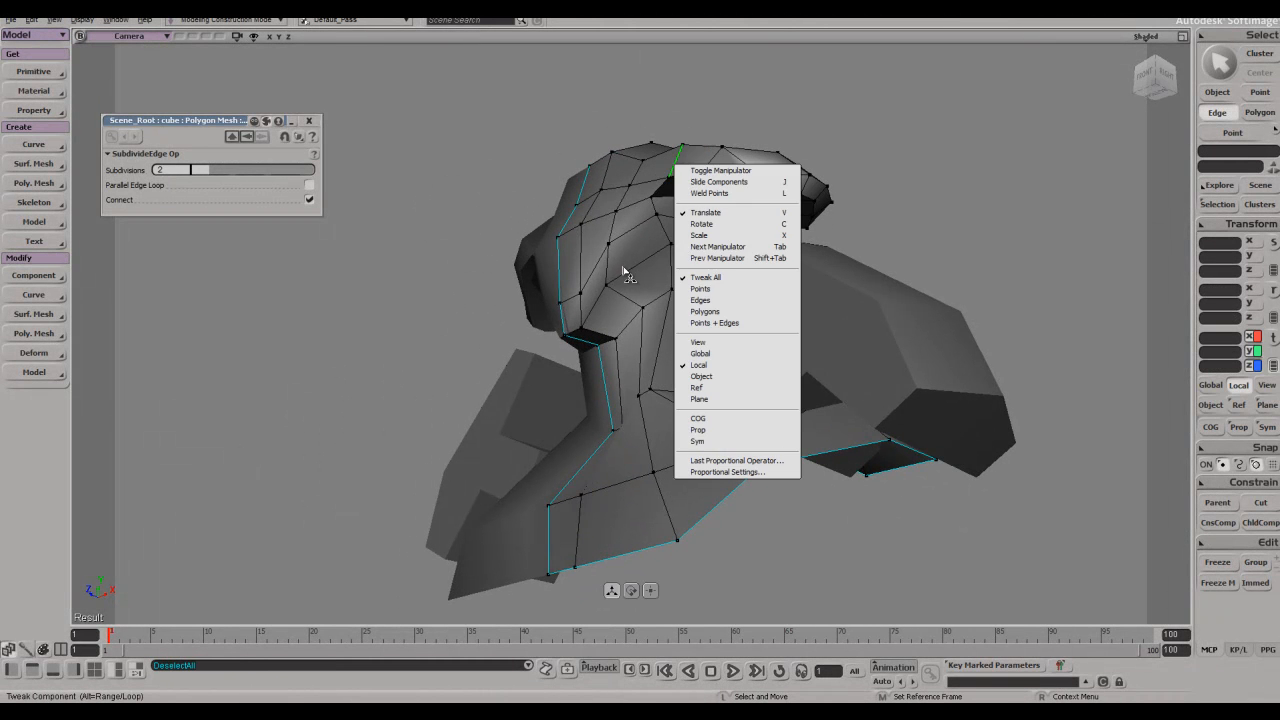
click(623, 268)
- Add a polygon mesh cylinder primitive and move it out in front of the head
key(space)
click(915, 165)
right_drag(915, 170, 671, 286)
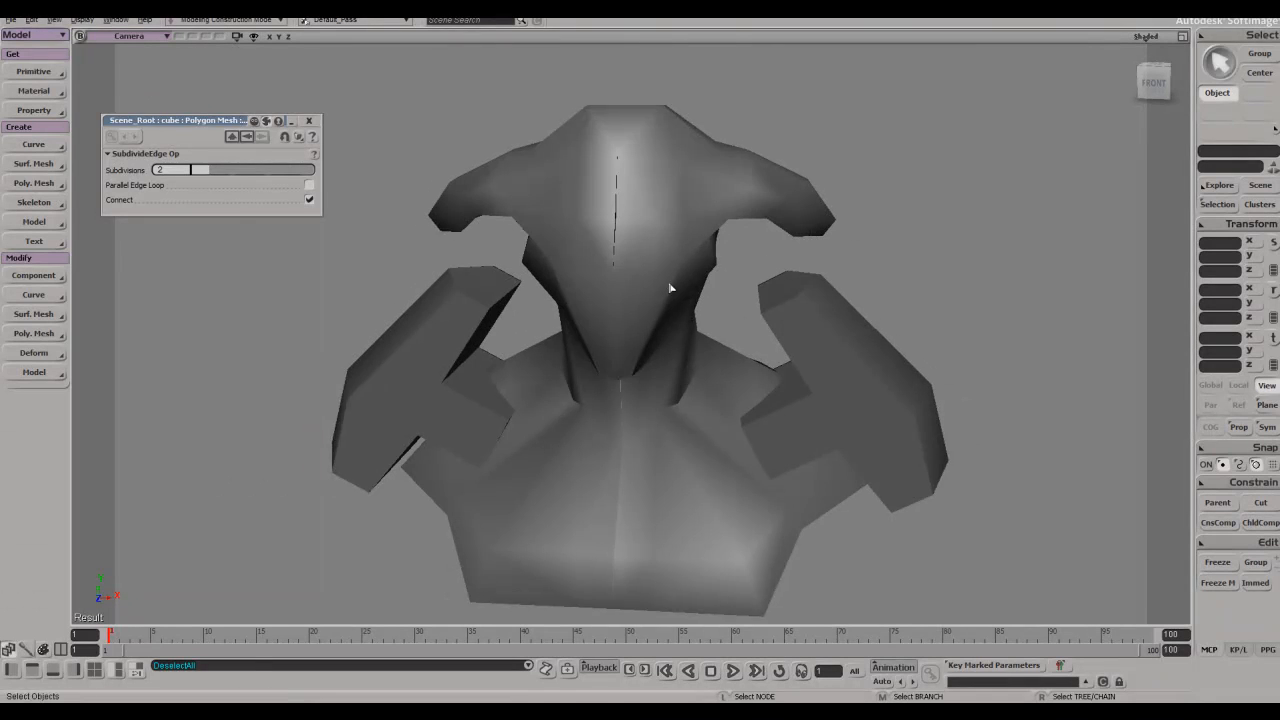
drag(660, 295, 648, 238)
click(42, 76)
mouse_move(125, 95)
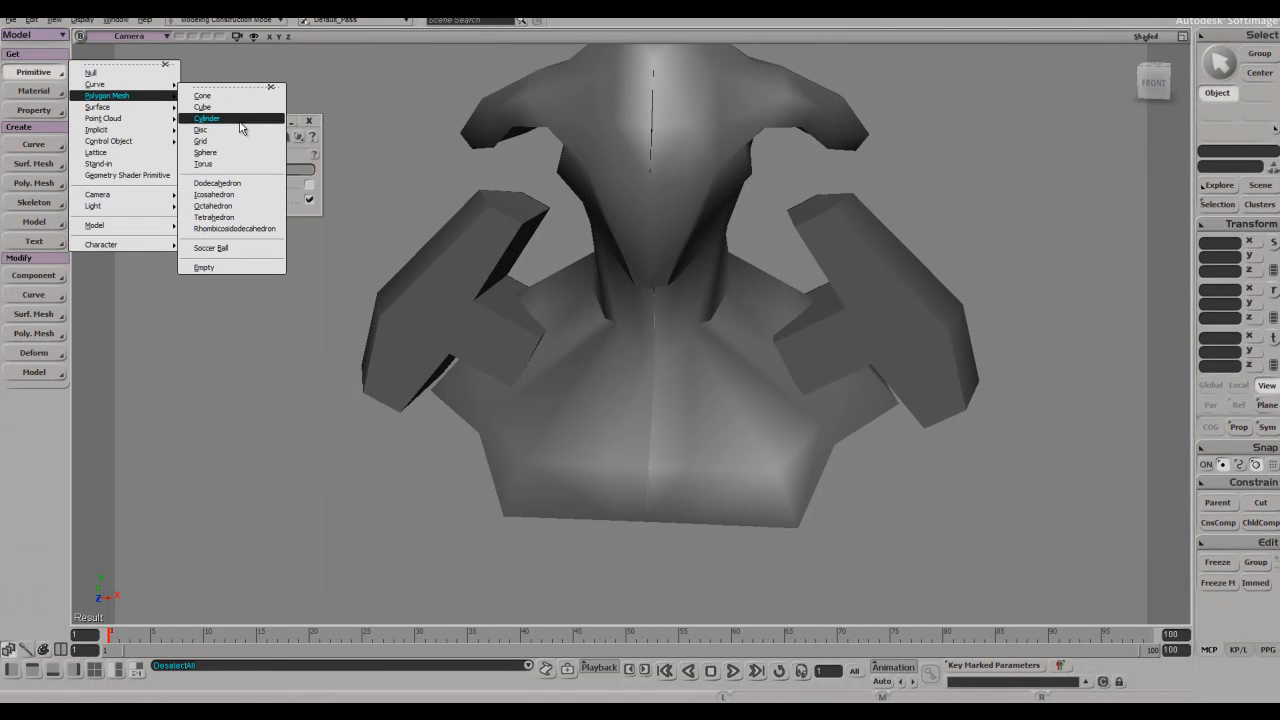
click(207, 119)
right_drag(628, 236, 815, 280)
key(v)
drag(677, 158, 837, 156)
right_drag(860, 151, 797, 242)
- Isolate the new cylinder in the camera view and narrow it to an X scale of about 0.68
key(f)
key(g)
key(alt+Tab)
click(987, 213)
key(shift+i)
right_drag(908, 231, 794, 246)
key(x)
drag(703, 317, 680, 318)
right_drag(680, 318, 679, 249)
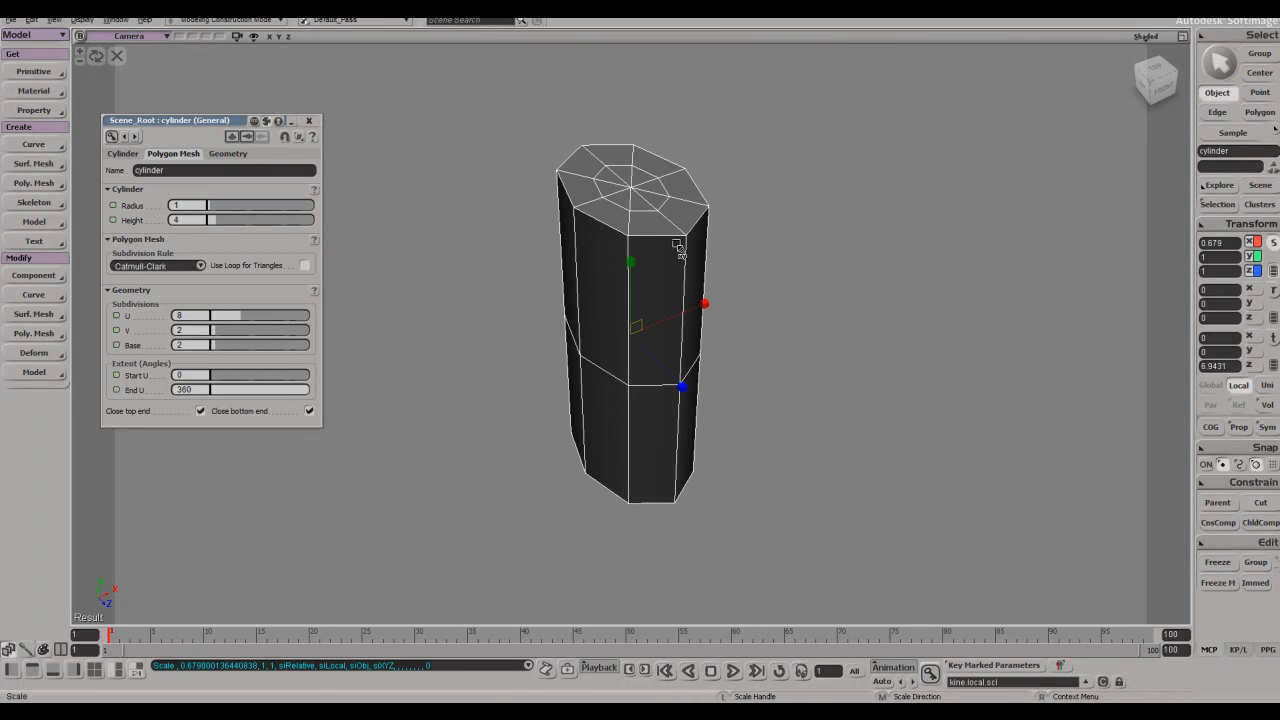
- Lower the polygons along one side of the cylinder's top cap by about 1.49 to form a slanted cut
key(u)
drag(643, 168, 646, 167)
drag(613, 156, 582, 172)
right_drag(582, 172, 645, 134)
key(v)
drag(572, 76, 576, 203)
right_drag(576, 203, 606, 214)
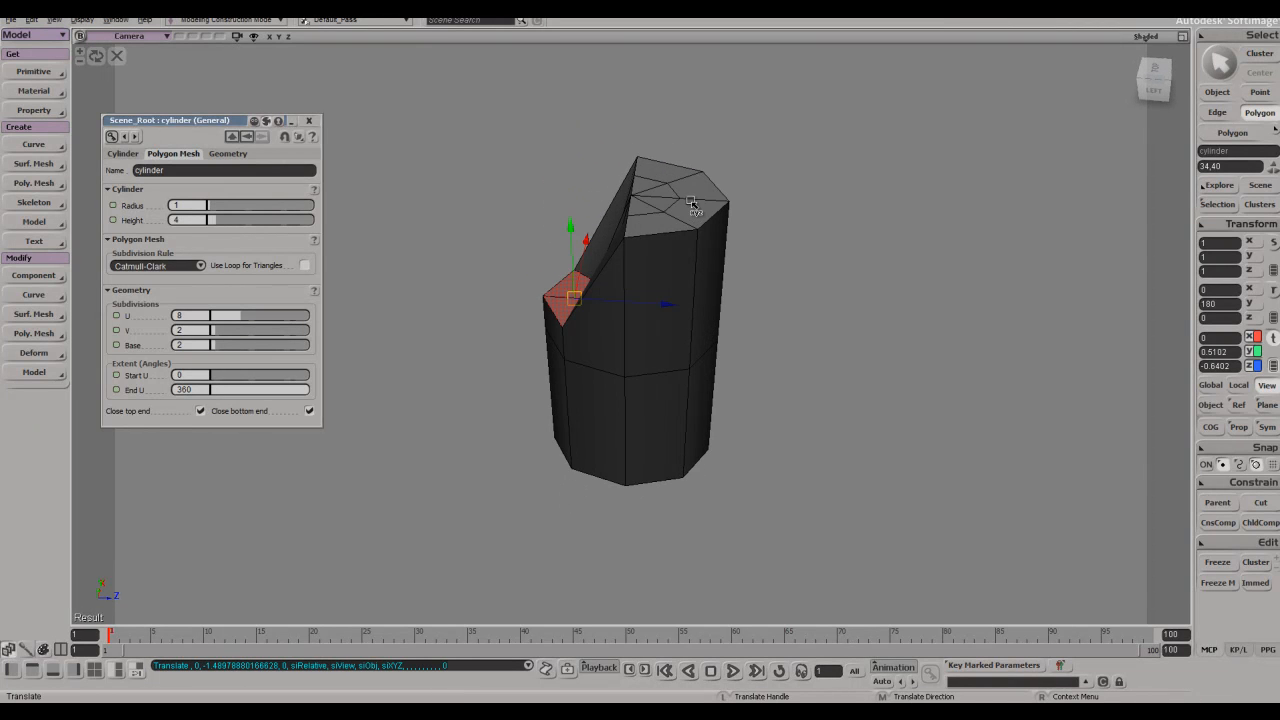
key(u)
key(v)
drag(706, 205, 686, 103)
key(s)
right_drag(686, 103, 838, 348)
key(space)
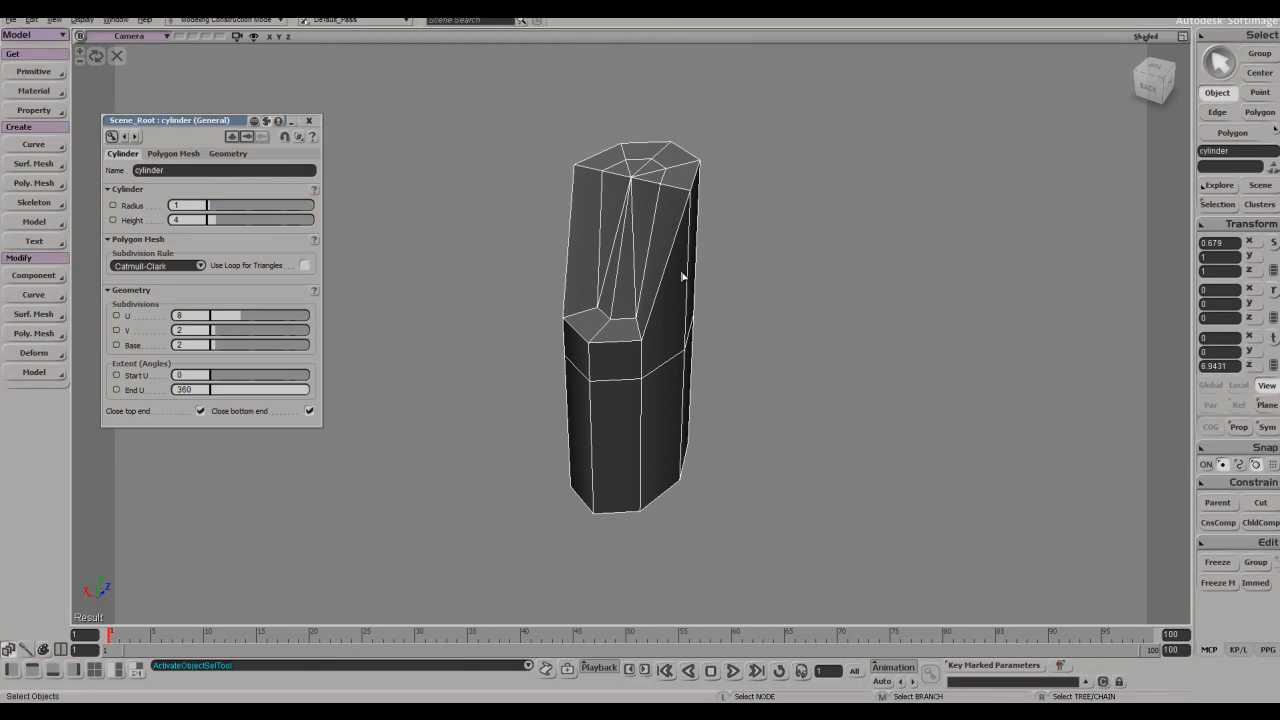
- Extrude the inner polygons of the cylinder's bottom cap down by about 0.16 to form a short neck
right_drag(700, 282, 700, 327)
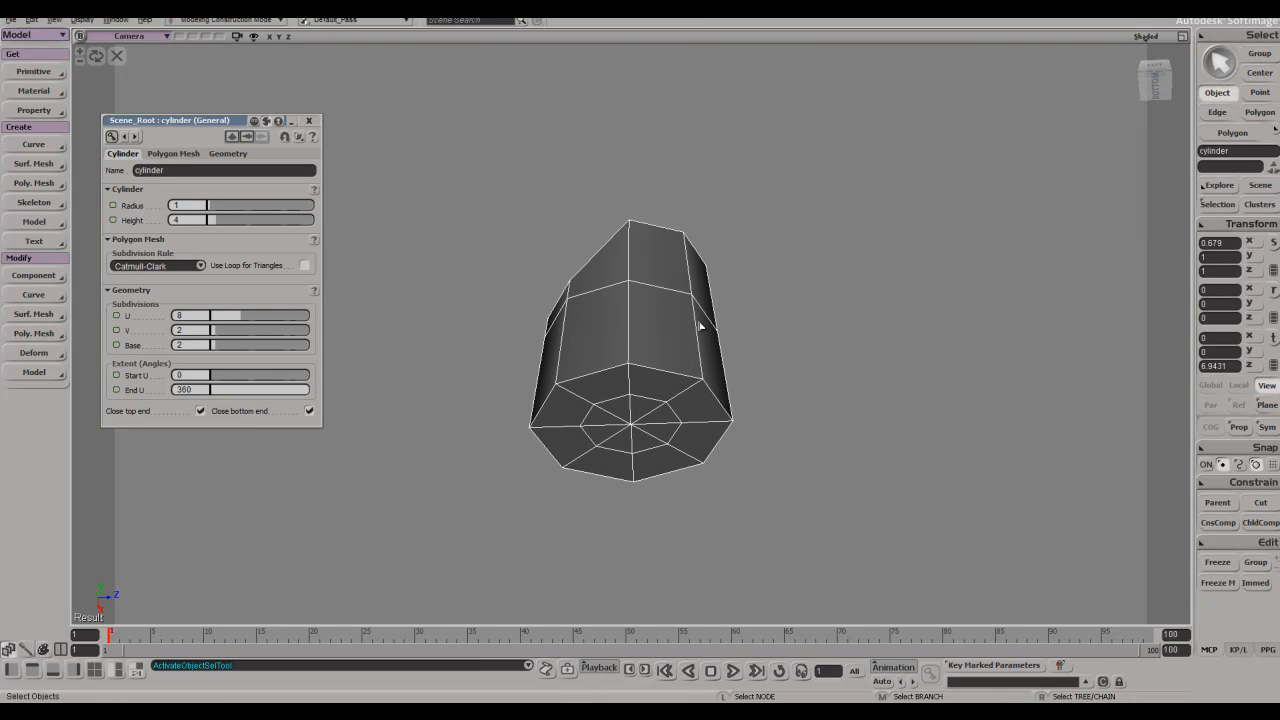
key(e)
click(630, 427)
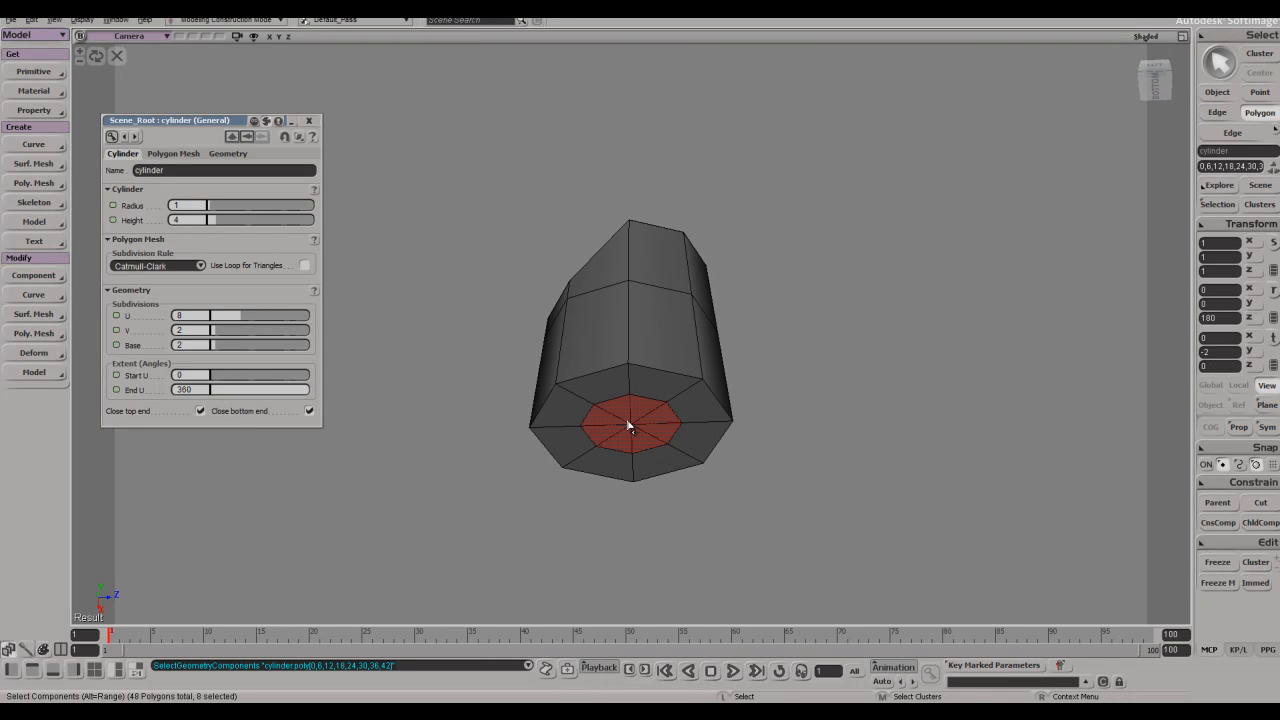
key(x)
right_drag(868, 368, 868, 378)
key(ctrl+d)
key(v)
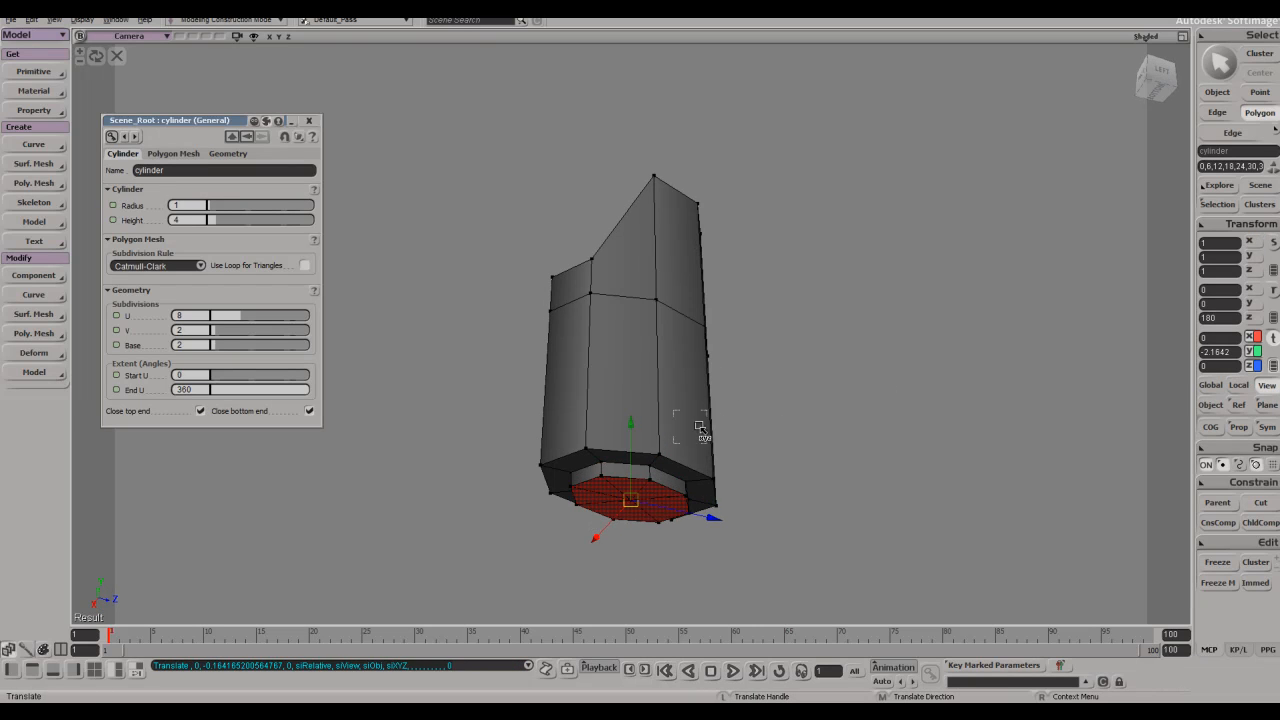
- Extrude the end of the neck, widen it to the cylinder's diameter and extrude it down into a thick collar
key(ctrl+d)
key(x)
drag(831, 430, 898, 400)
key(ctrl+d)
key(v)
drag(632, 428, 643, 477)
key(space)
key(s)
right_drag(752, 366, 712, 423)
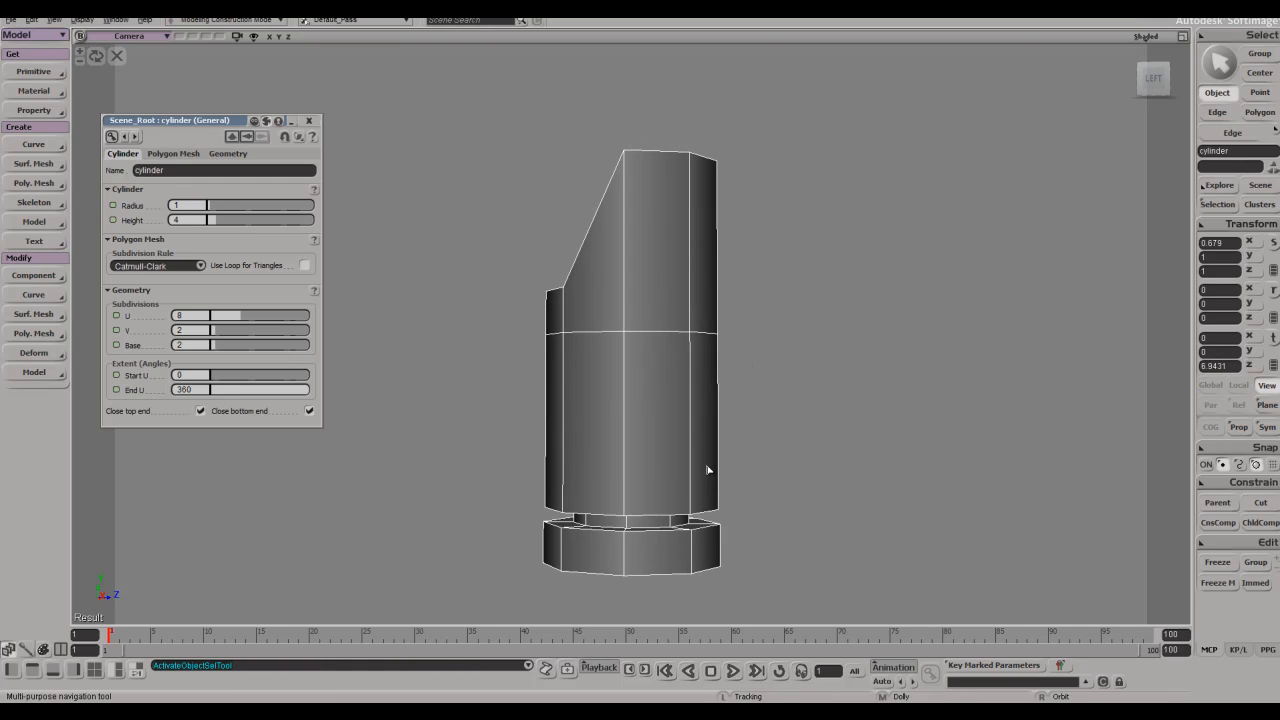
- Select the upward-facing polygons of the cylinder's collar and leave isolation to show the whole bust
key(e)
key(s)
right_drag(672, 527, 677, 533)
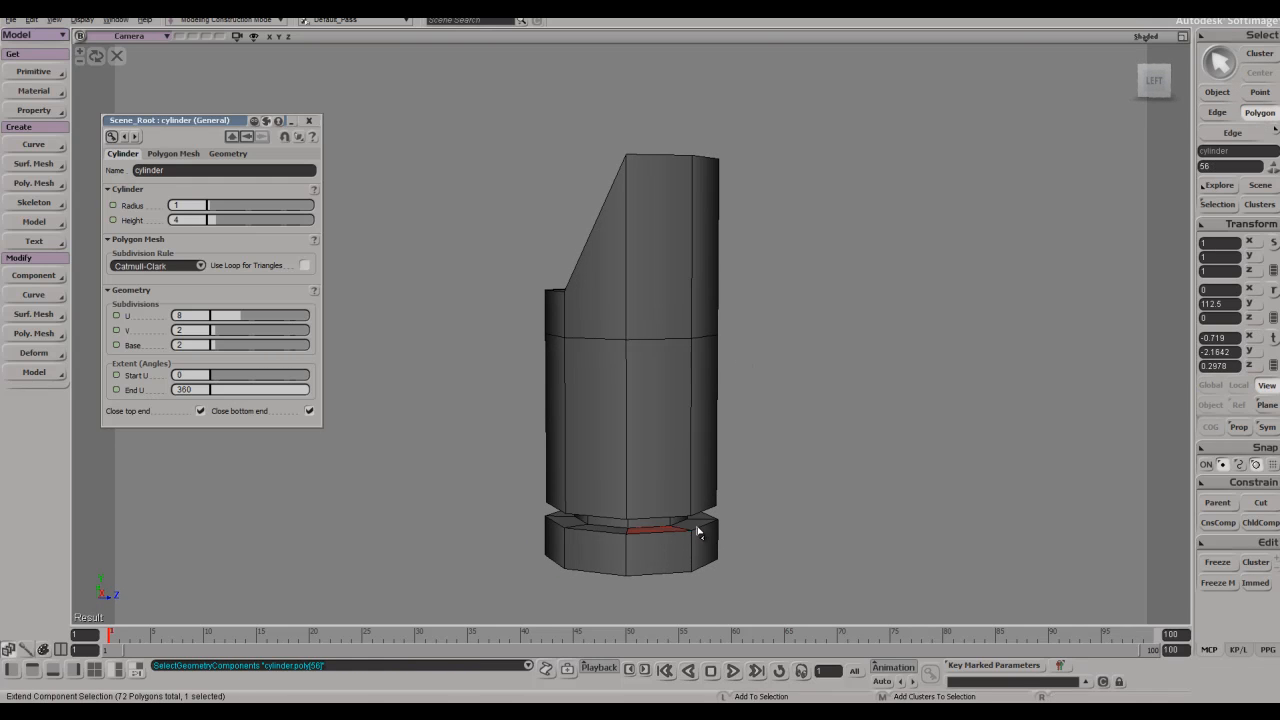
key(space)
key(s)
mouse_move(780, 397)
right_down()
mouse_move(754, 423)
mouse_move(740, 417)
mouse_move(781, 419)
right_up()
key(s)
right_drag(625, 358, 640, 320)
click(116, 57)
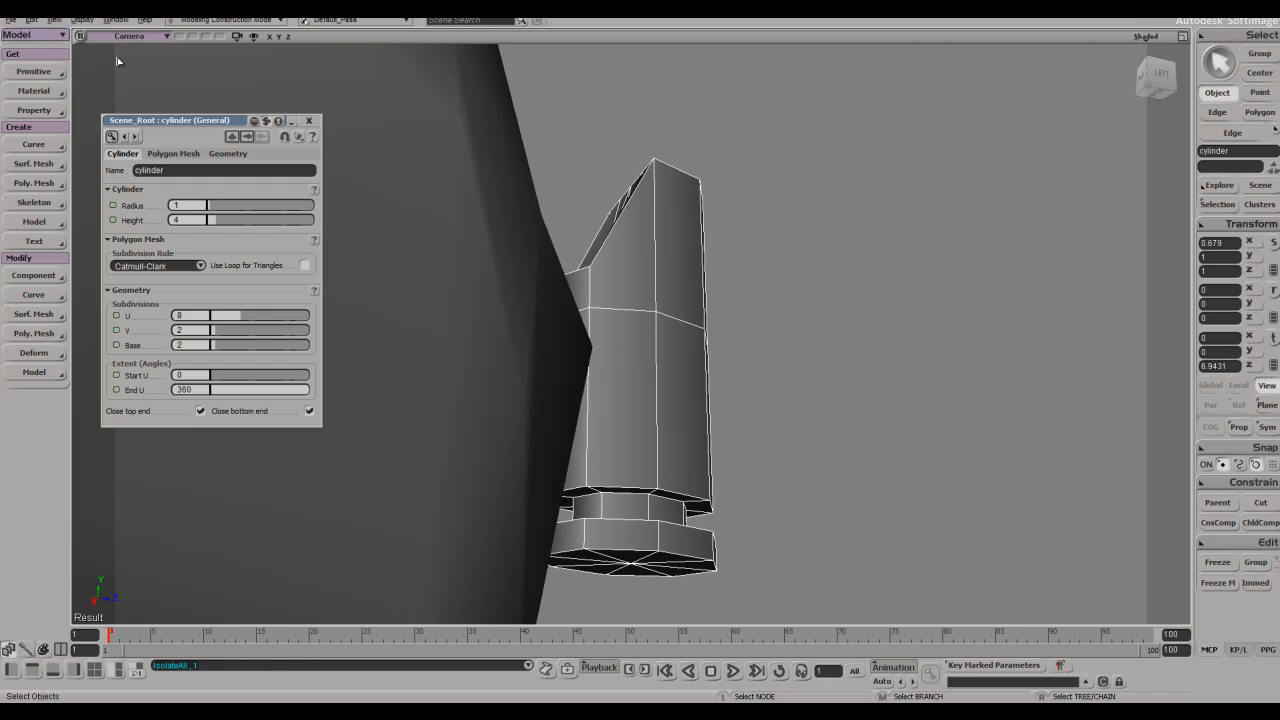
- Place the cylinder on the upper forehead, tilted 45 degrees in X and scaled down to about 0.65, 0.957, 0.957
key(s)
right_drag(430, 198, 457, 238)
key(v)
scroll(680, 251, down, 5)
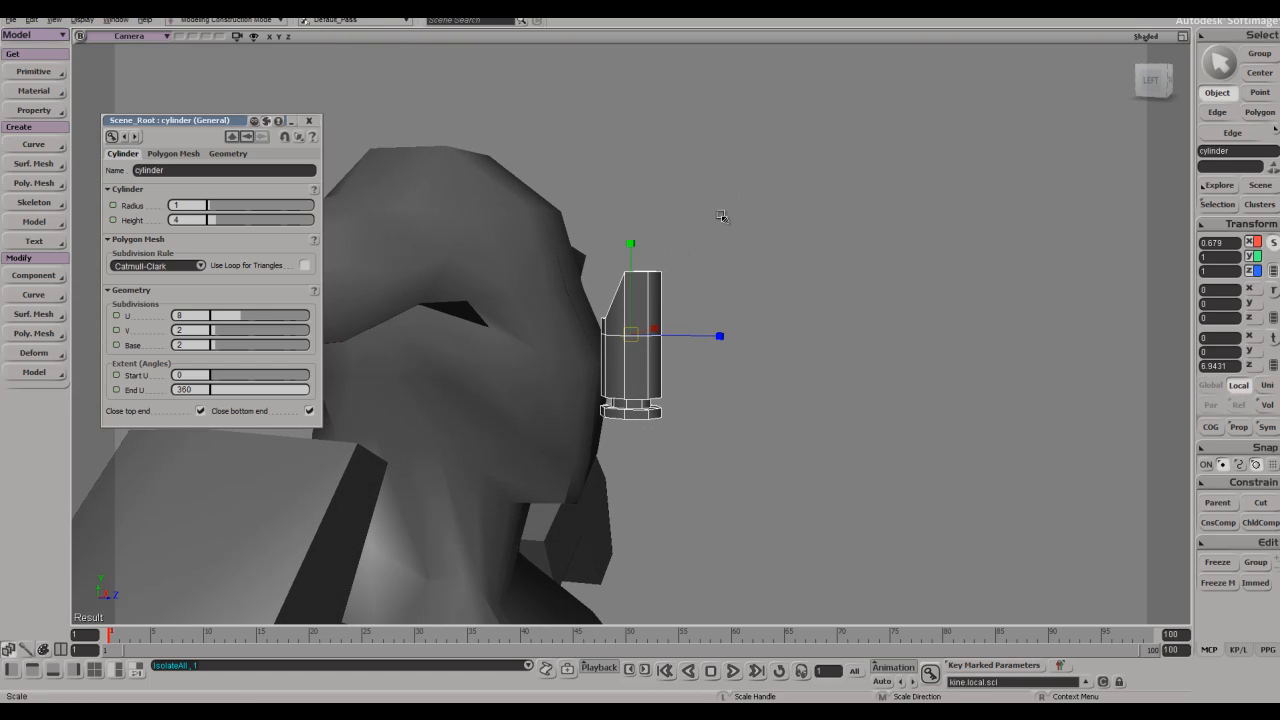
key(v)
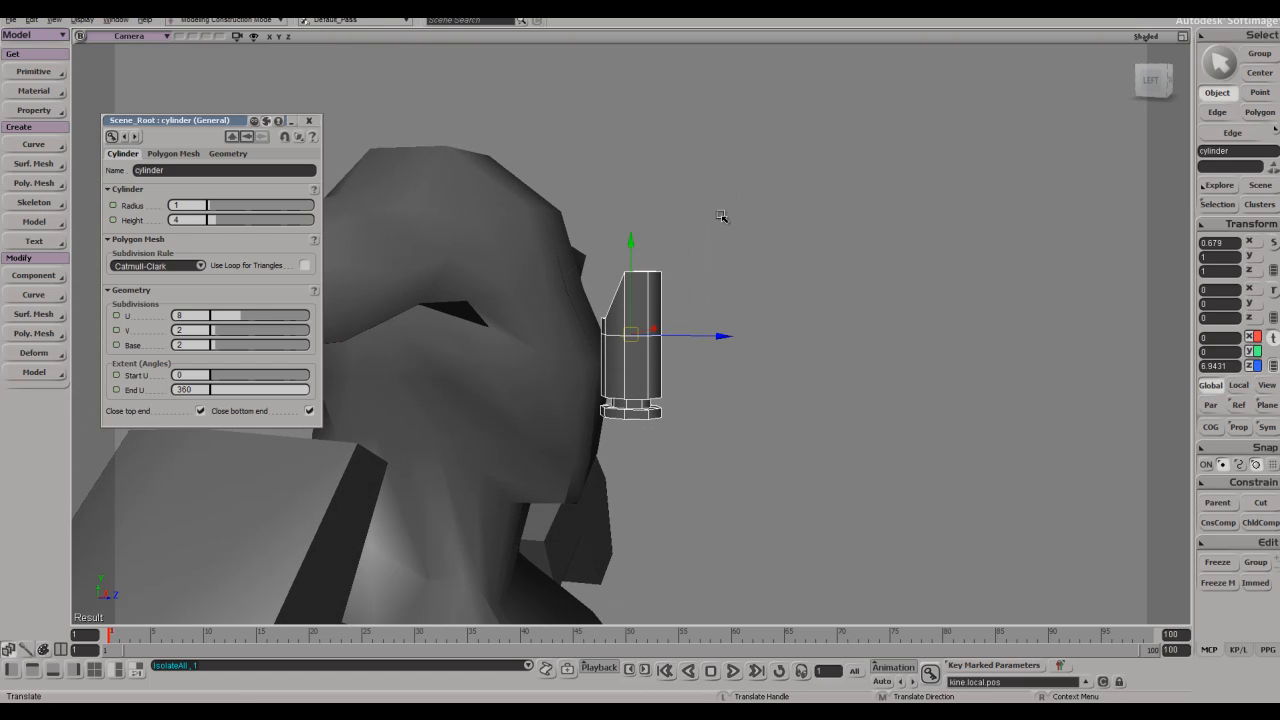
key(s)
drag(708, 256, 746, 186)
key(c)
key(v)
drag(698, 114, 699, 122)
key(x)
drag(759, 160, 757, 161)
- Duplicate the forehead cylinder, place the copy further back on the head and tilt it more upright
key(v)
key(s)
right_drag(757, 162, 615, 181)
key(v)
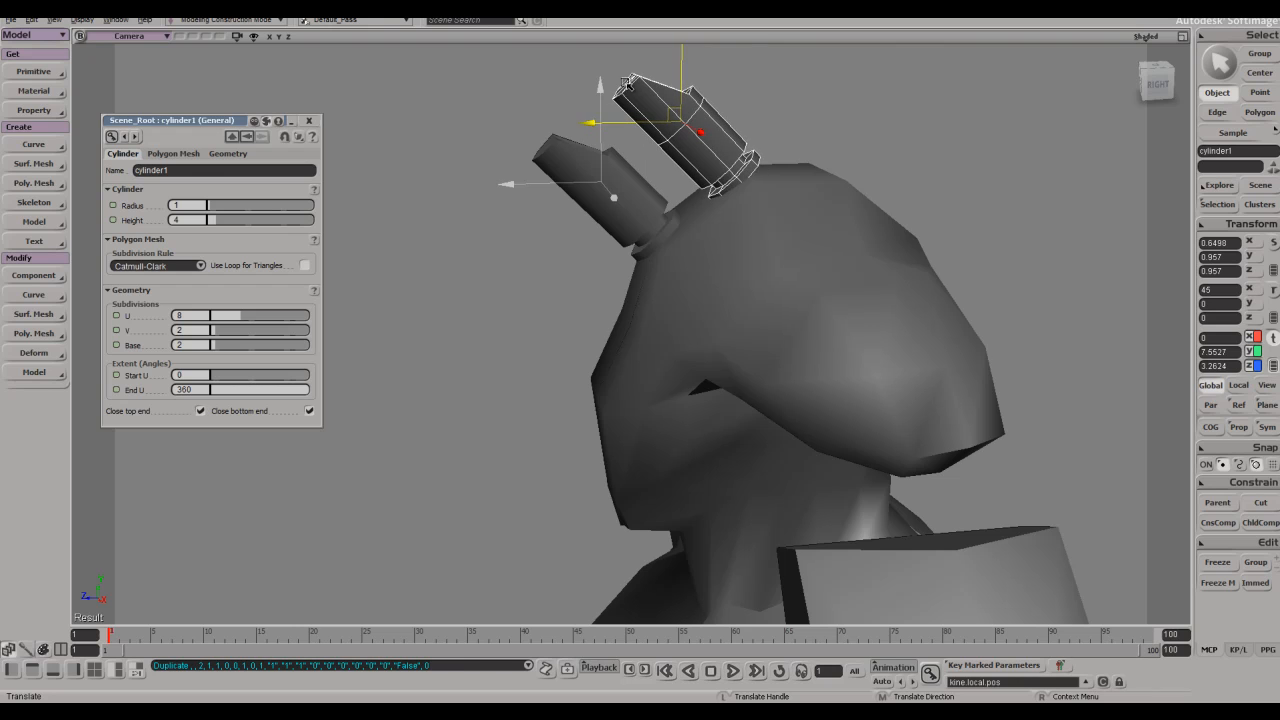
key(c)
drag(633, 64, 633, 64)
key(s)
drag(633, 64, 573, 157)
- Duplicate the second cylinder and place the copy nearly upright on the crown, rotated to about -2.1 degrees in X
key(v)
key(ctrl+d)
key(c)
drag(603, 133, 566, 162)
key(v)
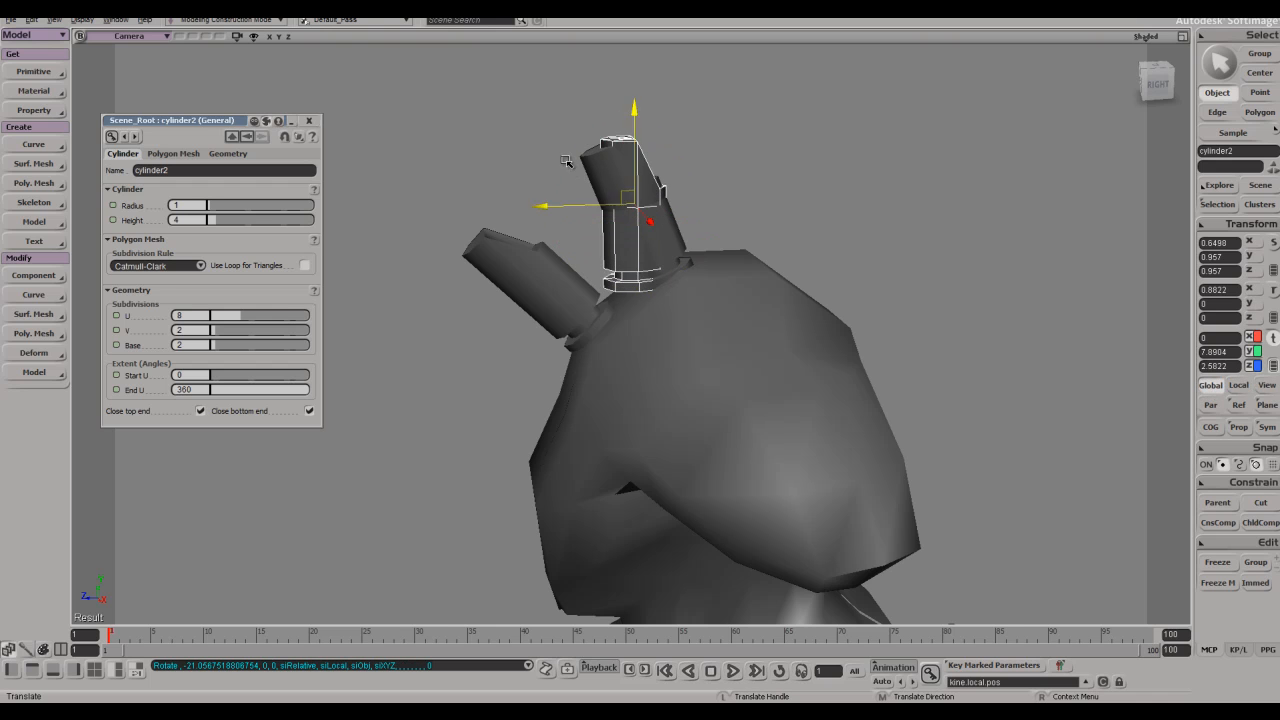
drag(677, 139, 686, 141)
key(c)
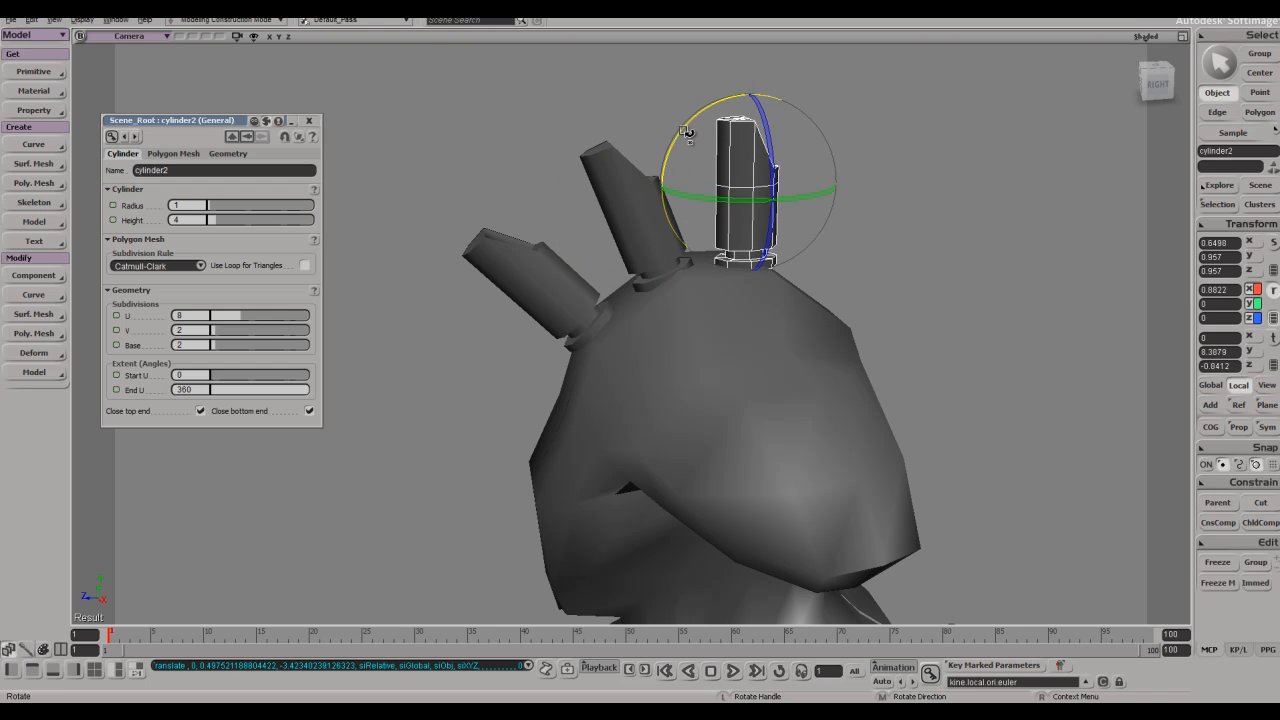
key(s)
right_drag(699, 135, 766, 116)
key(s)
right_drag(861, 148, 823, 191)
- Duplicate the crown cylinder, tilt the copy backward and place it on the back of the head
key(ctrl+d)
key(c)
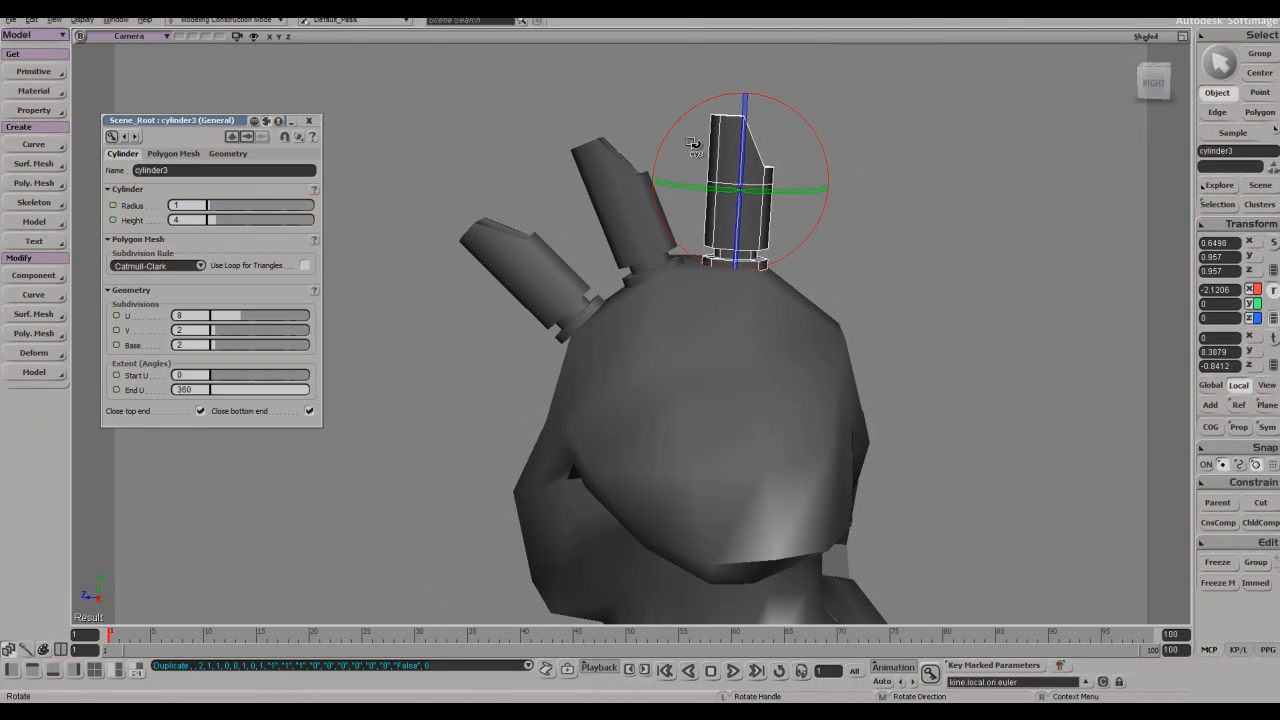
drag(682, 130, 675, 148)
key(v)
drag(768, 158, 834, 190)
key(c)
key(v)
- Check the side silhouette of the head and its four cylinders with the headlight off, and turn the headlight back on
key(space)
click(829, 137)
key(s)
middle_drag(829, 137, 804, 224)
right_drag(804, 224, 884, 261)
mouse_move(894, 267)
right_down()
mouse_move(857, 263)
mouse_move(951, 277)
mouse_move(851, 263)
mouse_move(878, 231)
mouse_move(827, 230)
right_up()
click(1145, 37)
click(1072, 147)
right_drag(975, 190, 1058, 190)
click(1145, 37)
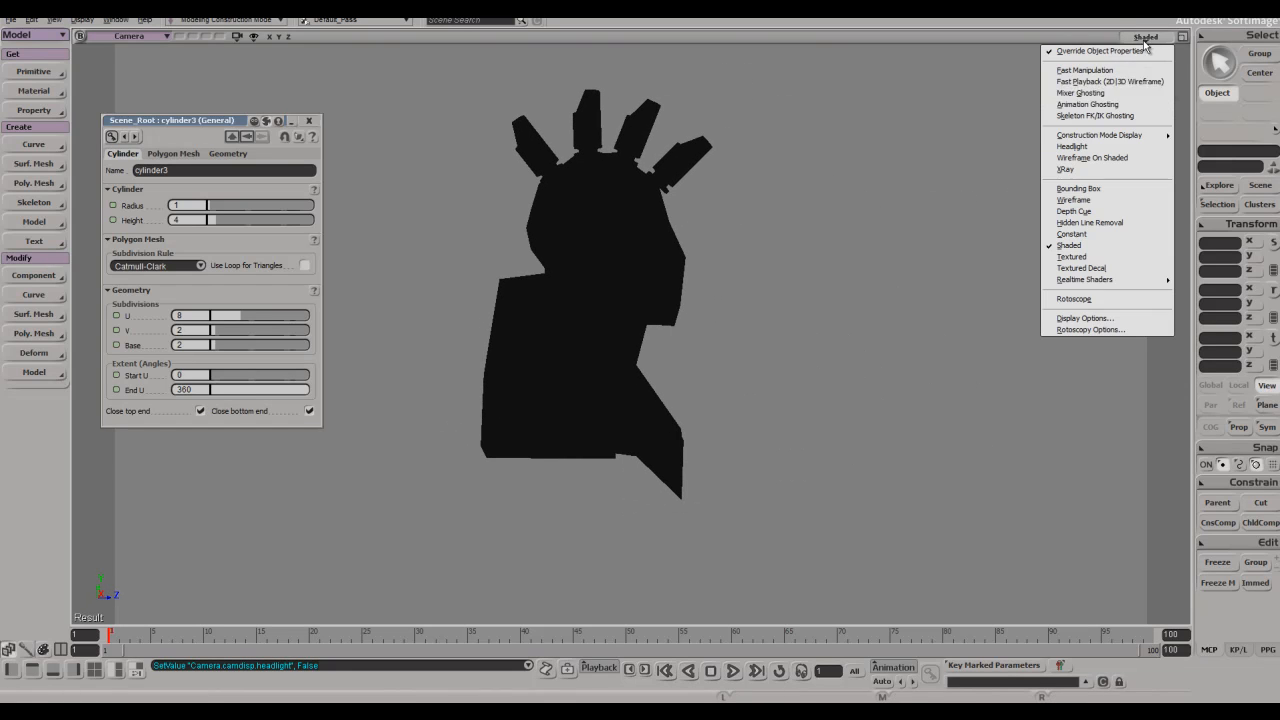
click(1072, 147)
- Select all four head cylinders and scale them down together to about 0.56, 0.83, 0.83
key(z)
drag(857, 120, 802, 243)
drag(676, 328, 676, 326)
shift+drag(545, 290, 545, 288)
shift+click(520, 309)
key(s)
mouse_move(745, 207)
right_down()
mouse_move(660, 210)
mouse_move(743, 215)
right_up()
key(x)
drag(1015, 347, 994, 357)
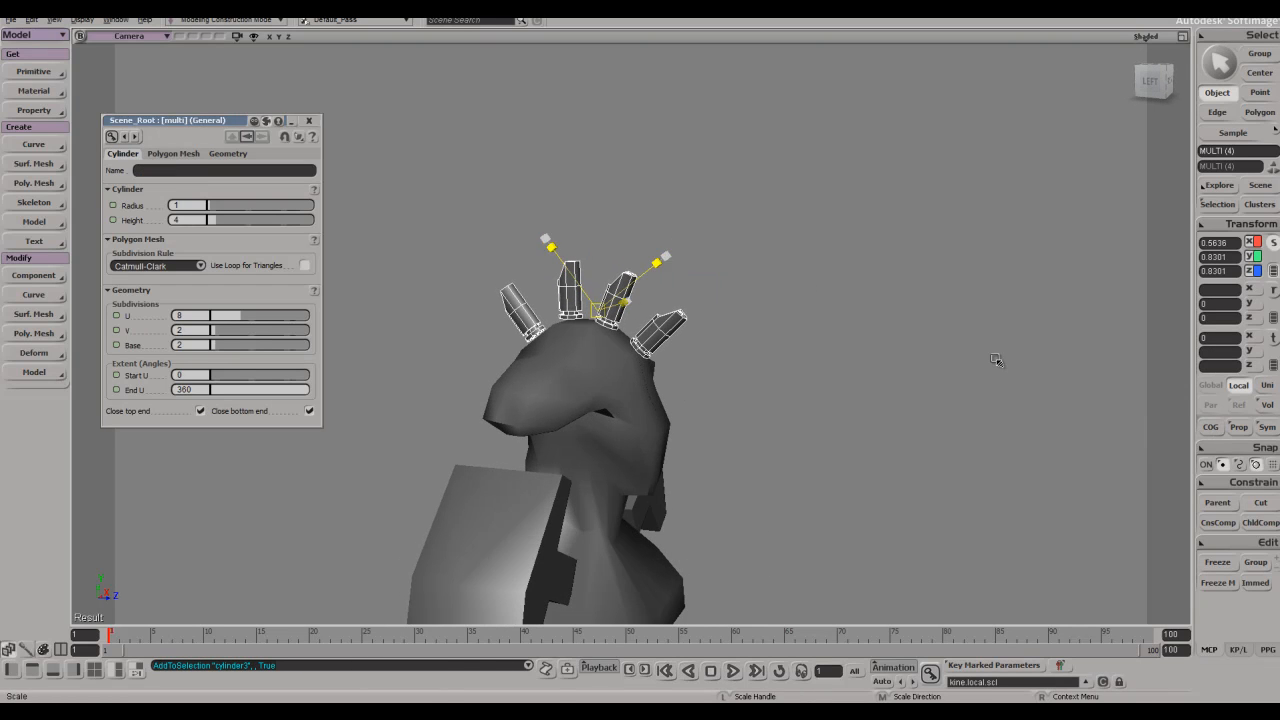
- Sink the four cylinders along their local Y axis by about 0.42 so their collars sit in the head
key(v)
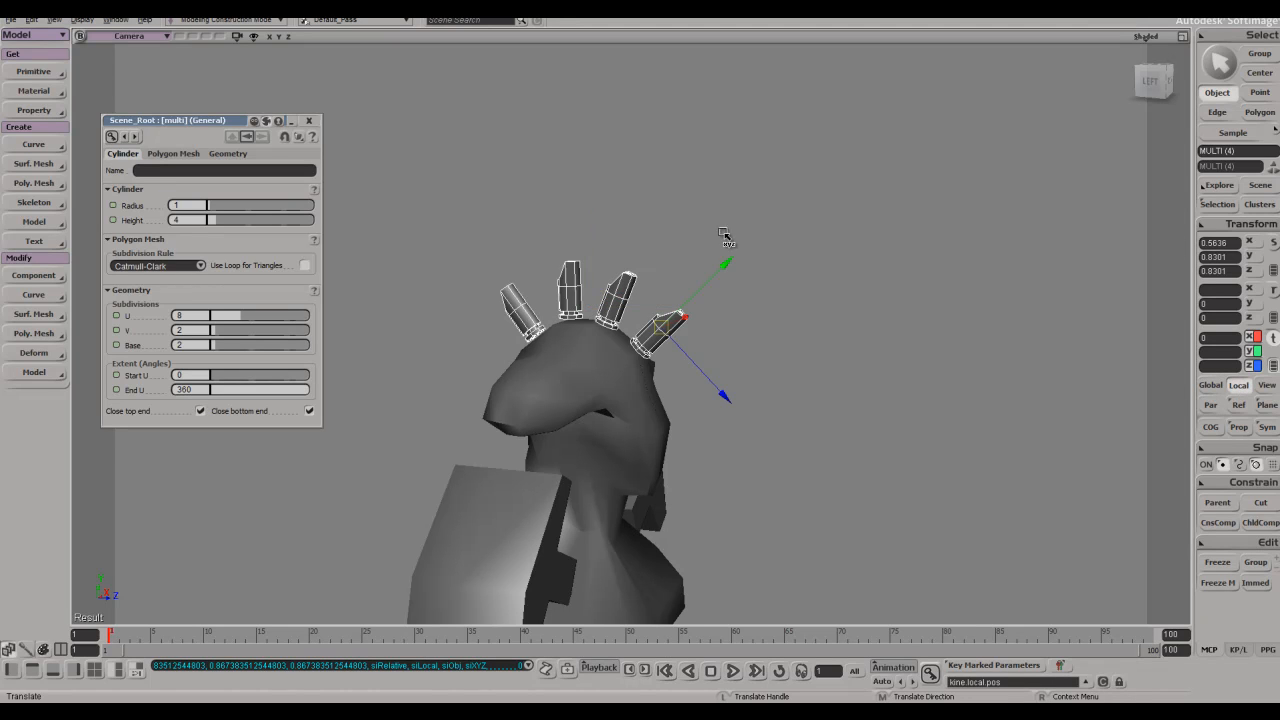
drag(727, 270, 726, 271)
key(s)
right_drag(765, 255, 851, 229)
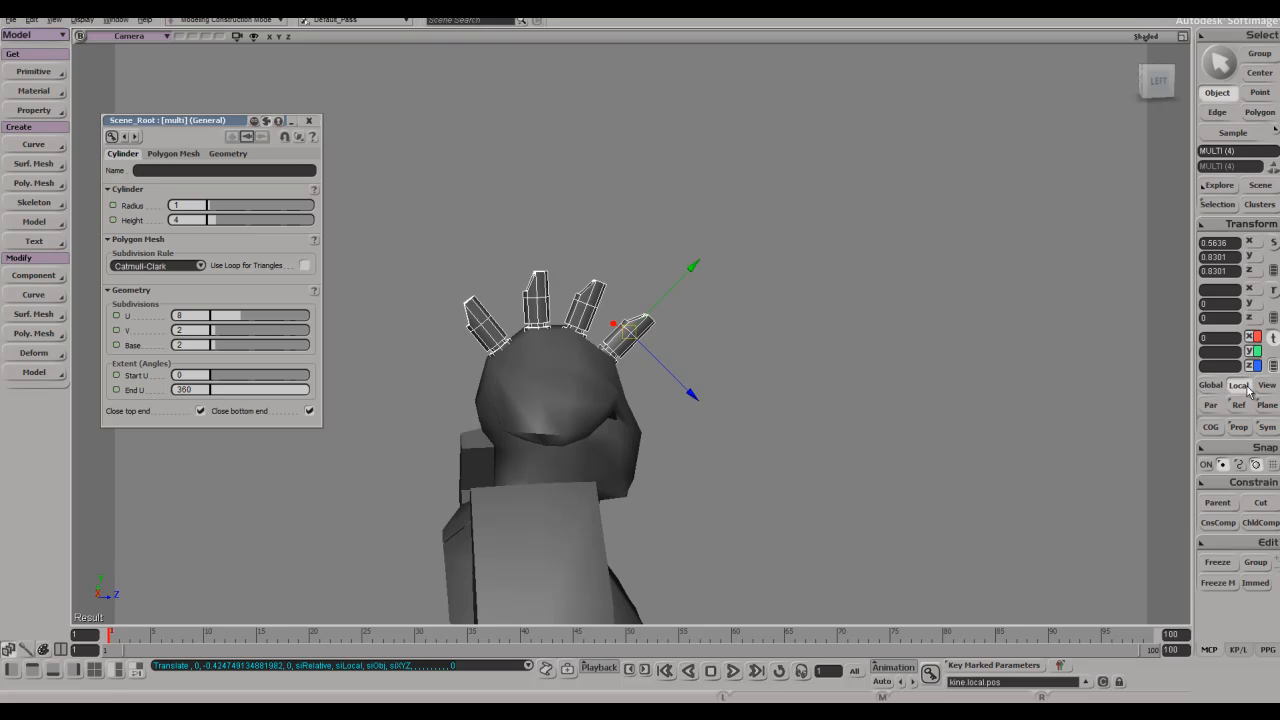
key(space)
key(s)
right_drag(837, 351, 760, 314)
middle_drag(760, 314, 748, 316)
right_drag(748, 316, 840, 320)
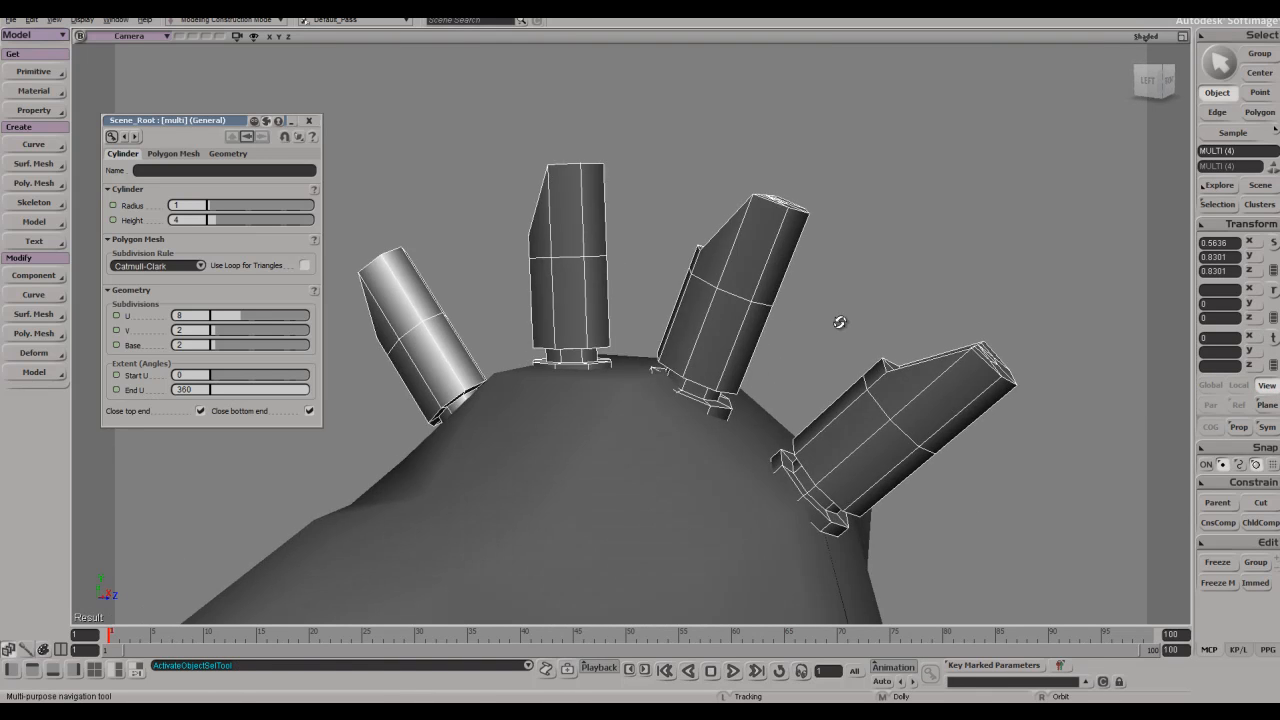
middle_drag(840, 320, 916, 380)
- Select only the forehead cylinder and adjust its tilt and position against the head
key(z)
drag(916, 380, 912, 341)
click(729, 338)
key(s)
right_drag(733, 342, 774, 354)
key(c)
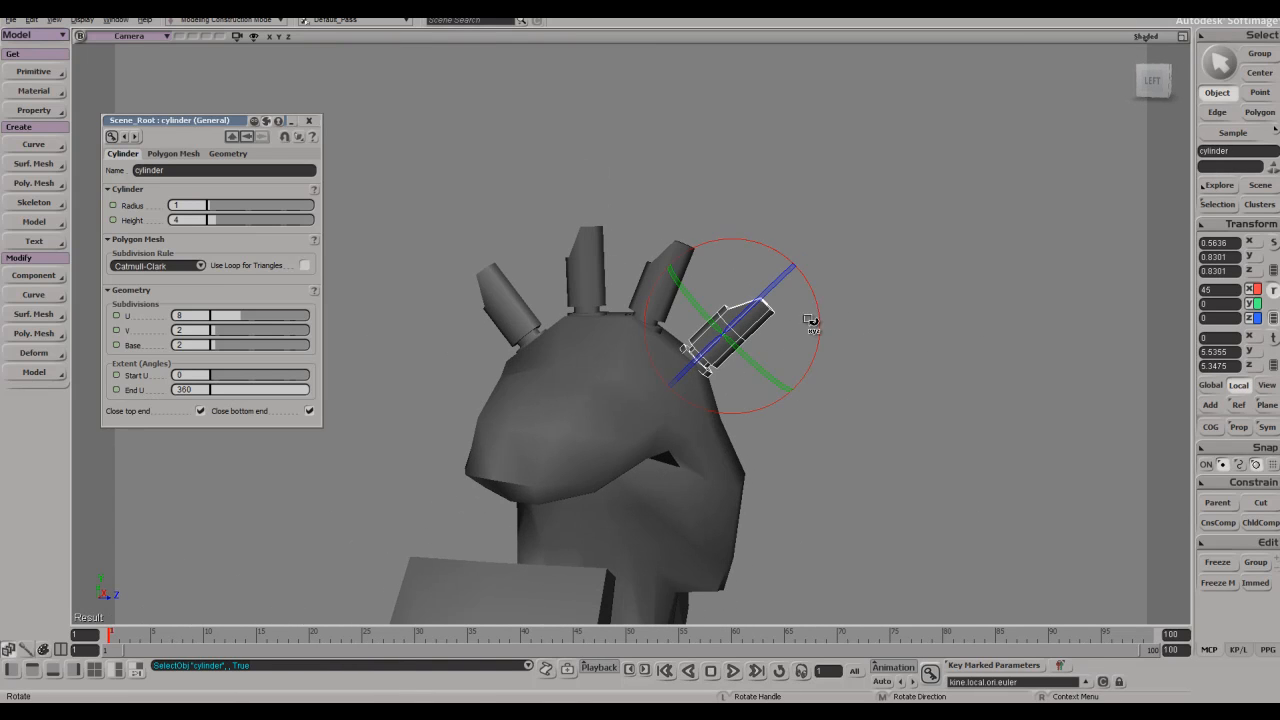
drag(822, 323, 796, 306)
key(v)
key(space)
- Select the head mesh and move the forehead edge beneath the front cylinder up and forward
click(714, 411)
key(s)
right_drag(717, 415, 598, 438)
key(i)
click(658, 433)
key(s)
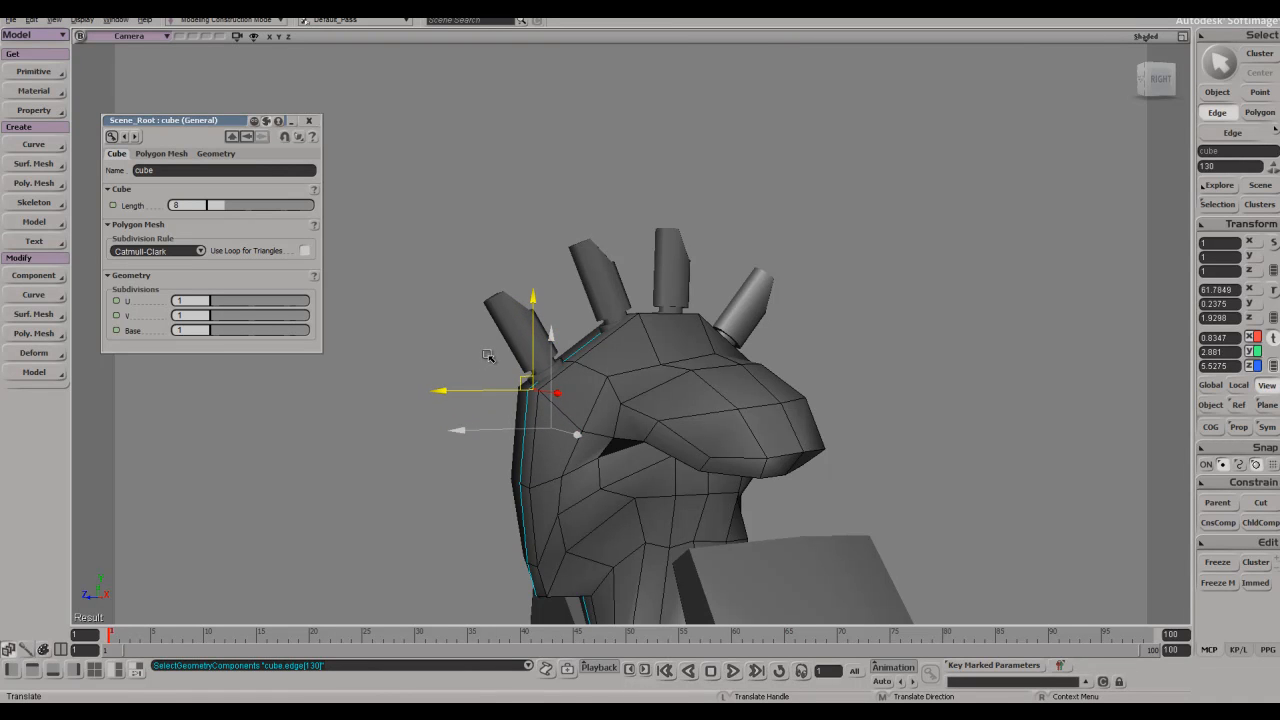
- Select the edge on the front of the face below the forehead and move it forward and slightly up
key(z)
drag(638, 470, 631, 394)
key(s)
right_drag(605, 345, 555, 365)
key(i)
click(573, 333)
key(s)
key(v)
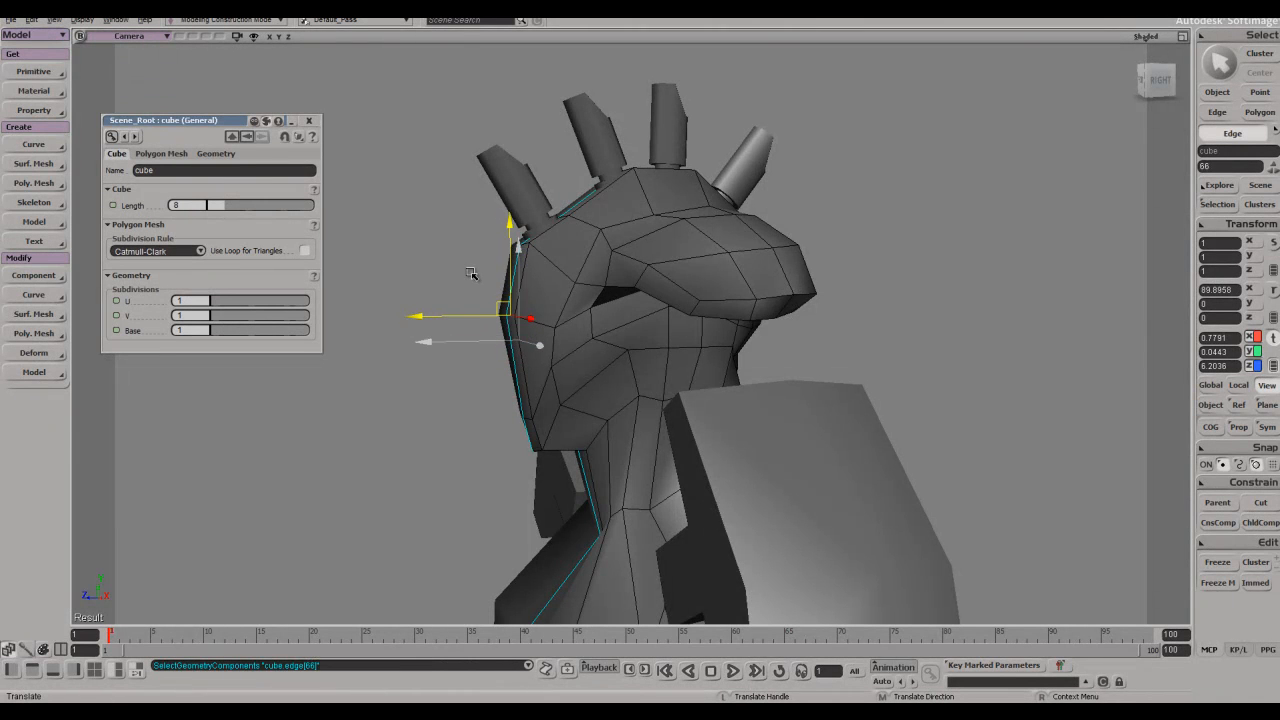
- Select the small polygon at the tip of the chin and move it forward
key(s)
right_drag(545, 318, 558, 424)
key(i)
click(530, 411)
key(v)
key(u)
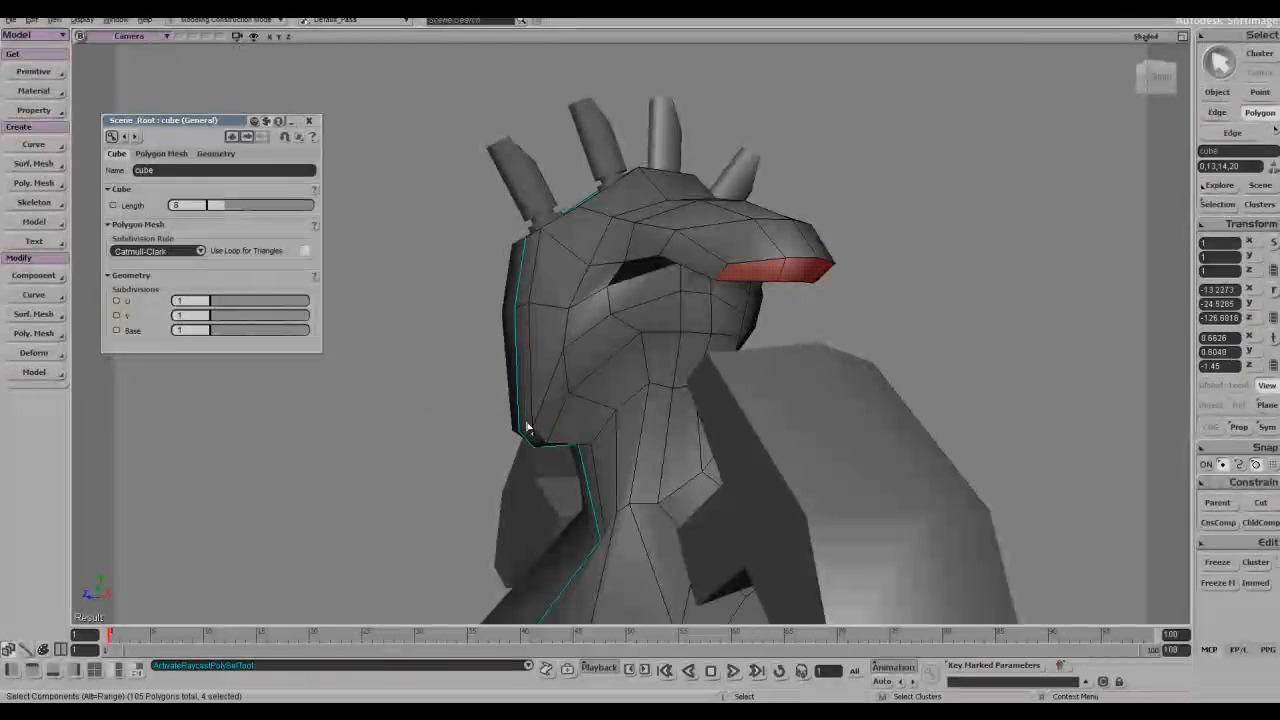
key(s)
right_drag(534, 443, 477, 443)
key(v)
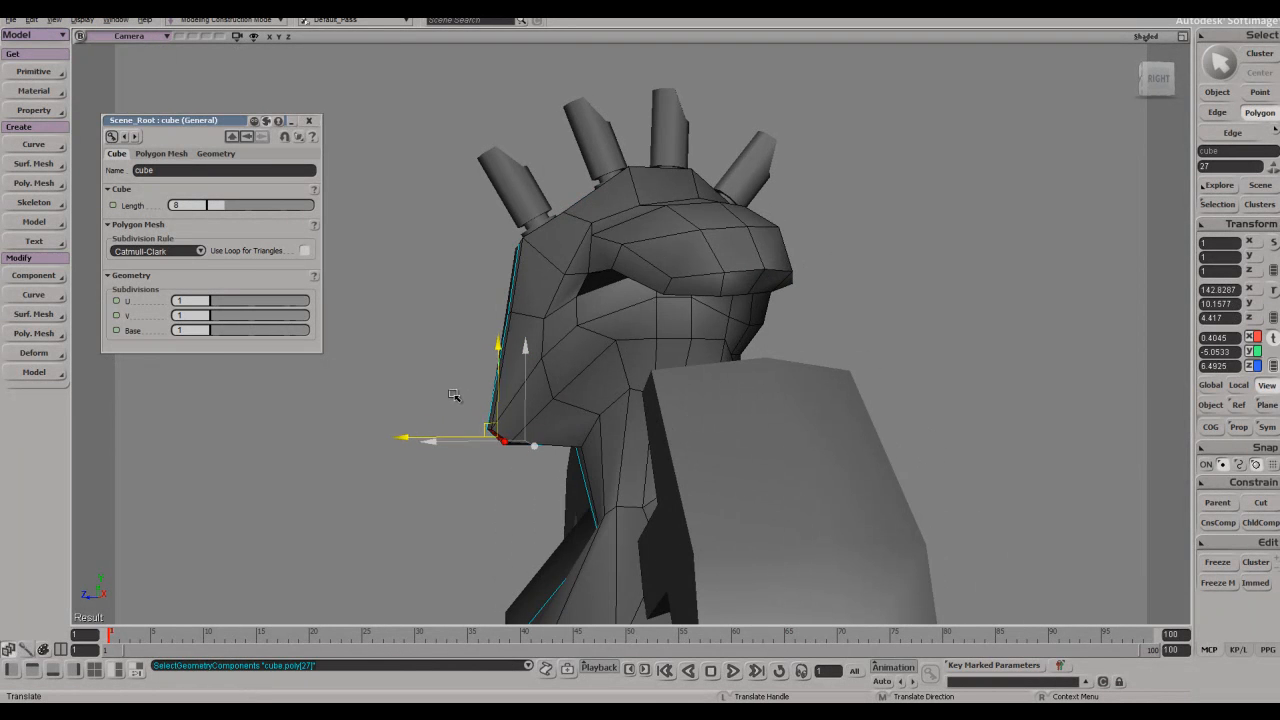
- Clear the selection and inspect the shape of the face and chin from several angles
key(s)
right_drag(457, 400, 560, 404)
key(space)
click(877, 238)
key(s)
right_drag(877, 238, 831, 234)
key(s)
click(749, 334)
right_drag(749, 334, 600, 374)
key(s)
- Select the head mesh and move the edge on the front of the face forward by about 0.14
click(638, 383)
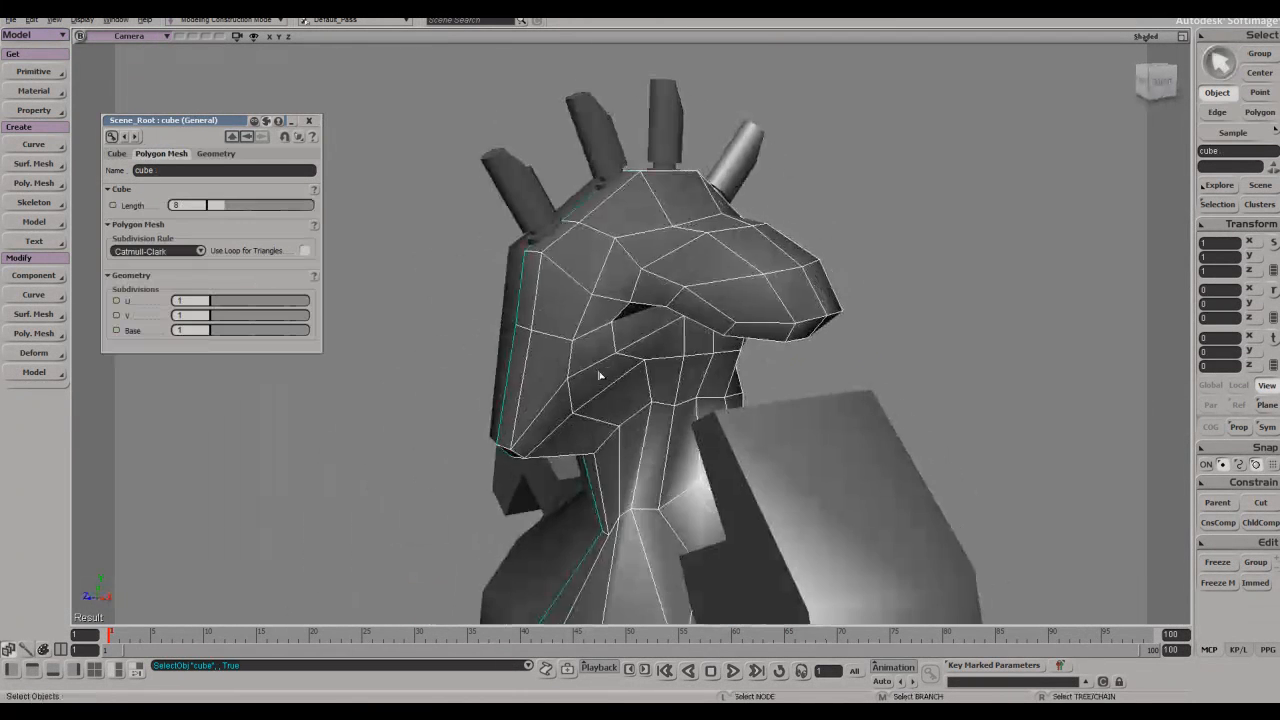
key(e)
click(526, 326)
key(s)
right_drag(526, 326, 470, 310)
key(v)
key(ctrl+z)
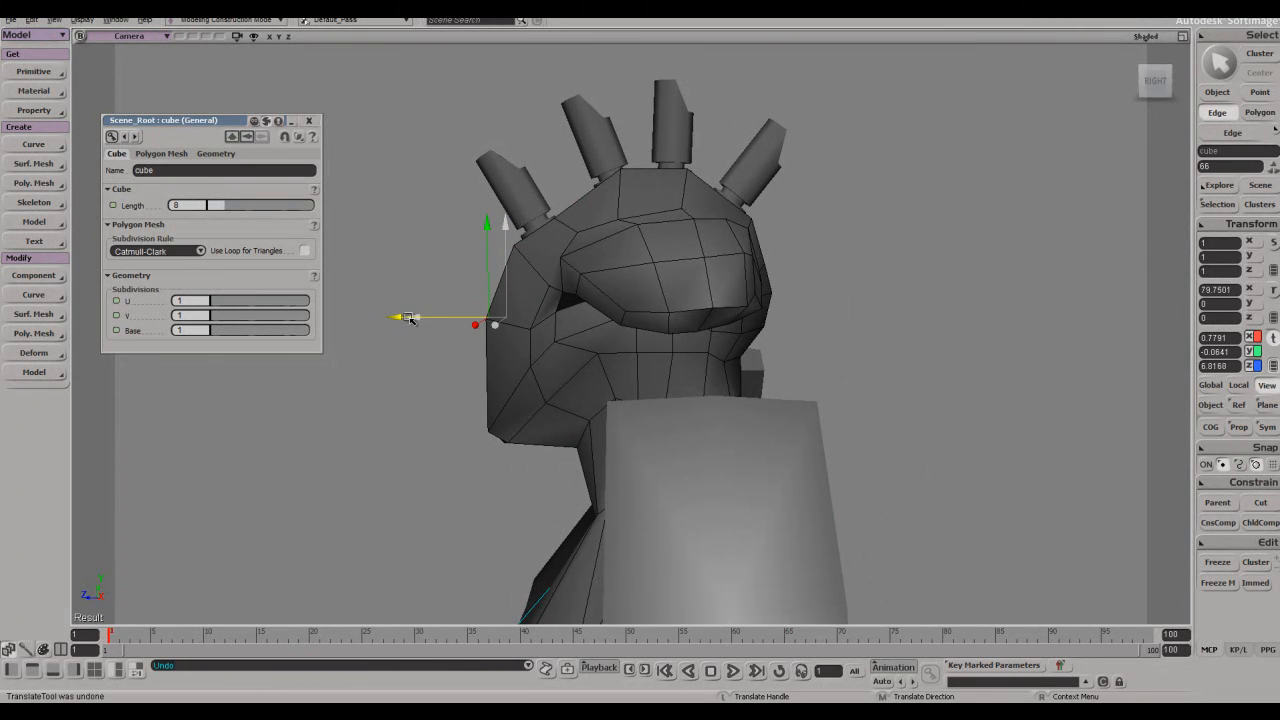
drag(423, 316, 422, 316)
key(s)
right_drag(422, 316, 488, 306)
key(v)
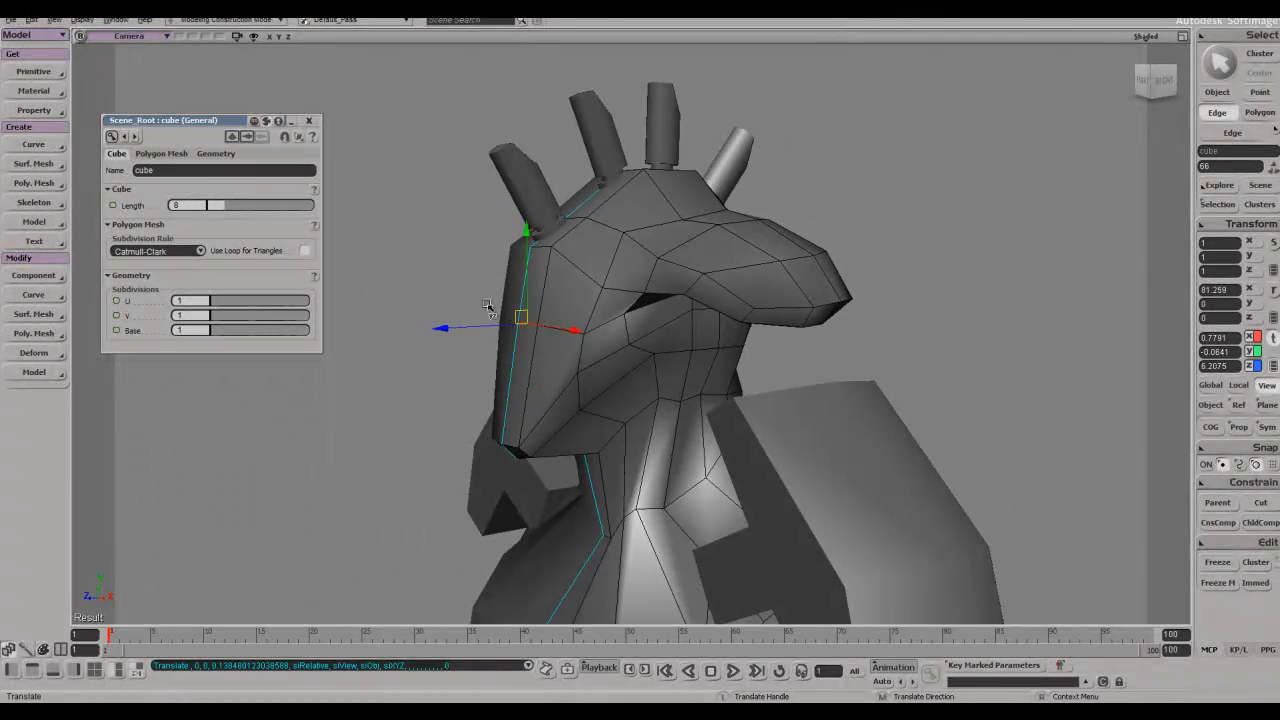
- Examine the head and the whole bust without a selection and compare them with the concept2 image
key(space)
click(877, 275)
key(s)
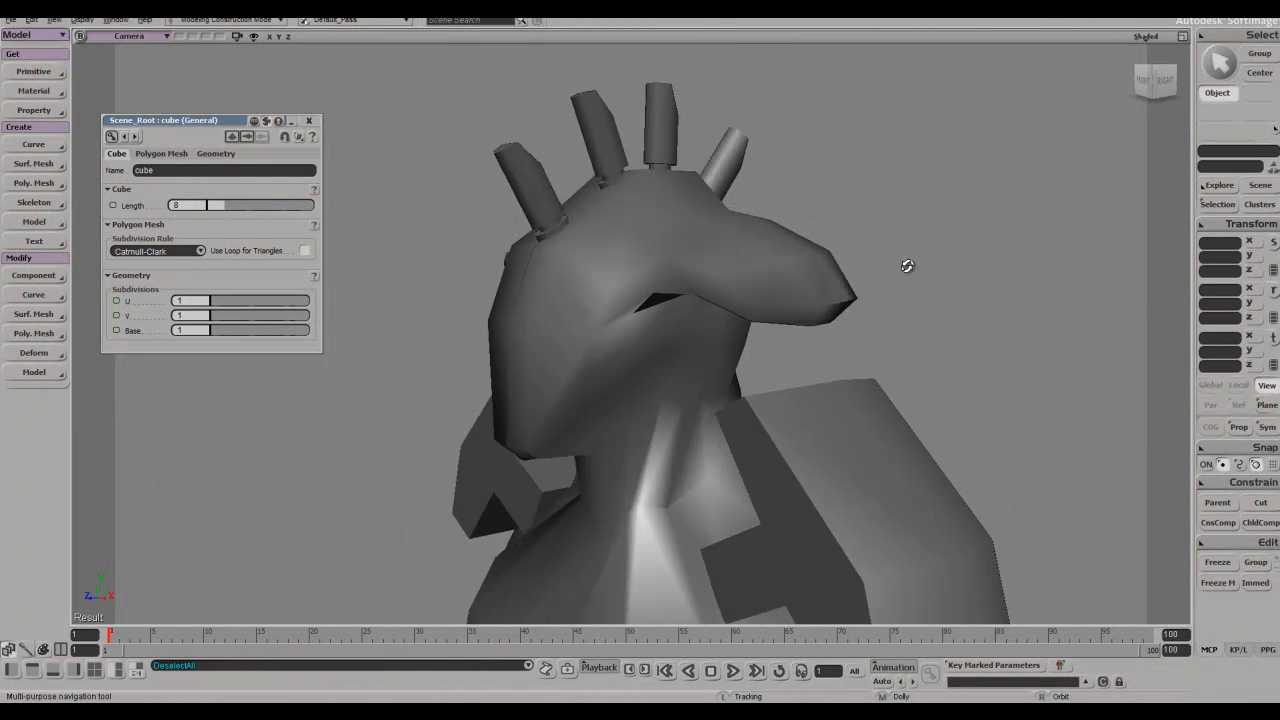
right_drag(908, 266, 943, 266)
key(space)
click(671, 354)
key(s)
right_drag(688, 352, 634, 336)
key(t)
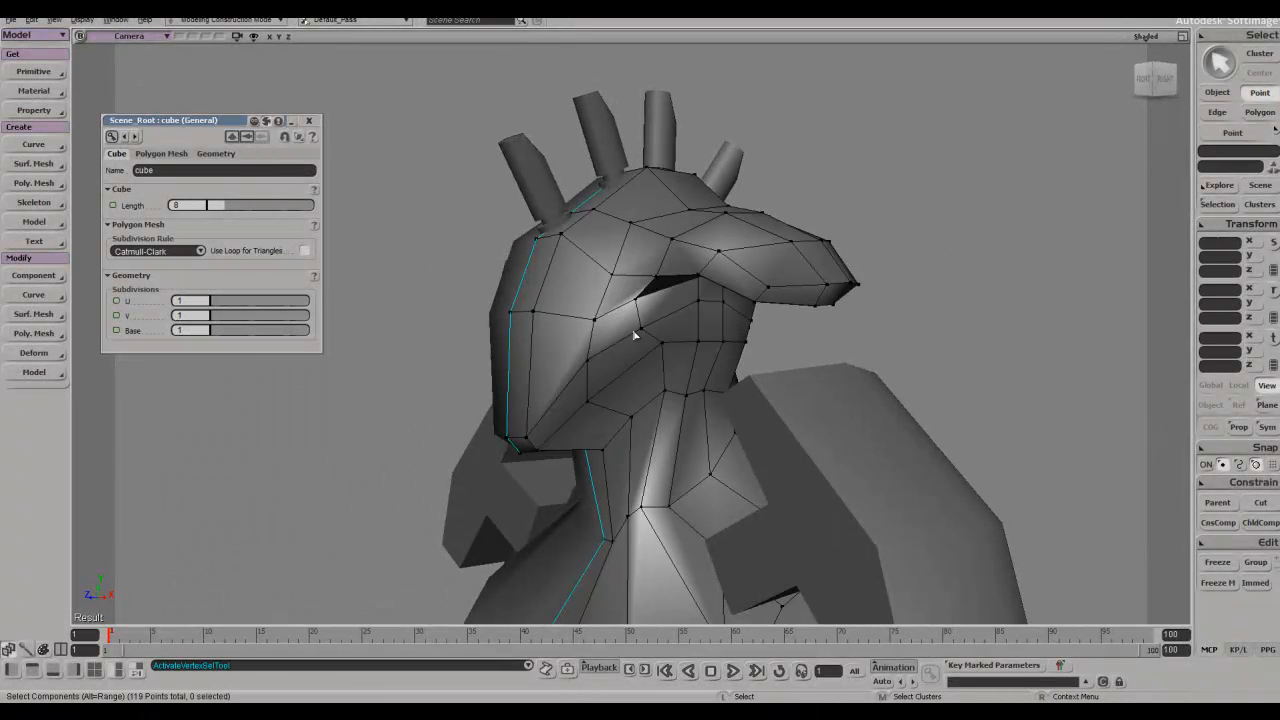
key(space)
click(934, 312)
key(a)
key(s)
right_drag(934, 312, 889, 333)
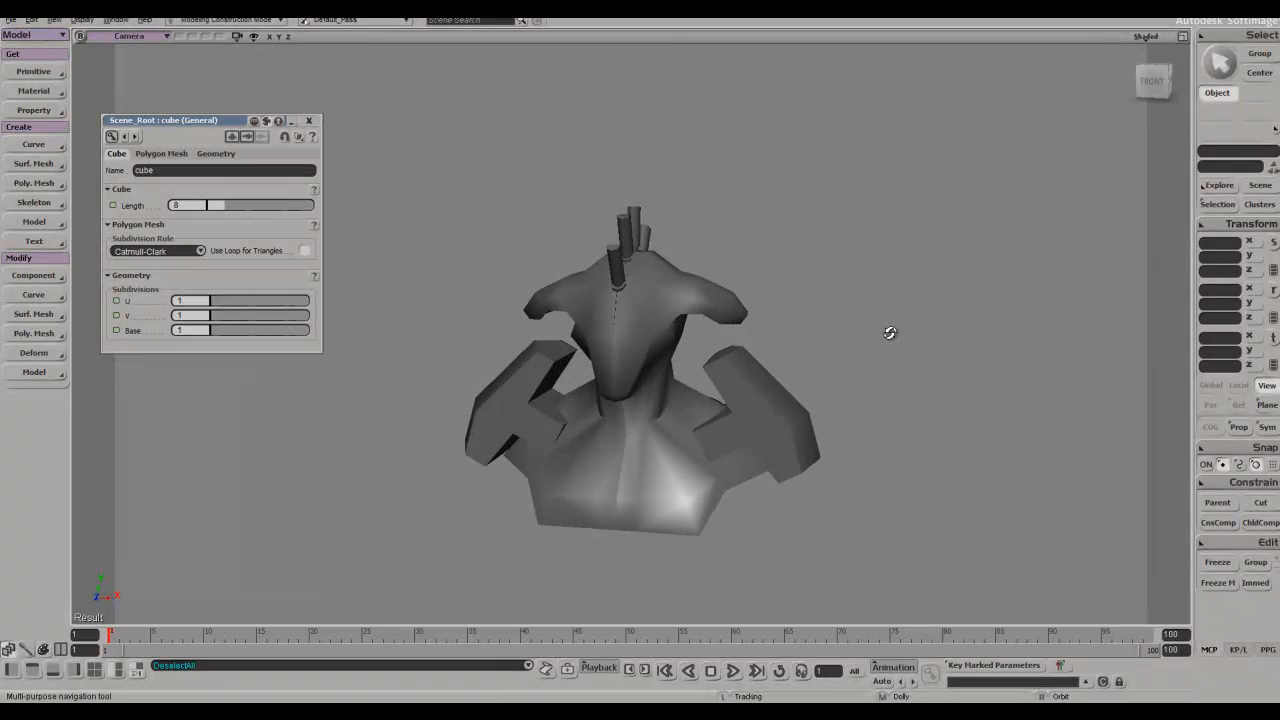
key(alt+Tab)
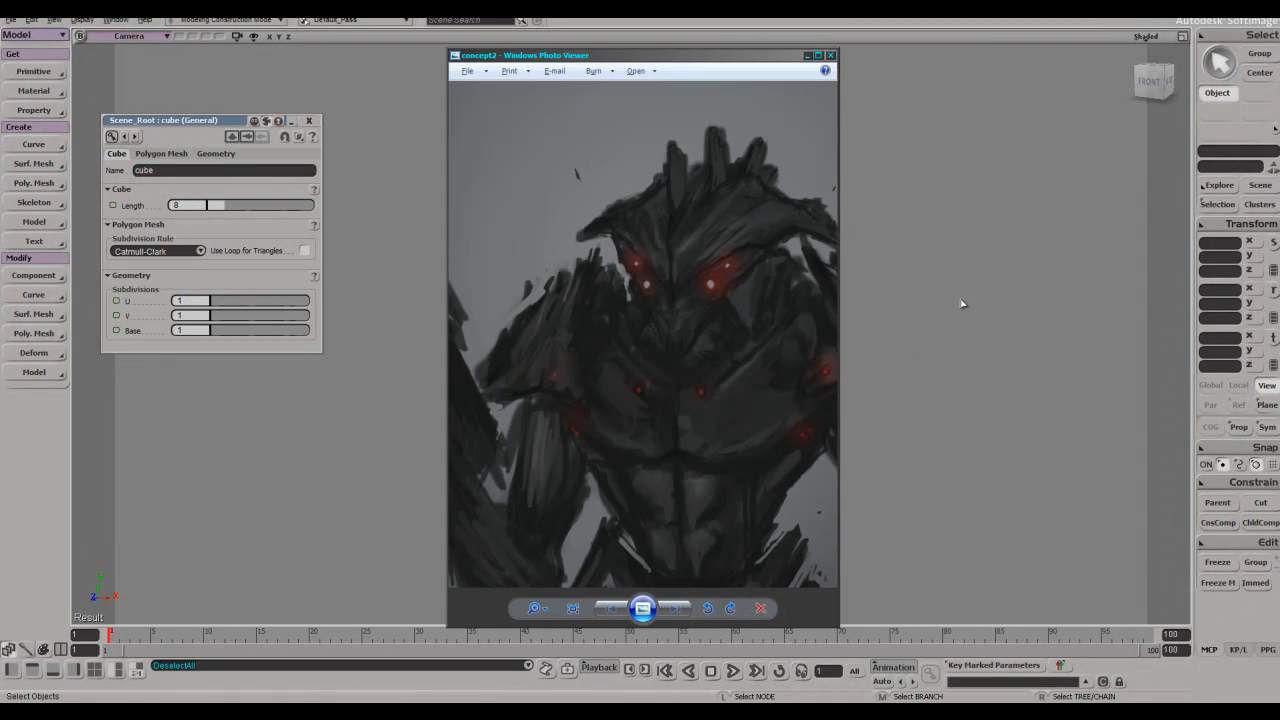
key(alt+Tab)
key(alt+Tab)
key(alt+Tab)
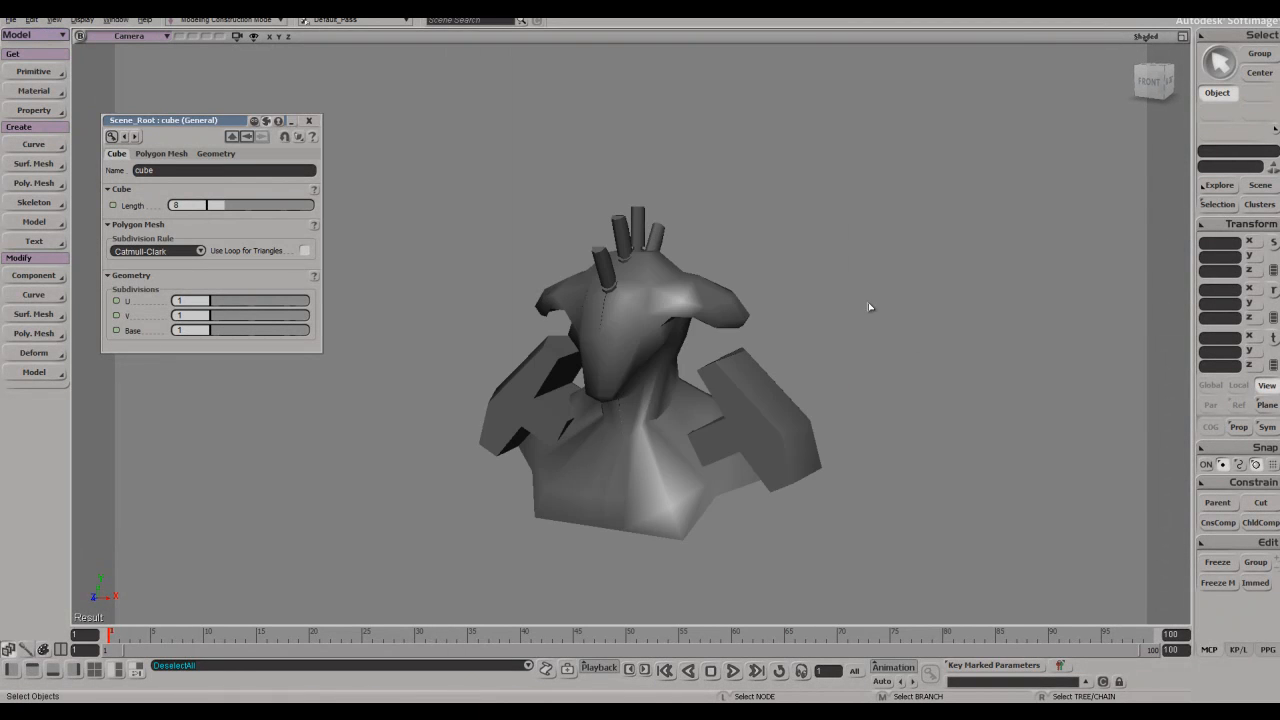
- Raise the upper edge where the side crest meets the back of the head and adjust the point behind it
scroll(866, 303, up, 4)
click(764, 249)
right_drag(764, 249, 630, 263)
key(e)
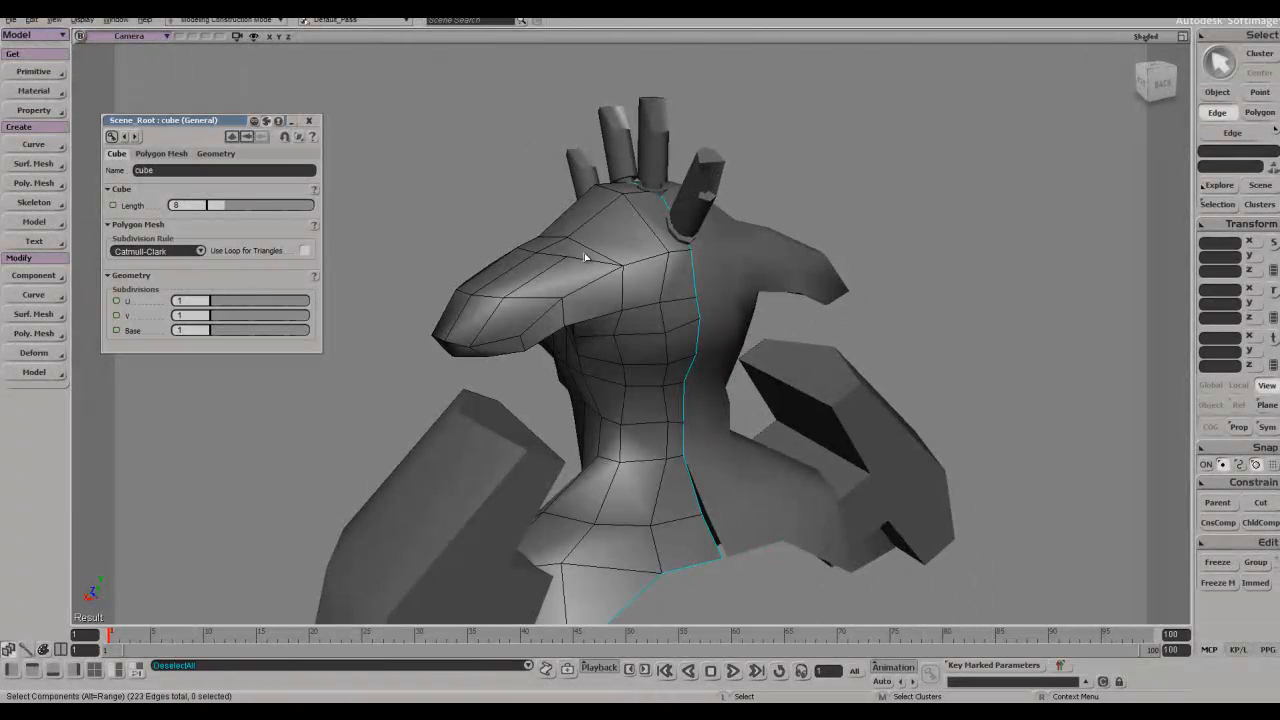
right_drag(560, 243, 526, 223)
key(e)
key(e)
click(549, 246)
key(v)
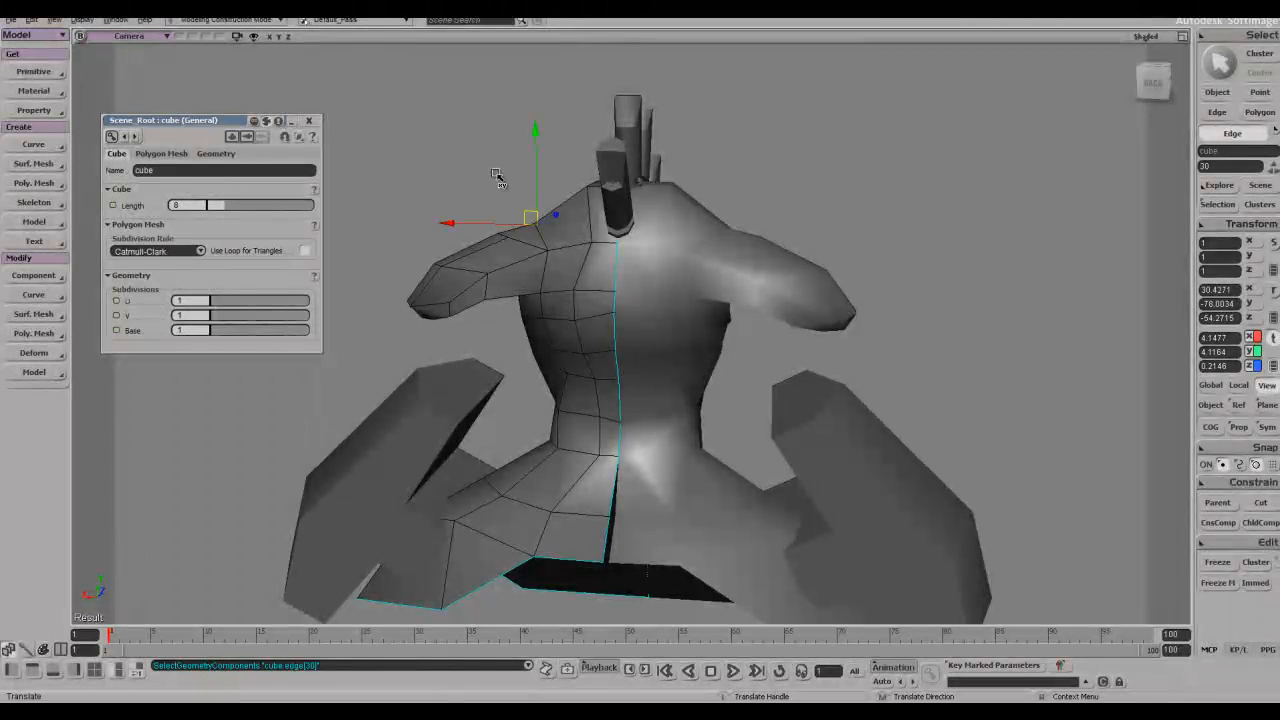
key(t)
click(512, 233)
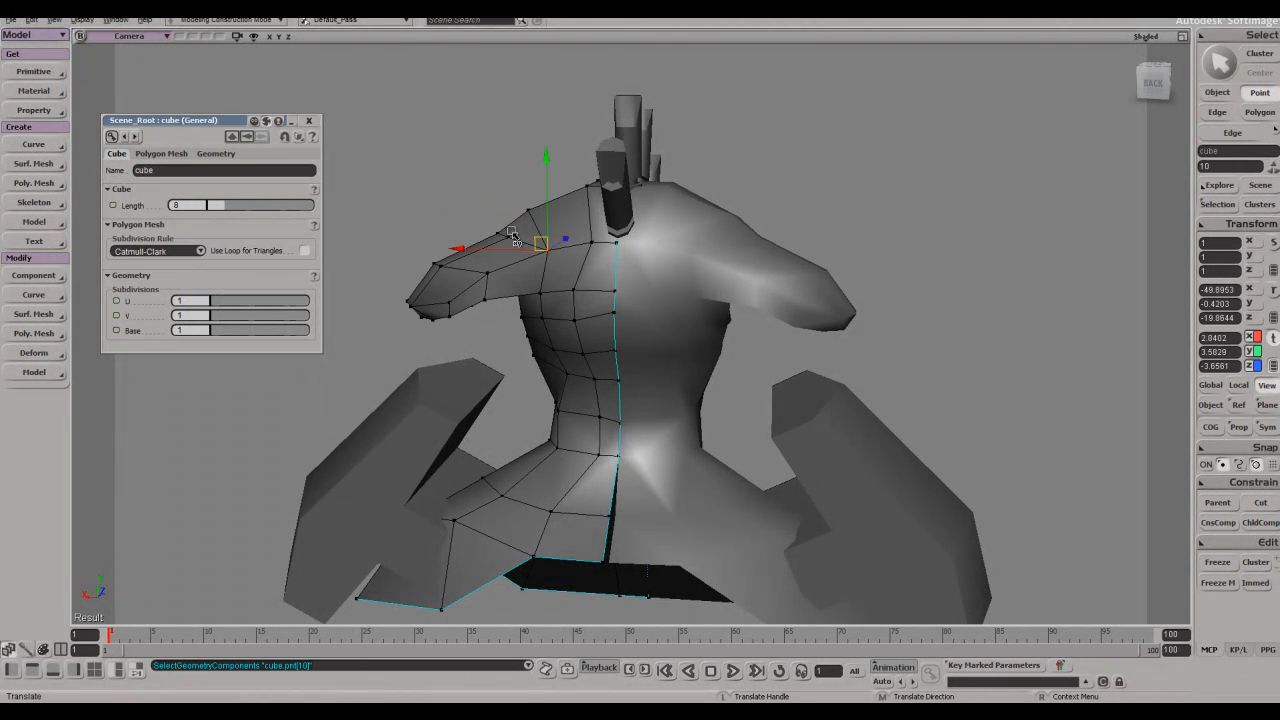
drag(498, 198, 496, 200)
- Select the edge on top of the side crest and move it outward
right_drag(489, 203, 643, 202)
key(e)
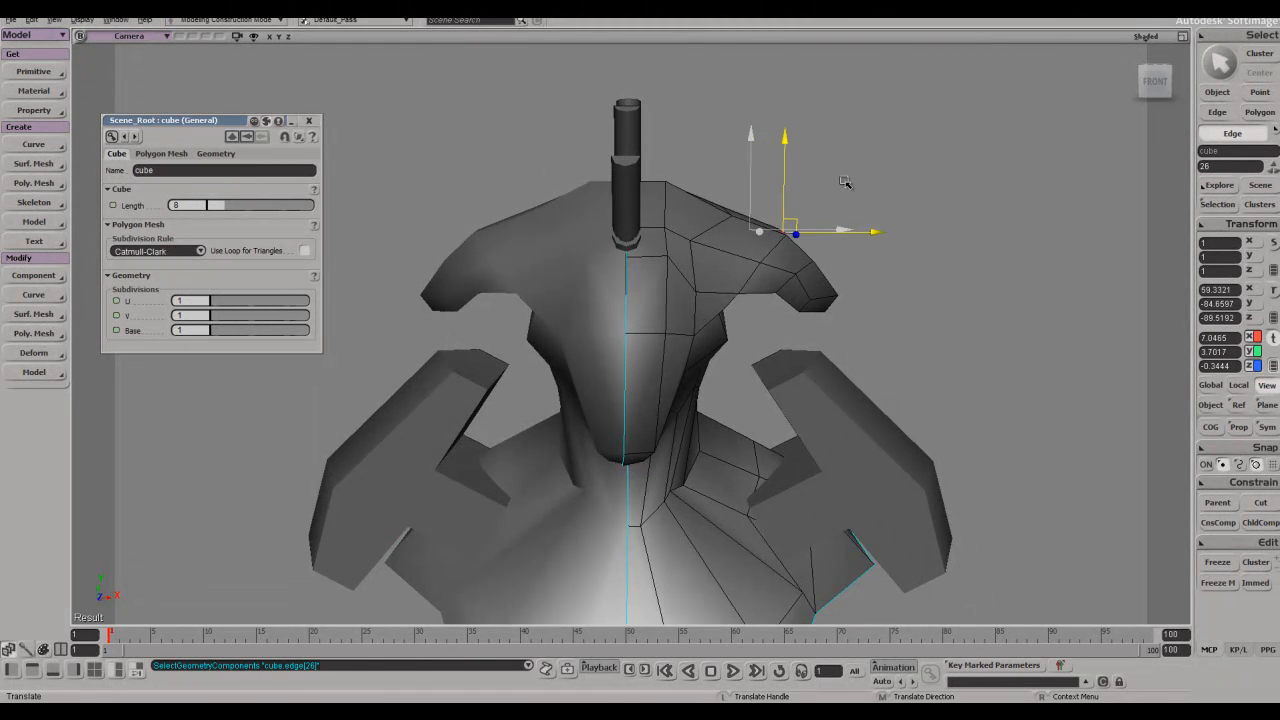
key(s)
right_drag(838, 185, 750, 255)
- Select the row of edges along the outer face of the side crest and move it backward
key(e)
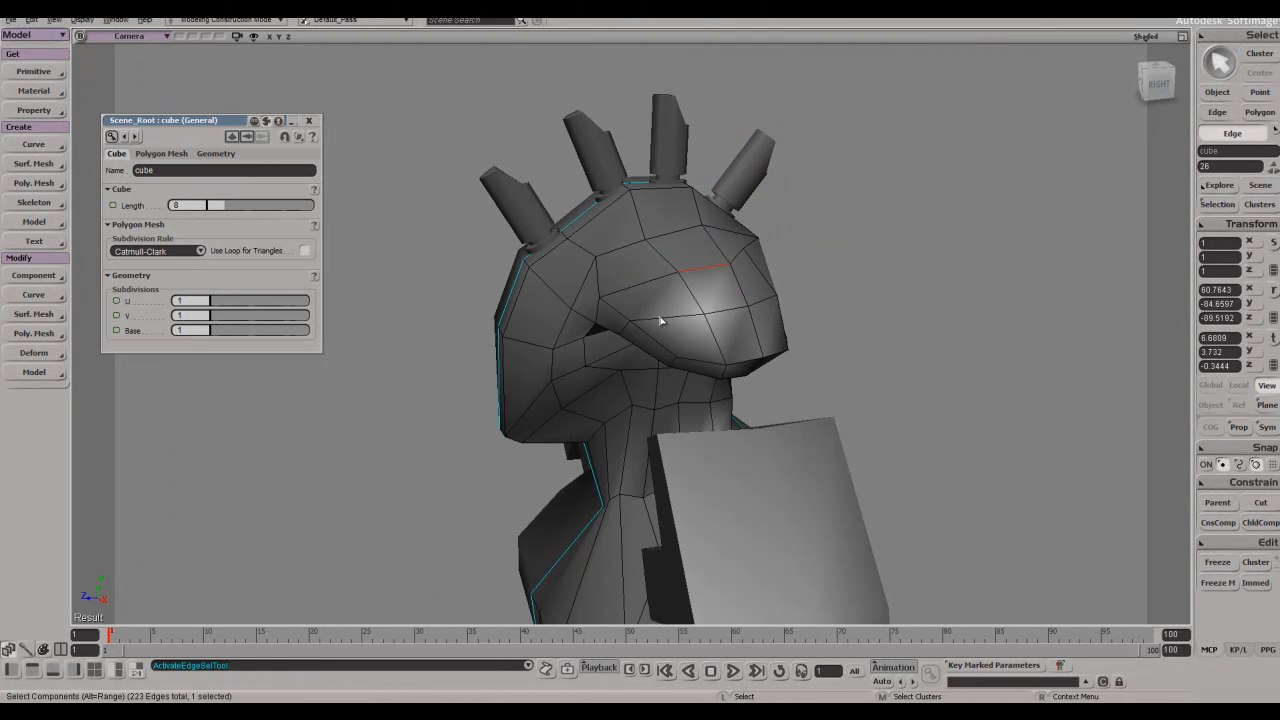
alt+middle_click(678, 328)
key(s)
right_drag(690, 328, 686, 343)
key(v)
drag(602, 343, 623, 341)
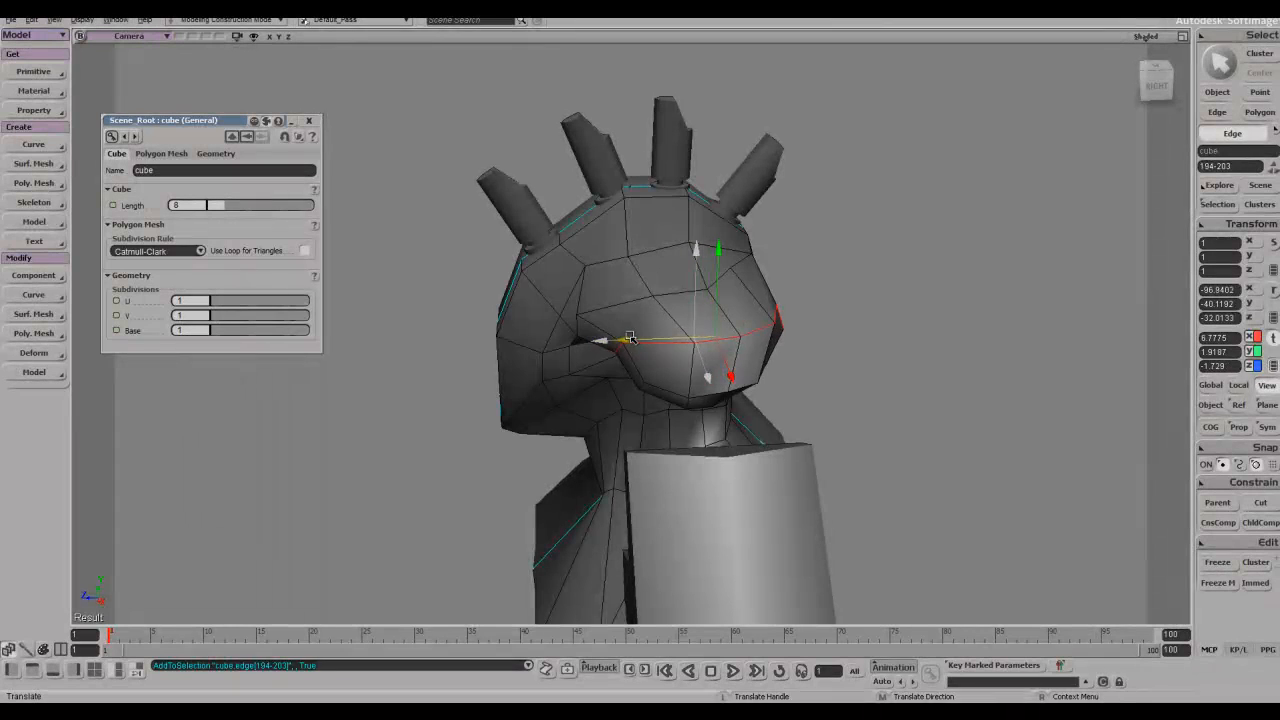
- Select the next row of edges higher on the side crest and move it slightly backward
key(e)
key(v)
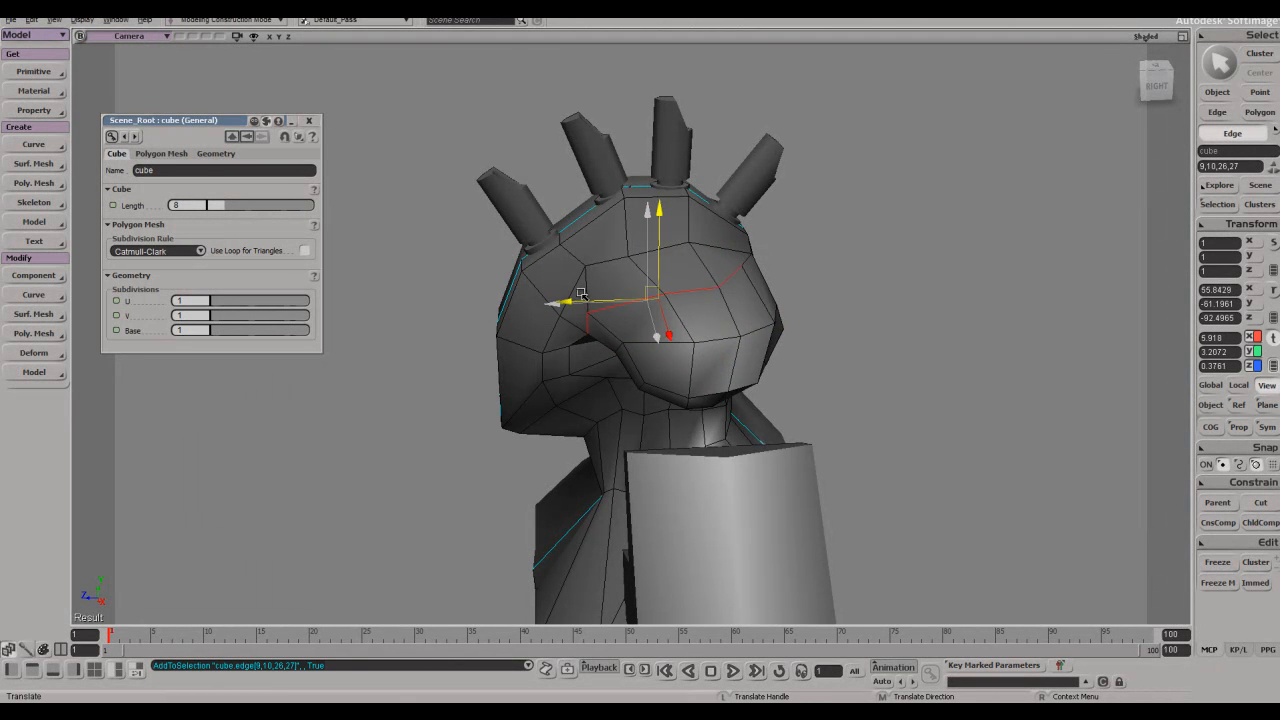
drag(585, 300, 591, 300)
key(s)
right_drag(591, 300, 684, 290)
- Reselect the head mesh and tweak the points around the outer tip of the side crest
key(space)
click(900, 194)
key(s)
right_drag(900, 194, 750, 300)
key(space)
click(671, 383)
key(s)
right_drag(671, 383, 572, 330)
key(m)
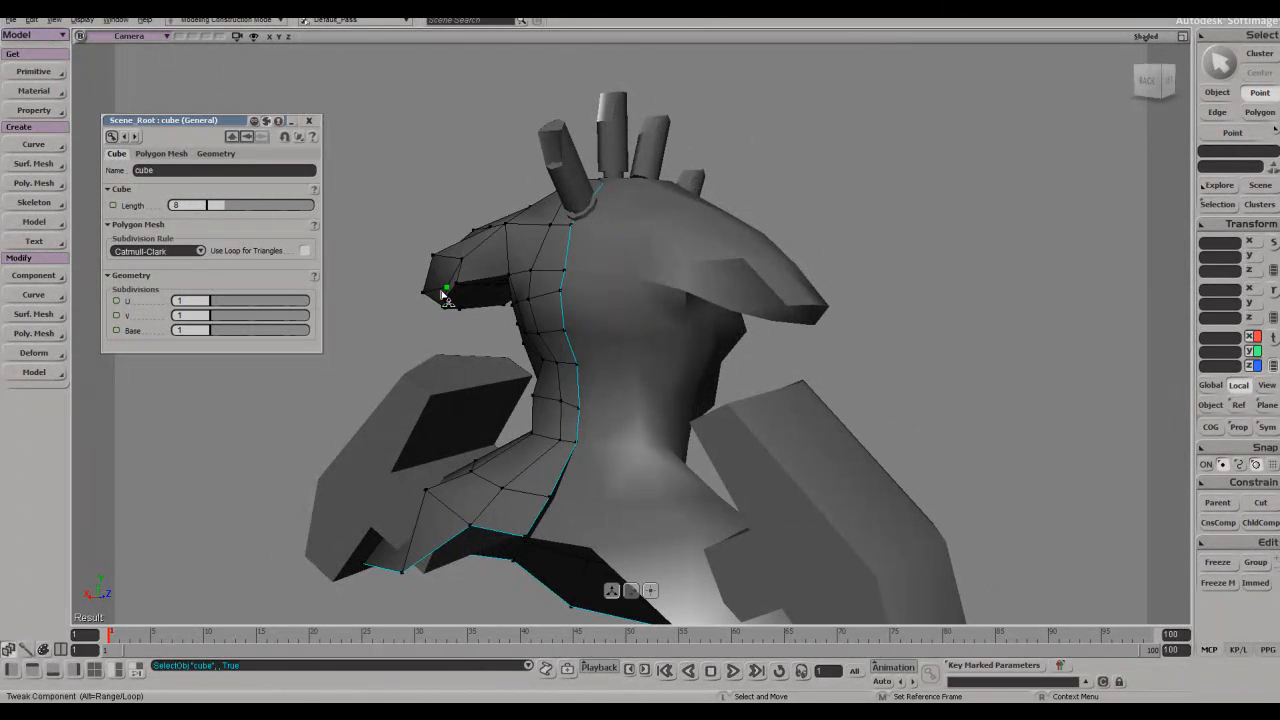
key(s)
right_drag(424, 300, 533, 297)
key(m)
click(722, 267)
key(s)
right_drag(725, 254, 860, 240)
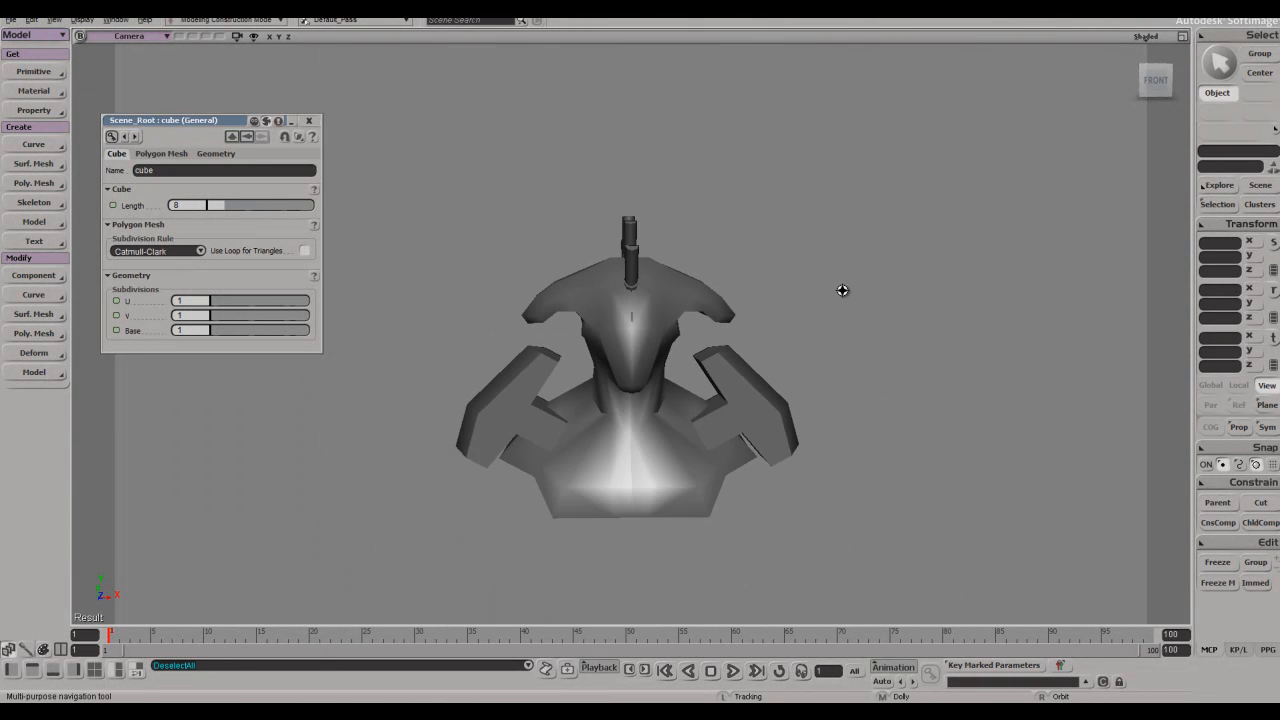
- Select the shoulder pads and compare their shape with the concept2 image
key(space)
click(781, 430)
key(s)
right_drag(777, 414, 822, 377)
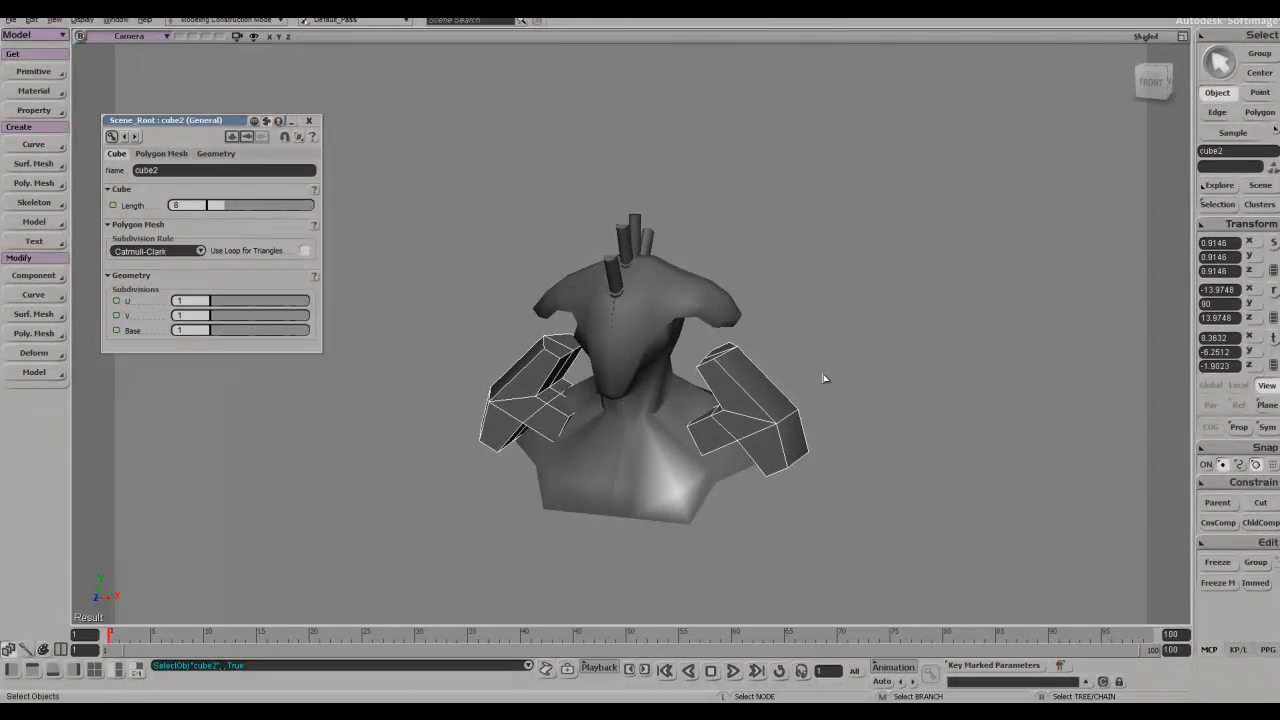
key(alt+Tab)
key(alt+Tab)
key(z)
drag(766, 430, 680, 410)
middle_drag(680, 410, 680, 375)
key(s)
right_drag(680, 375, 669, 361)
key(alt+Tab)
scroll(666, 360, down, 3)
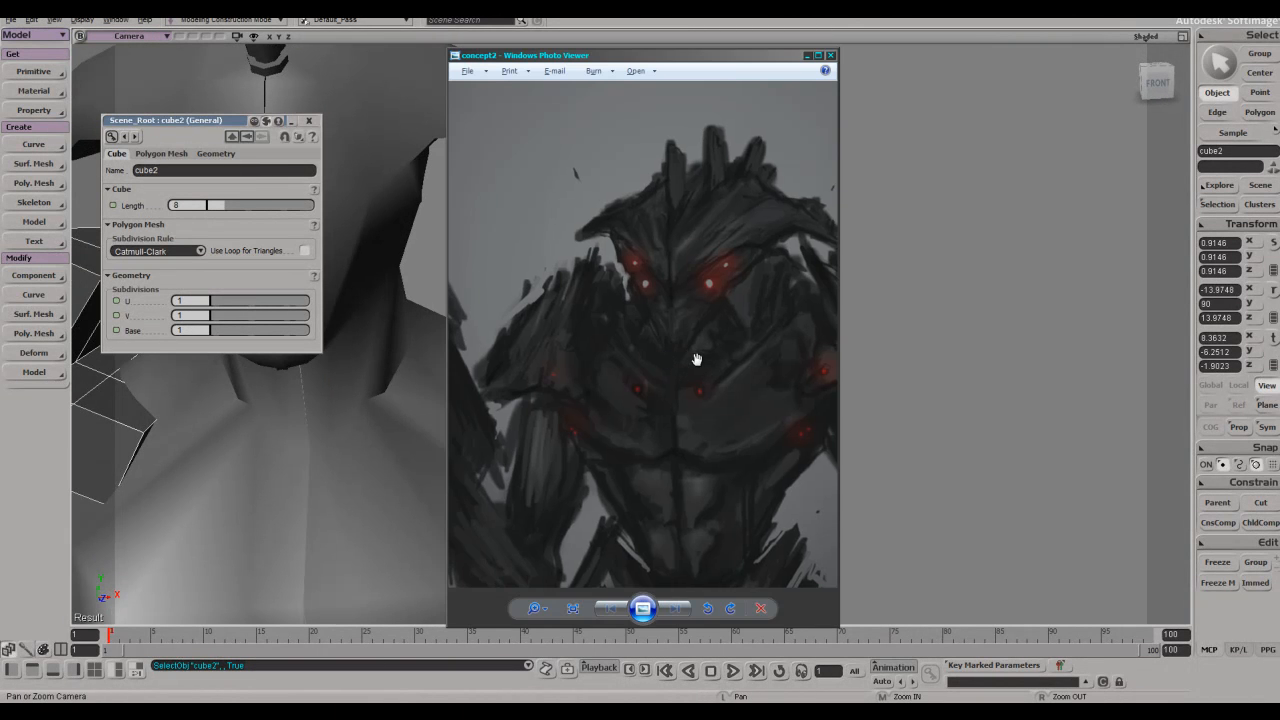
key(alt+Tab)
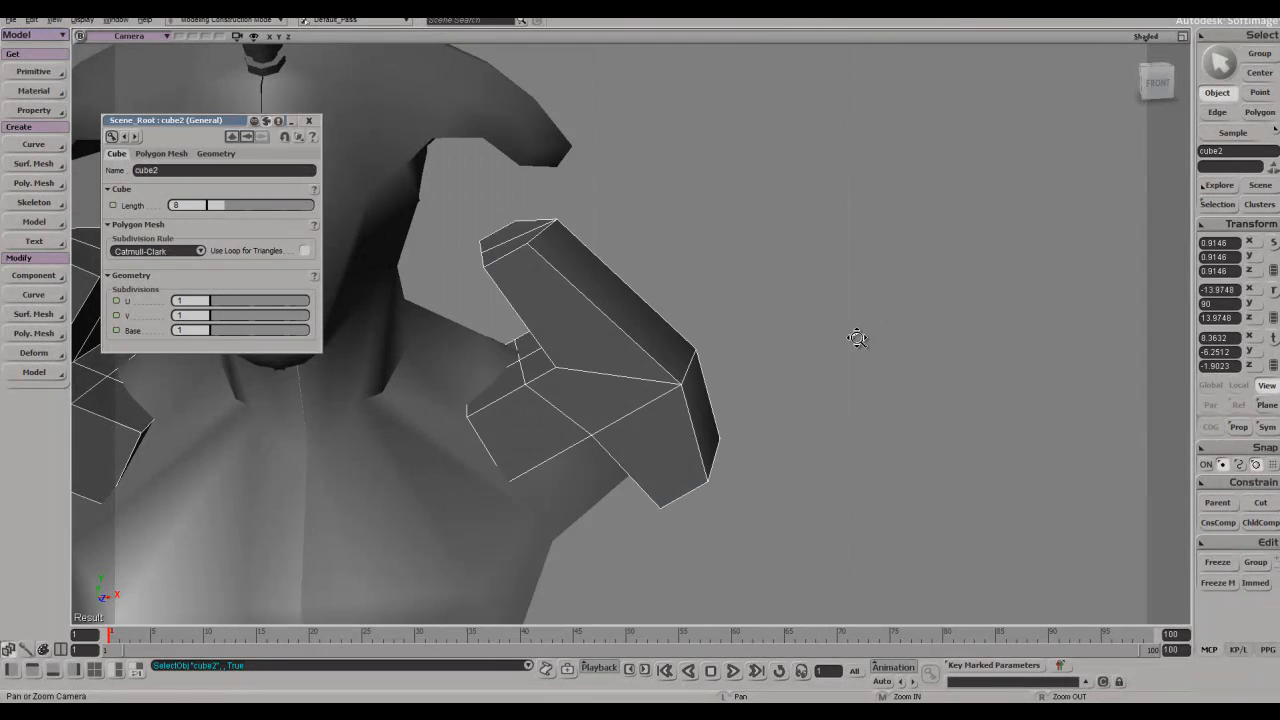
- Try to move the lower outer edge of the shoulder pad outward and down
right_drag(686, 443, 631, 366)
key(i)
click(711, 449)
key(s)
right_drag(711, 449, 751, 397)
key(v)
drag(735, 412, 759, 438)
key(ctrl+z)
- Slice the shoulder pad mesh at 50% along the X axis and delete the polygons below the plane
key(space)
scroll(715, 400, down, 4)
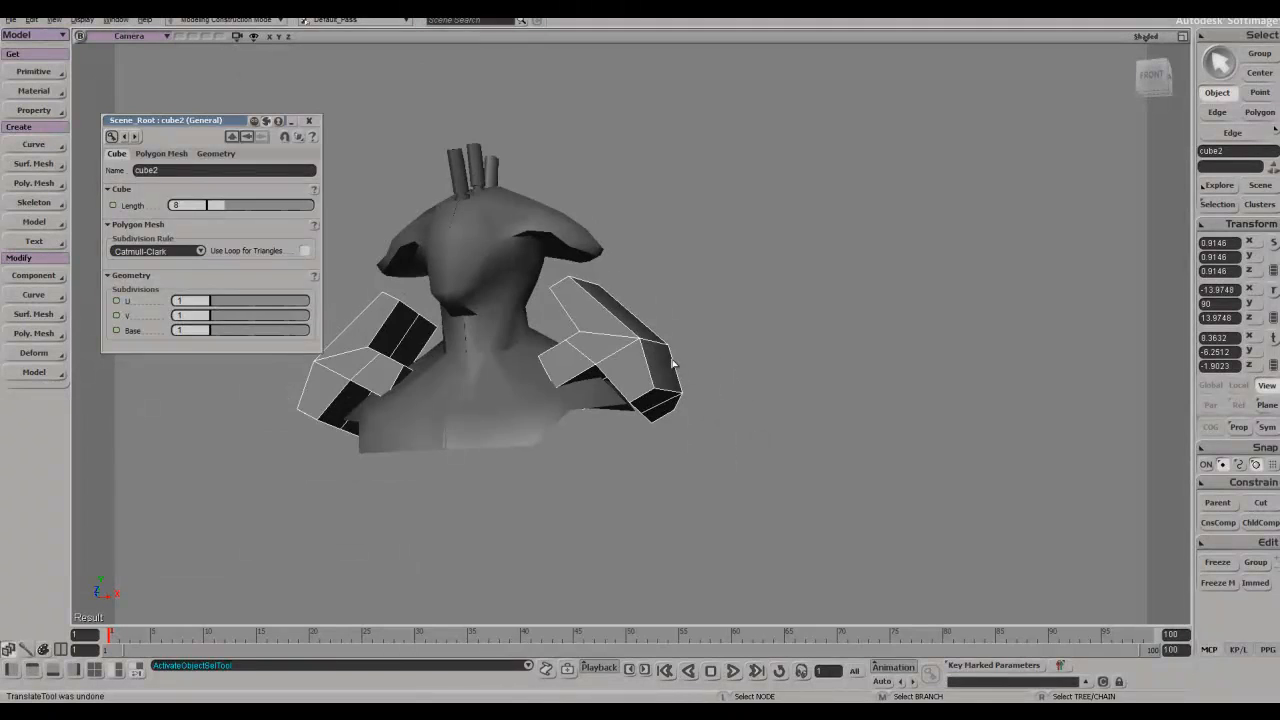
key(period)
click(242, 400)
- Move the lower outer edge of the remaining shoulder pad outward and down
key(i)
scroll(734, 434, up, 4)
key(s)
right_drag(734, 434, 805, 457)
key(v)
drag(806, 397, 840, 446)
key(s)
right_drag(840, 446, 803, 347)
- Select the edge at the upper end of the shoulder pad and move it up and inward
key(i)
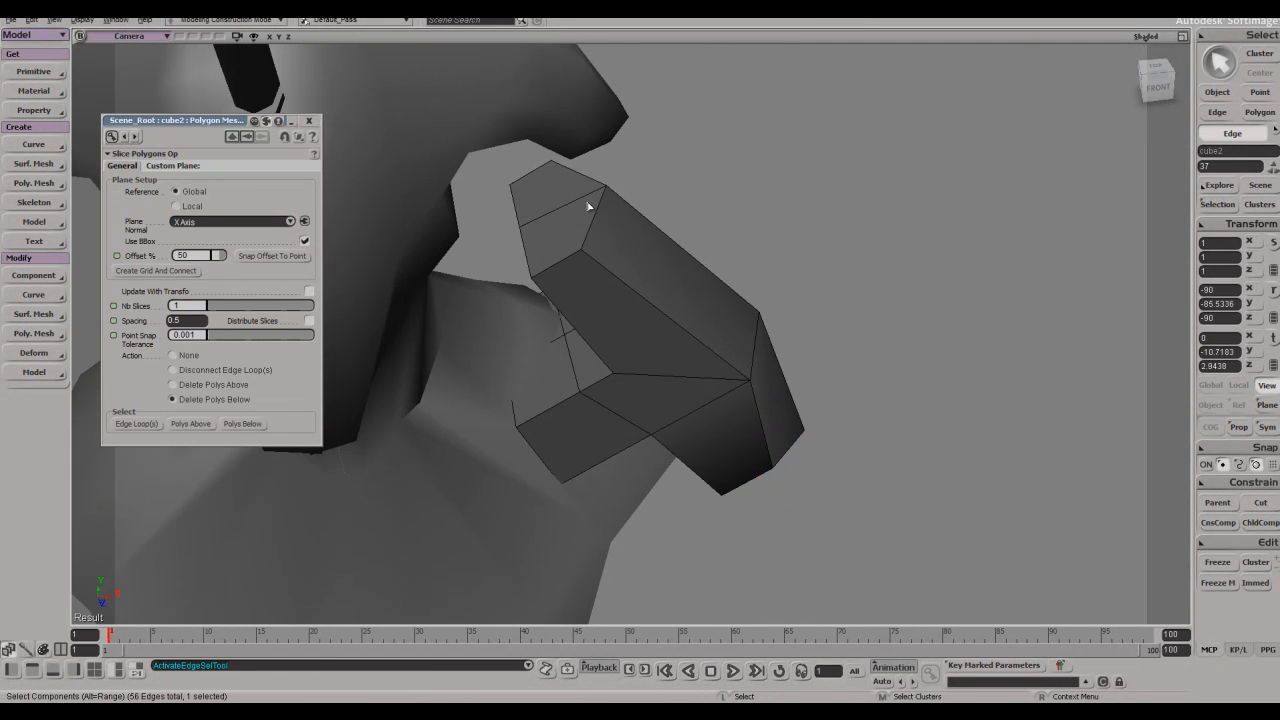
right_drag(609, 232, 588, 153)
key(v)
drag(611, 145, 591, 111)
key(s)
right_drag(593, 113, 580, 246)
- Select the long inner edge of the shoulder pad with its neighbour and adjust their position
key(i)
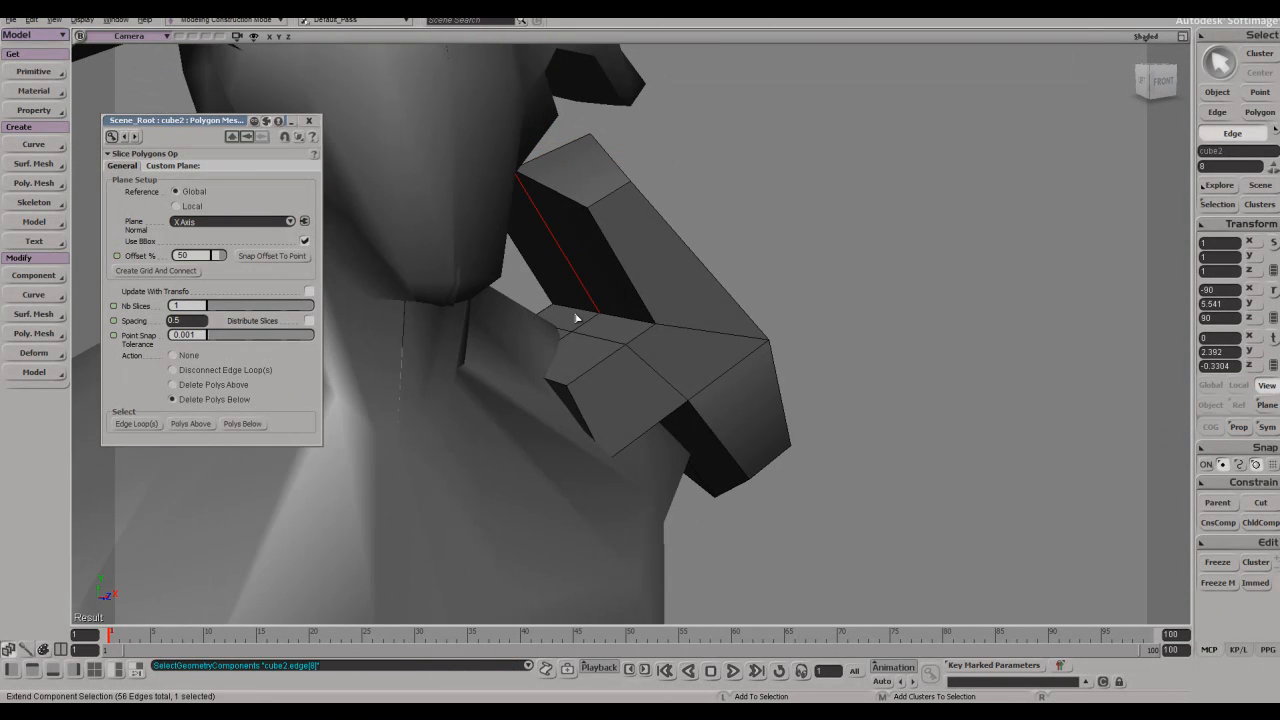
right_drag(591, 330, 560, 283)
key(v)
- Examine the reshaped shoulder pad from several angles and compare it with the concept2 image
key(space)
key(s)
right_drag(615, 245, 816, 383)
key(s)
key(z)
key(s)
right_drag(750, 273, 800, 400)
key(z)
drag(850, 430, 760, 404)
key(s)
right_drag(760, 404, 785, 385)
key(alt+Tab)
key(alt+Tab)
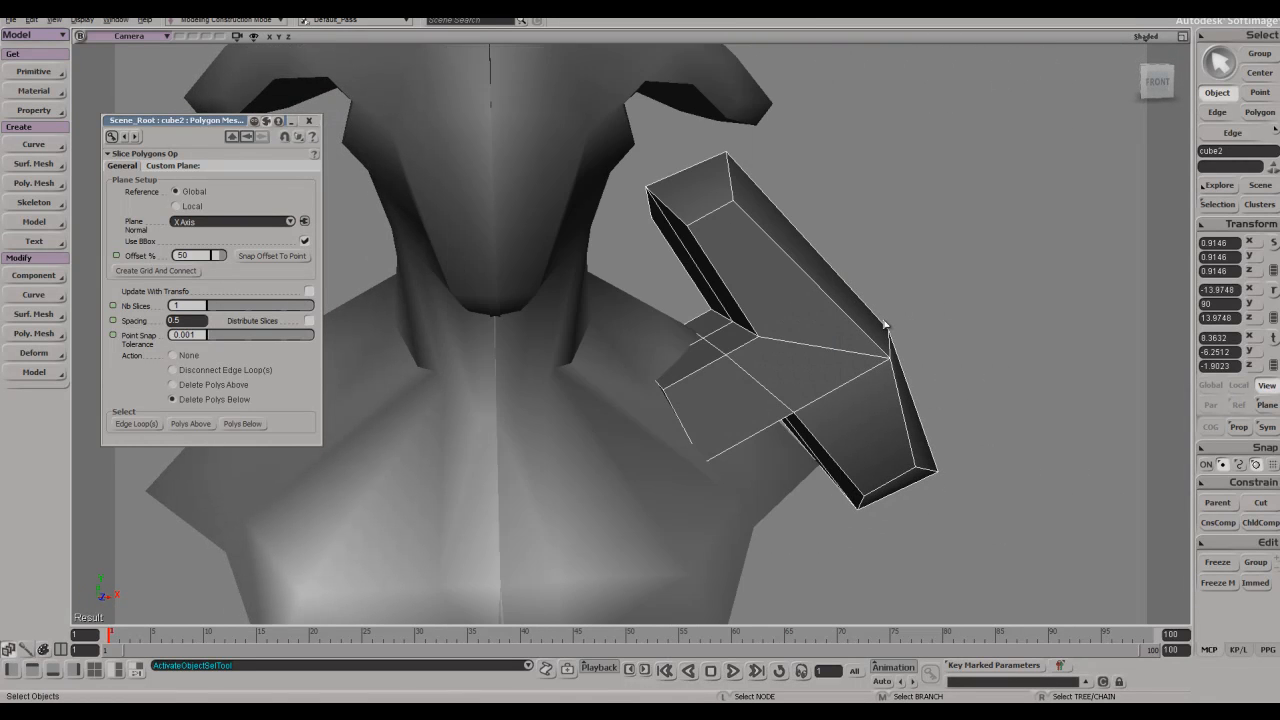
key(z)
drag(835, 381, 823, 360)
key(s)
right_drag(823, 360, 776, 314)
key(alt+Tab)
key(alt+Tab)
- Isolate the shoulder pad, try to move an inner edge about 1.66 along its local Y axis, and show the other objects again
key(e)
key(s)
key(shift+i)
key(v)
key(s)
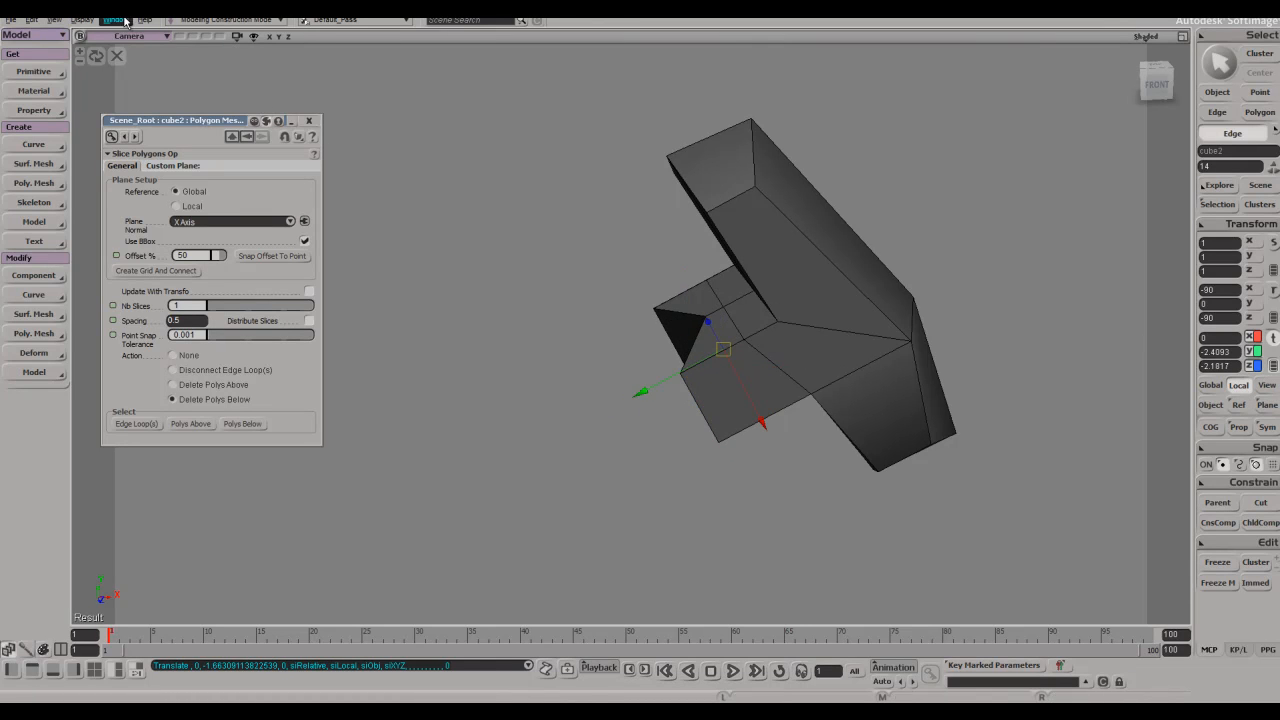
key(ctrl+z)
key(shift+i)
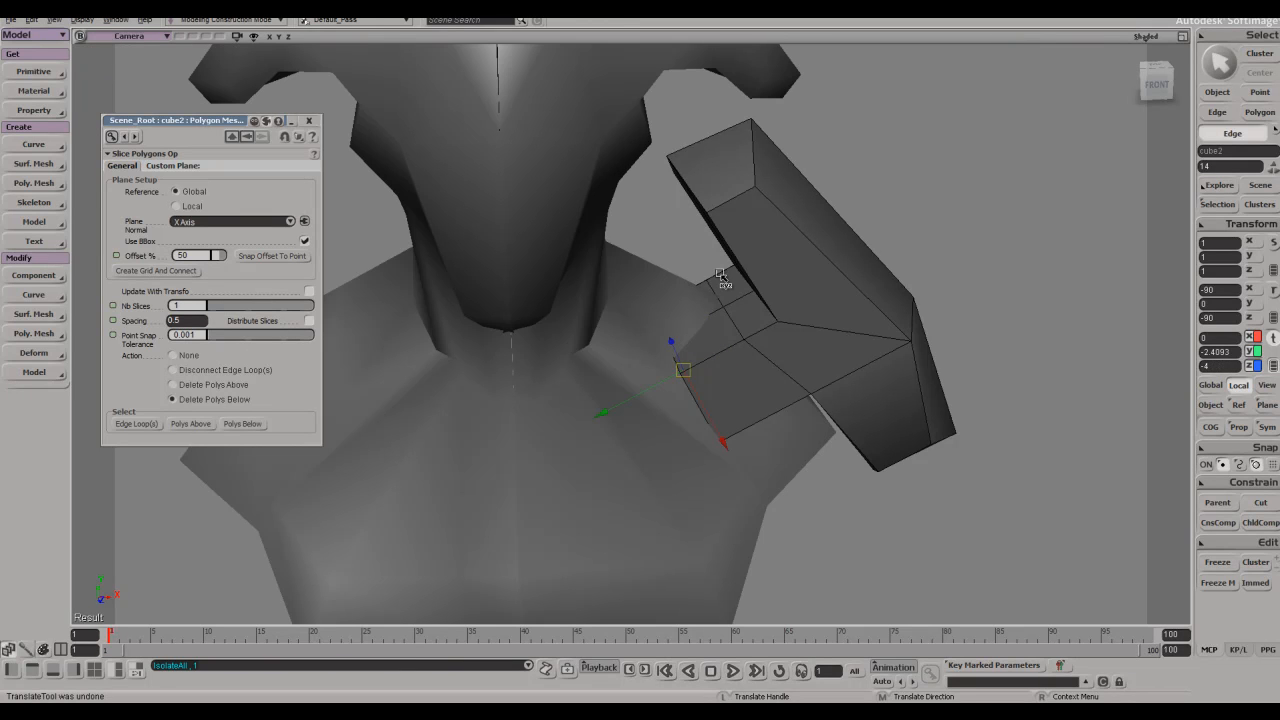
- Examine the shoulder pad from several angles and compare its shape with the concept2 image
key(space)
key(s)
right_drag(964, 210, 941, 221)
click(941, 221)
key(alt+Tab)
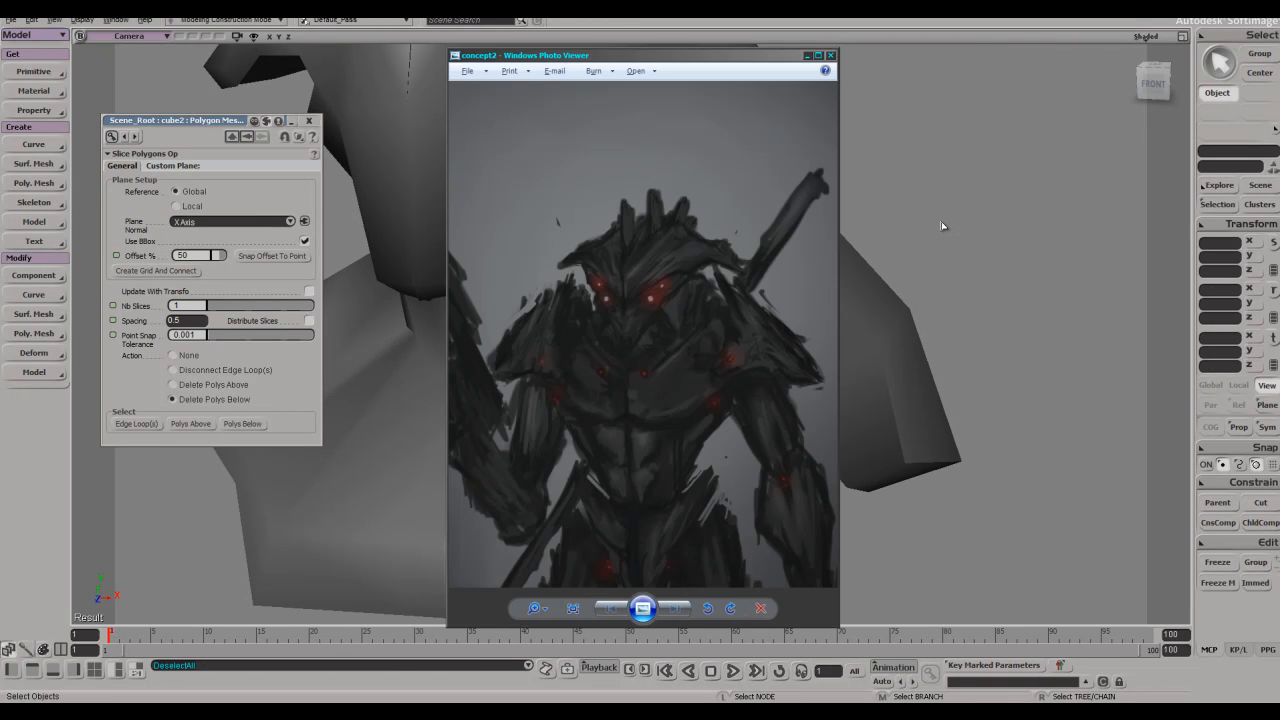
key(alt+Tab)
click(900, 309)
key(s)
right_drag(908, 334, 888, 280)
key(alt+Tab)
key(alt+Tab)
key(s)
right_drag(761, 318, 771, 372)
key(alt+Tab)
key(alt+Tab)
key(s)
right_drag(814, 266, 660, 240)
- Select the two polygons on the upper outer part of the shoulder pad and scale them slightly
key(e)
key(s)
key(u)
shift+click(601, 256)
key(s)
key(x)
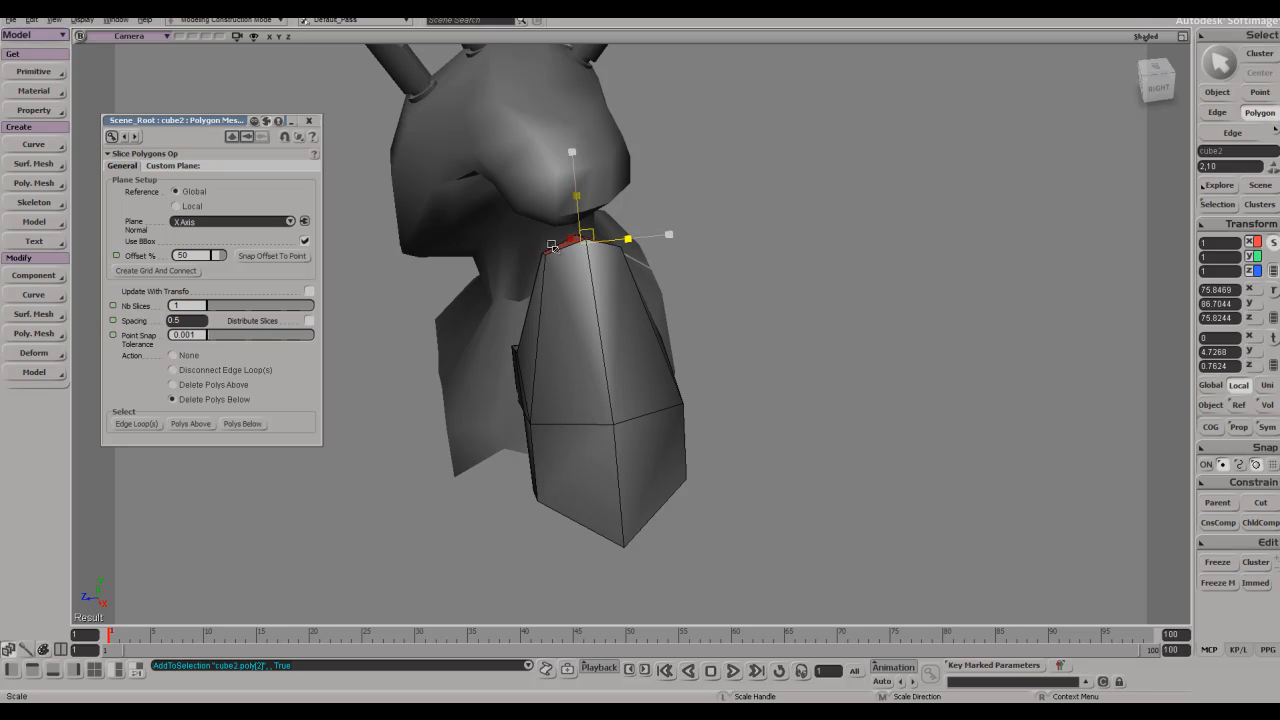
drag(578, 247, 579, 247)
- Select the shoulder pad as an object and isolate it, viewing it from its inner side
key(s)
right_drag(579, 247, 687, 211)
right_drag(820, 291, 740, 289)
key(space)
right_drag(661, 319, 806, 277)
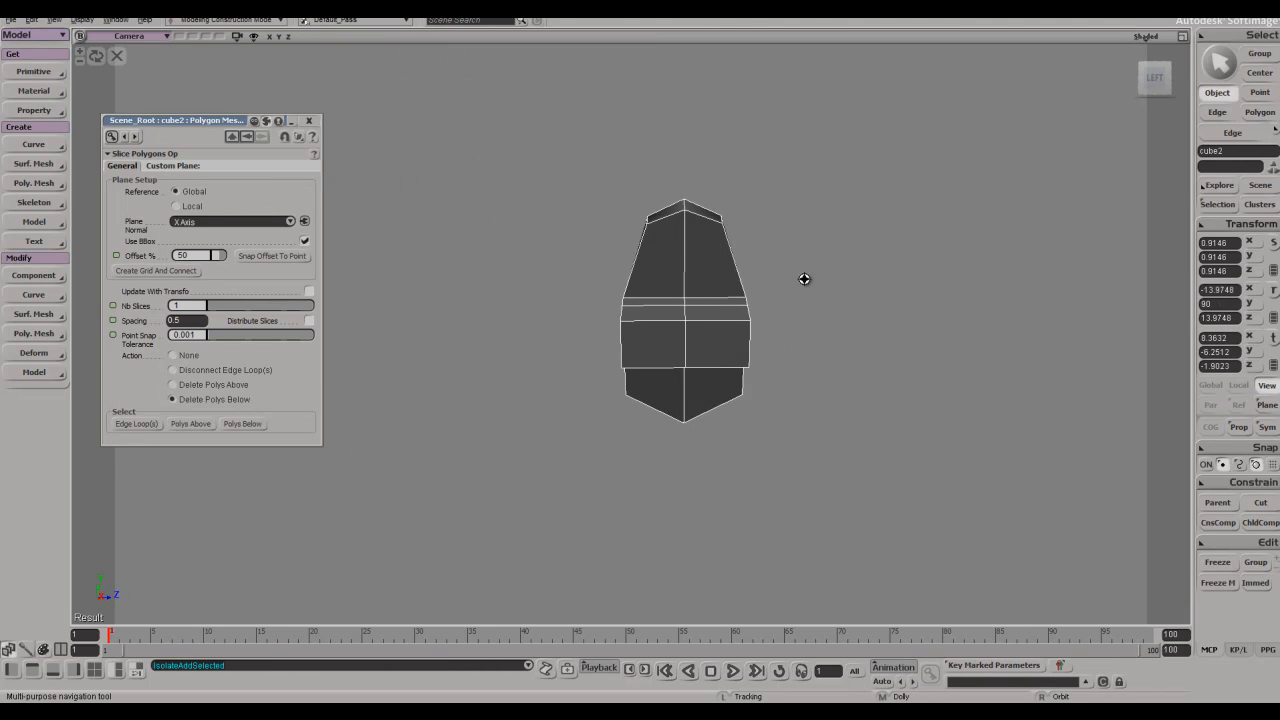
- Select the shoulder pad's inner-side polygons and extrude them with an inset of 0.748
key(u)
drag(756, 243, 722, 329)
key(s)
right_drag(722, 329, 745, 242)
shift+drag(718, 405, 690, 502)
key(ctrl+d)
key(s)
right_drag(714, 400, 688, 450)
drag(260, 180, 301, 218)
key(ctrl+z)
- Delete the inset polygons on the shoulder pad's inner side, leaving the rim around the opening
key(s)
right_drag(866, 366, 803, 408)
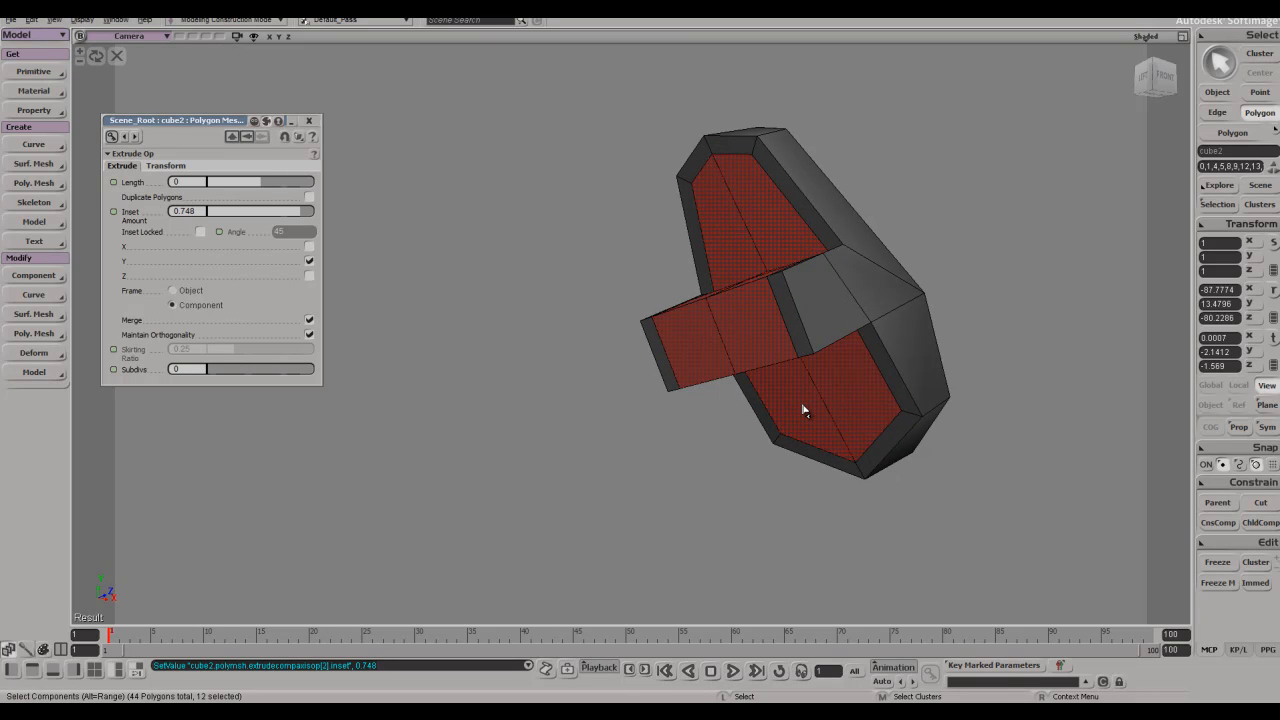
key(space)
- Add new polygons between opposite border edges to close the inner faces of the pad's two side flaps
key(s)
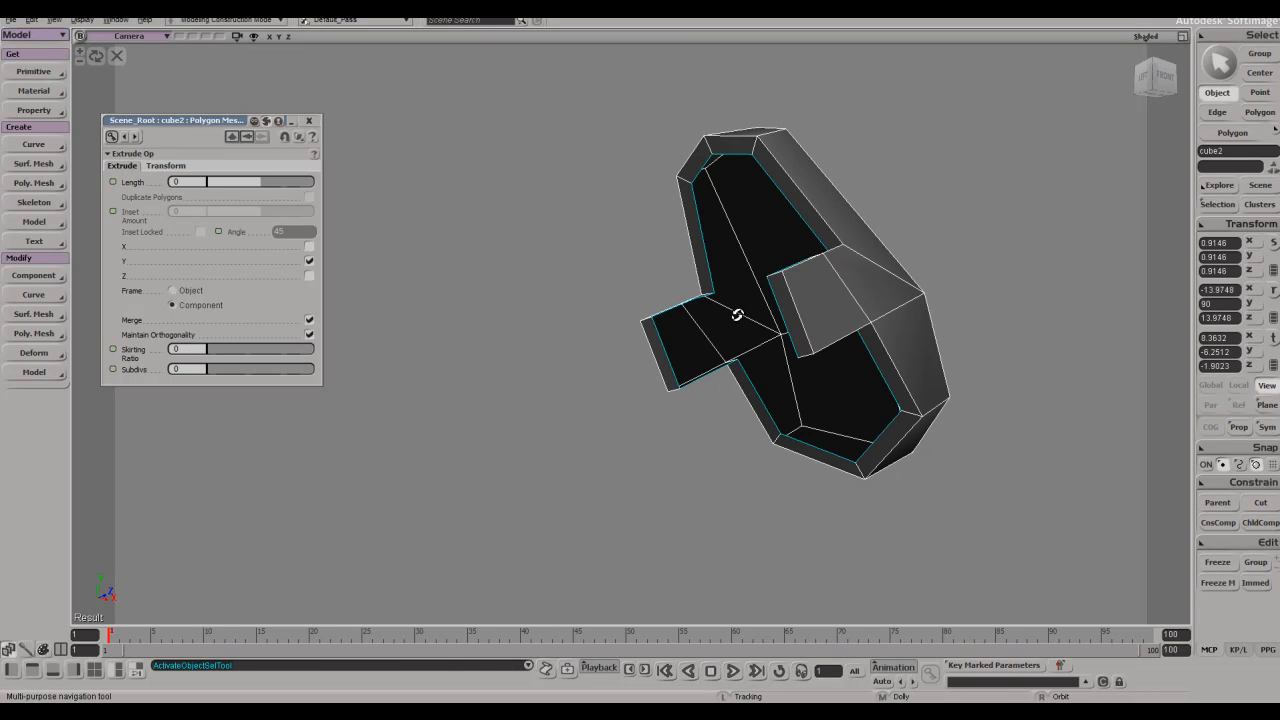
right_drag(737, 315, 797, 357)
scroll(799, 357, up, 3)
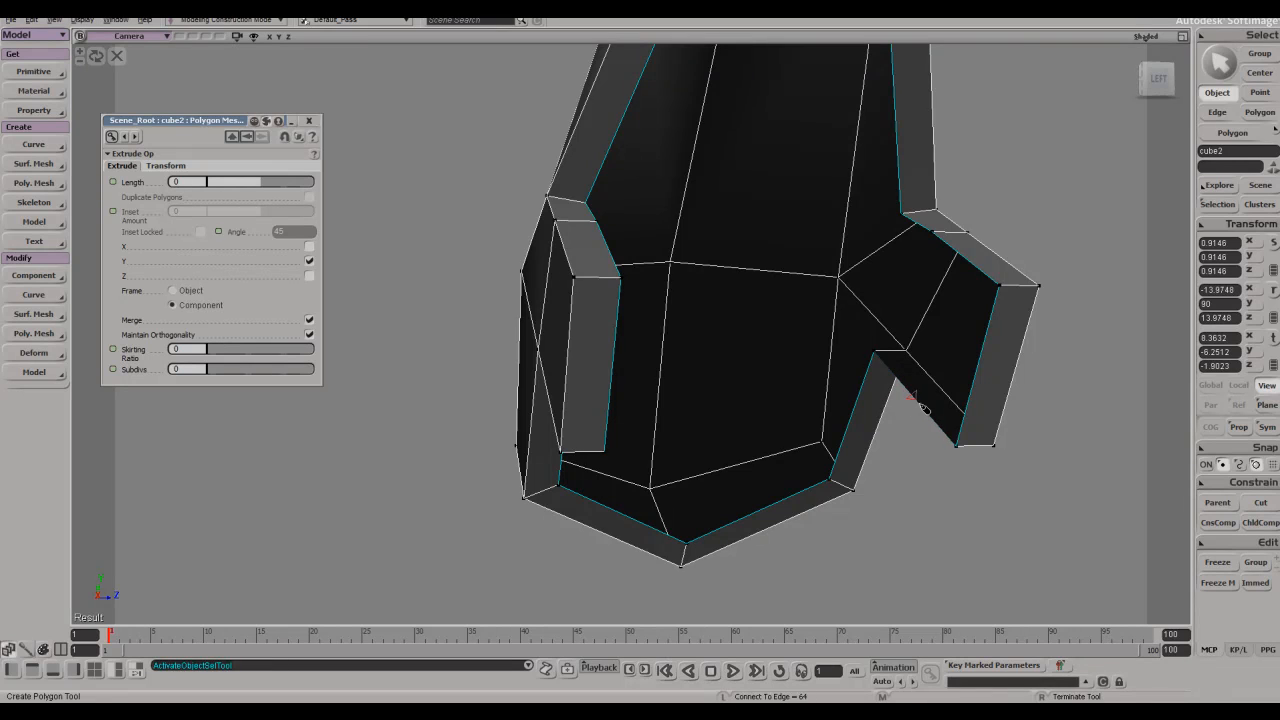
click(972, 265)
key(s)
right_drag(870, 266, 730, 320)
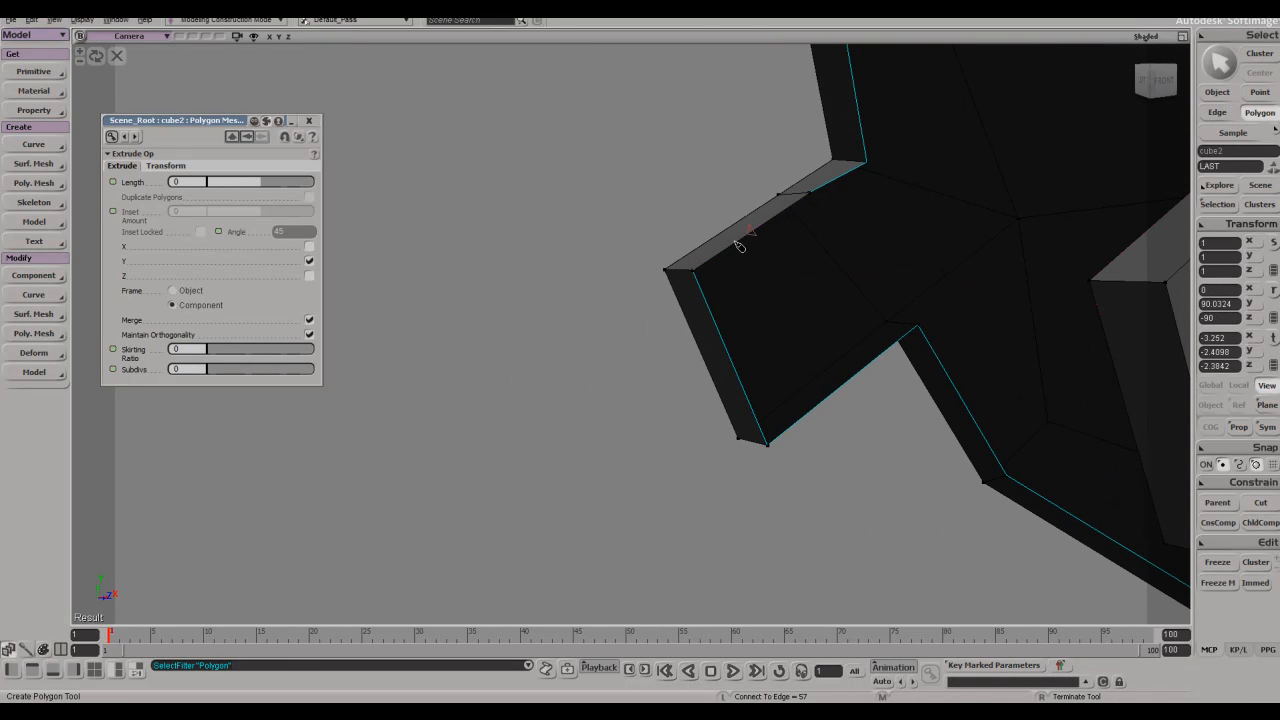
click(843, 391)
key(s)
right_drag(851, 426, 815, 251)
- Try to bridge the pad's inner opening with an upper triangular polygon and a lower four-sided polygon
key(space)
key(z)
drag(746, 213, 743, 241)
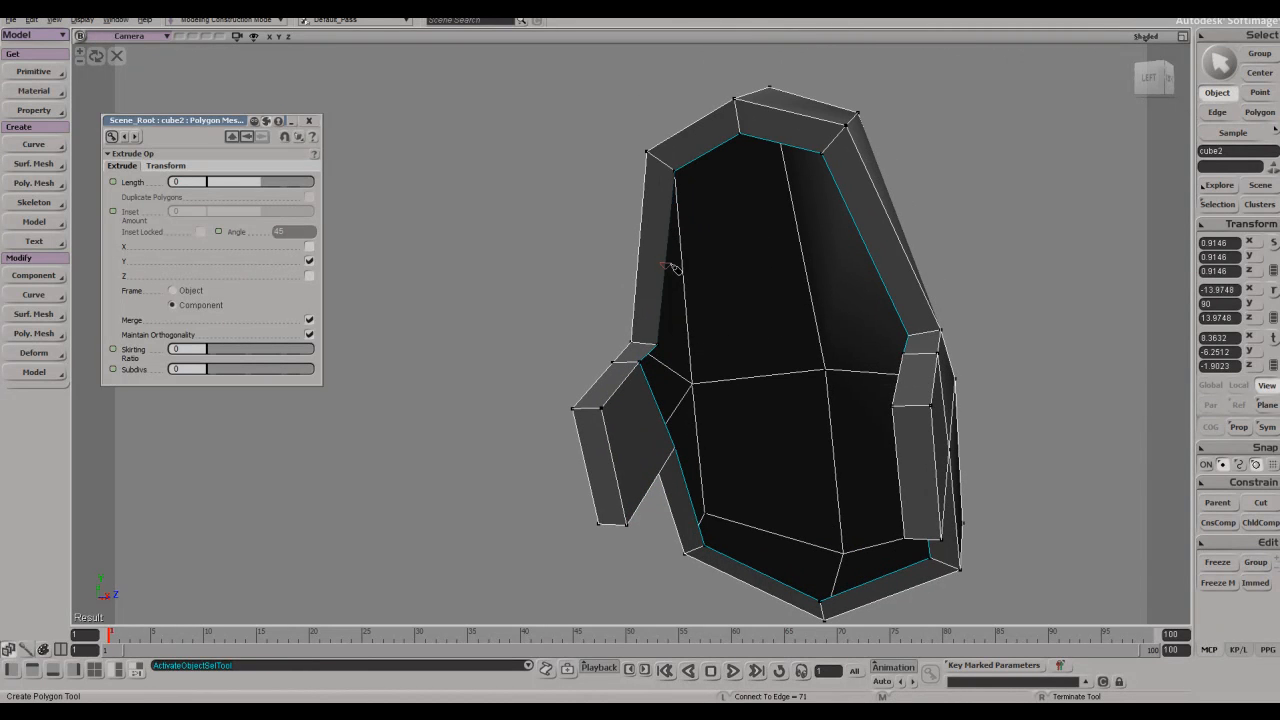
click(850, 215)
key(z)
drag(813, 499, 797, 356)
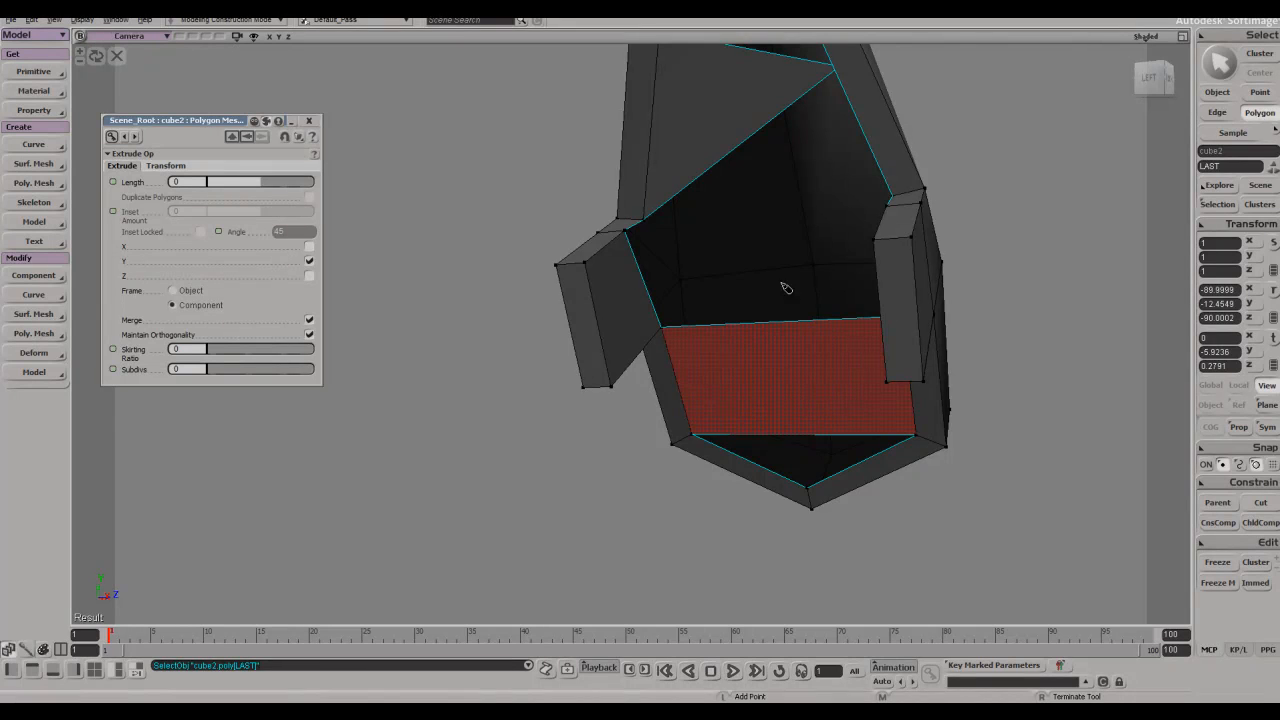
key(ctrl+z)
key(ctrl+z)
key(ctrl+z)
key(ctrl+z)
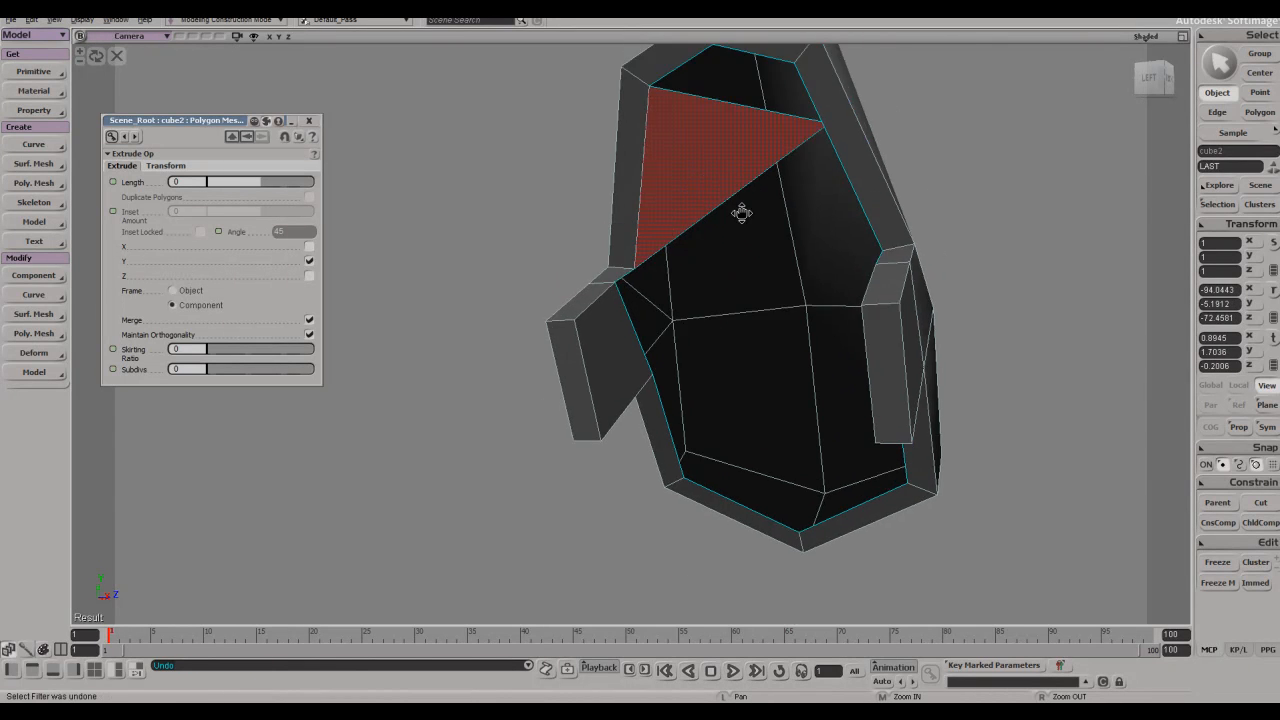
key(ctrl+z)
- Bridge the pad's inner opening with four-sided polygons for the upper, lower and middle sections and the narrow strip between them
key(s)
middle_drag(823, 280, 714, 386)
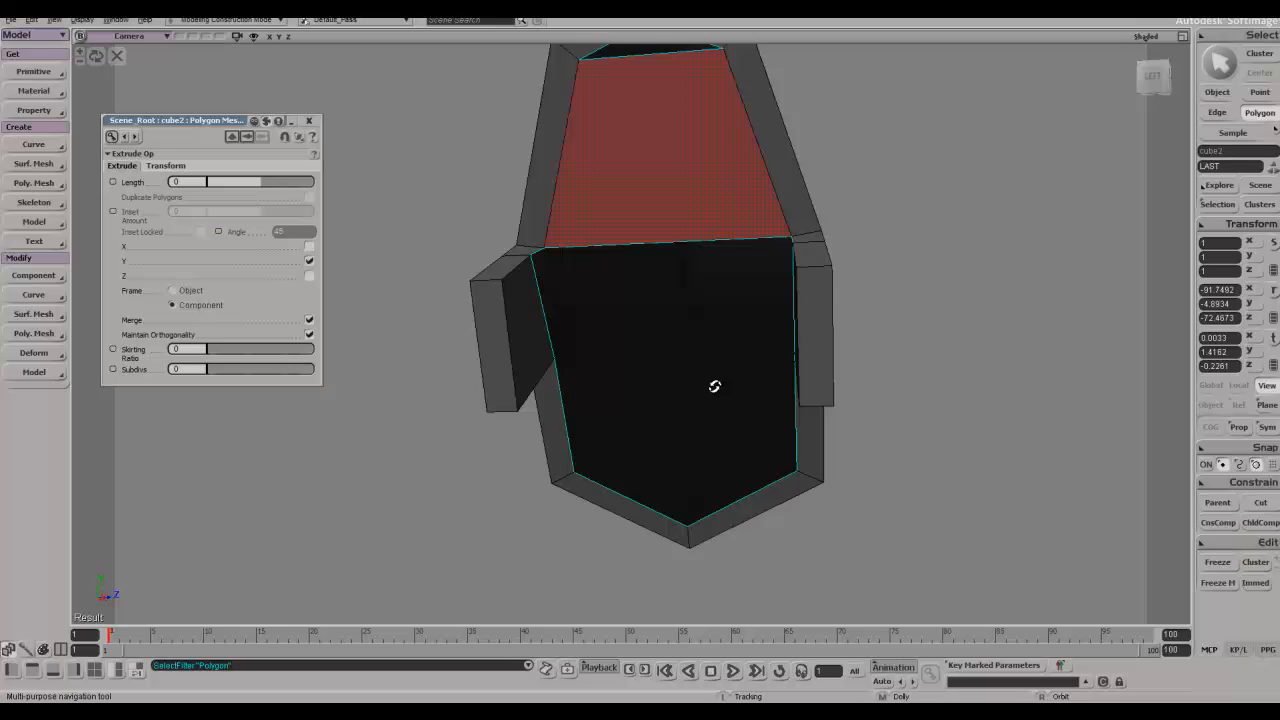
click(803, 444)
key(s)
right_drag(545, 309, 535, 234)
click(768, 231)
key(s)
right_drag(698, 232, 697, 296)
click(563, 297)
key(s)
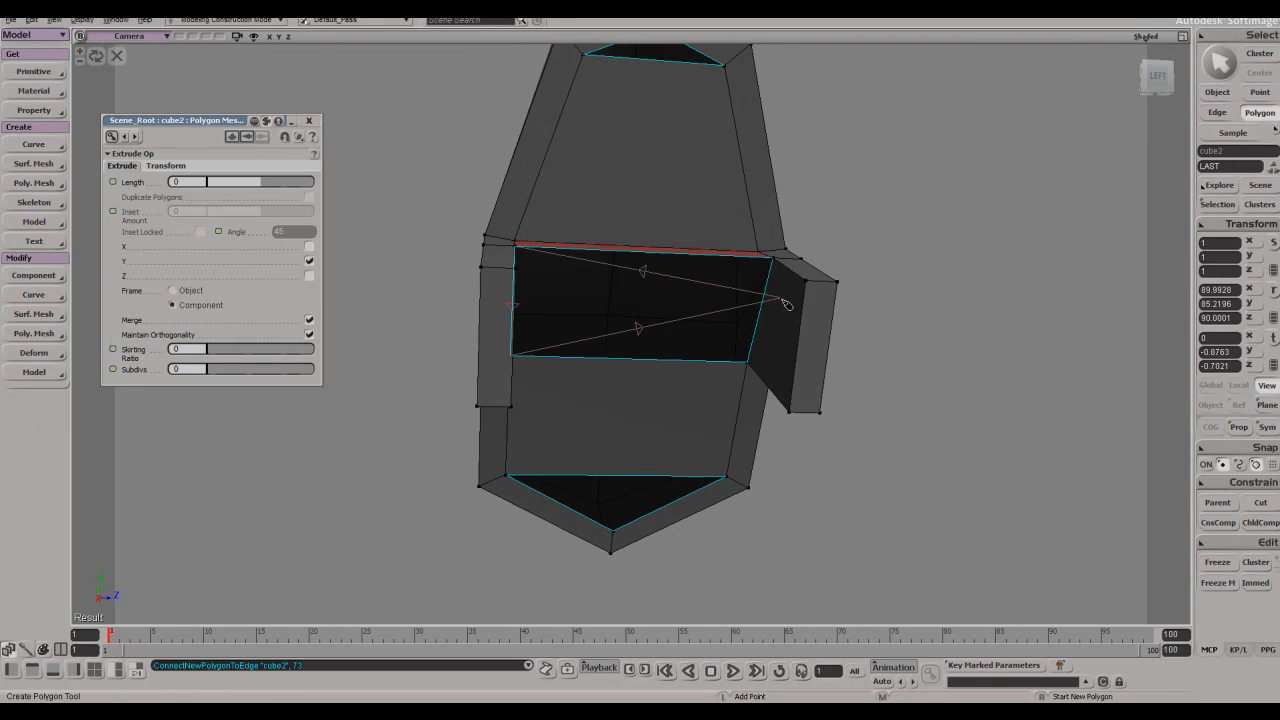
- Select the five parallel edges crossing the new inner face and subdivide them with 2 subdivisions and Connect enabled
key(e)
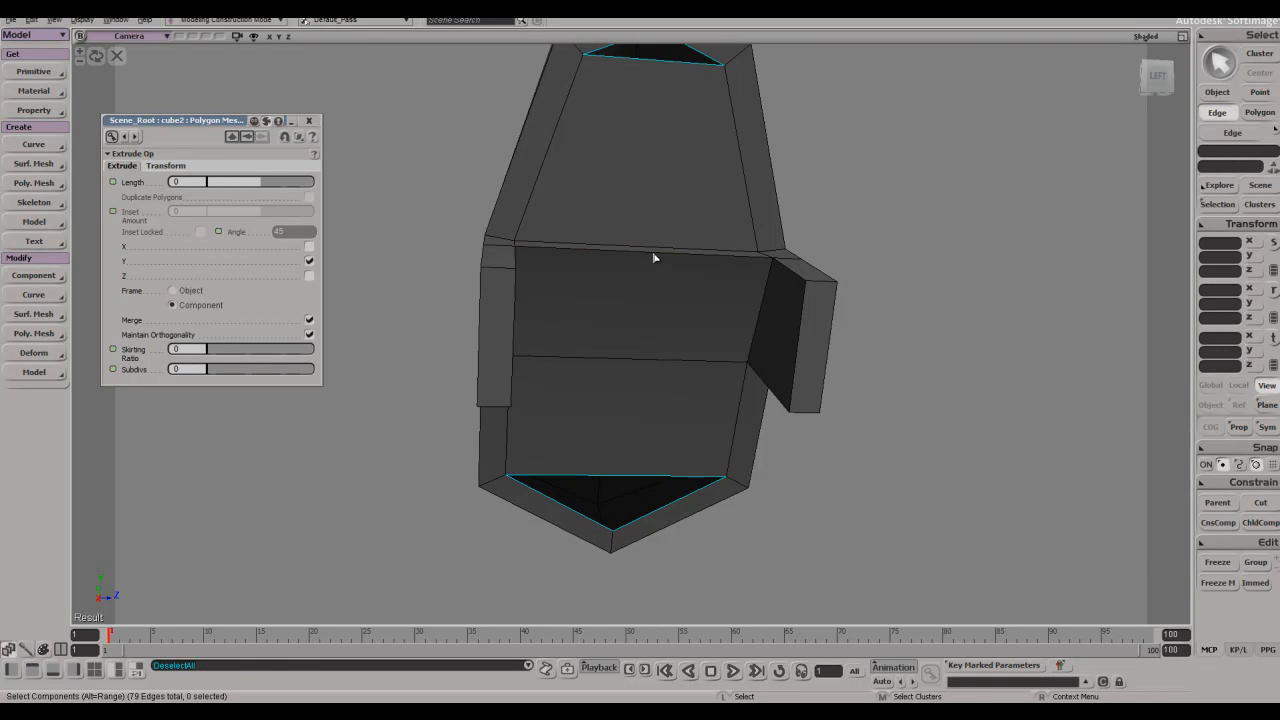
alt+middle_click(655, 250)
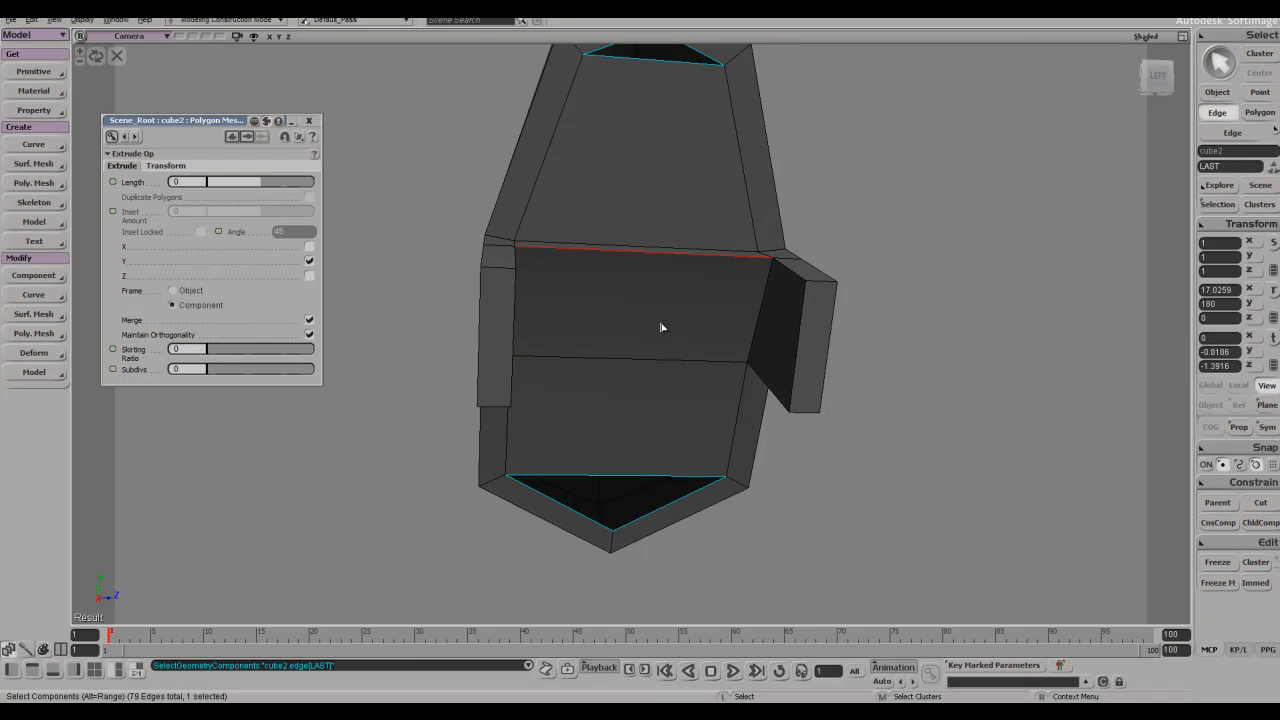
alt+middle_drag(651, 389, 653, 390)
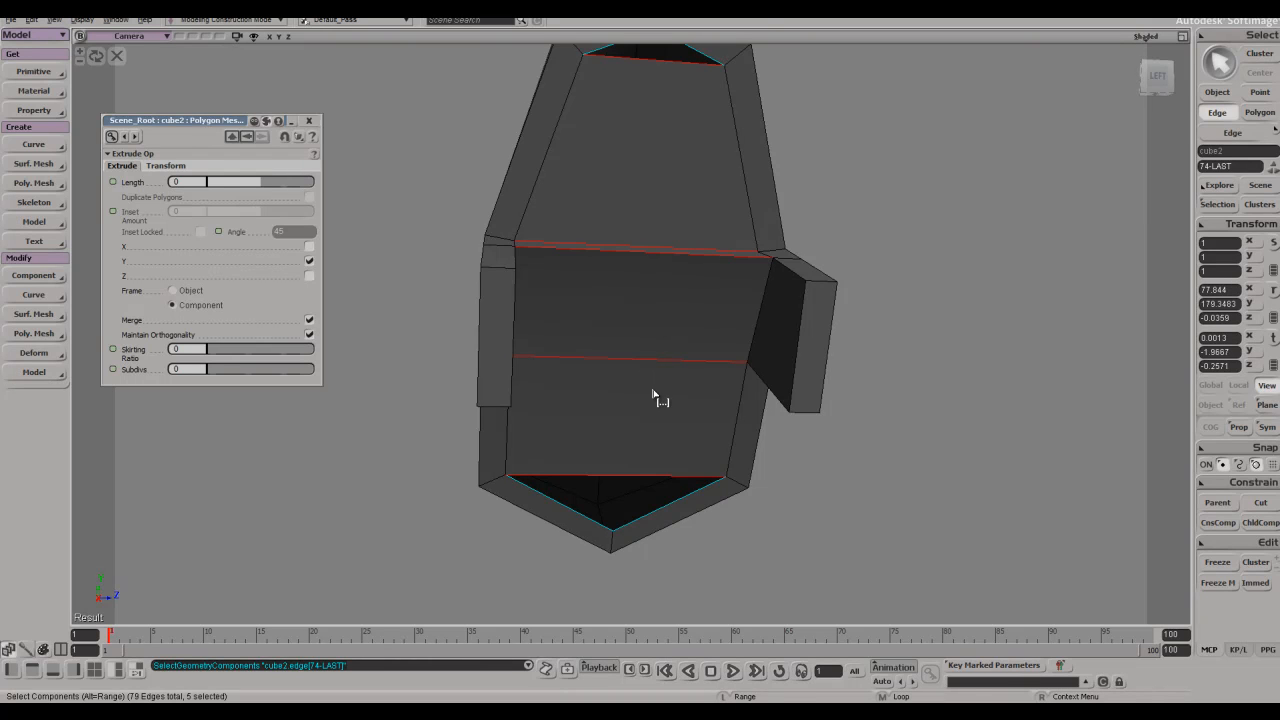
key(Insert)
- Start the Tweak Component tool to adjust the new centre-line points on the pad's inner face
key(s)
drag(607, 181, 614, 221)
key(m)
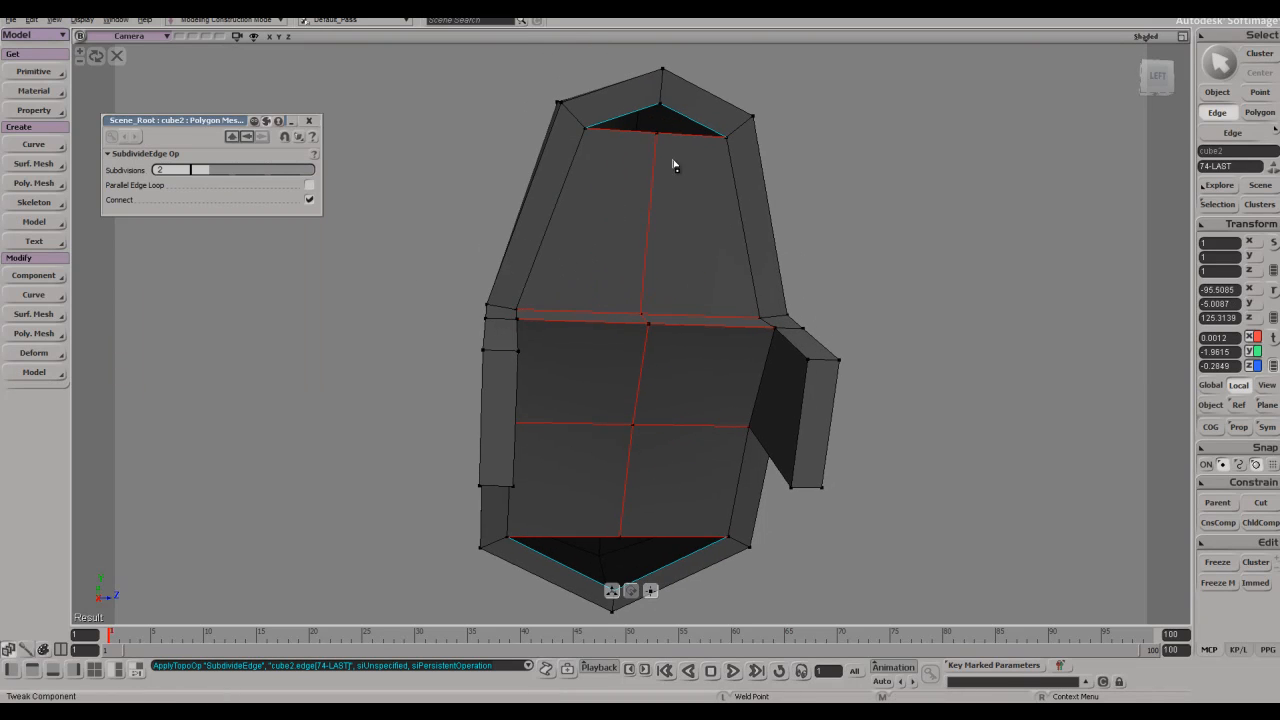
- Weld the end points of the vertical centre edge to the top and bottom tips of the plate's inner rim
middle_drag(658, 136, 660, 104)
middle_drag(632, 528, 622, 587)
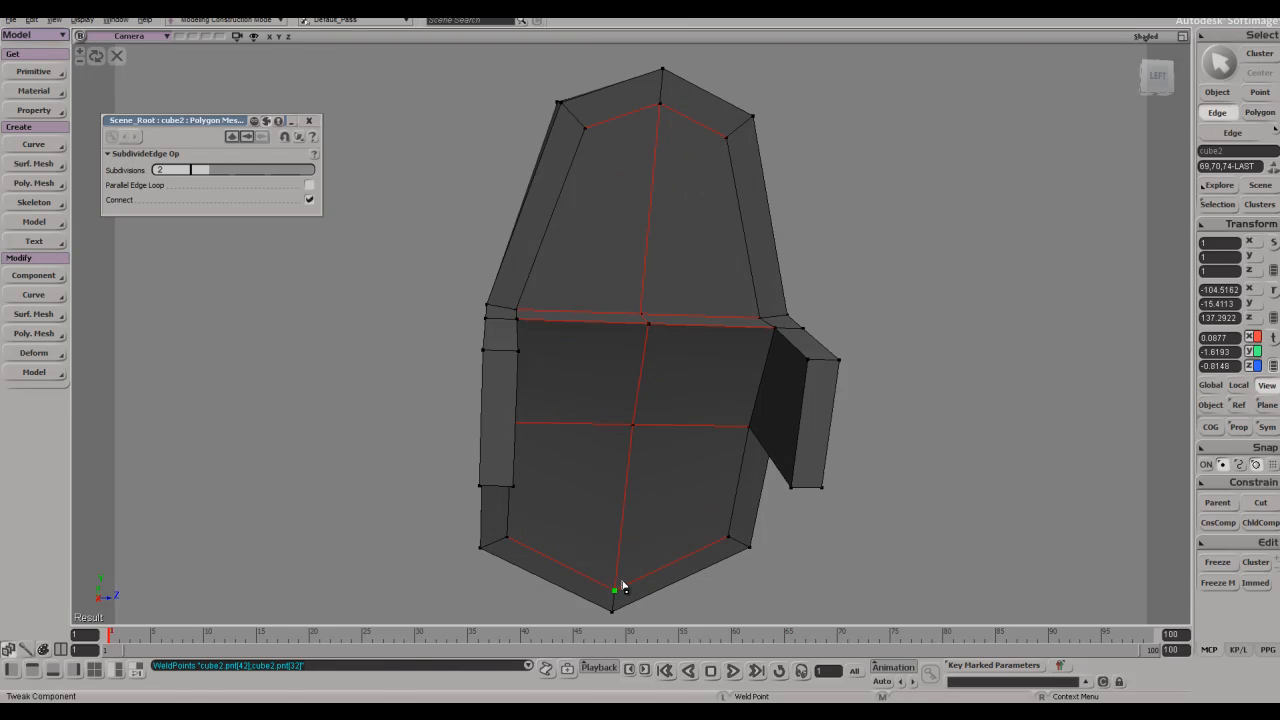
- Select the eight inner faces of the shoulder plate and extrude them by duplication
key(space)
key(u)
mouse_move(665, 280)
mouse_down()
mouse_move(660, 426)
mouse_move(621, 479)
mouse_up()
key(s)
mouse_move(621, 479)
right_down()
mouse_move(666, 473)
mouse_move(743, 354)
right_up()
key(ctrl+d)
- Move the extruded inner faces to set the depth of the plate's inner side
key(v)
drag(617, 356, 566, 337)
key(s)
right_drag(566, 337, 400, 289)
key(space)
key(u)
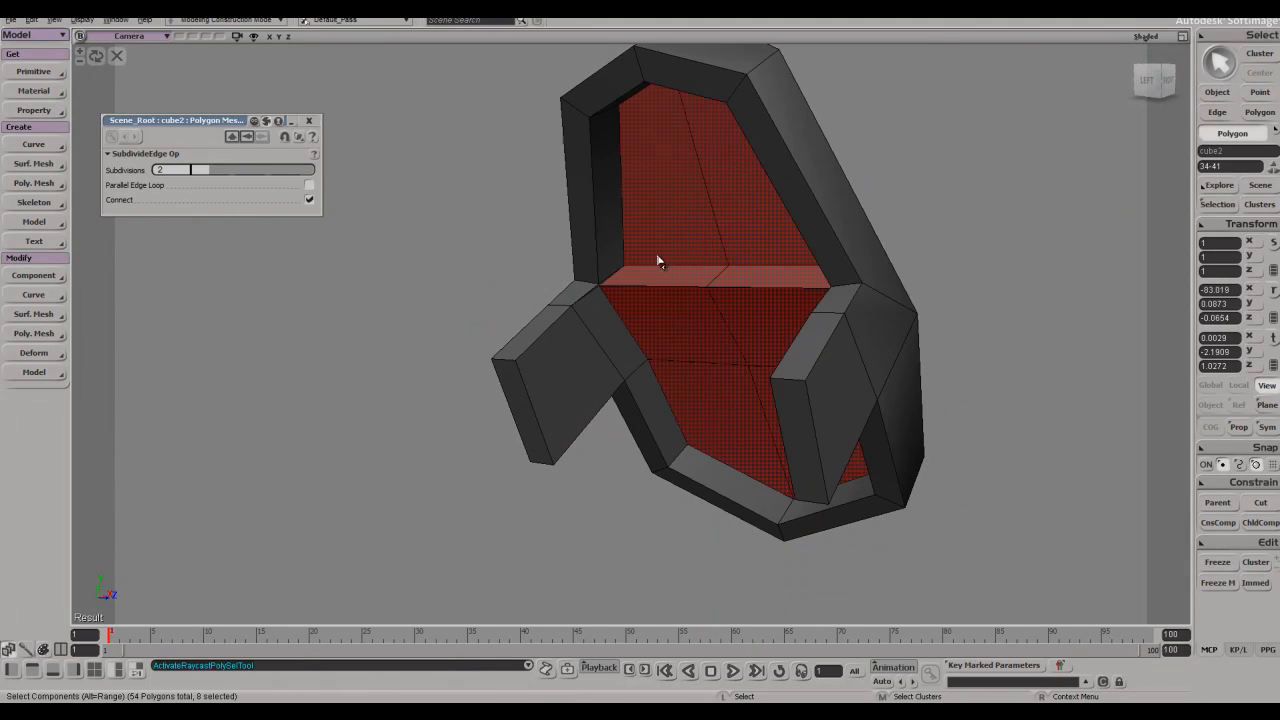
key(v)
drag(716, 213, 718, 224)
key(space)
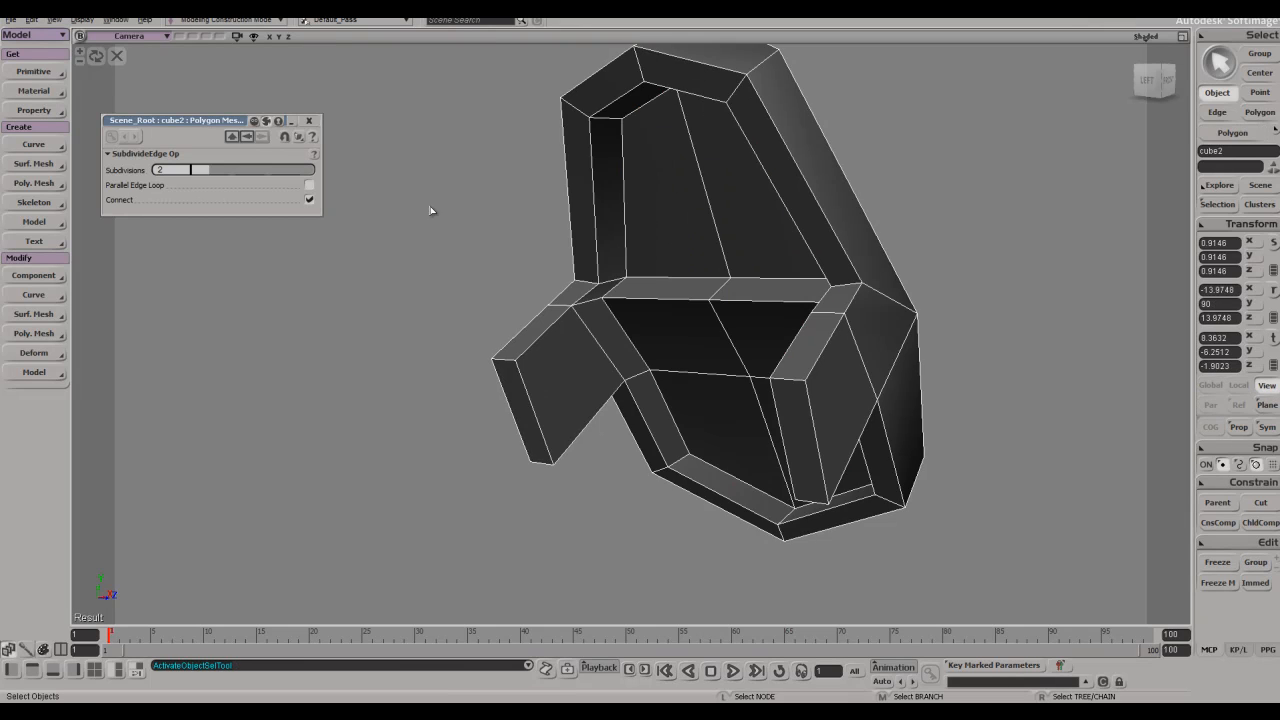
- Bring the rest of the bust back out of isolation and select the shoulder plate
click(431, 209)
key(s)
right_drag(431, 209, 558, 220)
key(shift+i)
key(s)
mouse_move(460, 230)
right_down()
mouse_move(746, 231)
mouse_move(731, 305)
mouse_move(752, 249)
mouse_move(681, 331)
mouse_move(663, 283)
mouse_move(703, 246)
mouse_move(811, 343)
right_up()
scroll(744, 235, down, 4)
key(space)
key(s)
key(s)
key(s)
key(s)
scroll(703, 246, down, 4)
click(786, 311)
- Scale the shoulder plate uniformly to 0.8261 and shift it slightly against the shoulder
key(s)
key(x)
drag(927, 272, 911, 284)
key(v)
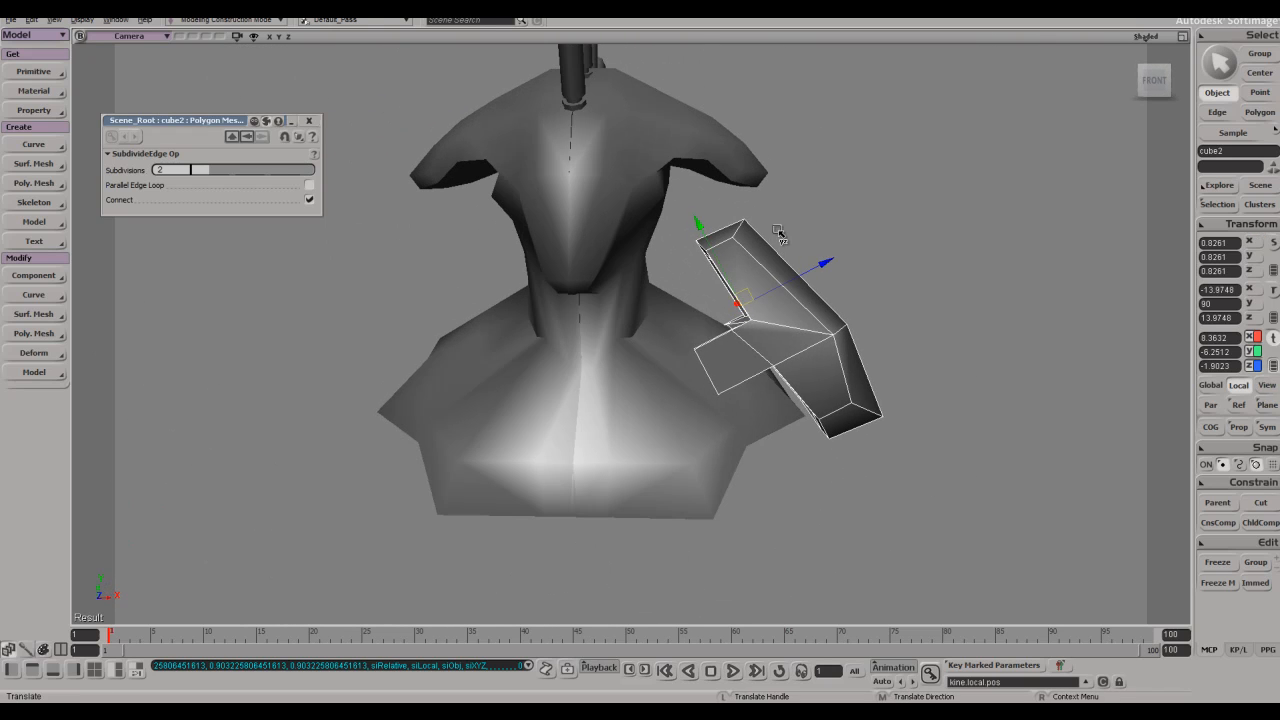
drag(780, 230, 776, 237)
key(alt+Tab)
key(alt+Tab)
- Split the parallel edges along the plate and its side tabs to add a lengthwise edge loop
key(space)
scroll(795, 364, up, 4)
key(e)
key(backslash)
middle_click(888, 383)
key(s)
right_drag(962, 340, 978, 366)
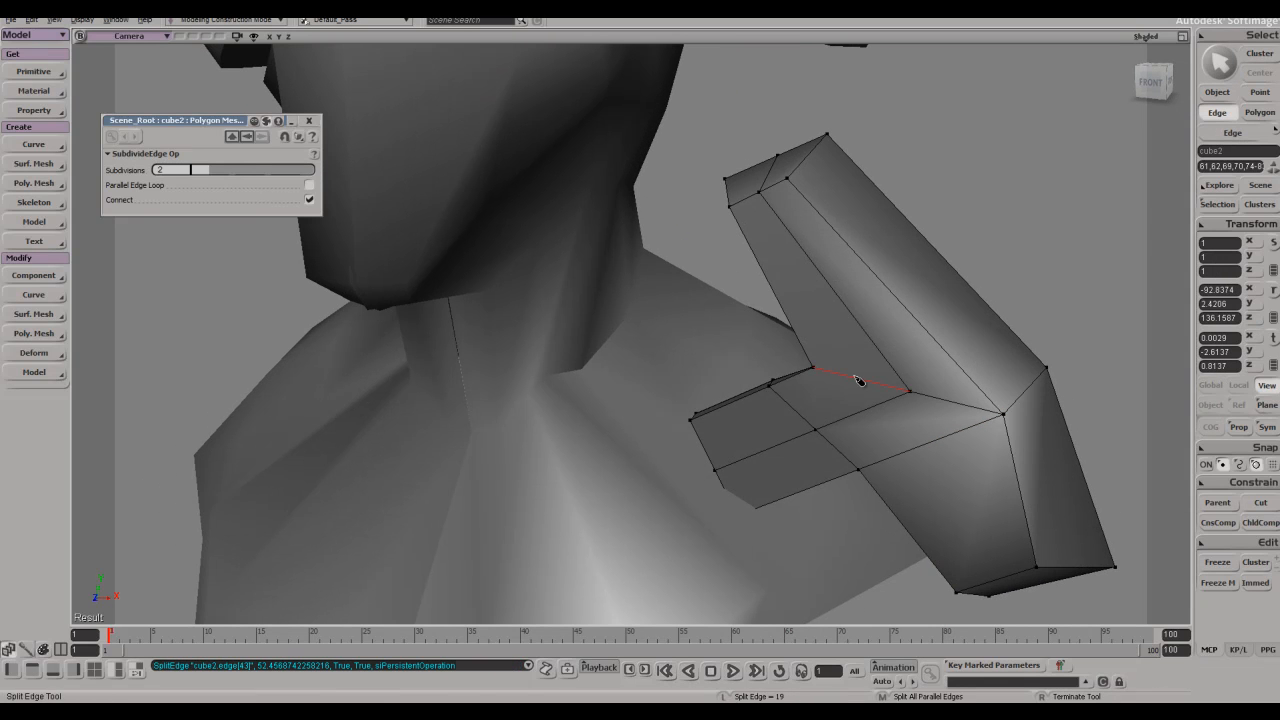
key(e)
- Isolate the plate, select the new loop's end points on both side tabs, restore the bust and move the points outward
key(s)
right_drag(747, 460, 829, 445)
key(t)
key(ctrl+i)
key(t)
drag(806, 440, 780, 463)
key(s)
right_drag(780, 463, 744, 428)
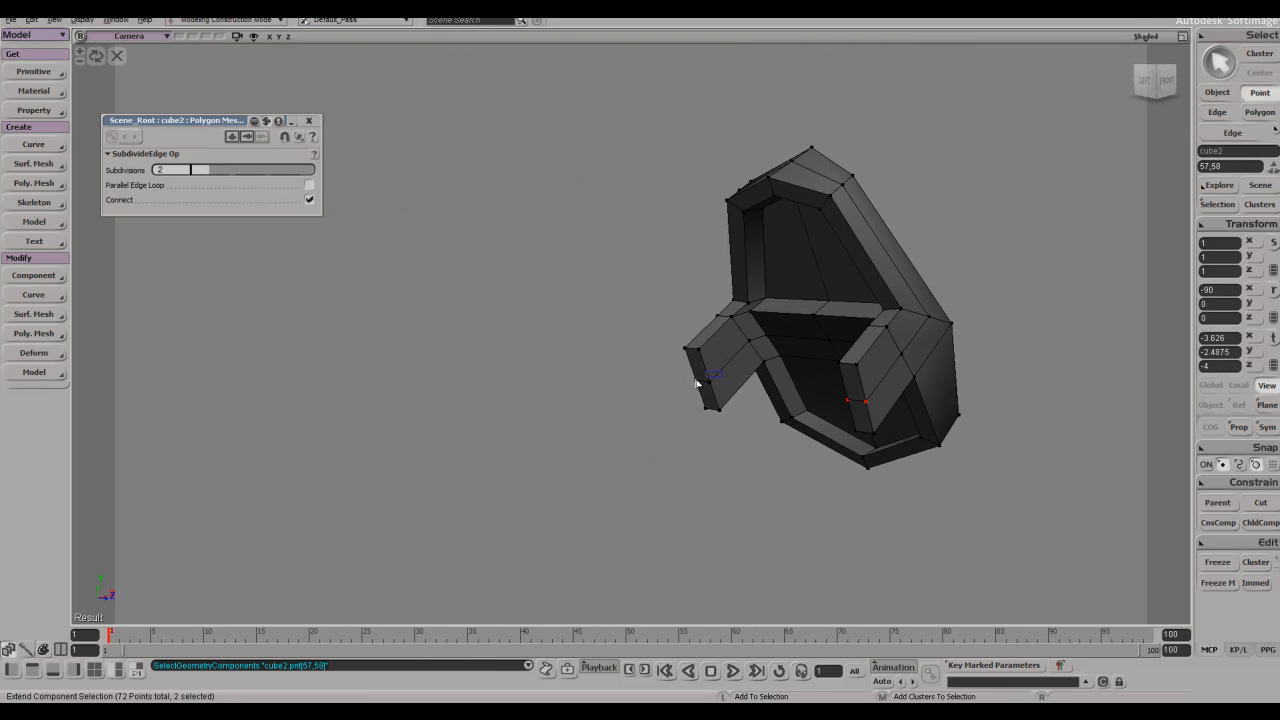
shift+drag(697, 383, 697, 384)
key(s)
right_drag(697, 384, 649, 397)
key(ctrl+i)
key(v)
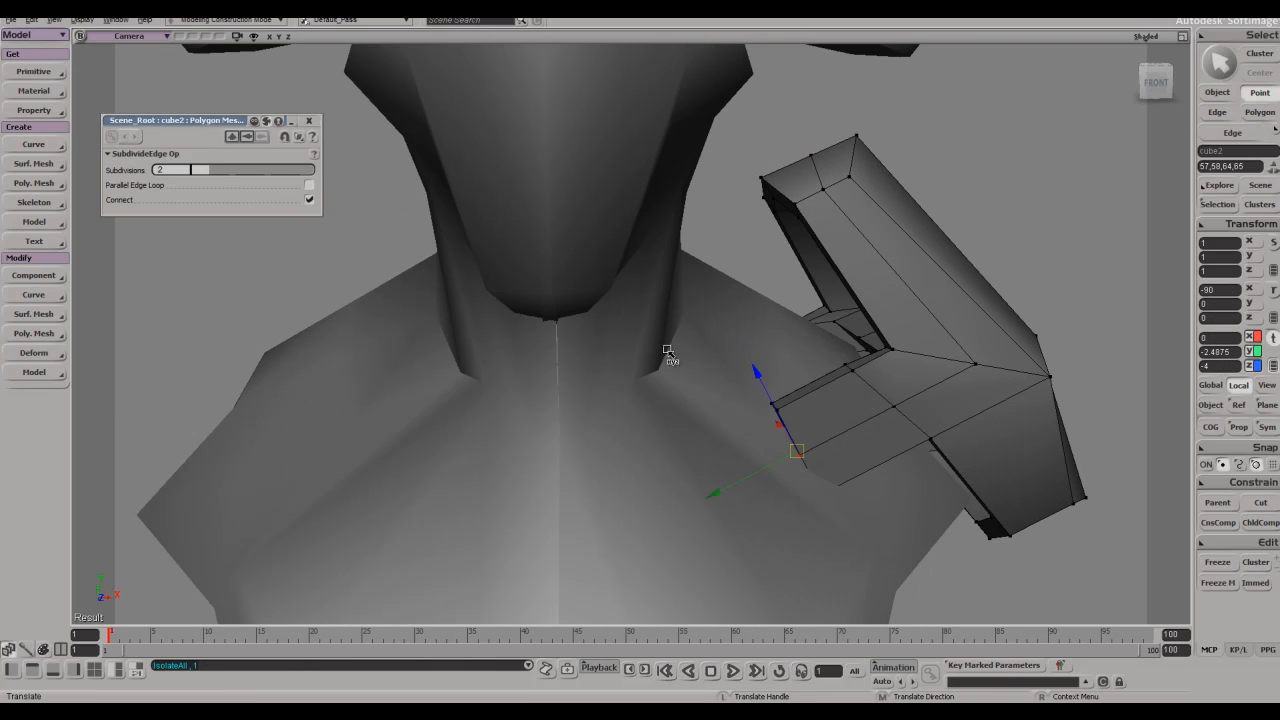
- Move the whole shoulder plate slightly up and away from the shoulder
key(space)
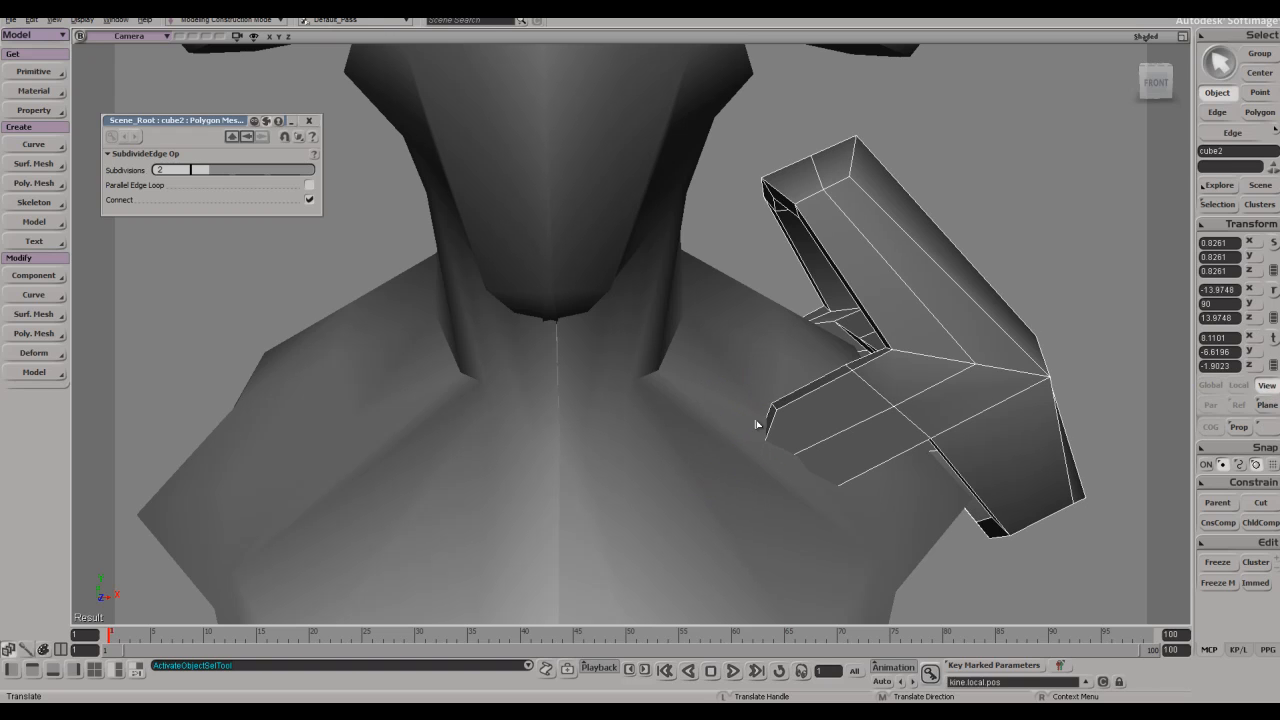
key(v)
mouse_move(872, 252)
mouse_down()
mouse_move(905, 238)
mouse_move(889, 249)
mouse_up()
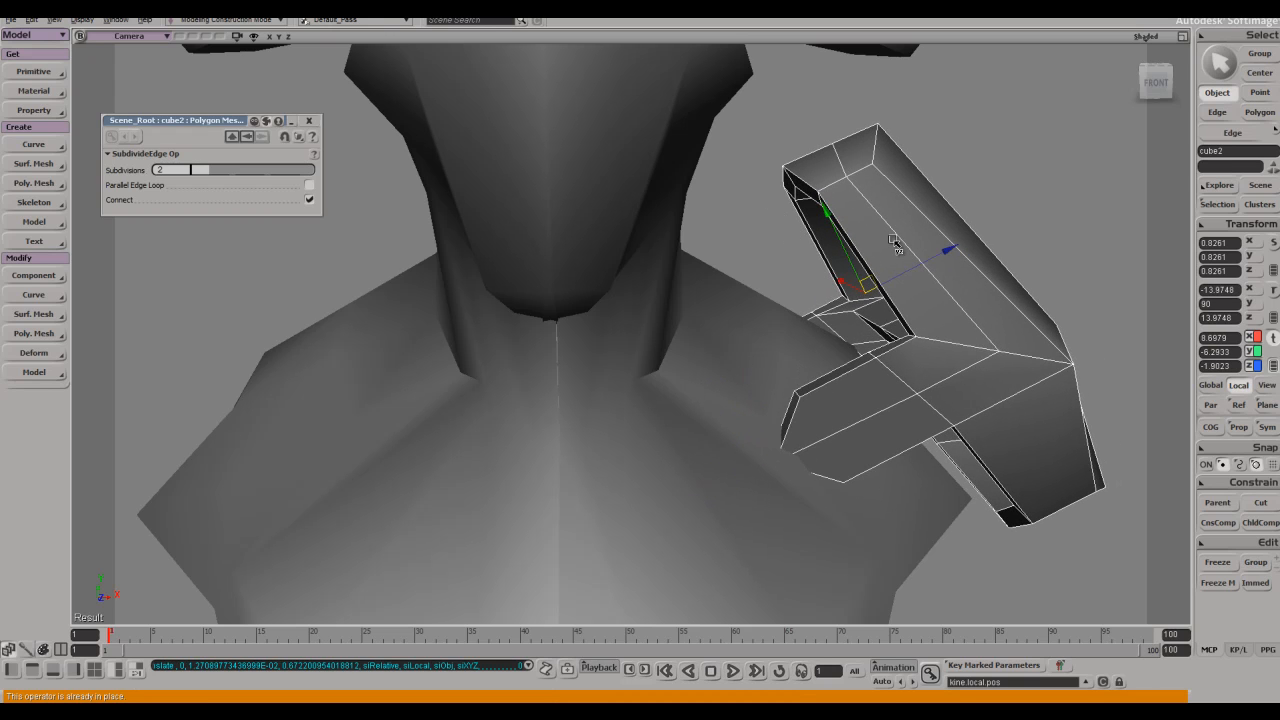
- Check the tab tip points in wireframe, restore shaded display and move the points back toward the plate
key(t)
click(1140, 36)
click(1110, 70)
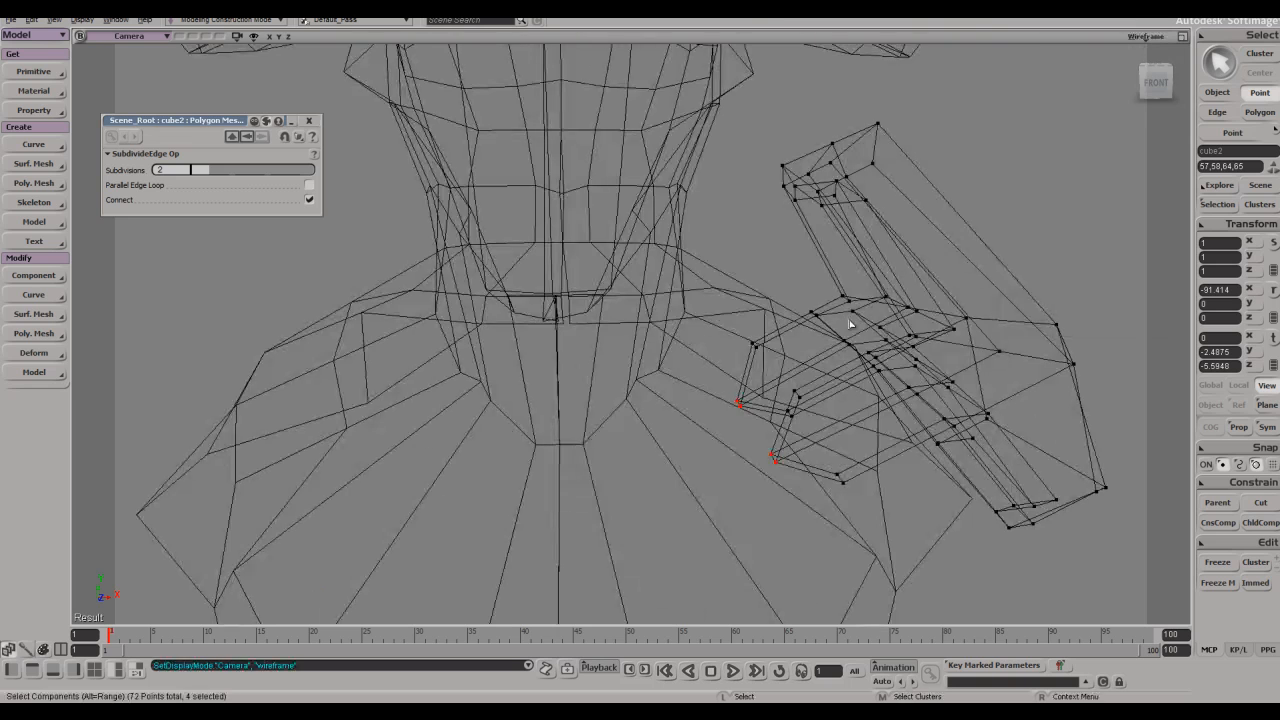
middle_click(1151, 39)
key(v)
drag(704, 428, 736, 411)
key(s)
mouse_move(811, 287)
right_down()
mouse_move(808, 355)
mouse_move(694, 314)
mouse_move(809, 272)
right_up()
- Move the whole shoulder plate down and closer to the shoulder
key(space)
key(s)
middle_drag(809, 272, 829, 281)
right_drag(829, 281, 870, 285)
key(v)
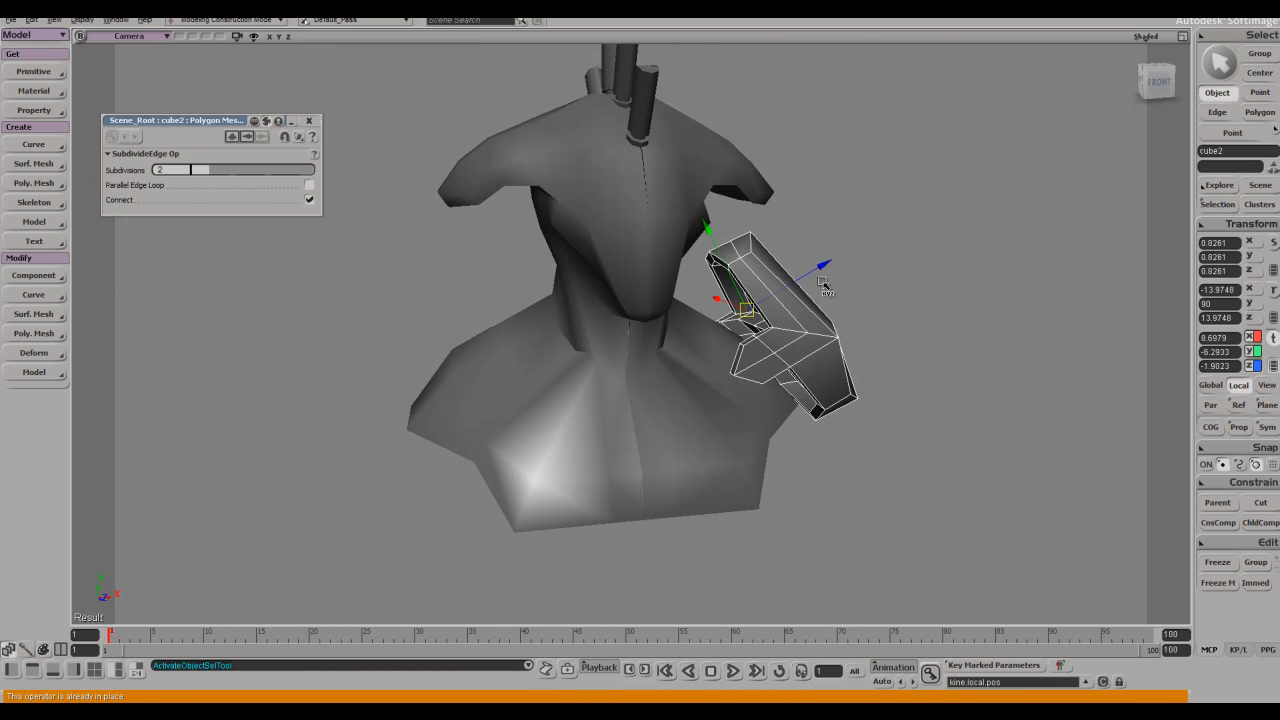
drag(765, 246, 757, 263)
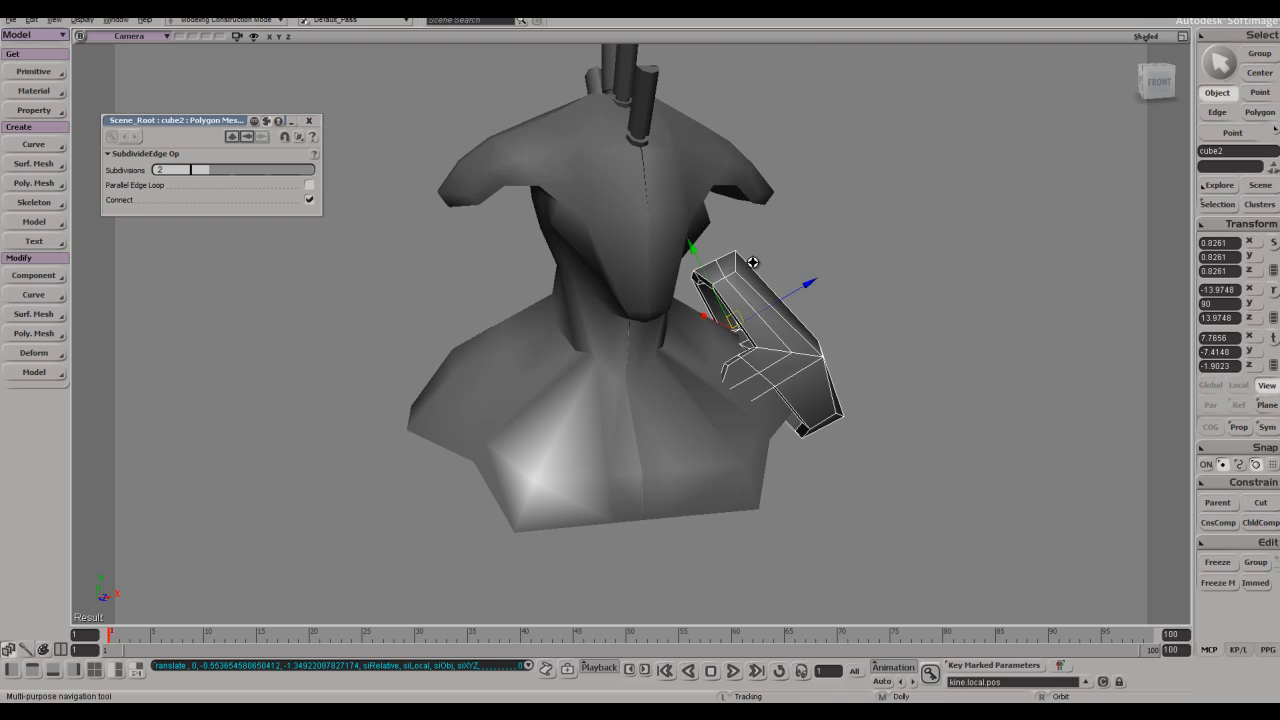
- Try to scale down the two bottom end faces of the shoulder plate, and undo it
key(s)
right_drag(983, 277, 851, 422)
key(s)
key(s)
right_drag(580, 286, 604, 319)
key(u)
key(s)
right_drag(772, 519, 752, 460)
drag(735, 396, 700, 414)
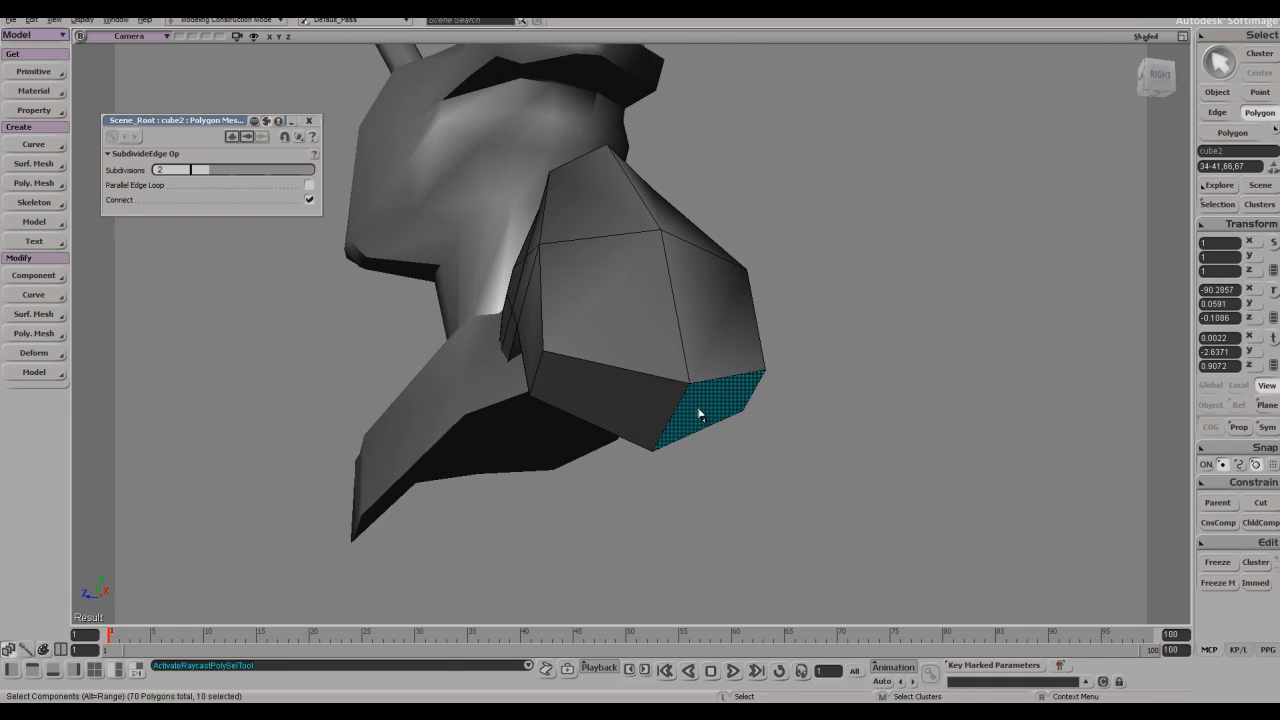
key(s)
right_drag(690, 424, 723, 448)
key(x)
drag(1060, 450, 1020, 463)
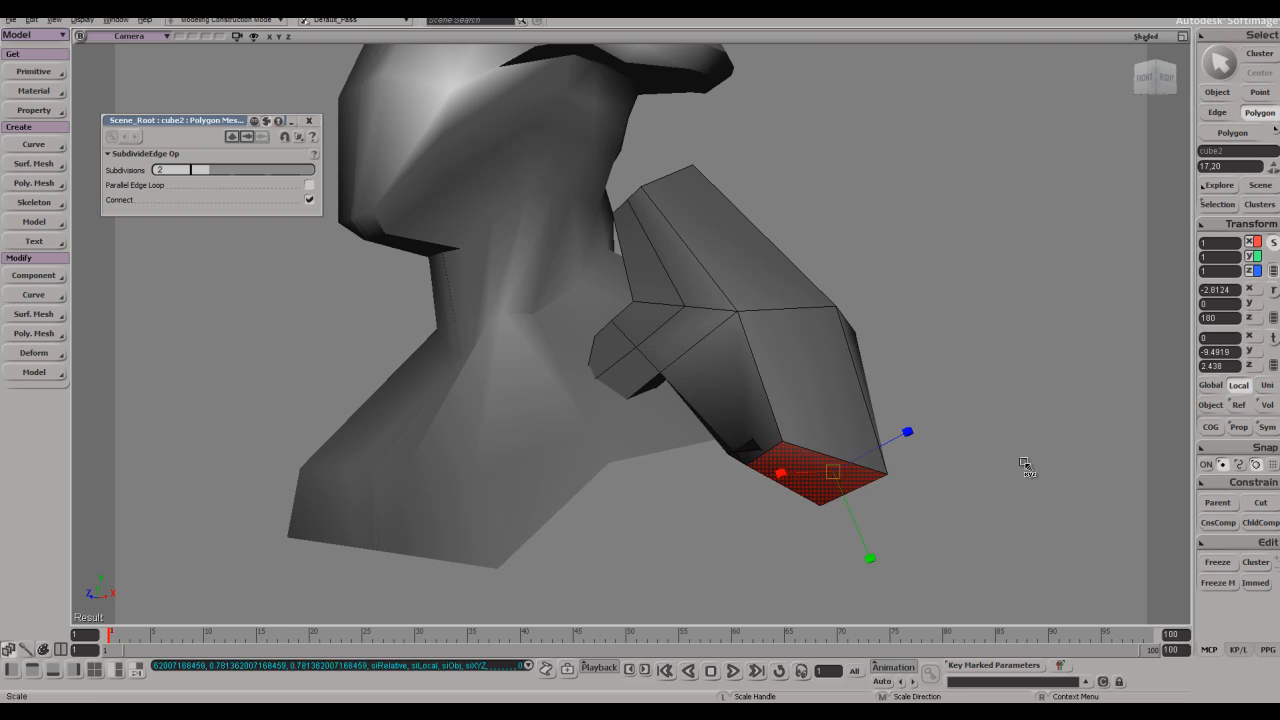
key(ctrl+z)
key(s)
right_drag(968, 500, 877, 551)
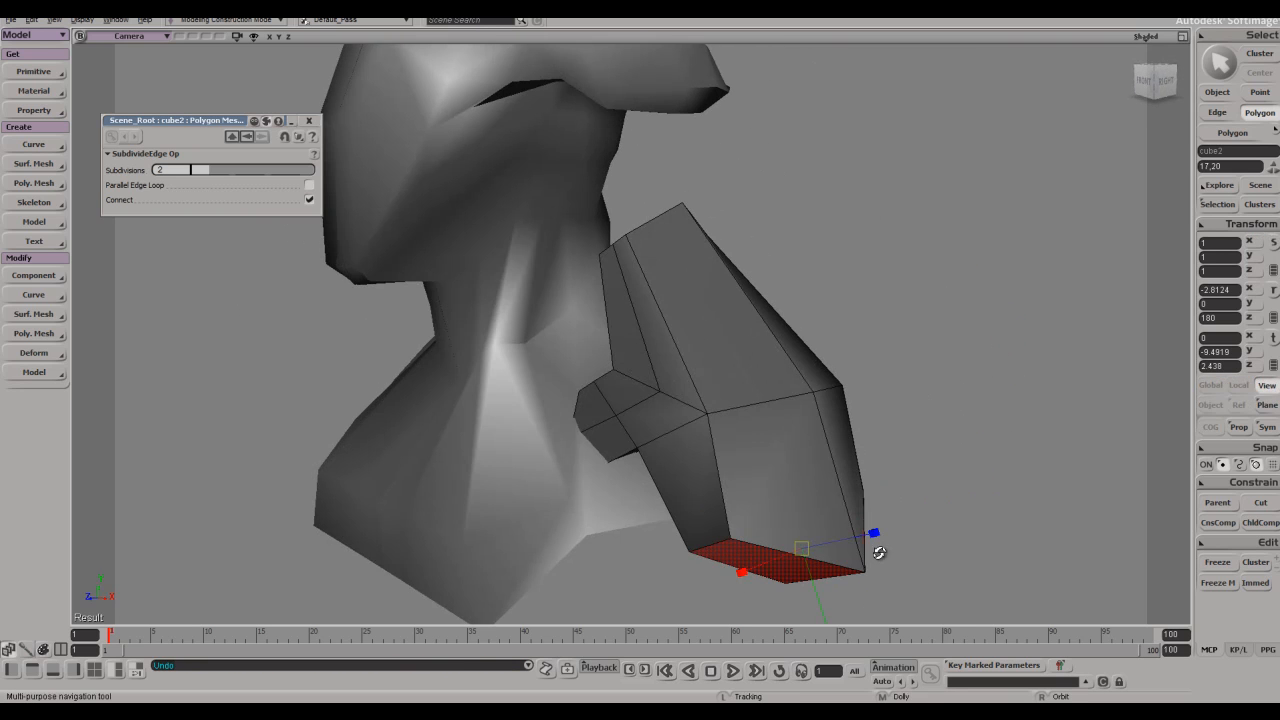
key(space)
- Try to move the points of the plate's top outer edge, and undo it
key(s)
right_drag(829, 451, 680, 385)
scroll(703, 500, down, 3)
key(s)
scroll(646, 365, up, 3)
key(t)
mouse_move(619, 321)
mouse_down()
mouse_move(597, 334)
mouse_move(640, 335)
mouse_up()
key(s)
right_drag(664, 392, 786, 215)
key(v)
drag(644, 205, 664, 208)
key(ctrl+z)
- Set the transform to Global with COG and move the plate's top outer edge points slightly
click(1211, 386)
click(1211, 426)
key(s)
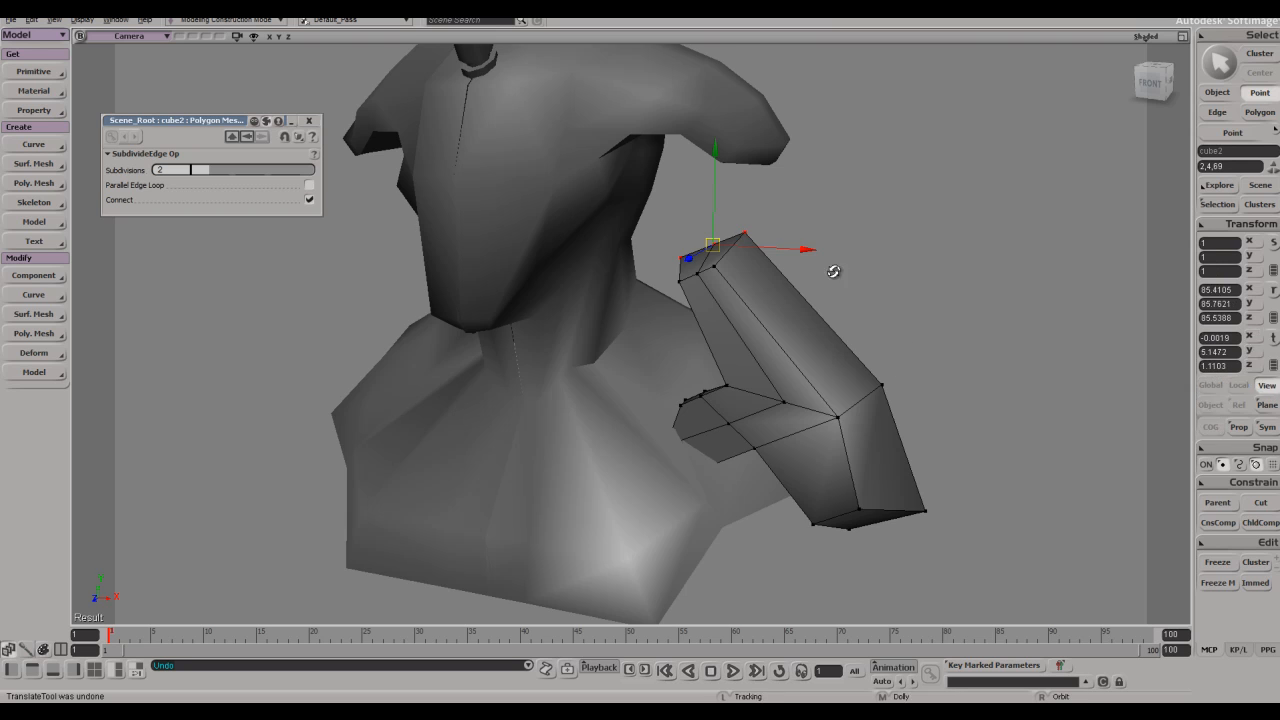
right_drag(834, 271, 791, 207)
drag(791, 207, 785, 200)
key(space)
- Try to raise the middle point of the plate's top outer edge, and undo it
key(s)
right_drag(834, 279, 826, 365)
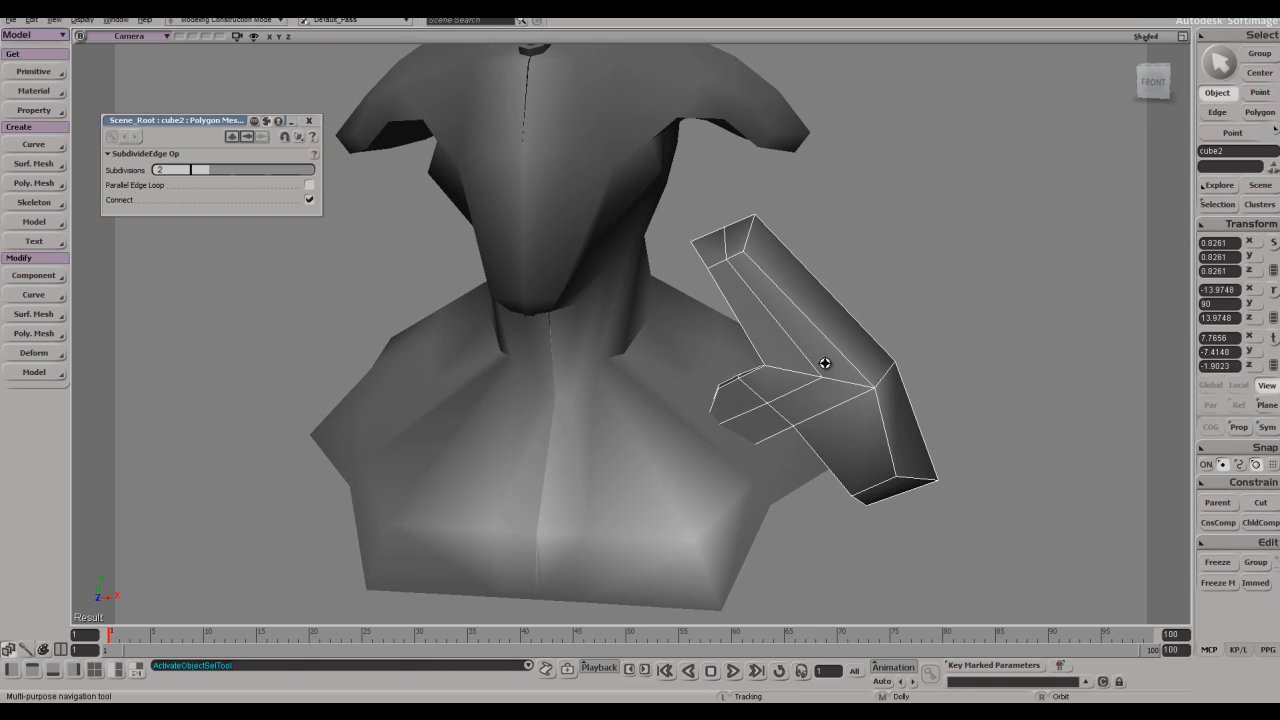
key(t)
drag(738, 220, 718, 235)
key(v)
key(ctrl+z)
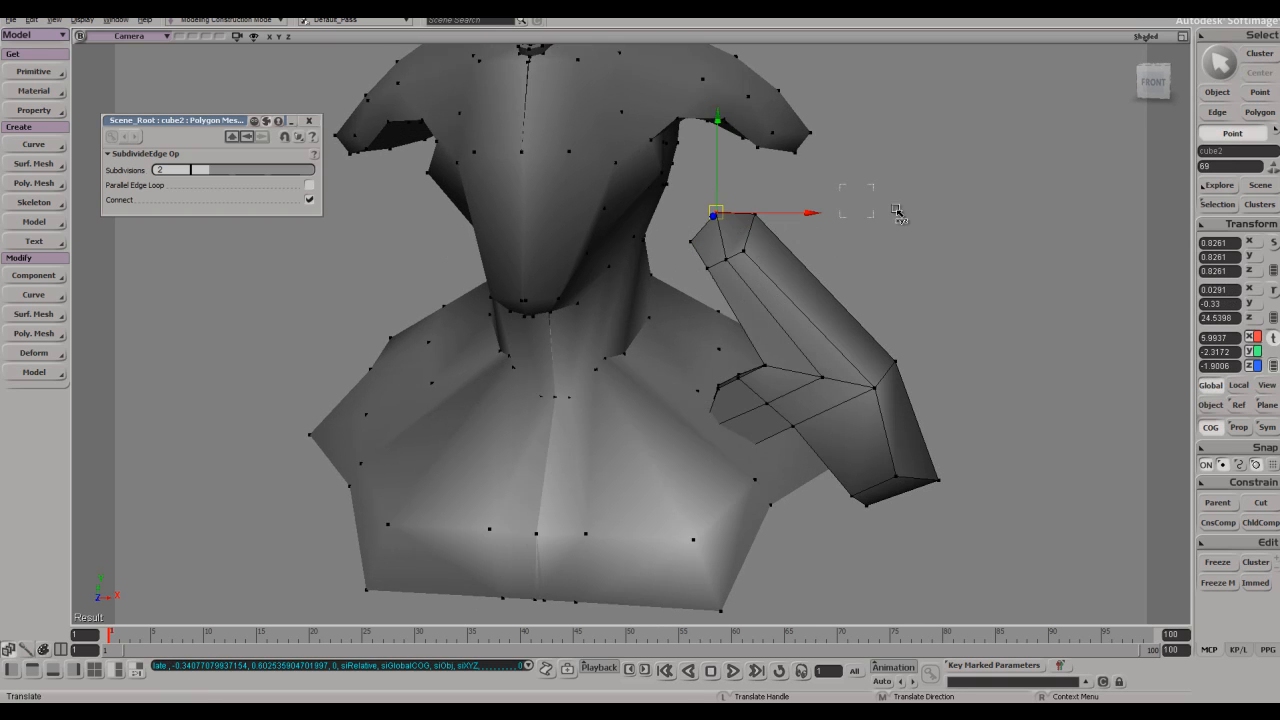
key(space)
- Try to symmetrize the shoulder plate's polygons across the global X axis, and undo it
key(s)
right_drag(923, 323, 722, 340)
key(shift+s)
click(920, 306)
key(s)
key(ctrl+z)
- Rotate the shoulder plate slightly to align it with the shoulder
key(c)
drag(589, 333, 603, 305)
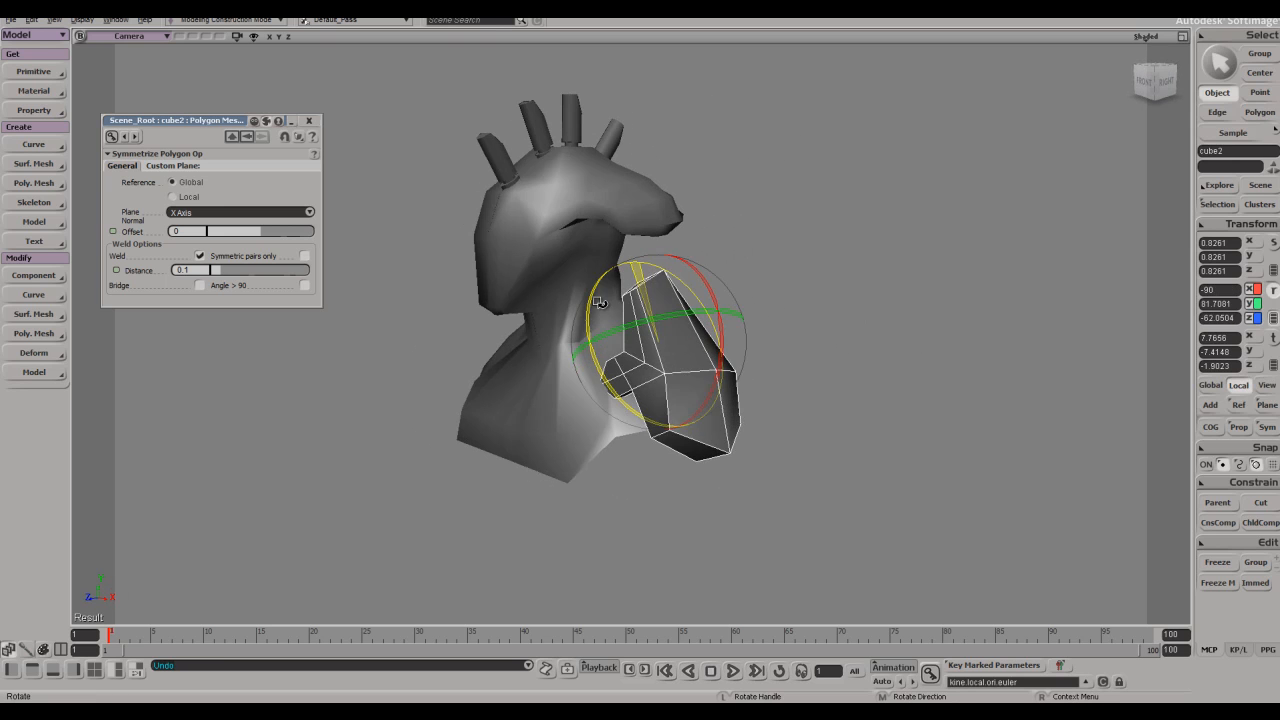
key(space)
- Mirror the shoulder plate onto the opposite shoulder and clear the selection
right_drag(797, 375, 891, 309)
key(period)
click(908, 346)
click(604, 431)
key(e)
key(s)
key(space)
click(789, 366)
- Save the scene under the file name cyborg_warframe_00
key(ctrl+s)
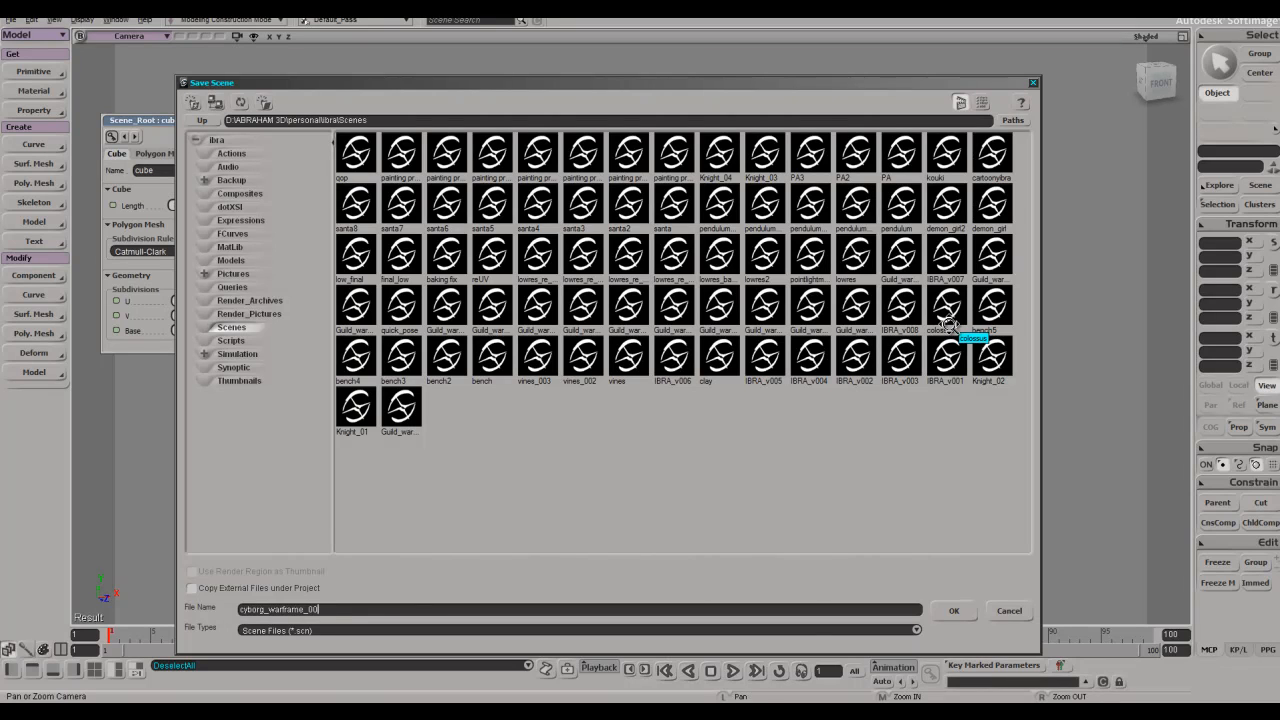
click(941, 611)
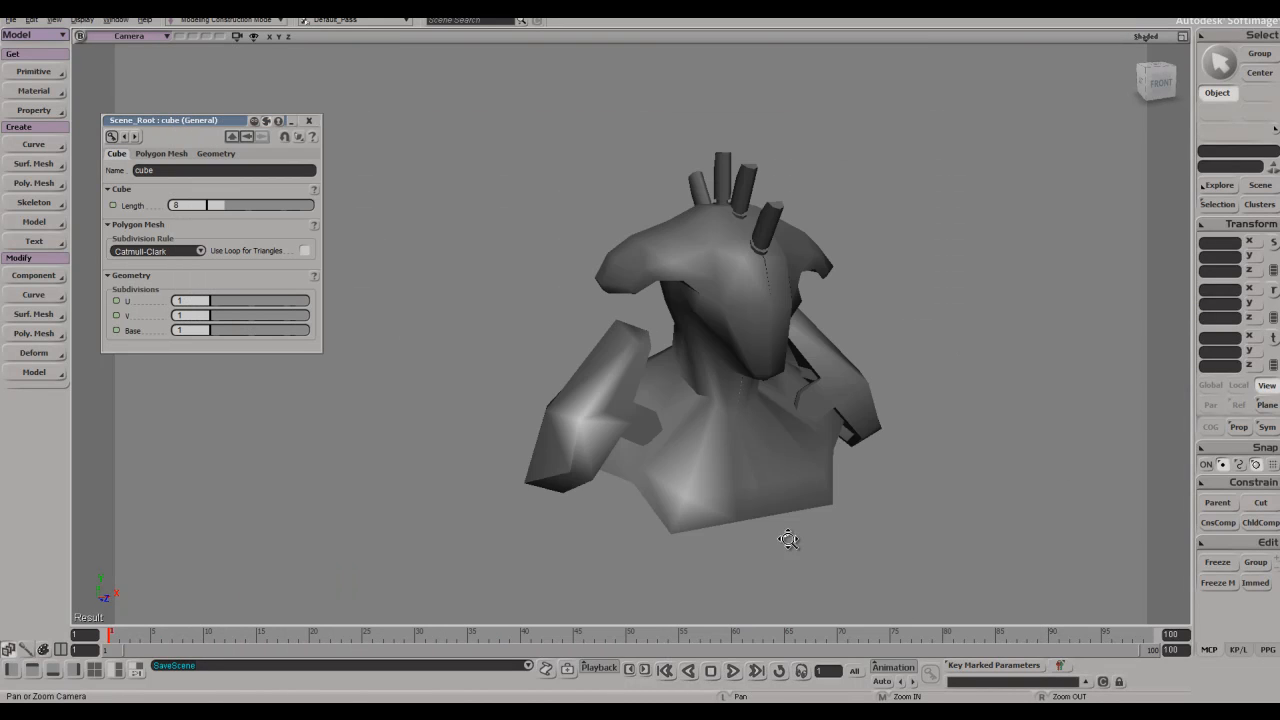
- Select the body mesh and examine how its neck and chest sit between the two shoulder plates
drag(894, 297, 600, 460)
drag(999, 369, 921, 279)
click(900, 315)
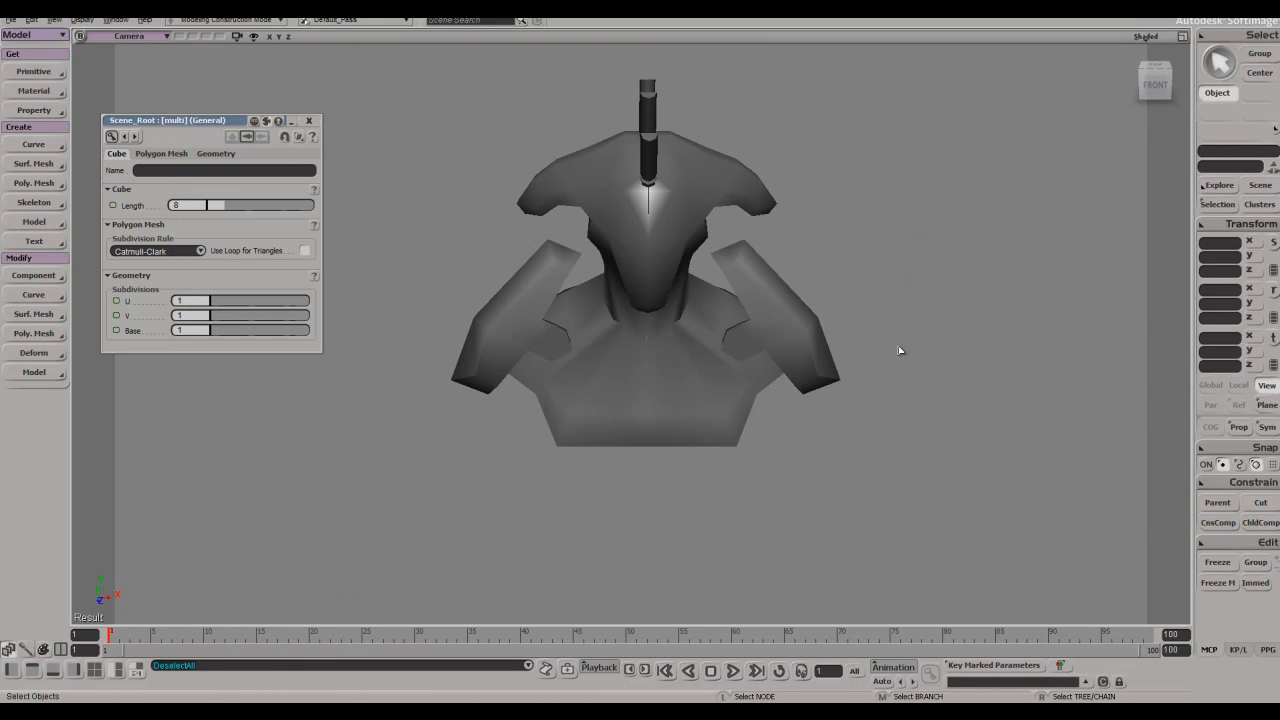
right_drag(900, 352, 850, 392)
click(706, 397)
middle_drag(822, 252, 820, 299)
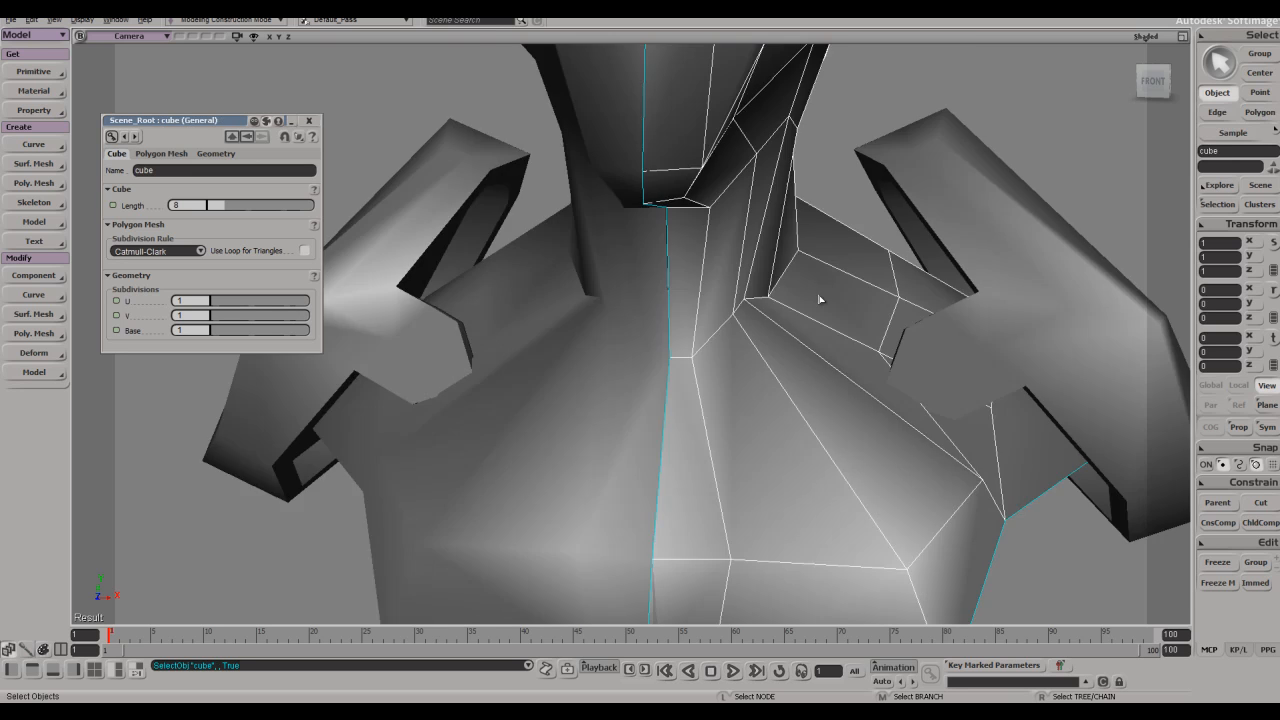
key(s)
right_drag(818, 299, 797, 419)
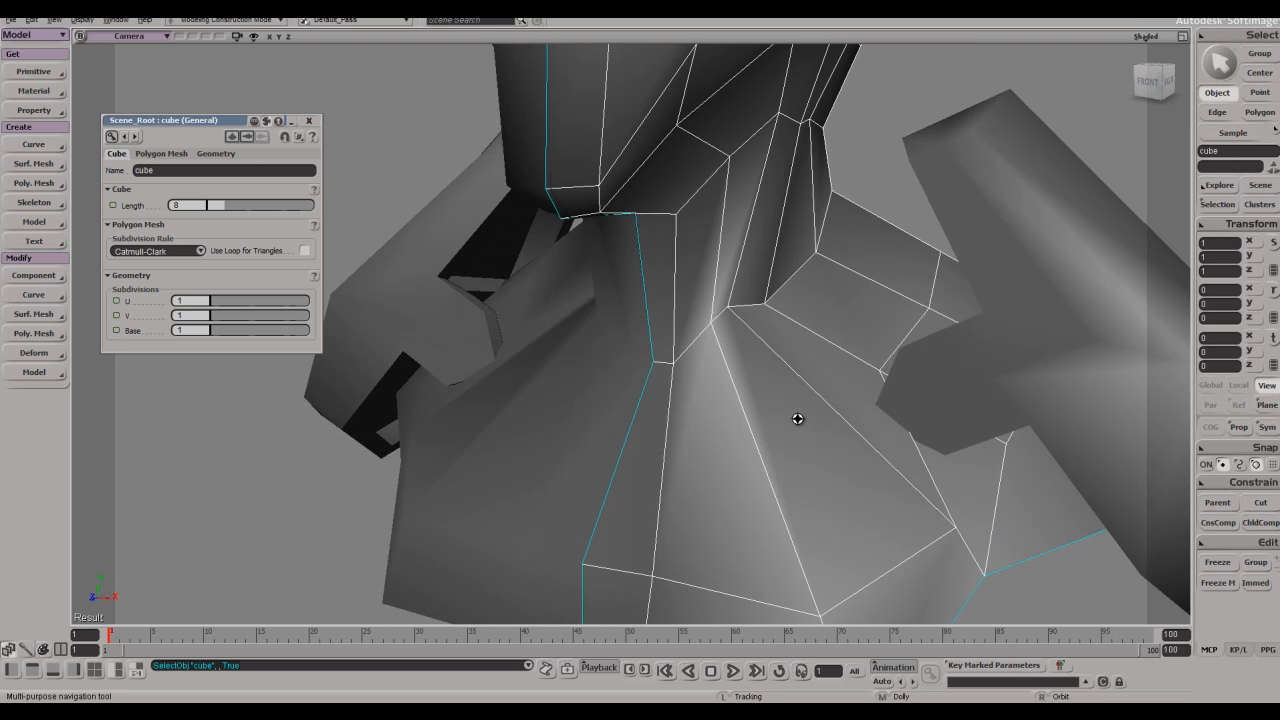
key(s)
middle_drag(799, 424, 754, 394)
right_drag(754, 394, 717, 400)
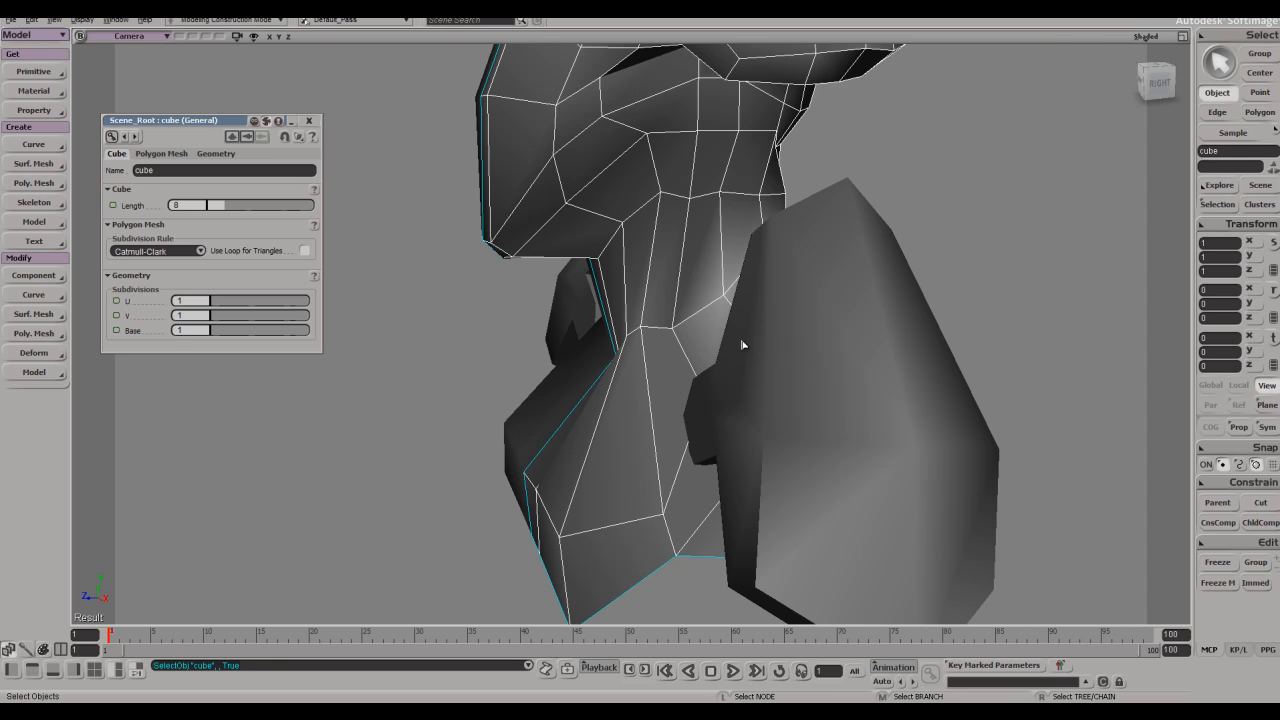
- Tweak the points at the back of the neck beside the centre line to space its edge loops more evenly
key(s)
middle_drag(730, 344, 694, 332)
right_drag(694, 332, 560, 318)
middle_drag(560, 318, 589, 314)
key(s)
right_drag(589, 314, 602, 250)
key(s)
right_drag(652, 175, 620, 312)
key(m)
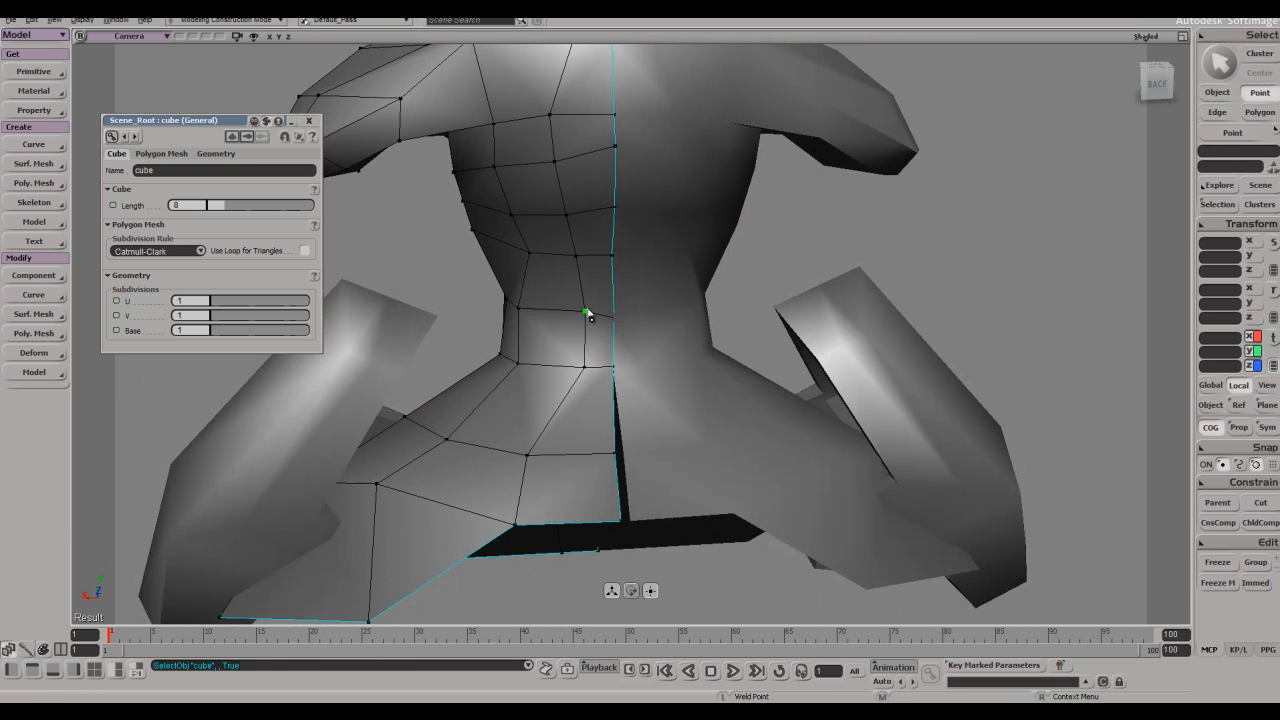
drag(587, 318, 557, 316)
drag(583, 367, 547, 362)
drag(551, 307, 564, 312)
- Adjust the points and edges on the side of the head below the flared brow
key(s)
right_drag(513, 311, 706, 274)
key(s)
middle_drag(706, 274, 751, 277)
right_drag(751, 277, 610, 284)
key(s)
key(space)
key(z)
key(e)
key(s)
key(m)
click(681, 279)
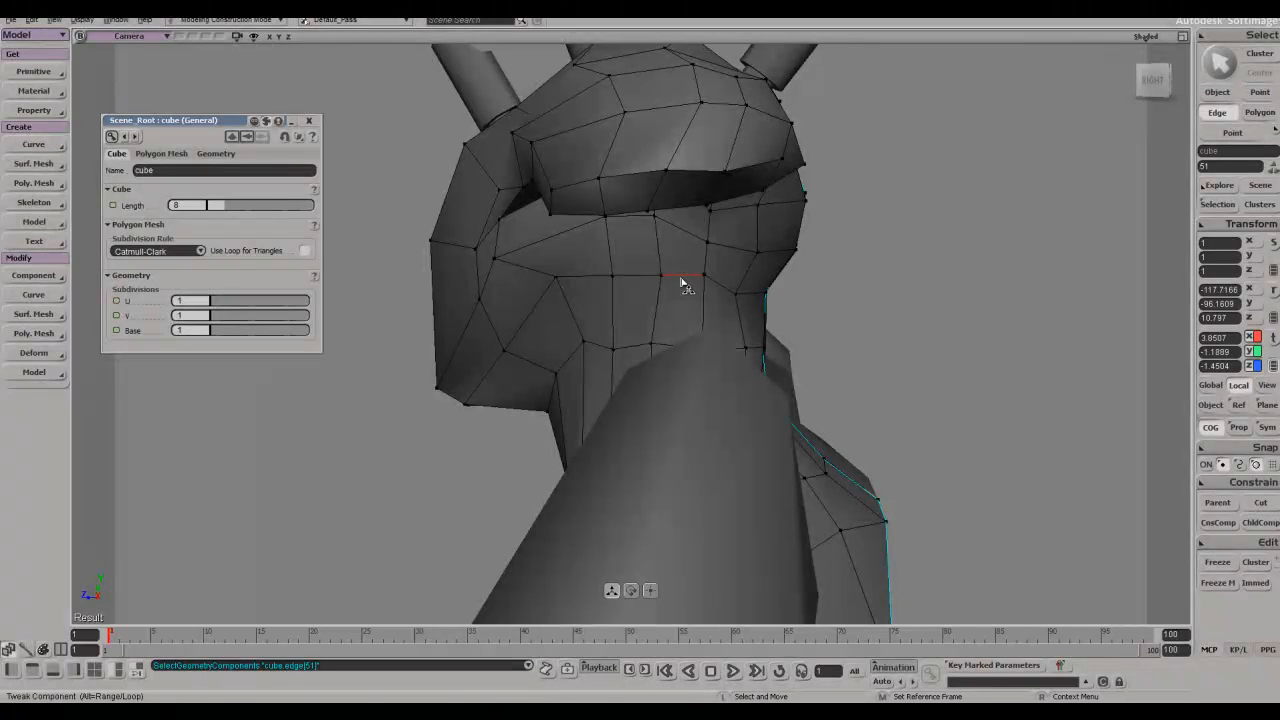
drag(615, 279, 604, 281)
key(s)
right_drag(606, 285, 649, 311)
- Save the scene under the new file name cyborg_warframe_002
key(ctrl+s)
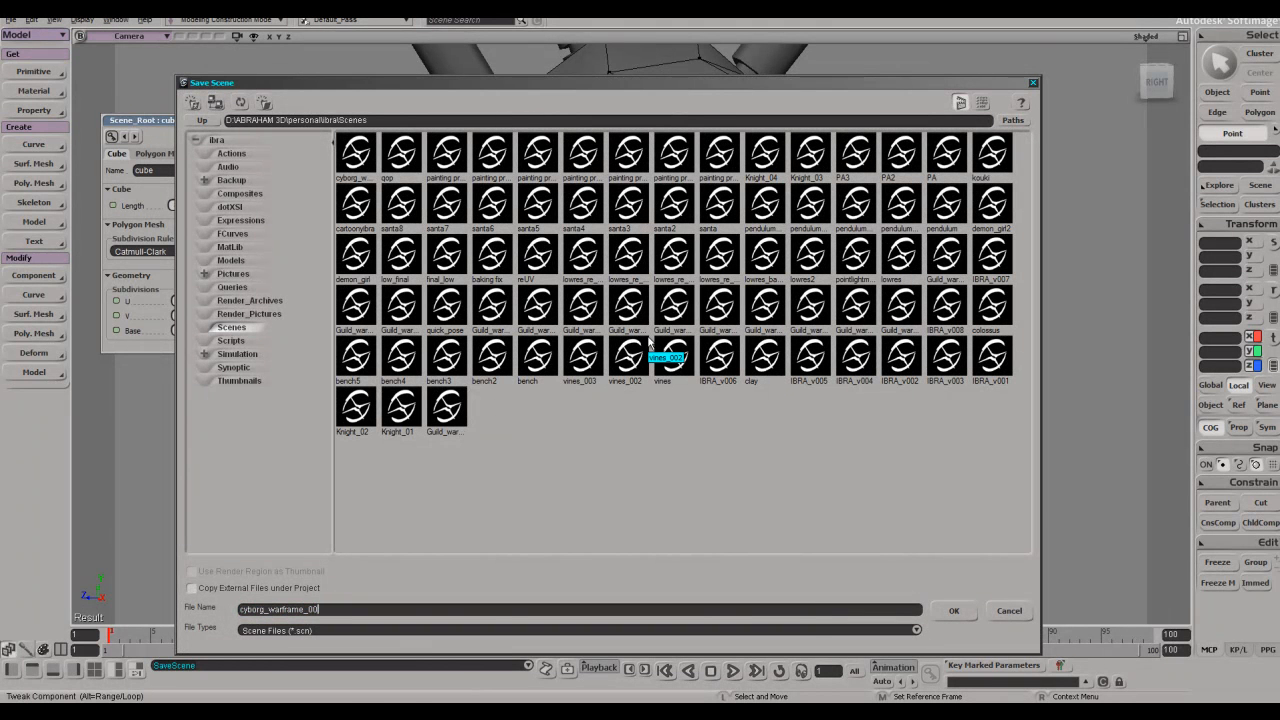
key(Return)
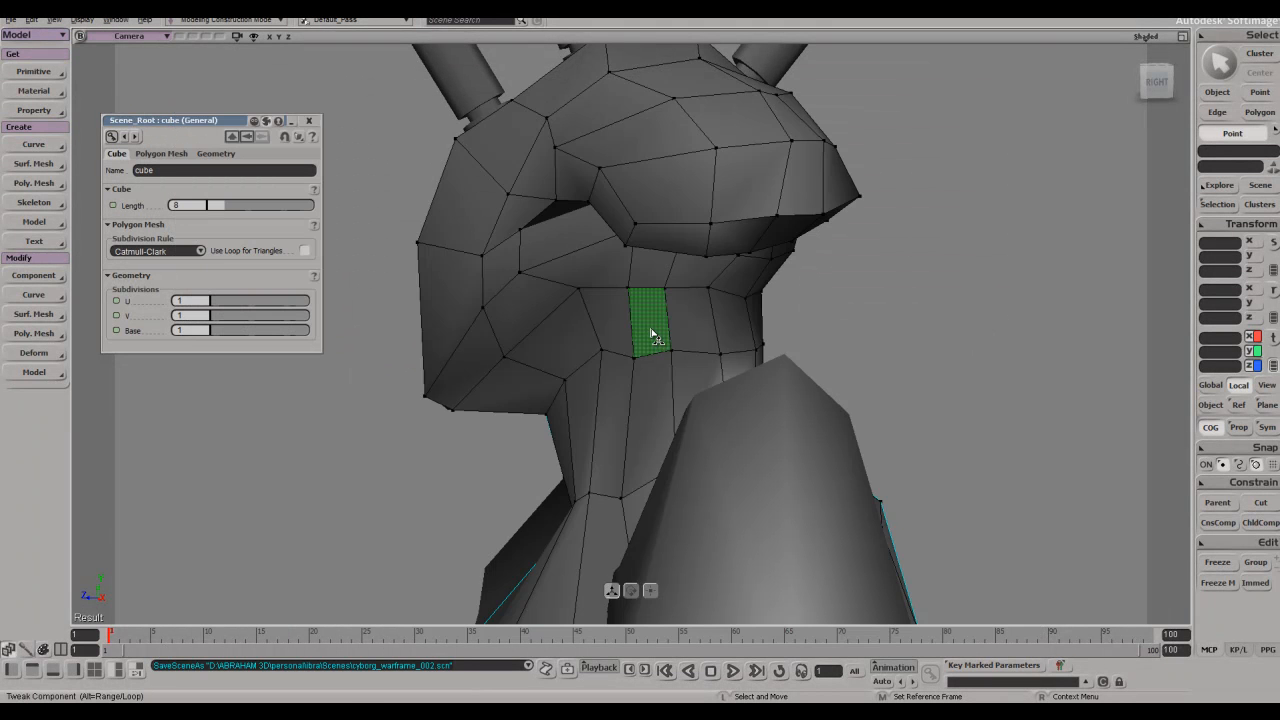
click(786, 343)
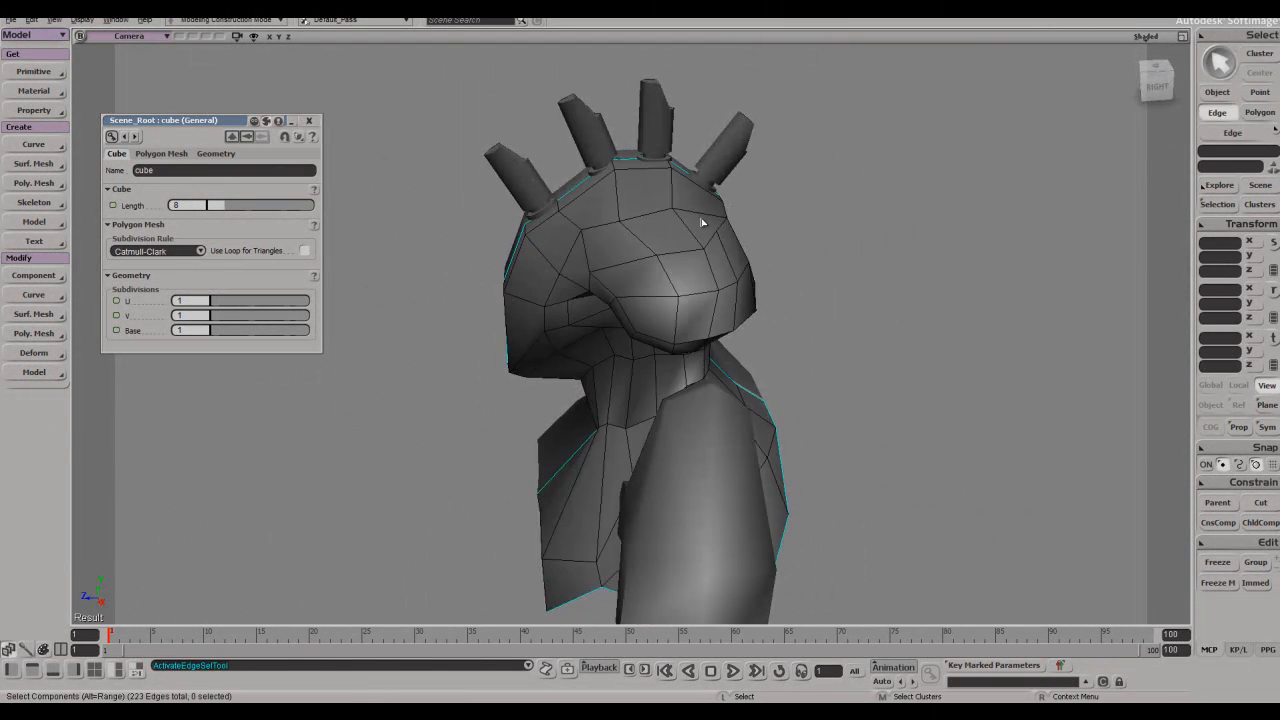
- Select the two edges on the side of the head above the flared brow and reposition them
click(699, 215)
shift+click(658, 214)
key(v)
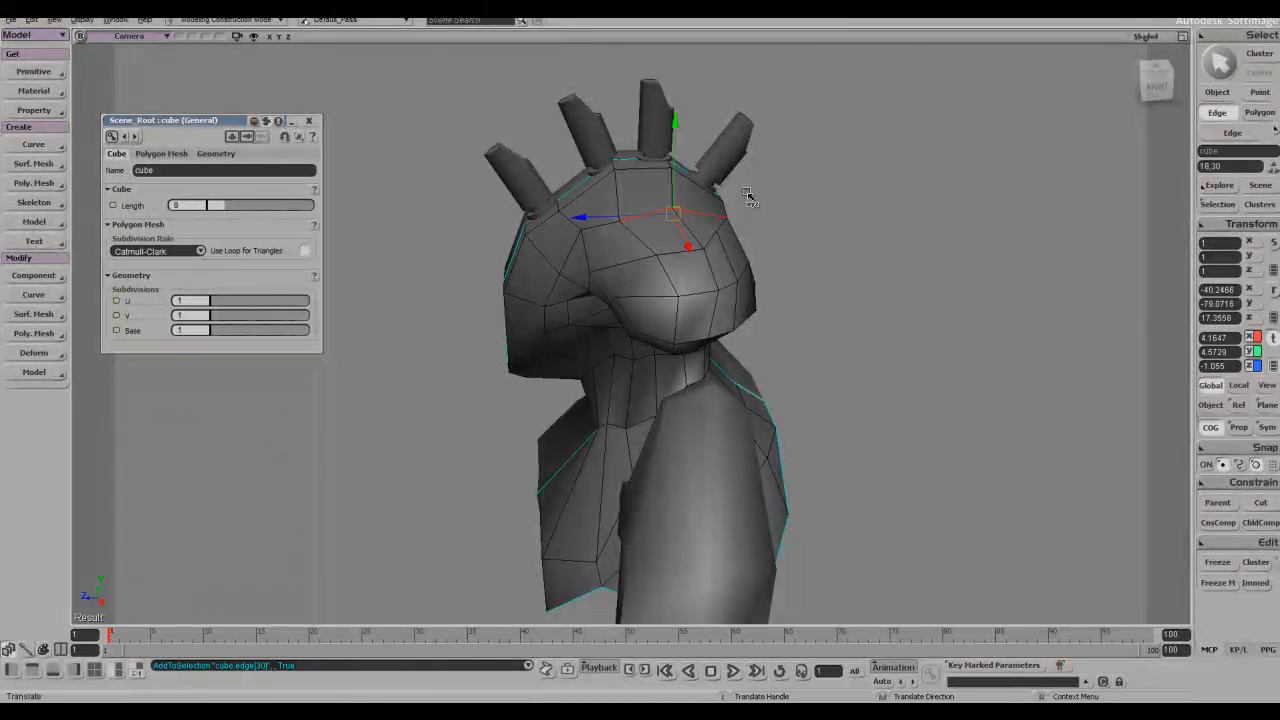
drag(674, 150, 675, 153)
key(s)
right_drag(675, 153, 760, 155)
drag(783, 196, 778, 196)
key(s)
right_drag(778, 196, 748, 241)
- Move the two crown edges beside the head spikes outward to widen and reshape the top of the head
key(i)
key(s)
click(694, 238)
shift+click(655, 228)
key(s)
key(v)
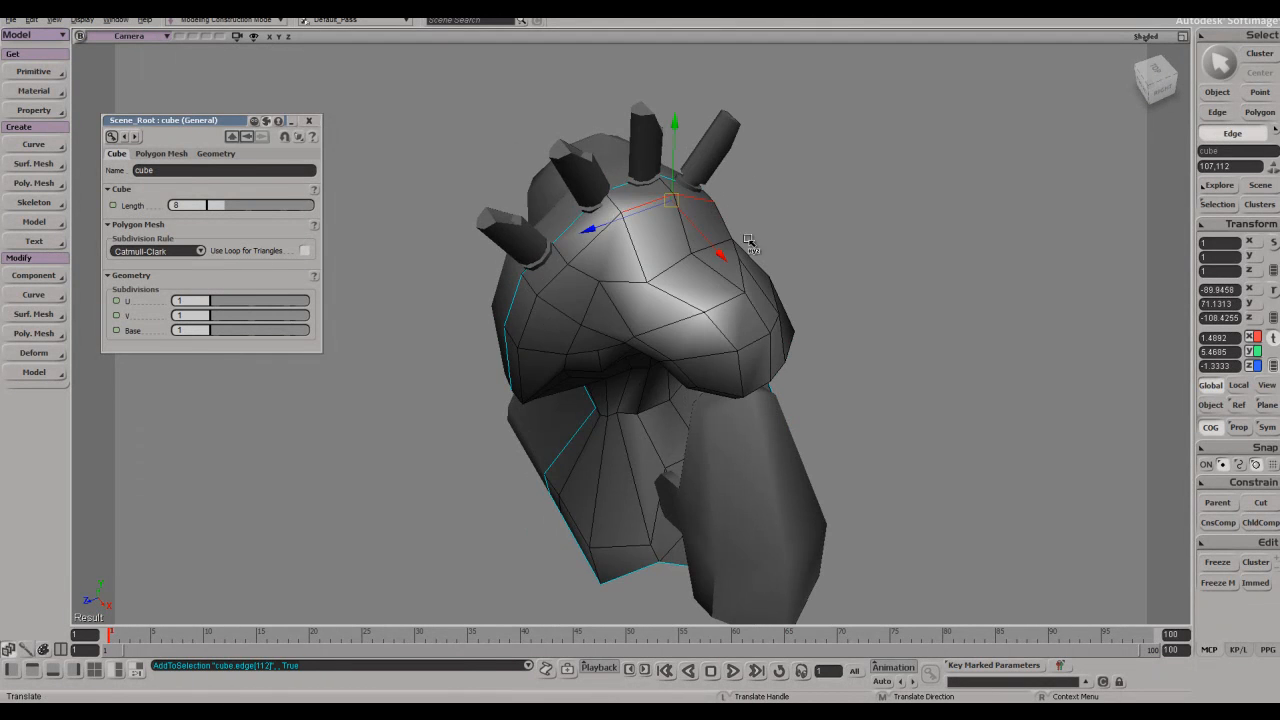
drag(736, 268, 738, 269)
key(s)
right_drag(738, 269, 794, 200)
key(v)
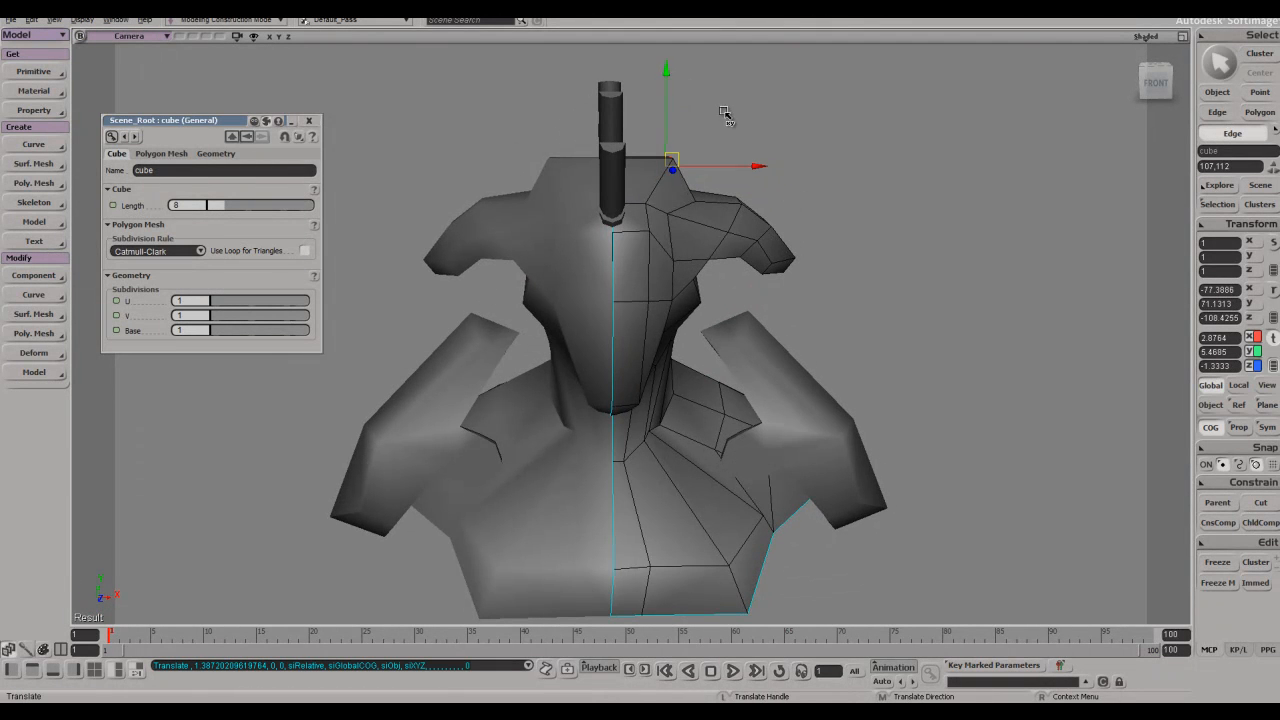
drag(726, 126, 726, 127)
key(s)
right_drag(726, 127, 645, 154)
key(v)
drag(598, 198, 599, 198)
key(s)
right_drag(599, 198, 660, 325)
key(v)
- Adjust individual points on the side of the head around the brow and clear the selection
key(t)
click(628, 241)
key(s)
key(v)
drag(621, 316, 620, 325)
click(652, 318)
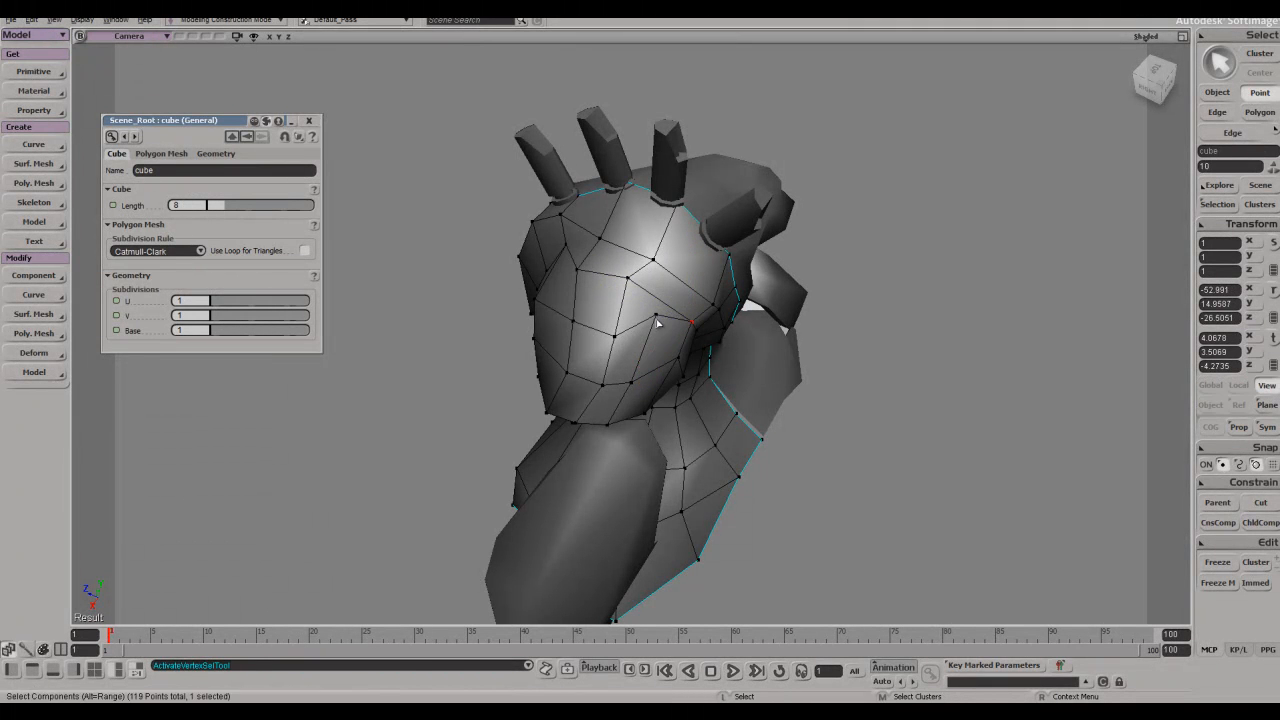
key(s)
right_drag(602, 315, 700, 252)
key(space)
click(843, 240)
key(s)
right_drag(843, 240, 754, 134)
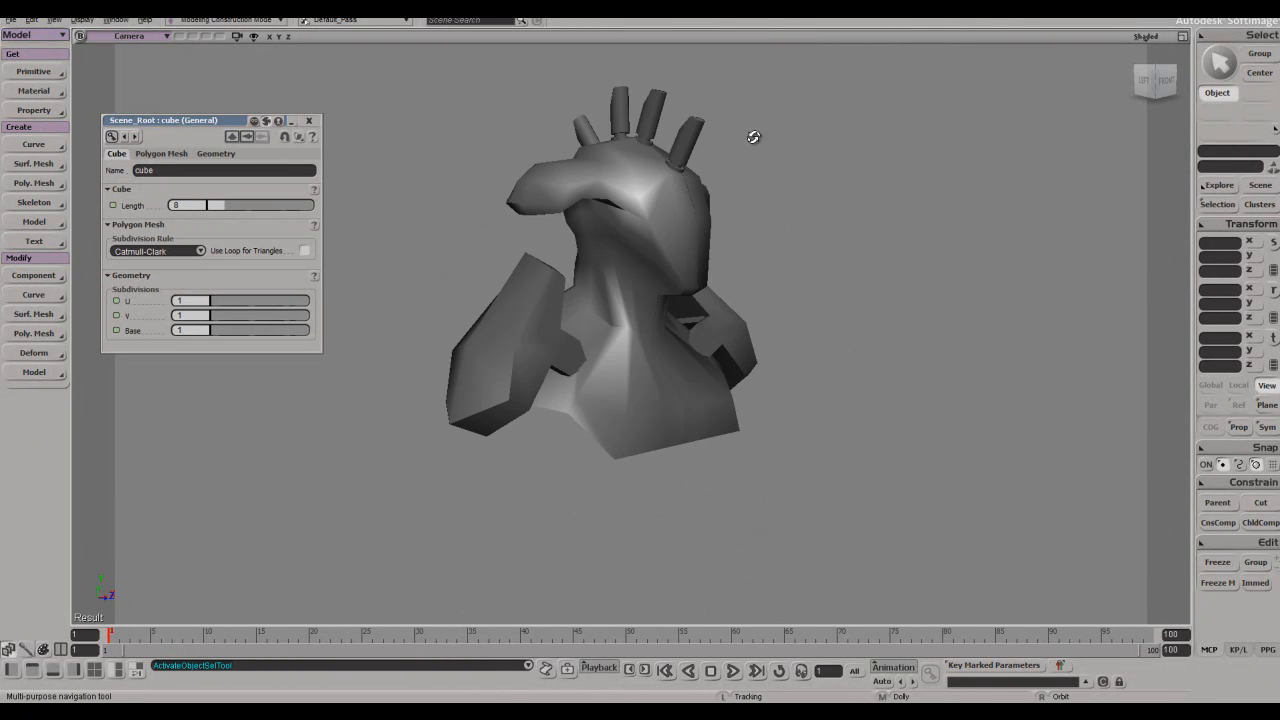
- Hide the four head spikes temporarily to examine the bare head shape, and show them again
key(space)
click(687, 145)
key(s)
right_drag(585, 131, 686, 149)
key(s)
right_drag(786, 137, 740, 100)
click(843, 151)
key(s)
drag(740, 100, 549, 126)
key(h)
right_drag(740, 126, 756, 183)
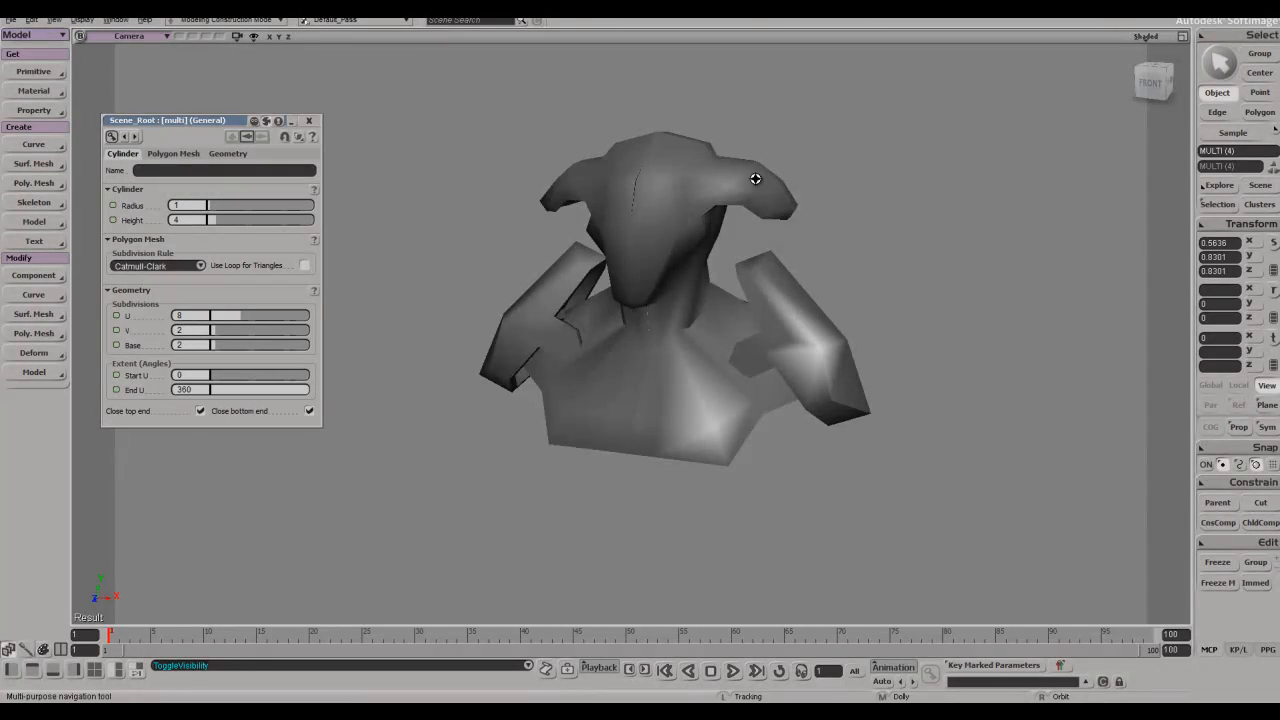
right_drag(755, 178, 787, 166)
right_drag(867, 202, 803, 269)
key(alt+Tab)
click(897, 256)
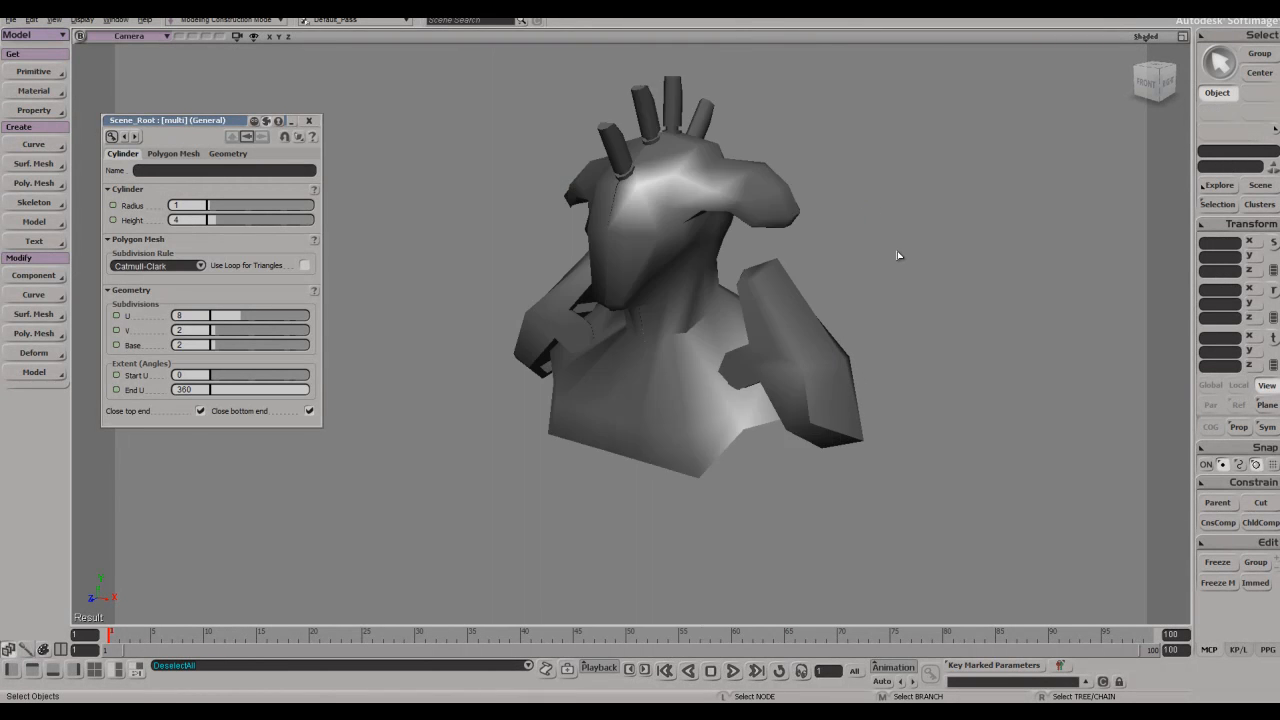
- Select the body mesh and move the lower corner point at the tip of the head's side flare outward and up
middle_drag(897, 256, 843, 180)
drag(843, 180, 774, 314)
click(774, 314)
right_drag(774, 314, 757, 303)
middle_drag(757, 303, 800, 250)
key(m)
click(974, 341)
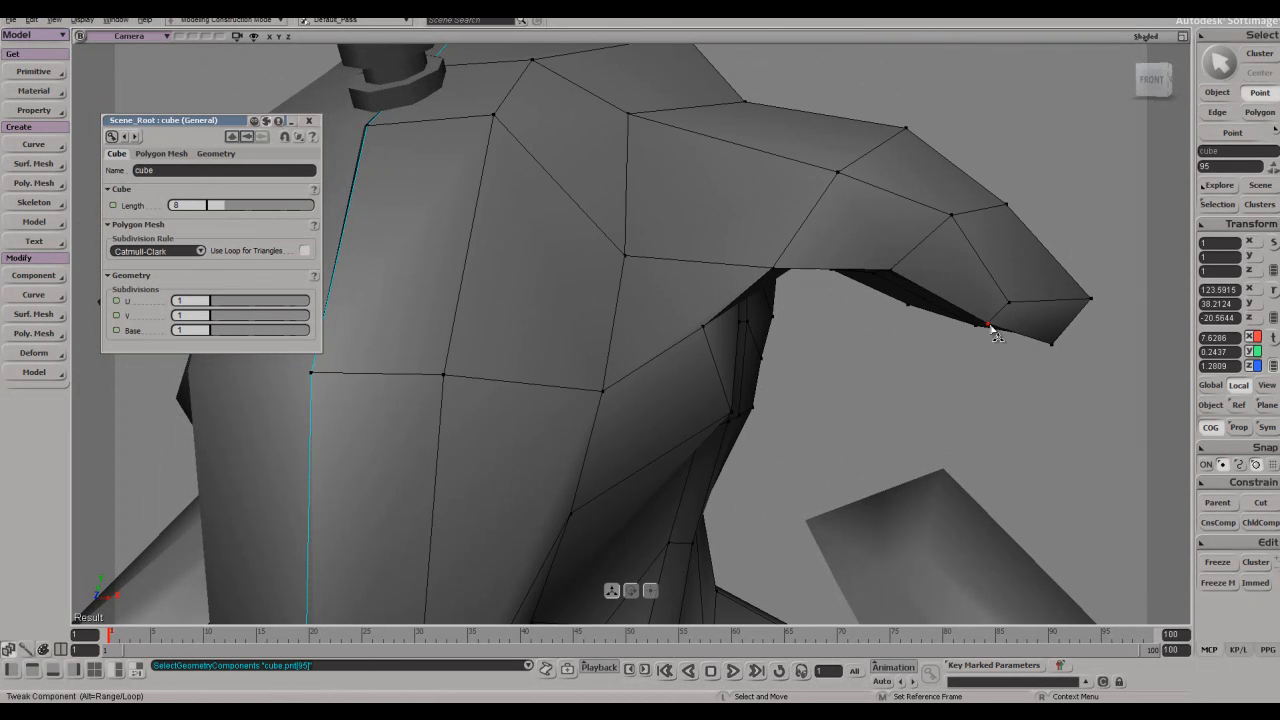
drag(1053, 343, 1066, 331)
click(1066, 331)
- Tweak the points along the rear underside of the head's side flare to smooth its lower edge
key(s)
right_drag(1066, 331, 660, 380)
key(m)
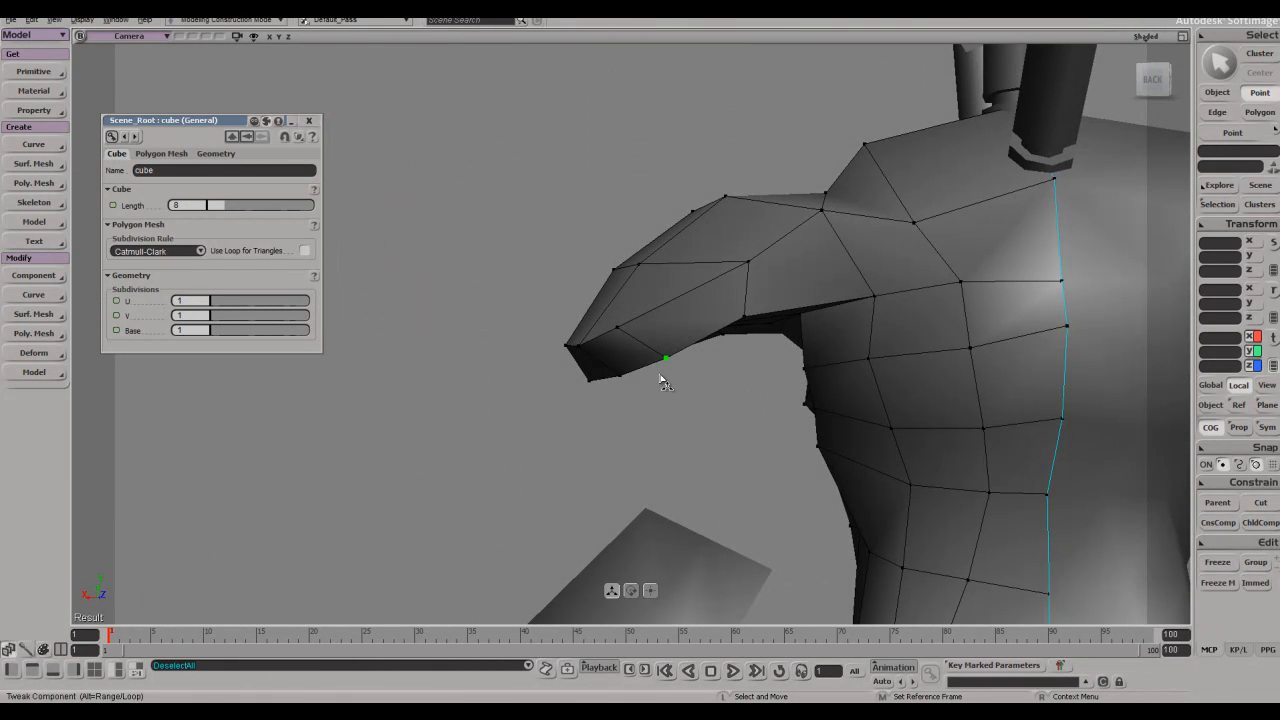
drag(623, 364, 603, 367)
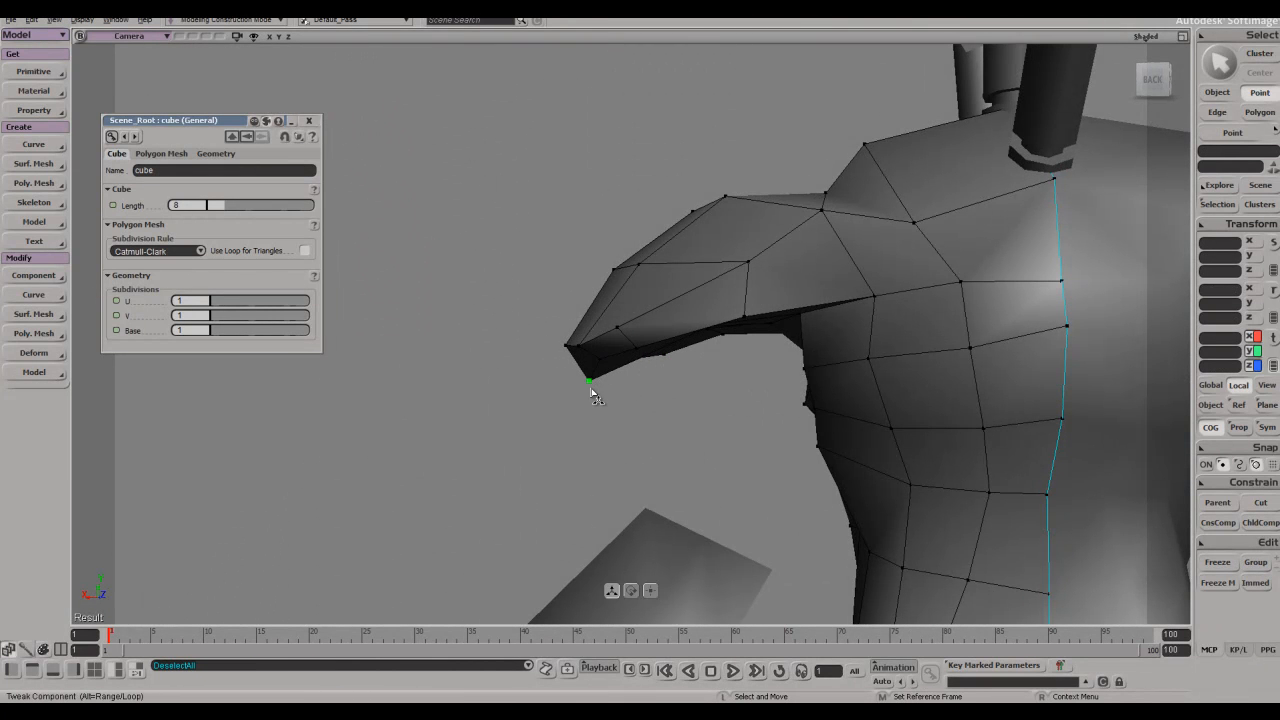
drag(748, 321, 757, 292)
- Compare the head's shape with the concept2 reference image
key(s)
right_drag(757, 294, 985, 330)
right_drag(472, 349, 710, 398)
key(e)
key(s)
key(space)
key(s)
key(alt+Tab)
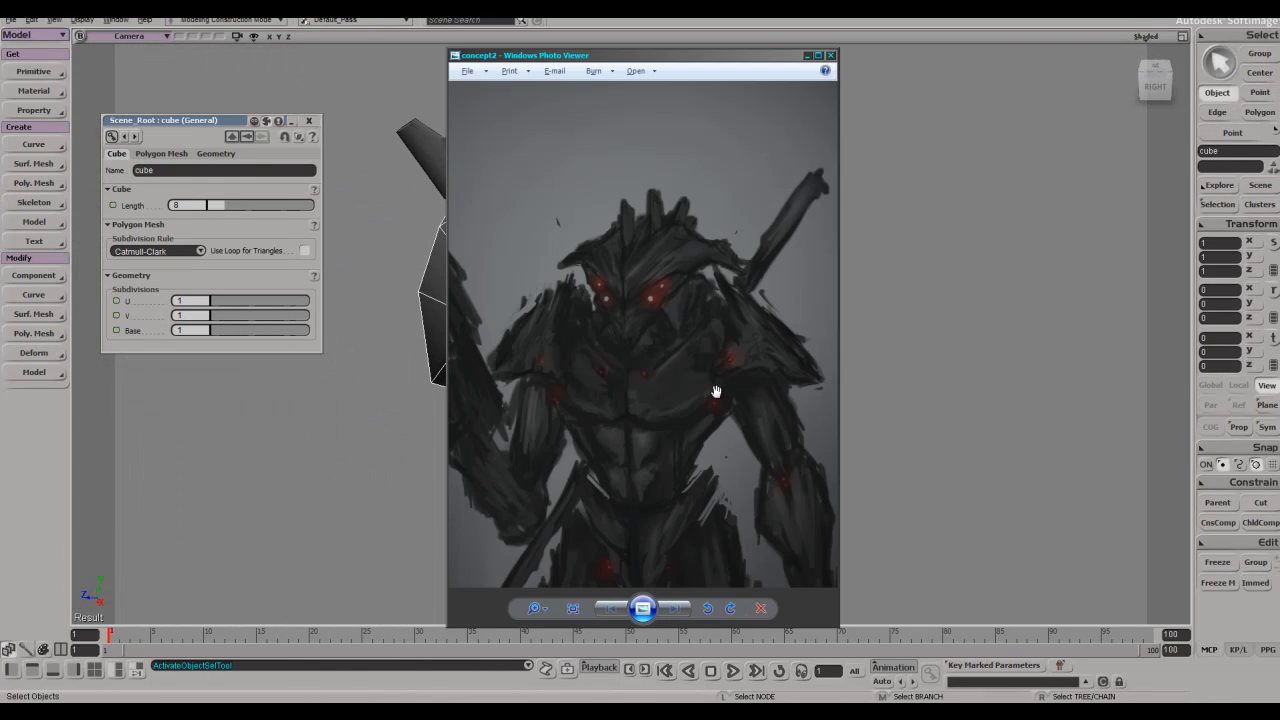
key(alt+Tab)
right_drag(734, 309, 771, 426)
key(s)
click(829, 341)
key(s)
key(z)
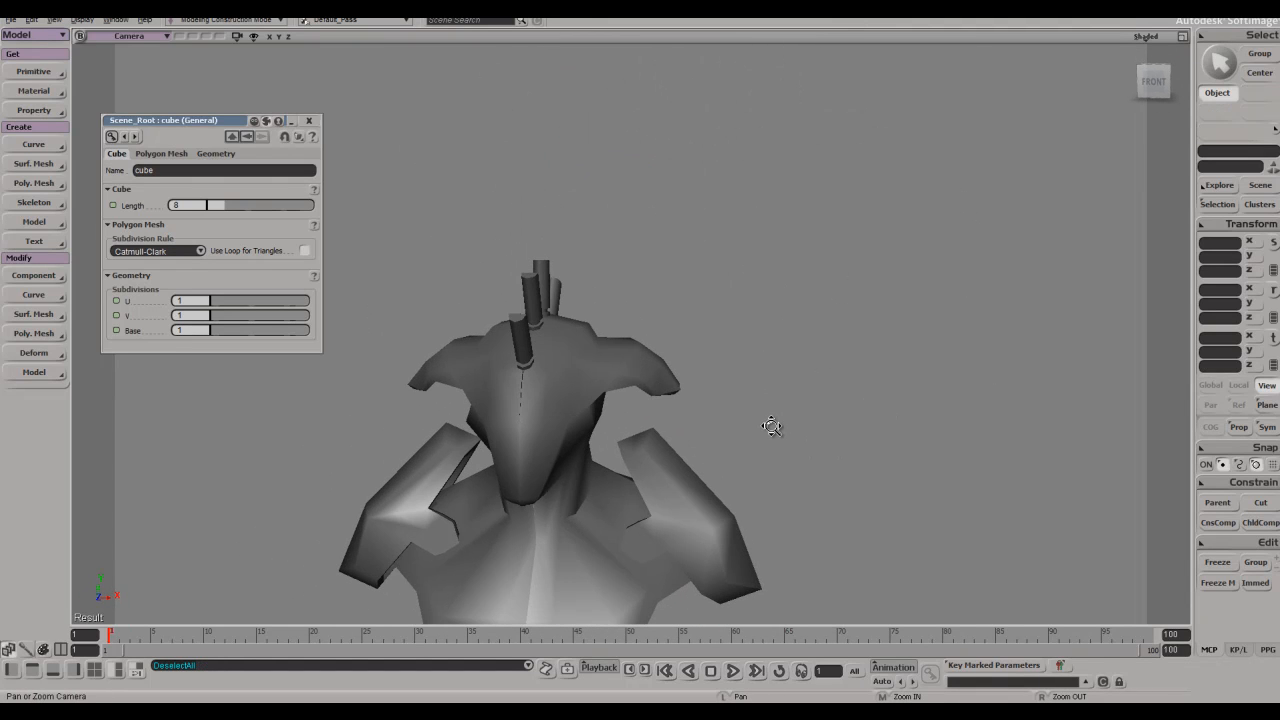
- Move the upper edge of the head's side flare inward and slightly up
drag(668, 477, 797, 340)
scroll(797, 340, up, 5)
key(s)
right_drag(797, 340, 862, 231)
click(829, 269)
key(s)
key(e)
key(s)
key(v)
drag(914, 136, 889, 132)
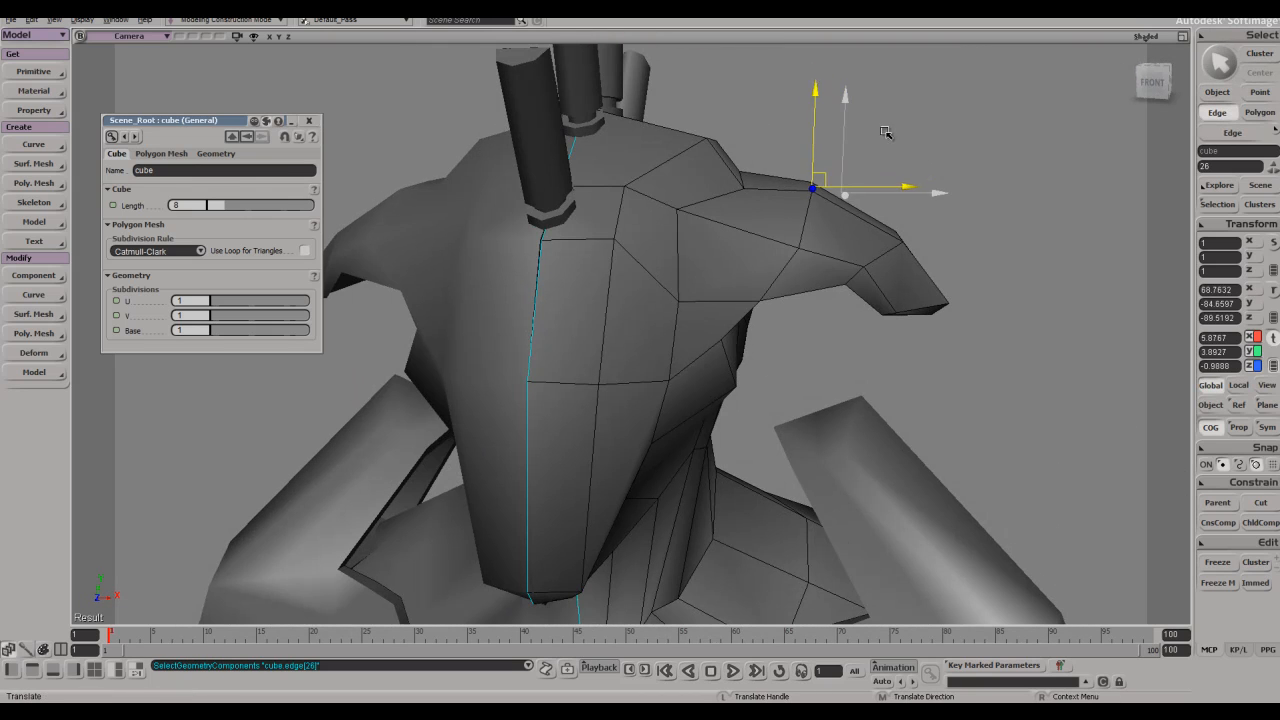
scroll(895, 240, down, 5)
- Turn the viewport headlight off to examine the bust's silhouette, and turn it back on
key(space)
click(897, 258)
key(s)
right_drag(897, 258, 864, 305)
click(1139, 40)
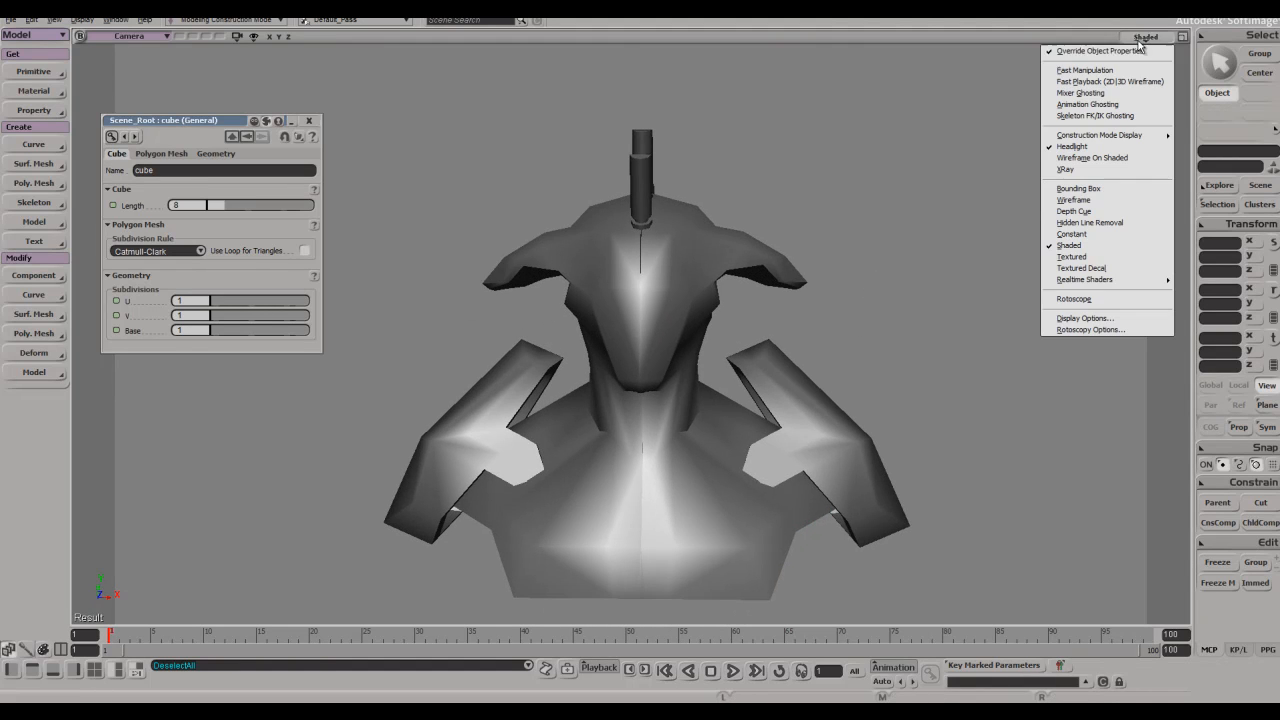
click(1090, 148)
scroll(962, 270, down, 2)
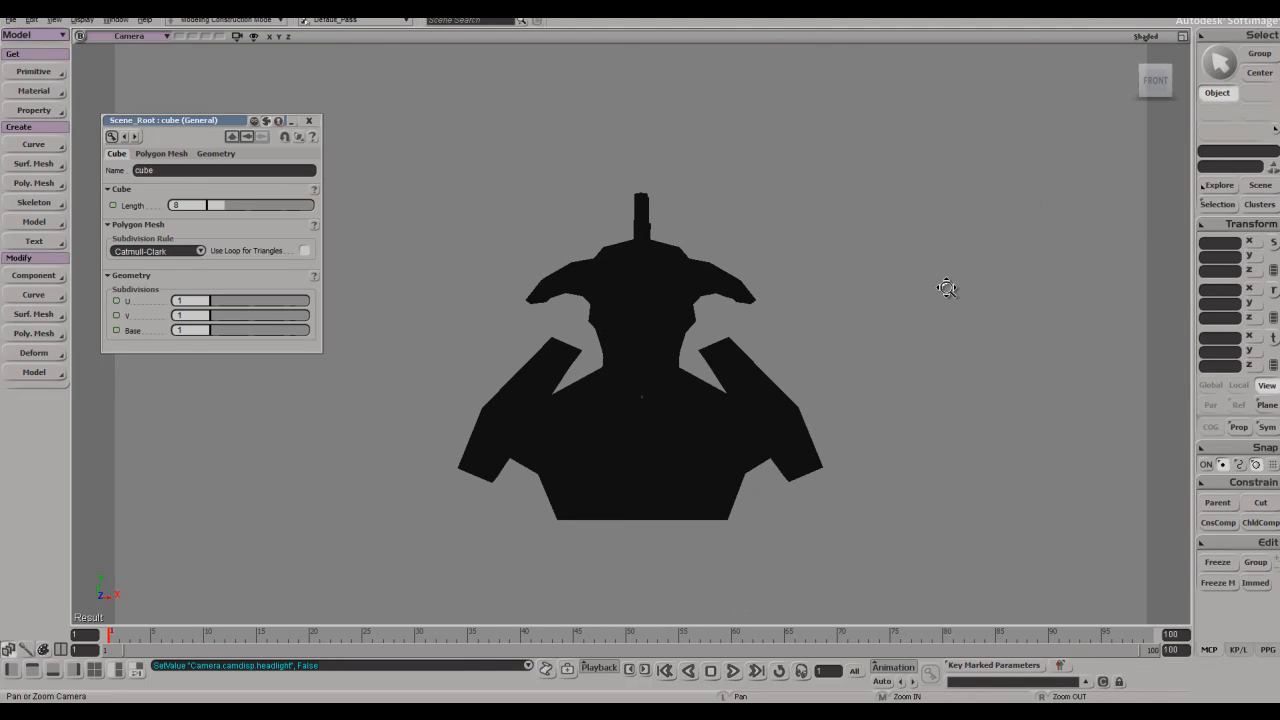
right_drag(900, 378, 911, 279)
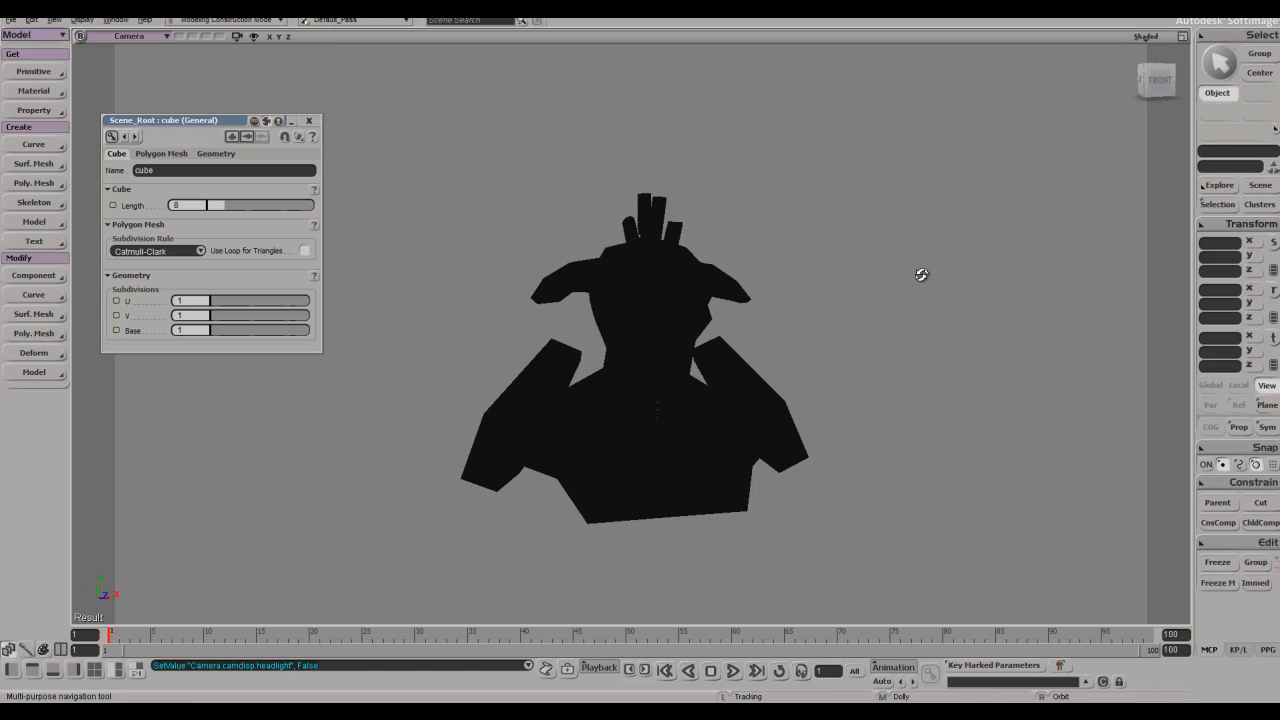
click(1140, 39)
click(1066, 149)
key(s)
right_drag(1026, 166, 751, 349)
- Select the strip of polygons along the underside rim of the head's side flare and flatten it by scaling locally in Y
scroll(751, 349, up, 5)
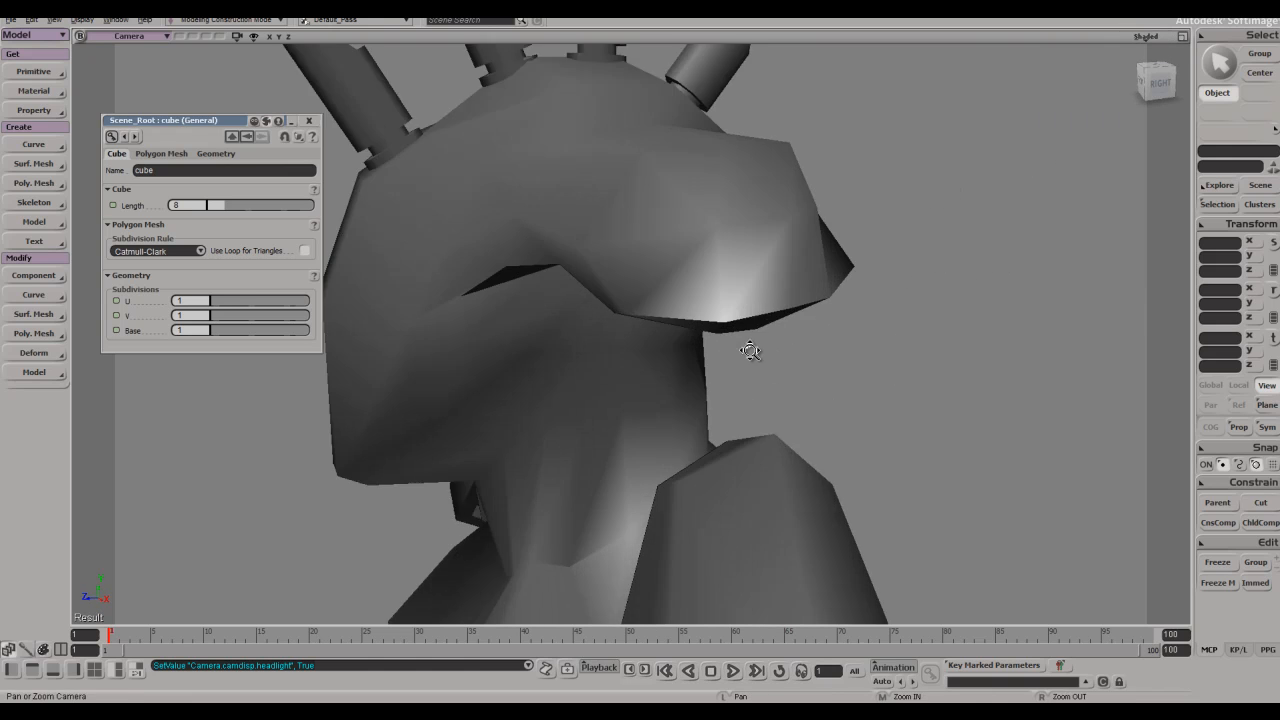
click(794, 275)
key(s)
right_drag(794, 275, 730, 243)
key(u)
key(s)
right_drag(646, 226, 603, 193)
drag(600, 191, 540, 192)
key(s)
right_drag(545, 193, 717, 330)
key(x)
drag(653, 210, 655, 211)
key(s)
right_drag(812, 295, 651, 223)
key(z)
drag(640, 222, 663, 407)
middle_click(663, 407)
key(s)
right_drag(663, 407, 634, 413)
key(x)
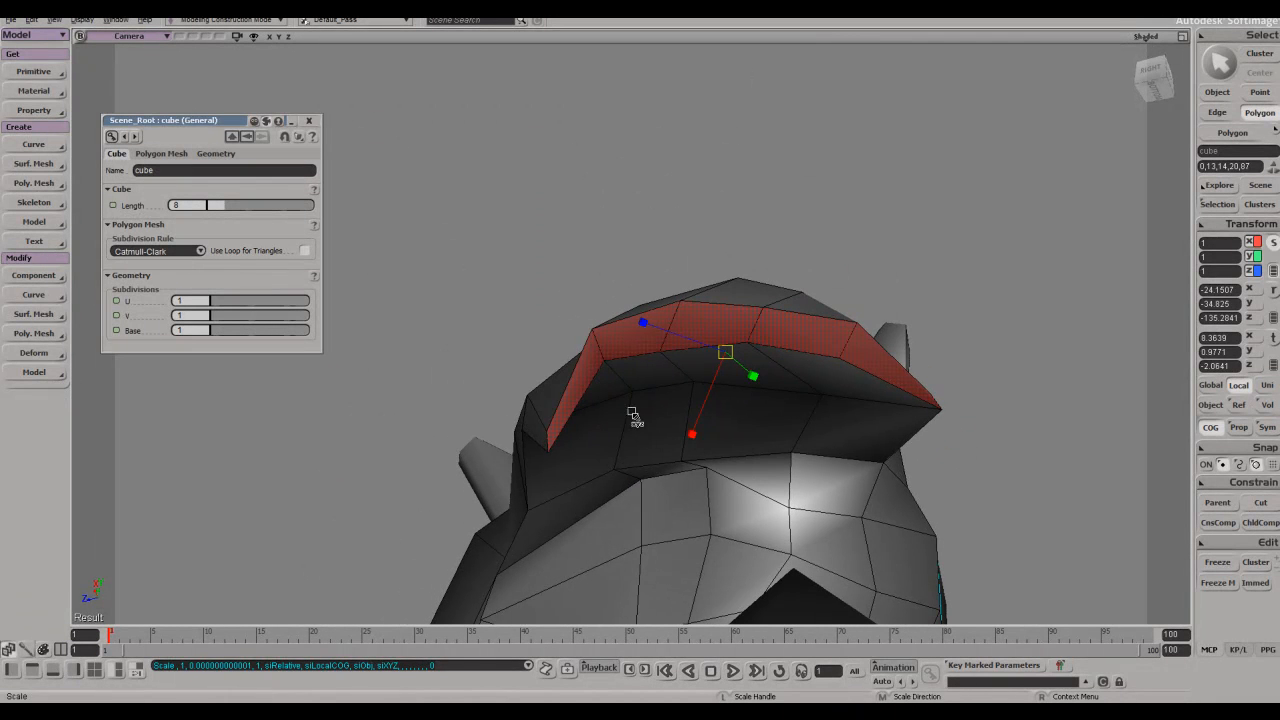
- Clear the polygon selection and tweak the corner points at the end of the flare's underside rim
key(e)
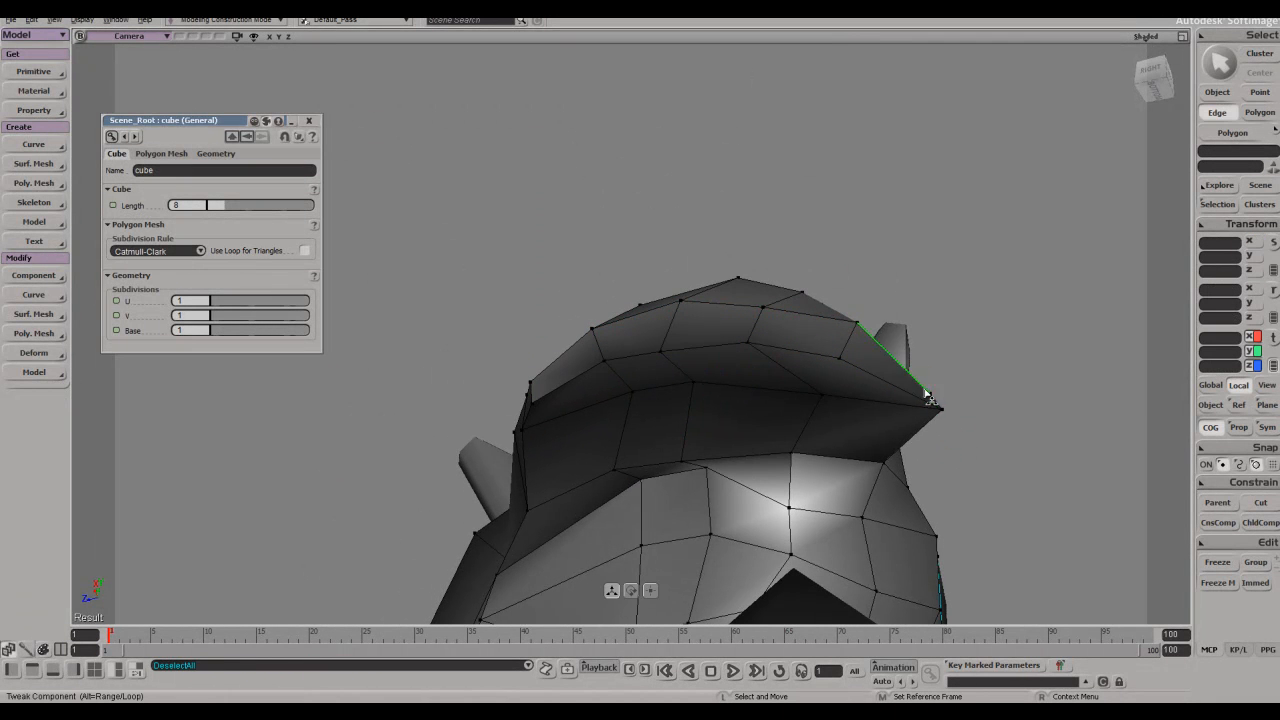
mouse_move(952, 385)
mouse_down()
mouse_move(920, 383)
mouse_move(947, 381)
mouse_up()
key(t)
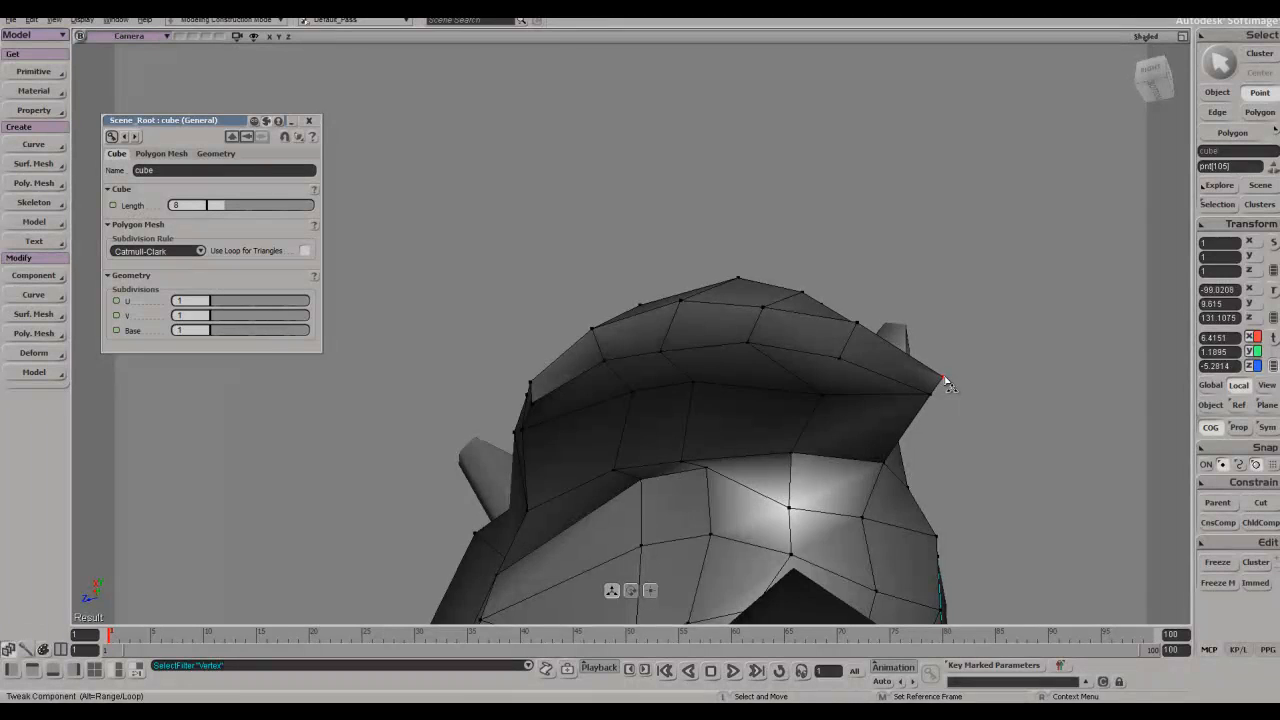
- Tweak a point on the underside of the head's side flare
key(s)
right_drag(947, 381, 887, 400)
key(m)
drag(629, 412, 634, 420)
key(s)
right_drag(480, 458, 549, 468)
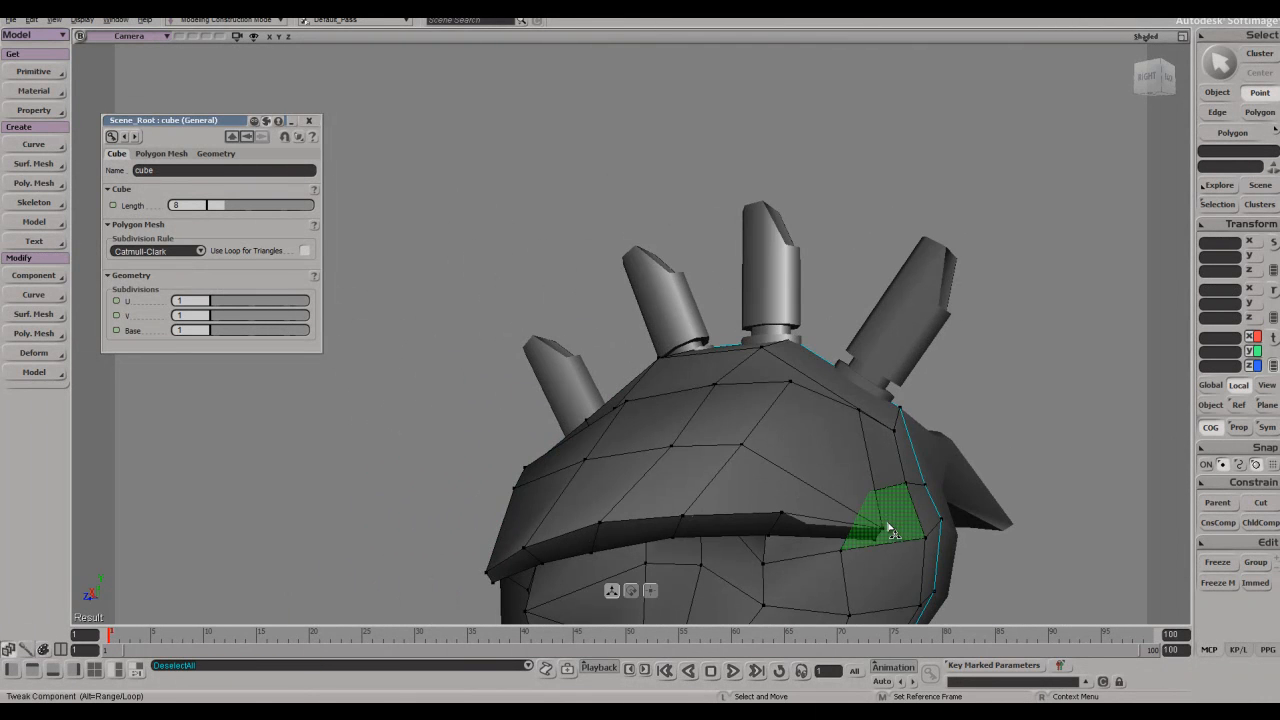
- Select the flare's underside rim polygons and scale them down to about 0.74
key(e)
click(846, 507)
key(s)
right_drag(848, 500, 809, 434)
key(t)
scroll(840, 565, down, 3)
key(space)
key(s)
key(u)
drag(606, 431, 766, 420)
key(s)
right_drag(766, 421, 792, 478)
key(x)
drag(714, 506, 699, 506)
key(s)
right_drag(699, 506, 774, 479)
key(v)
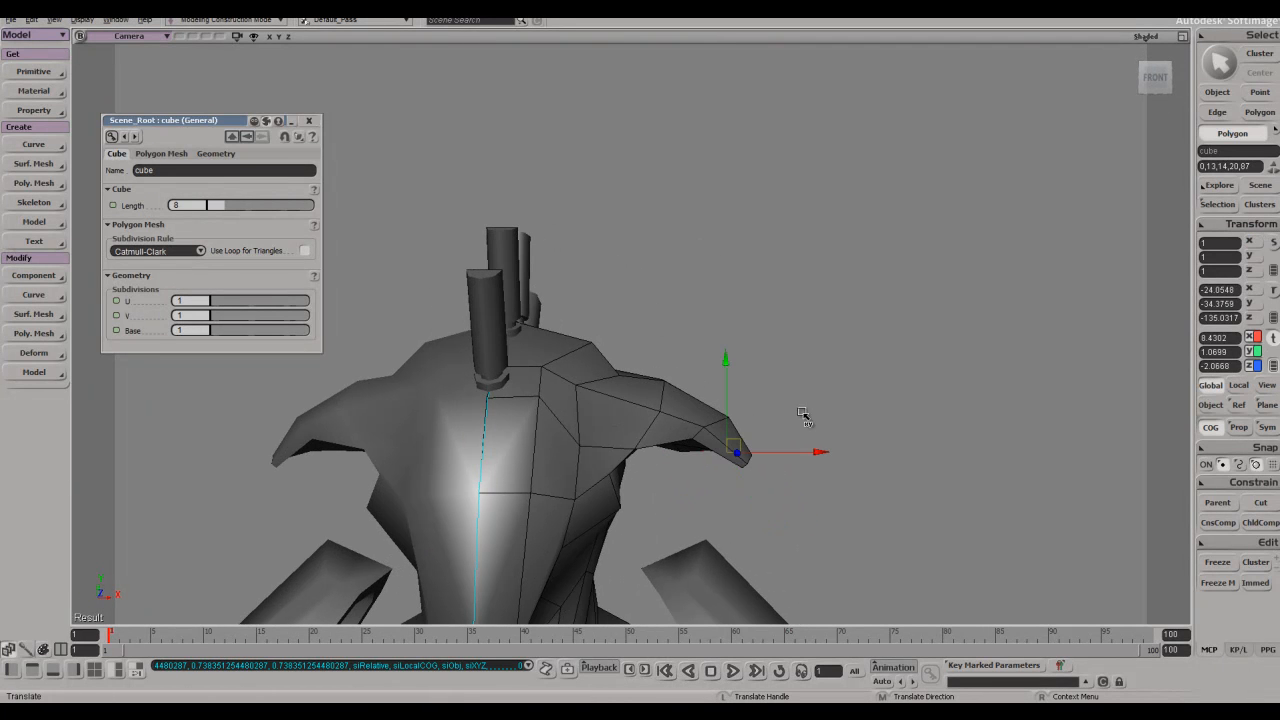
- Move points on the outer surface of the side flare inward toward the head
key(s)
right_drag(791, 393, 640, 437)
scroll(706, 438, down, 3)
key(space)
key(s)
scroll(652, 455, up, 3)
key(e)
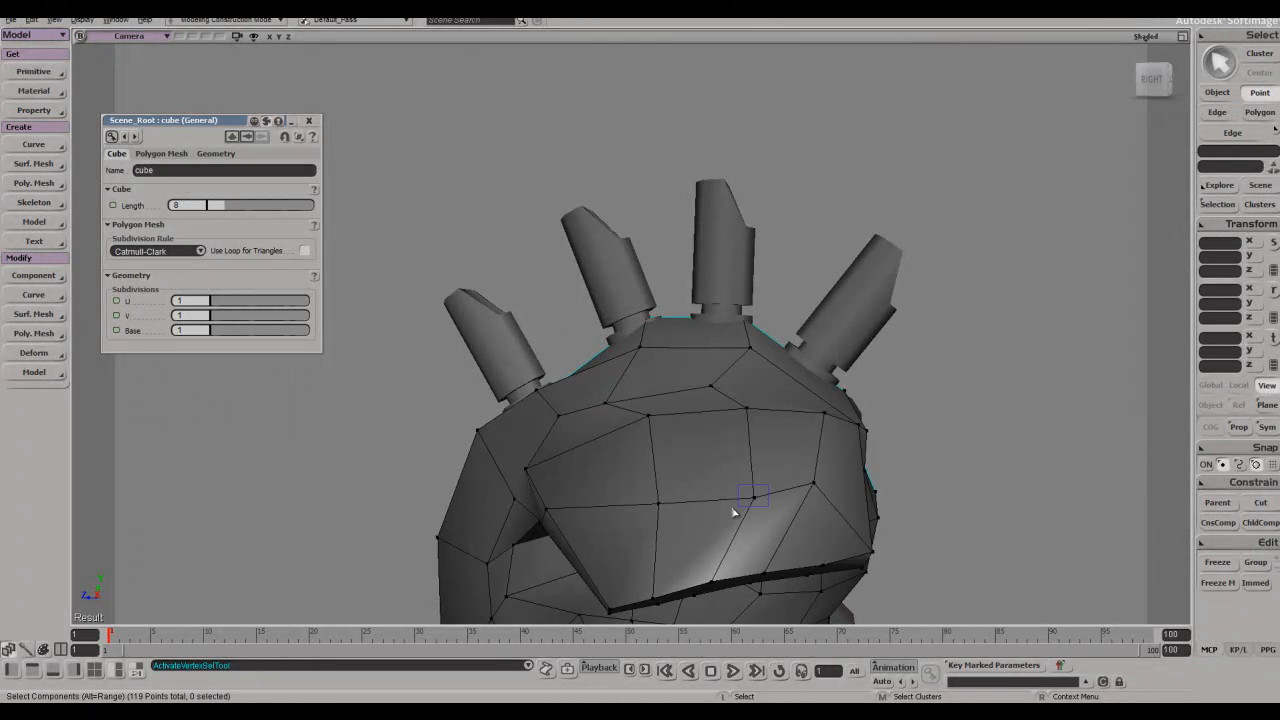
drag(734, 512, 732, 514)
key(s)
right_drag(732, 514, 829, 523)
key(v)
drag(857, 391, 805, 430)
key(t)
click(805, 489)
key(v)
key(s)
right_drag(805, 430, 740, 424)
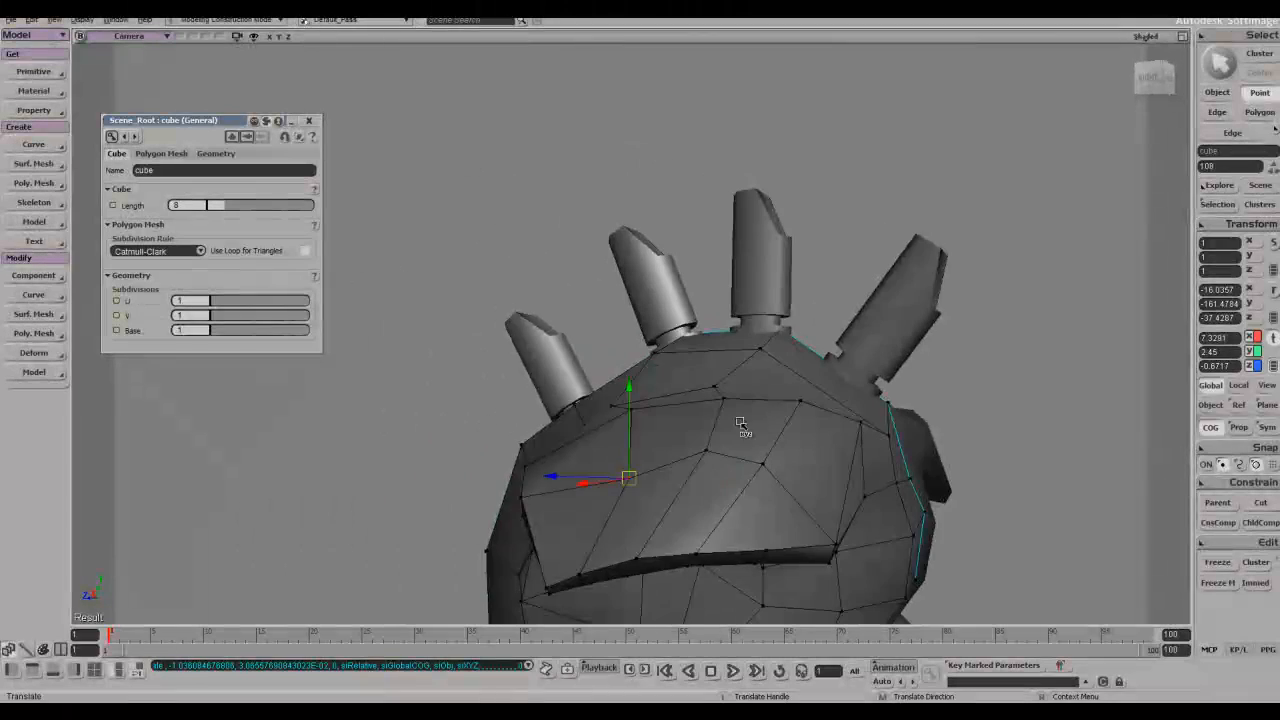
- Tweak a point on the flare's outer surface and shift the point at its rear base against the head
drag(700, 412, 702, 416)
key(s)
right_drag(817, 474, 783, 489)
key(s)
key(s)
click(782, 493)
key(s)
key(v)
drag(774, 484, 752, 468)
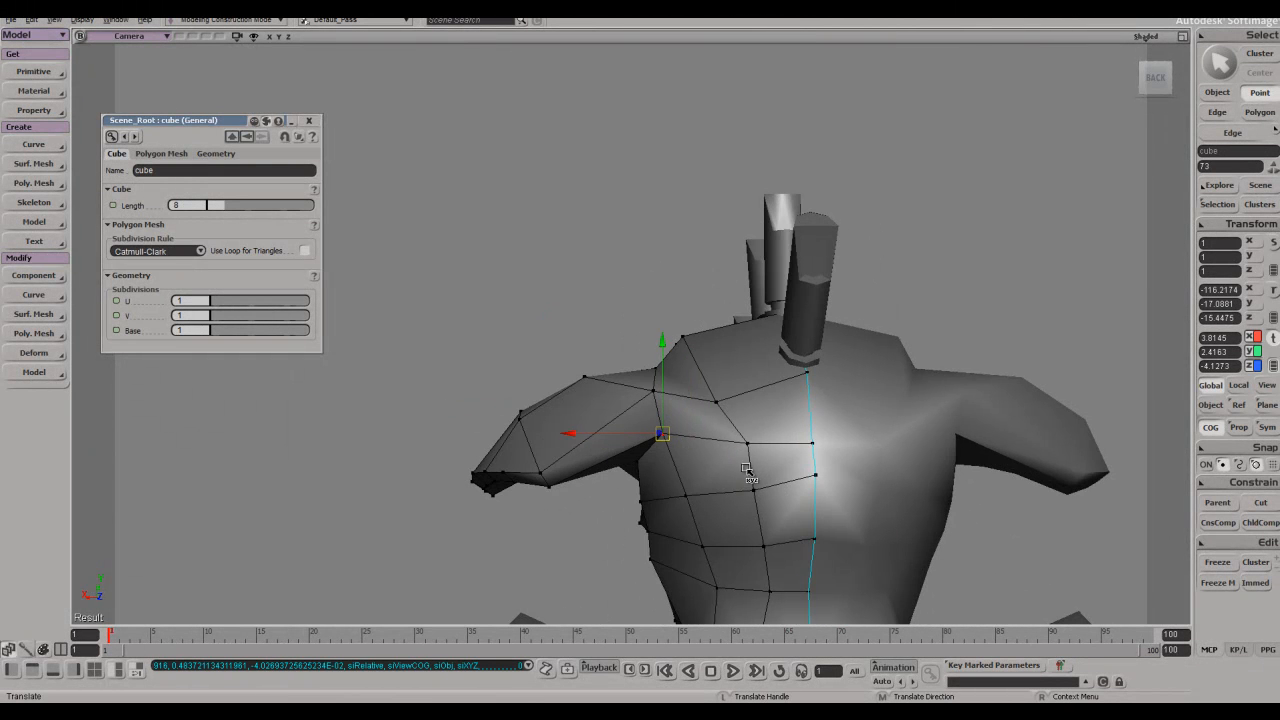
- Turn the headlight off, compare the bust's front silhouette with the concept image in Windows Photo Viewer, and turn the headlight back on
key(s)
right_drag(519, 495, 692, 500)
key(space)
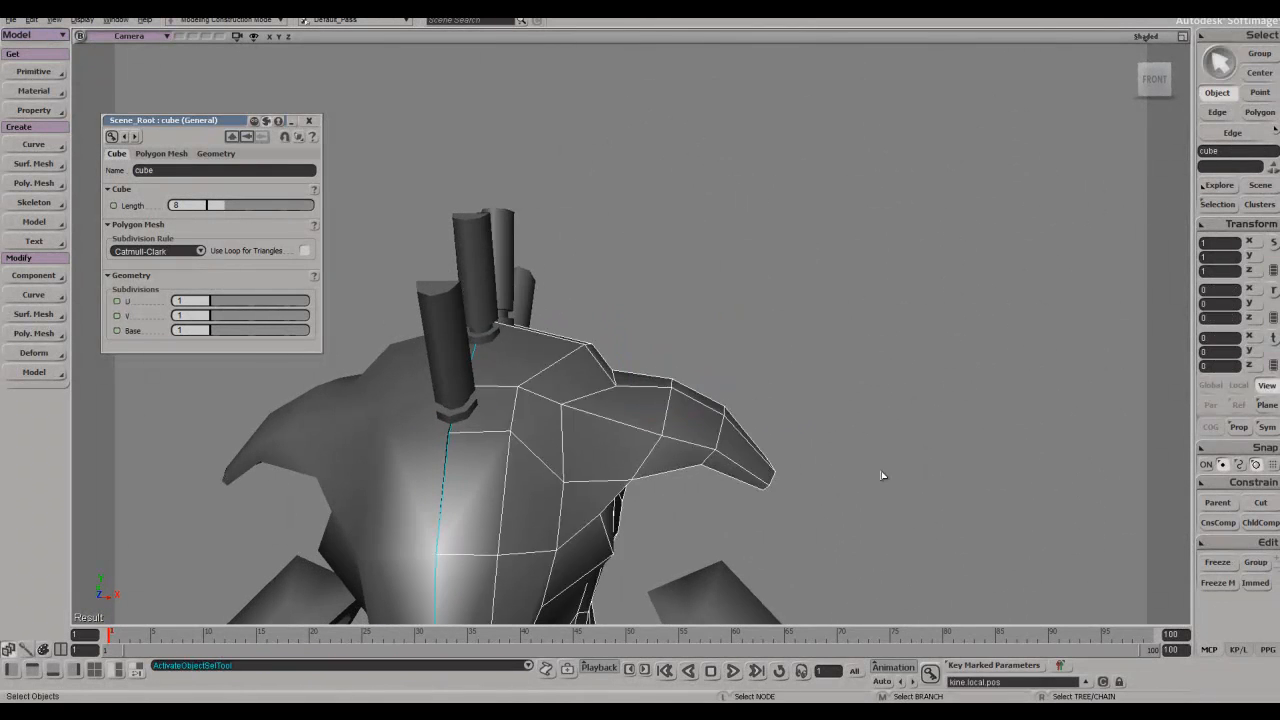
click(883, 474)
key(z)
drag(710, 530, 815, 448)
right_click(815, 448)
key(s)
right_drag(815, 448, 827, 411)
scroll(815, 426, down, 3)
key(s)
key(v)
click(1146, 37)
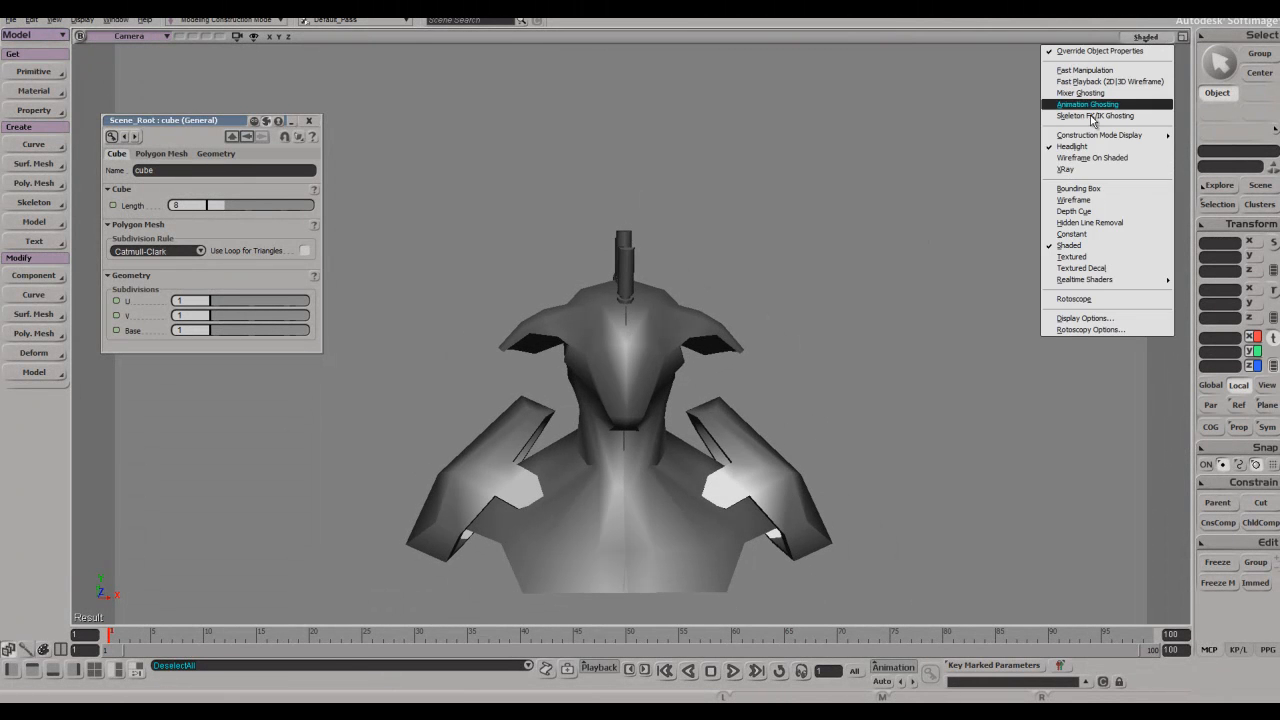
click(1072, 148)
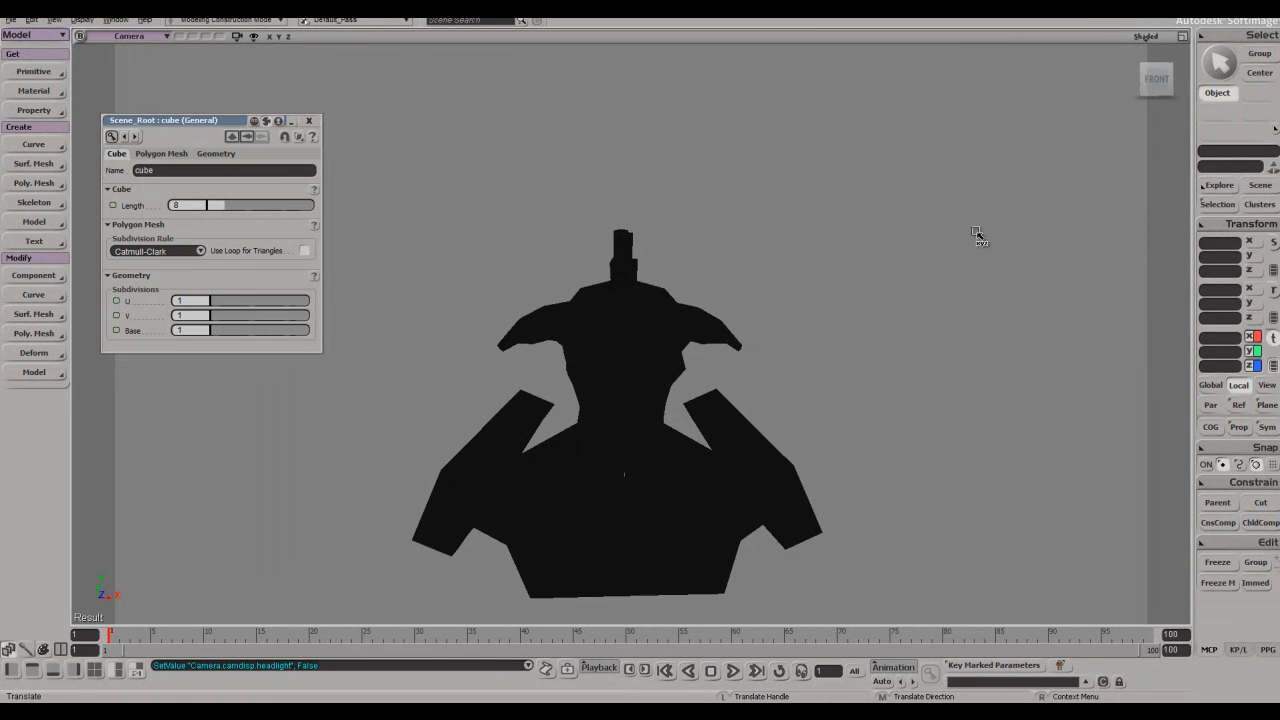
key(alt+Tab)
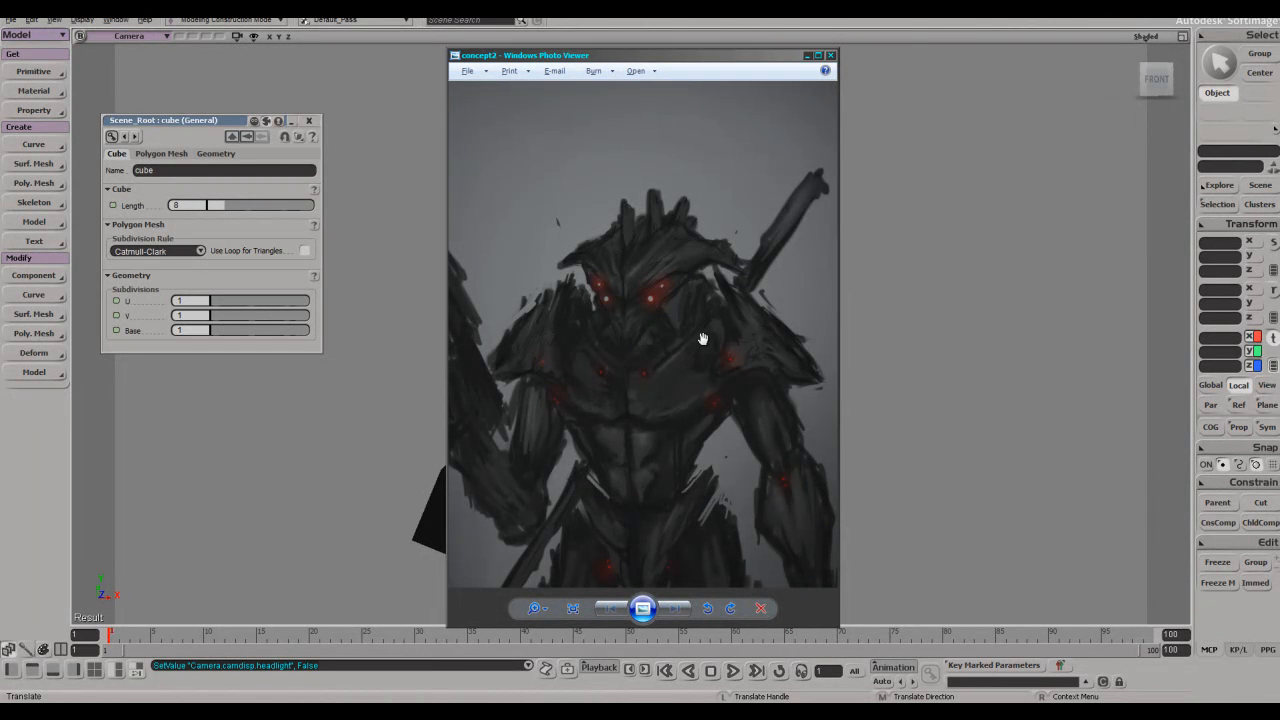
key(alt+Tab)
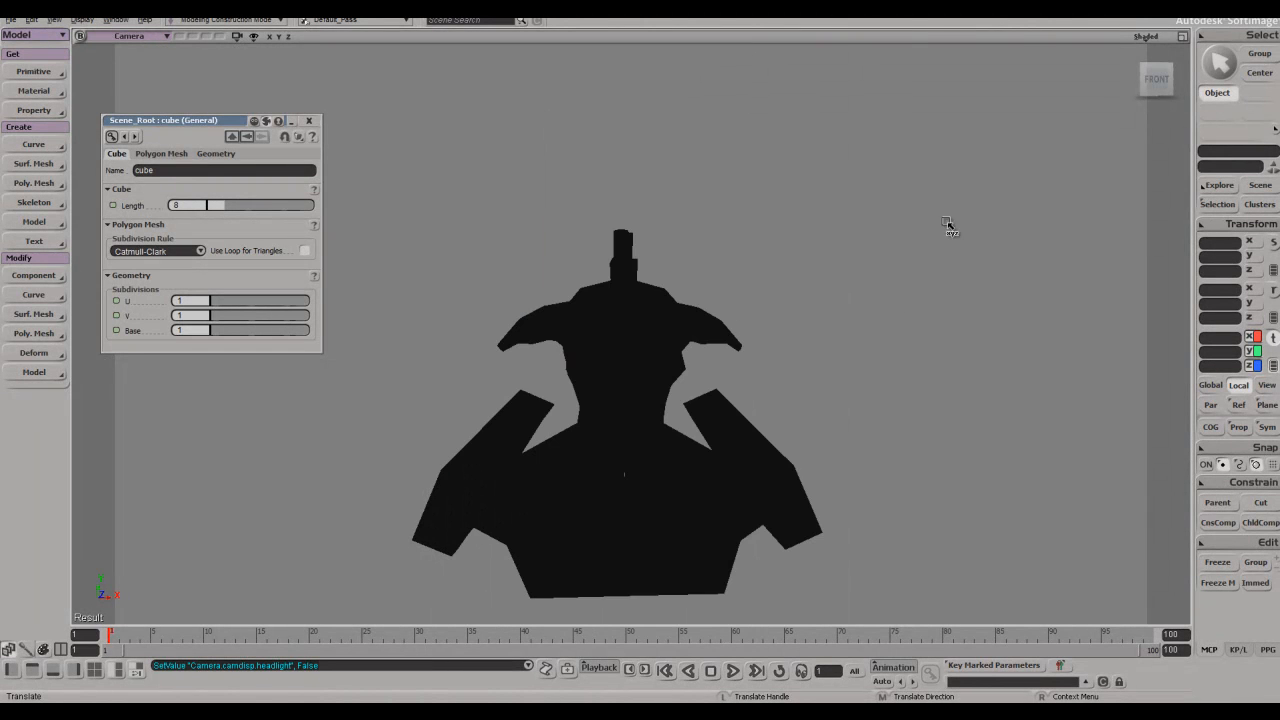
click(1148, 38)
click(1083, 149)
- Select the two rim polygons at the flare's outer end and move them up along their local Y axis
key(s)
scroll(790, 303, up, 3)
mouse_move(796, 300)
right_down()
mouse_move(769, 309)
mouse_move(714, 385)
mouse_move(706, 350)
right_up()
key(space)
click(714, 385)
key(s)
key(u)
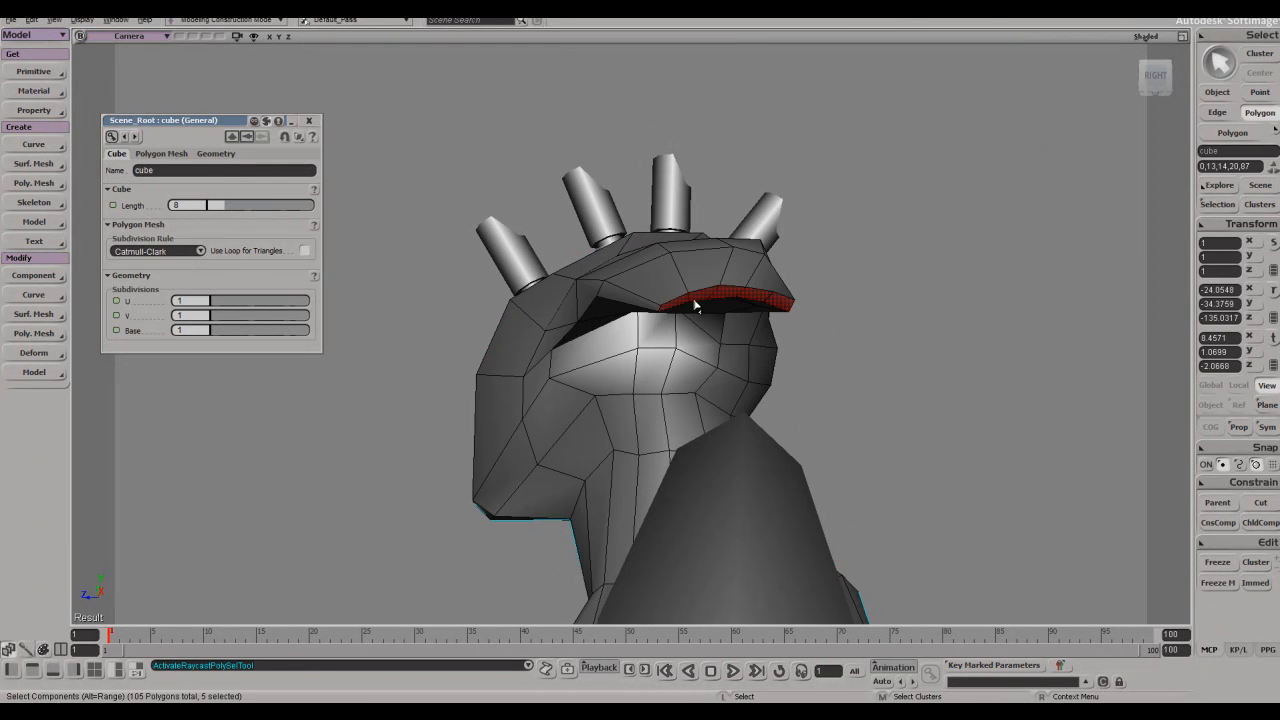
drag(692, 301, 683, 303)
key(s)
right_drag(683, 303, 850, 472)
key(v)
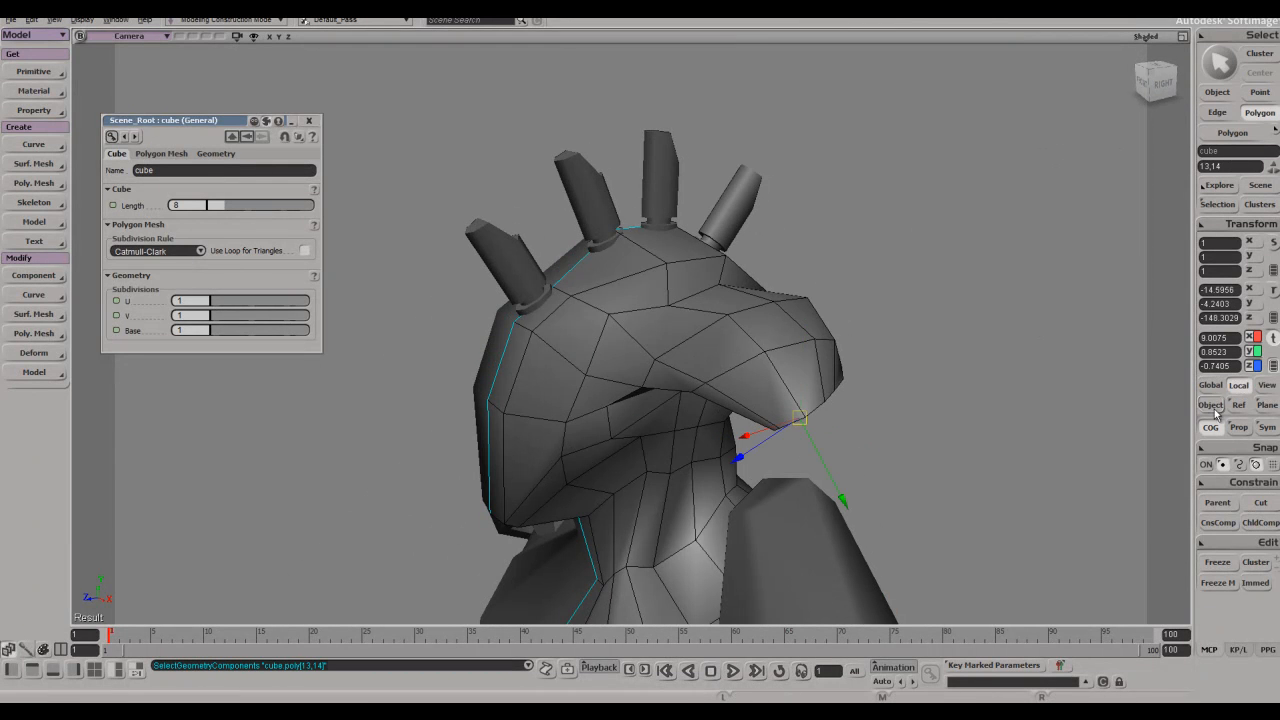
drag(846, 507, 806, 456)
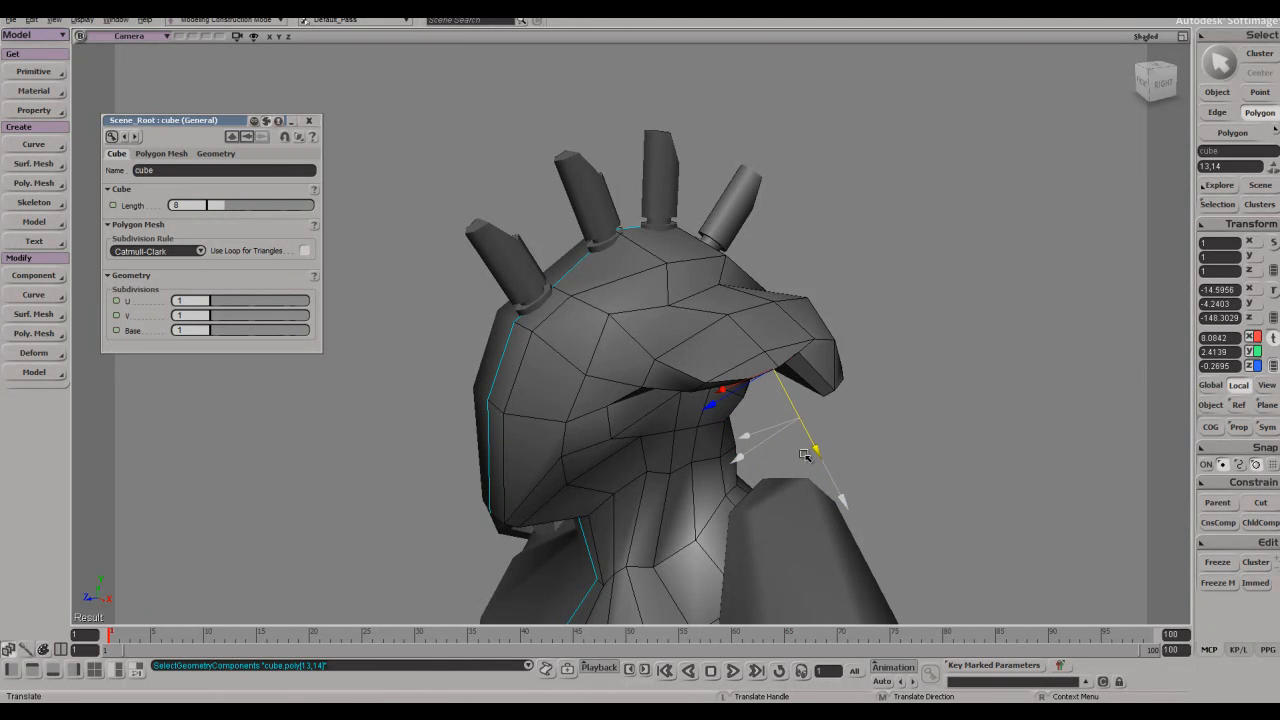
- Clear the selection and examine the reshaped side flare from several angles
key(s)
right_drag(802, 466, 606, 416)
key(s)
key(space)
click(917, 338)
key(s)
right_drag(917, 338, 829, 289)
scroll(820, 294, up, 3)
- Select the loop of polygons around the flare's underside and grow the selection to cover the whole flare
key(space)
click(726, 320)
key(s)
right_drag(726, 320, 753, 299)
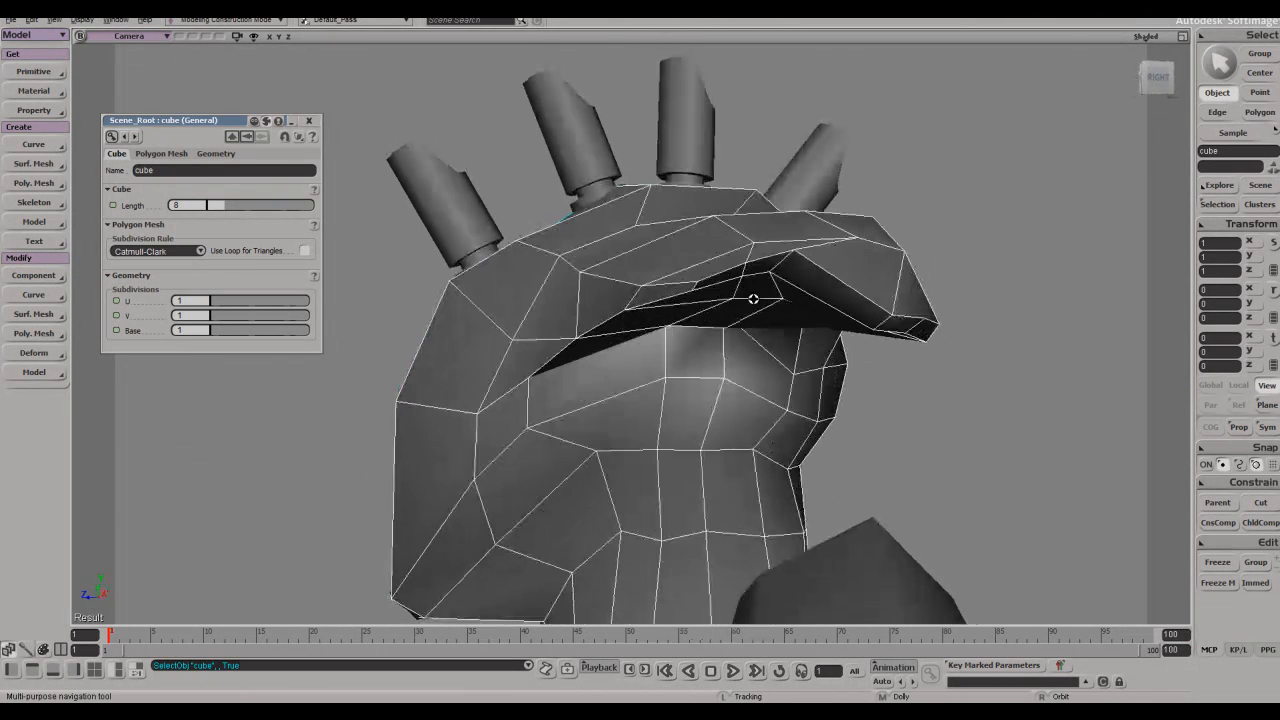
key(u)
click(725, 287)
alt+click(922, 334)
key(s)
right_drag(922, 334, 1000, 379)
key(plus)
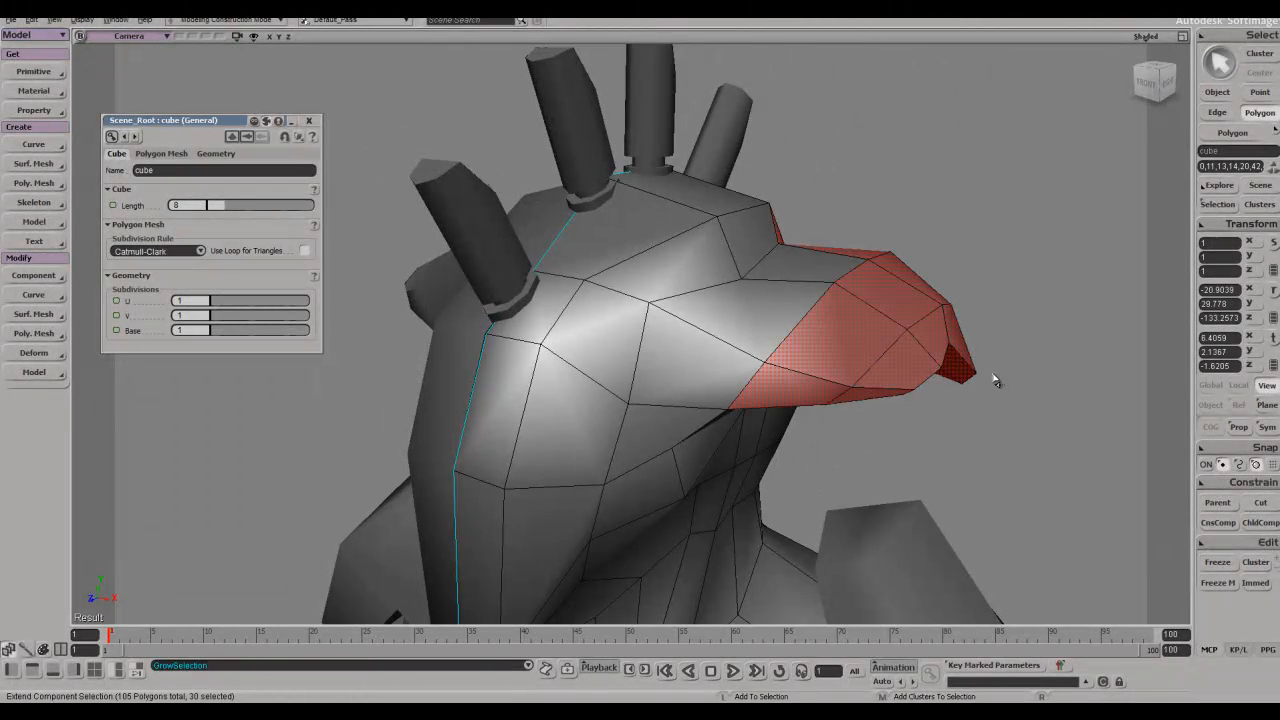
- Adjust the polygon selection around the flare's base and delete the side flare, including the leftover polygons
key(s)
right_drag(883, 240, 722, 213)
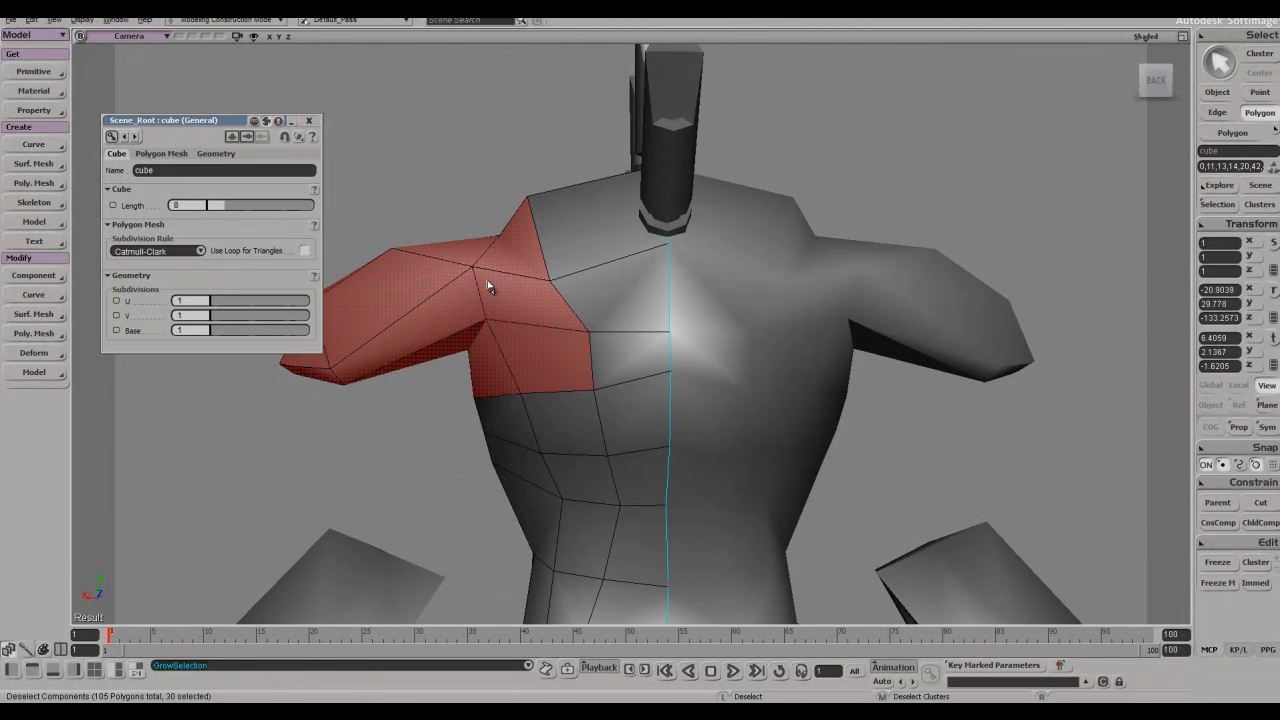
ctrl+shift+click(499, 382)
key(s)
right_drag(502, 380, 655, 438)
shift+click(704, 394)
shift+click(702, 398)
key(s)
right_drag(702, 398, 688, 237)
key(s)
shift+click(684, 236)
shift+click(597, 250)
key(s)
right_drag(597, 250, 785, 398)
key(Delete)
click(706, 384)
shift+click(573, 384)
key(Delete)
- Create two polygons bridging the upper and lower borders of the hole, one at its rear and one at its front
key(space)
key(e)
key(v)
click(766, 403)
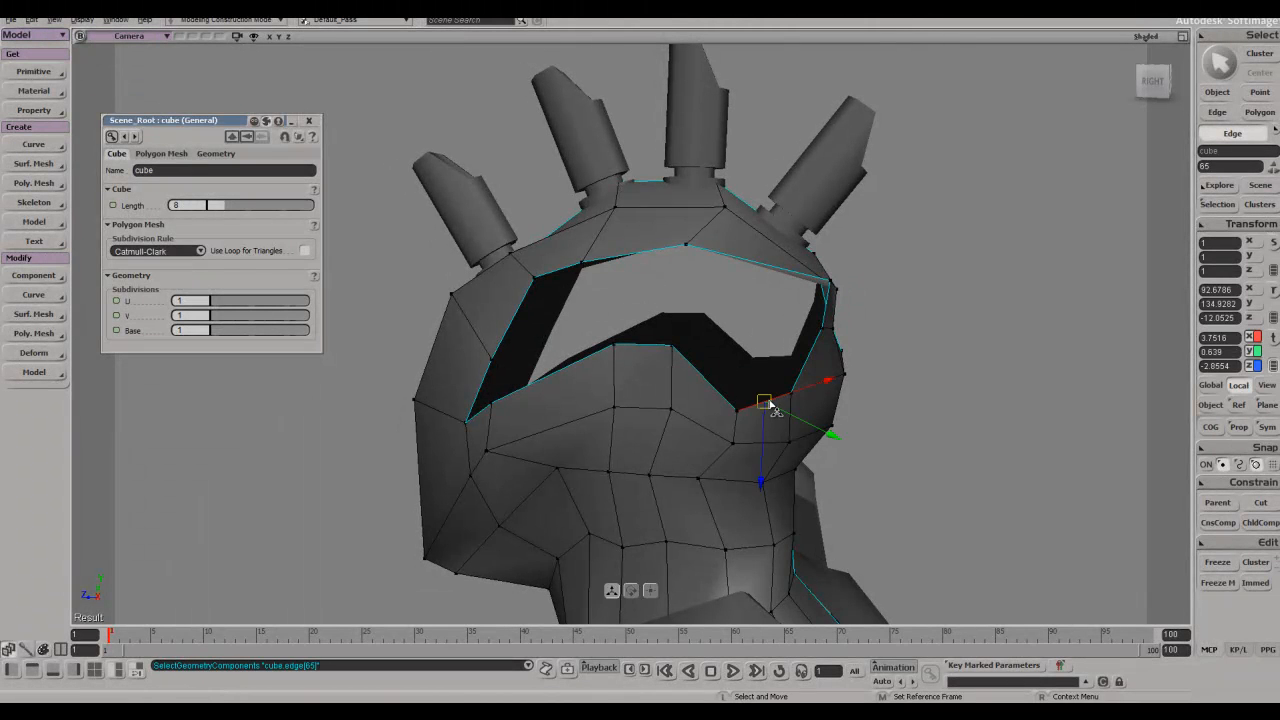
key(space)
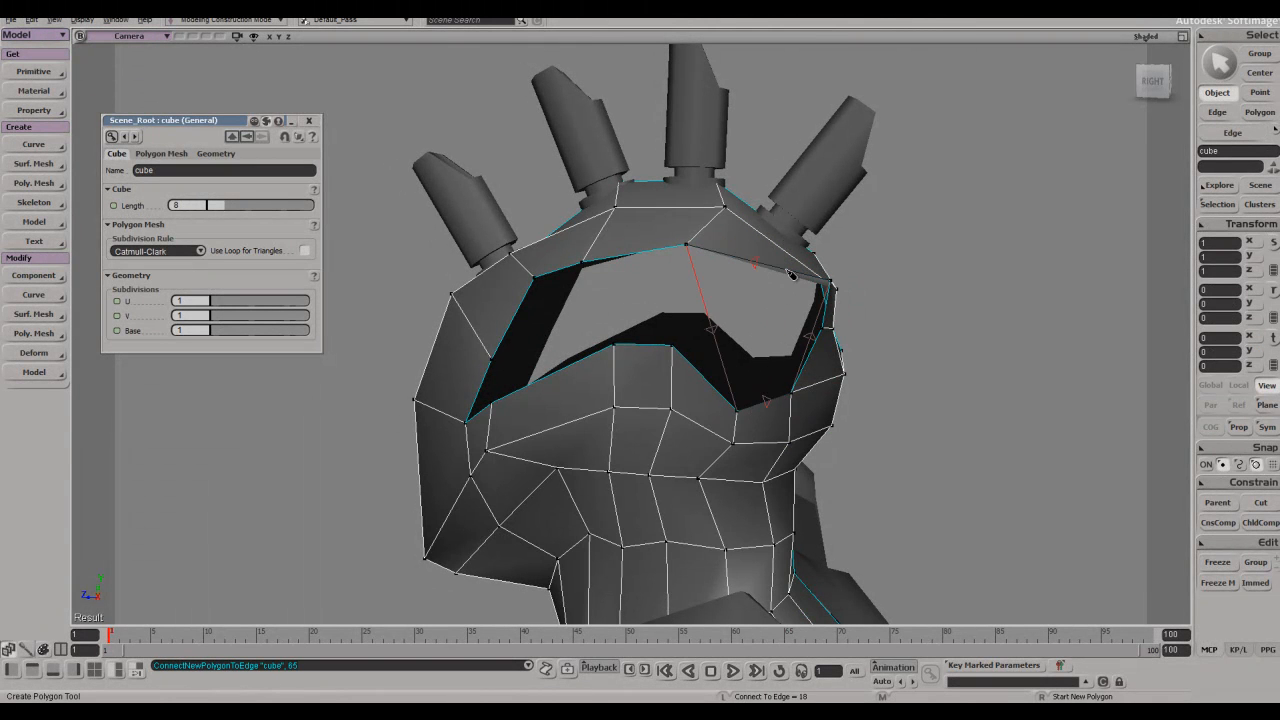
click(790, 278)
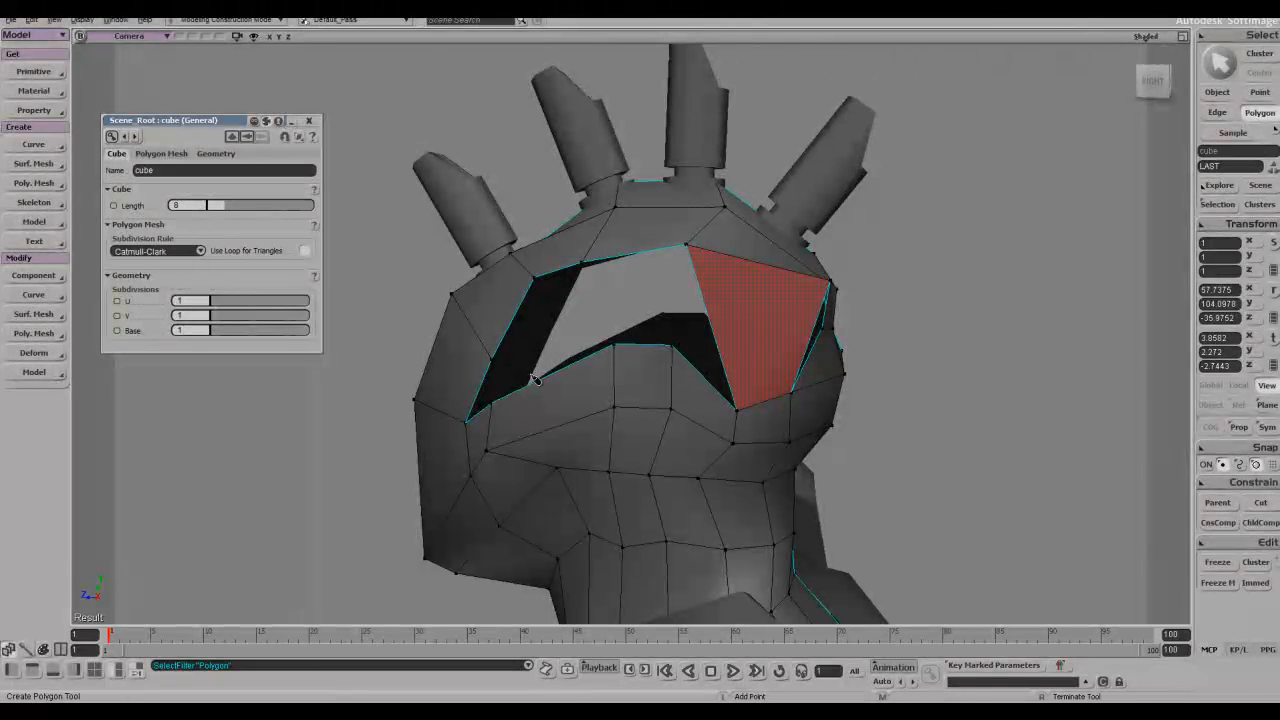
click(567, 272)
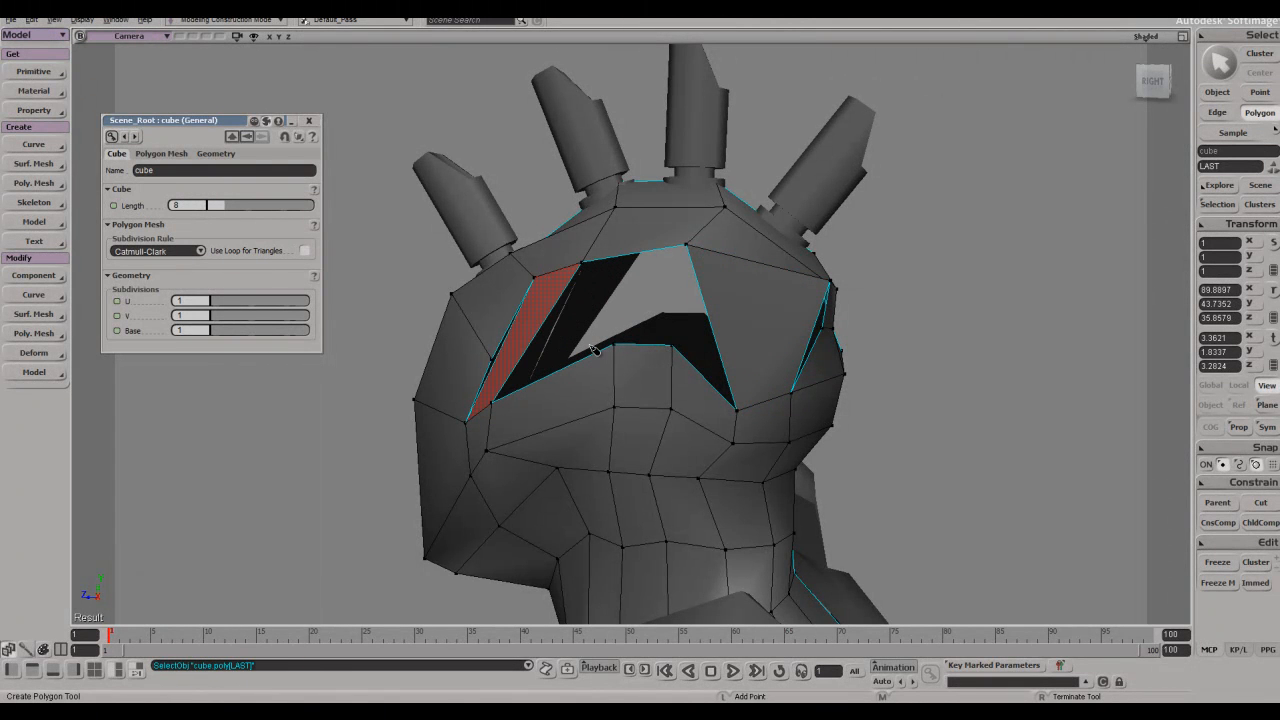
- Split the crown strip above the hole with a connected edge subdivision
key(e)
click(655, 230)
key(period)
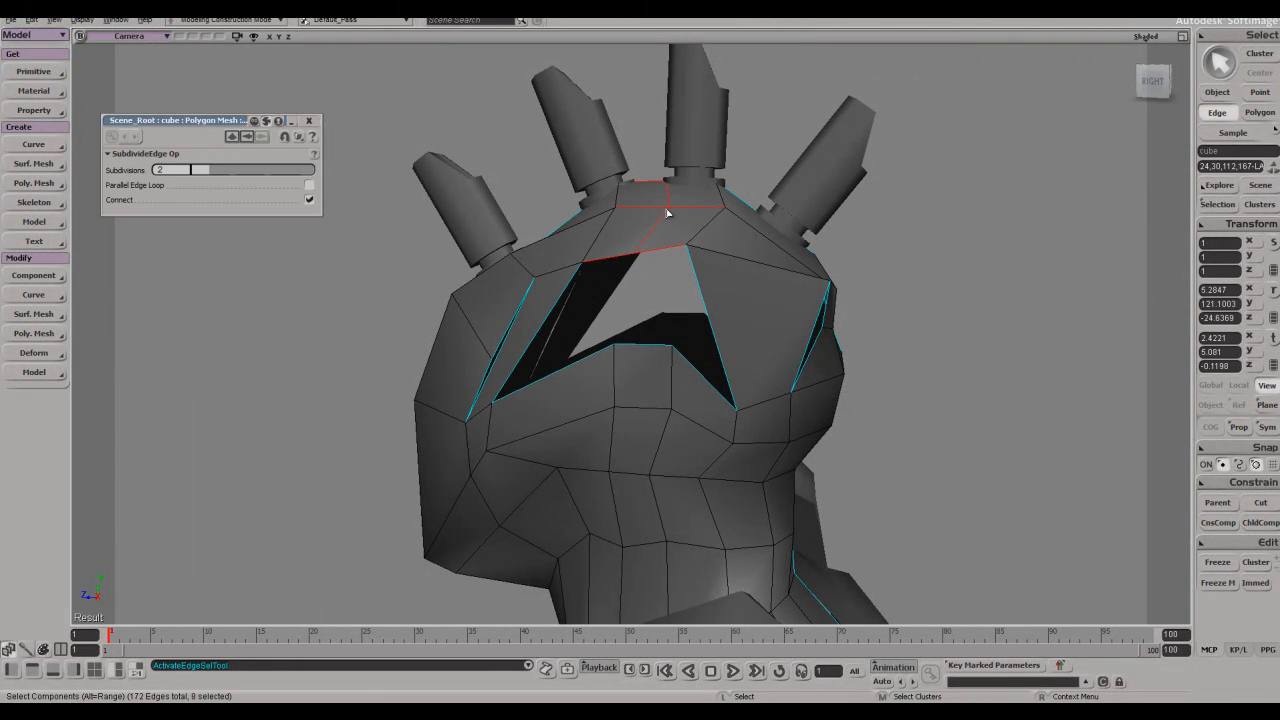
- Select the two new crown edges leading down to the hole and raise them slightly to round the head
click(671, 192)
shift+click(668, 214)
key(s)
mouse_move(670, 194)
right_down()
mouse_move(682, 208)
mouse_move(661, 173)
right_up()
key(v)
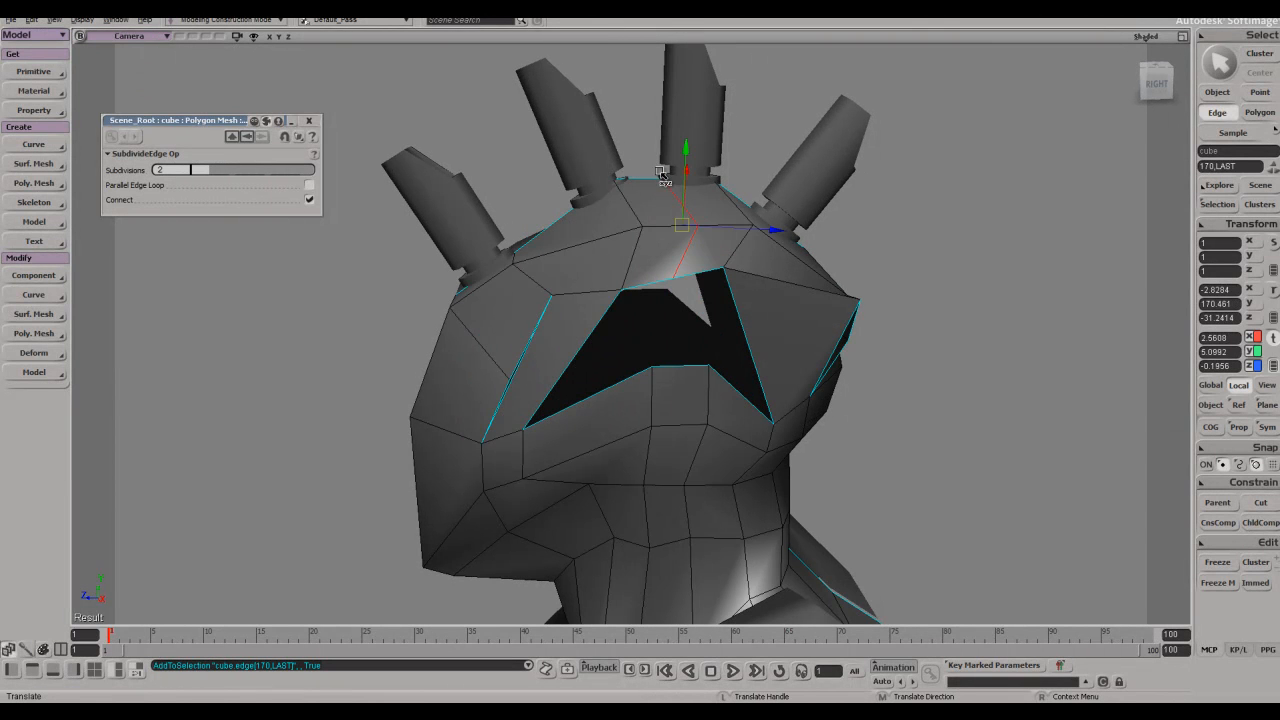
drag(688, 143, 688, 126)
- Fill the remaining hole in the side of the head with three new polygons
key(space)
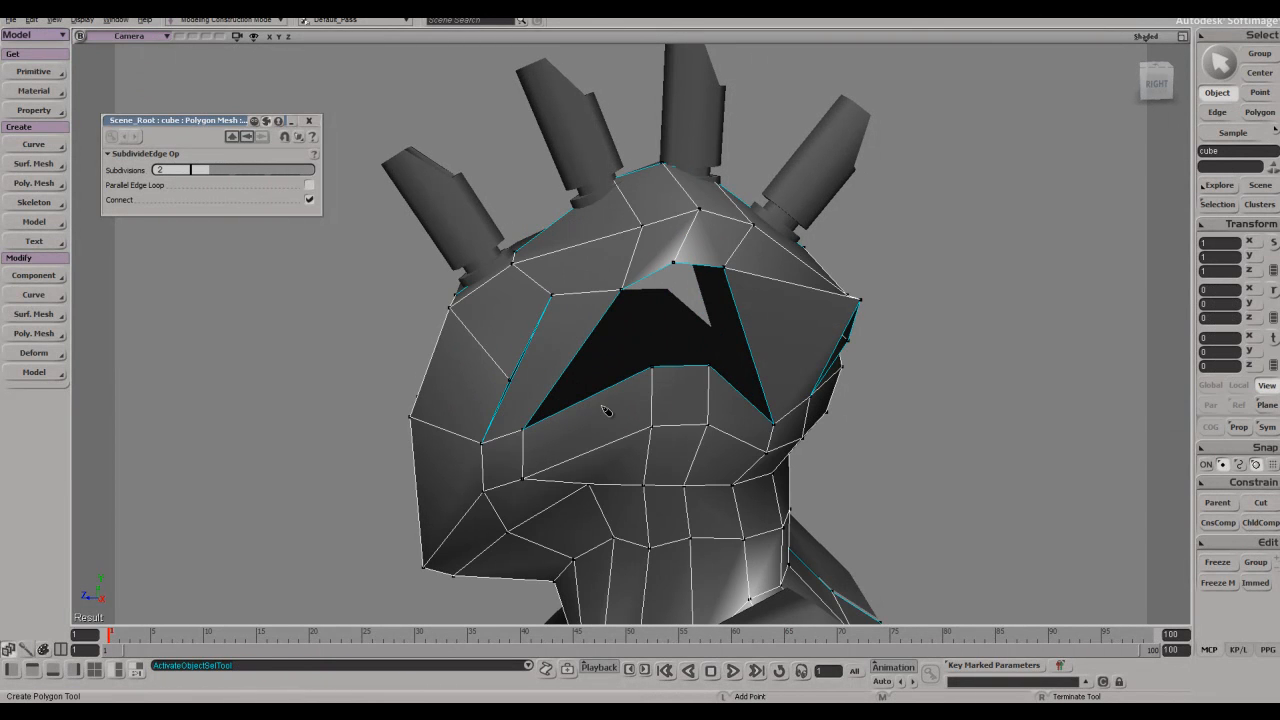
click(650, 279)
right_click(653, 281)
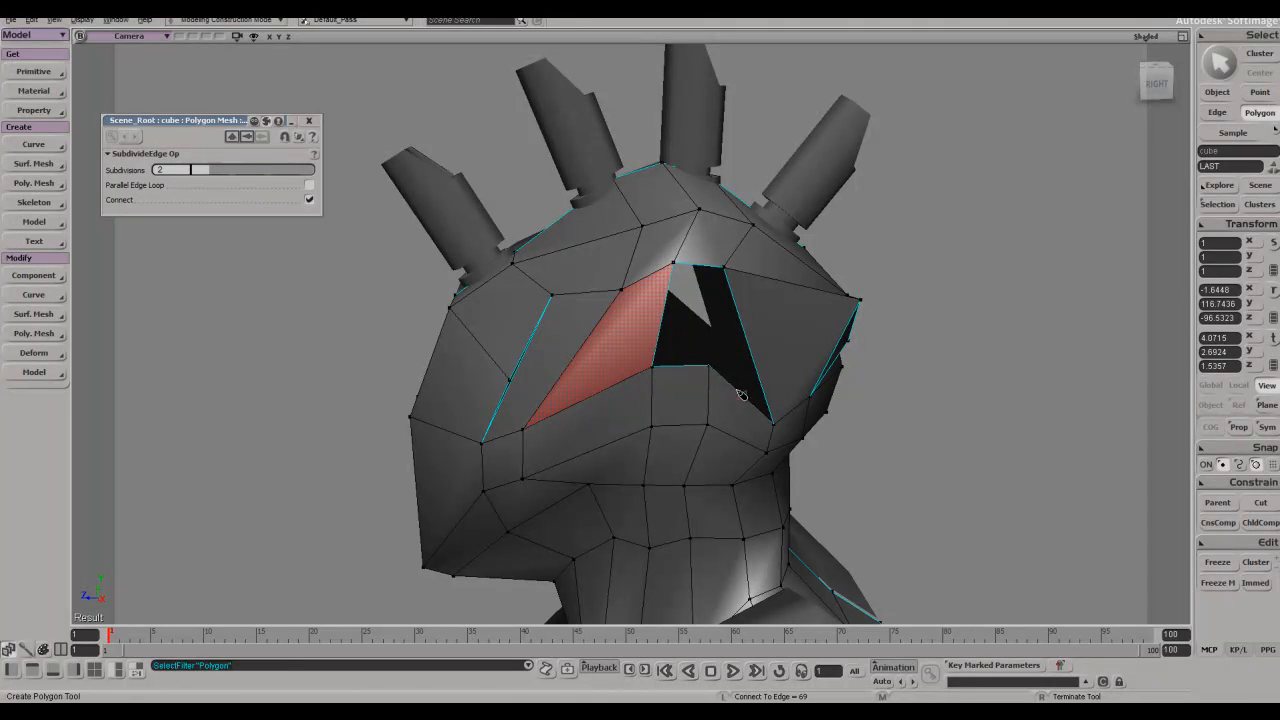
click(716, 270)
right_click(704, 294)
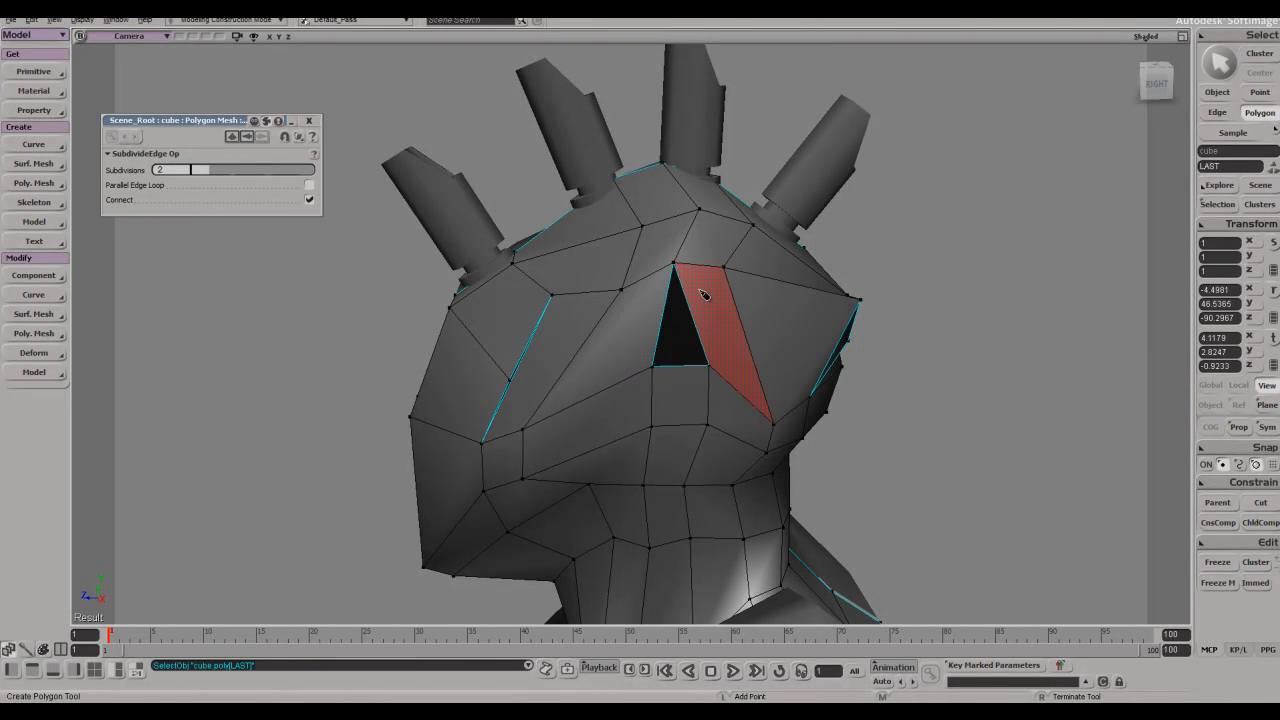
click(679, 371)
right_click(684, 368)
- Try to bevel the two raised crown edges with a distance of 0.5
key(s)
right_drag(570, 330, 686, 355)
key(e)
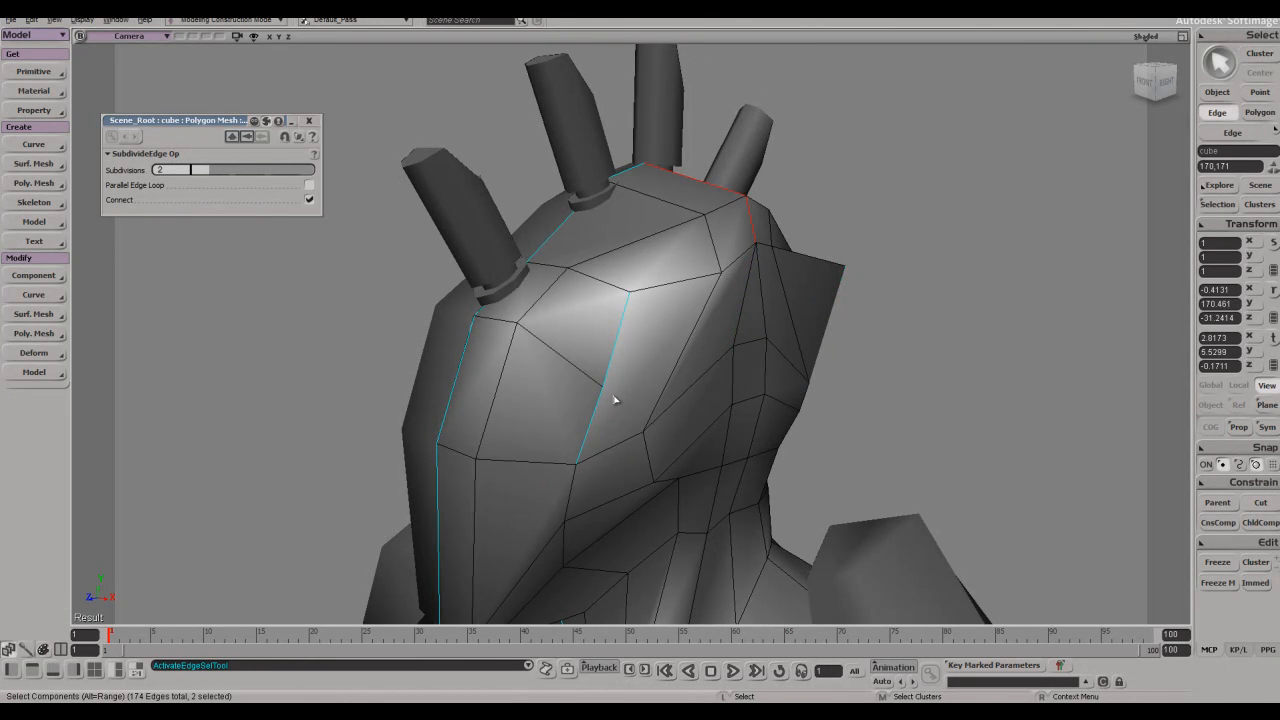
right_drag(757, 320, 699, 332)
key(s)
right_drag(700, 382, 700, 392)
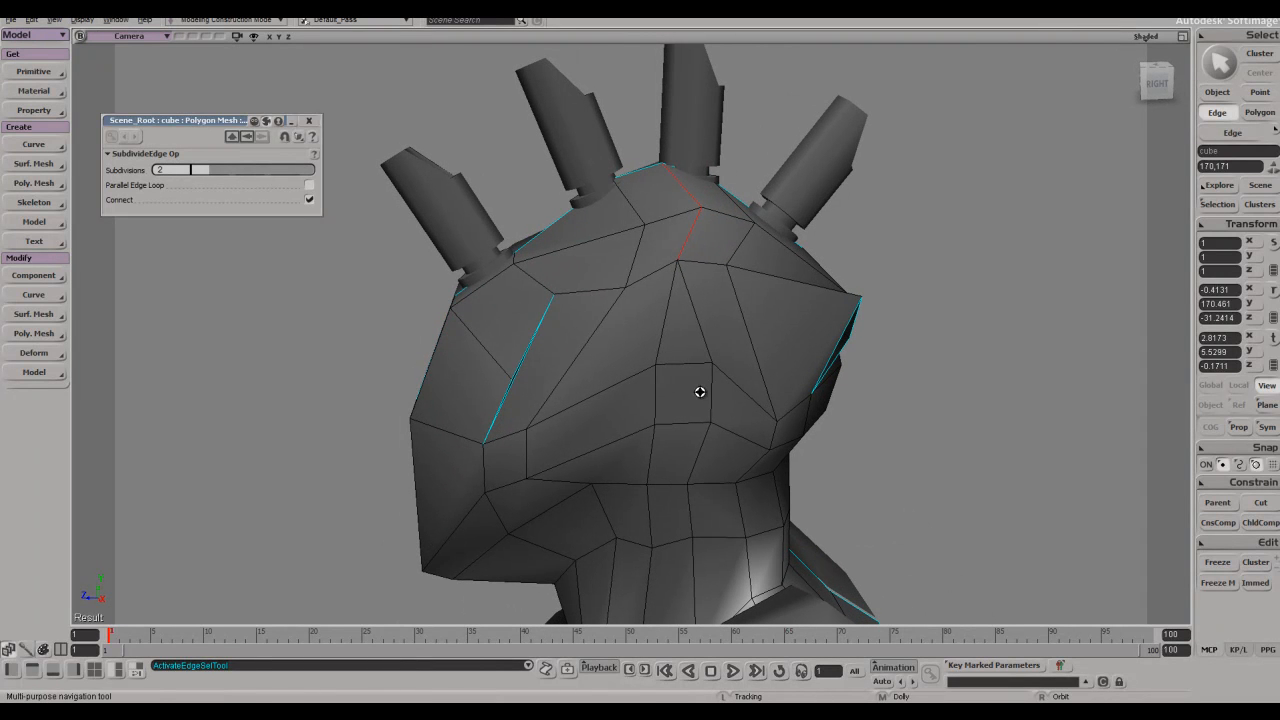
key(ctrl+b)
scroll(694, 246, up, 3)
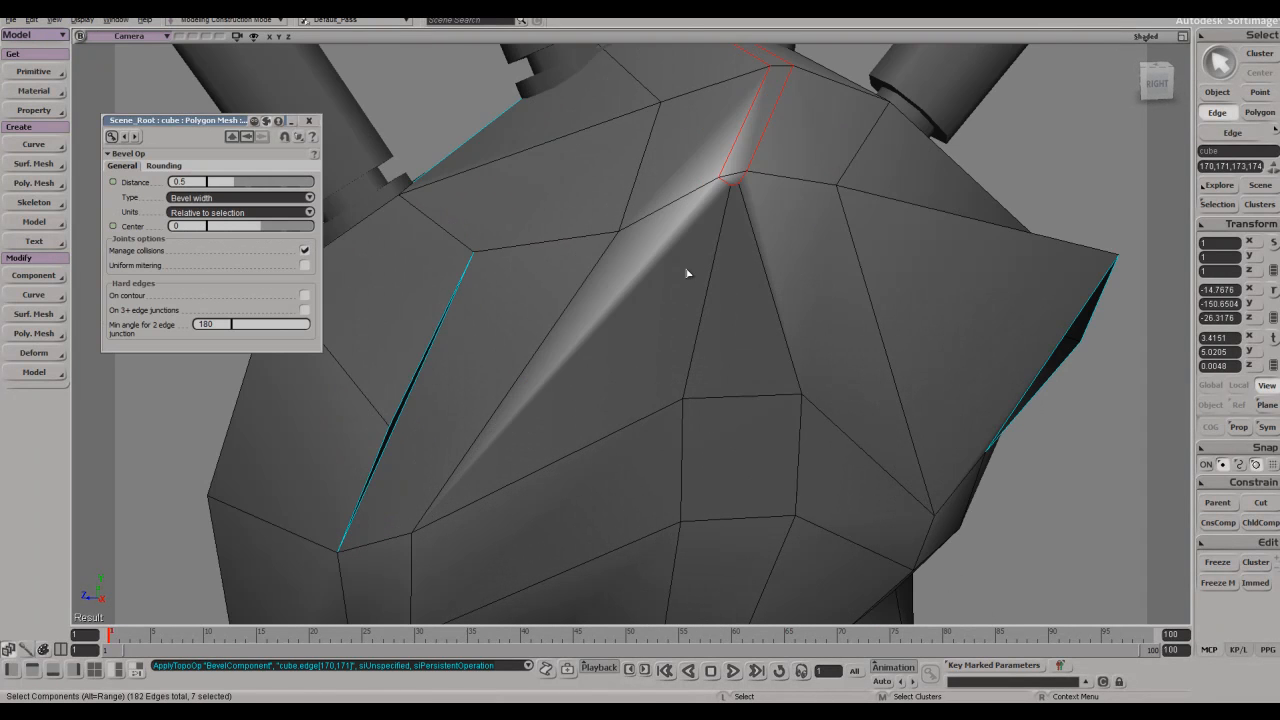
key(ctrl+z)
- Add edges beside the raised crown edges, running down across the filled area to the head's side polygons
key(z)
drag(722, 196, 689, 284)
key(space)
key(backslash)
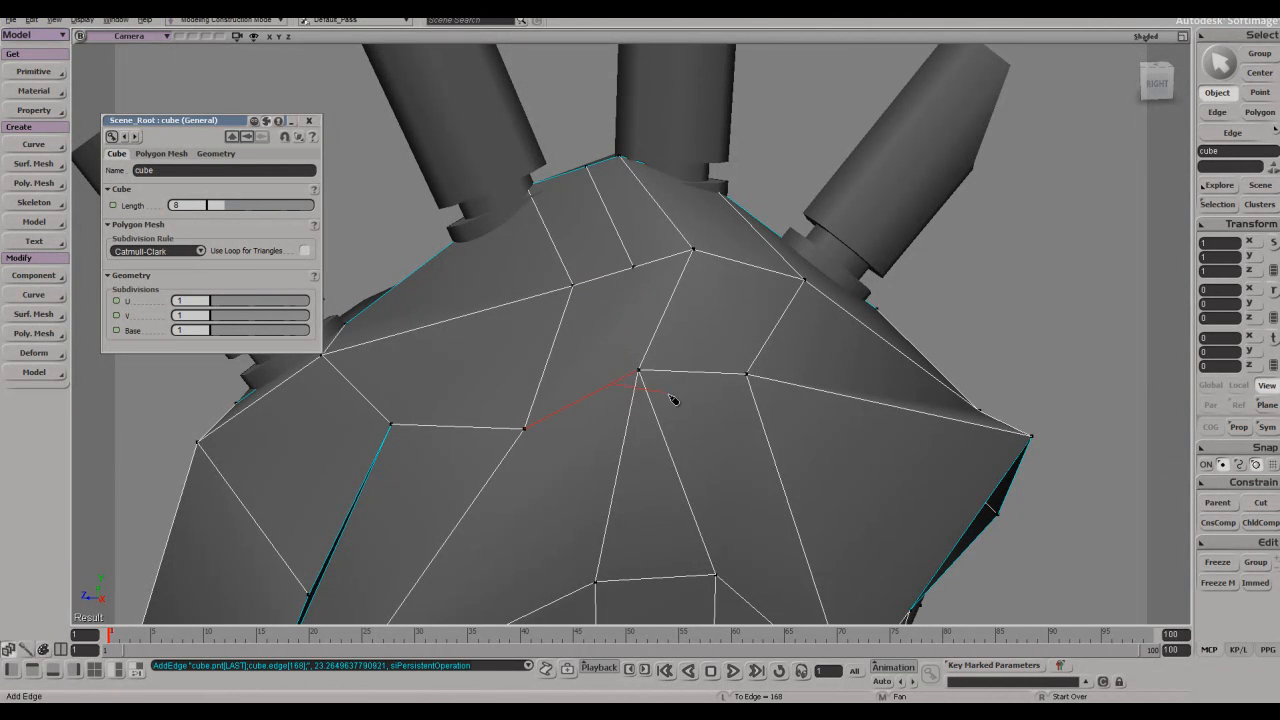
key(space)
key(ctrl+z)
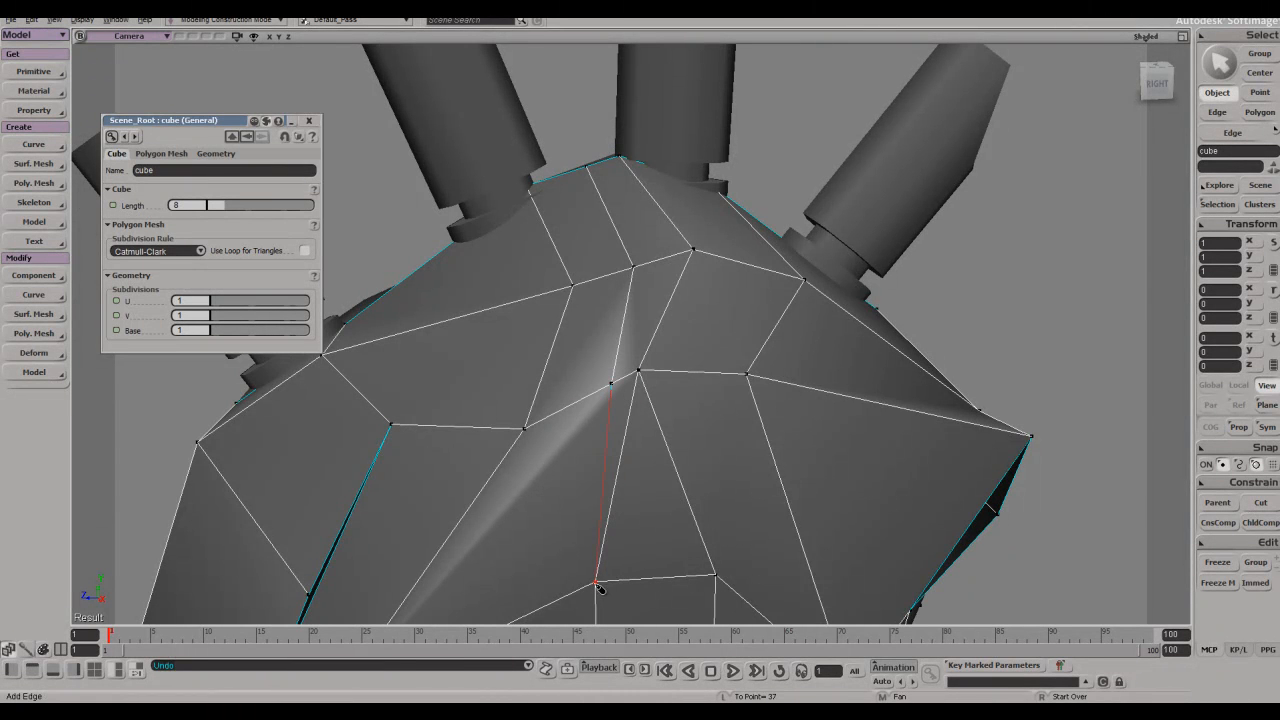
- Dissolve the old slanted edge beside the newly added one on the side of the head
key(e)
click(629, 456)
key(Delete)
scroll(657, 440, down, 4)
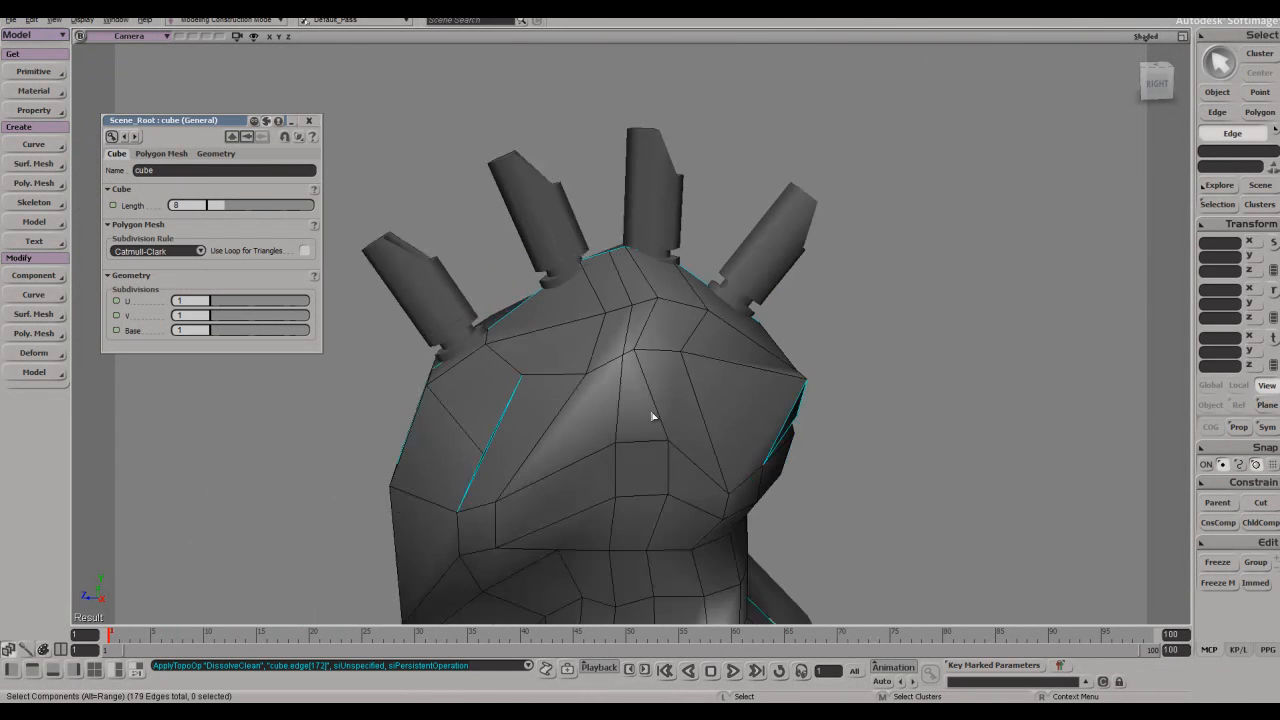
key(s)
right_drag(650, 412, 655, 383)
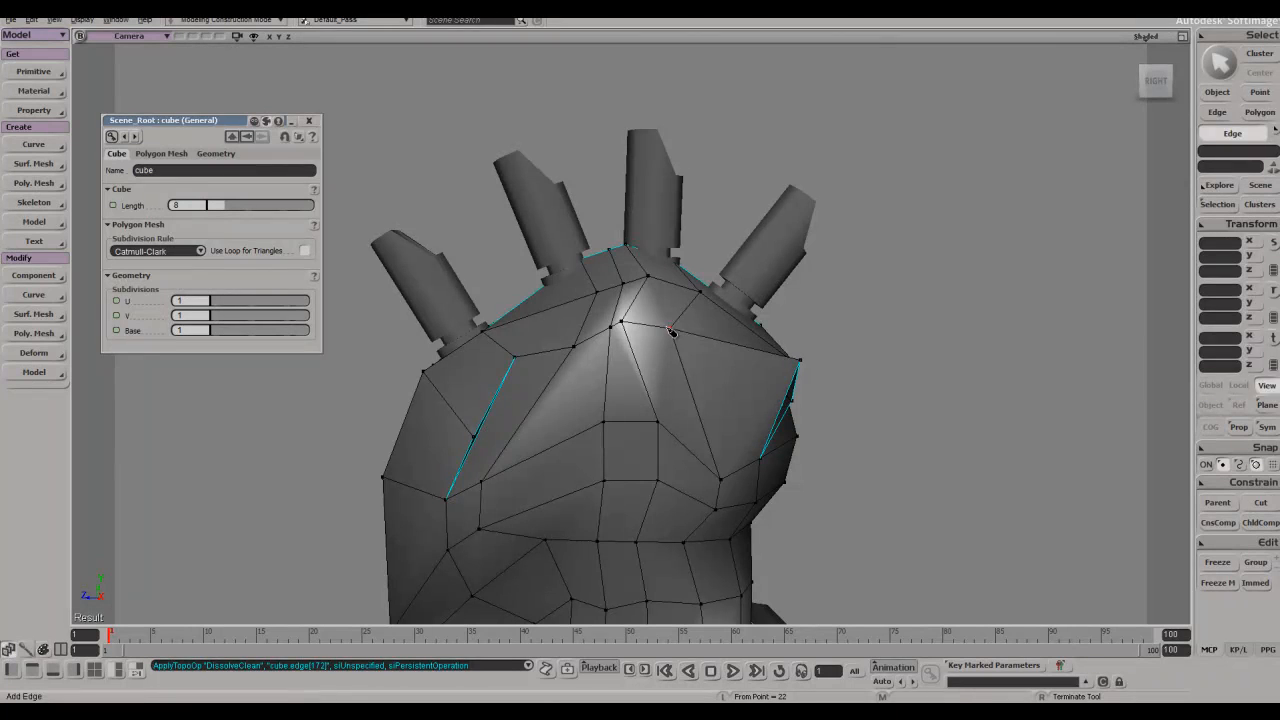
- Move the points along the ridge on the side of the head apart so its polygons are evenly spaced and rounded
key(m)
click(620, 324)
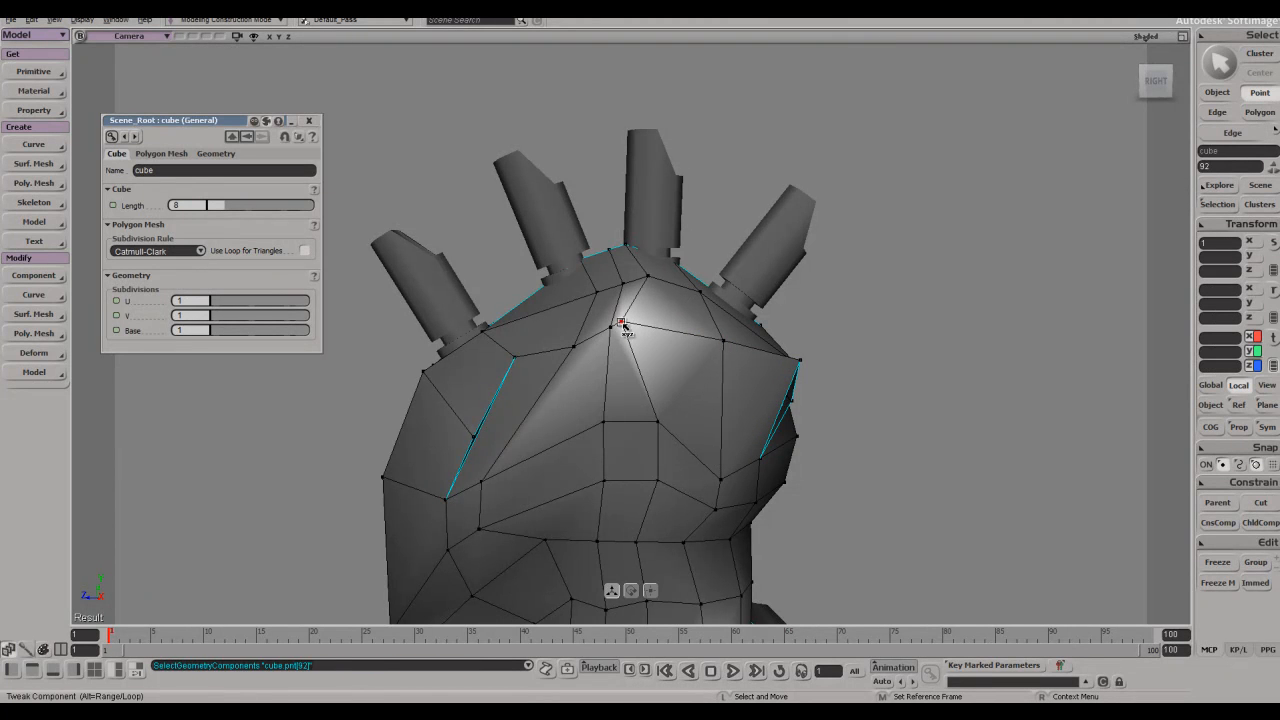
drag(620, 324, 678, 327)
mouse_move(577, 357)
mouse_down()
mouse_move(563, 343)
mouse_move(539, 350)
mouse_up()
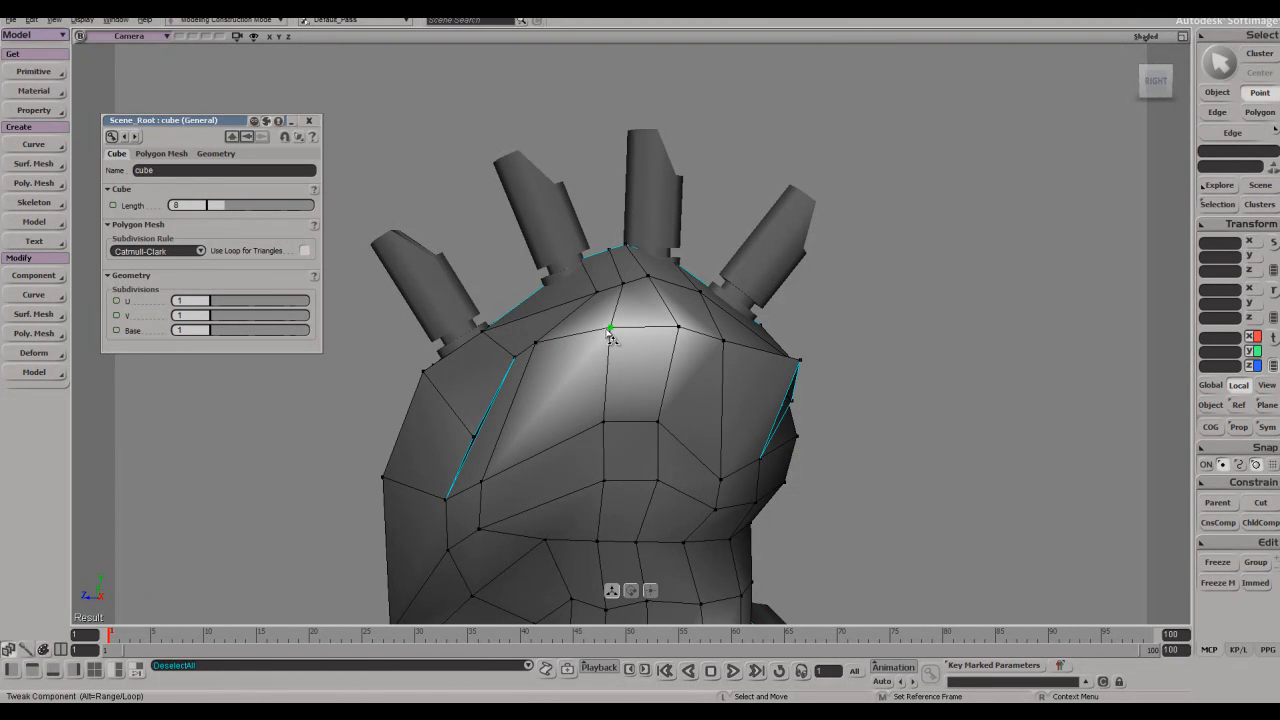
drag(473, 438, 462, 409)
middle_drag(790, 371, 728, 370)
drag(716, 408, 727, 415)
- Split the band of polygons around the side of the head and weld the new end points to their neighbours at both gaps
key(ctrl+backslash)
middle_click(670, 423)
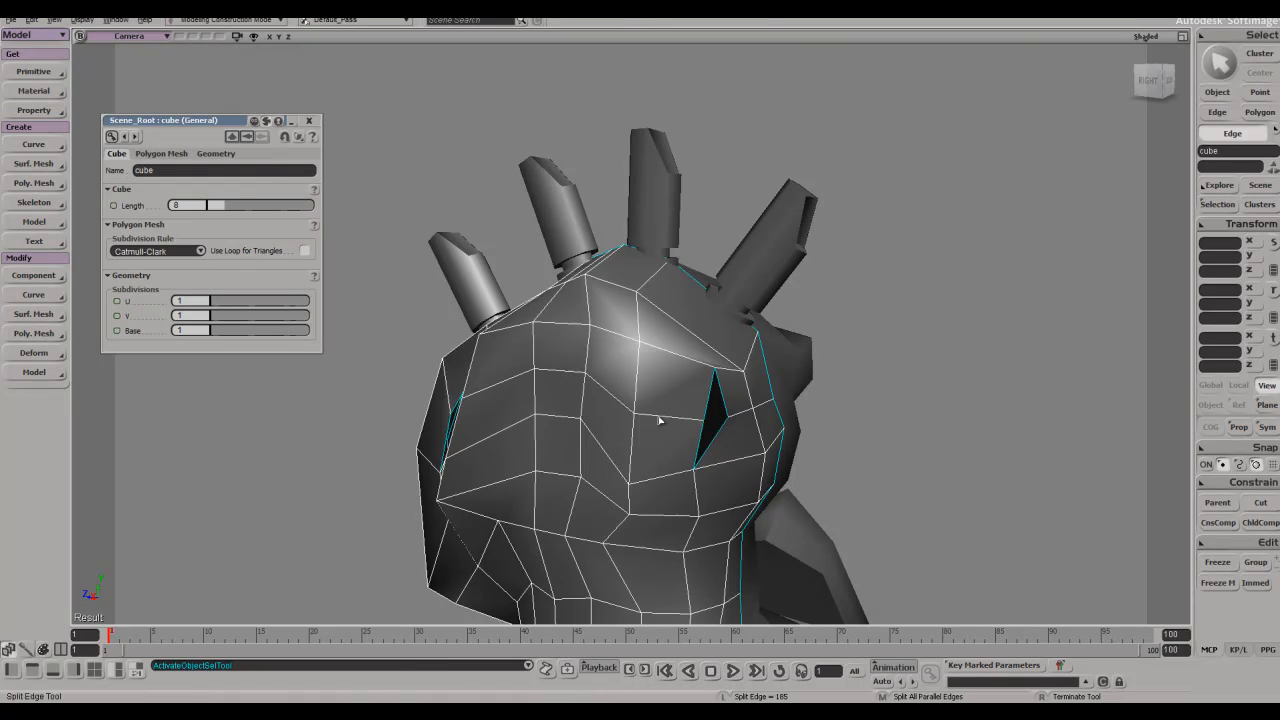
key(m)
drag(703, 421, 728, 418)
key(s)
right_drag(728, 418, 500, 434)
key(m)
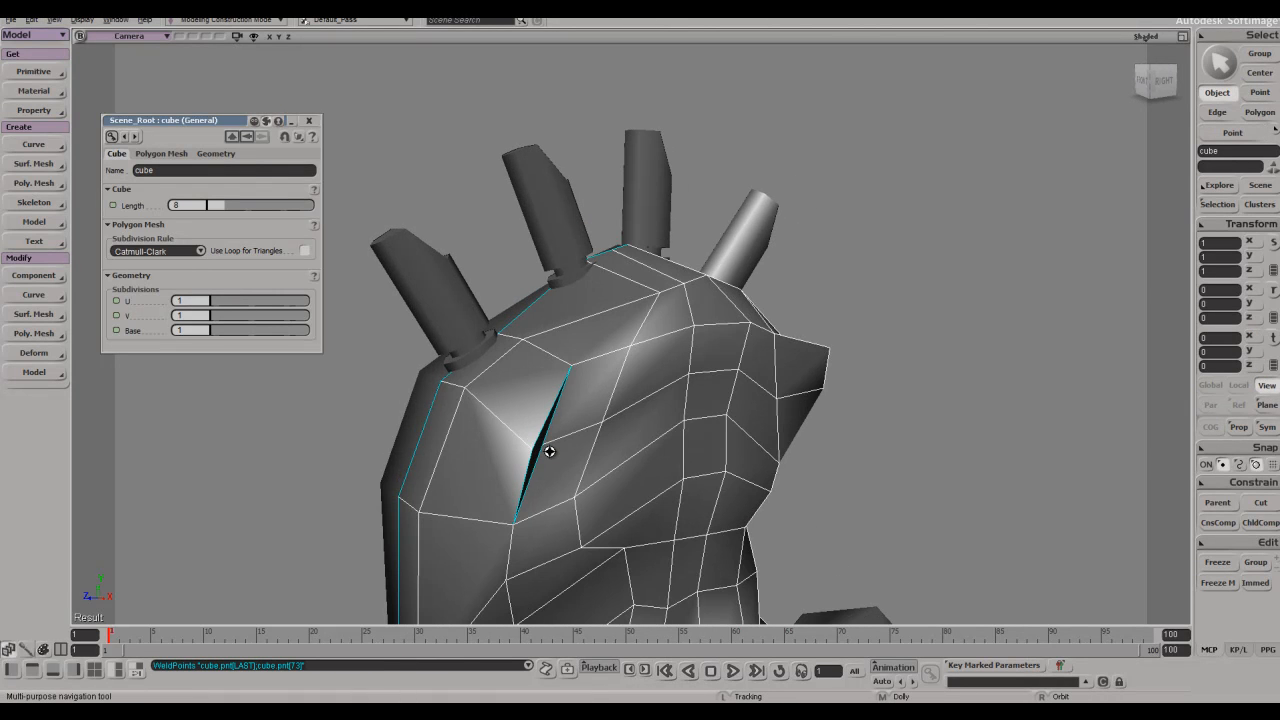
key(m)
drag(545, 452, 534, 450)
key(s)
right_drag(690, 415, 585, 400)
- Select the band of polygons on the side of the head, leaving out the two foremost ones
key(space)
key(s)
right_drag(702, 416, 694, 383)
key(u)
shift+drag(667, 378, 484, 398)
middle_drag(484, 398, 766, 523)
key(x)
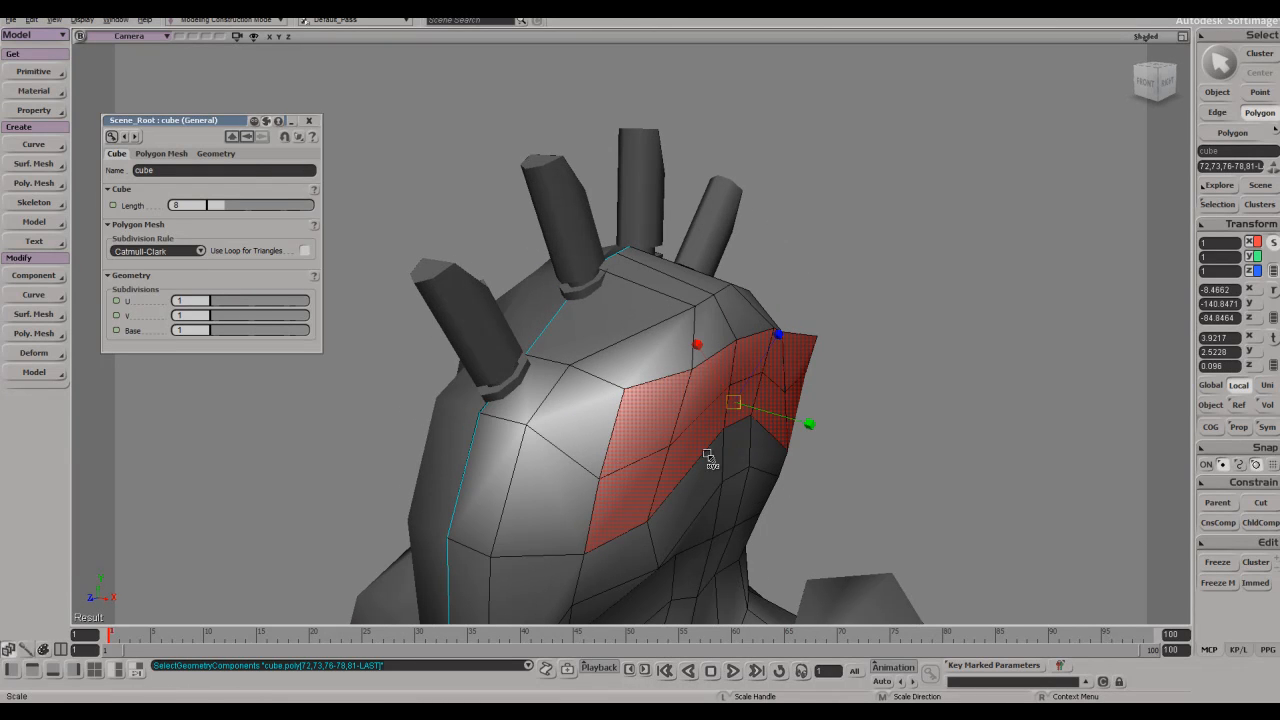
key(u)
ctrl+drag(640, 457, 630, 485)
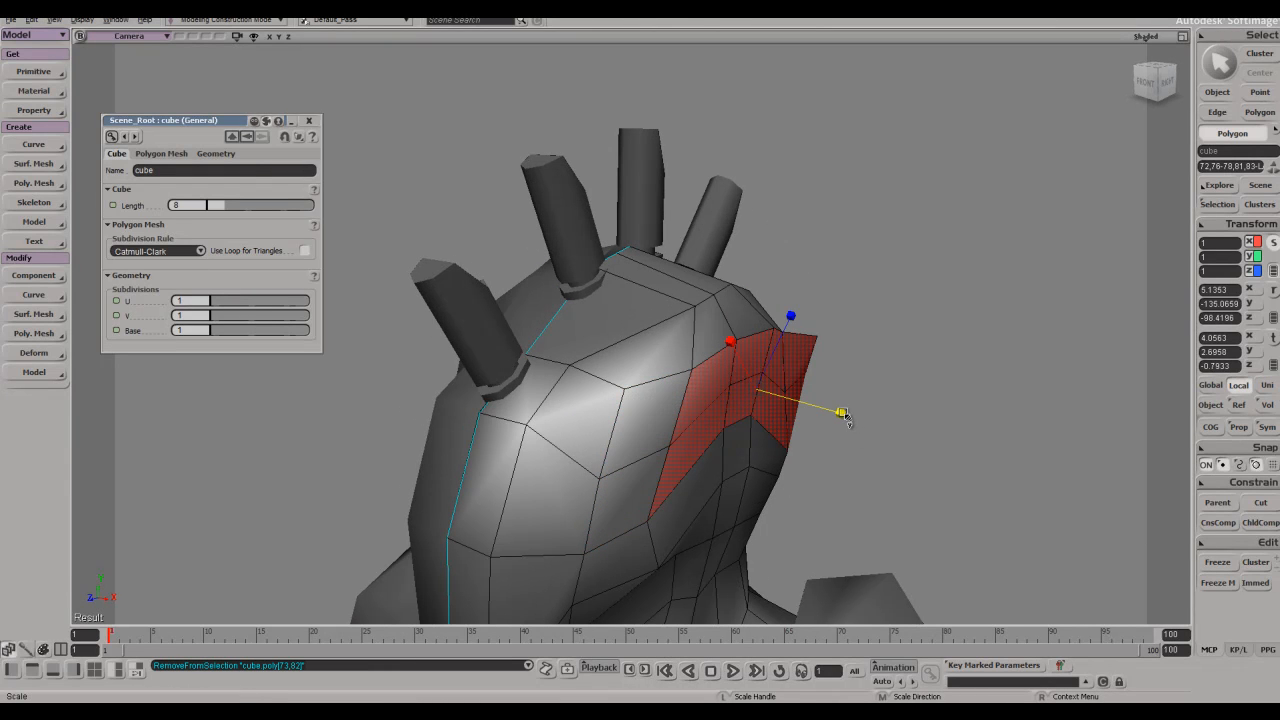
- Try to extrude the selected band of eight side polygons outward from the head, then undo it
right_drag(708, 391, 777, 385)
key(ctrl+shift+a)
right_drag(851, 369, 640, 362)
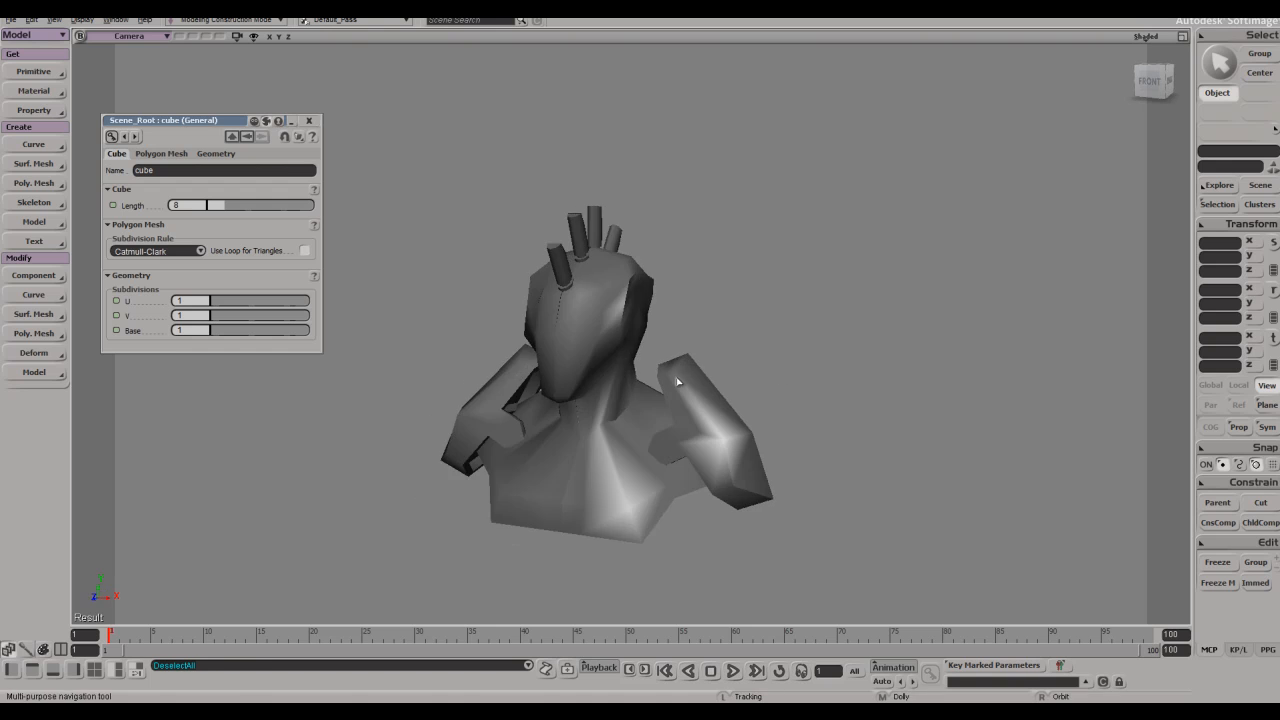
click(592, 360)
key(u)
scroll(622, 329, up, 5)
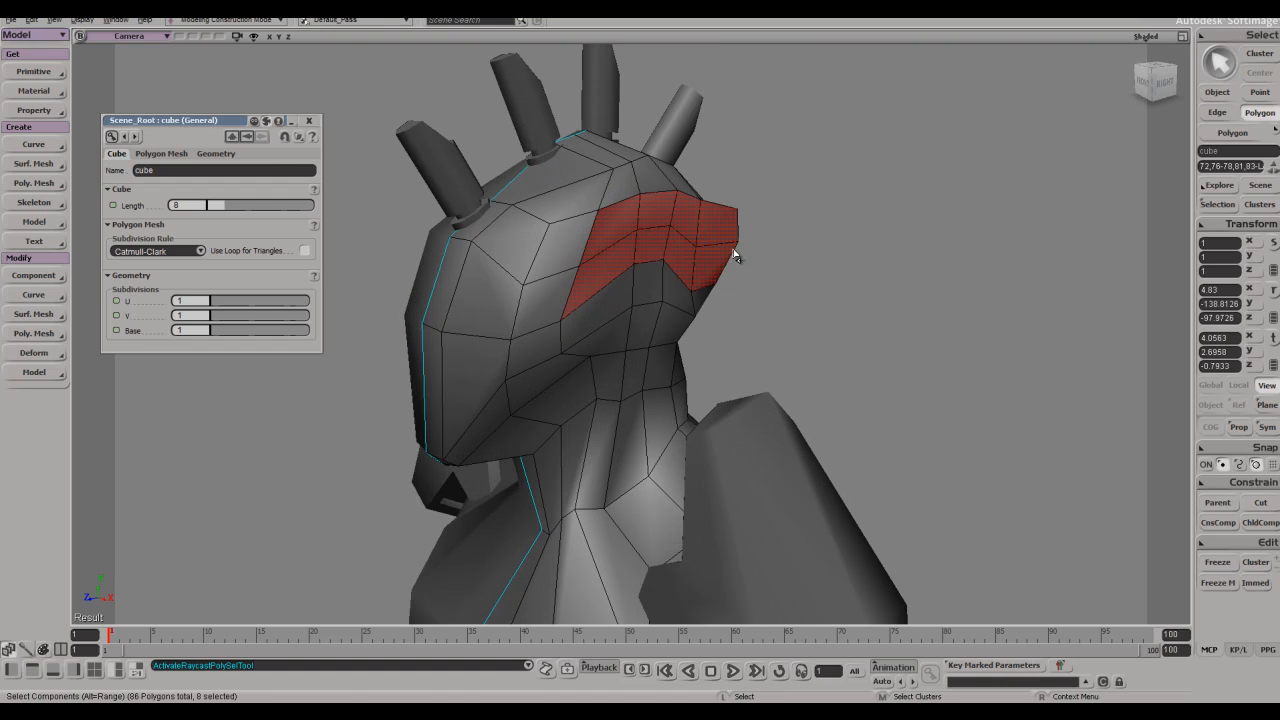
key(ctrl+d)
right_drag(742, 268, 780, 297)
key(v)
drag(763, 257, 799, 265)
right_drag(799, 300, 605, 284)
key(ctrl+shift+a)
scroll(814, 341, down, 2)
key(ctrl+z)
- Reduce the selection to the six rear polygons of the side band and extrude them outward from the head
key(space)
key(u)
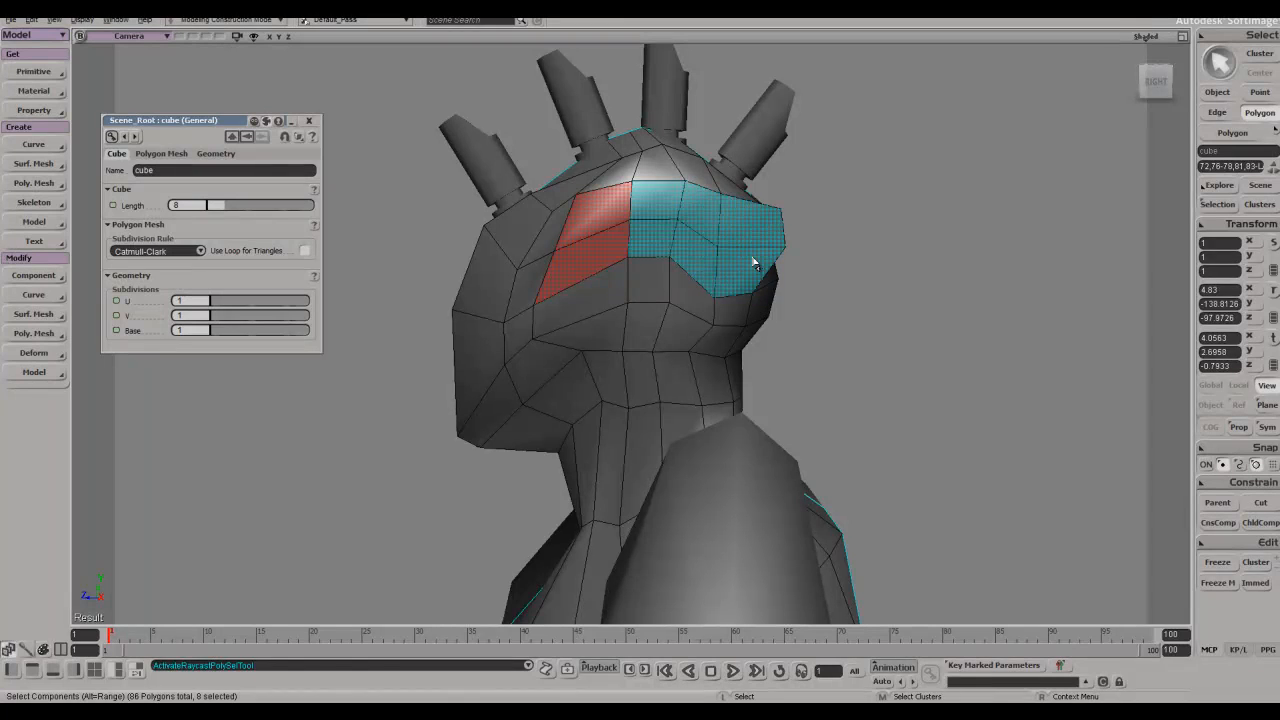
key(e)
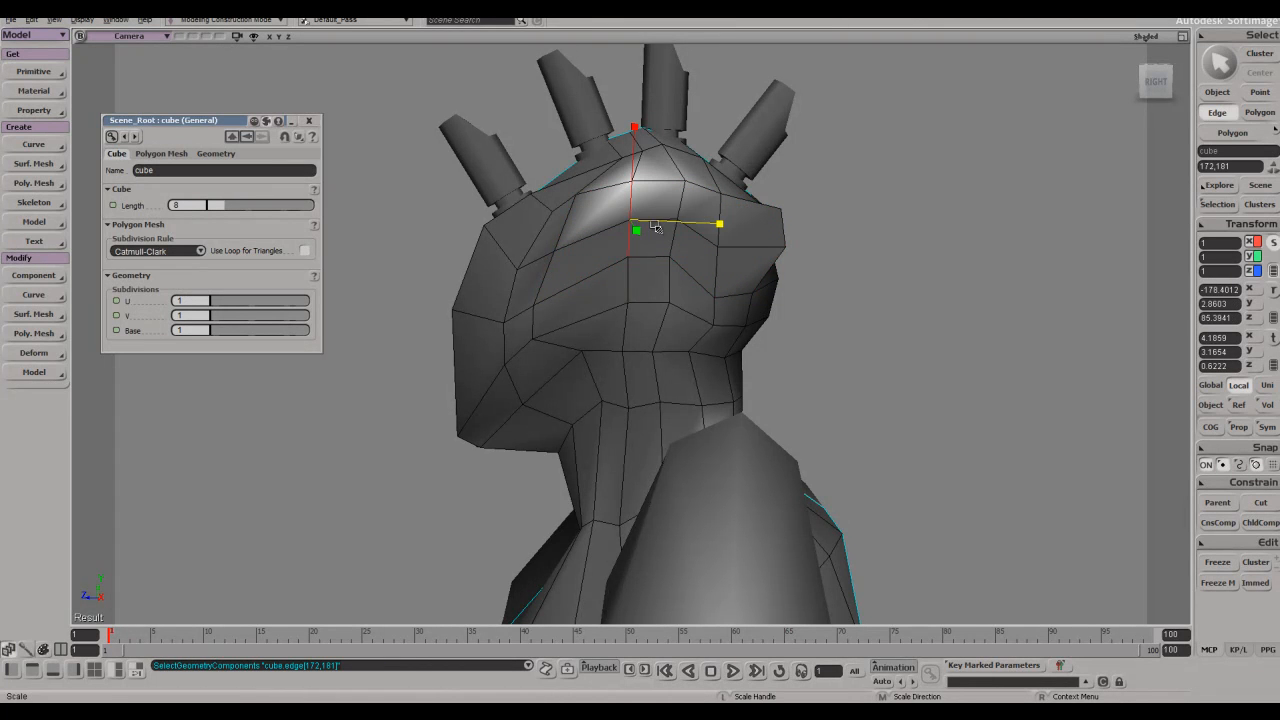
key(u)
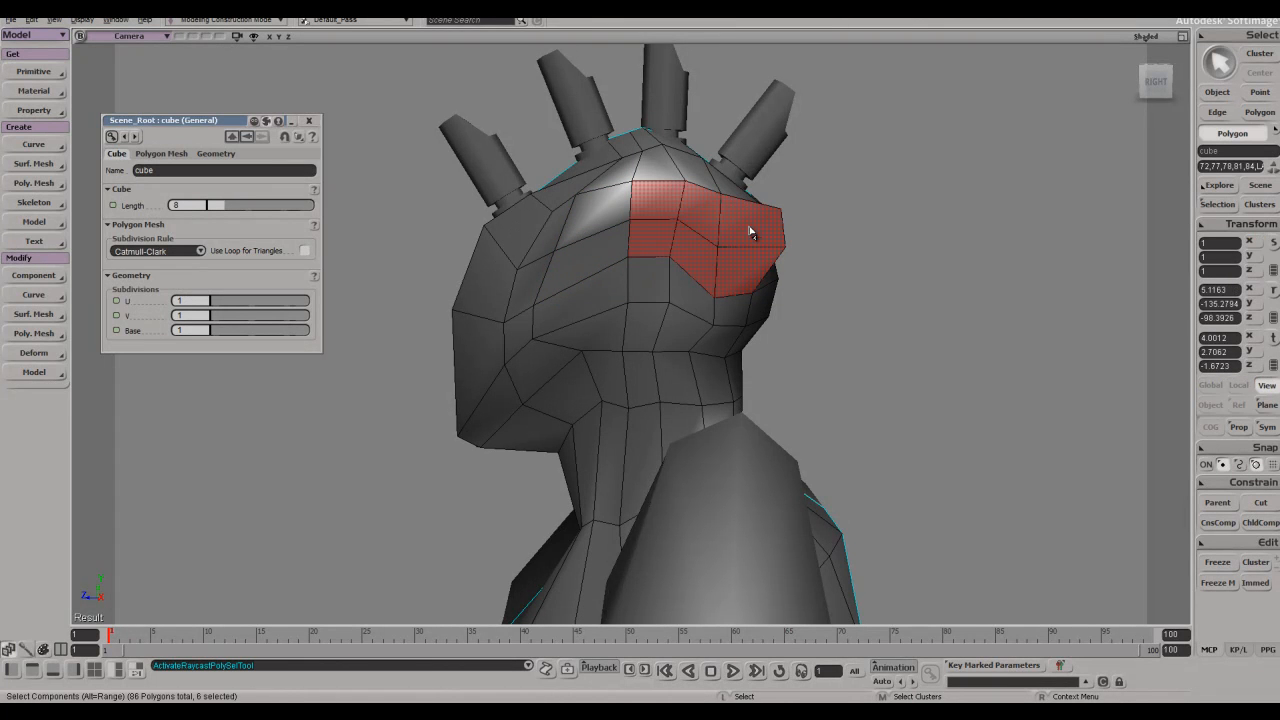
middle_drag(663, 226, 771, 266)
key(ctrl+d)
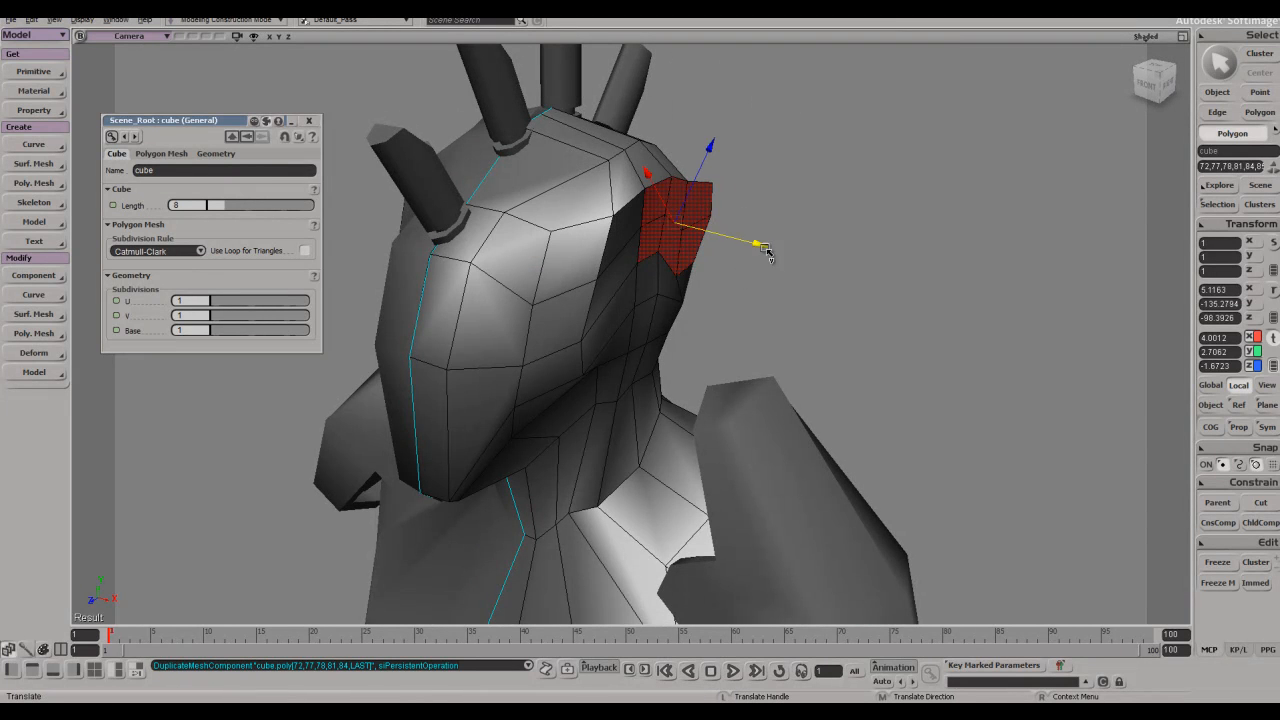
drag(810, 264, 810, 266)
scroll(800, 277, down, 3)
key(s)
mouse_move(786, 286)
right_down()
mouse_move(806, 252)
mouse_move(758, 243)
mouse_move(766, 286)
mouse_move(806, 277)
mouse_move(791, 273)
right_up()
key(alt+Tab)
drag(889, 268, 883, 270)
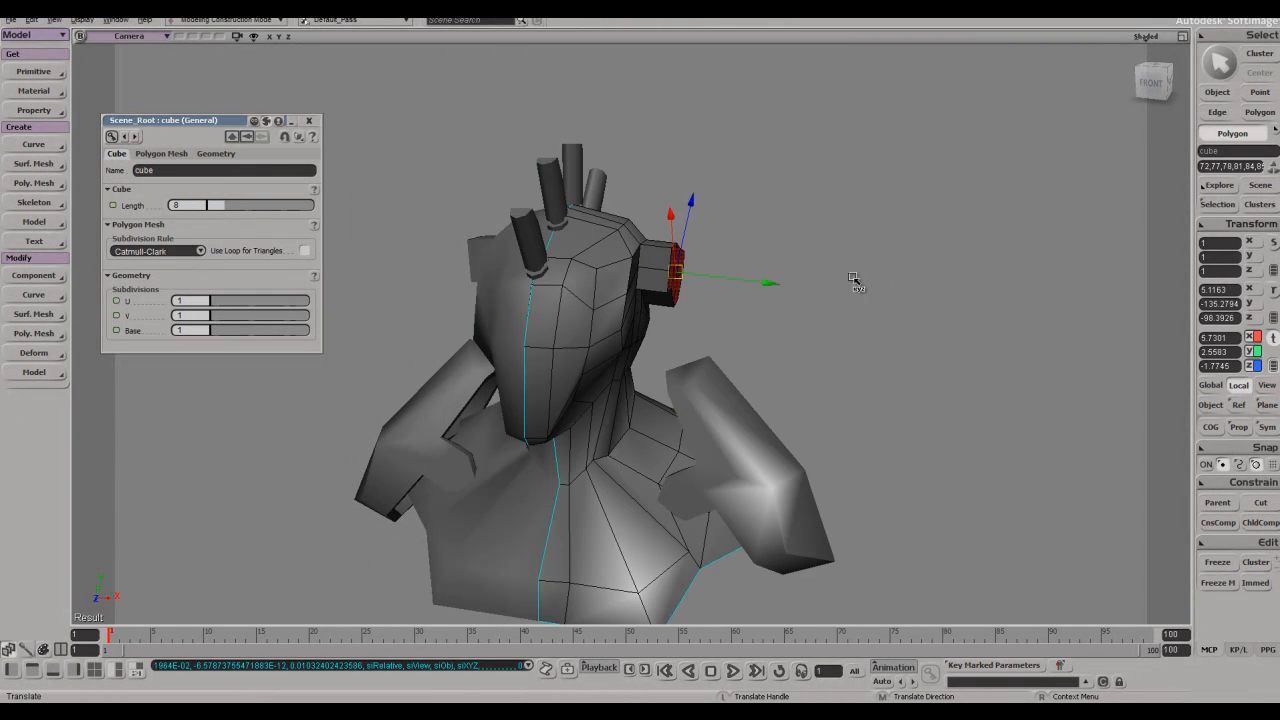
- Switch translation to global axes and move the two front edges at the base of the side extrusion
key(s)
right_drag(801, 289, 680, 285)
scroll(680, 285, up, 3)
key(i)
click(604, 244)
shift+click(592, 288)
key(s)
right_drag(592, 288, 720, 309)
key(s)
key(e)
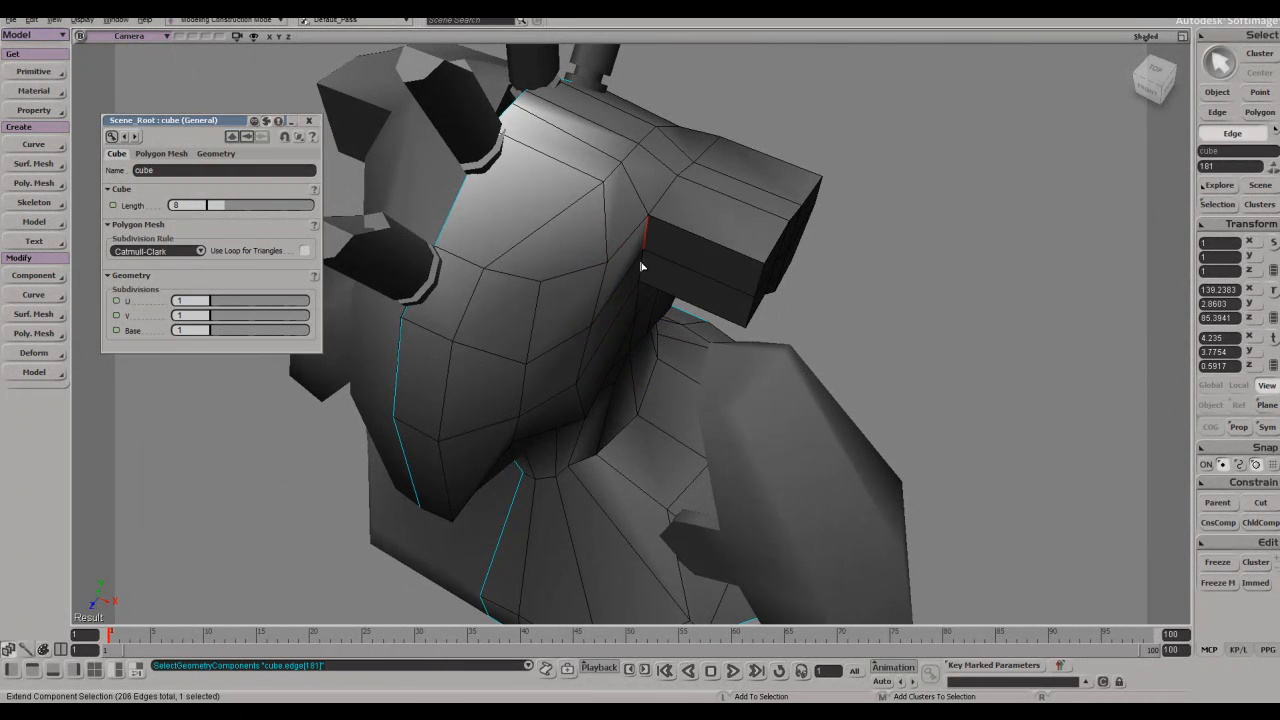
drag(1194, 399, 1199, 401)
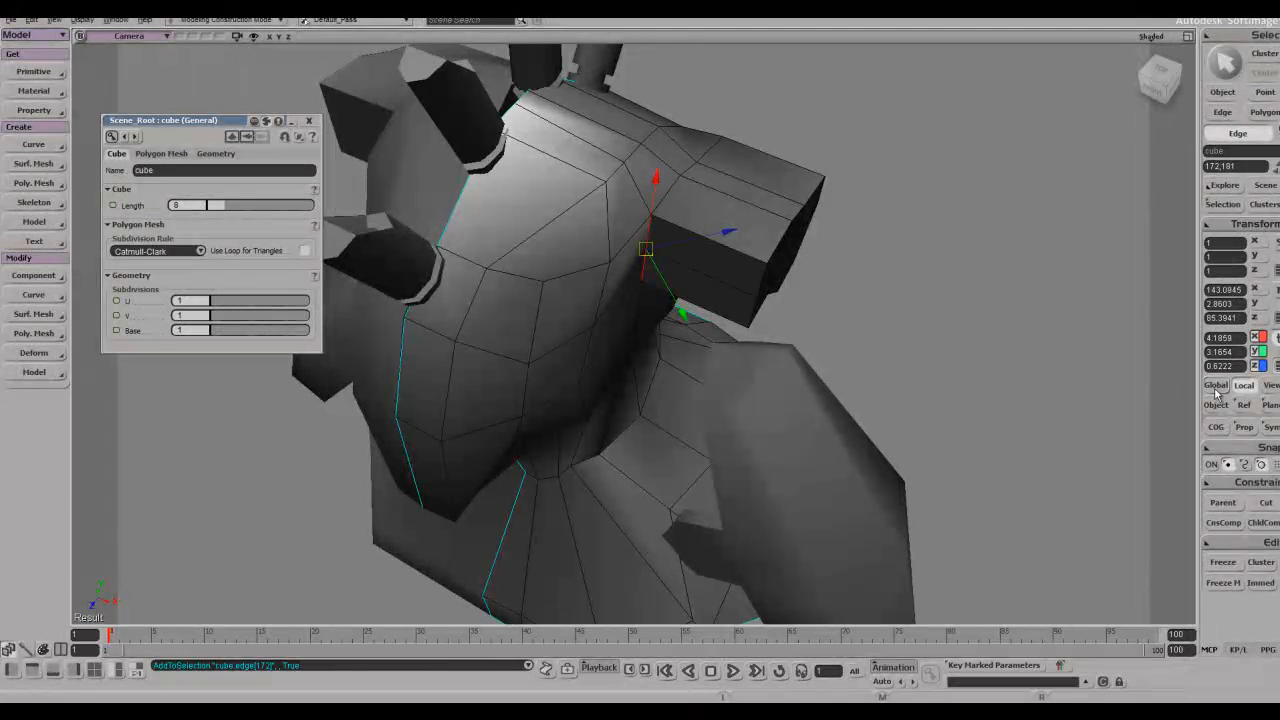
drag(755, 298, 756, 298)
- Move the two outer front edges of the side extrusion inward by about 1.06 along the global X axis
key(s)
middle_drag(756, 298, 740, 290)
right_drag(740, 290, 660, 258)
key(s)
key(e)
click(695, 248)
shift+click(694, 271)
key(v)
key(s)
key(s)
middle_drag(660, 258, 643, 291)
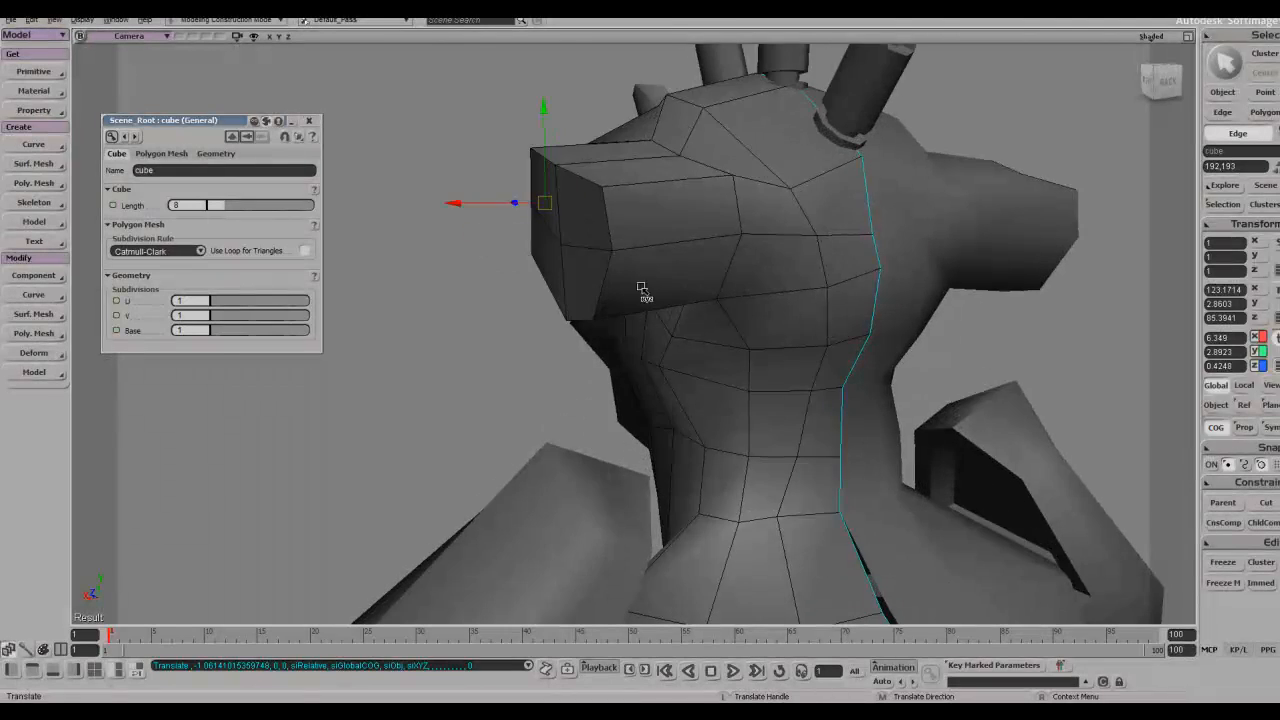
- Adjust the position of the two outer rear edges of the side extrusion
right_drag(643, 291, 634, 323)
key(e)
click(632, 331)
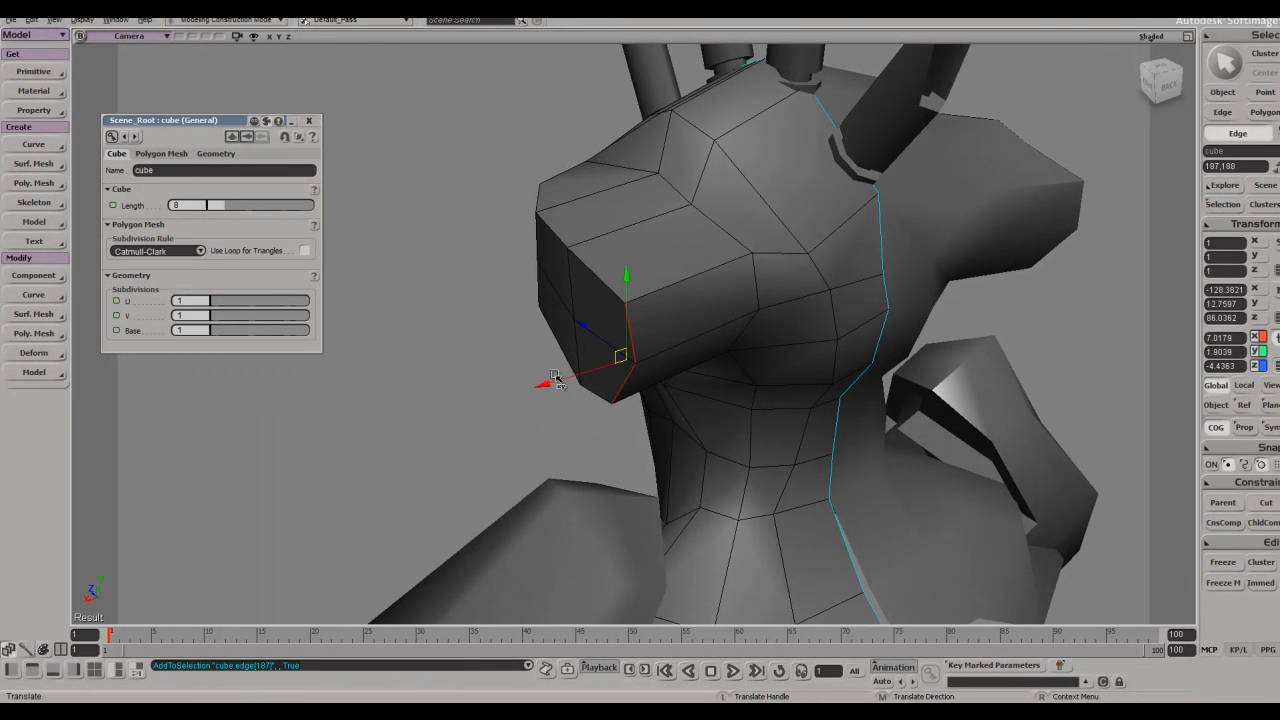
key(ctrl+z)
drag(580, 367, 642, 320)
middle_drag(642, 320, 677, 291)
- Turn off the camera headlight and examine the bust's silhouette from the front and the side
key(space)
right_drag(697, 329, 866, 320)
drag(560, 468, 670, 423)
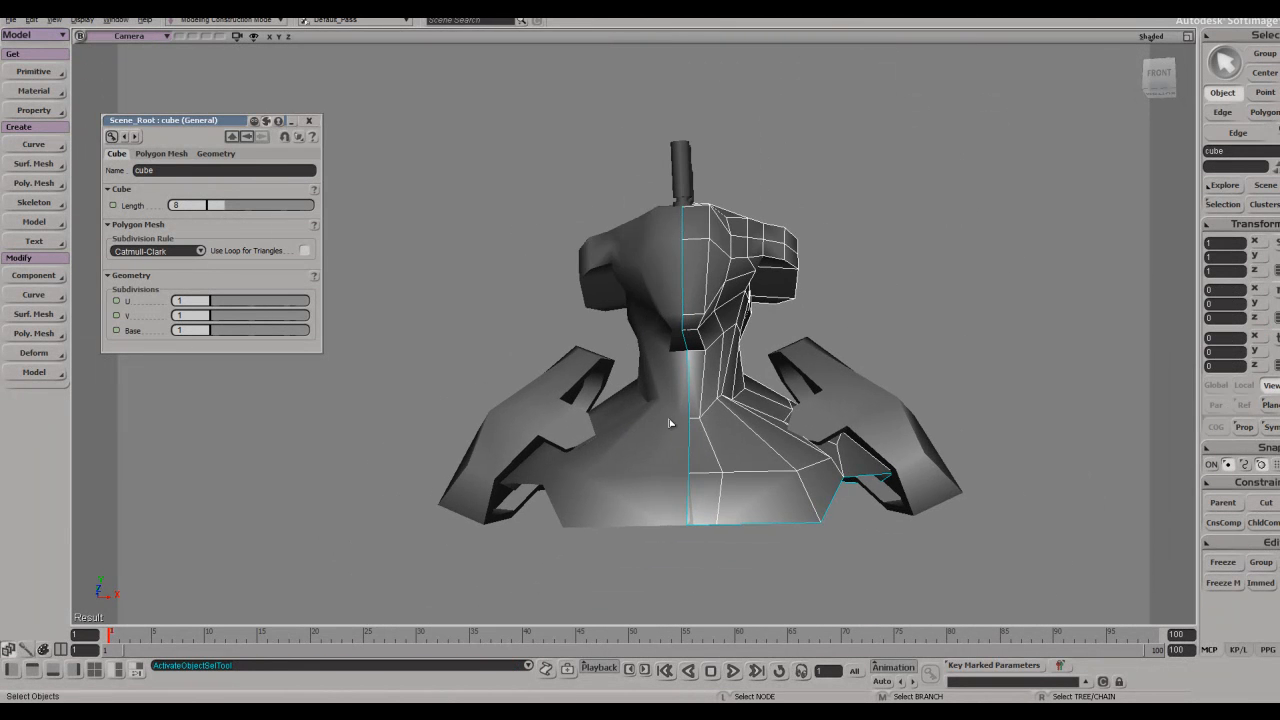
shift+click(670, 423)
key(f)
click(895, 245)
right_drag(780, 255, 700, 345)
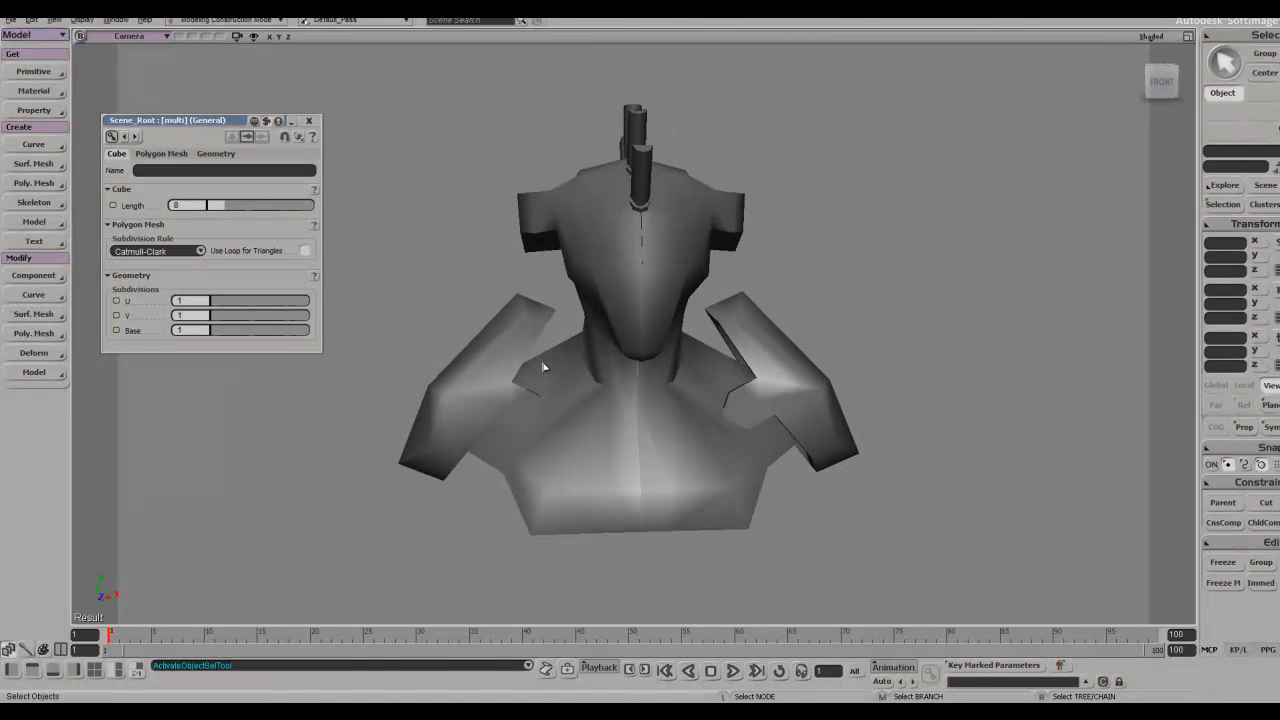
click(1151, 36)
click(1095, 149)
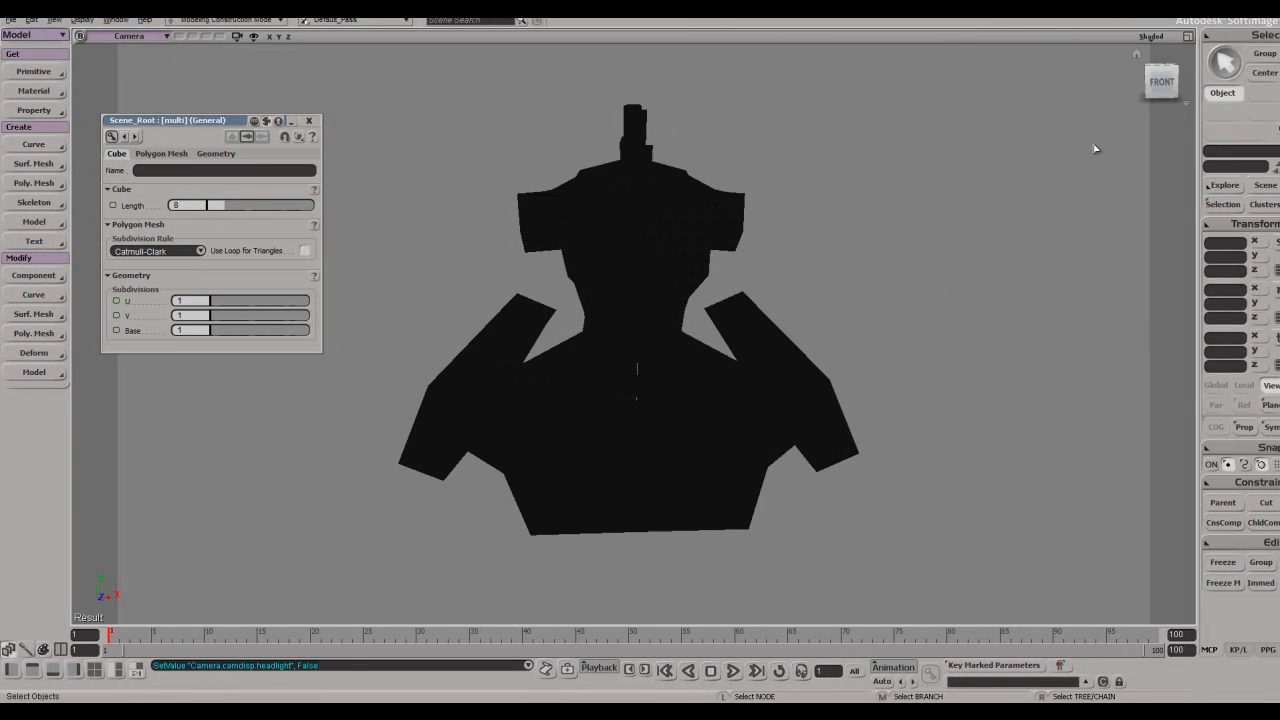
mouse_move(830, 307)
right_down()
mouse_move(880, 291)
mouse_move(926, 297)
mouse_move(929, 283)
mouse_move(838, 305)
right_up()
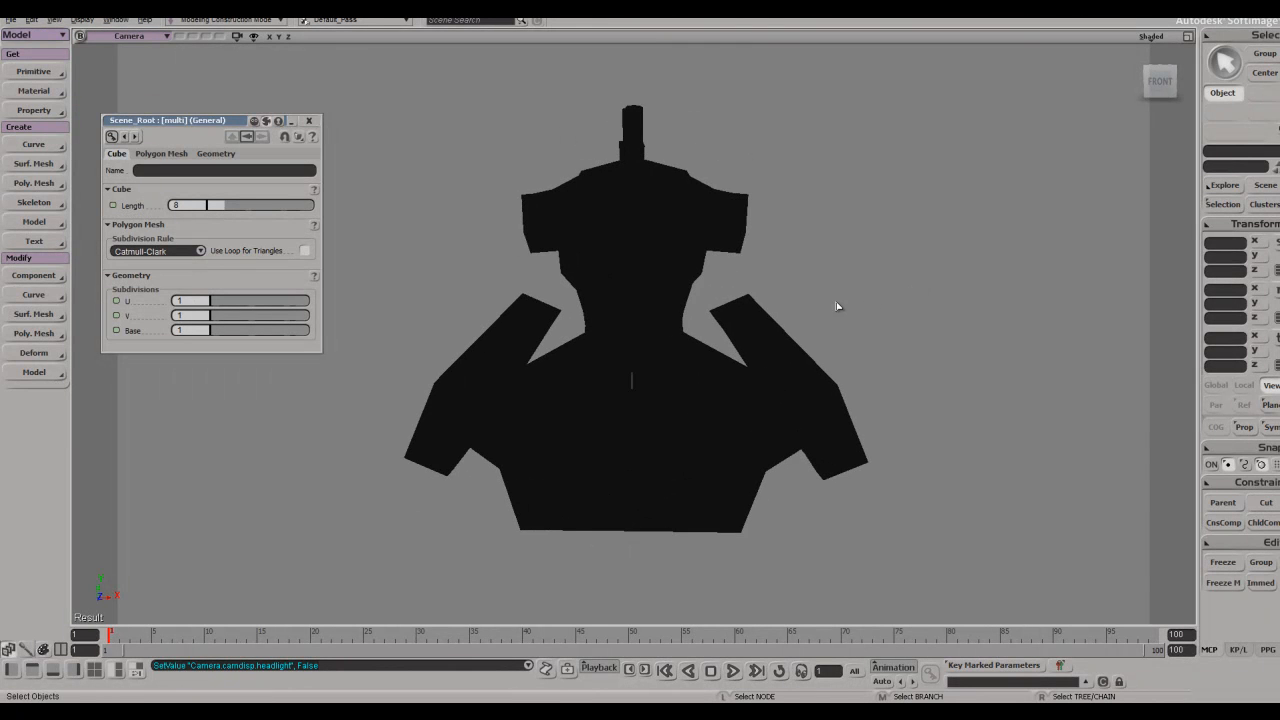
right_drag(518, 556, 736, 386)
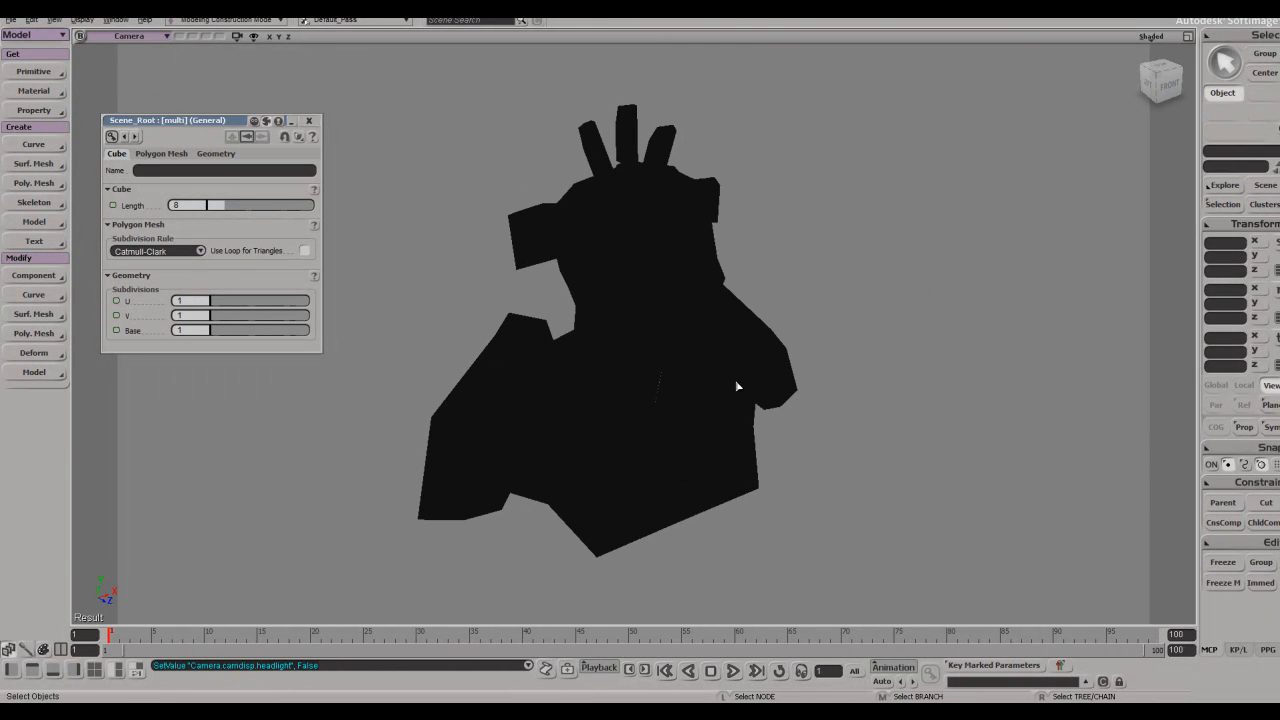
right_drag(832, 314, 928, 179)
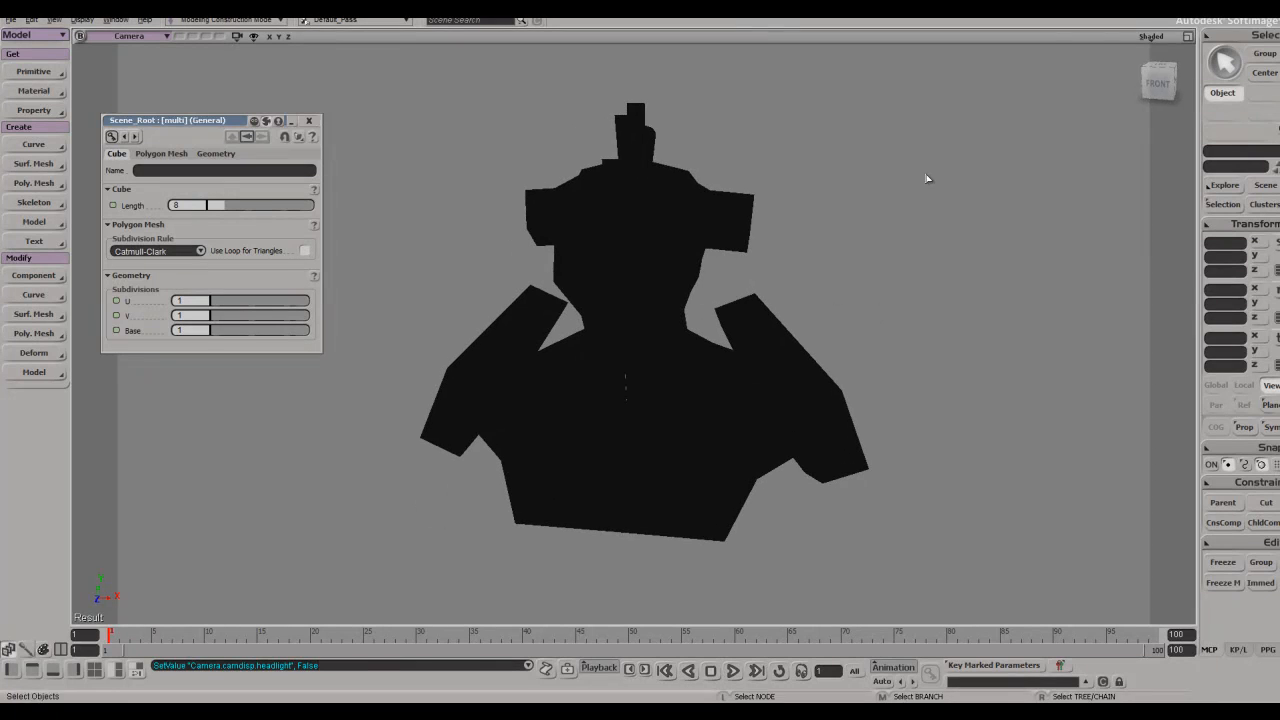
- Turn the camera headlight back on and compare the bust's head shape with the concept image
click(1152, 37)
click(1073, 152)
middle_drag(755, 286, 757, 284)
mouse_move(757, 284)
right_down()
mouse_move(688, 231)
mouse_move(730, 286)
mouse_move(766, 290)
mouse_move(821, 345)
mouse_move(806, 289)
mouse_move(880, 280)
right_up()
click(760, 286)
click(1043, 280)
middle_drag(1043, 280, 935, 300)
right_drag(935, 300, 763, 351)
key(alt+Tab)
key(alt+Tab)
right_drag(880, 340, 877, 345)
- Undo the headlight changes and the recent edge moves on the side extrusion
key(ctrl+z)
key(ctrl+z)
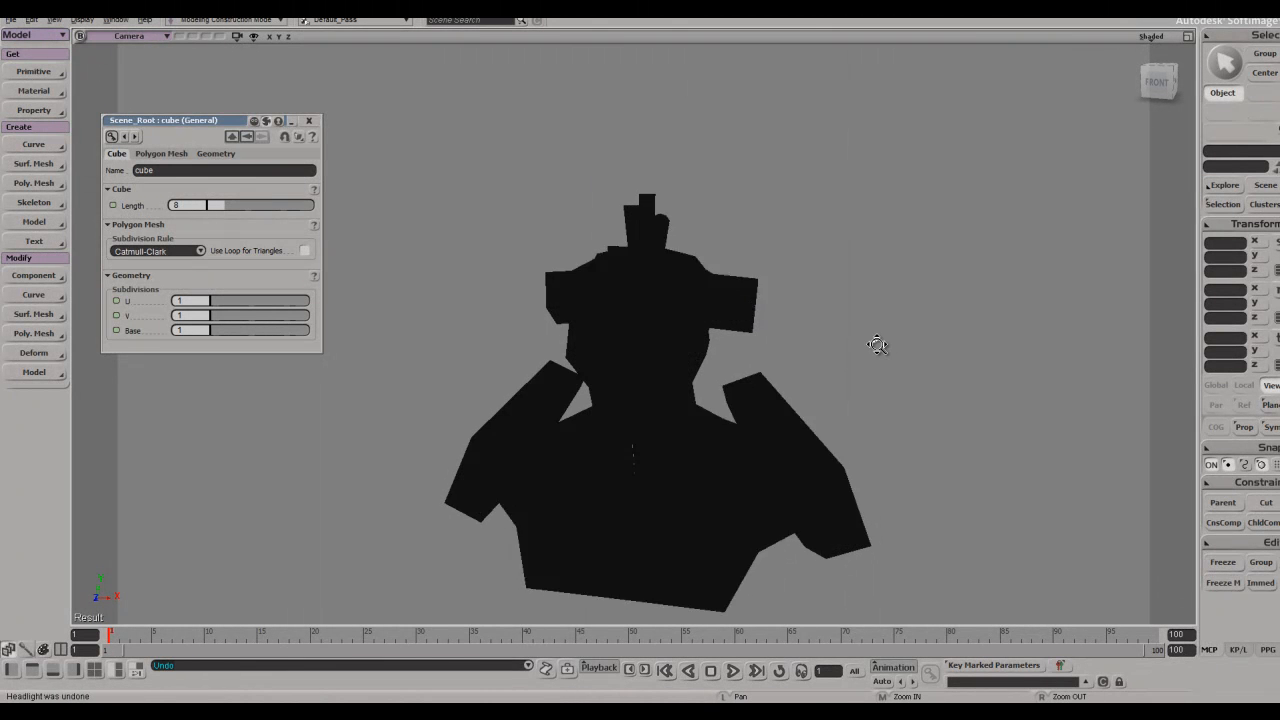
key(ctrl+z)
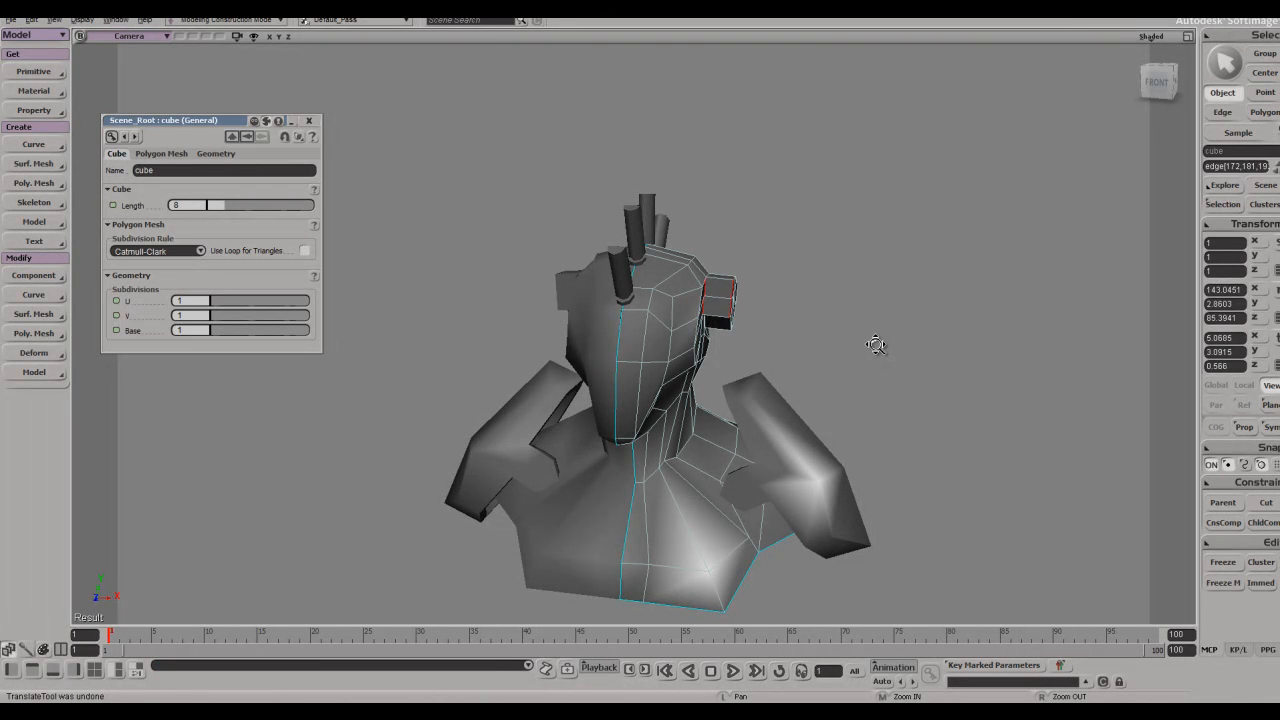
right_drag(872, 345, 720, 340)
- Try moving a polygon on the side of the head, then undo the move
scroll(680, 346, up, 3)
key(space)
key(u)
click(755, 291)
key(v)
drag(759, 296, 1023, 437)
key(ctrl+z)
- Compare the side of the head with the concept image
key(space)
right_drag(796, 360, 897, 374)
scroll(897, 374, down, 3)
key(alt+Tab)
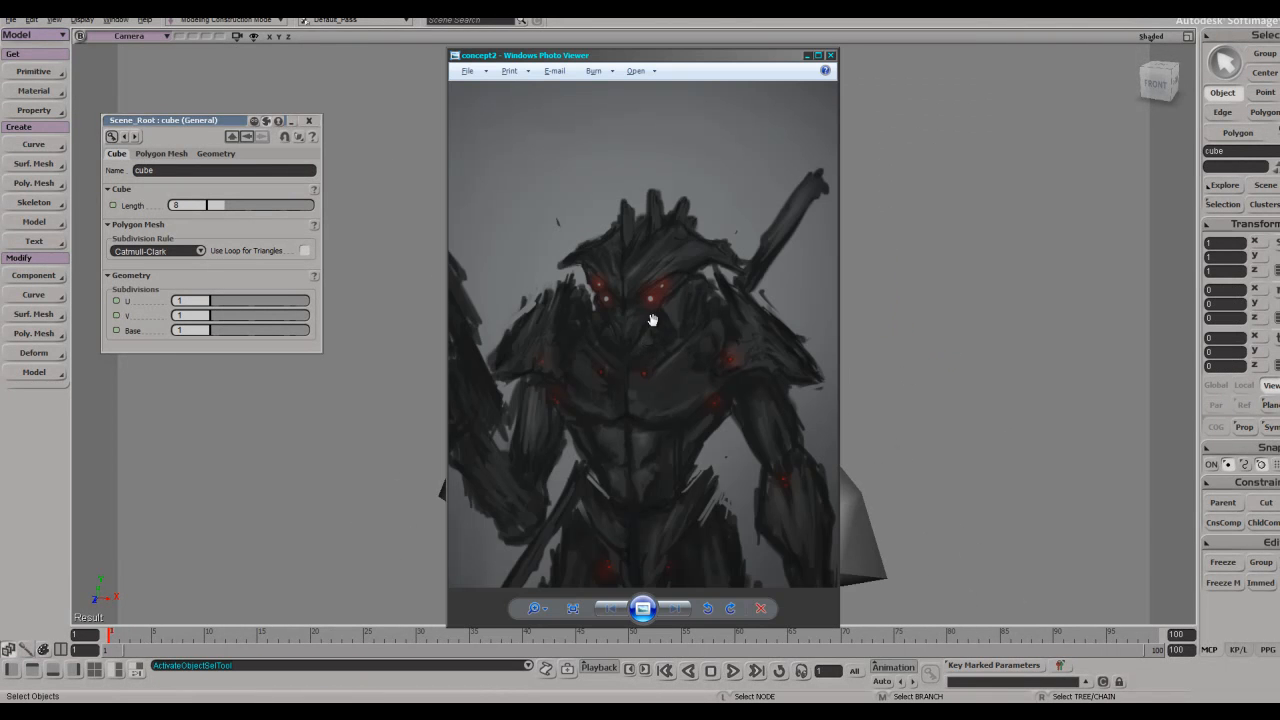
click(981, 284)
right_drag(789, 332, 715, 322)
scroll(592, 386, up, 3)
right_drag(592, 386, 705, 368)
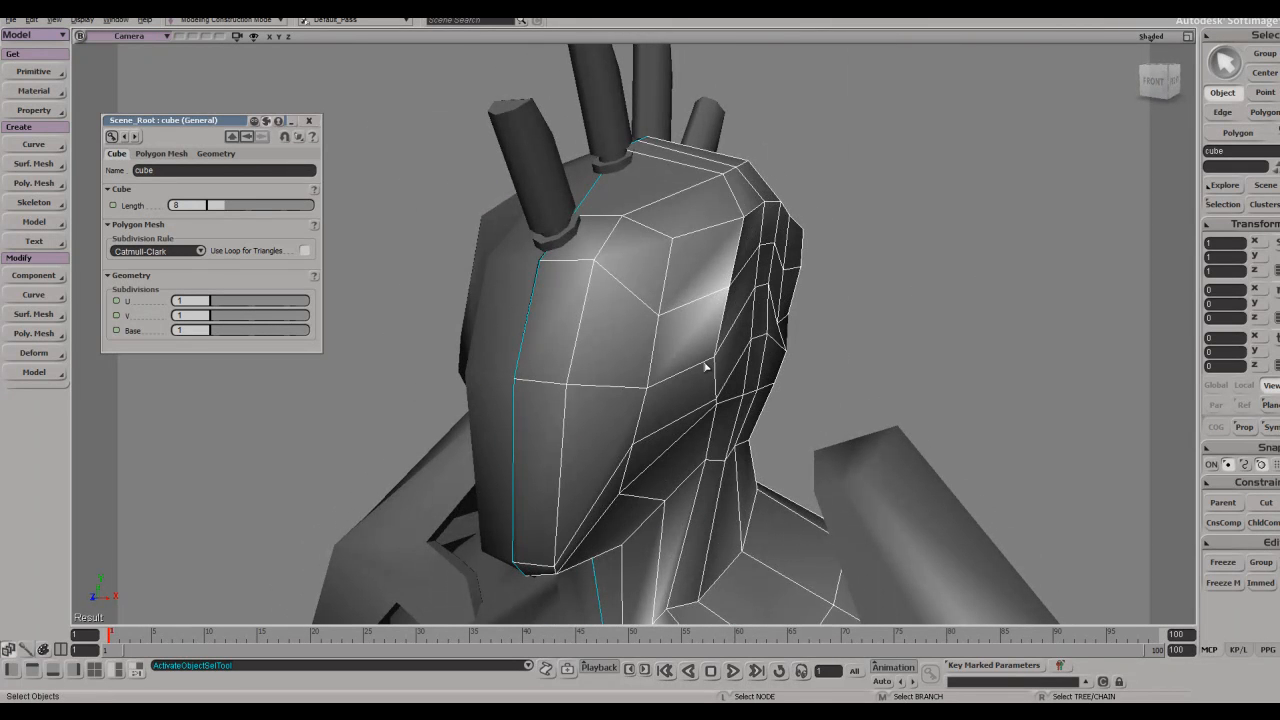
- Pull the rear side polygons of the head outward and check the shape against the concept image
key(u)
click(790, 278)
key(v)
drag(875, 262, 935, 266)
key(s)
right_drag(935, 268, 872, 298)
key(alt+Tab)
key(alt+Tab)
key(space)
key(s)
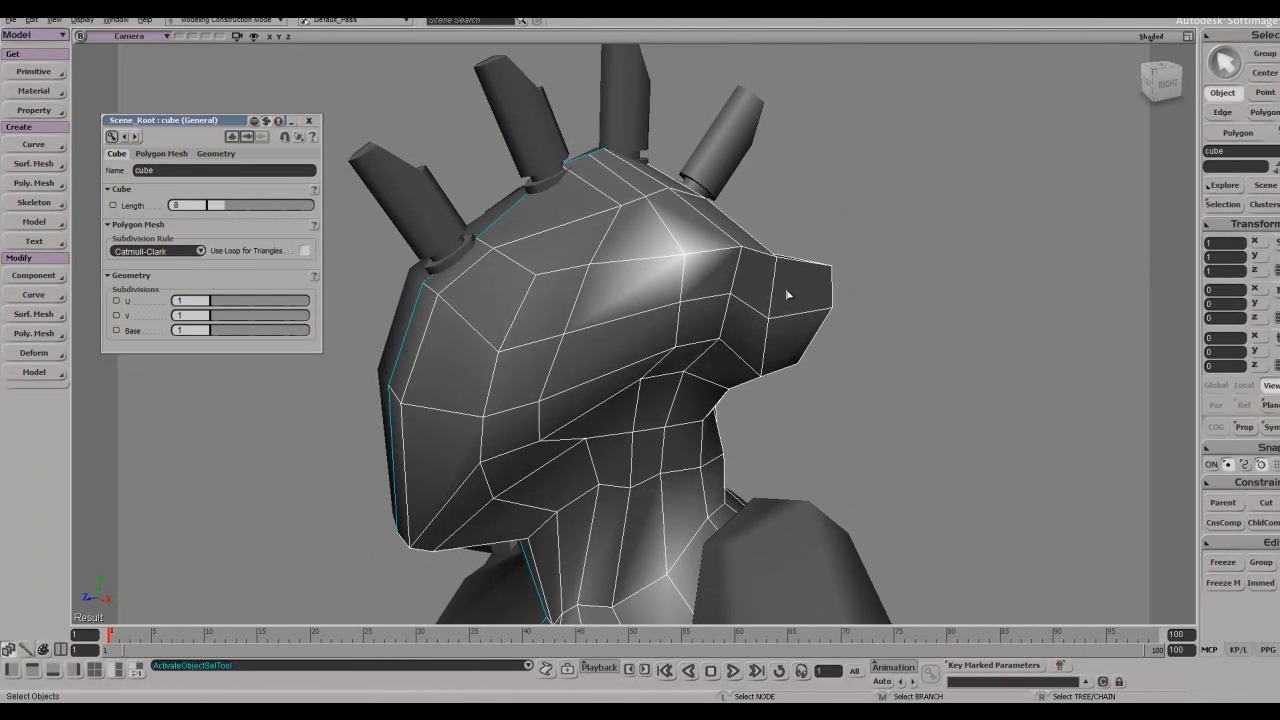
- Extrude the rear polygons of the head's side band outward to form a new side flare
key(u)
drag(808, 293, 708, 286)
key(ctrl+d)
key(s)
key(v)
right_drag(806, 371, 940, 296)
key(s)
drag(980, 299, 1081, 358)
key(s)
right_drag(1081, 358, 1140, 335)
middle_drag(1140, 335, 968, 390)
right_drag(968, 390, 683, 460)
scroll(948, 388, up, 4)
- Move the rear edge at the end of the head's side flare to taper its outline
key(s)
key(s)
key(s)
key(e)
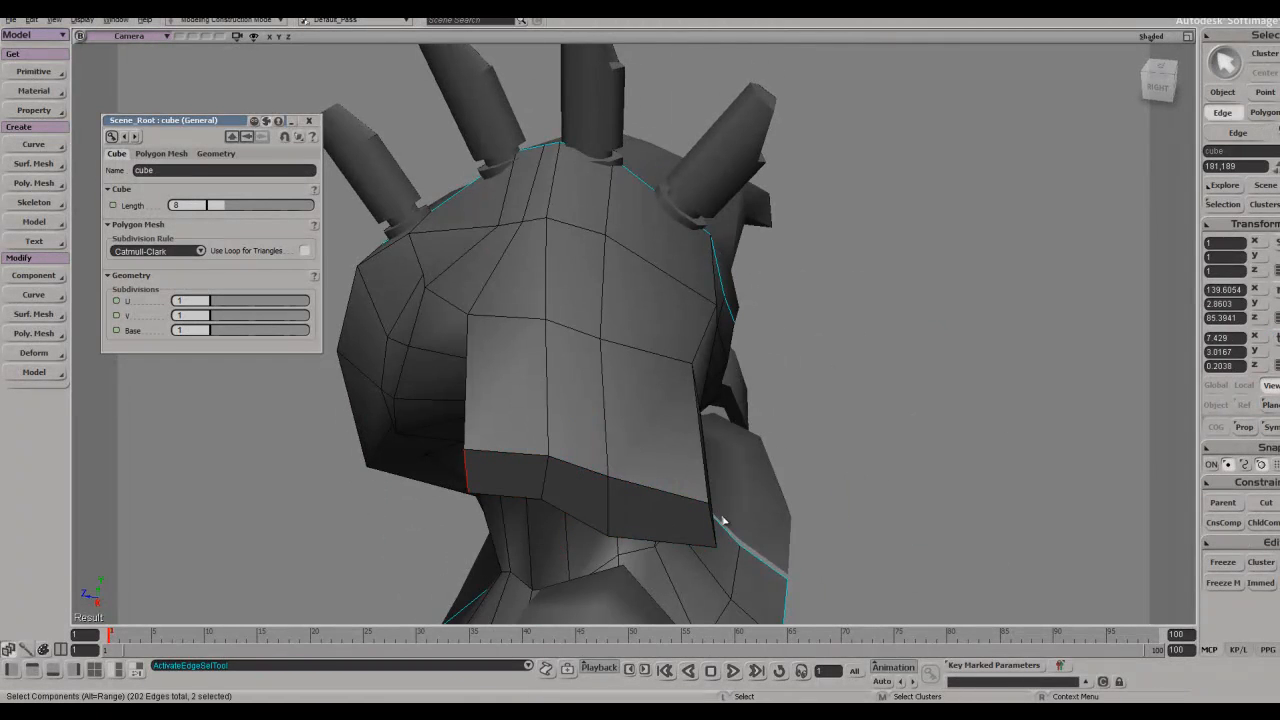
key(s)
key(e)
right_drag(697, 528, 600, 528)
key(v)
drag(559, 510, 549, 514)
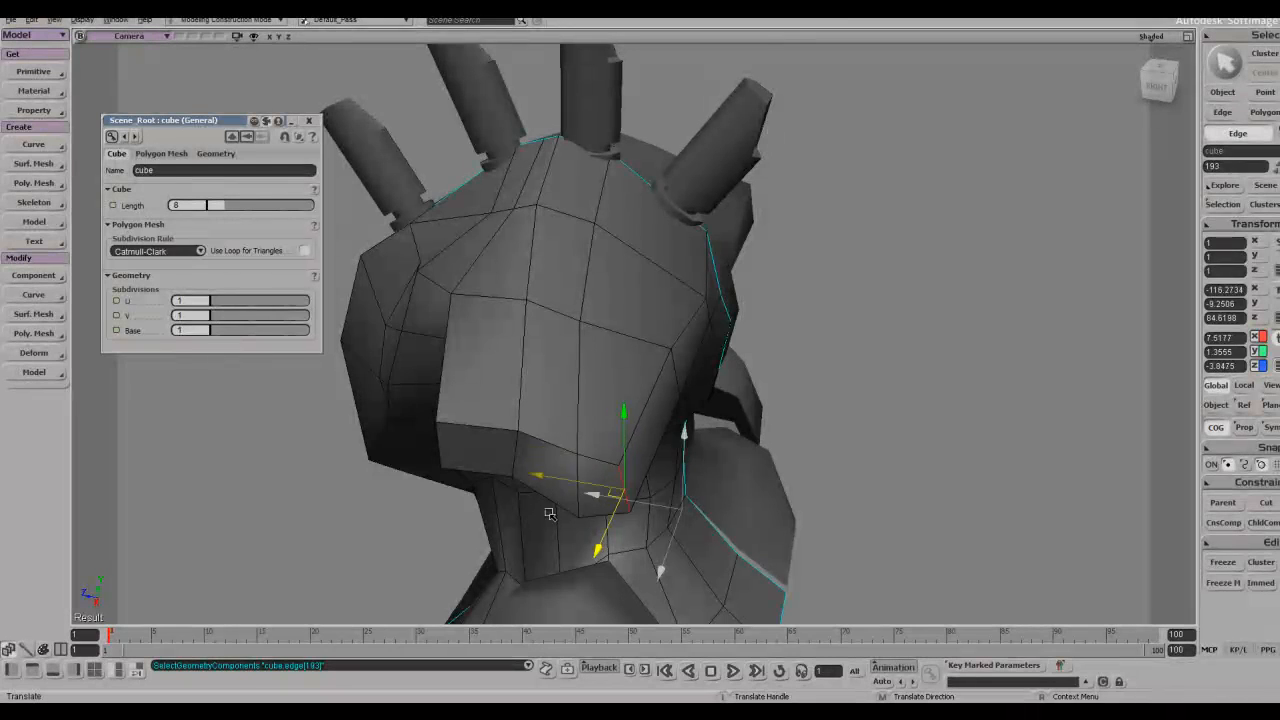
- Adjust the neighbouring edge on the rear side of the flare to refine its shape
key(s)
right_drag(558, 470, 548, 446)
key(e)
click(645, 412)
right_drag(645, 412, 690, 440)
key(v)
drag(941, 533, 929, 522)
- Weld the loose point on the underside of the side flare to the adjacent head point
key(s)
right_drag(929, 522, 877, 423)
key(space)
key(z)
drag(643, 260, 646, 280)
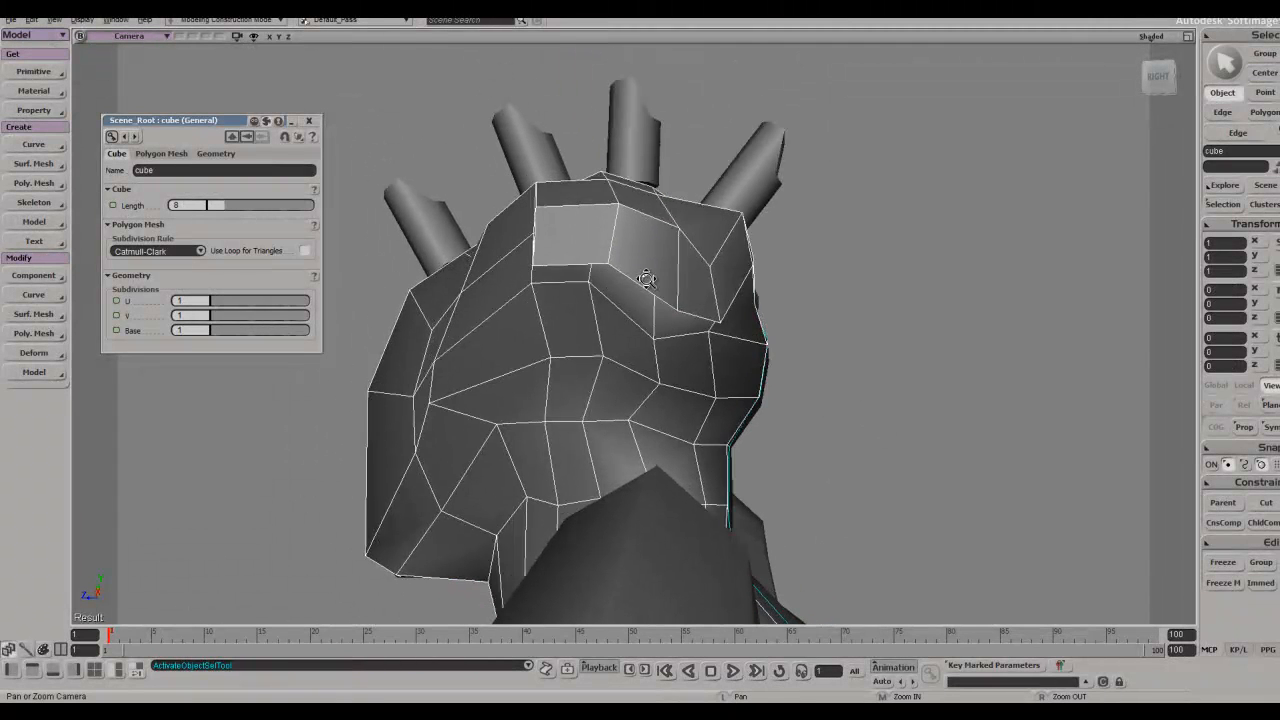
key(m)
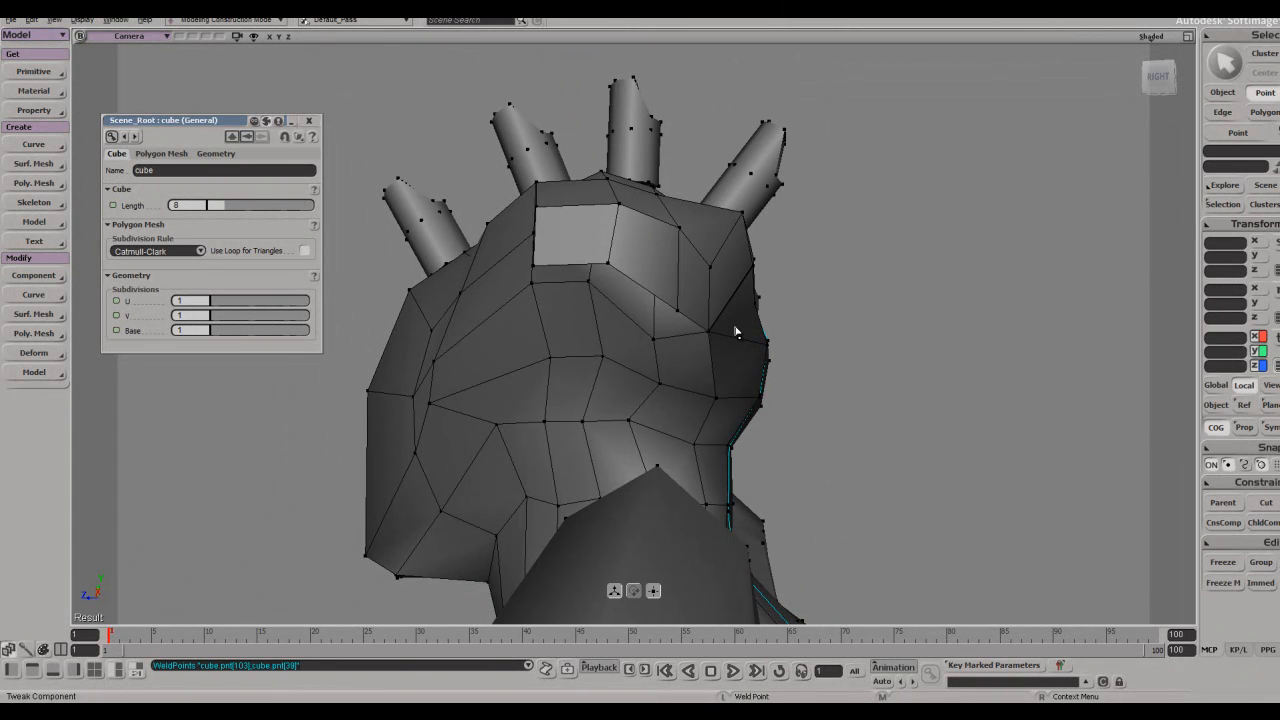
key(s)
right_drag(703, 320, 626, 326)
click(662, 332)
- Examine the side flares from the back and front and compare them with the concept image
key(s)
key(s)
key(s)
right_drag(357, 365, 444, 338)
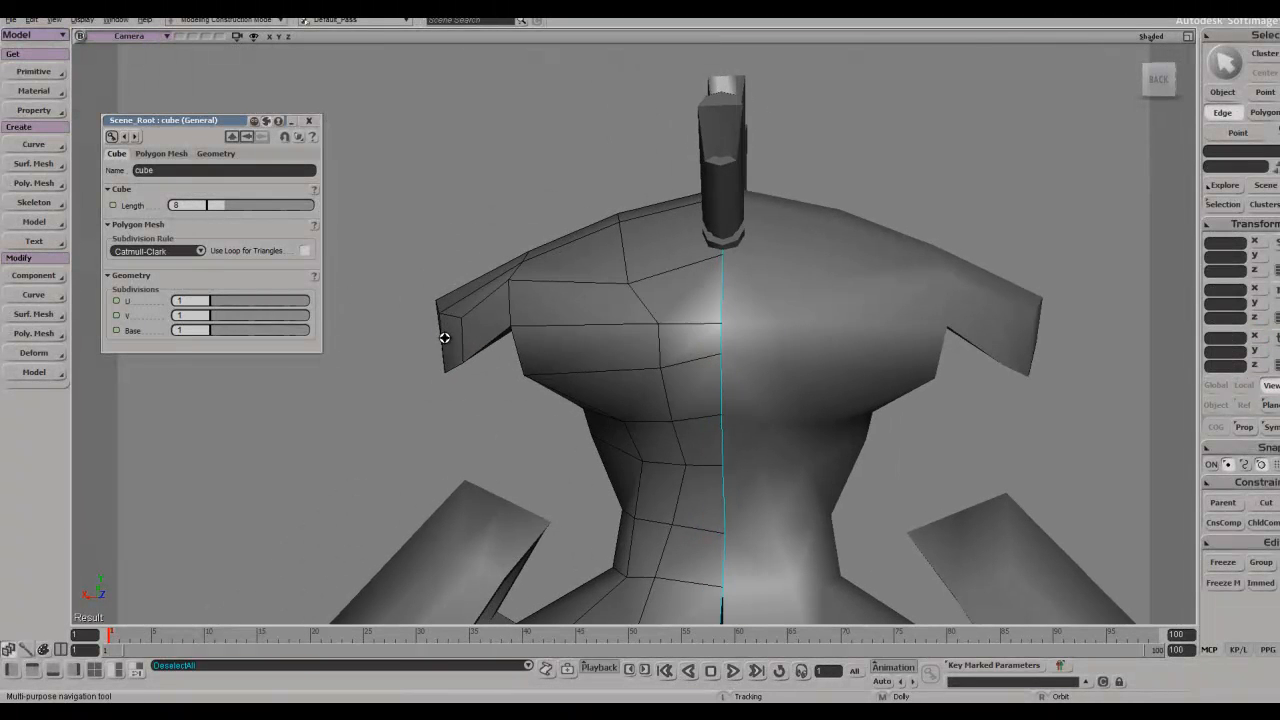
drag(524, 378, 583, 381)
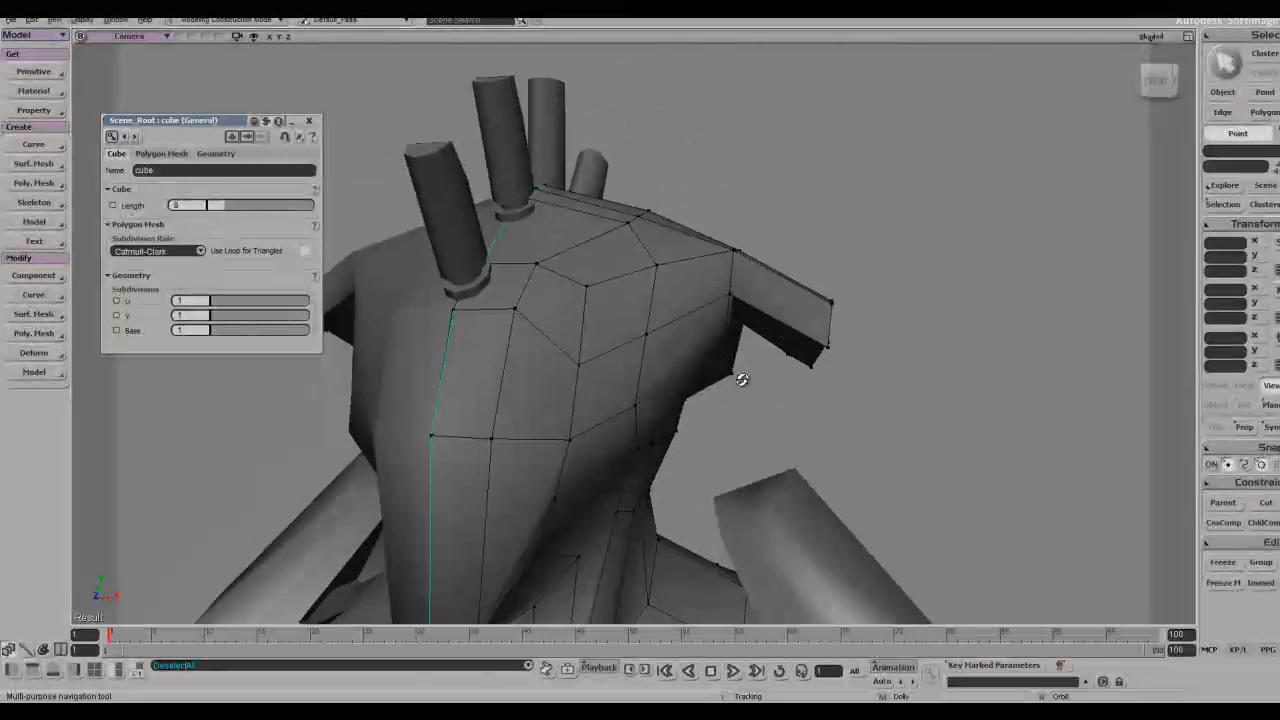
right_drag(743, 374, 777, 406)
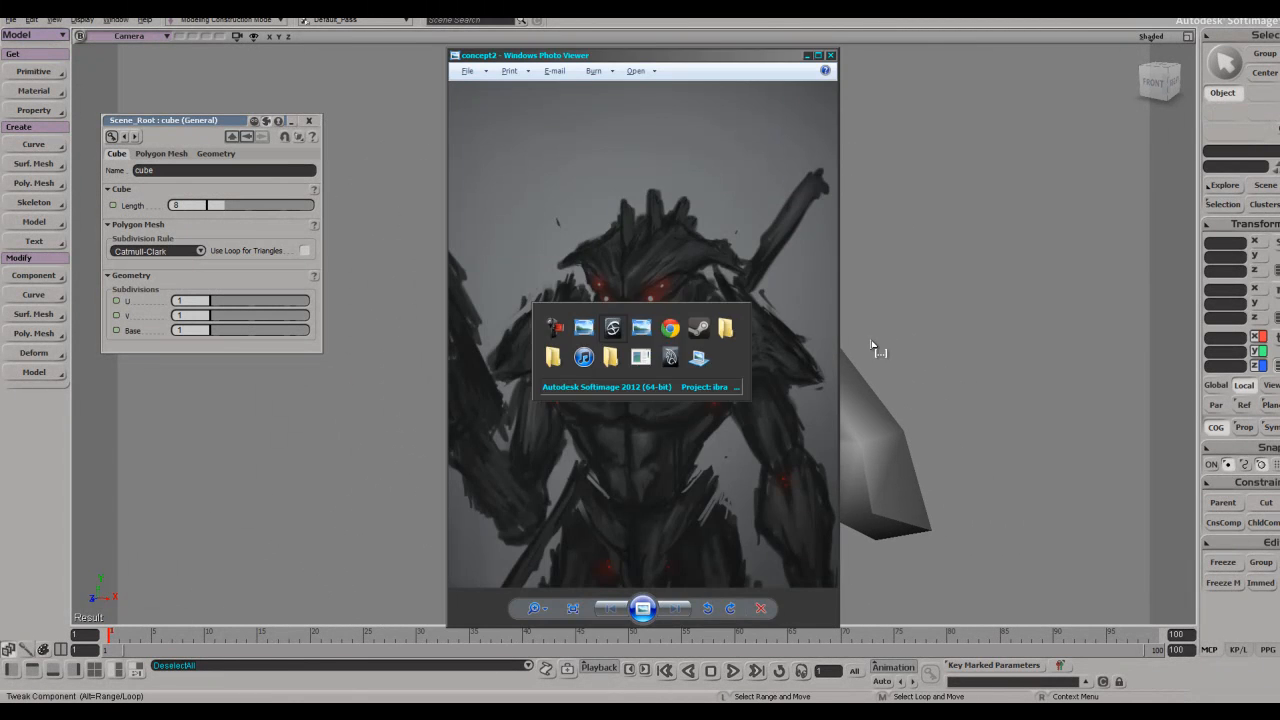
key(alt+Tab)
key(alt+Tab)
key(alt+Tab)
- Scale the three end polygons of the side flare thinner and save the scene
key(space)
click(806, 219)
right_drag(808, 220, 741, 282)
scroll(736, 281, up, 4)
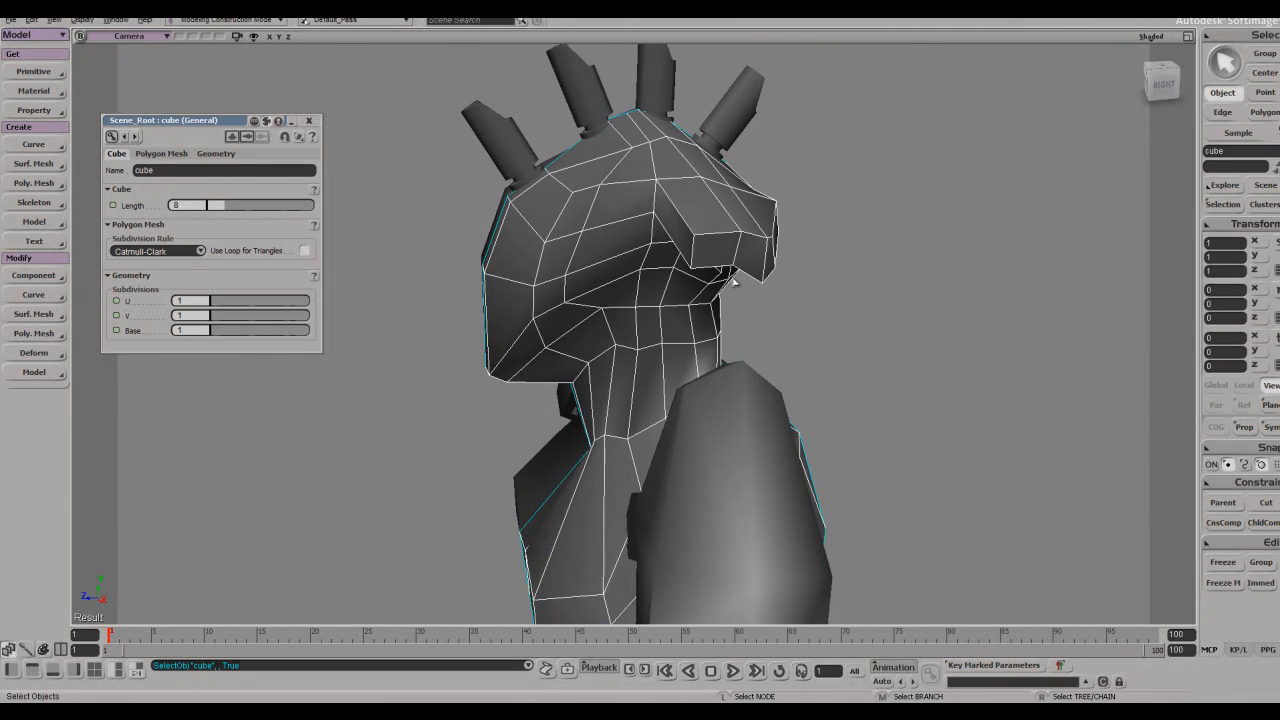
key(u)
drag(803, 238, 737, 243)
right_drag(737, 249, 722, 232)
key(x)
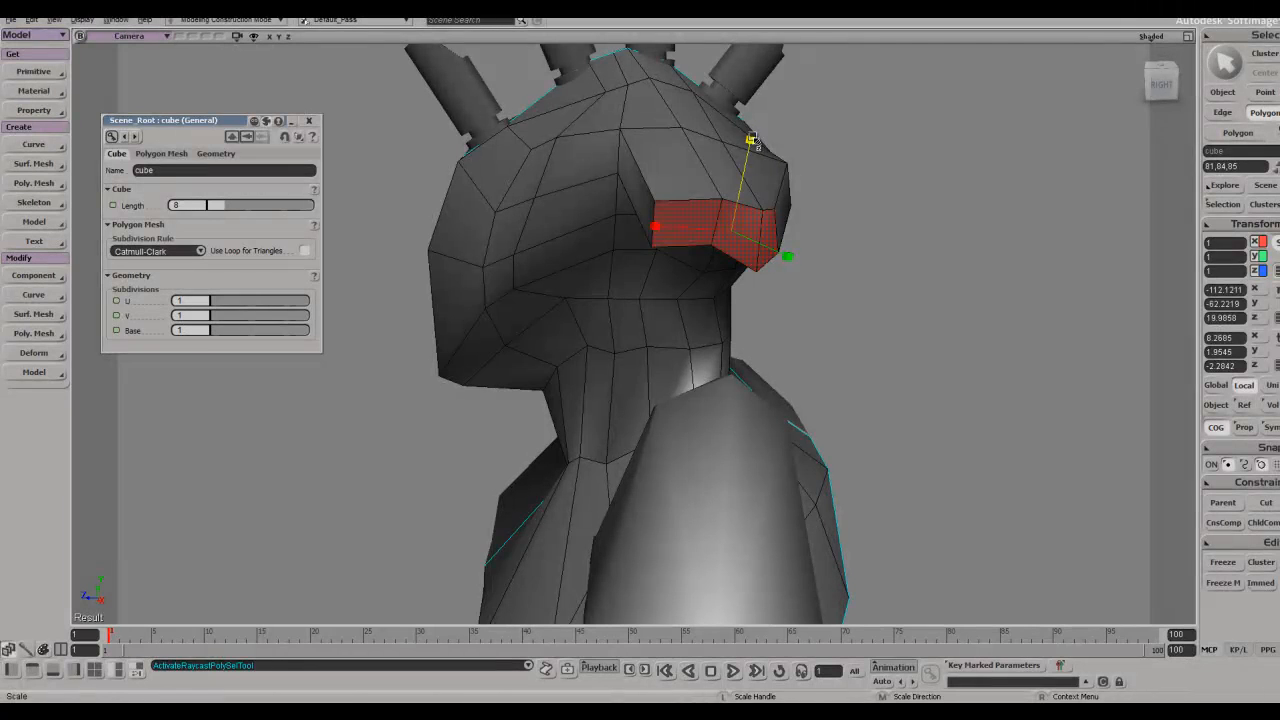
drag(730, 271, 730, 273)
right_drag(730, 273, 609, 269)
key(space)
click(870, 280)
scroll(890, 277, down, 4)
key(ctrl+s)
- Move the two crest points at the base of the front spike to reshape the brow
click(734, 278)
click(664, 287)
middle_drag(609, 269, 545, 225)
drag(545, 225, 583, 324)
key(t)
right_drag(583, 324, 579, 332)
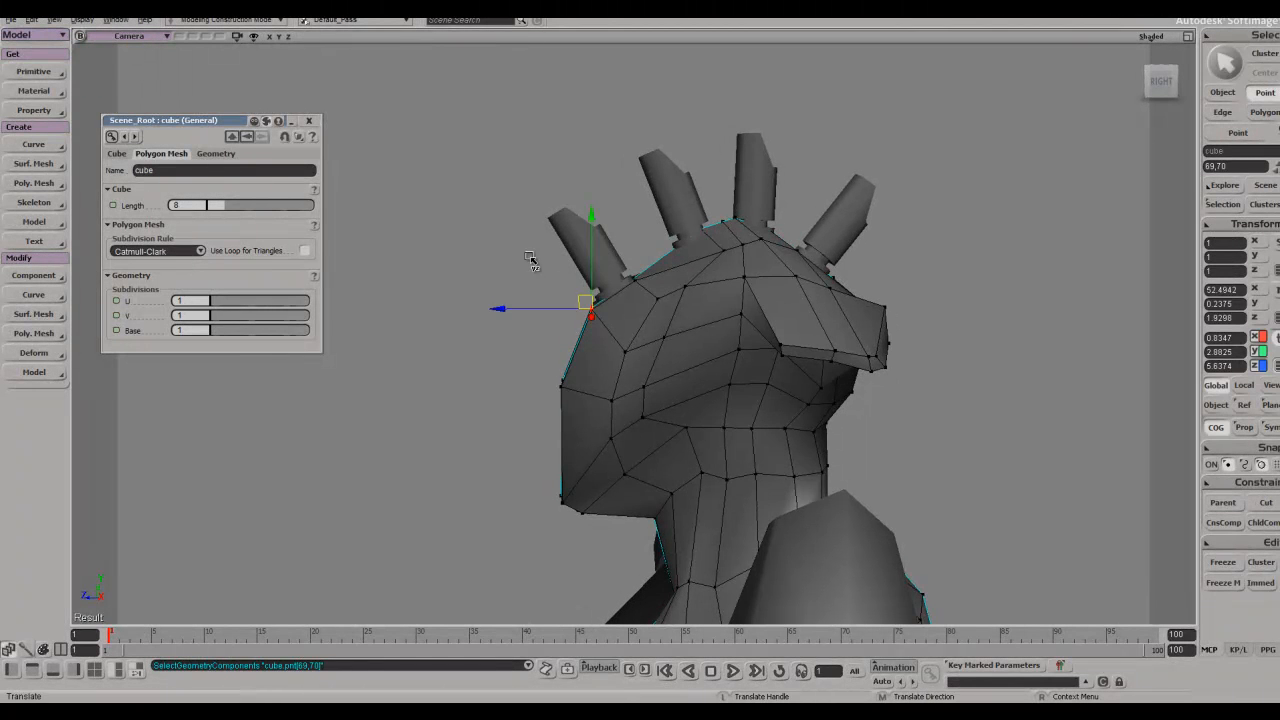
right_drag(533, 260, 708, 246)
- Shift the two pairs of crest points around the second spike's base forward along the head
key(t)
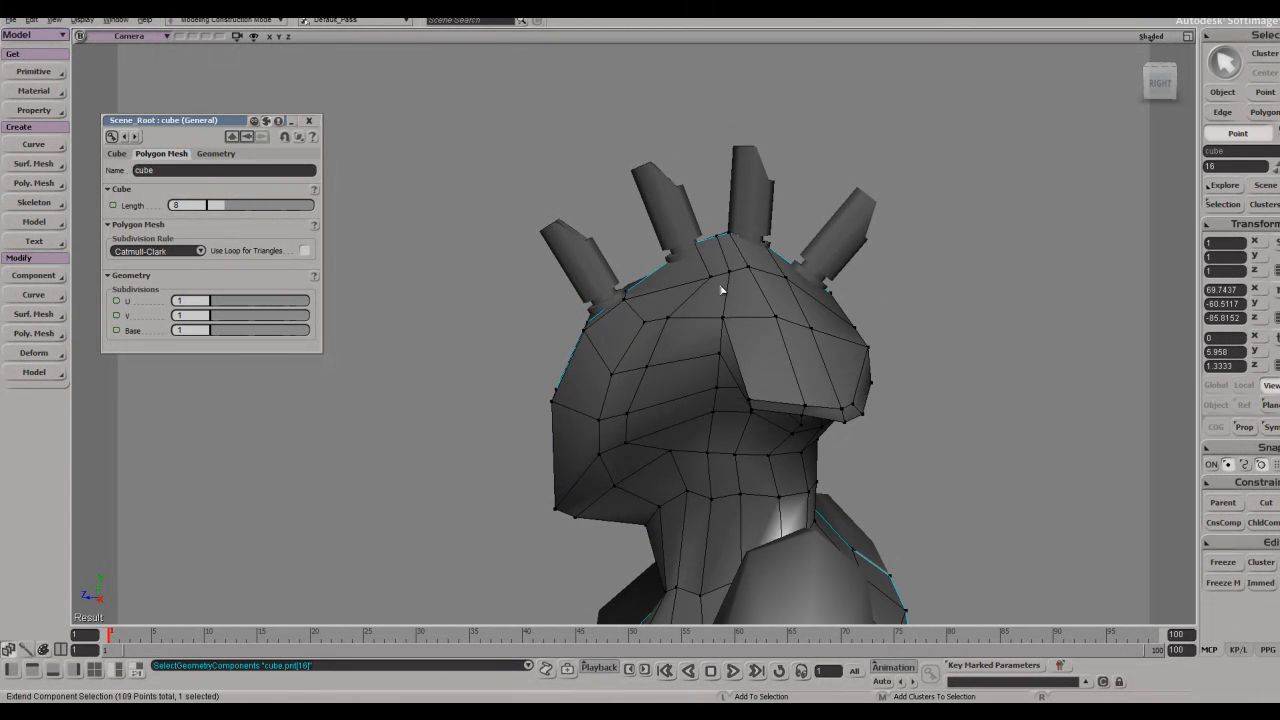
key(v)
drag(665, 214, 630, 217)
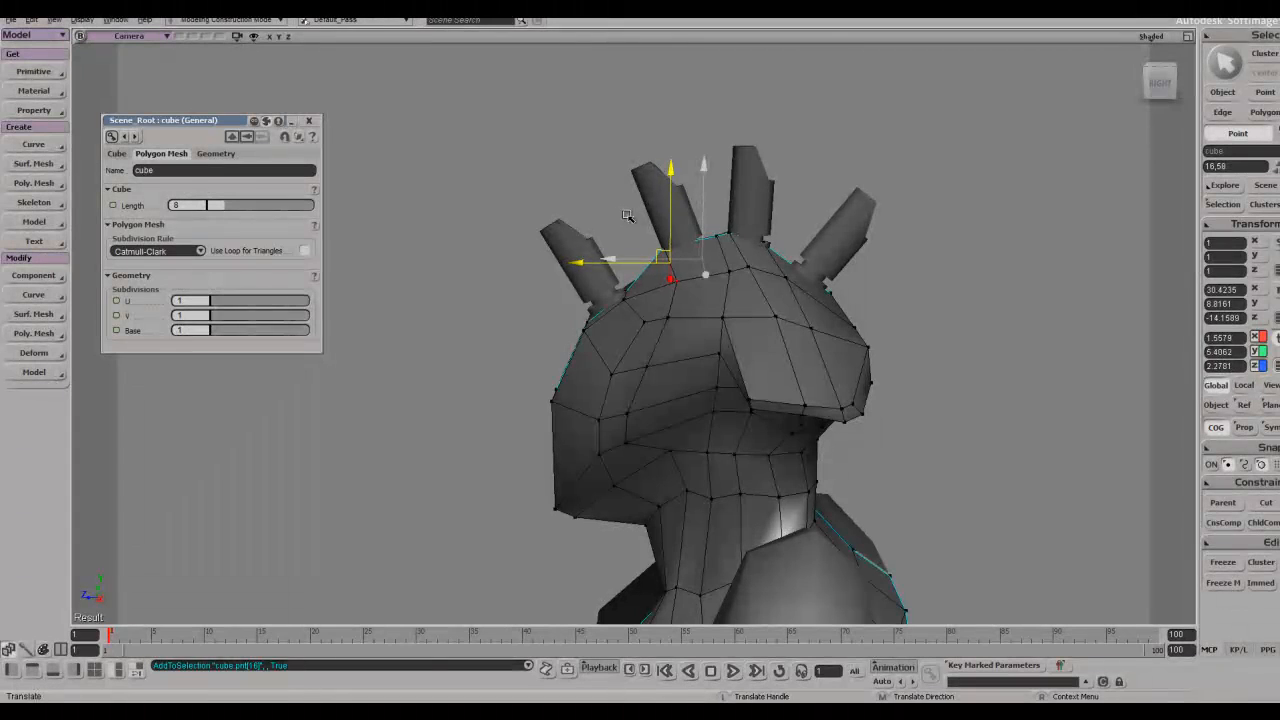
key(t)
shift+click(698, 244)
key(v)
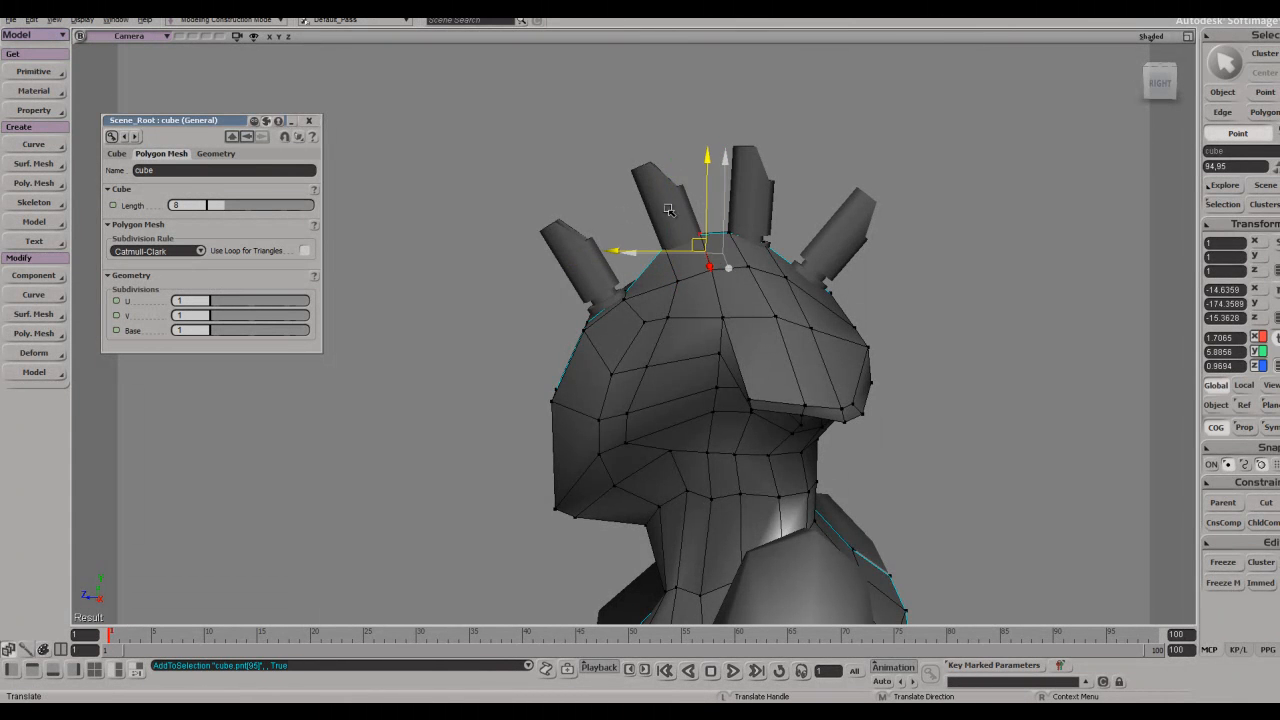
right_drag(667, 210, 650, 300)
- Raise the pair of crest points between the first and second spikes to round the head's profile
key(t)
click(661, 318)
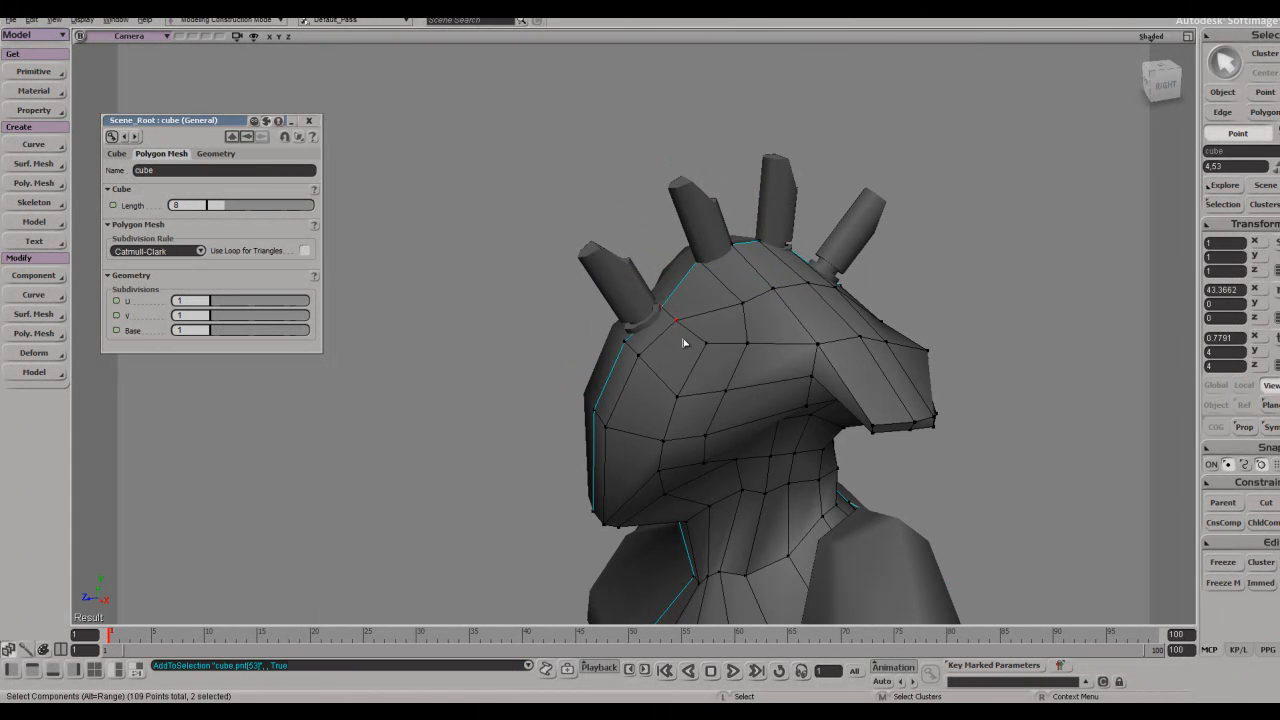
right_drag(684, 343, 604, 231)
key(v)
drag(603, 222, 604, 219)
key(s)
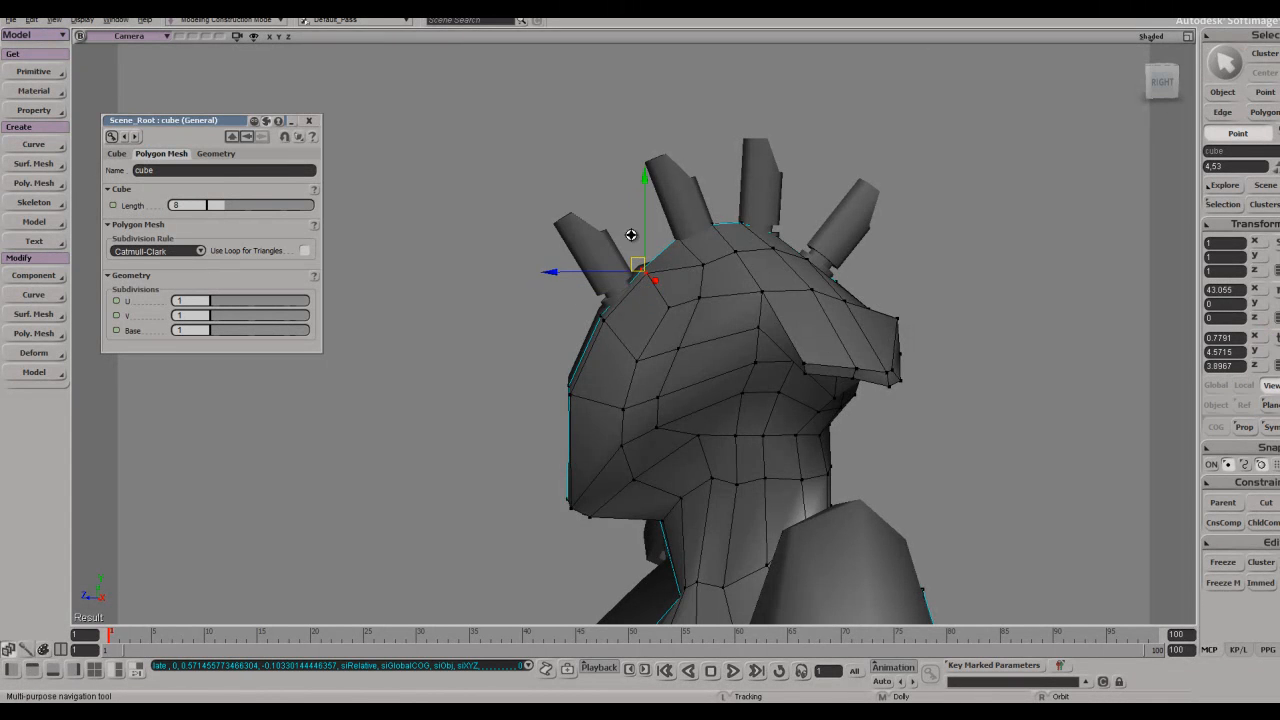
right_drag(631, 237, 611, 226)
- Examine the whole bust from the side, front and back to judge the head's silhouette
key(space)
click(957, 271)
scroll(950, 276, down, 2)
key(s)
right_drag(908, 305, 889, 396)
key(z)
drag(889, 396, 905, 302)
key(s)
right_drag(905, 302, 779, 329)
key(z)
key(s)
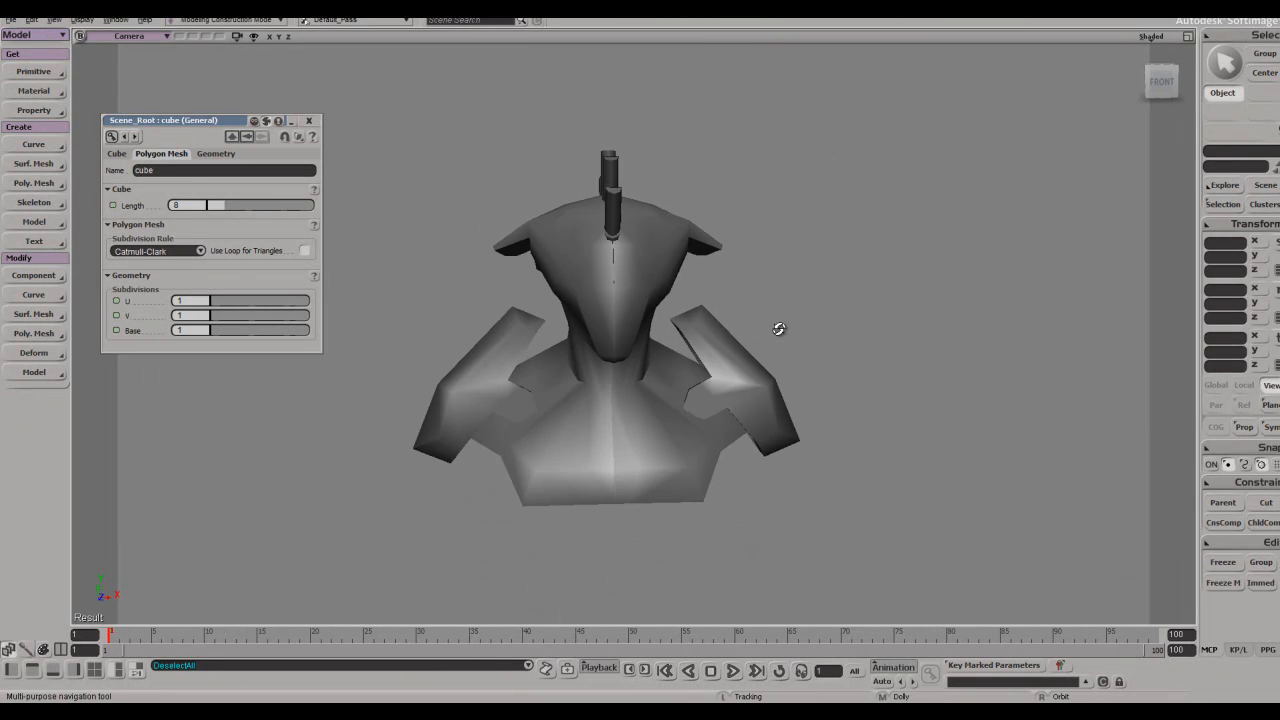
right_drag(670, 375, 822, 353)
- Lower the center edge at the bottom of the upper back and save the scene
click(774, 440)
right_drag(774, 440, 762, 442)
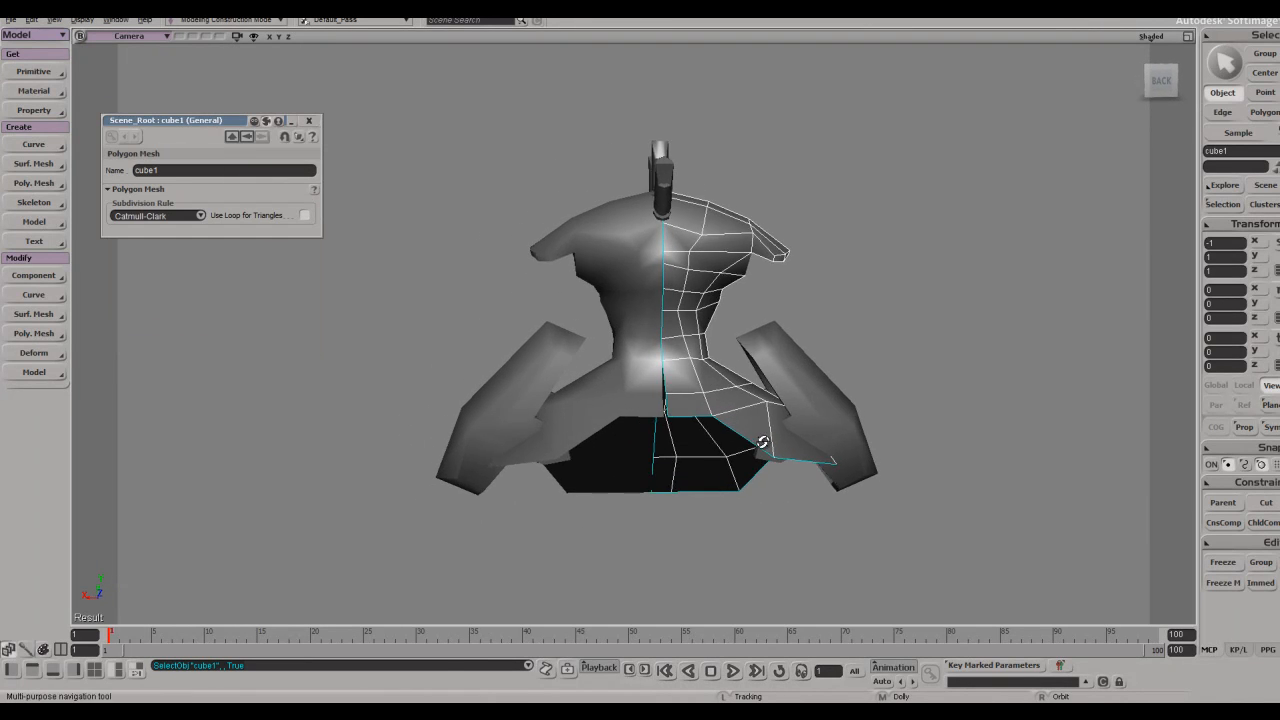
click(636, 420)
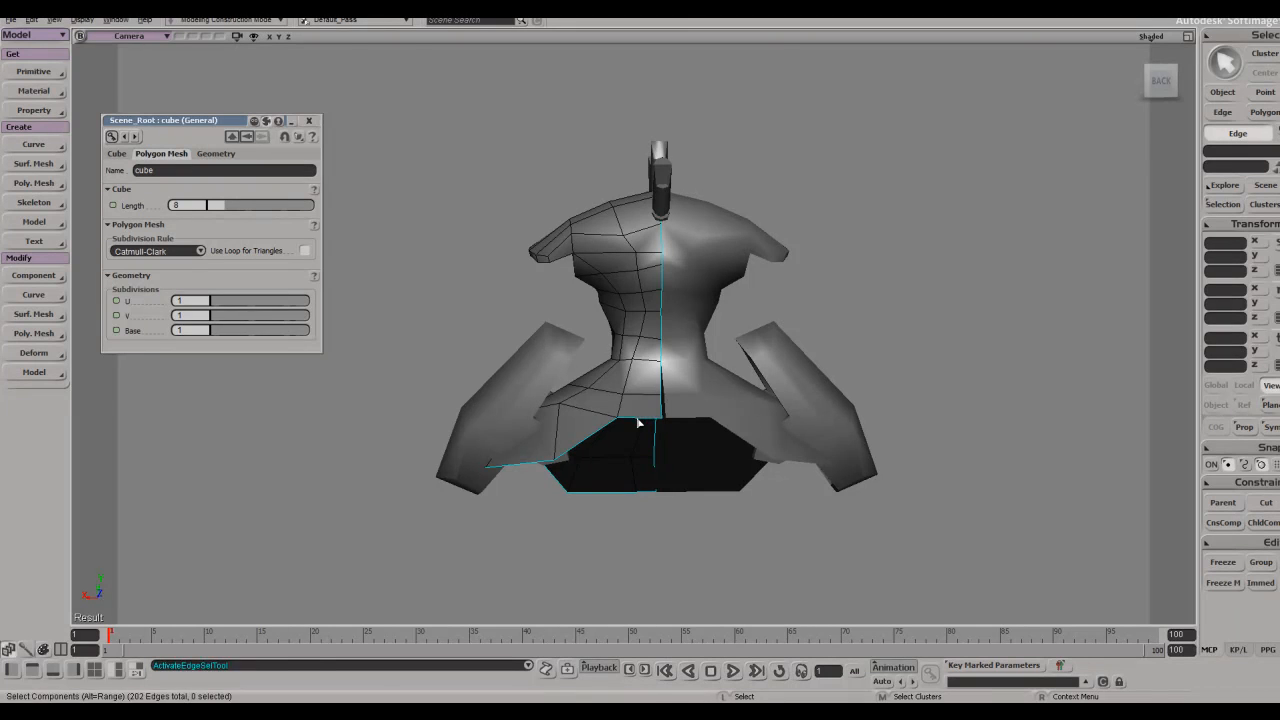
drag(653, 362, 651, 371)
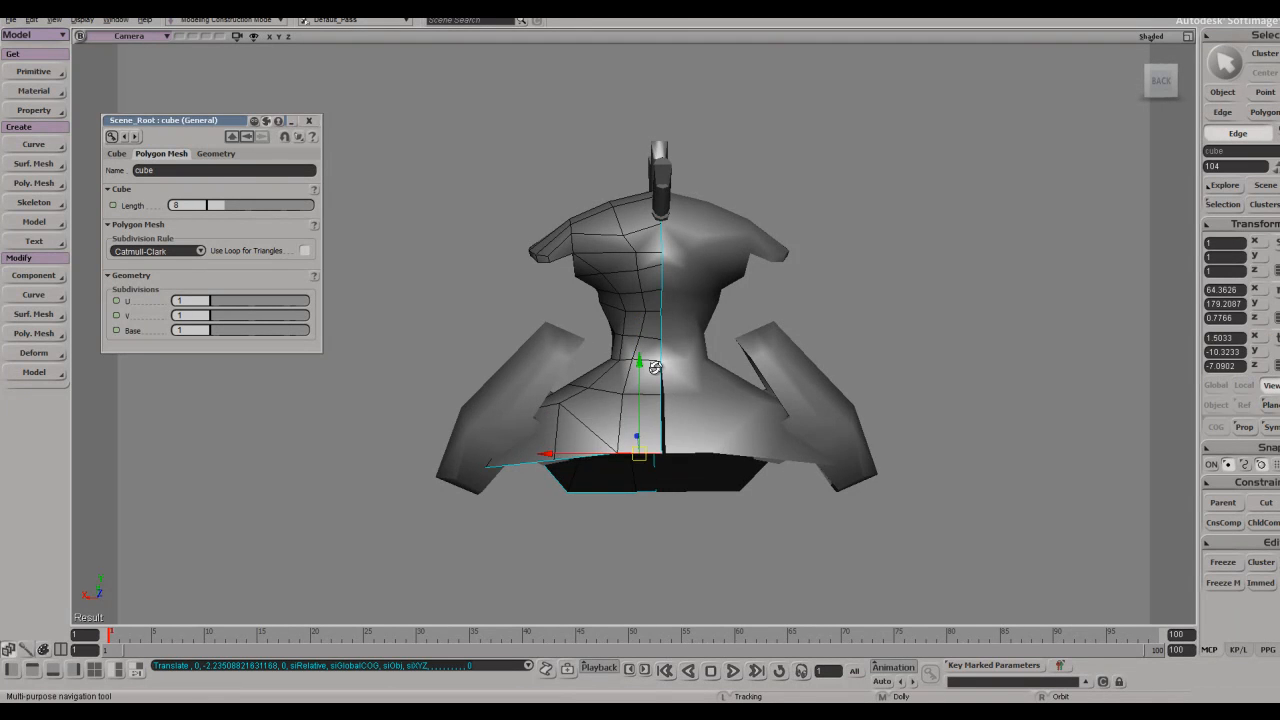
right_drag(651, 371, 717, 396)
drag(727, 432, 737, 434)
right_drag(737, 434, 799, 353)
click(874, 390)
key(ctrl+s)
- Subdivide the center edge on the front of the neck with 2 subdivisions and Connect enabled
key(e)
right_drag(760, 335, 709, 449)
scroll(709, 449, up, 5)
click(617, 460)
right_drag(617, 460, 760, 328)
key(v)
key(ctrl+shift+a)
middle_drag(760, 328, 683, 324)
click(684, 318)
mouse_move(686, 290)
right_down()
mouse_move(694, 260)
mouse_move(706, 286)
right_up()
- Raise the edge at the top of the neck's front up to the underside of the chin
key(e)
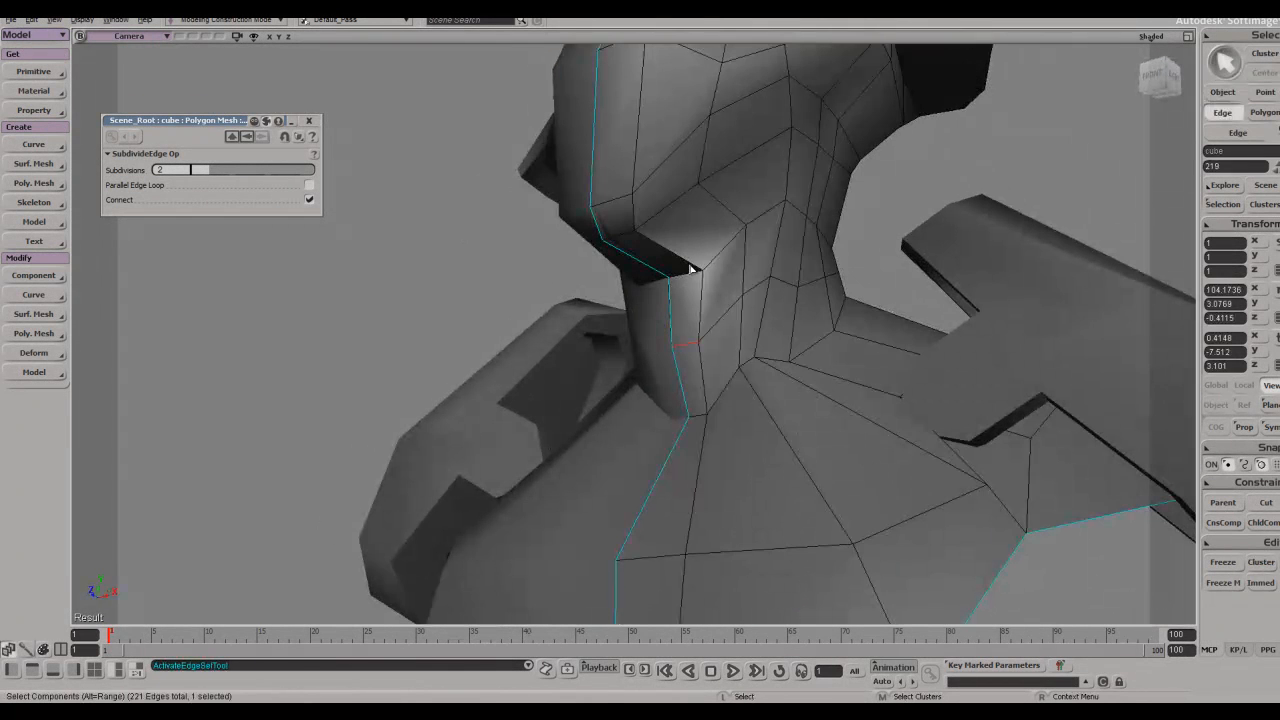
click(691, 268)
key(v)
drag(687, 218, 686, 188)
right_drag(686, 188, 686, 240)
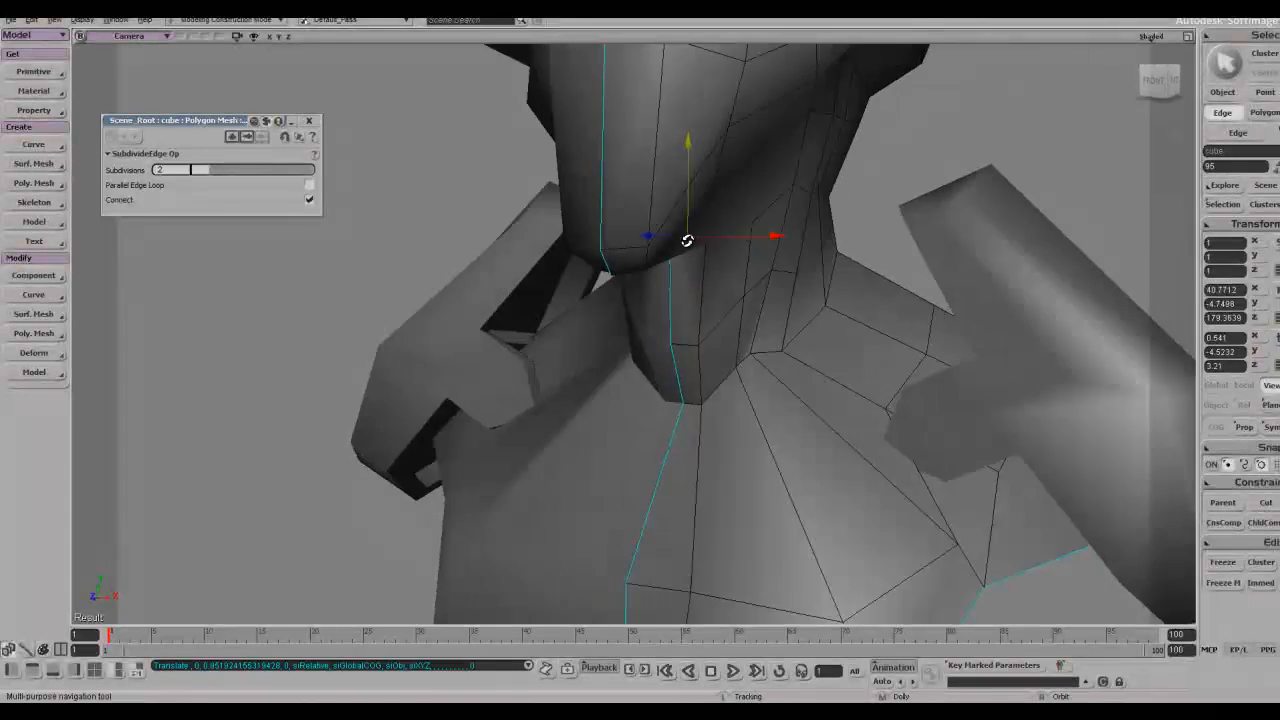
- Examine the chin and neck junction up close from several angles
middle_drag(686, 240, 897, 191)
key(space)
key(ctrl+shift+a)
right_drag(897, 191, 763, 297)
middle_drag(763, 297, 686, 291)
right_drag(686, 291, 588, 327)
click(644, 344)
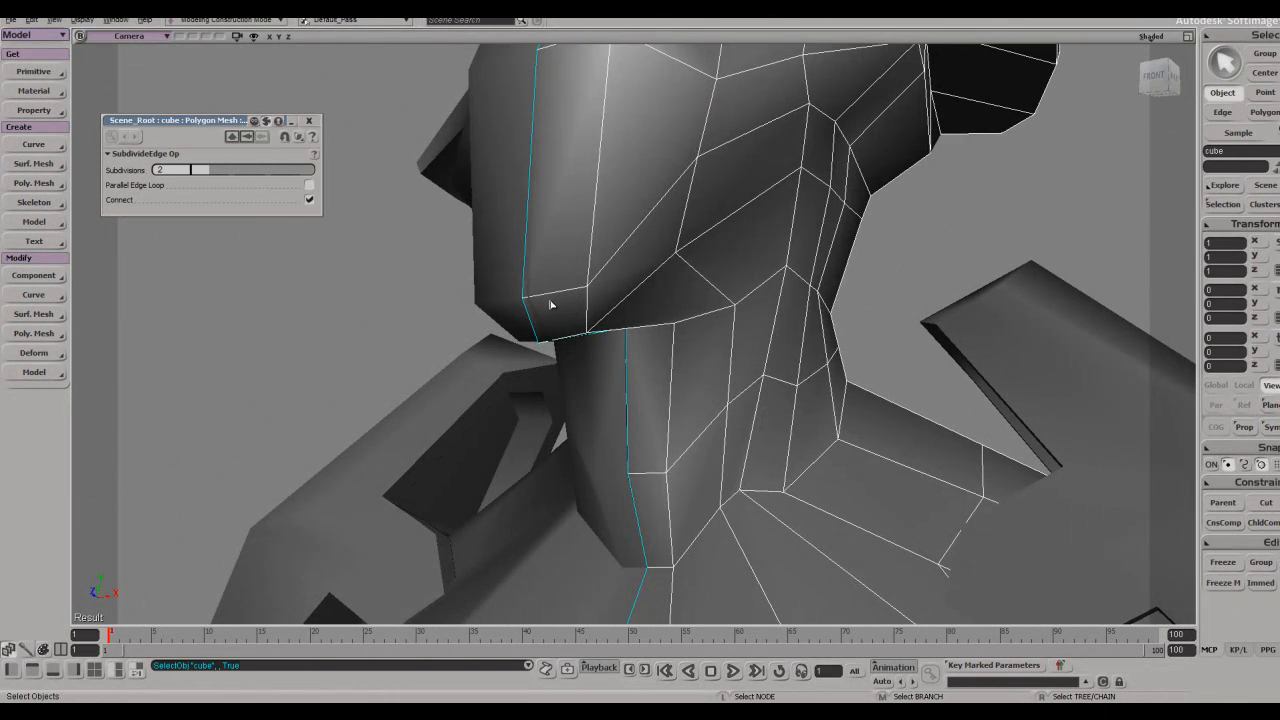
middle_drag(550, 305, 606, 286)
right_drag(606, 286, 617, 320)
middle_drag(617, 320, 611, 334)
right_drag(611, 334, 609, 342)
- Delete the mirrored half of the body mesh
key(space)
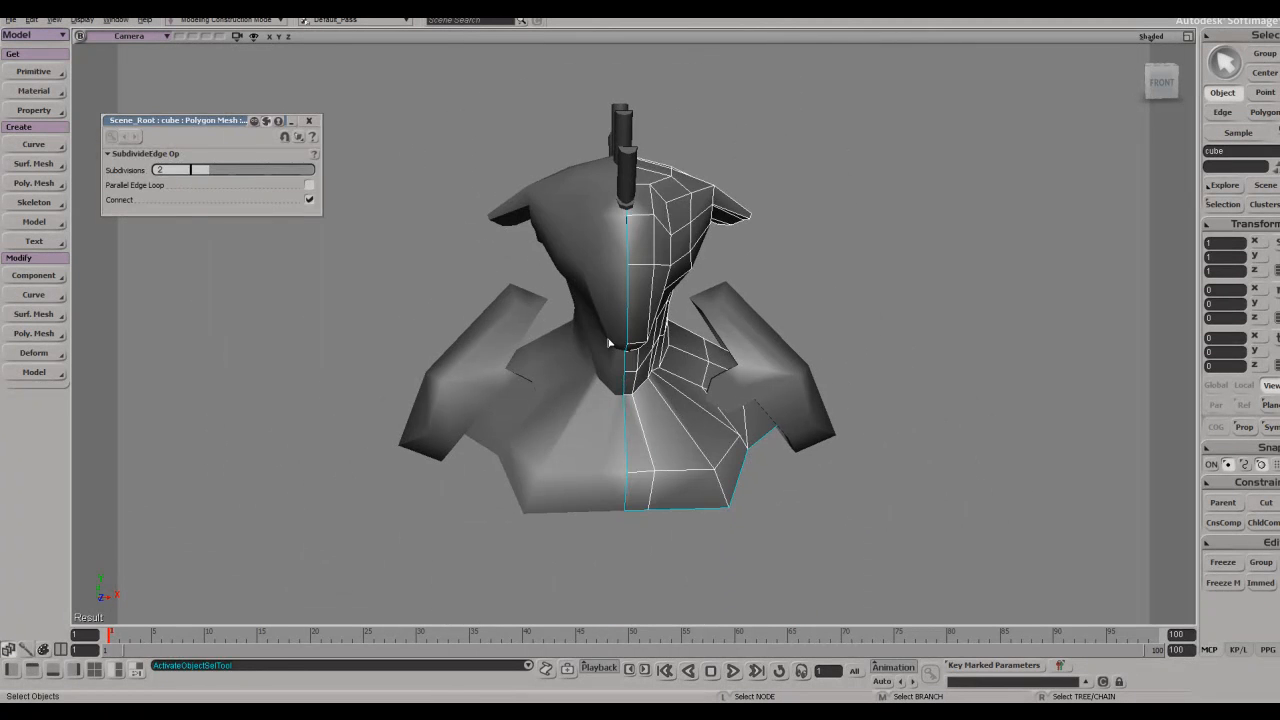
click(609, 342)
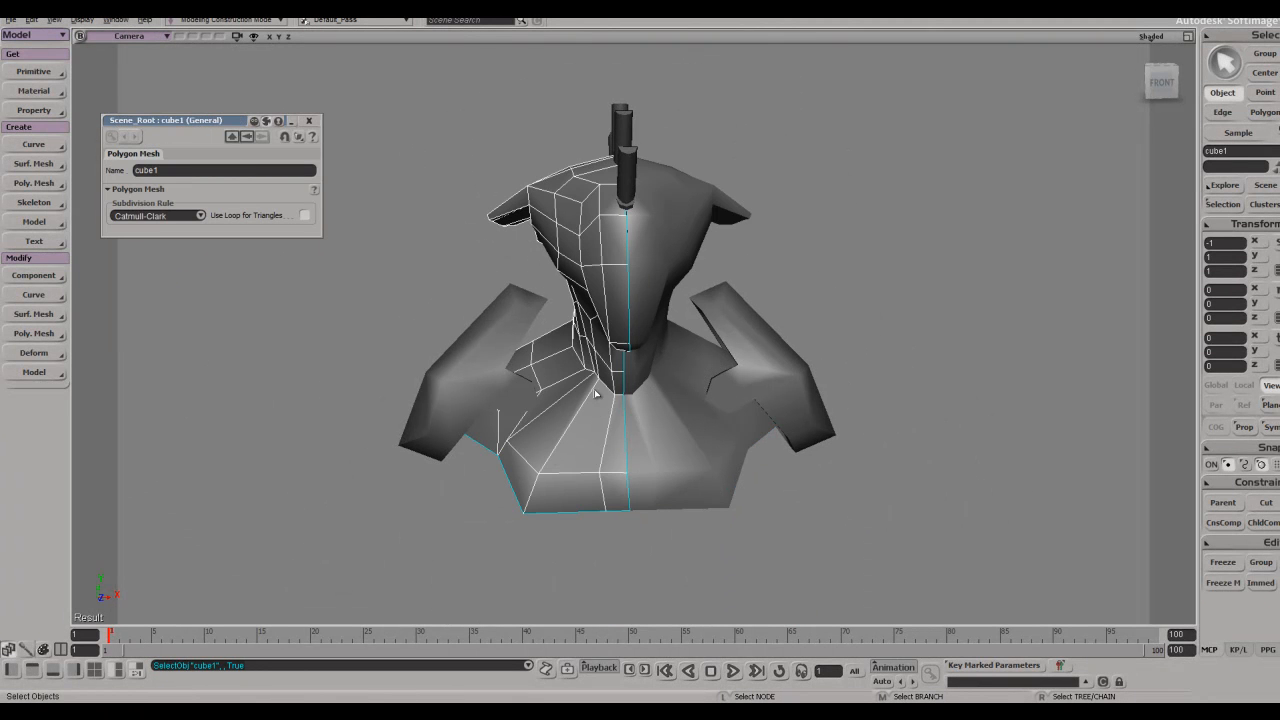
key(Delete)
- Isolate the remaining body half and select the points along its open center seam
click(668, 460)
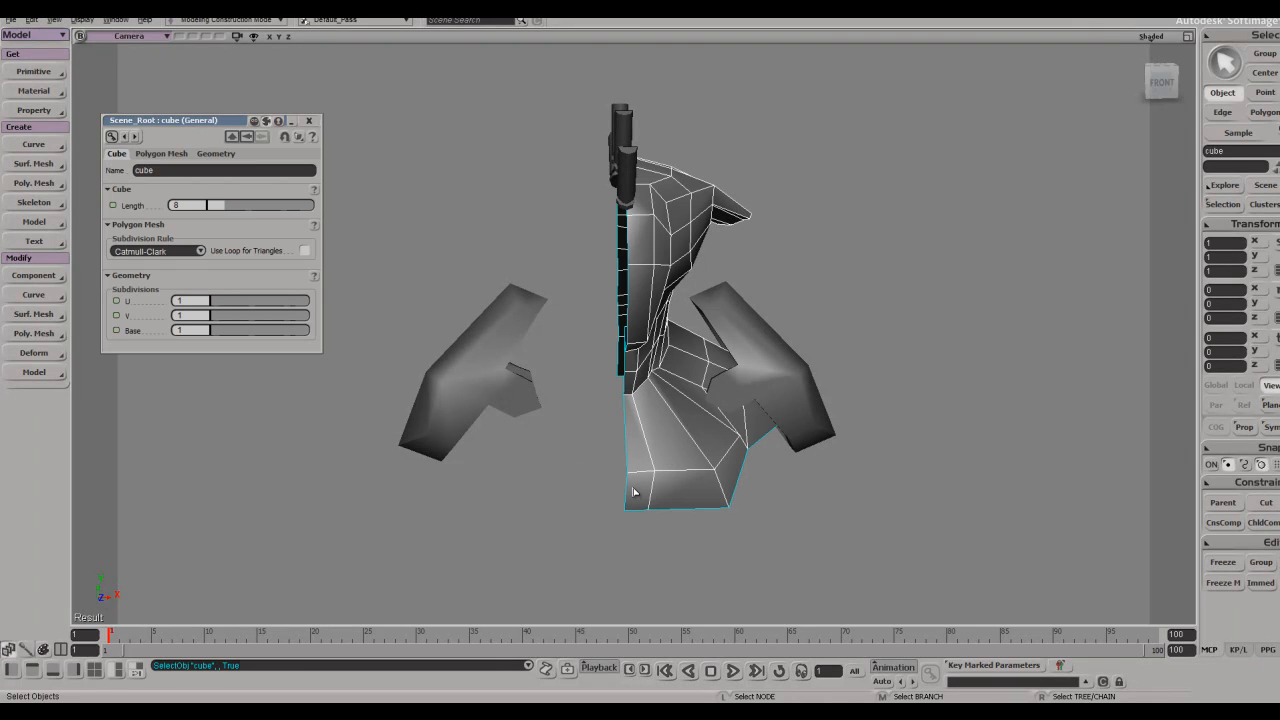
key(shift+i)
right_drag(630, 446, 651, 486)
key(t)
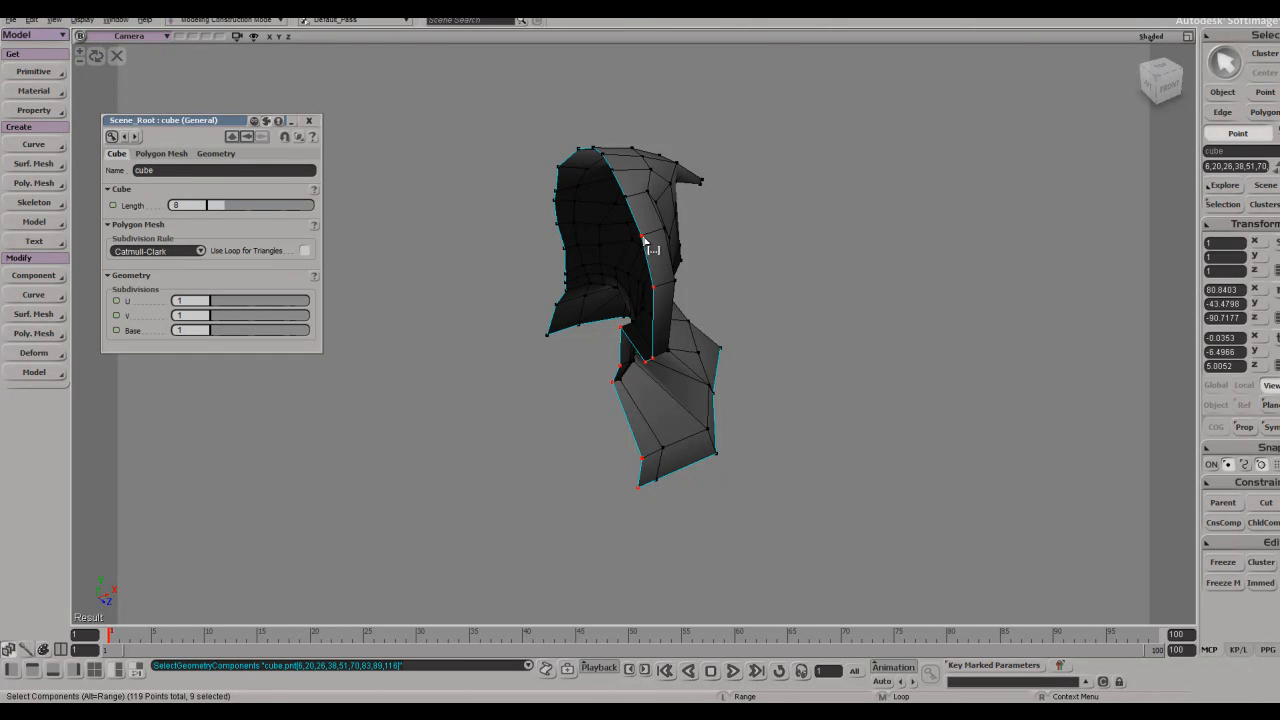
right_drag(643, 238, 638, 235)
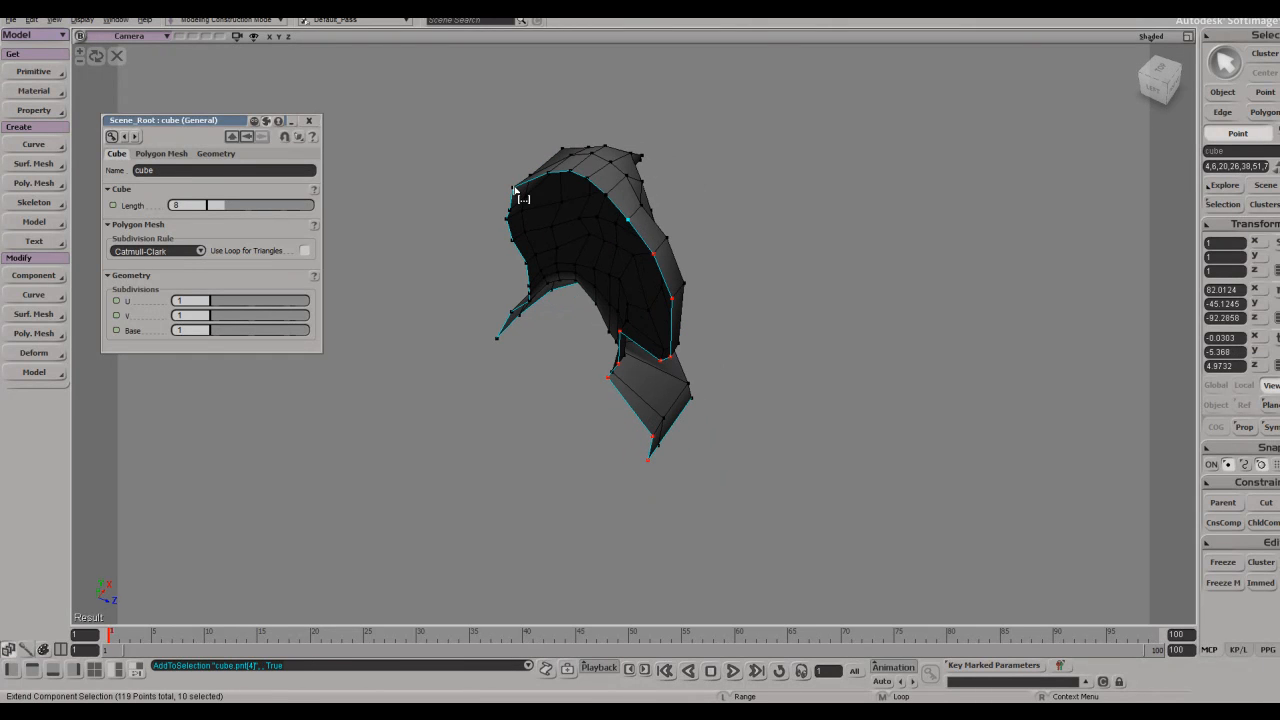
right_drag(520, 232, 583, 288)
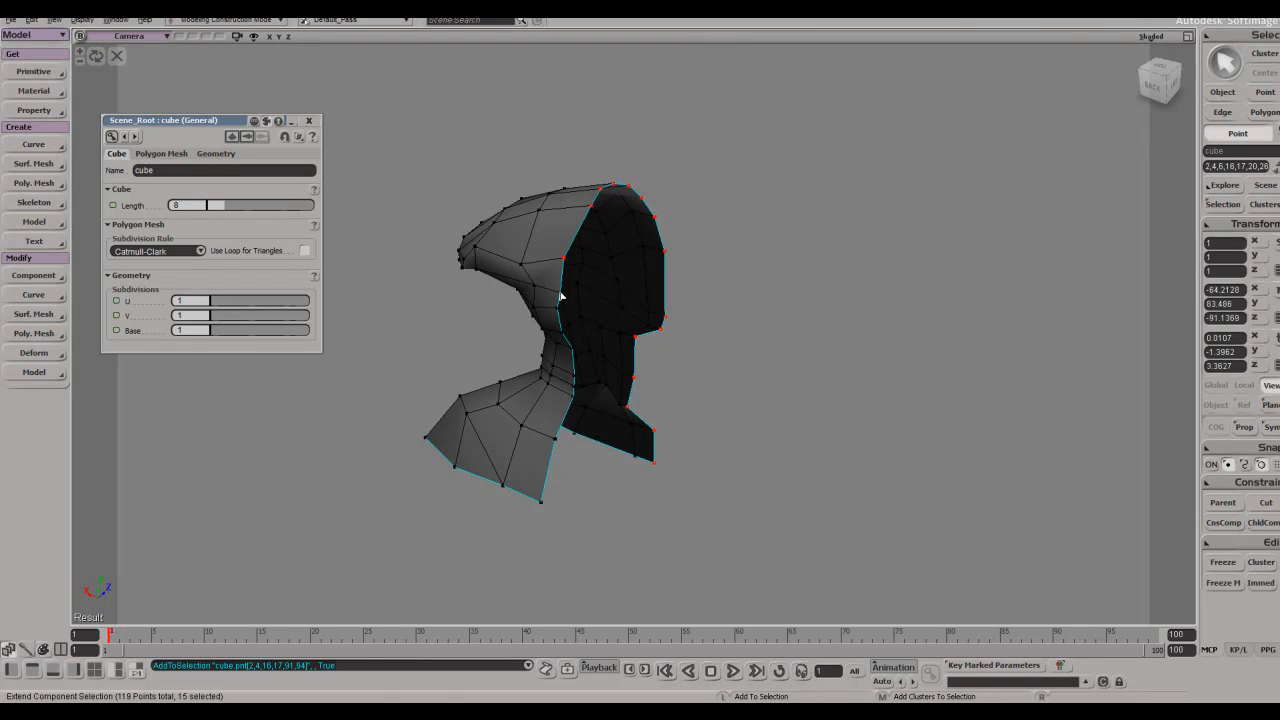
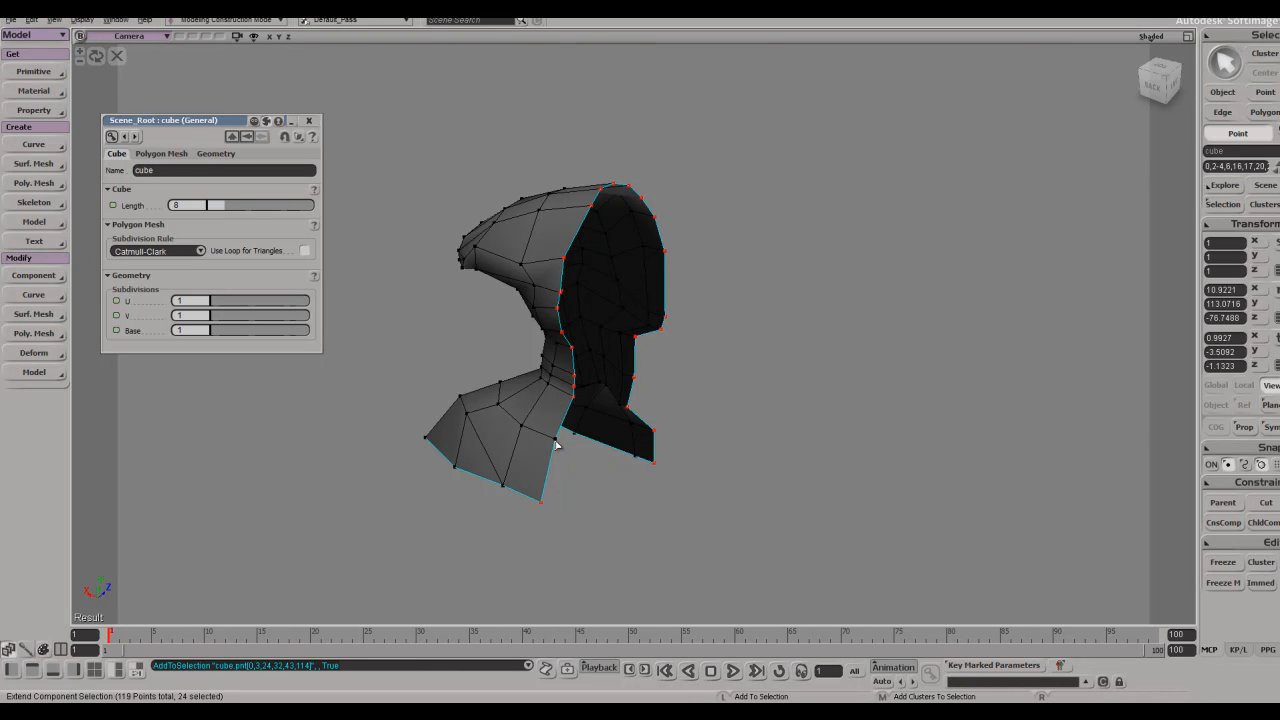
- Flatten the center seam points along the global X axis, then show the rest of the model again
right_drag(586, 446, 988, 357)
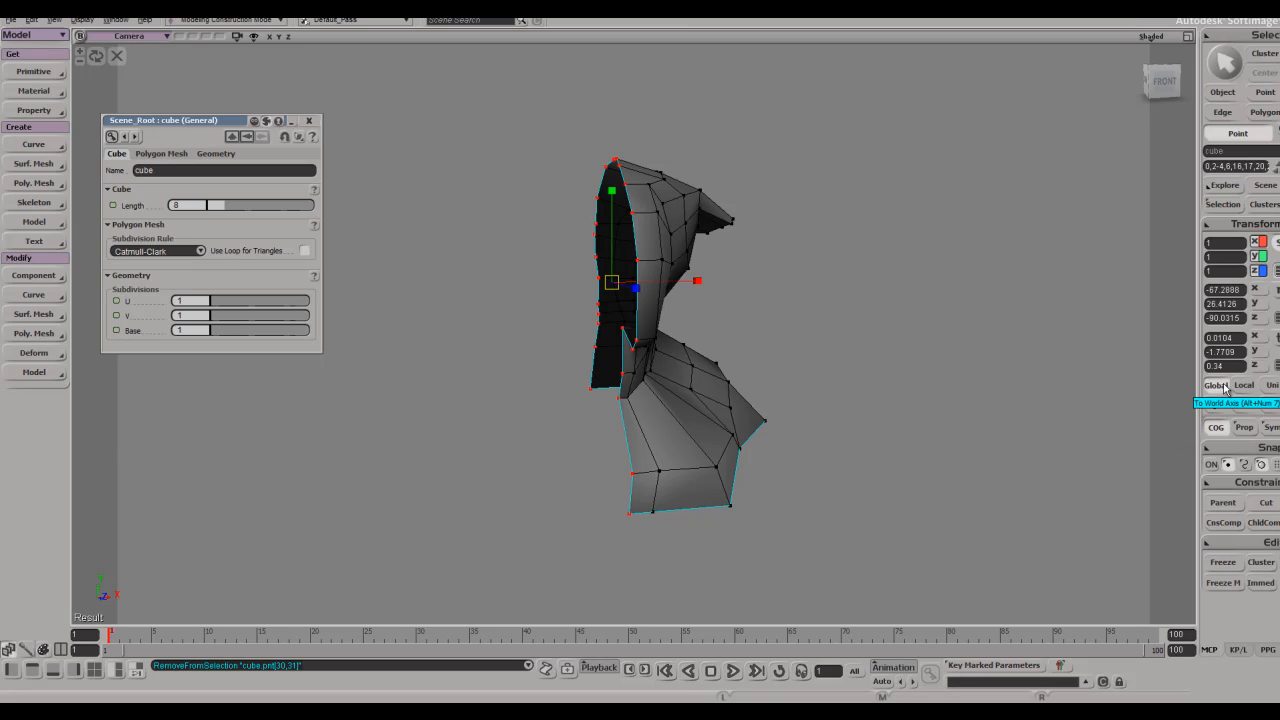
right_drag(1014, 354, 971, 347)
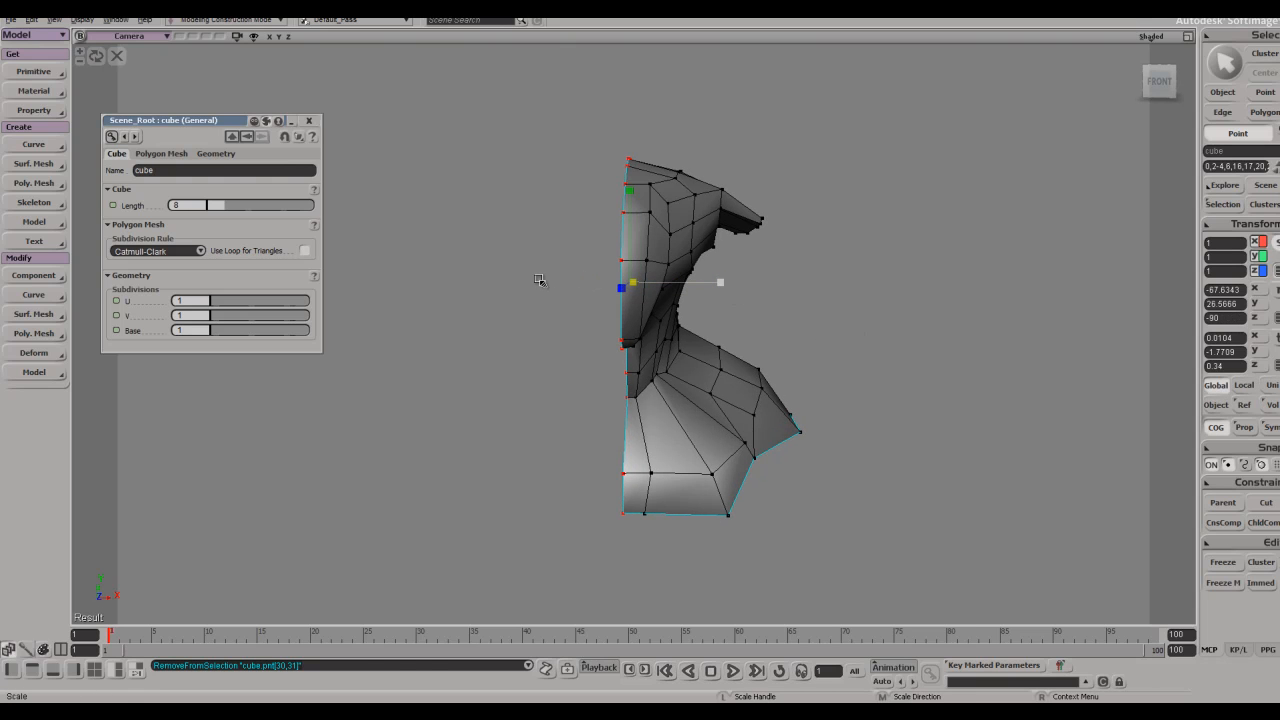
key(v)
key(ctrl+z)
middle_click(128, 39)
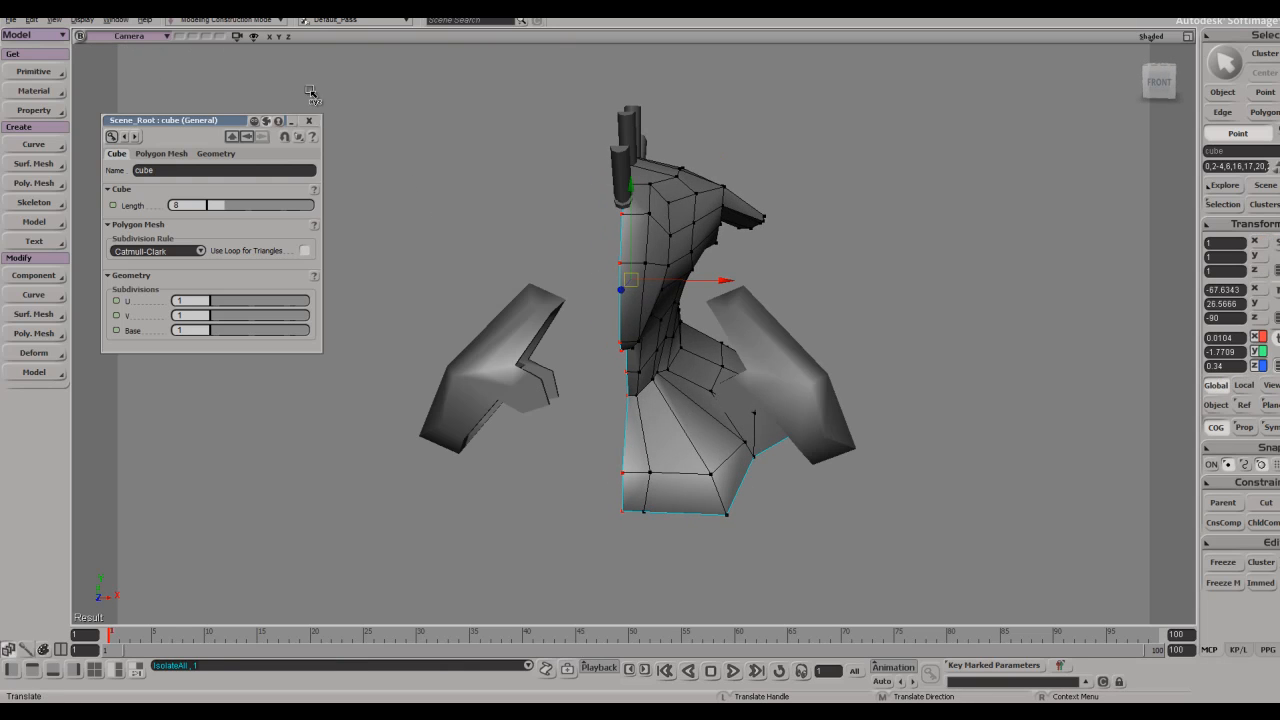
- Symmetrize the body half's polygons across the X axis with Weld enabled at a distance of 0.1
key(space)
key(s)
right_drag(814, 251, 558, 186)
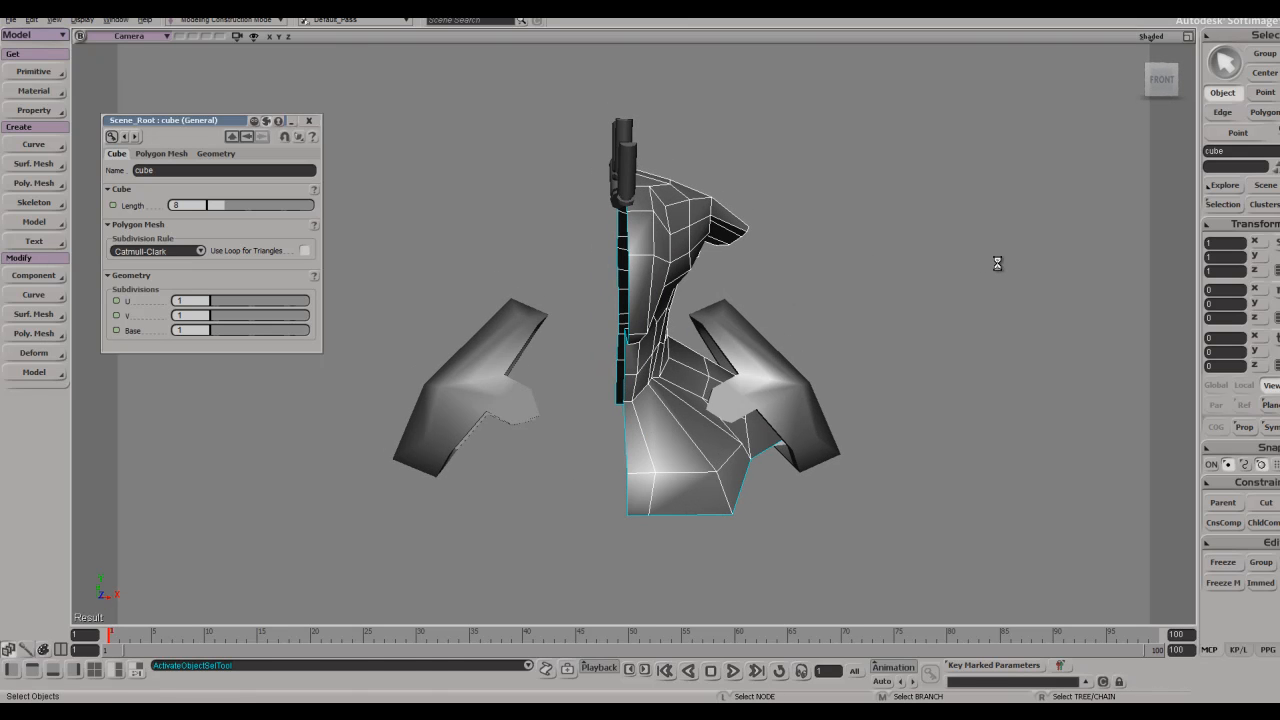
key(s)
mouse_move(886, 260)
right_down()
mouse_move(868, 246)
mouse_move(703, 263)
mouse_move(803, 299)
mouse_move(886, 283)
mouse_move(923, 243)
mouse_move(821, 249)
mouse_move(891, 249)
mouse_move(884, 282)
right_up()
click(869, 343)
right_drag(869, 343, 876, 343)
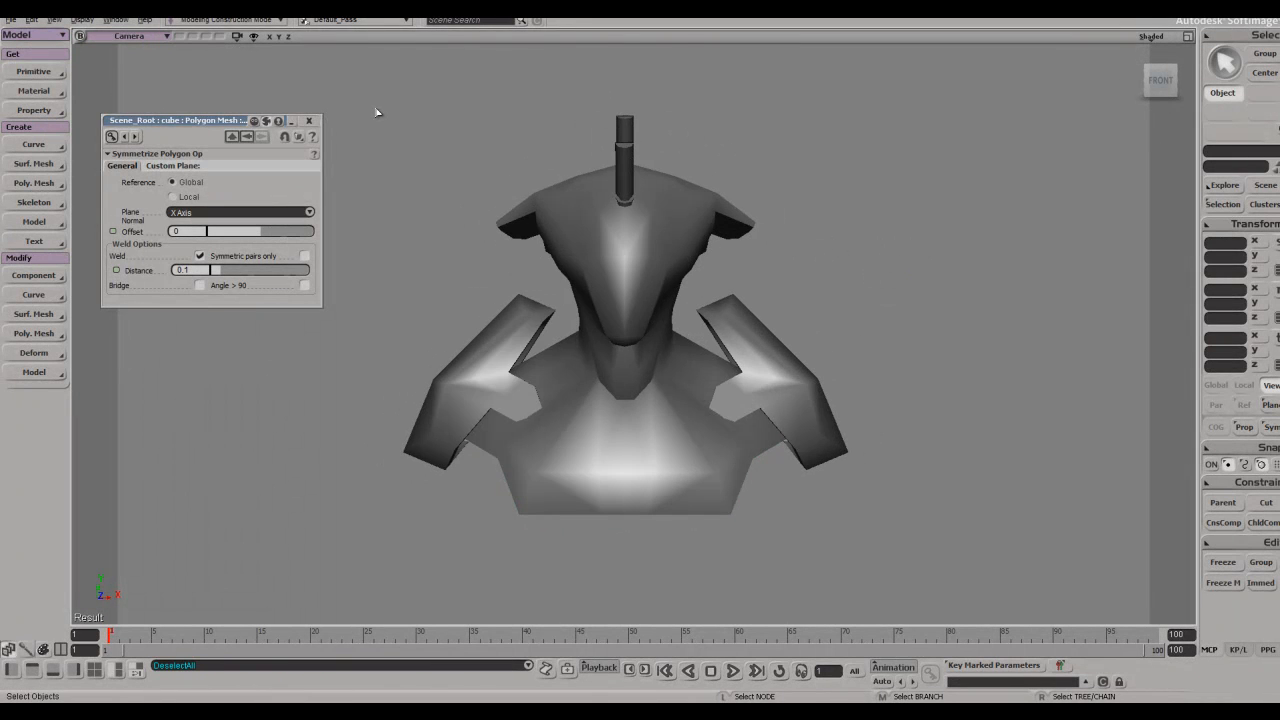
click(309, 120)
key(s)
right_drag(600, 200, 887, 219)
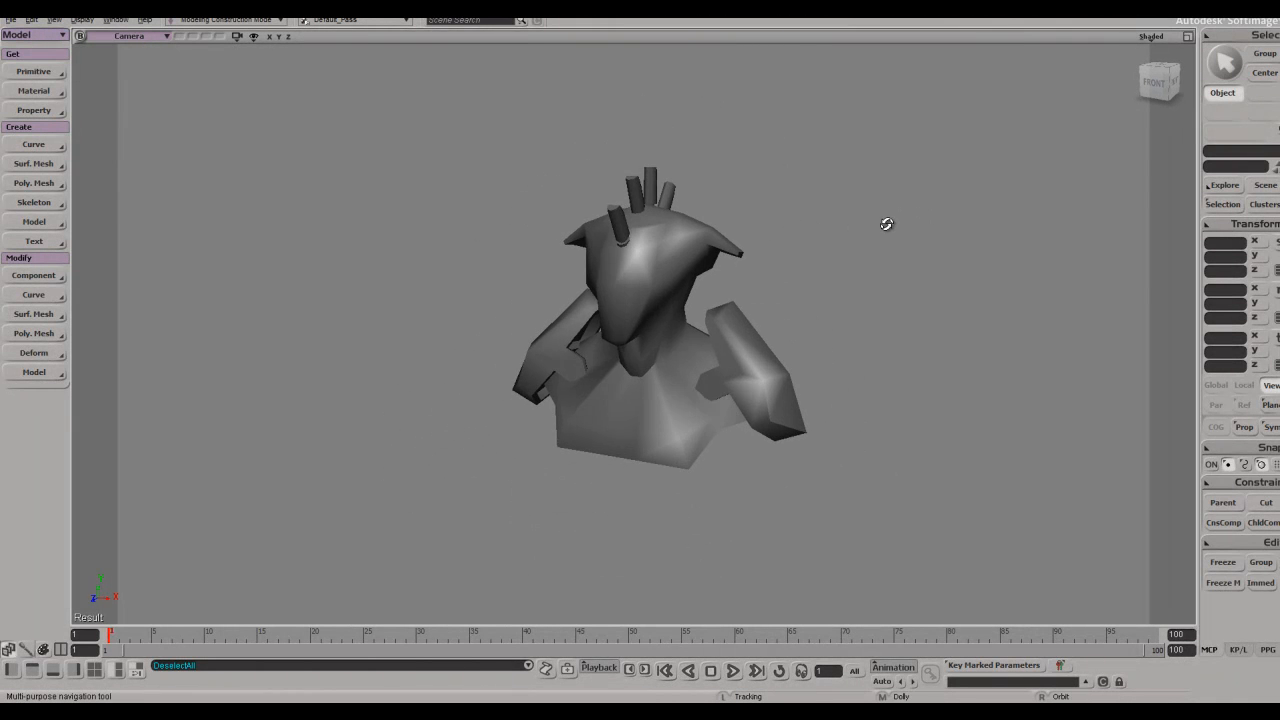
- Save the scene and compare the bust's proportions with the concept2 reference image
key(alt+Tab)
mouse_move(763, 380)
right_down()
mouse_move(780, 351)
mouse_move(750, 370)
right_up()
key(alt+Tab)
key(alt+Tab)
click(874, 260)
right_drag(874, 261, 697, 309)
key(ctrl+s)
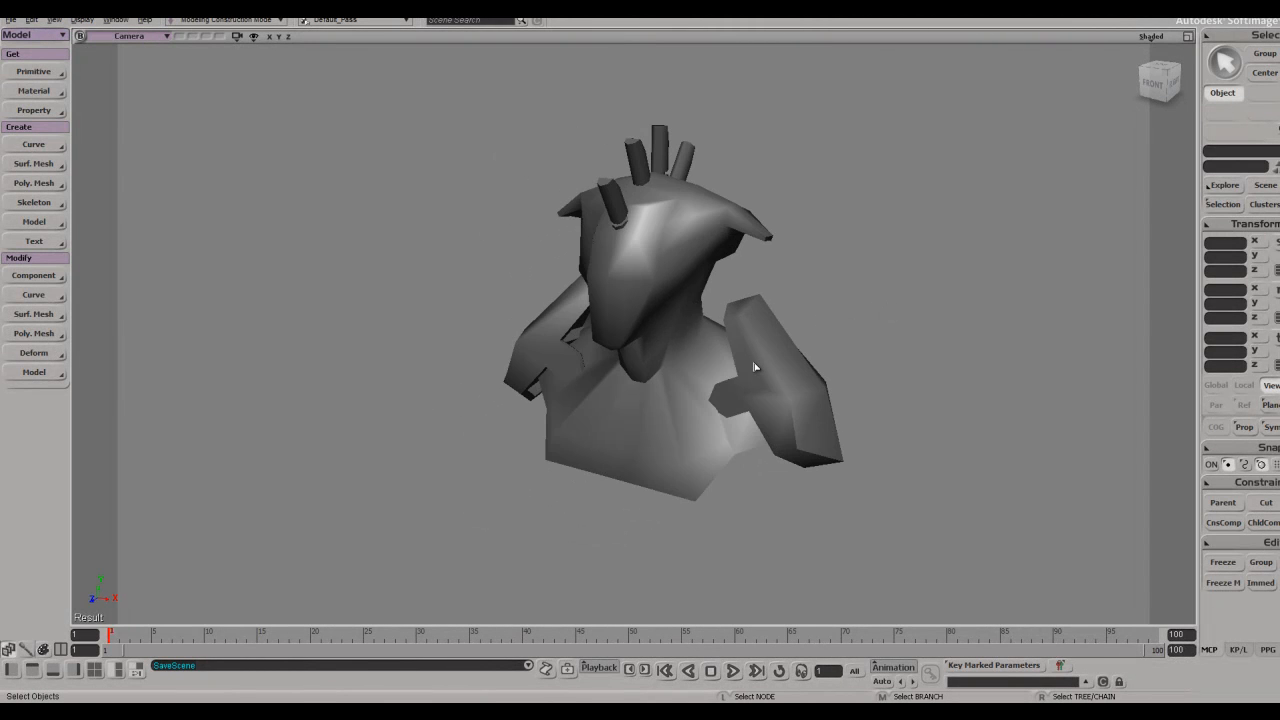
key(alt+Tab)
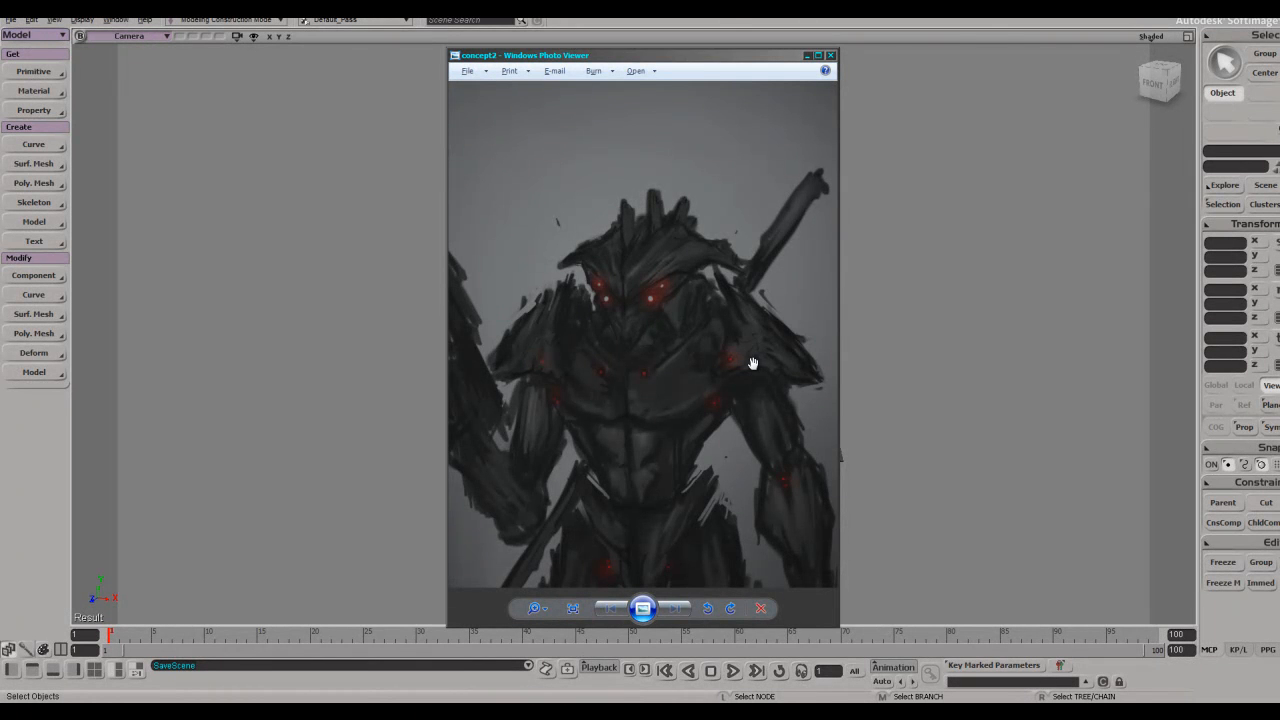
key(alt+Tab)
- Slice the body mesh's polygons across the global X axis at 50% offset and delete the polygons below the cut
click(688, 470)
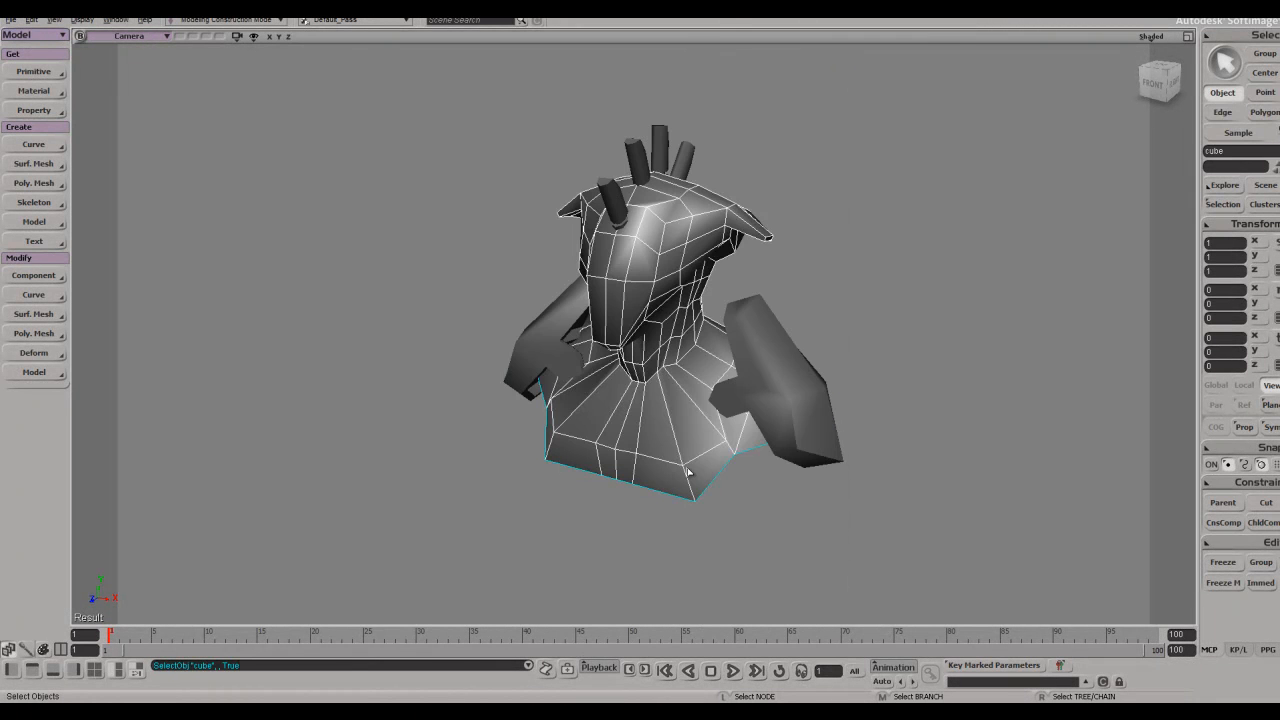
key(period)
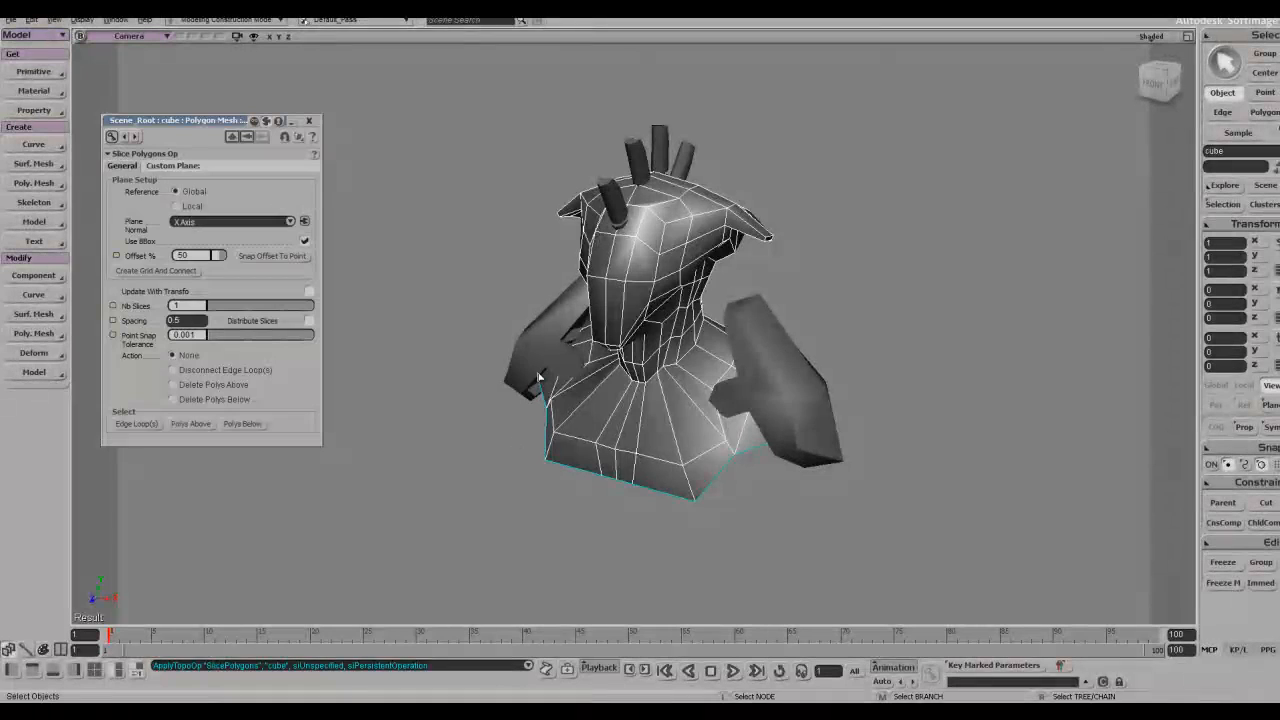
right_drag(537, 377, 625, 385)
click(229, 400)
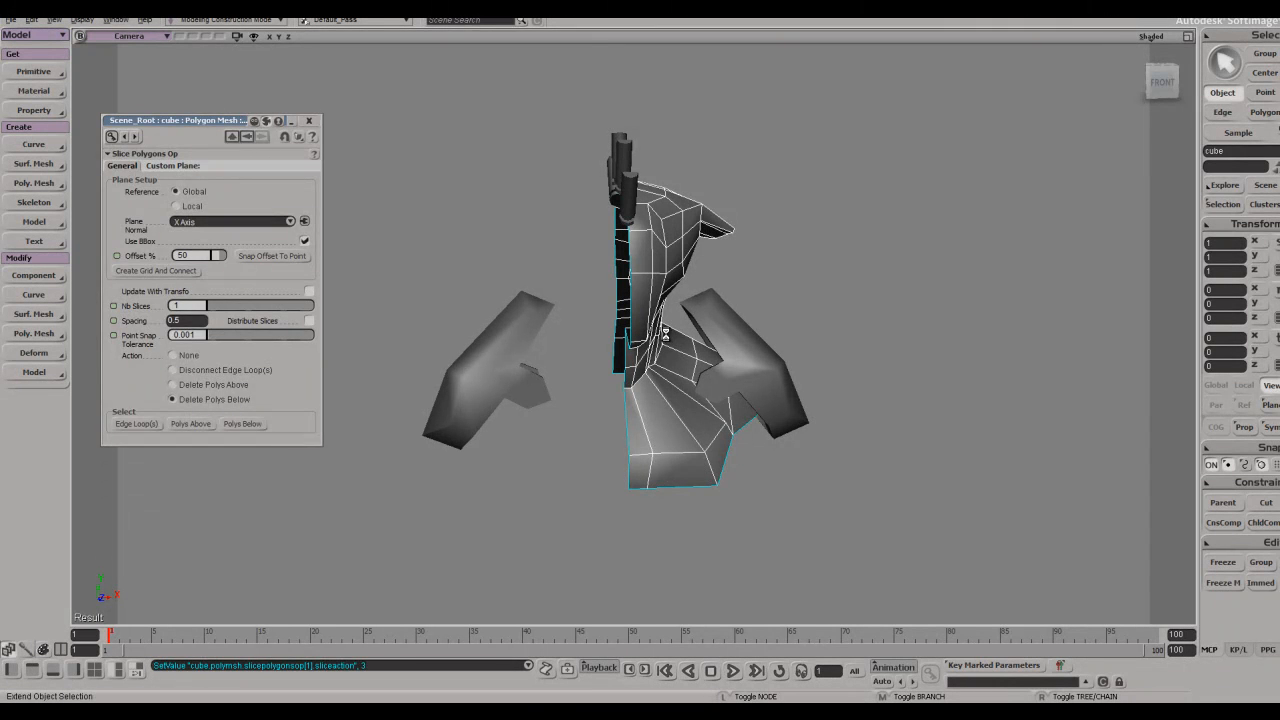
- Clone the remaining body half and mirror the copy across the X axis
key(ctrl+shift+d)
drag(718, 262, 357, 271)
key(space)
click(797, 254)
right_drag(797, 254, 752, 250)
- Undo a test pull of the head flare's tip and save the scene
click(674, 237)
key(m)
drag(766, 241, 1015, 275)
key(ctrl+z)
key(s)
right_drag(857, 373, 811, 374)
key(ctrl+s)
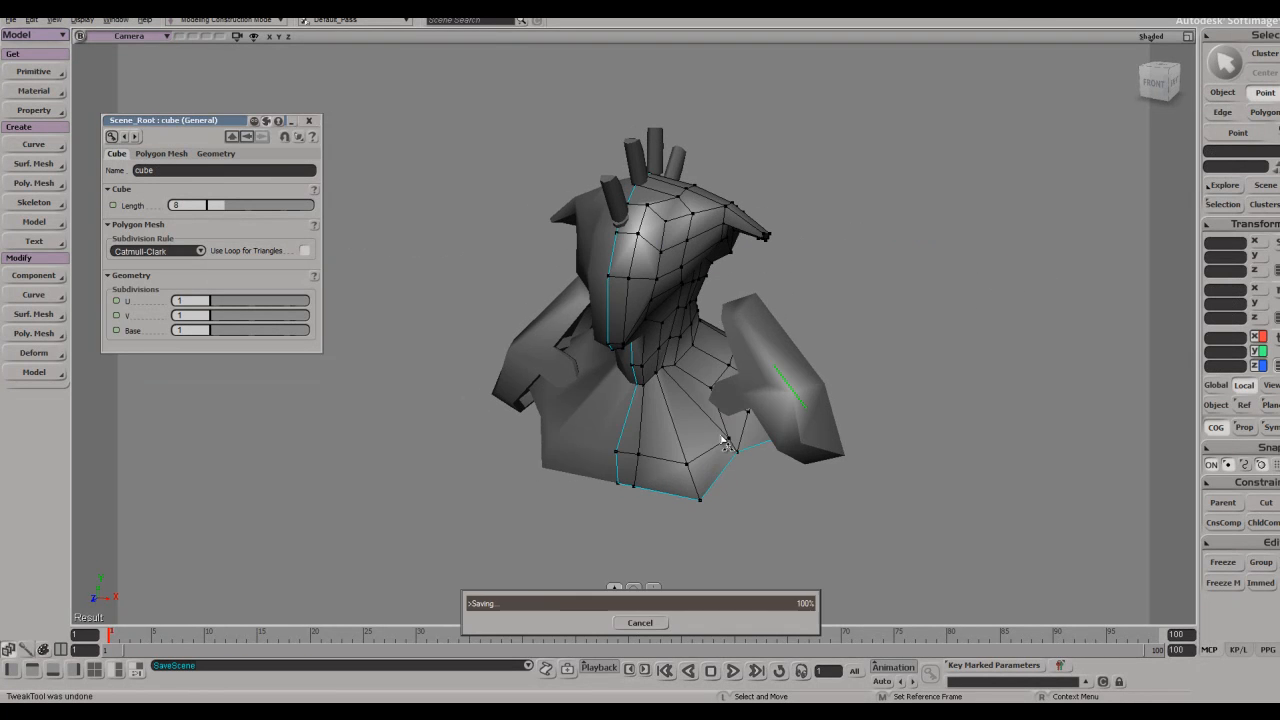
- Tweak the points on the lower front of the chest outward toward the shoulder
key(s)
middle_drag(811, 374, 751, 406)
right_drag(688, 400, 730, 440)
key(m)
drag(717, 458, 749, 454)
key(s)
middle_drag(749, 454, 717, 446)
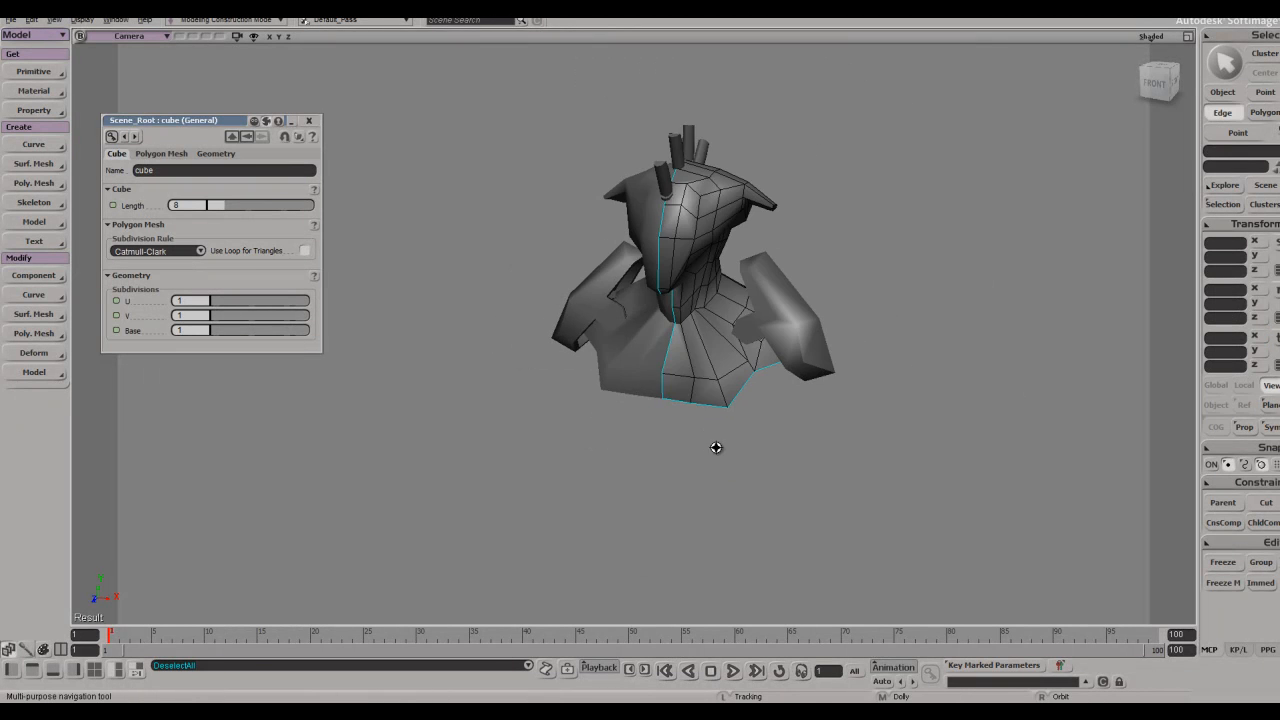
- Round out the chest's lower border by tweaking its points downward and outward into a curve
right_drag(717, 446, 684, 408)
key(m)
drag(697, 392, 735, 396)
key(s)
right_drag(735, 396, 697, 406)
key(m)
key(s)
key(m)
key(s)
key(space)
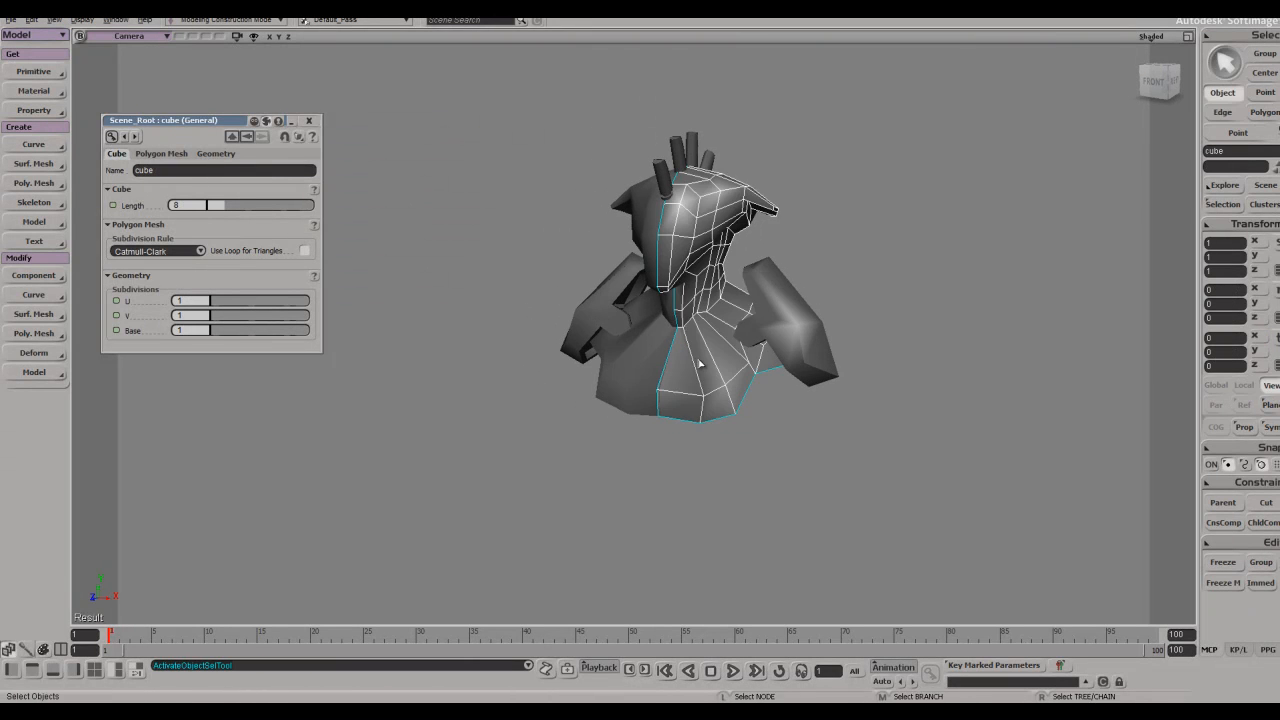
- Subdivide the ring of edges around the upper chest and shoulder with 2 connected subdivisions
middle_click(702, 368)
key(ctrl+z)
key(s)
middle_drag(702, 370, 708, 400)
key(i)
click(757, 400)
alt+middle_click(818, 384)
key(s)
right_drag(878, 362, 760, 362)
key(Insert)
- Tweak the new loop's points around the neck base and upper chest to smooth the body's shape
key(s)
key(space)
key(s)
key(m)
key(s)
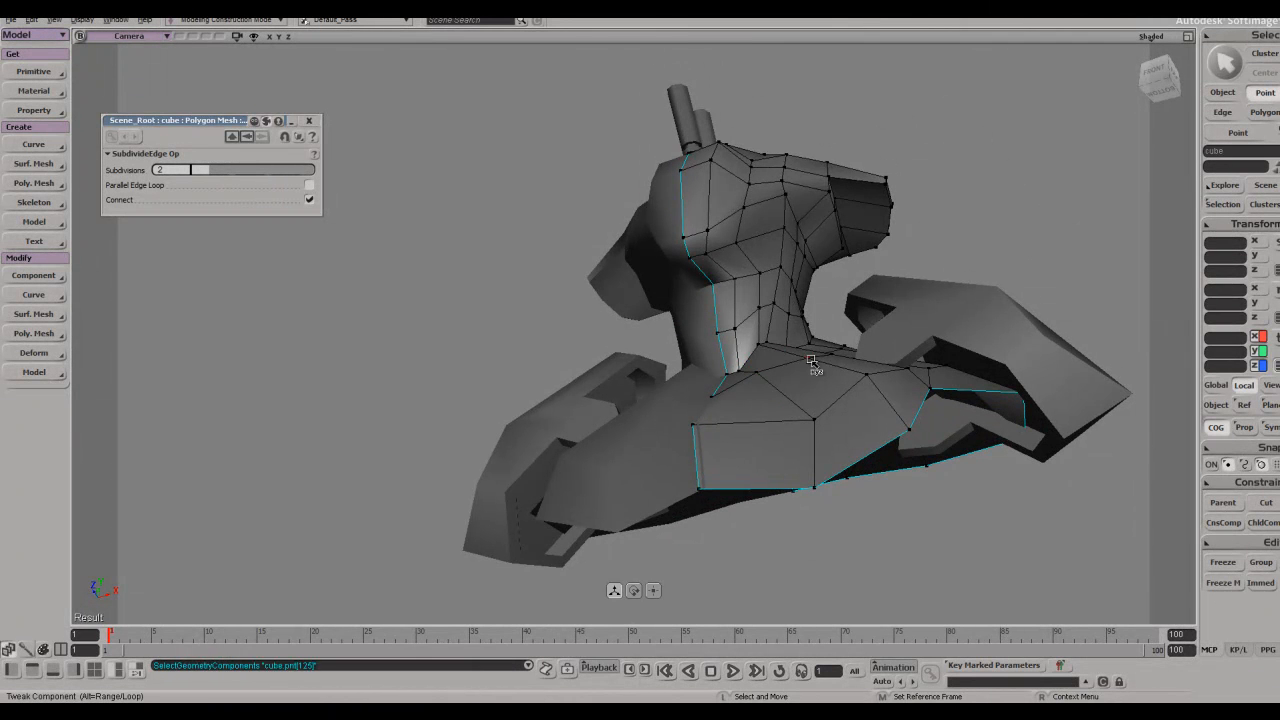
key(s)
right_drag(767, 345, 826, 316)
click(822, 293)
key(ctrl+z)
key(s)
right_drag(812, 314, 749, 354)
key(m)
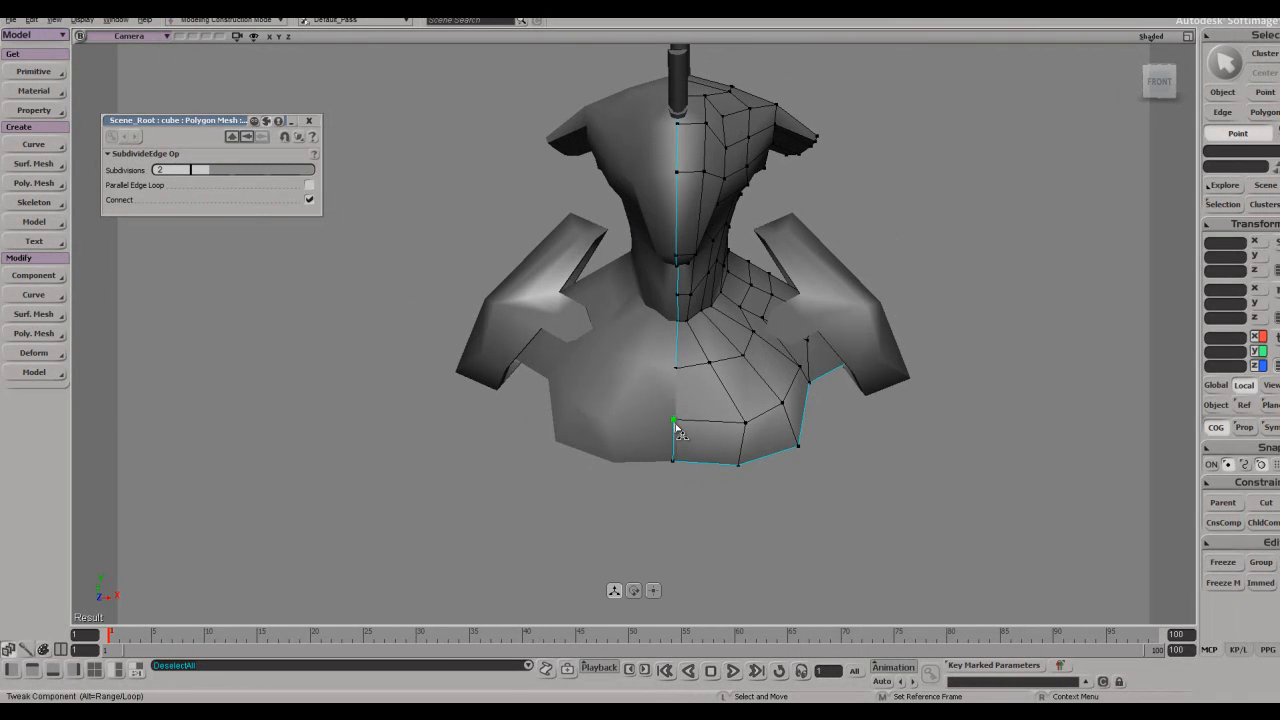
- Try to scale the pair of shoulder armor pieces uniformly
key(s)
mouse_move(866, 385)
right_down()
mouse_move(834, 396)
mouse_move(820, 365)
mouse_move(874, 405)
right_up()
key(space)
key(alt+Tab)
click(888, 323)
key(s)
key(x)
drag(884, 428, 940, 424)
key(ctrl+z)
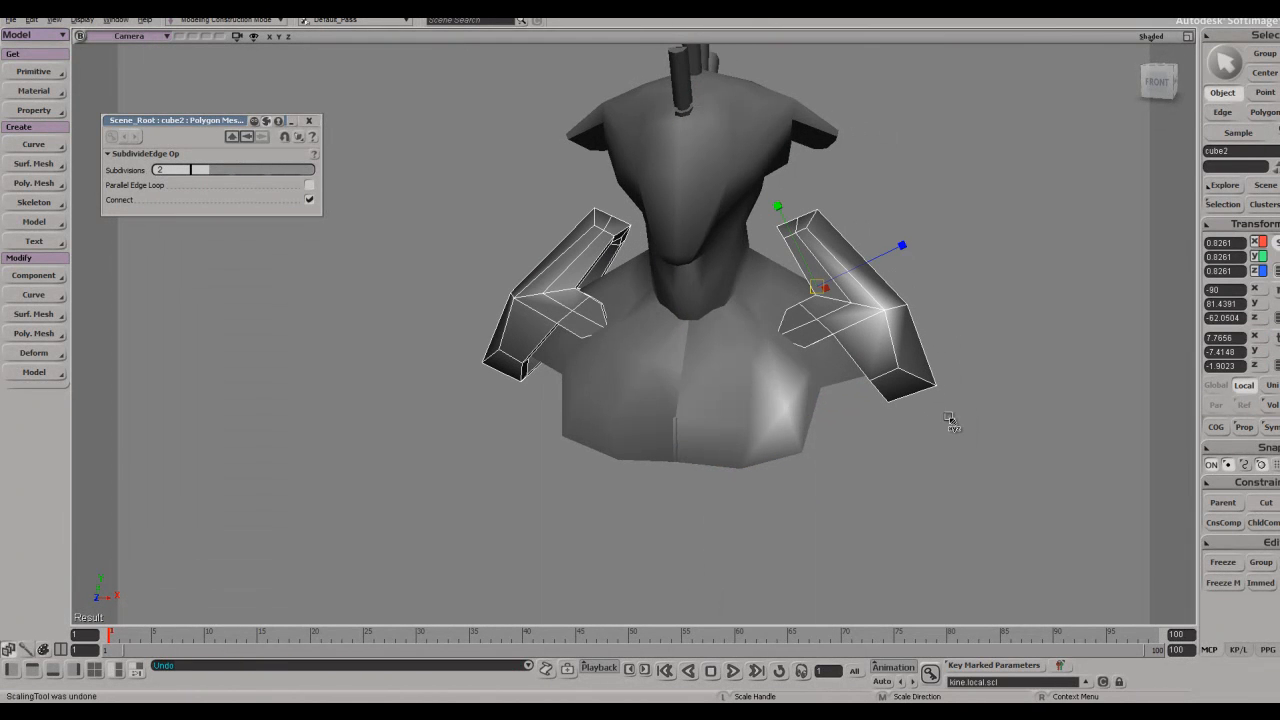
- Slice the shoulder armor mesh across the global X axis and delete the polygons below the cut
key(alt+s)
click(243, 399)
scroll(877, 360, down, 3)
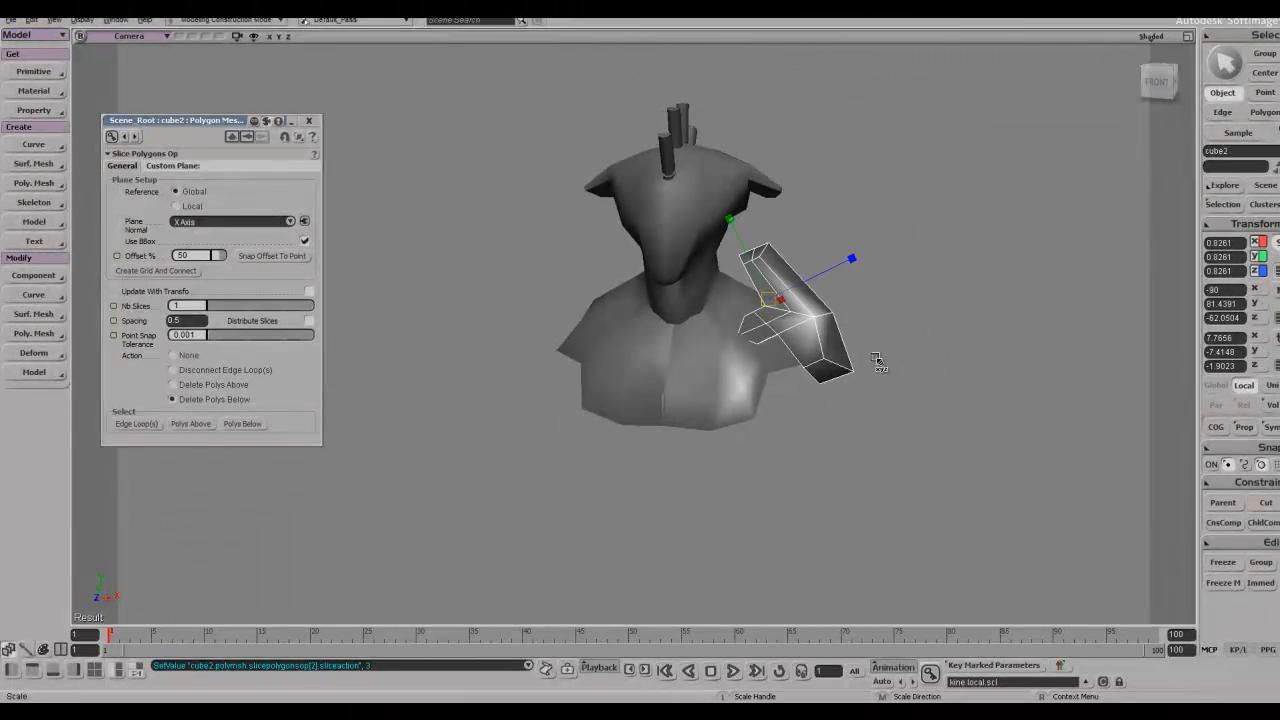
key(space)
click(906, 438)
- Try enlarging the remaining shoulder armor piece to a scale of about 0.98 and raising it along the global Y axis
click(842, 341)
key(x)
drag(846, 474, 879, 459)
key(v)
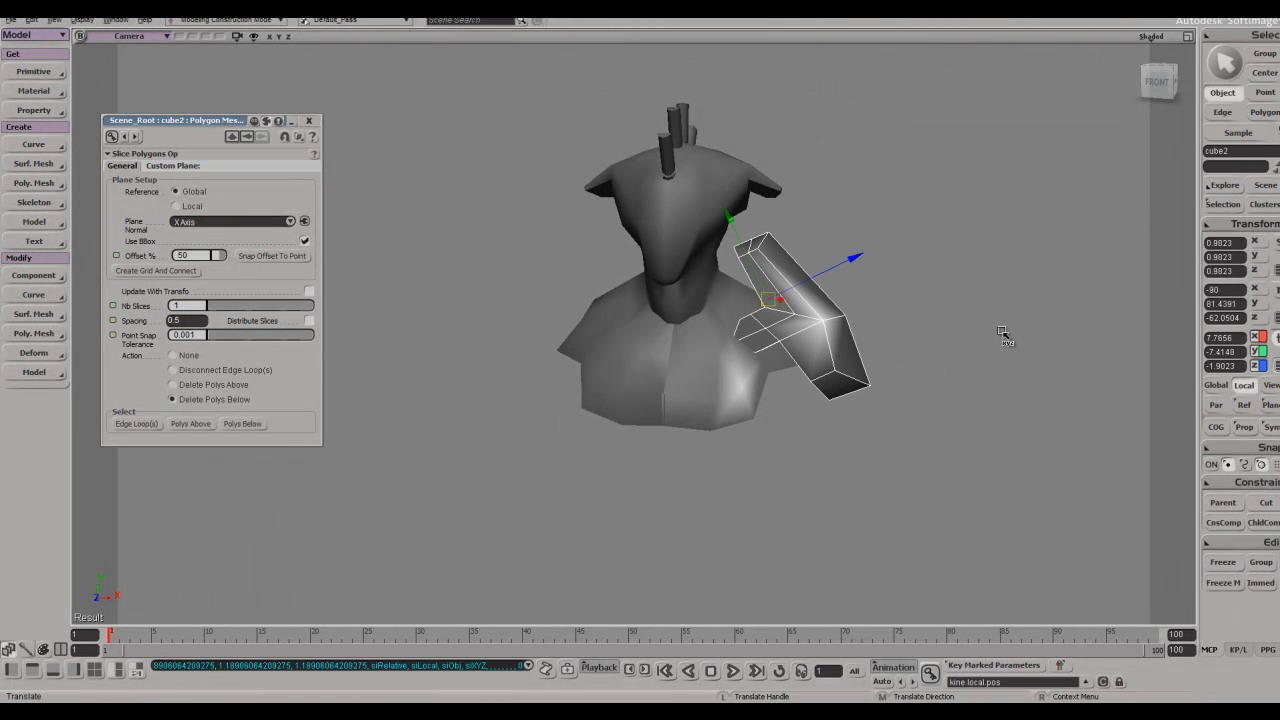
click(1215, 388)
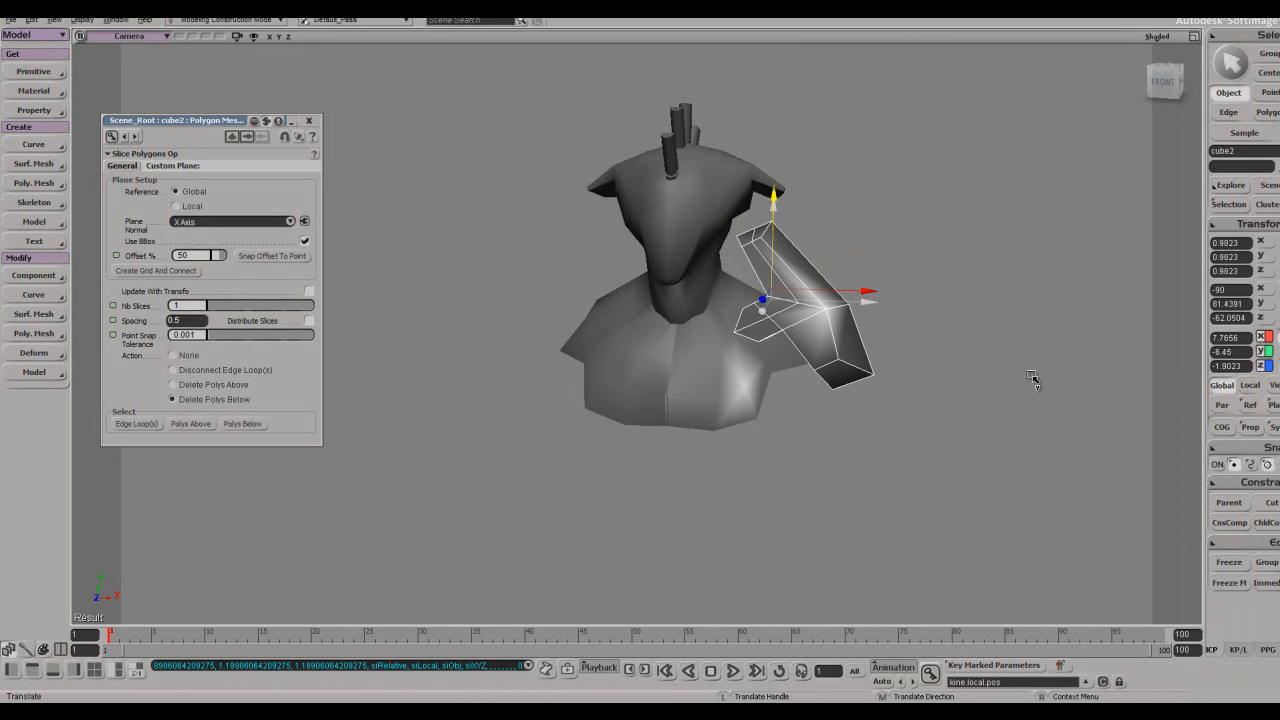
key(s)
mouse_move(887, 301)
right_down()
mouse_move(909, 311)
mouse_move(854, 306)
mouse_move(894, 303)
right_up()
key(ctrl+z)
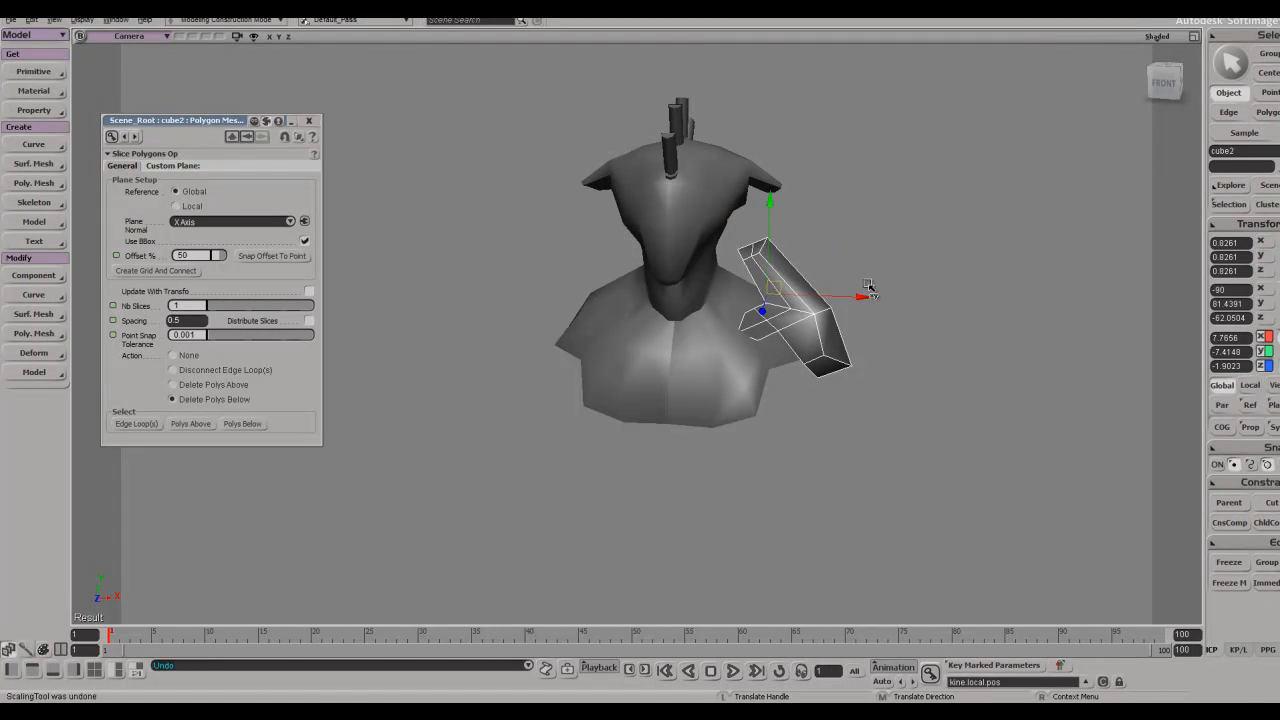
- Symmetrize the shoulder armor's polygons across the X axis to restore the opposite piece
key(s)
right_drag(878, 306, 910, 237)
key(space)
key(shift+s)
key(s)
scroll(806, 366, up, 4)
- Select the body half and tweak the open border points beneath the shoulder to widen the torso
click(806, 366)
key(s)
right_drag(808, 366, 862, 243)
scroll(880, 369, down, 2)
scroll(880, 369, down, 2)
key(m)
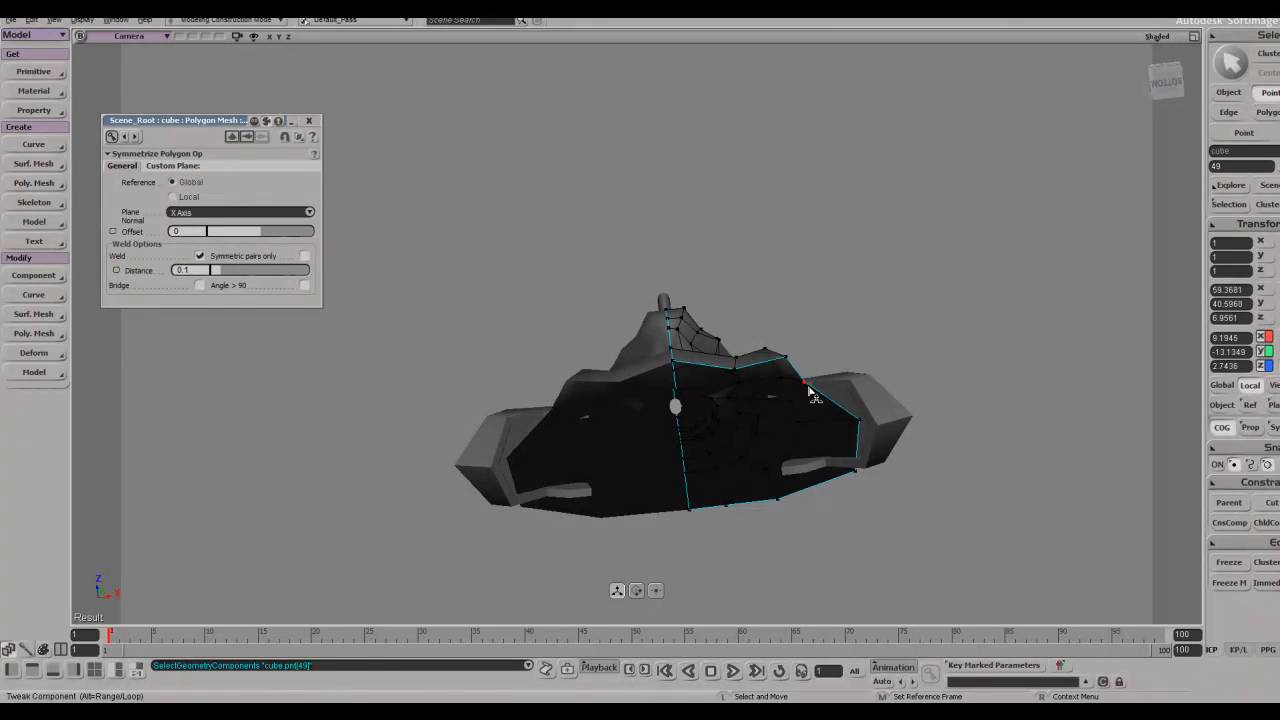
key(s)
right_drag(820, 390, 848, 443)
scroll(848, 443, up, 3)
drag(834, 341, 752, 390)
- Select two edges on top of the shoulder near the back and reposition them along the global axes
key(space)
click(726, 327)
key(e)
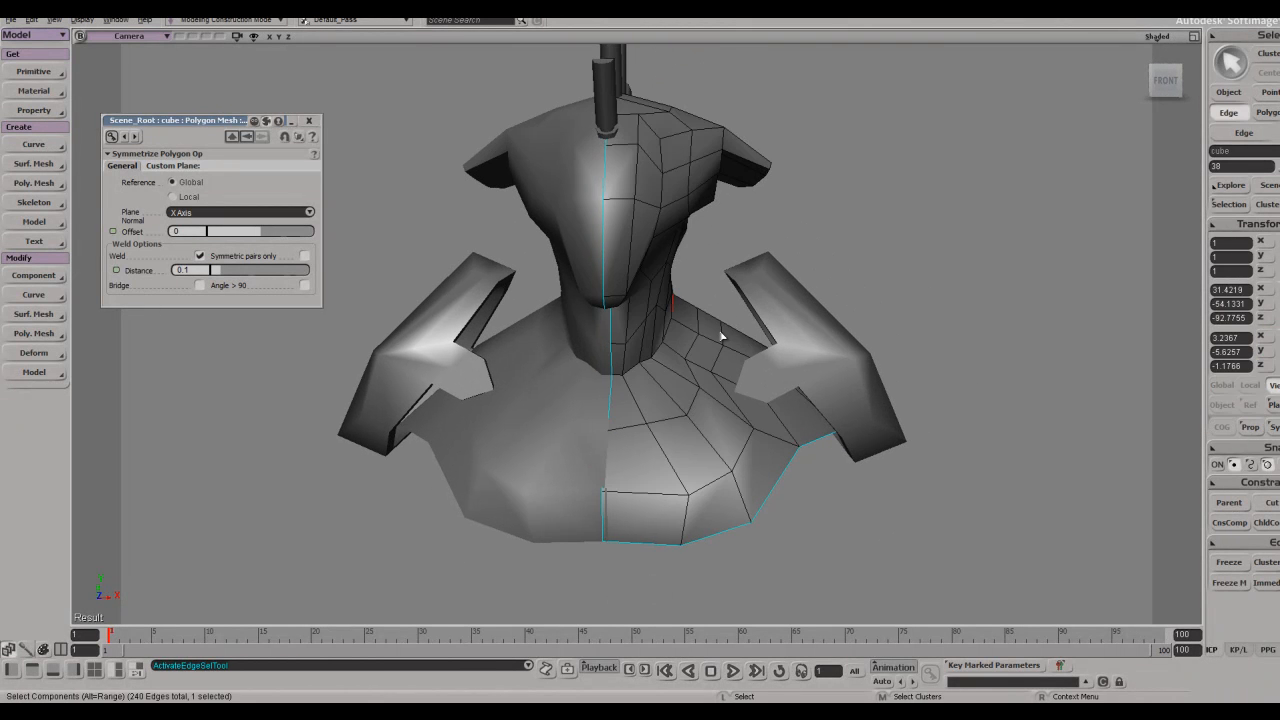
key(s)
right_drag(757, 323, 590, 341)
shift+click(576, 381)
key(v)
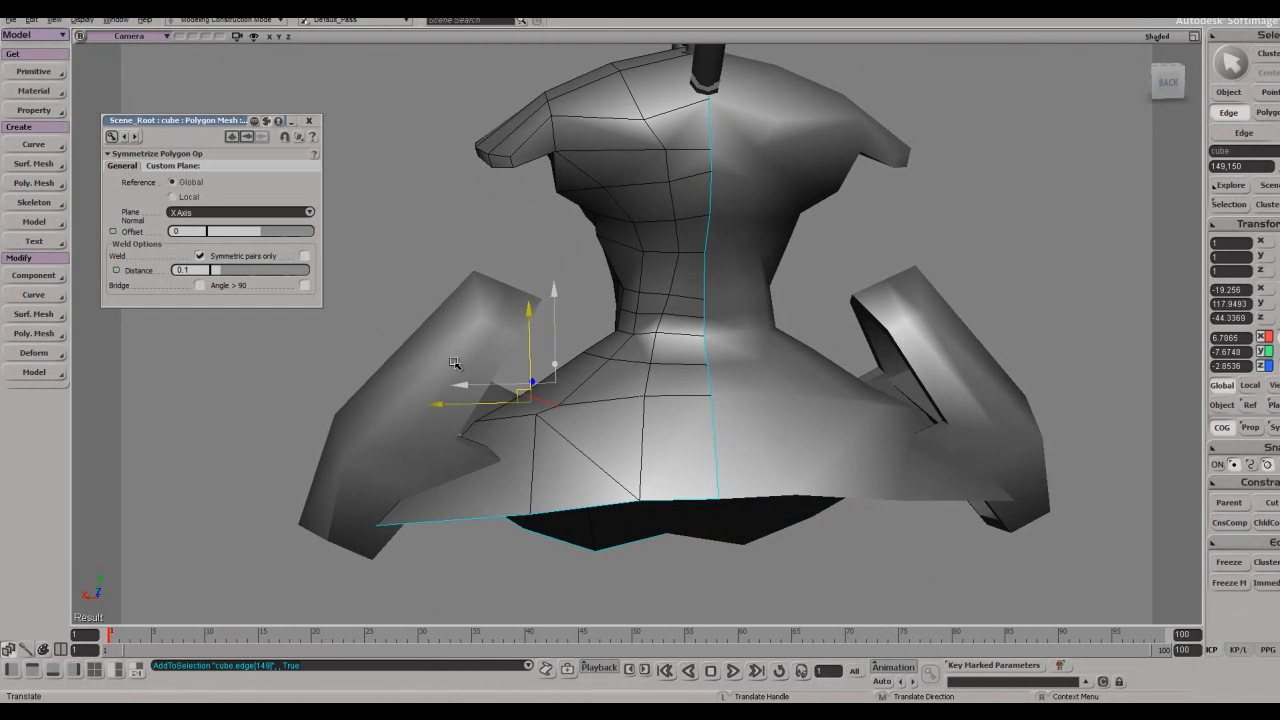
- Move the point on the back of the shoulder along the global axes to smooth the slope
key(space)
key(s)
right_drag(608, 413, 620, 405)
key(t)
click(555, 404)
key(v)
drag(717, 477, 714, 503)
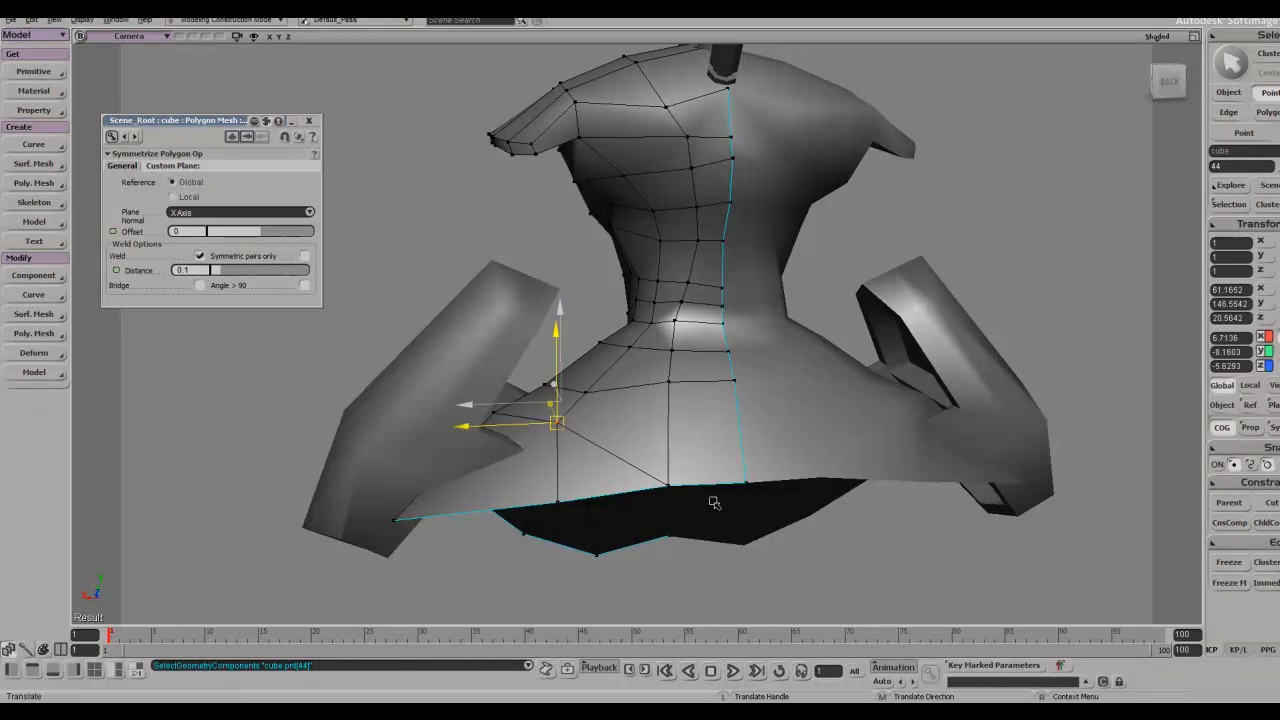
- Save the scene and compare the bust from the front and side with the concept2 image
right_drag(659, 426, 866, 380)
key(space)
click(863, 306)
key(s)
right_drag(863, 306, 743, 426)
key(z)
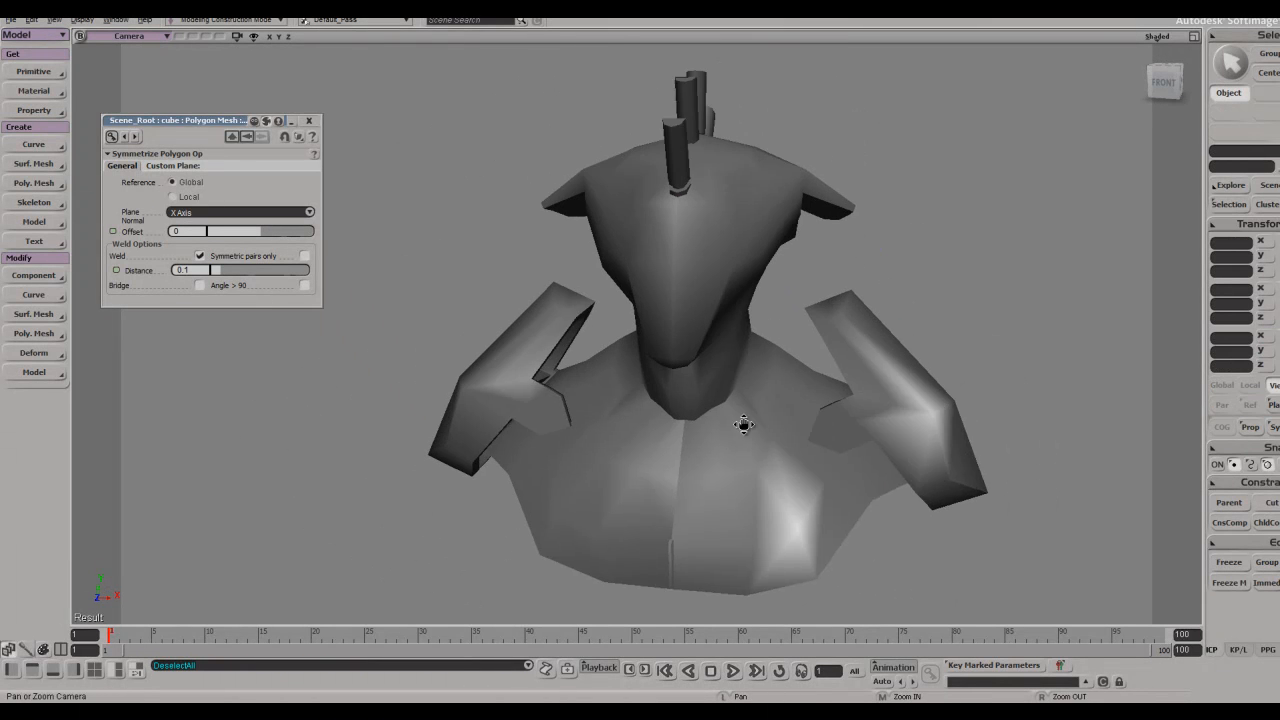
drag(743, 426, 792, 422)
key(ctrl+s)
key(s)
right_drag(778, 415, 622, 372)
key(alt+Tab)
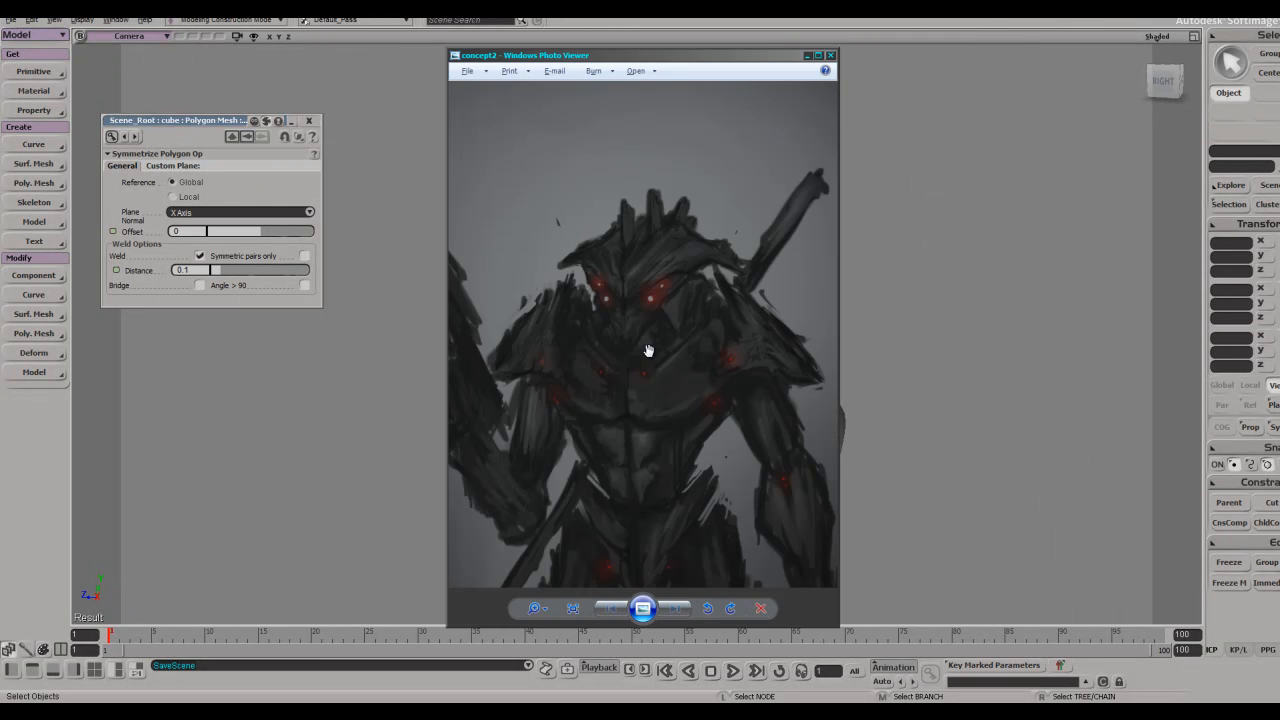
key(alt+Tab)
- Select the body half and shift two edges at the back of the neck below the skull upward
key(z)
middle_drag(831, 289, 743, 366)
click(743, 366)
key(s)
right_drag(743, 368, 772, 349)
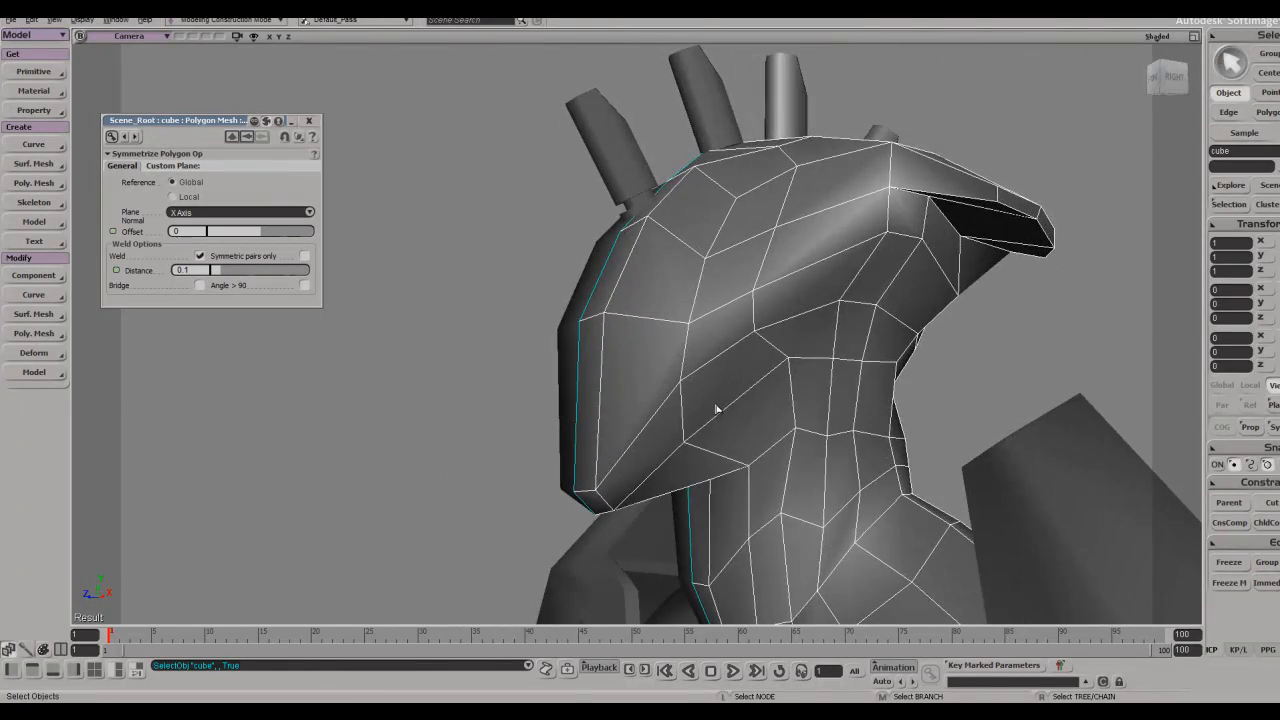
right_drag(716, 408, 820, 352)
key(e)
shift+click(732, 412)
key(s)
key(v)
drag(828, 349, 820, 320)
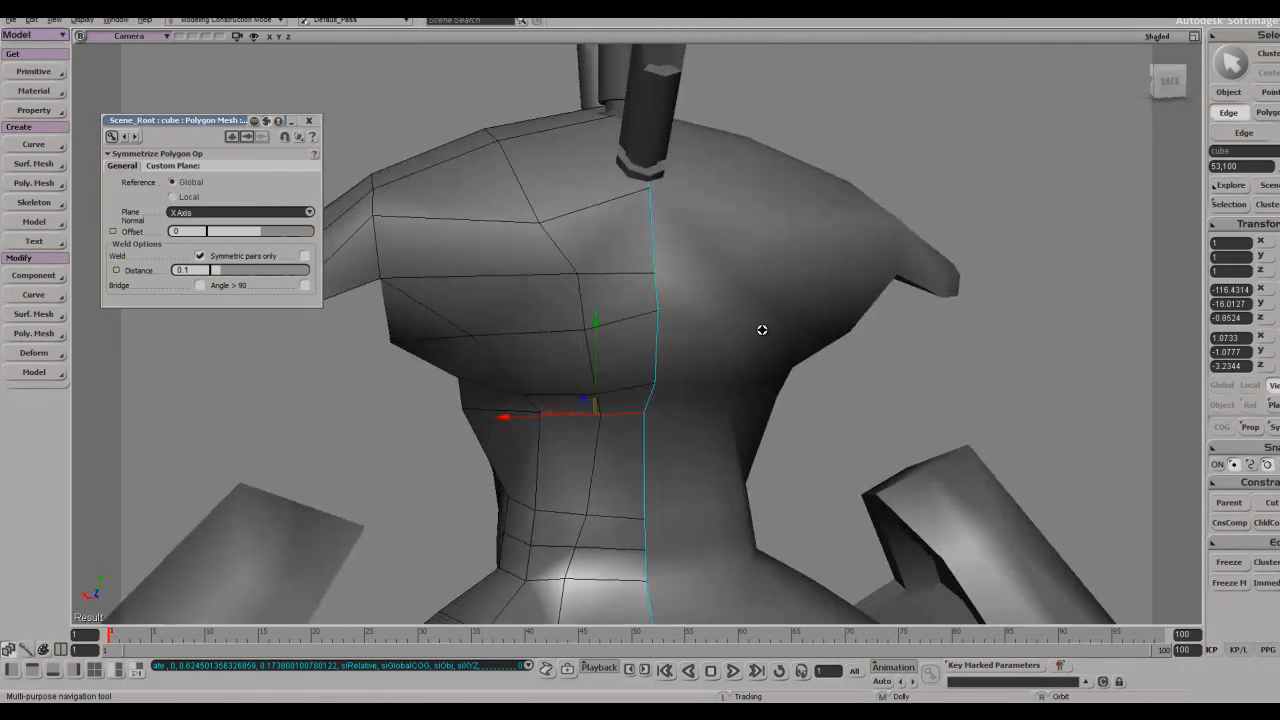
- Adjust the points and the vertical edge beside the center seam on the back of the head
key(t)
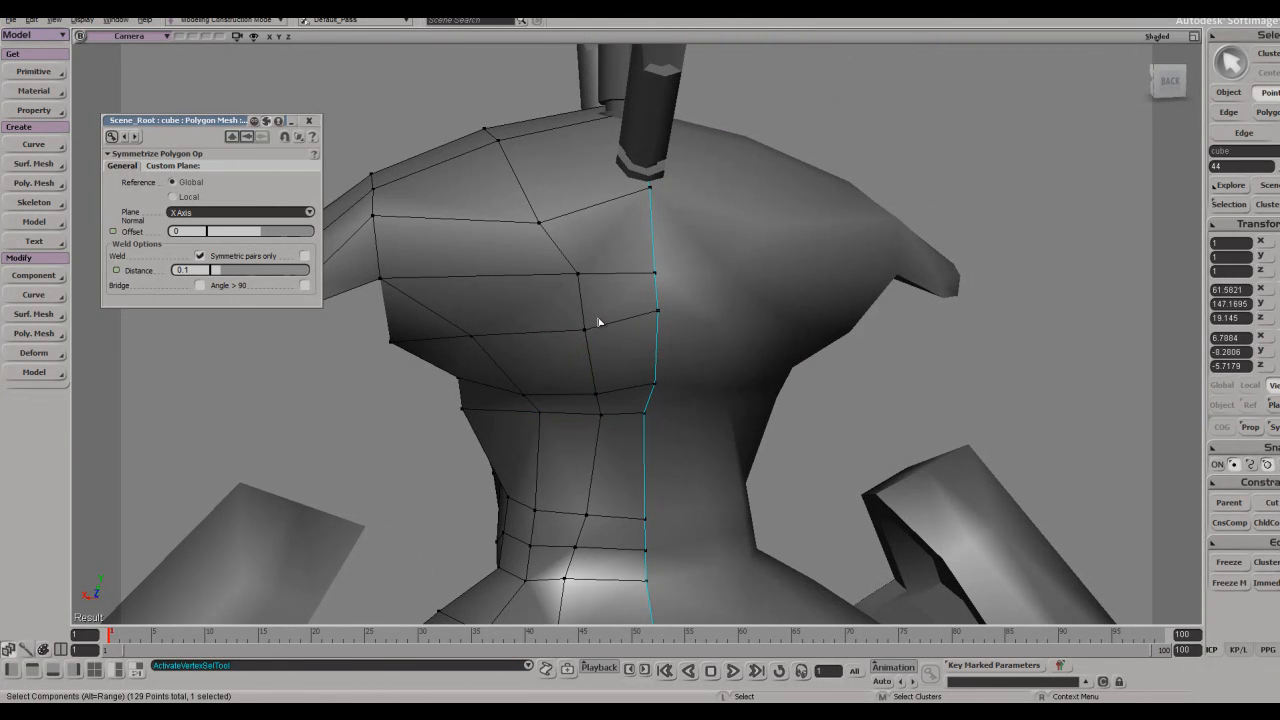
click(584, 327)
click(576, 272)
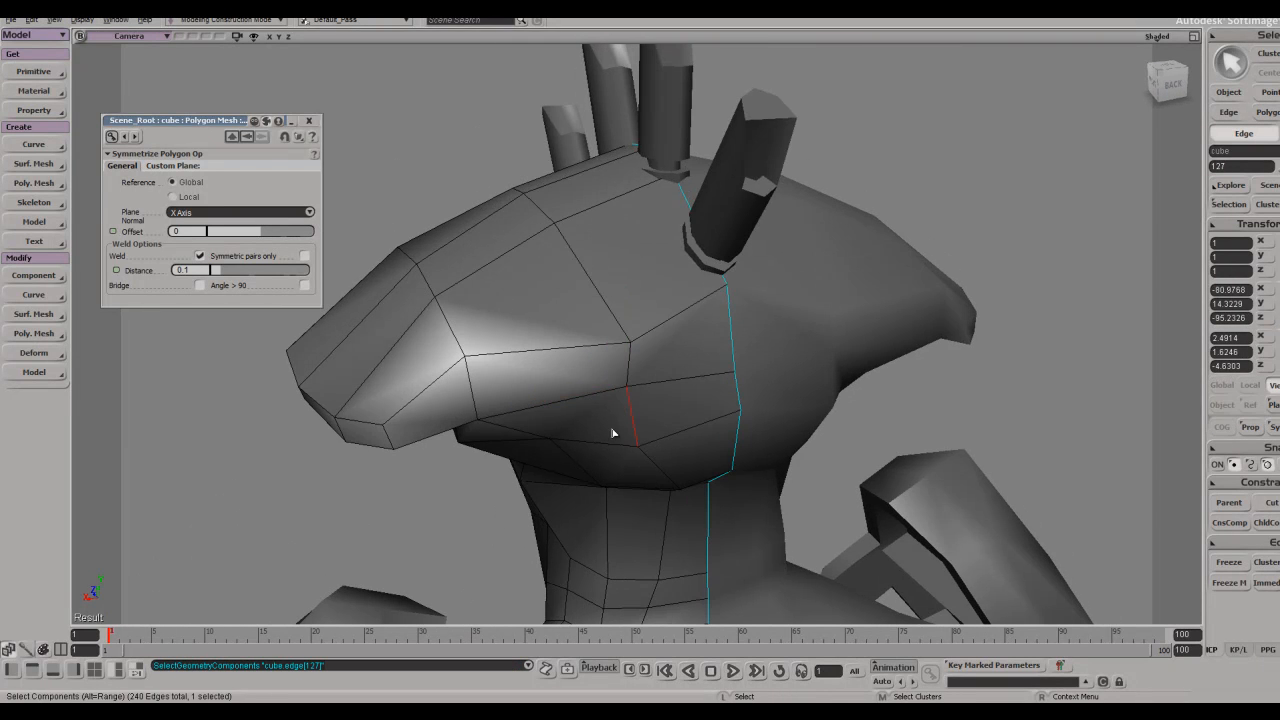
scroll(612, 433, down, 4)
key(v)
key(space)
click(854, 380)
key(s)
right_drag(854, 380, 754, 382)
- Reshape the lower back of the head by moving a point and an edge beside the center seam
scroll(918, 318, up, 4)
click(911, 335)
key(s)
key(e)
key(t)
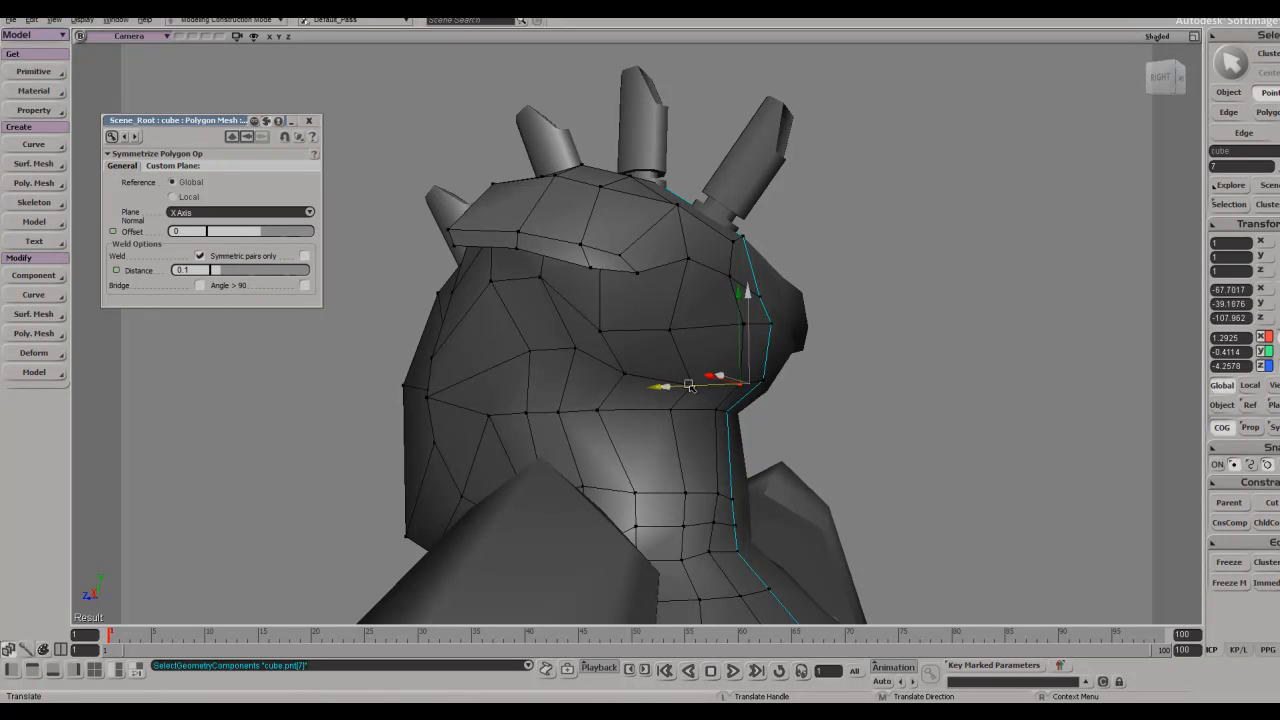
key(e)
click(752, 389)
key(s)
right_drag(749, 391, 747, 368)
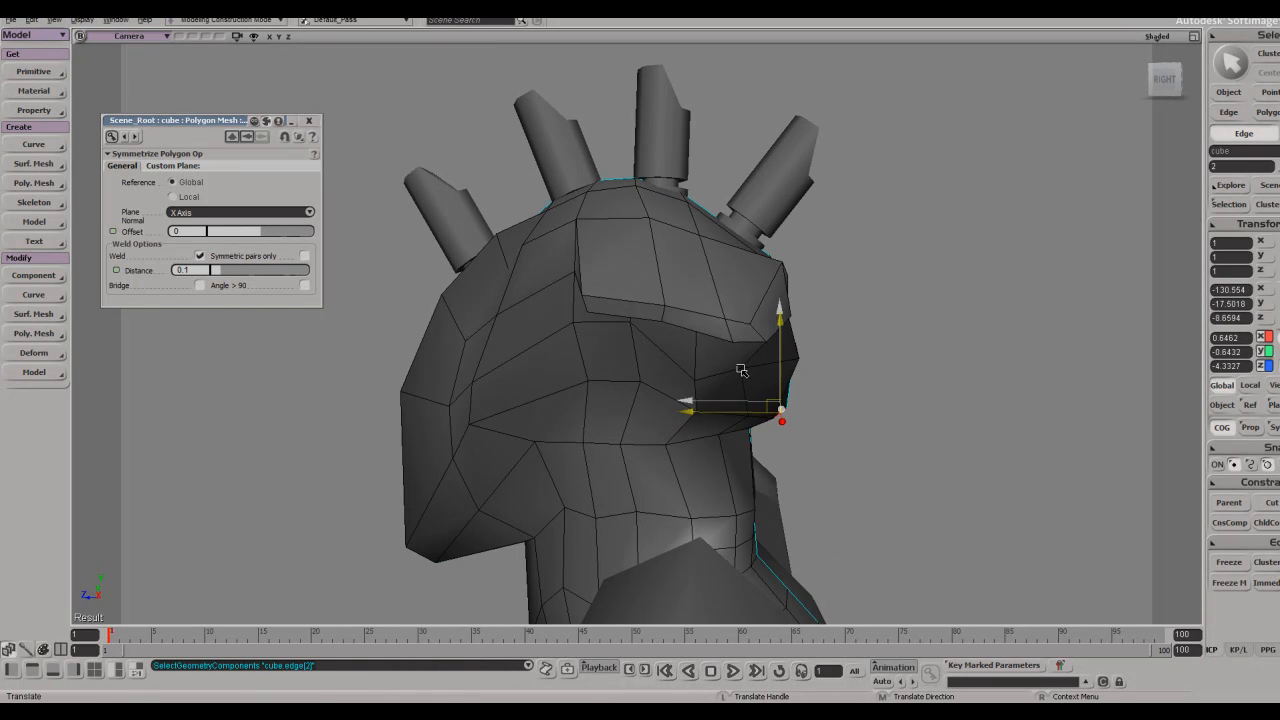
- Undo the last changes to the body half
key(s)
middle_drag(735, 378, 728, 380)
right_drag(728, 380, 817, 389)
key(ctrl+z)
key(ctrl+z)
key(ctrl+z)
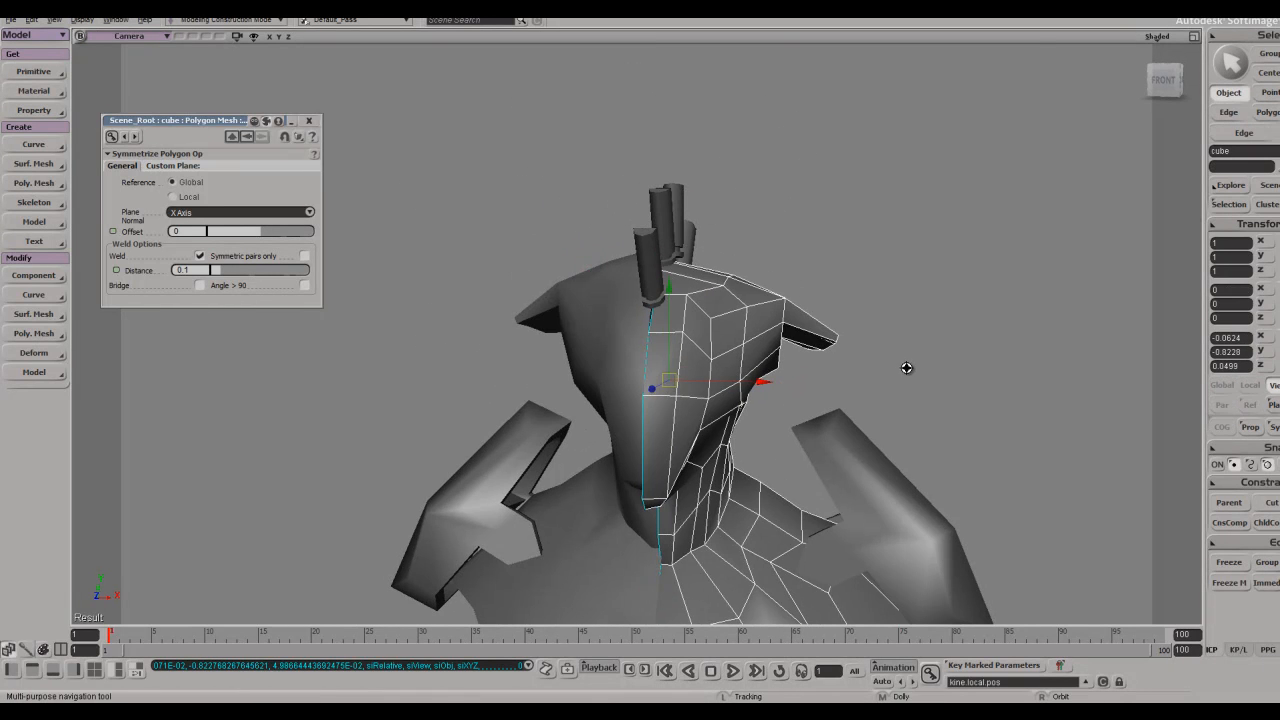
- Save the scene and compare the front of the bust with the concept2 image
middle_drag(909, 361, 886, 429)
right_drag(886, 429, 894, 363)
key(ctrl+s)
key(z)
key(s)
middle_drag(812, 382, 792, 392)
right_drag(792, 392, 766, 398)
key(alt+Tab)
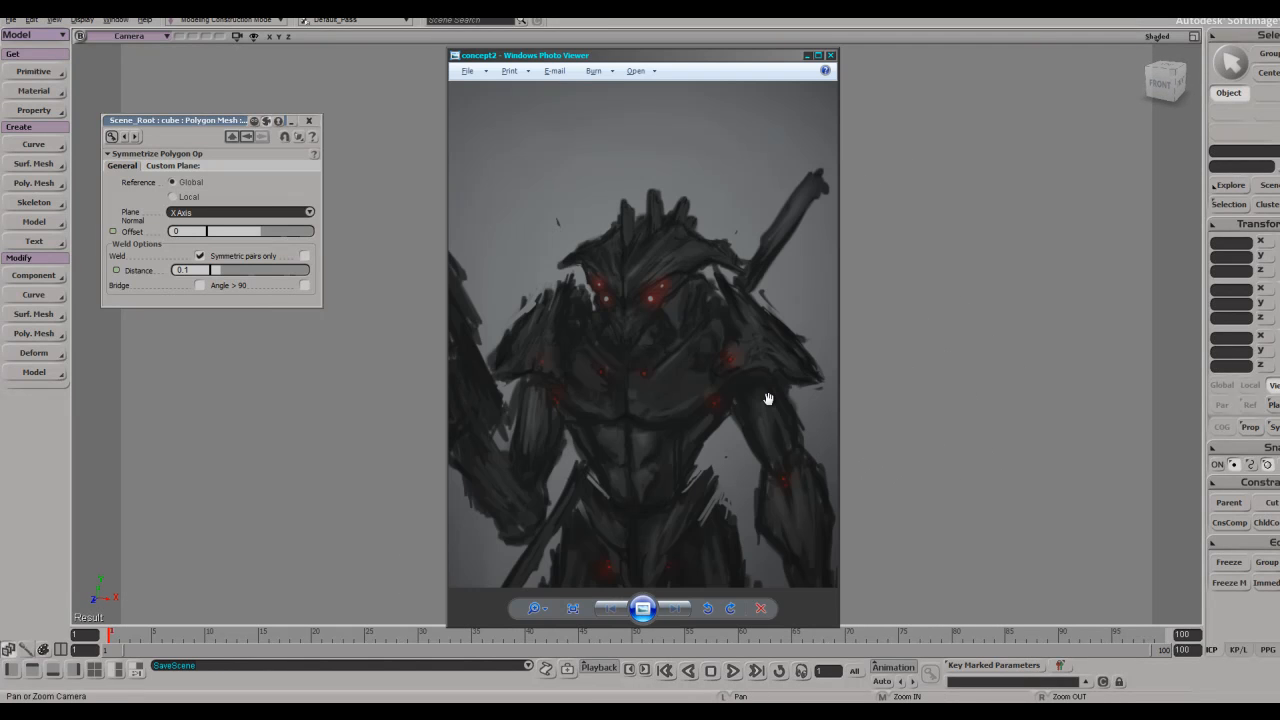
key(alt+Tab)
key(s)
middle_drag(826, 309, 811, 314)
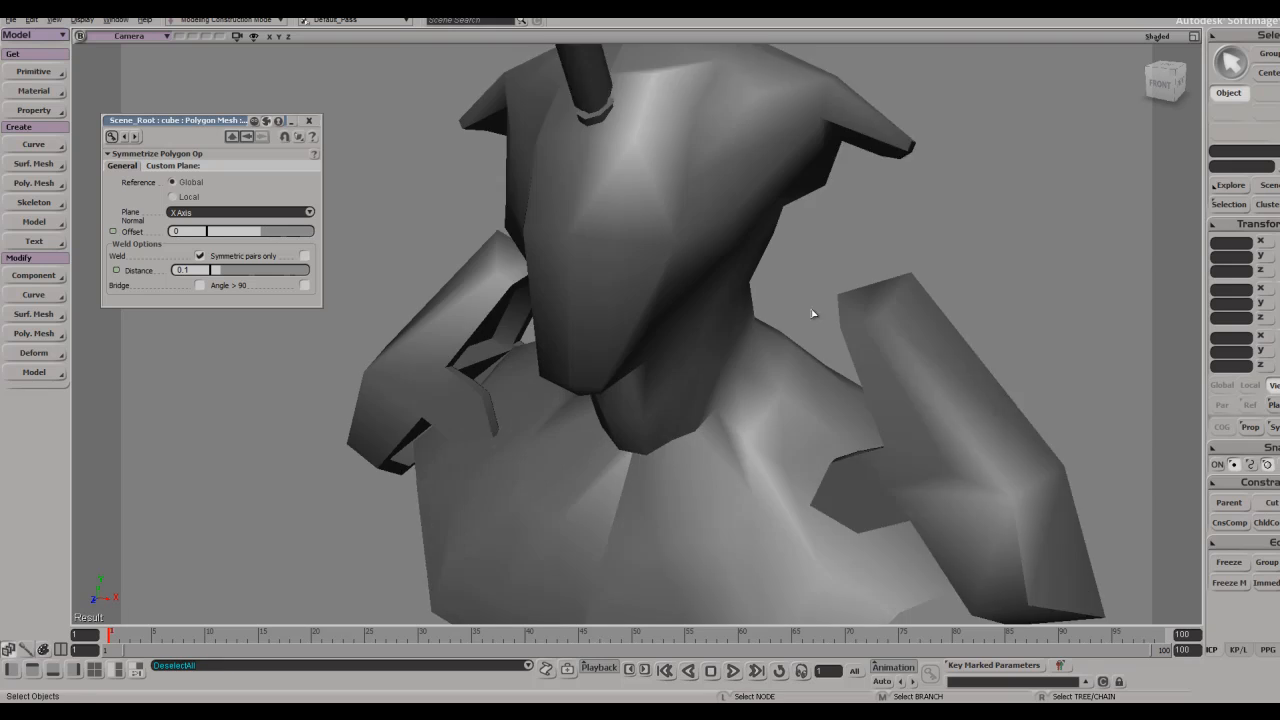
- Delete the four cylinder spikes on top of the head and save the scene
right_drag(811, 314, 686, 386)
key(space)
click(522, 404)
shift+click(588, 318)
shift+click(634, 268)
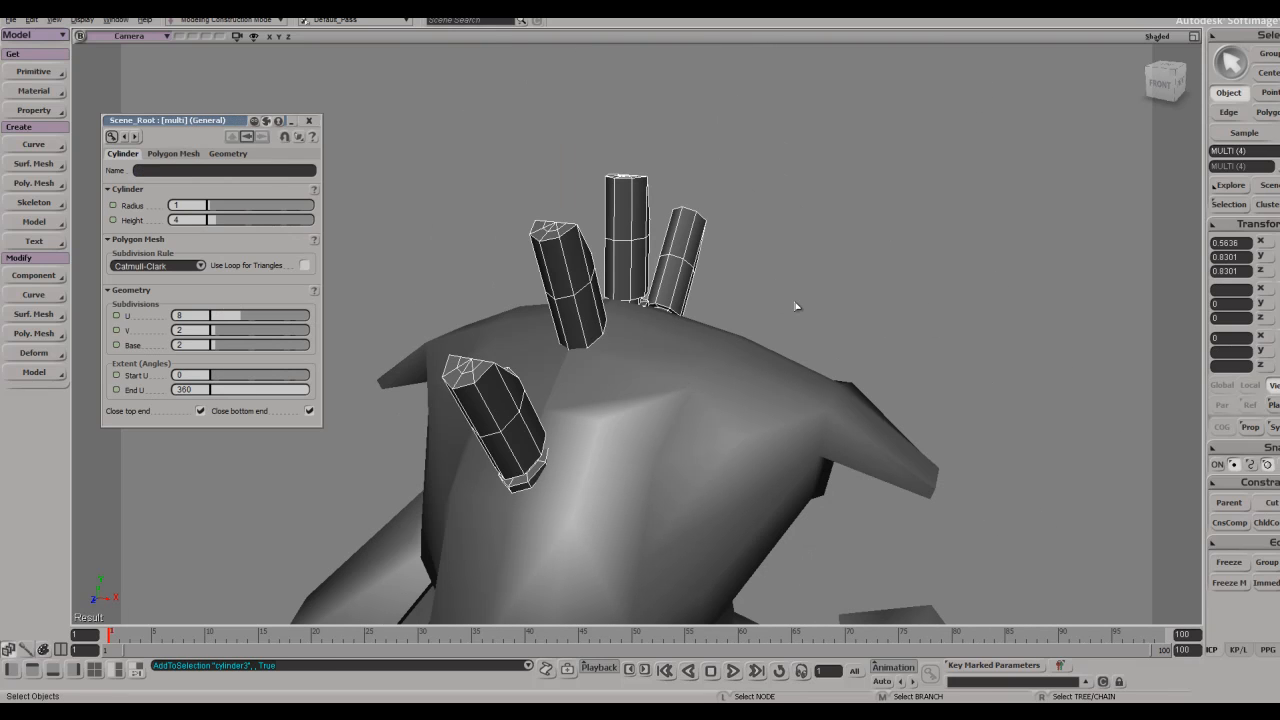
key(Delete)
key(s)
right_drag(748, 341, 726, 371)
key(ctrl+s)
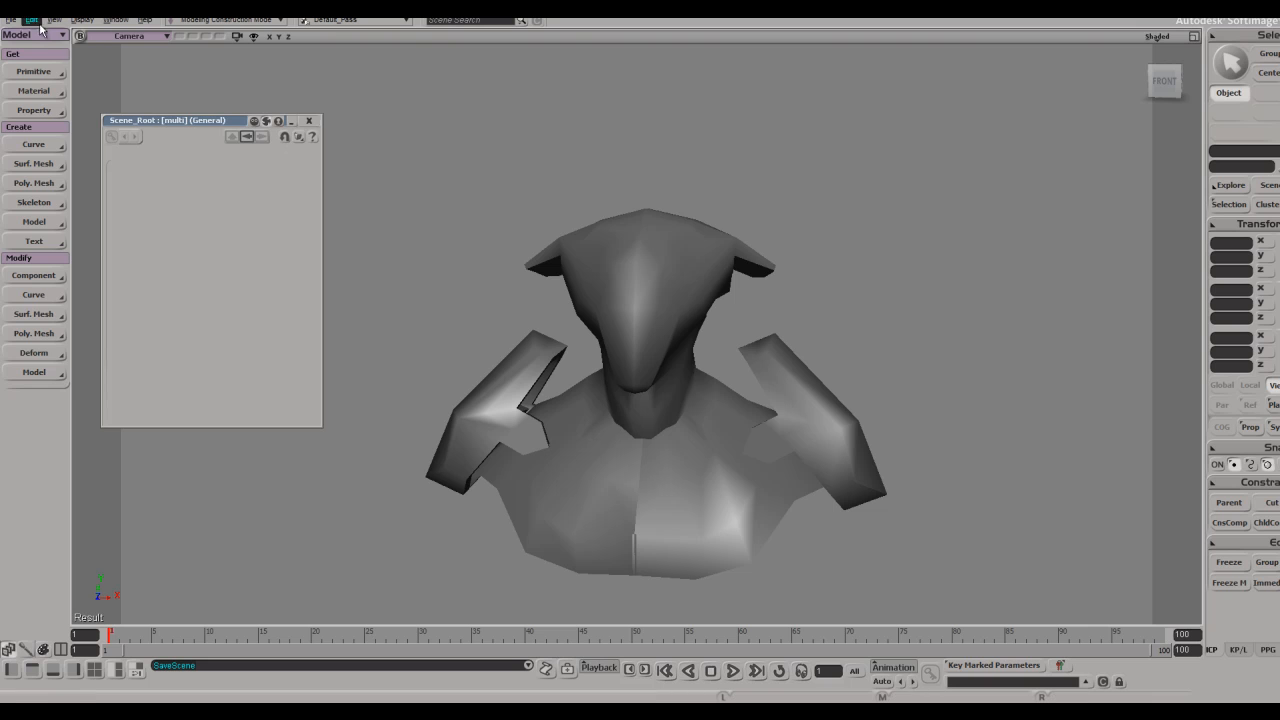
- Create a polygon mesh cube, scale it to about 0.2573 in X and Z, and check it against the concept2 image
click(48, 72)
mouse_move(125, 95)
click(221, 108)
right_drag(686, 271, 614, 367)
key(f)
key(x)
drag(612, 421, 575, 290)
key(alt+Tab)
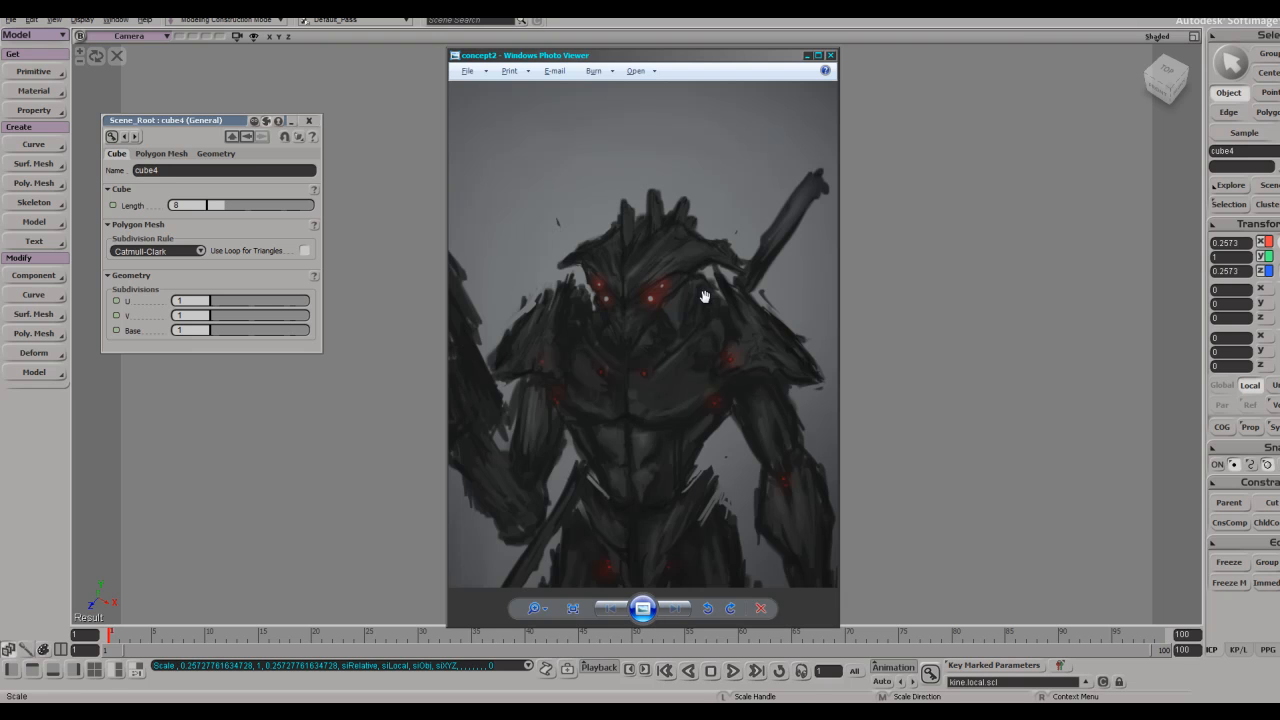
key(alt+Tab)
- Subdivide the parallel edges across the bar's width with 3 connected subdivisions
right_drag(694, 318, 677, 289)
key(space)
scroll(597, 334, up, 5)
right_drag(597, 334, 512, 265)
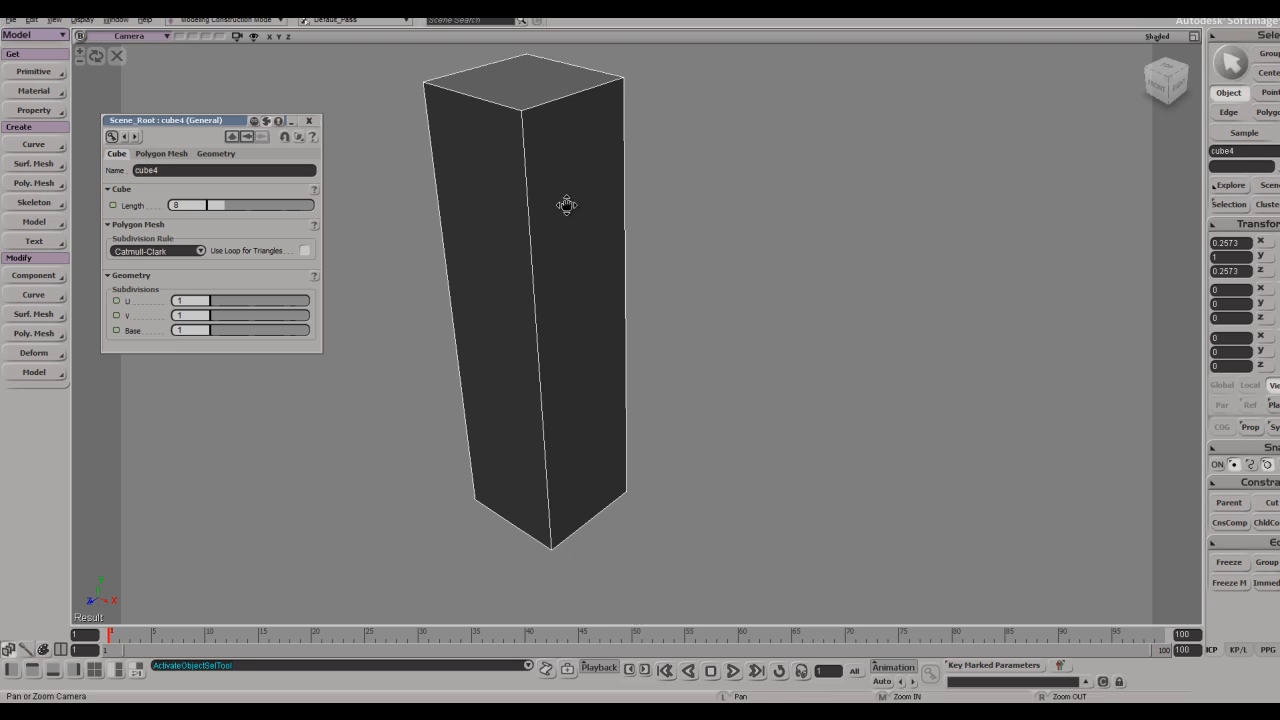
drag(567, 205, 651, 267)
key(i)
click(633, 229)
alt+middle_click(722, 181)
key(ctrl+d)
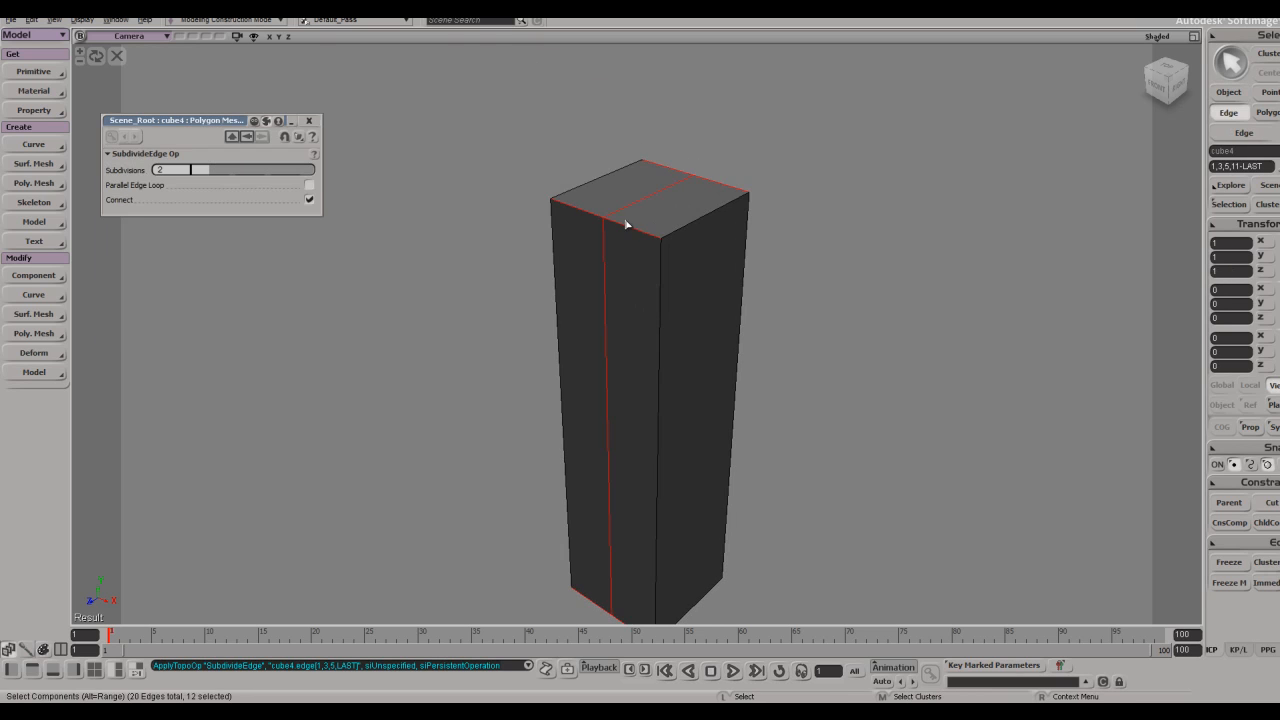
drag(220, 175, 226, 172)
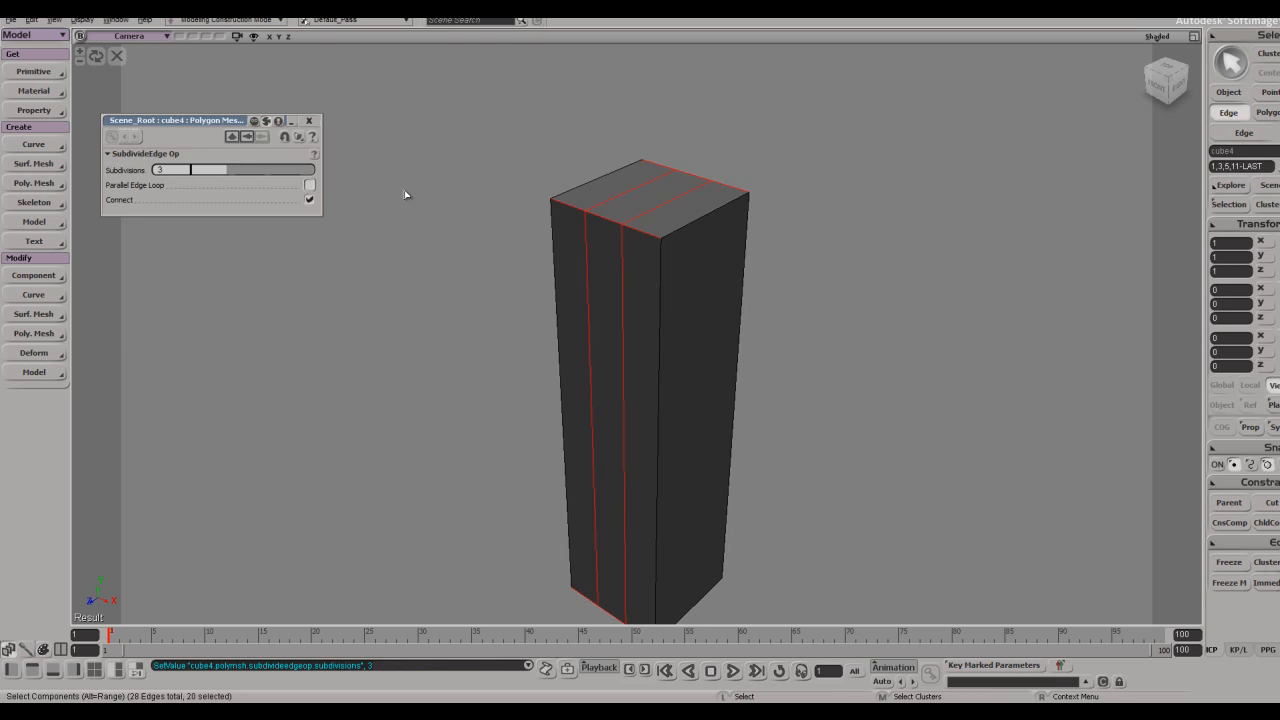
click(610, 268)
key(s)
right_drag(666, 231, 548, 240)
shift+click(440, 235)
key(s)
key(v)
drag(509, 460, 480, 470)
key(ctrl+z)
key(space)
key(s)
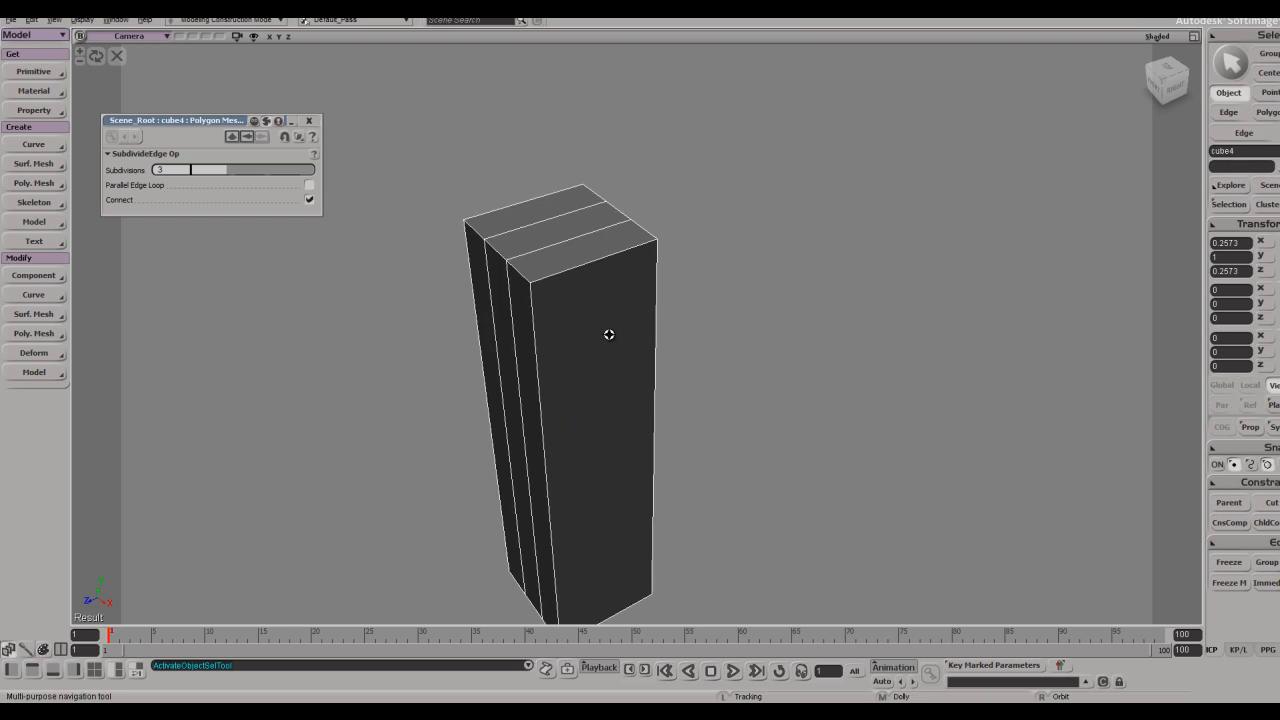
- Extrude the two opposite side faces of the bar outward to add a strip on each side
right_drag(608, 334, 683, 351)
key(u)
click(777, 343)
key(s)
right_drag(777, 343, 814, 323)
shift+click(855, 289)
key(s)
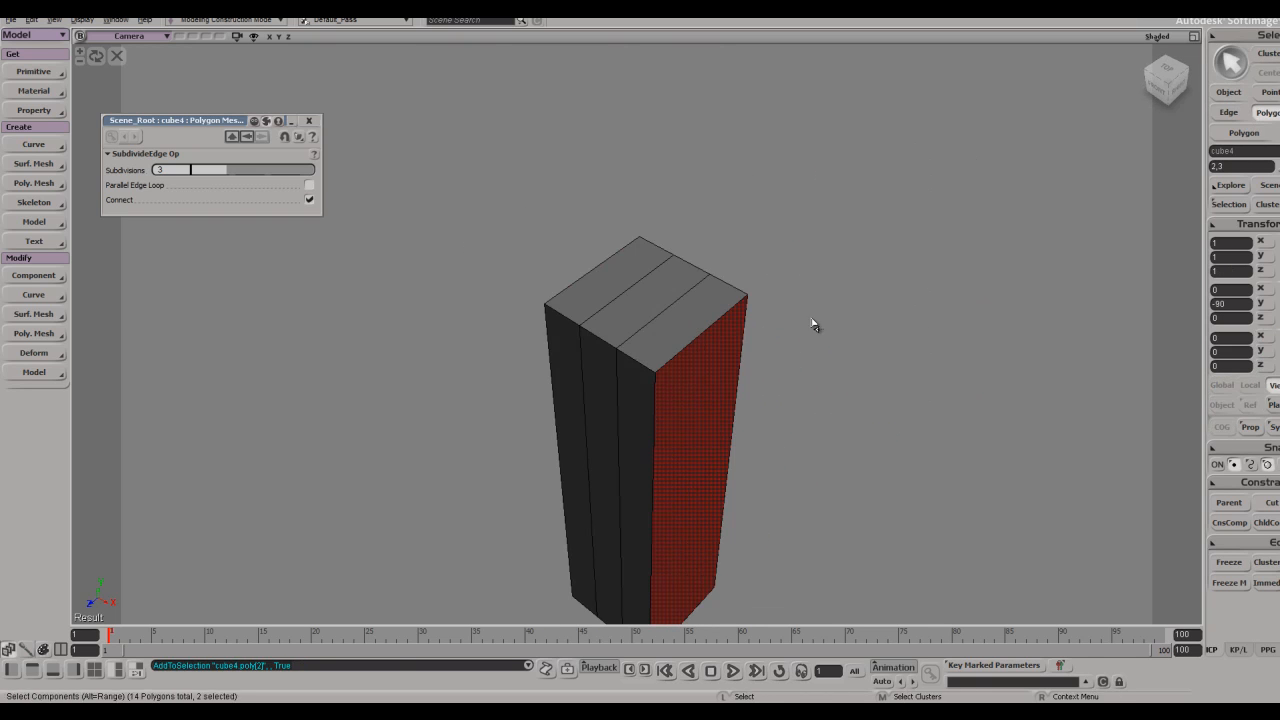
key(ctrl+d)
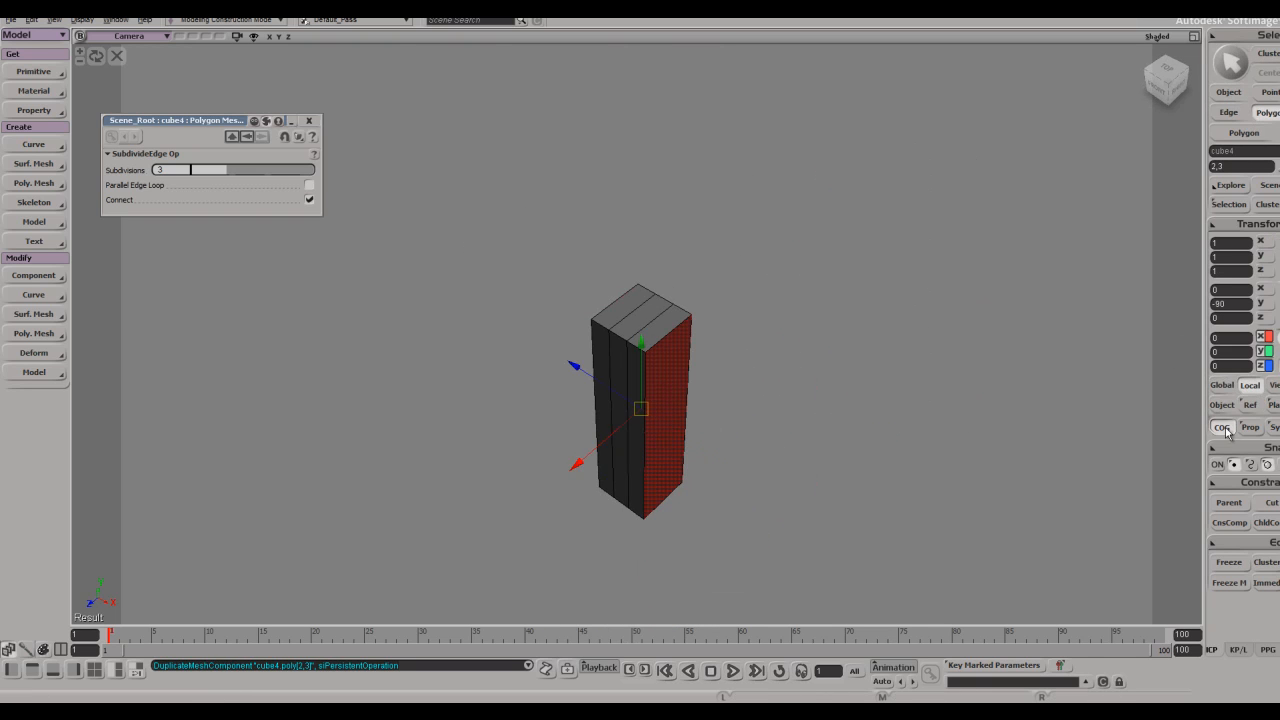
drag(731, 465, 761, 480)
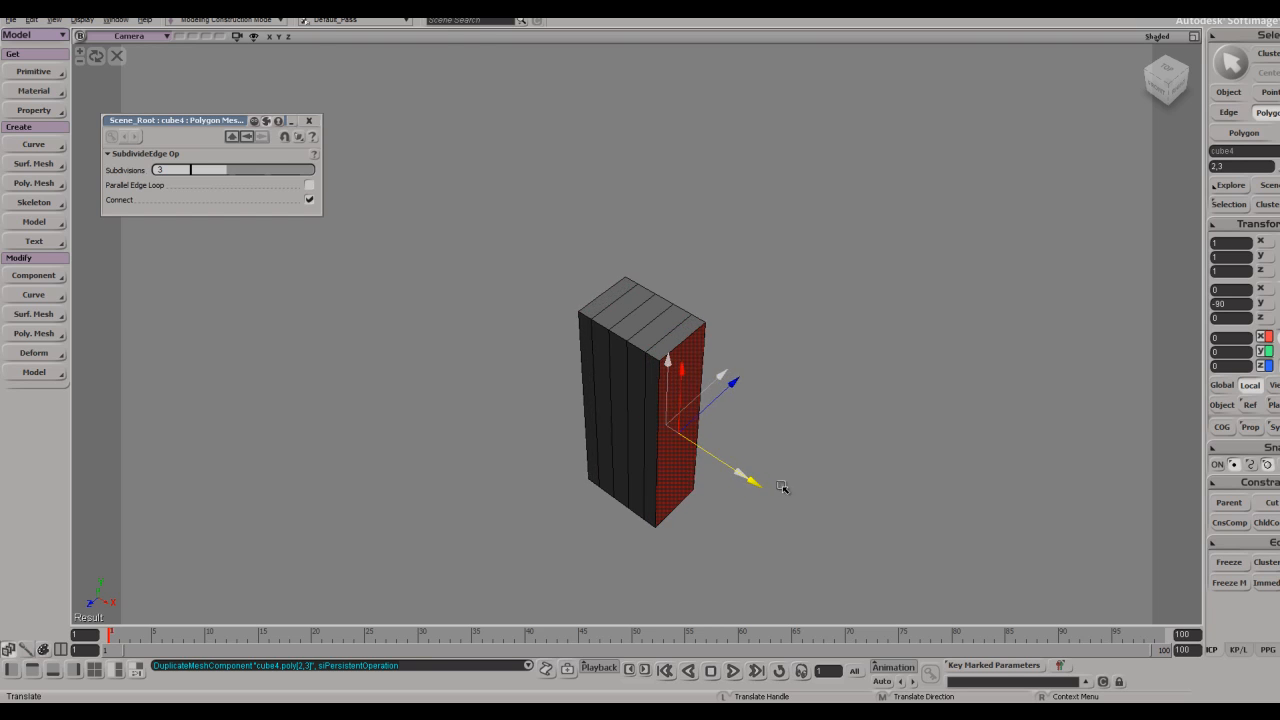
key(space)
key(u)
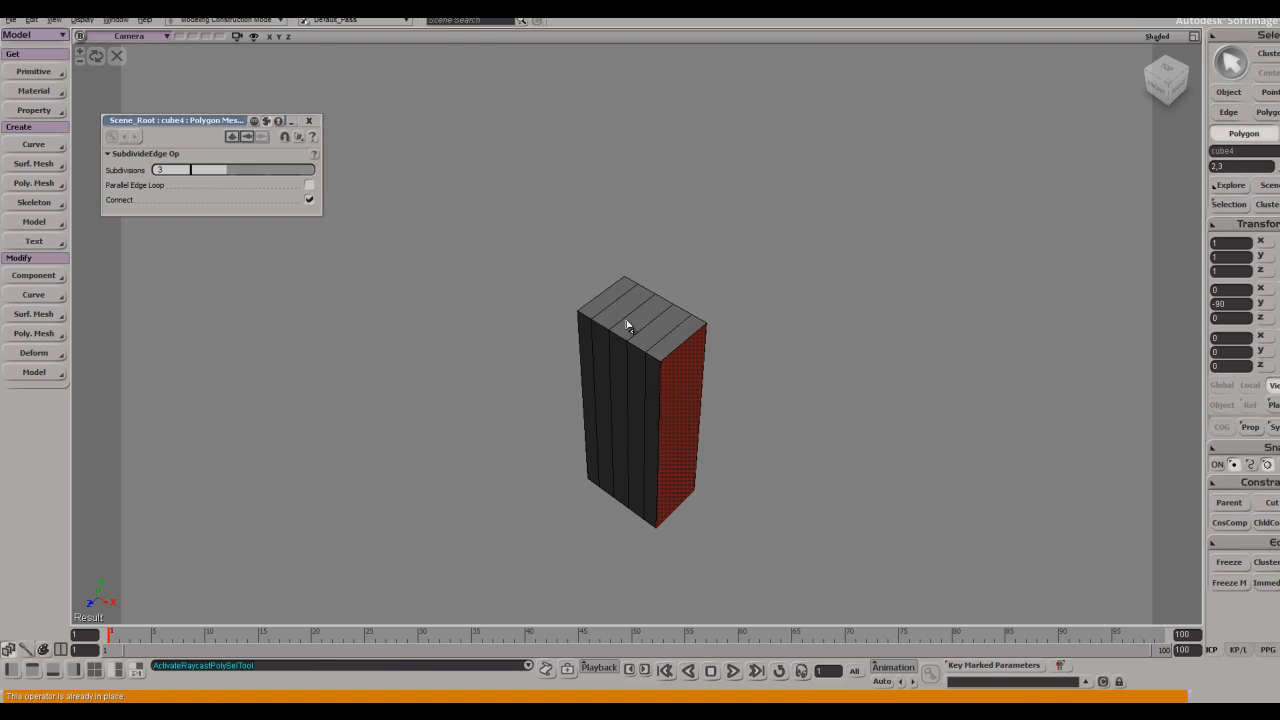
- Select the polygon loop around the bar's middle strip and shift it to give the bar a stepped profile
click(628, 324)
alt+middle_click(617, 353)
drag(675, 377, 660, 385)
key(space)
key(s)
- Try to move the row of points along one top edge of the bar vertically
right_drag(660, 385, 597, 323)
key(t)
drag(646, 187, 572, 293)
key(s)
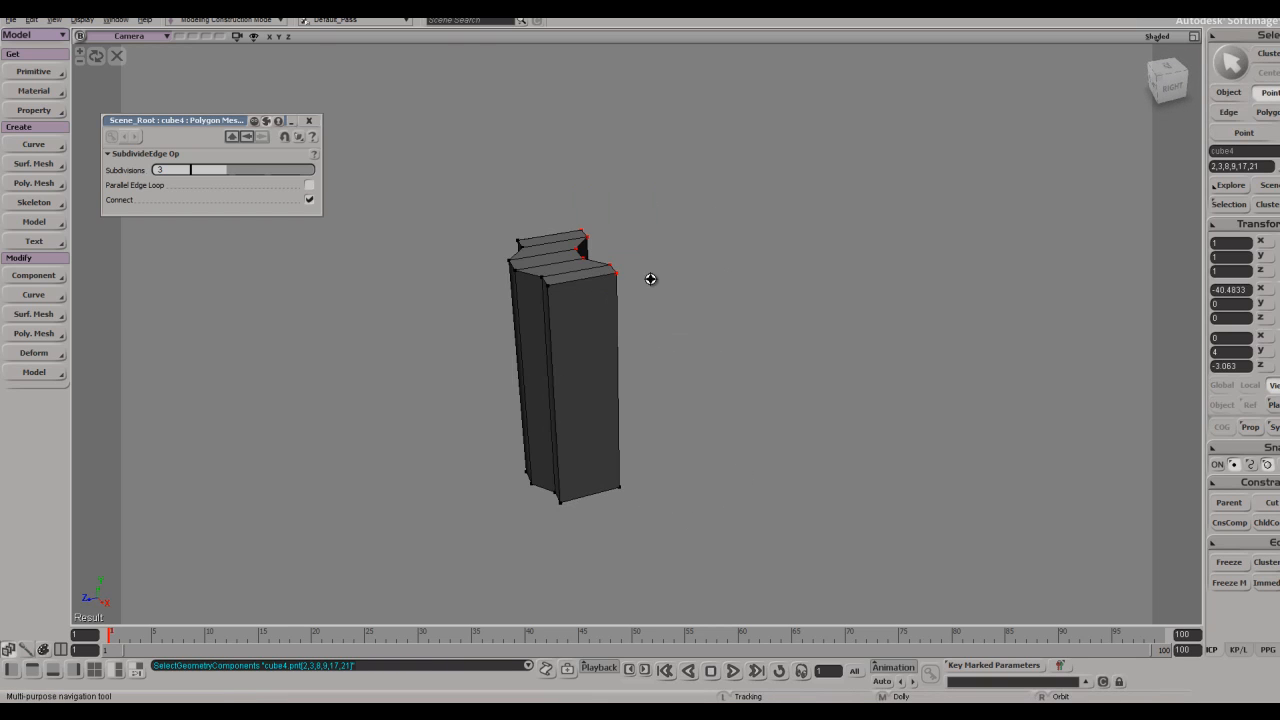
right_drag(651, 278, 608, 222)
key(v)
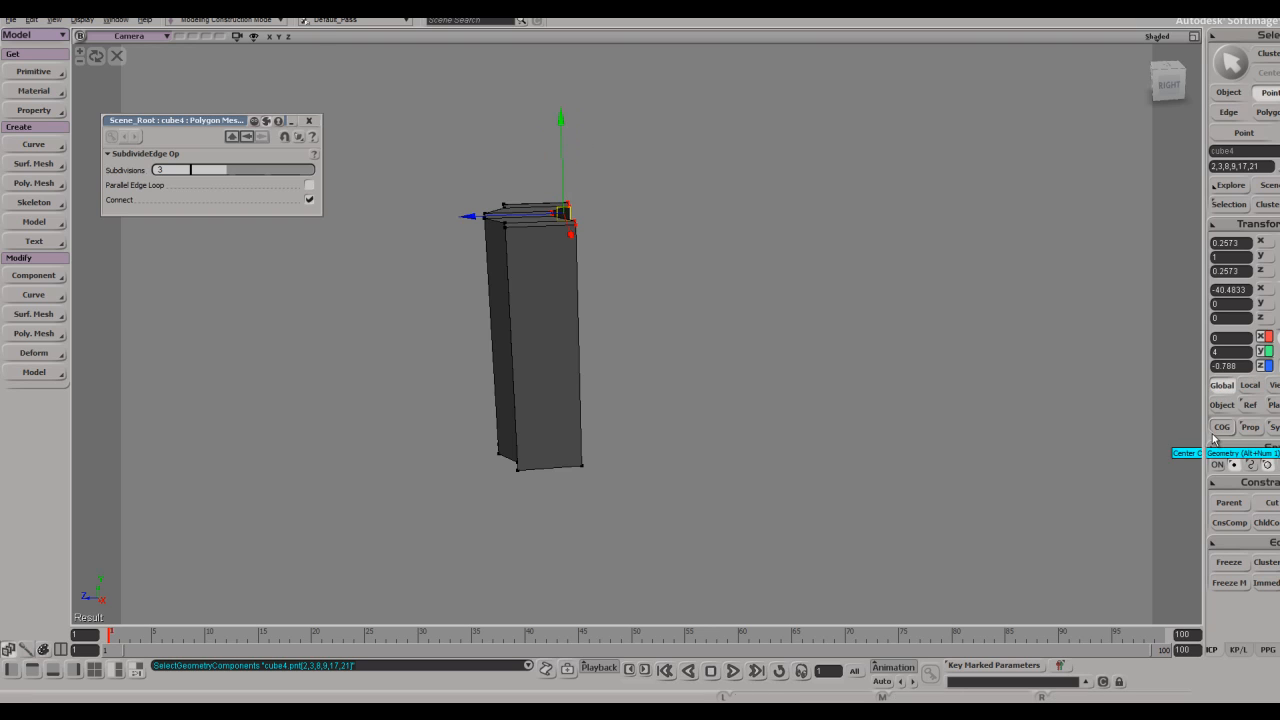
drag(565, 151, 565, 152)
key(ctrl+z)
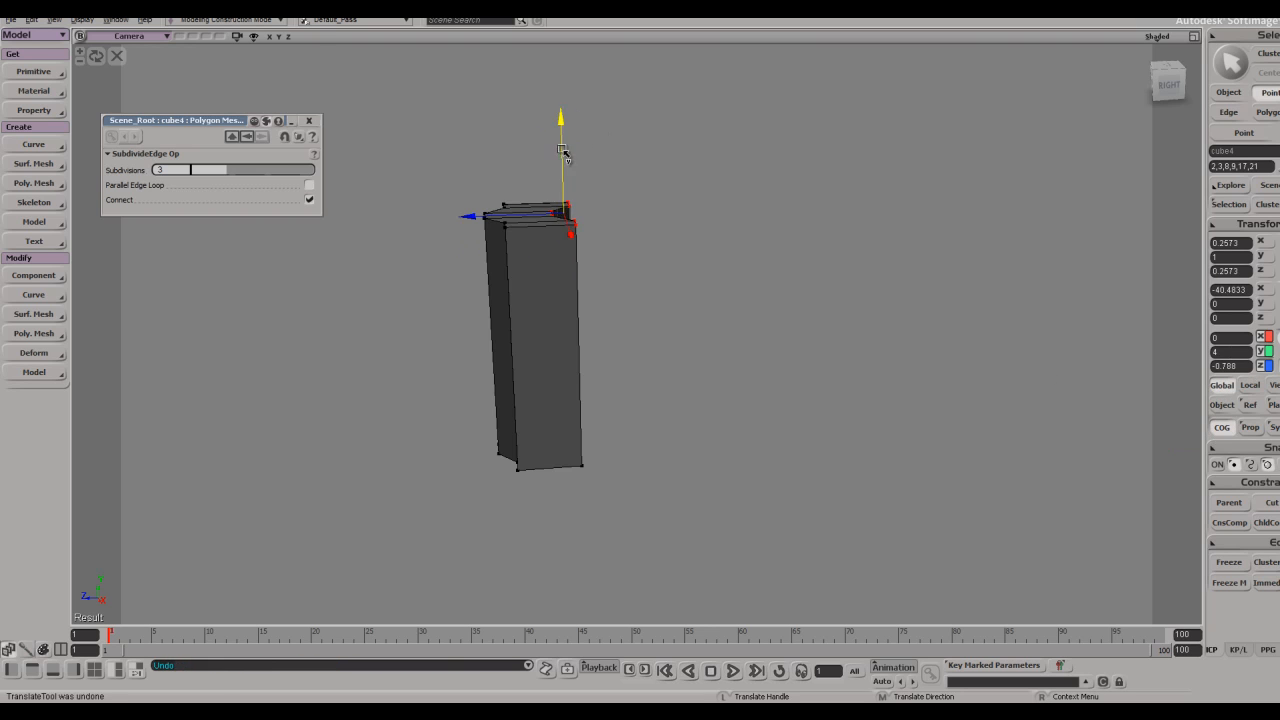
- Subdivide the parallel edges running across the bar's depth with 2 connected subdivisions
key(s)
right_drag(566, 153, 624, 275)
key(space)
key(e)
click(660, 260)
alt+middle_click(664, 256)
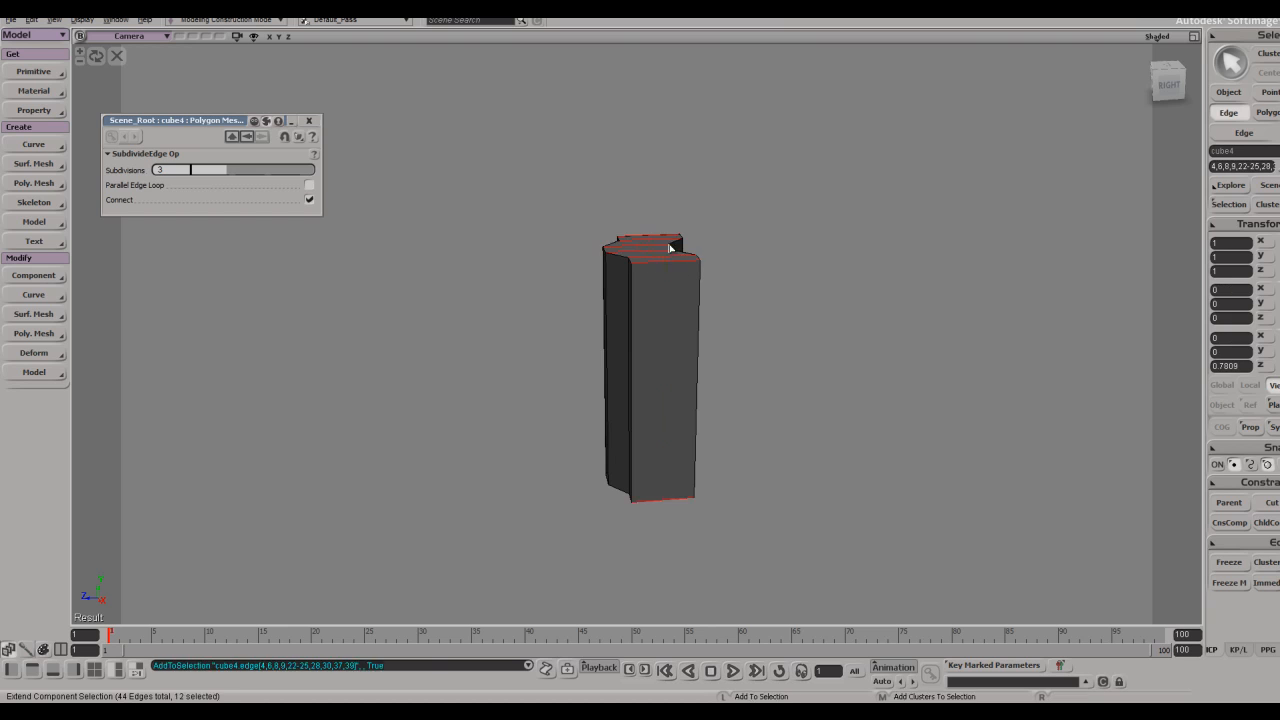
- Try to lower the points at the rear of the bar's top end along the global vertical axis
key(t)
key(s)
middle_drag(831, 106, 791, 188)
right_drag(791, 188, 734, 254)
drag(734, 254, 768, 215)
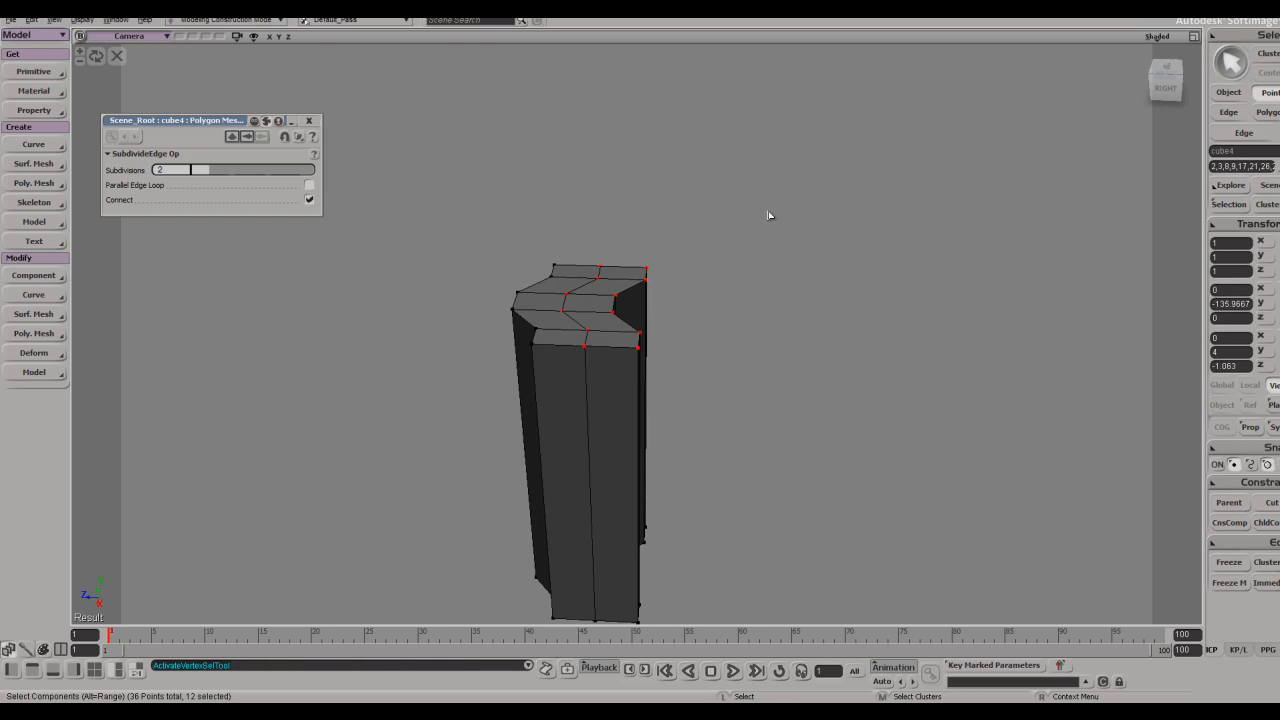
drag(618, 390, 618, 390)
key(v)
drag(633, 215, 645, 275)
key(ctrl+z)
key(ctrl+z)
key(ctrl+z)
key(ctrl+z)
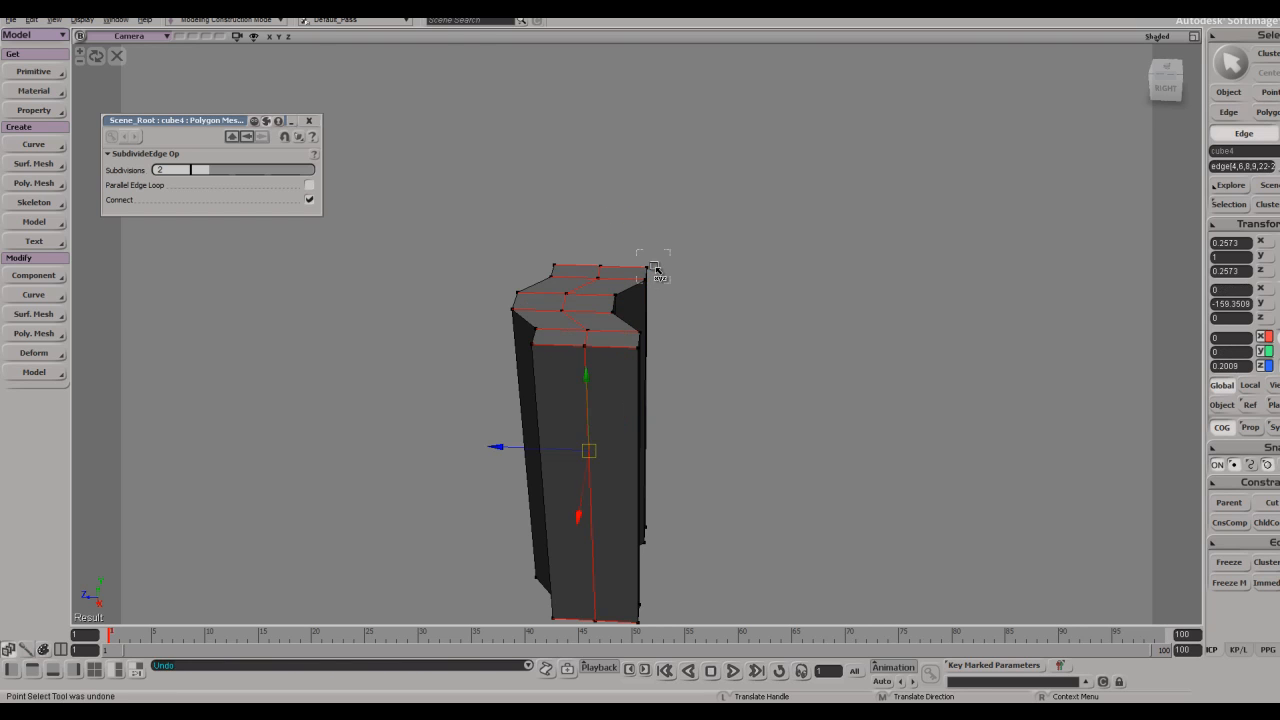
- Reapply the subdivision to the edges across the bar's depth and set it to 3 subdivisions
scroll(578, 345, down, 1)
key(period)
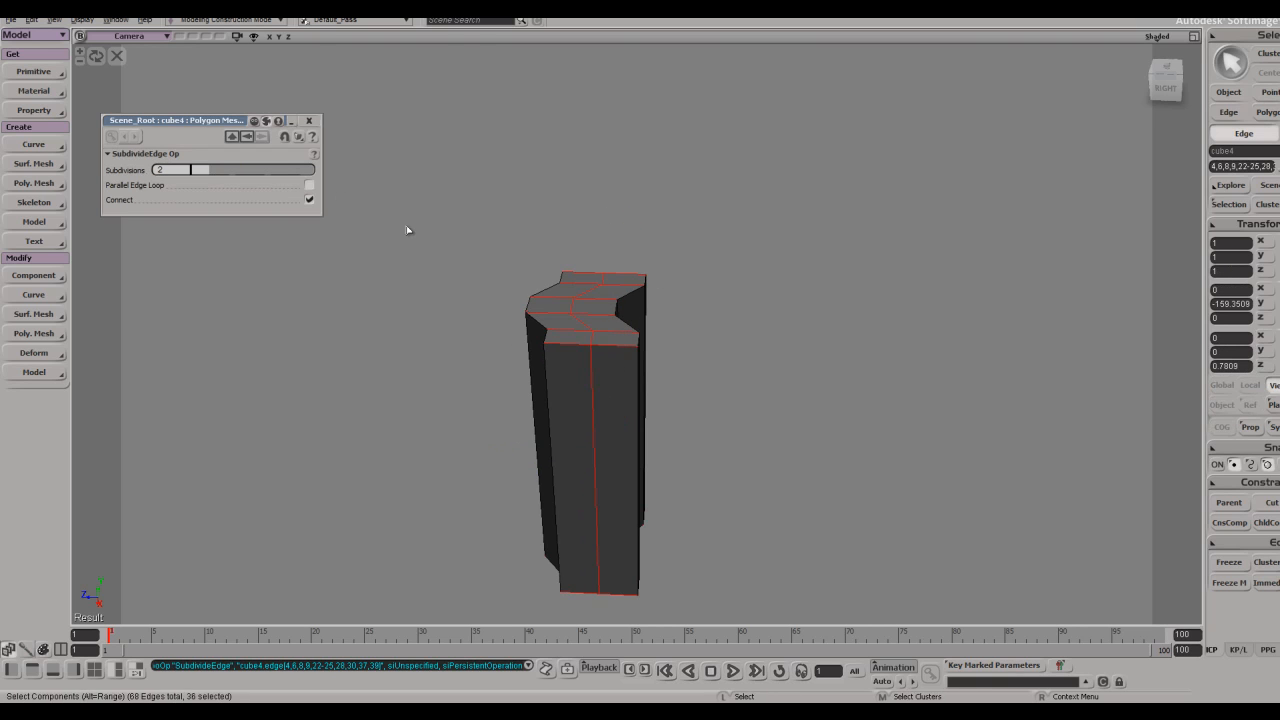
mouse_move(216, 175)
mouse_down()
mouse_move(243, 175)
mouse_move(227, 172)
mouse_up()
- Try to lower only the outermost row of points on the bar's top end
key(t)
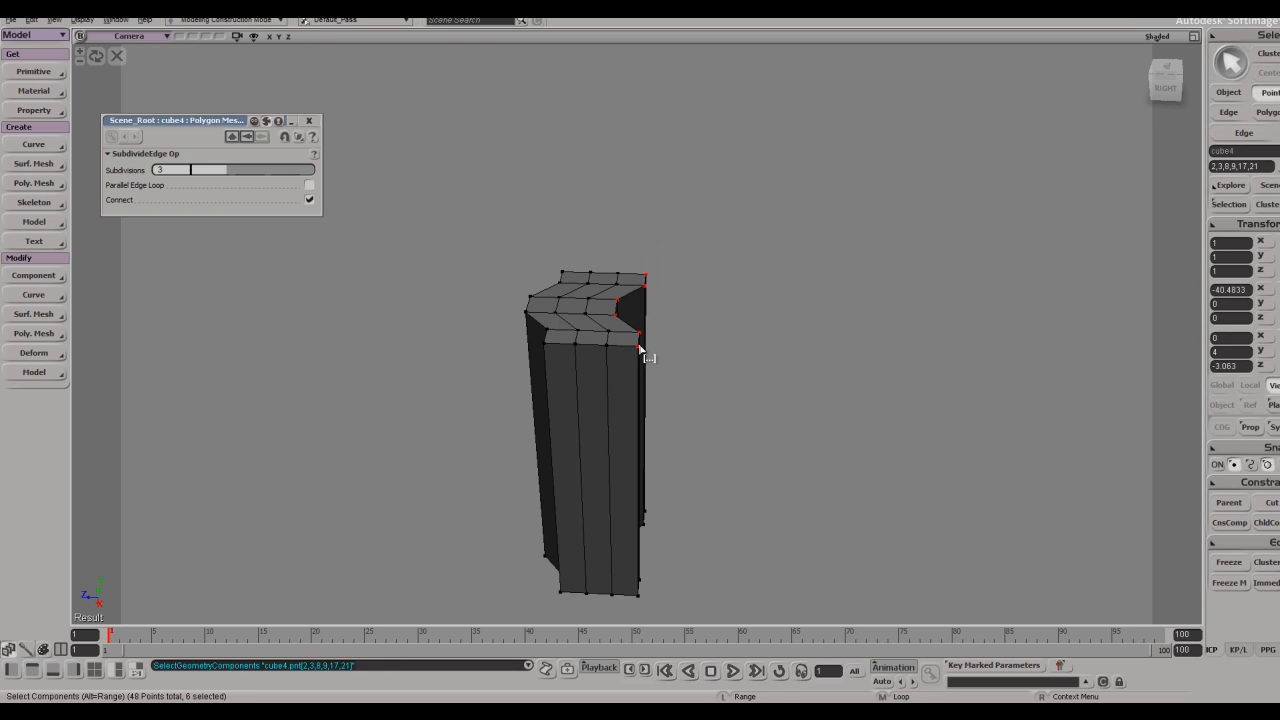
key(v)
drag(630, 221, 632, 260)
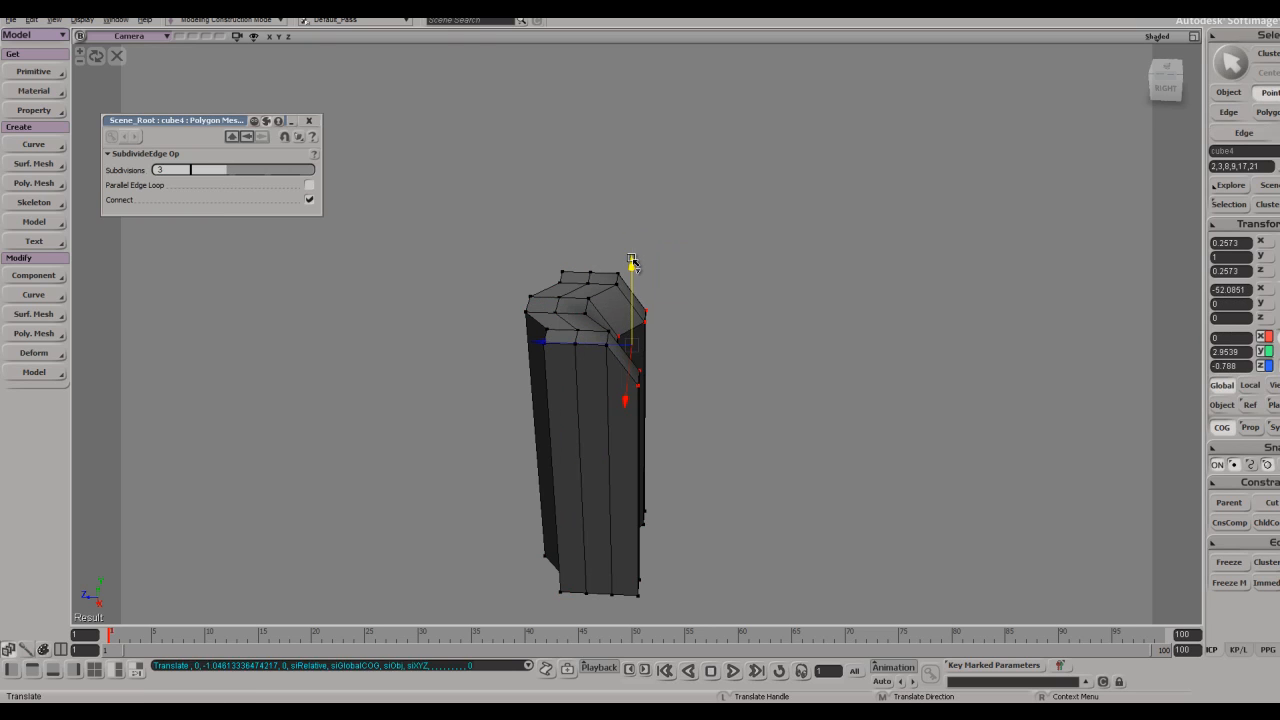
key(ctrl+z)
- Select the strip of polygons along the rear of the bar's top end and lower it to form a slope
key(u)
alt+click(624, 342)
key(v)
drag(617, 228, 611, 278)
key(s)
right_drag(611, 278, 620, 192)
key(space)
- Select the polygons across the bar's back side and scale them wider along the global X axis
key(s)
right_drag(774, 214, 611, 268)
key(u)
key(s)
click(549, 290)
key(s)
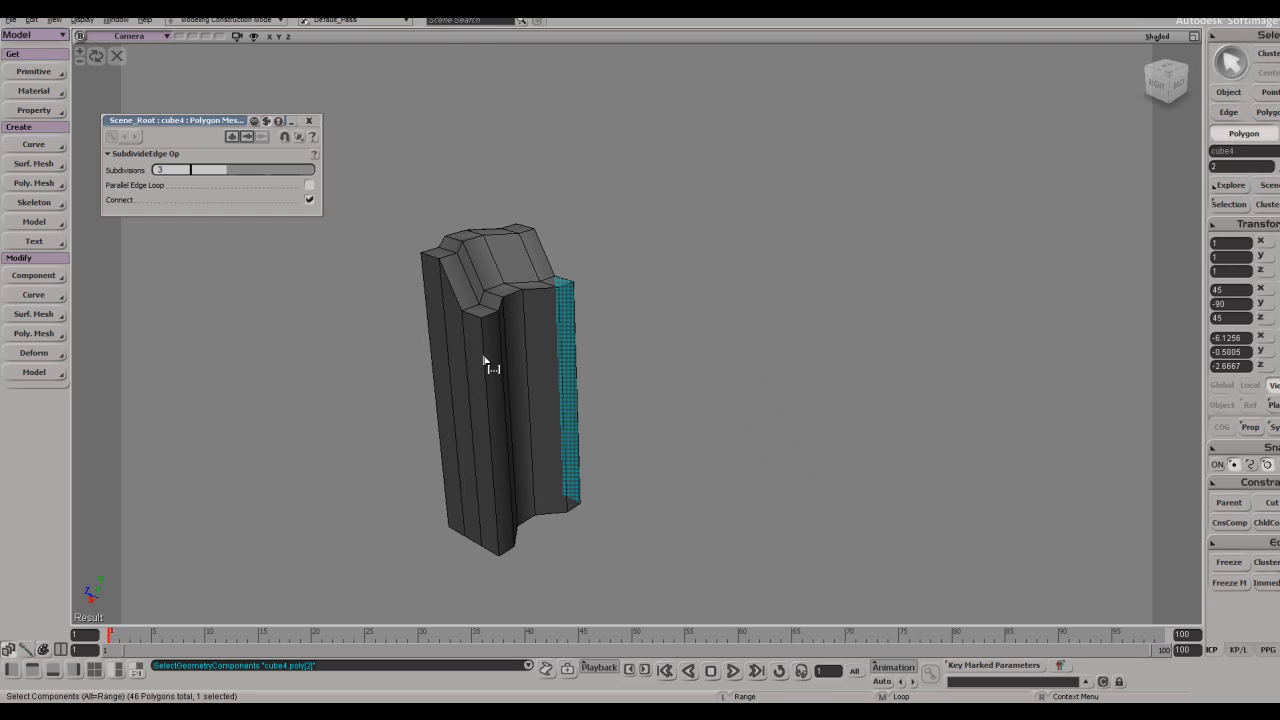
alt+click(478, 363)
key(x)
mouse_move(483, 458)
mouse_down()
mouse_move(466, 462)
mouse_move(480, 455)
mouse_up()
key(s)
right_drag(597, 363, 549, 390)
key(ctrl+z)
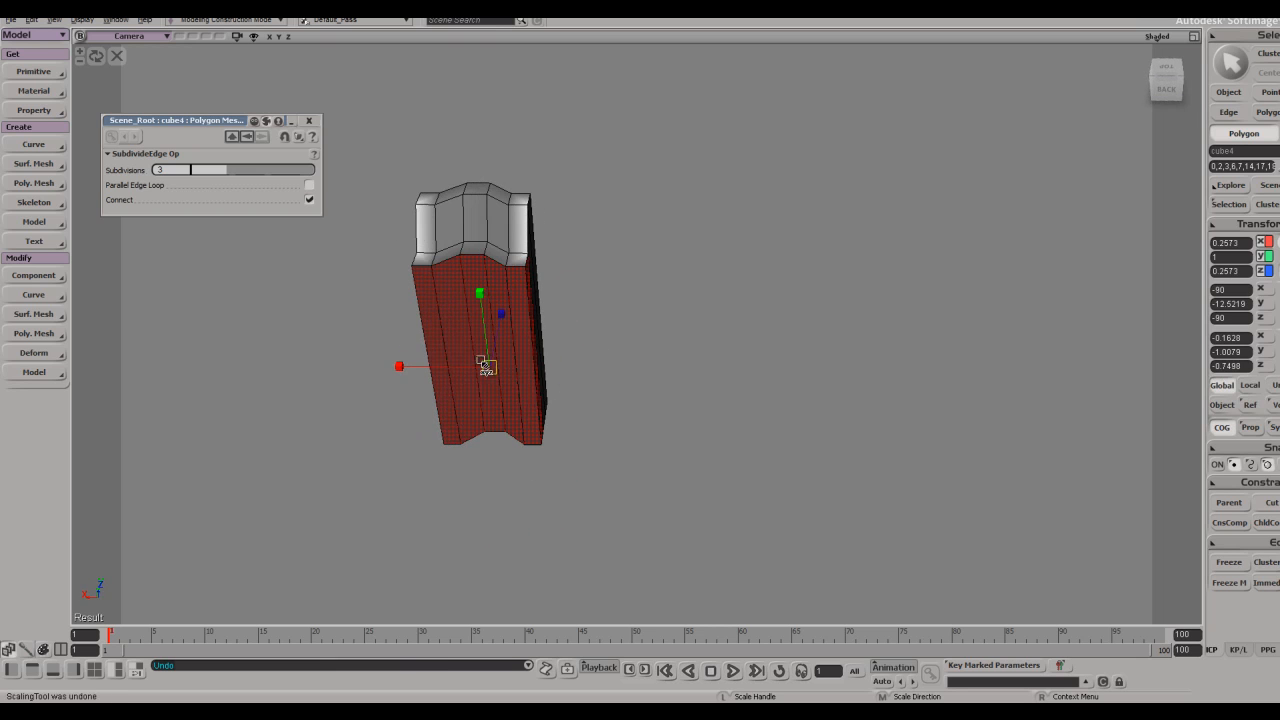
drag(429, 366, 378, 364)
- Extrude all polygons of the bar's bottom end and scale them inward to leave an inset border
key(s)
right_drag(431, 307, 798, 290)
key(ctrl+shift+a)
click(776, 369)
key(s)
key(u)
drag(830, 261, 737, 310)
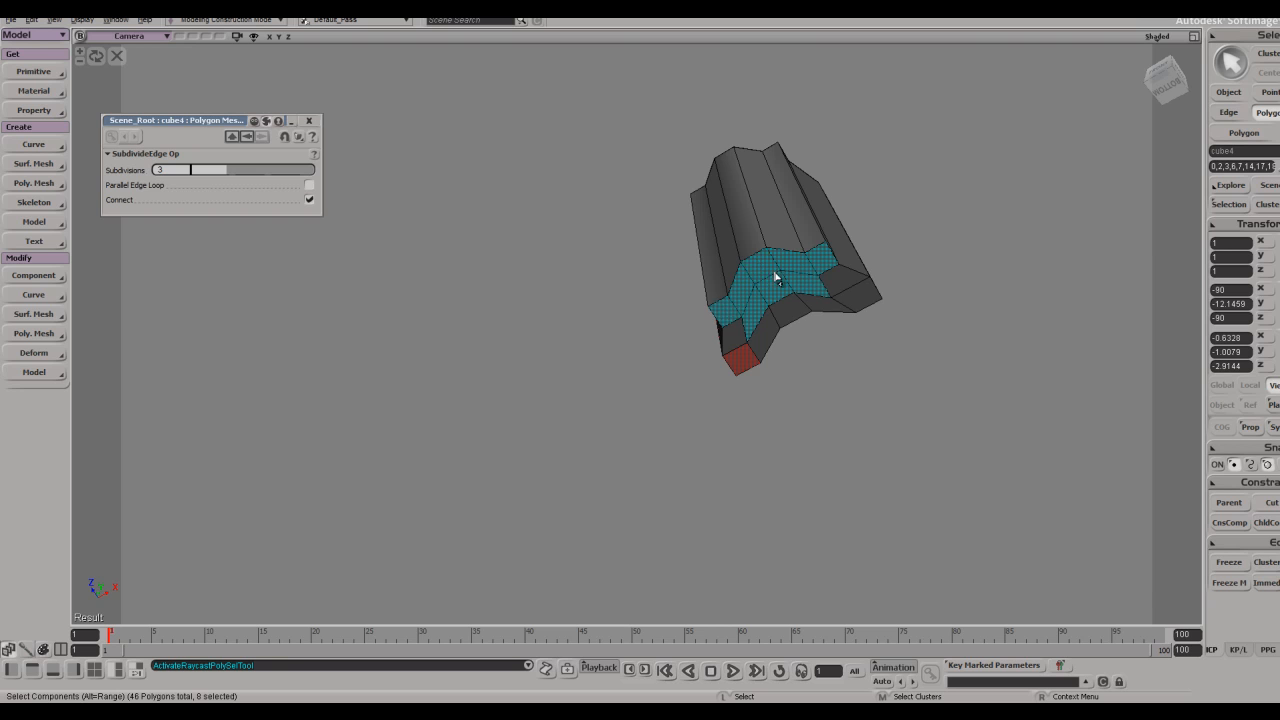
drag(738, 355, 740, 354)
key(f)
key(s)
right_drag(745, 345, 811, 234)
key(ctrl+d)
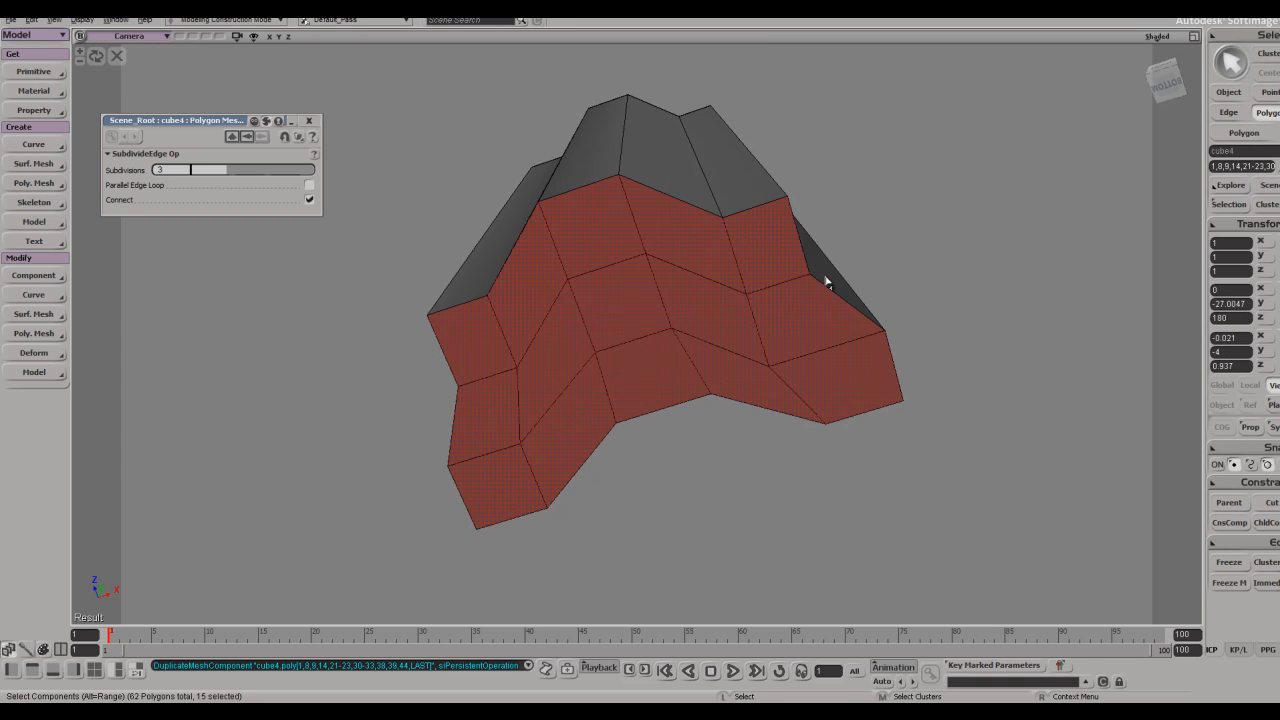
key(x)
drag(950, 247, 921, 246)
right_drag(921, 247, 840, 228)
drag(643, 246, 640, 245)
key(s)
right_drag(640, 249, 696, 337)
- Extrude the inset polygons of the bar's bottom end downward and scale them outward to form a stepped lip
key(ctrl+d)
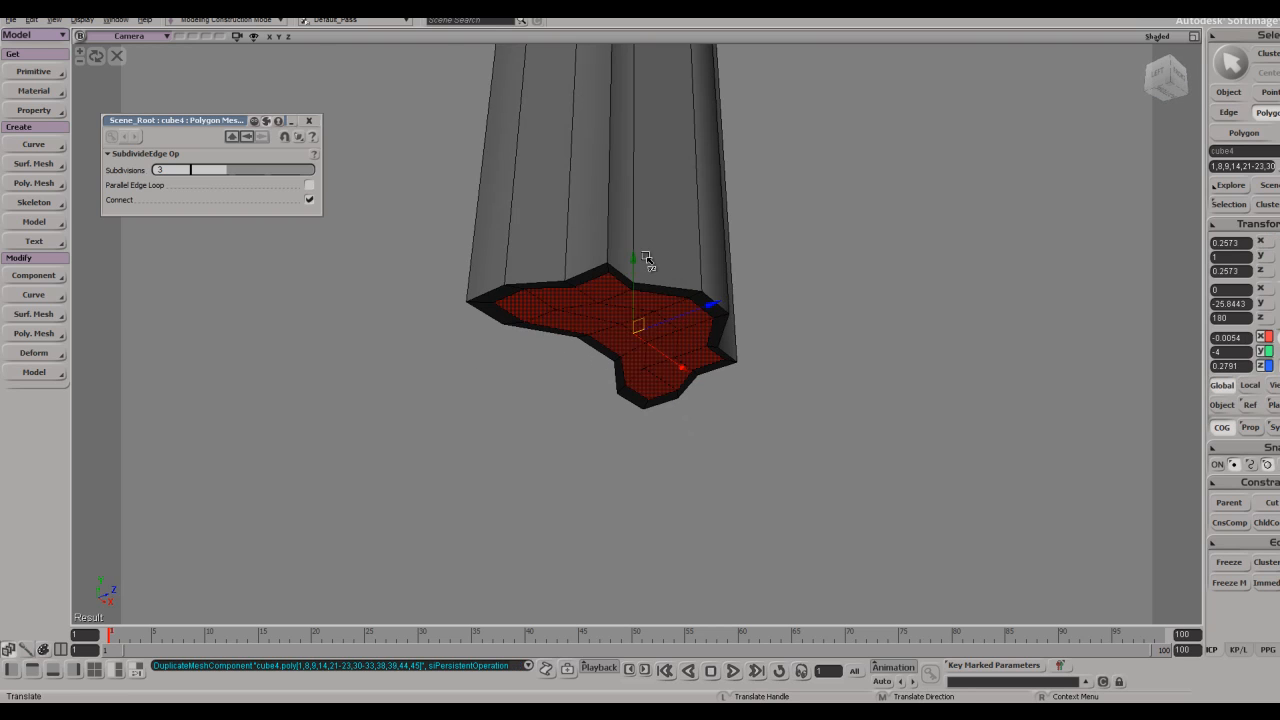
drag(634, 260, 635, 273)
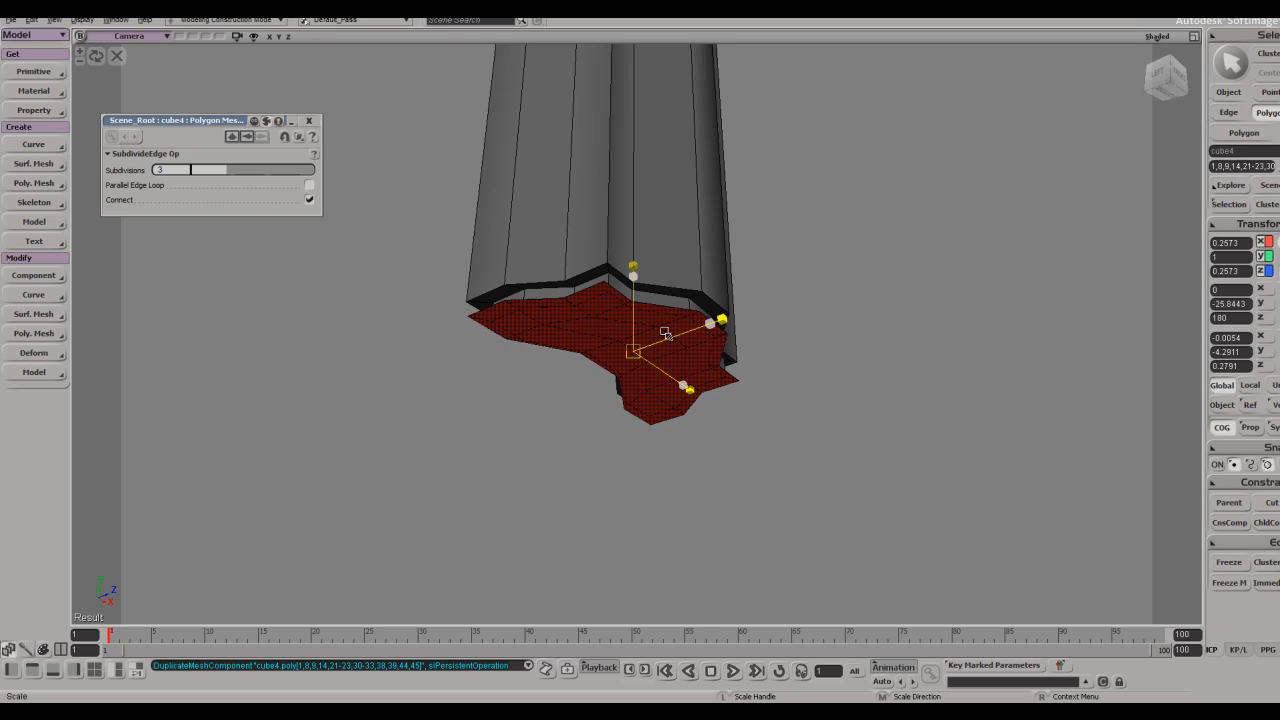
drag(637, 275, 639, 308)
key(s)
right_drag(654, 280, 735, 353)
key(space)
click(771, 306)
key(space)
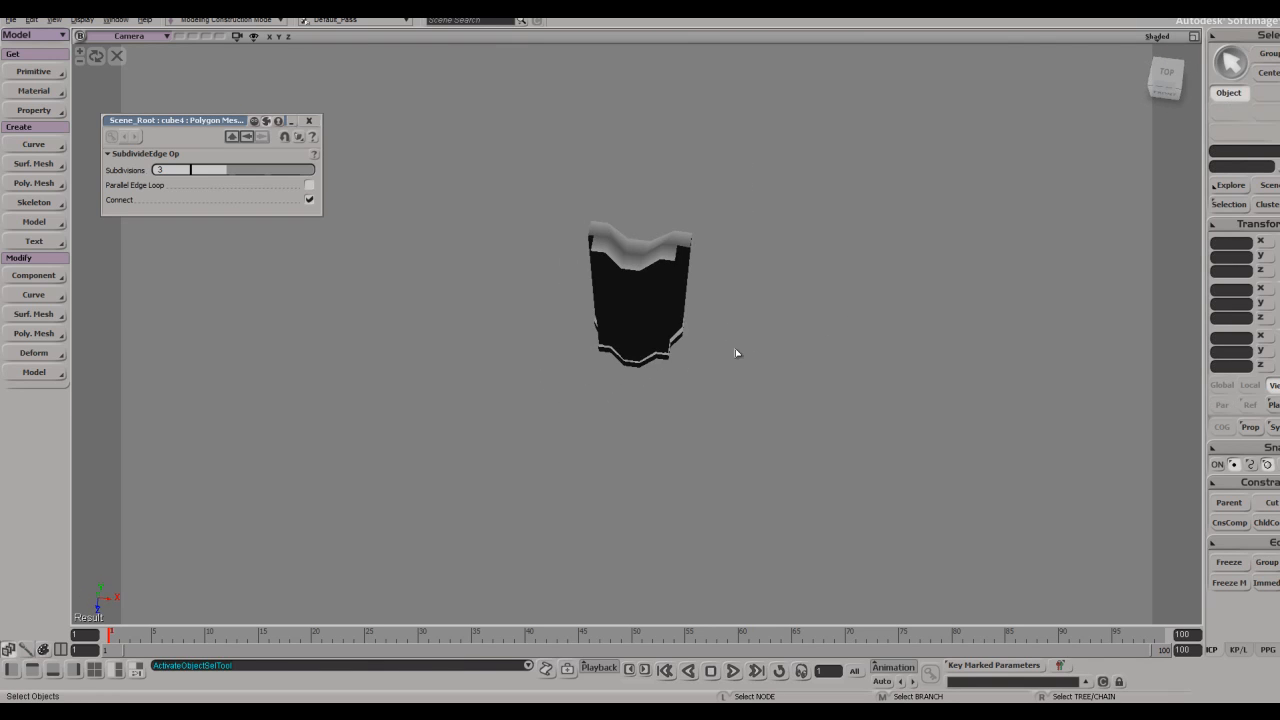
- Bring the whole bust back into view and move the finished spike up to the top front of the head
click(119, 58)
key(s)
right_drag(503, 160, 606, 177)
key(v)
drag(606, 229, 511, 63)
scroll(529, 137, down, 4)
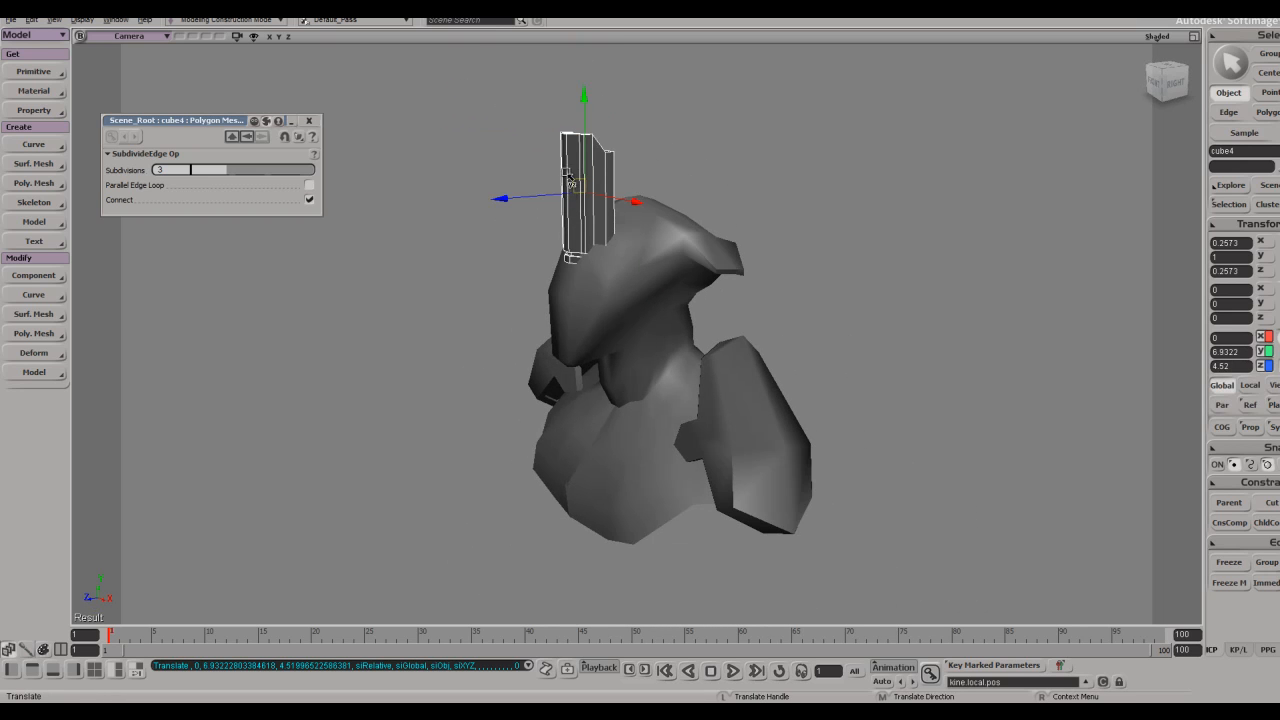
- Tilt the spike 15 degrees about X, scale it down uniformly and seat its base on the forehead
key(c)
drag(515, 149, 494, 184)
key(x)
drag(660, 162, 722, 170)
key(c)
key(v)
drag(539, 155, 533, 160)
key(s)
right_drag(536, 160, 752, 136)
- Try to lengthen the forehead spike along its local Y axis and tilt it slightly further
key(x)
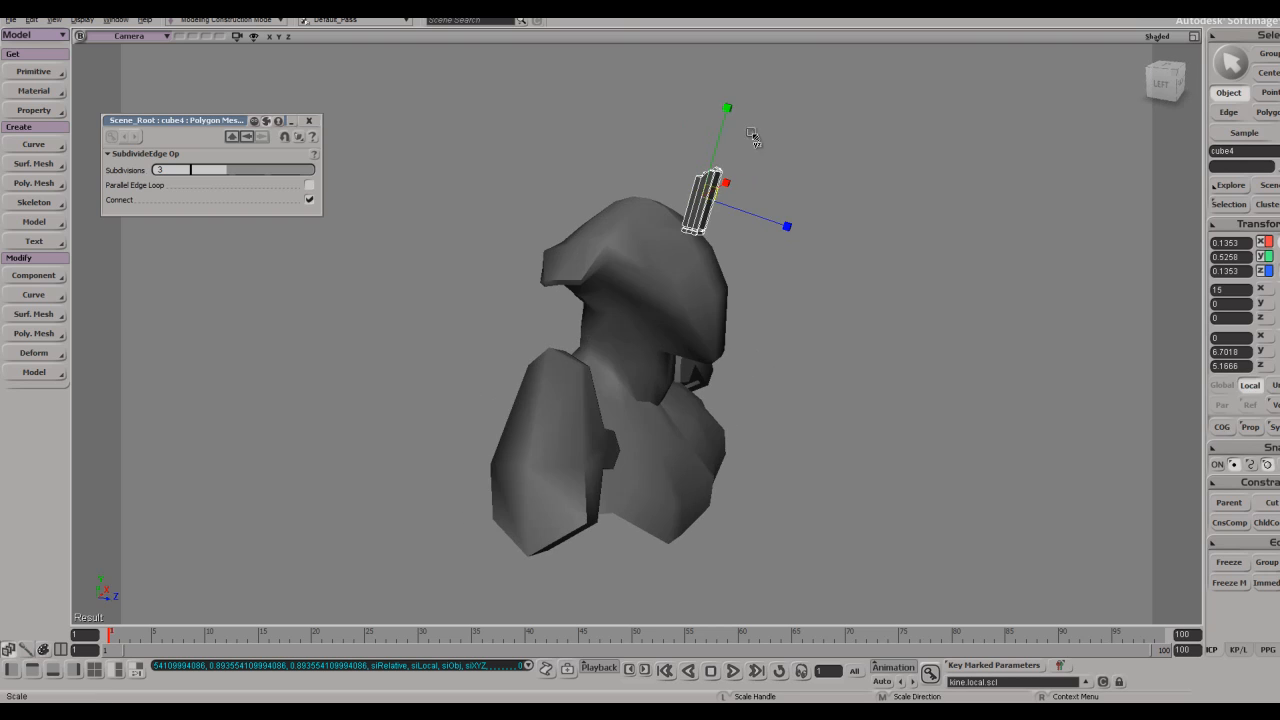
drag(729, 112, 733, 107)
key(s)
right_drag(733, 107, 772, 125)
key(c)
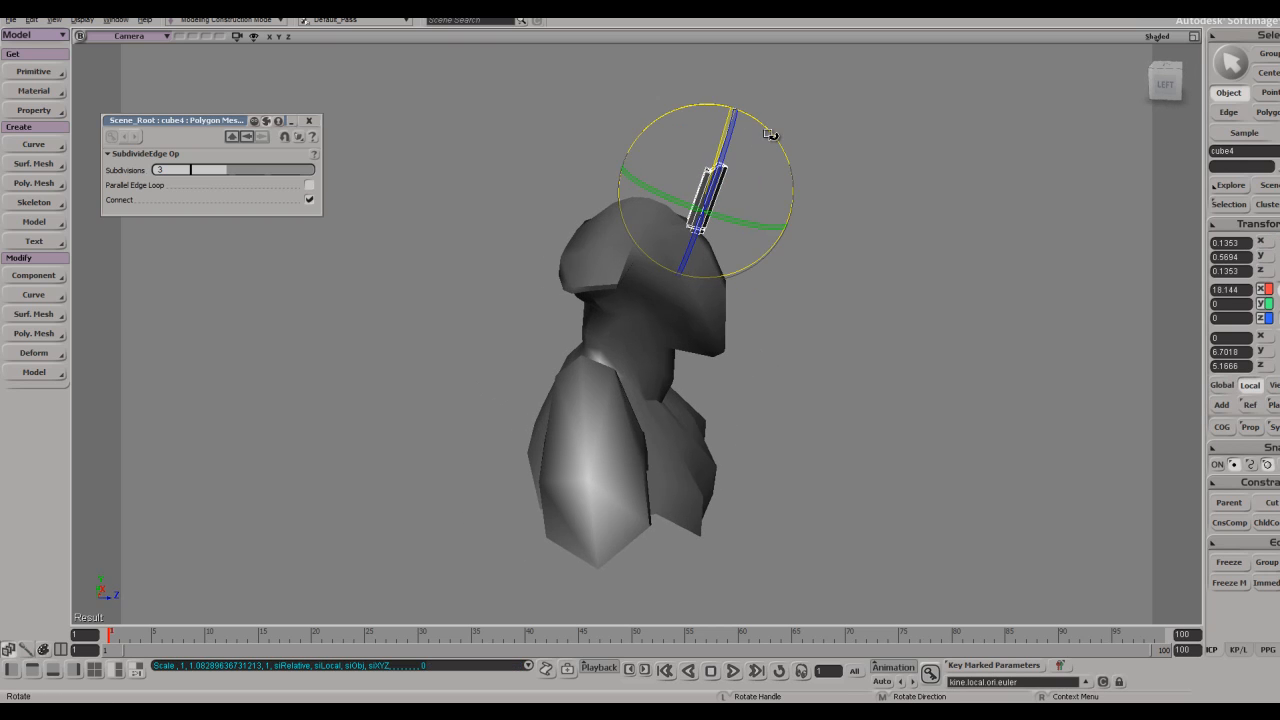
key(ctrl+z)
- Place a duplicate of the forehead spike behind it on the head and tilt it to about 21 degrees
key(v)
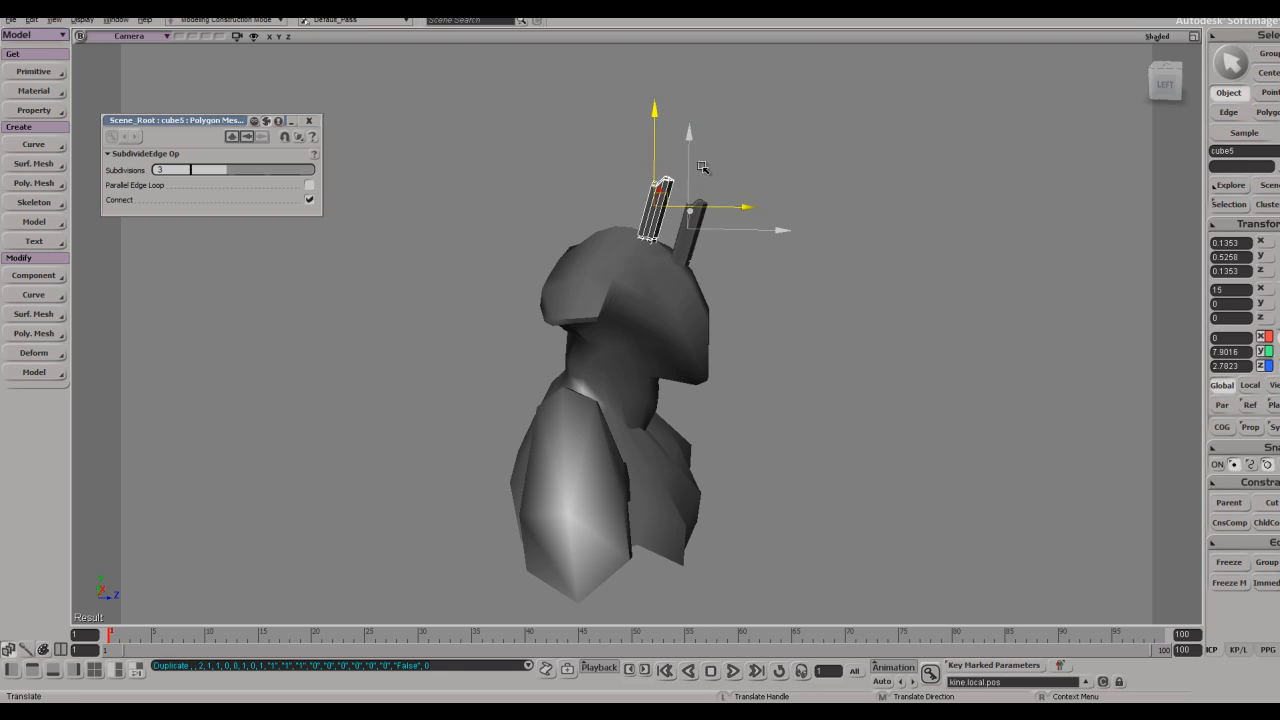
drag(703, 167, 700, 158)
key(c)
- Duplicate the second spike, move the copy back onto the crown and rotate it nearly upright
key(ctrl+d)
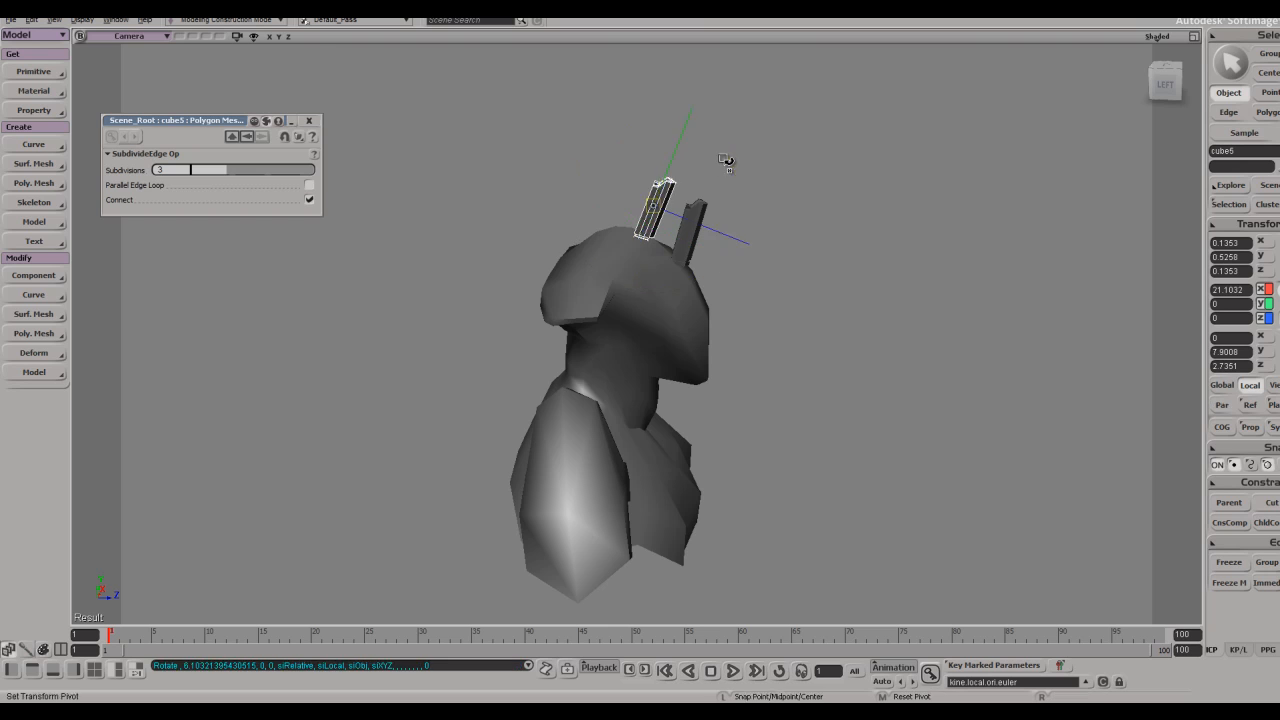
key(v)
key(c)
drag(673, 162, 652, 131)
key(v)
key(c)
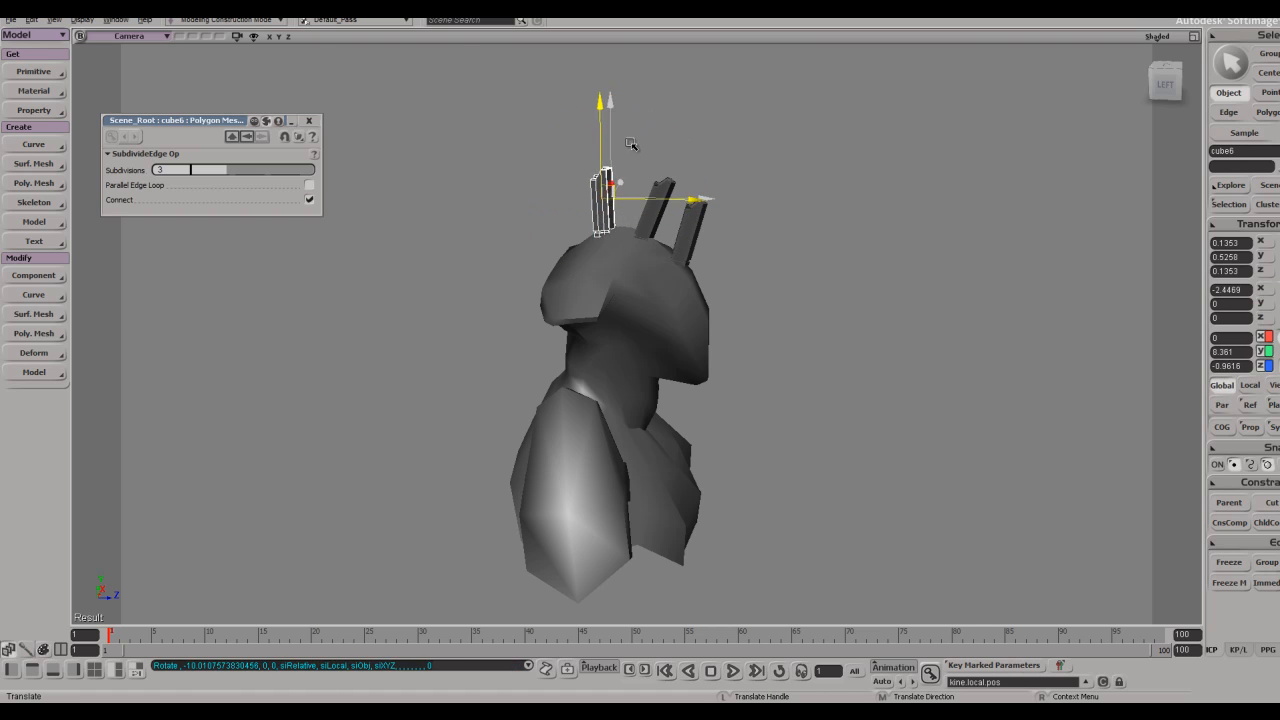
- Duplicate the crown spike, move the copy to the back of the head and tilt it backward
key(ctrl+d)
key(c)
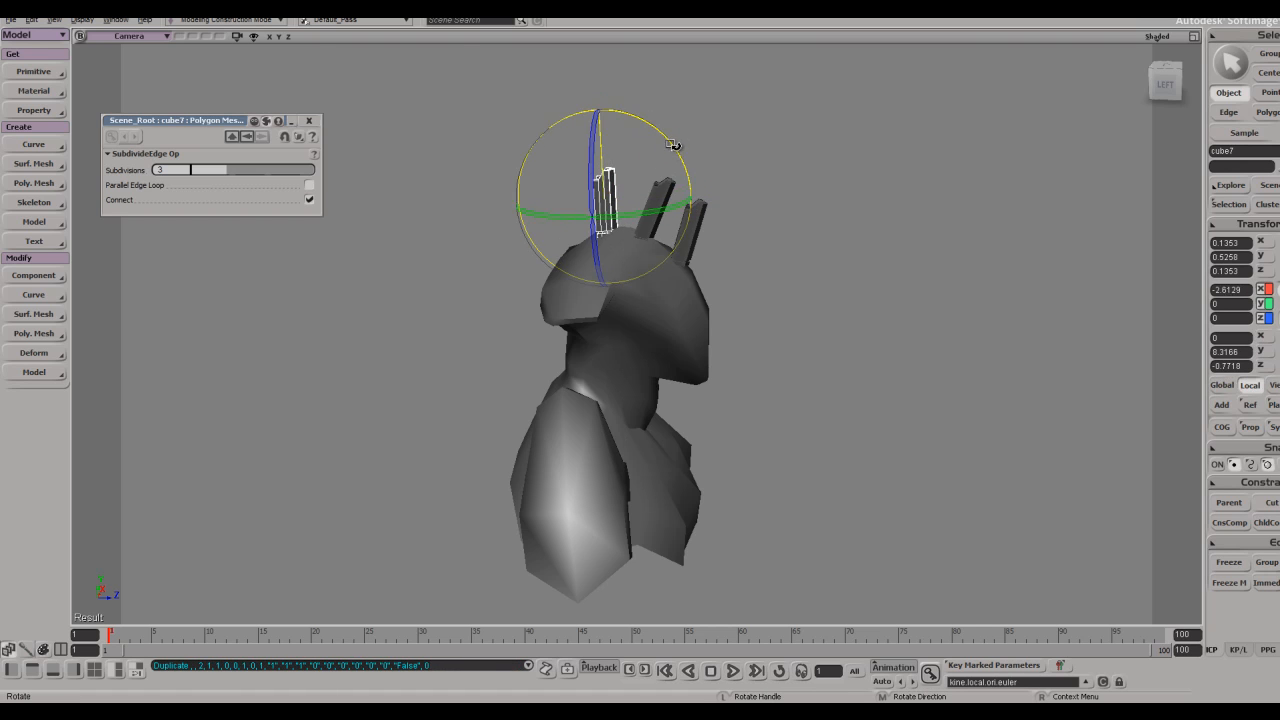
key(v)
drag(643, 136, 602, 157)
key(space)
click(791, 134)
- Tilt the front spike further forward and reposition its base against the forehead
key(s)
right_drag(791, 135, 766, 191)
click(698, 213)
key(c)
drag(770, 218, 771, 220)
key(v)
key(s)
right_drag(775, 223, 811, 233)
drag(759, 172, 771, 179)
key(space)
click(768, 180)
- Scale the rearmost spike down uniformly, tilt it back to about -26 degrees and lower it onto the head
key(s)
right_drag(772, 184, 826, 200)
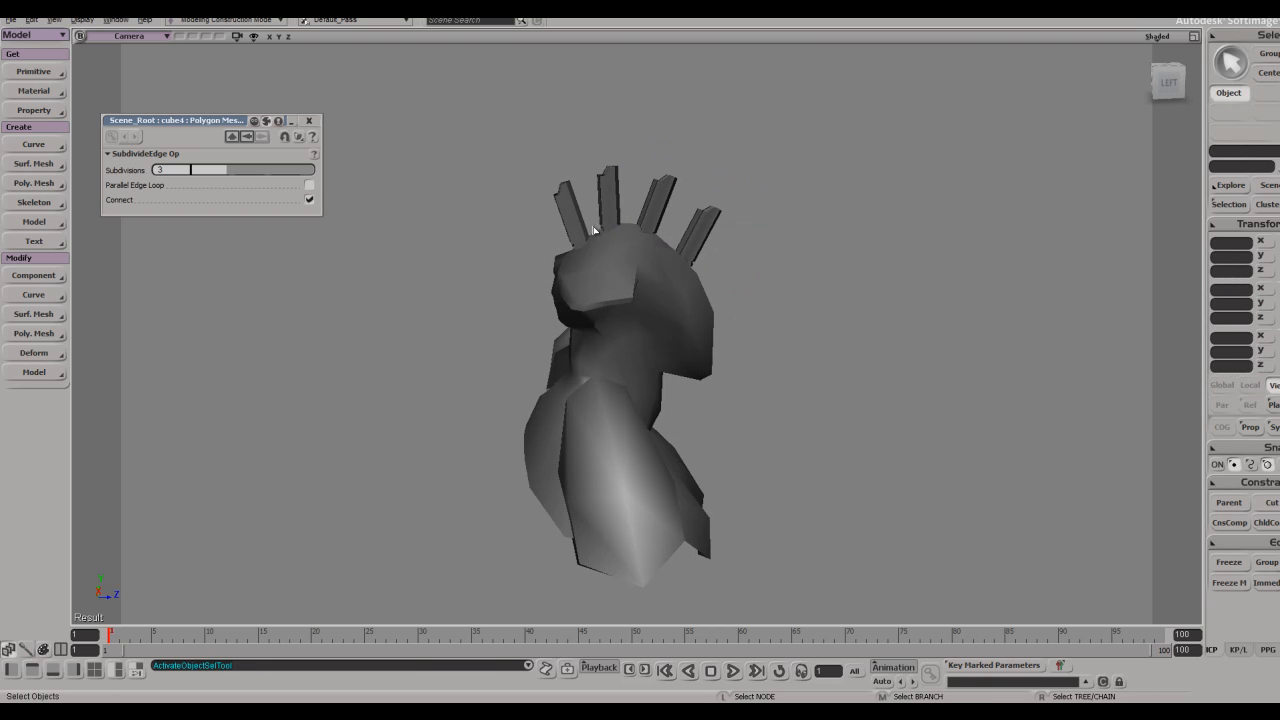
click(571, 214)
key(c)
key(x)
drag(731, 267, 743, 262)
key(c)
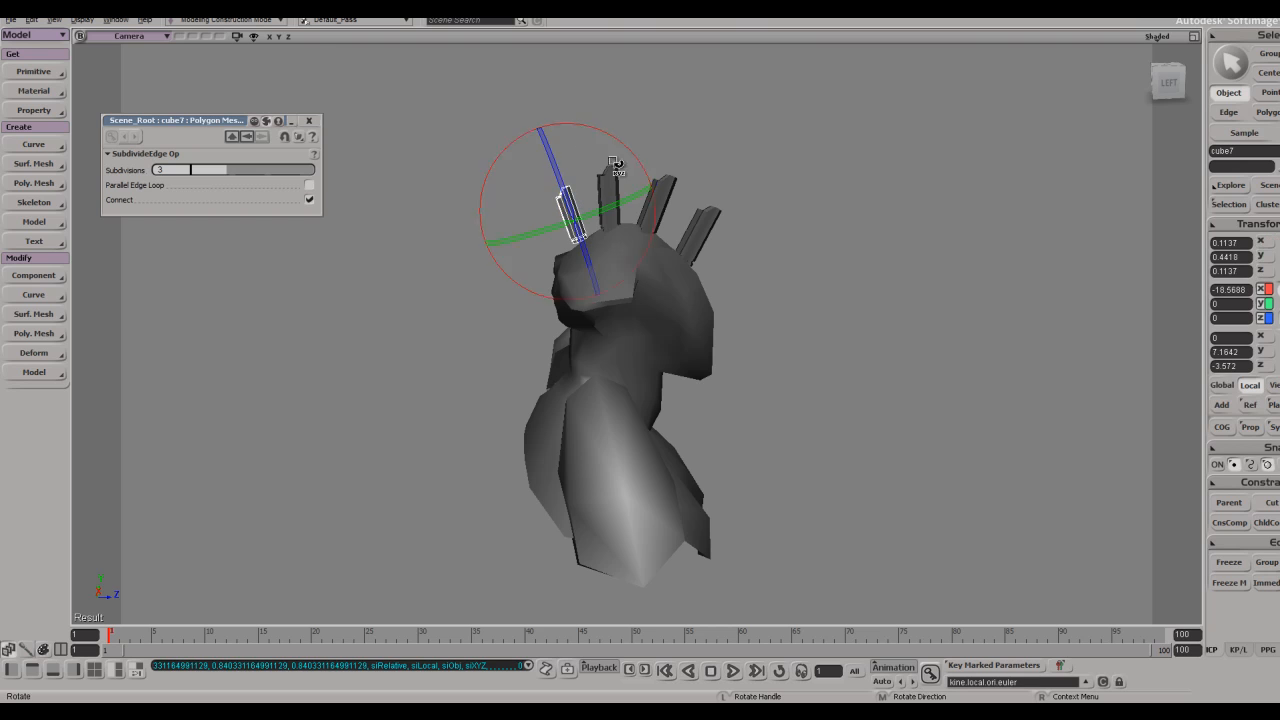
key(v)
drag(497, 155, 600, 162)
key(space)
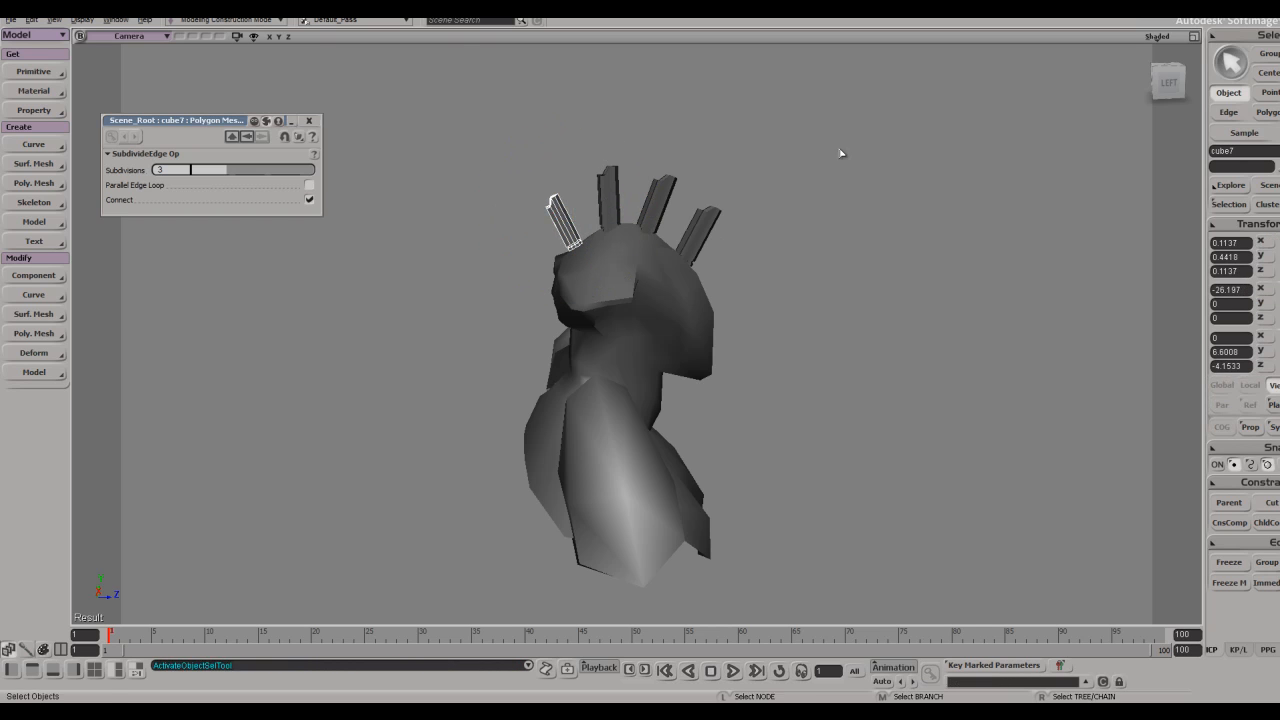
click(840, 152)
- Scale the crown spike down slightly, tilt it backward and seat it on the head
key(s)
right_drag(838, 154, 812, 160)
key(x)
drag(790, 213, 779, 214)
key(c)
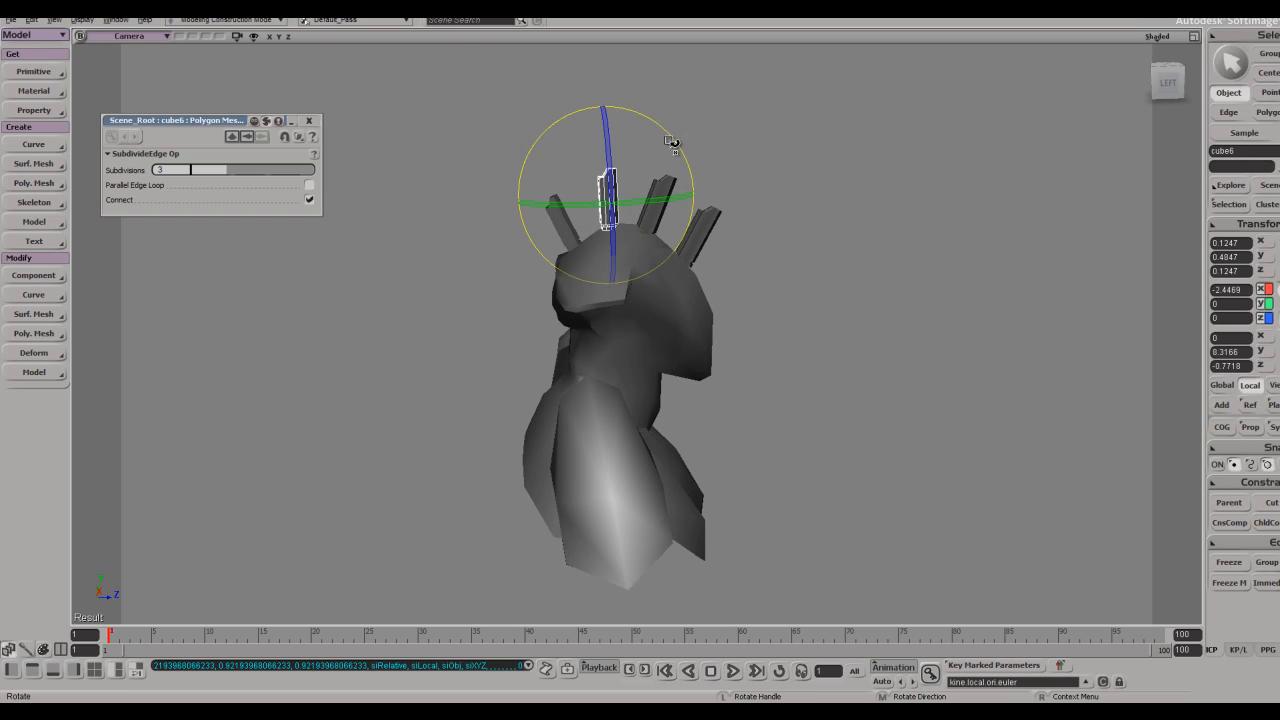
drag(661, 135, 652, 123)
key(v)
key(space)
click(686, 130)
- Save the scene and inspect the row of four spikes from several sides
key(s)
right_drag(690, 140, 763, 240)
key(ctrl+s)
middle_drag(734, 286, 700, 310)
right_drag(700, 310, 730, 312)
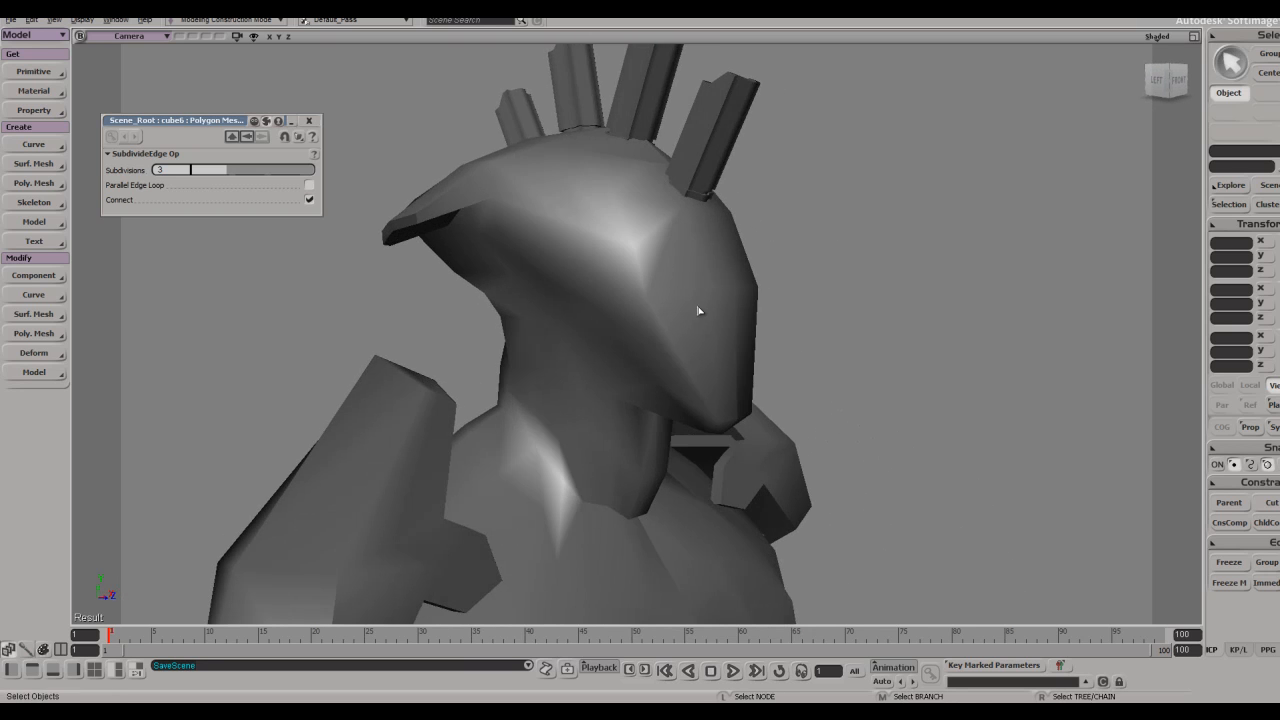
drag(697, 311, 671, 297)
key(s)
middle_drag(671, 297, 690, 305)
right_drag(690, 305, 568, 315)
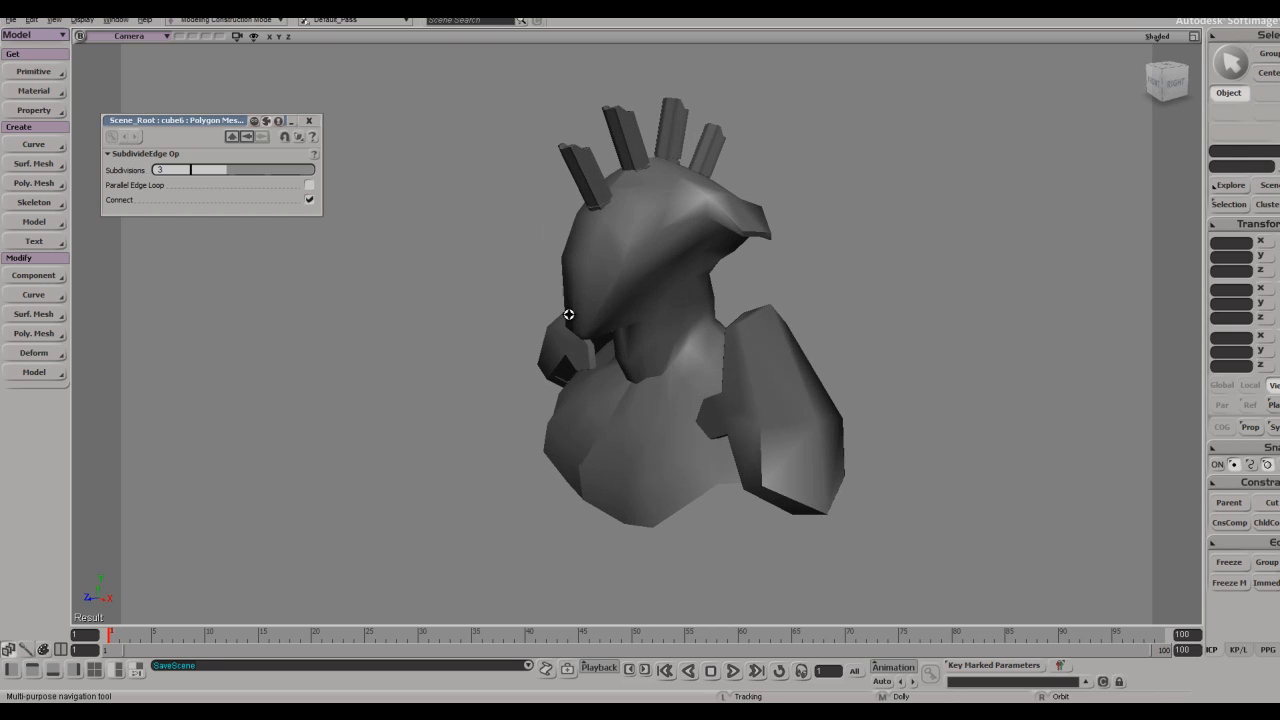
- Turn off the camera headlight and view the bust's silhouette from the side
click(1153, 37)
click(1097, 152)
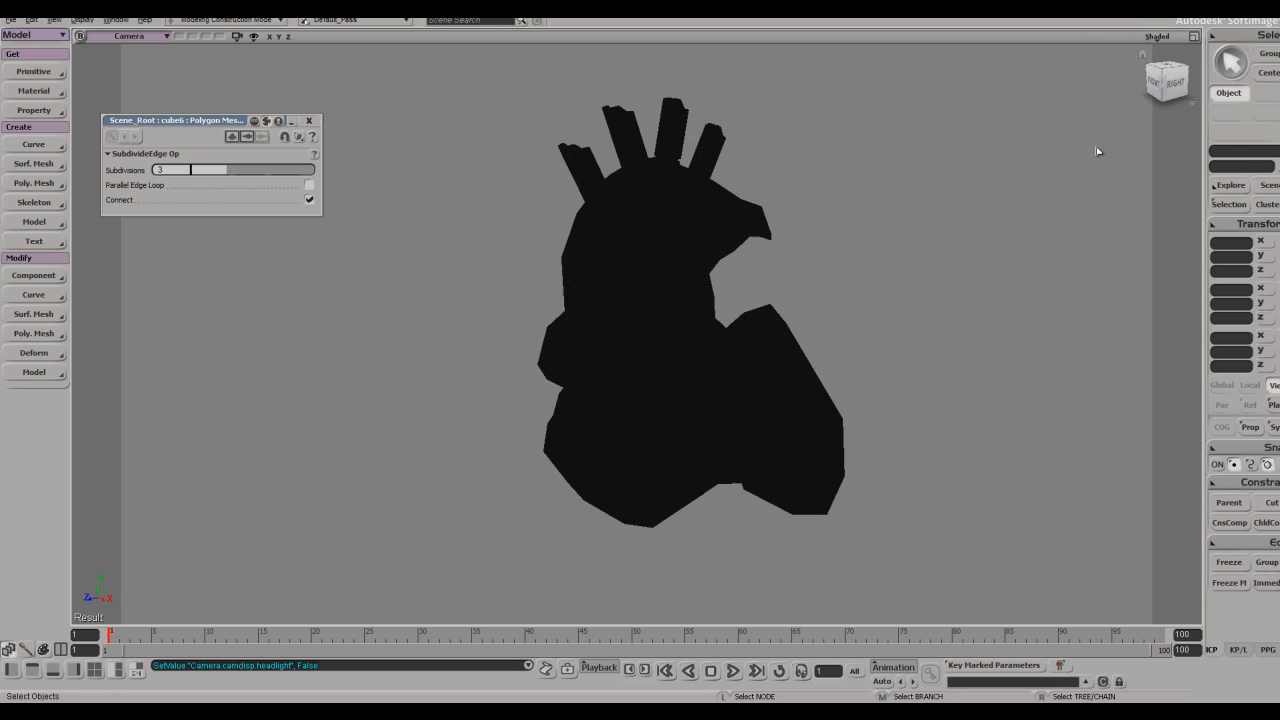
right_drag(1013, 172, 1000, 229)
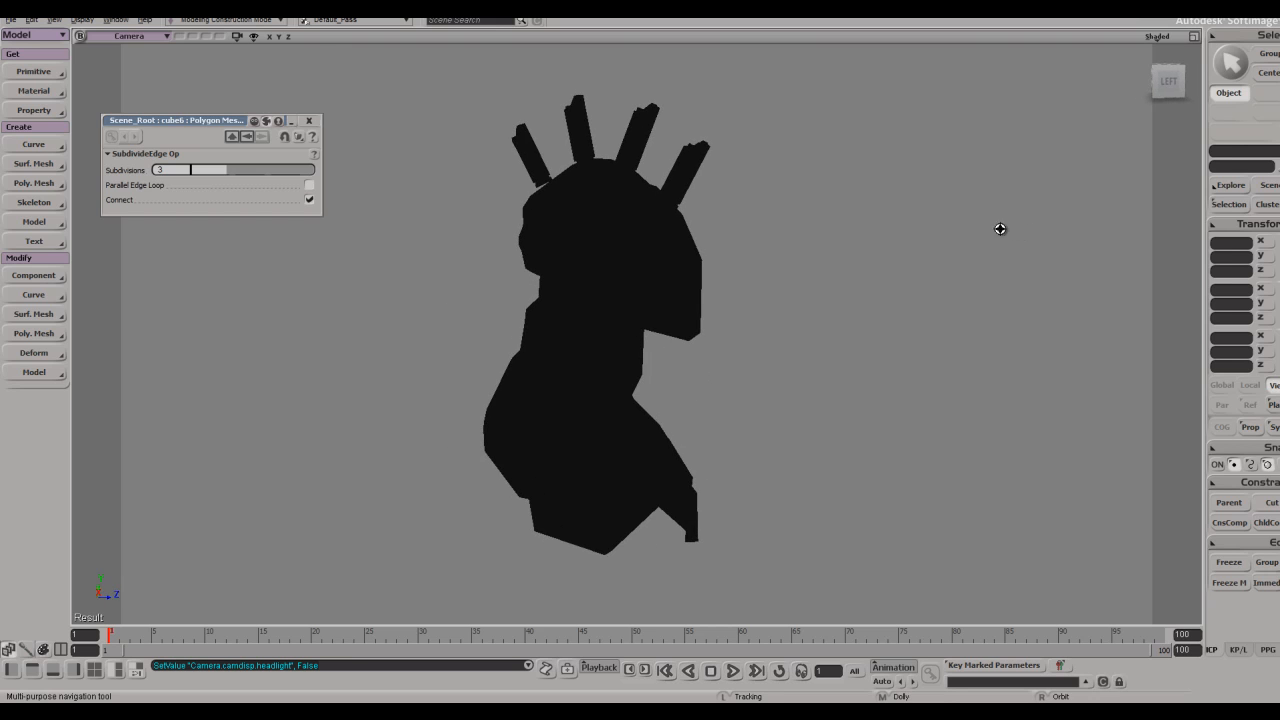
- Tilt the rearmost spike back to about -30 degrees and sink it closer into the head
click(552, 172)
key(c)
drag(455, 120, 462, 138)
key(v)
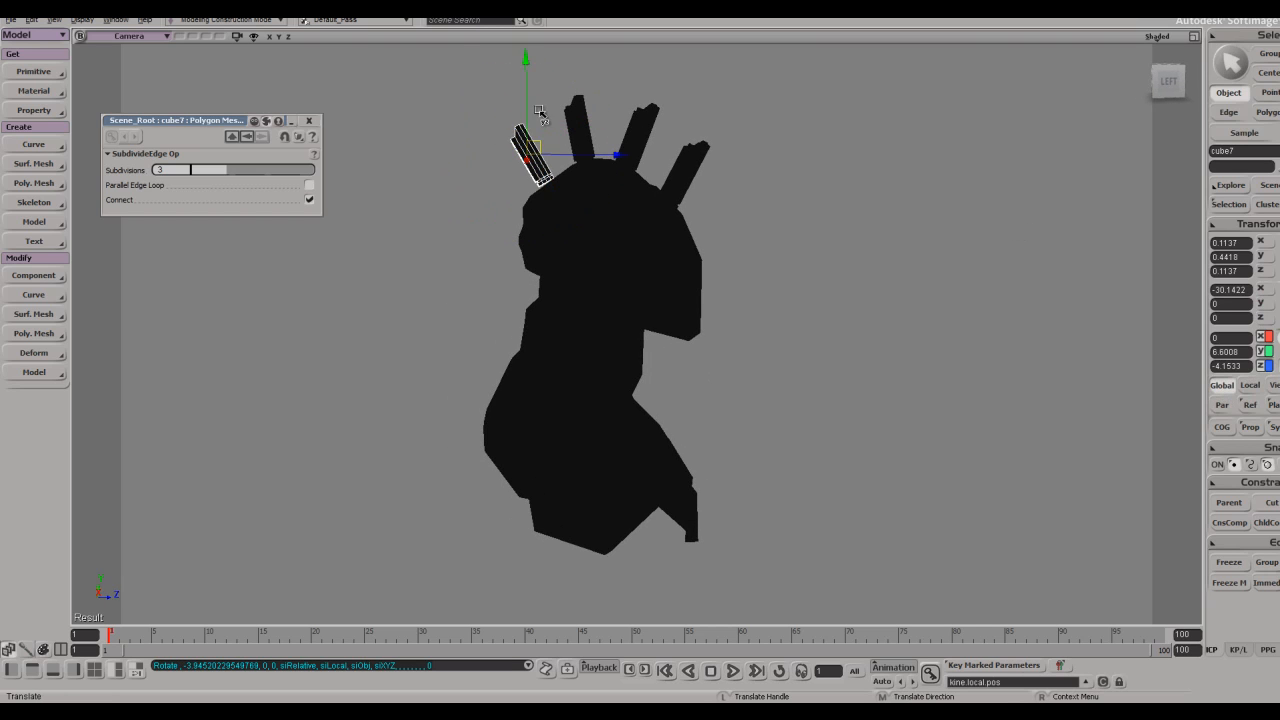
key(space)
click(817, 195)
- Turn the camera headlight back on and save the scene
key(s)
right_drag(811, 254, 775, 205)
click(1151, 38)
click(990, 146)
mouse_move(1014, 177)
right_down()
mouse_move(771, 266)
mouse_move(791, 245)
right_up()
key(z)
drag(765, 215, 750, 276)
key(ctrl+s)
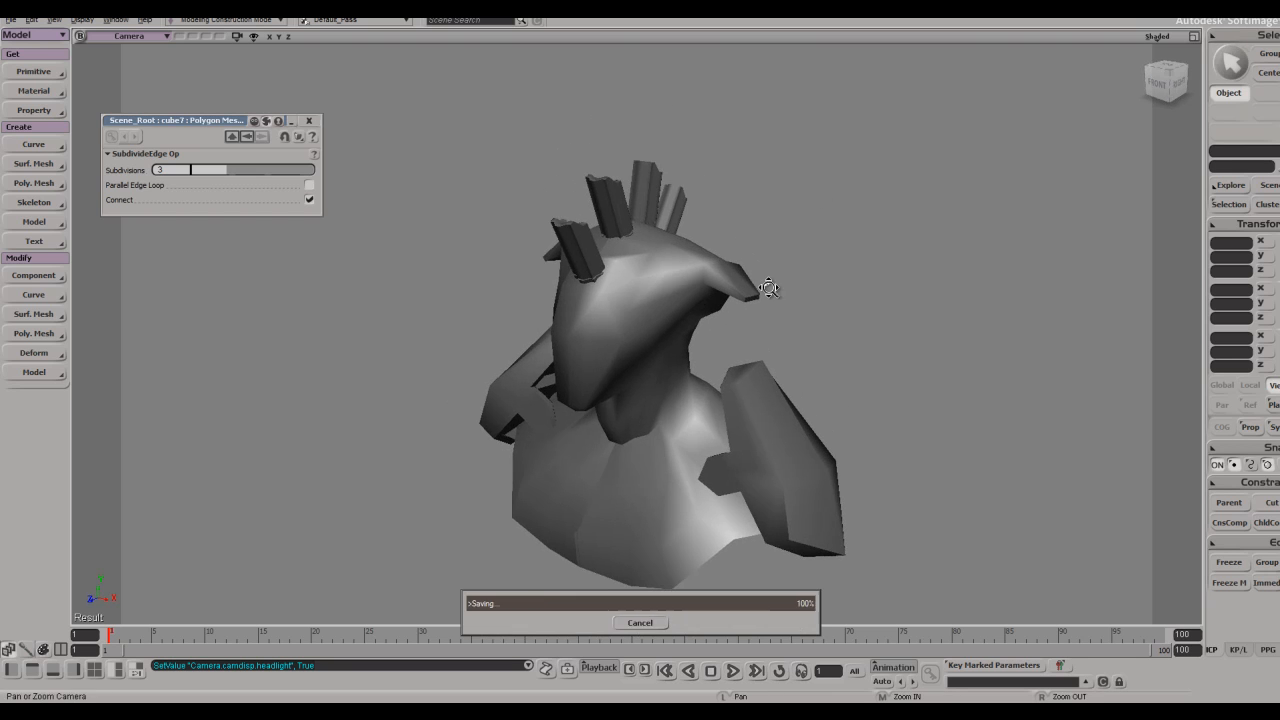
- Compare the bust and its spikes with the concept image from the front and side
key(s)
right_drag(755, 335, 781, 380)
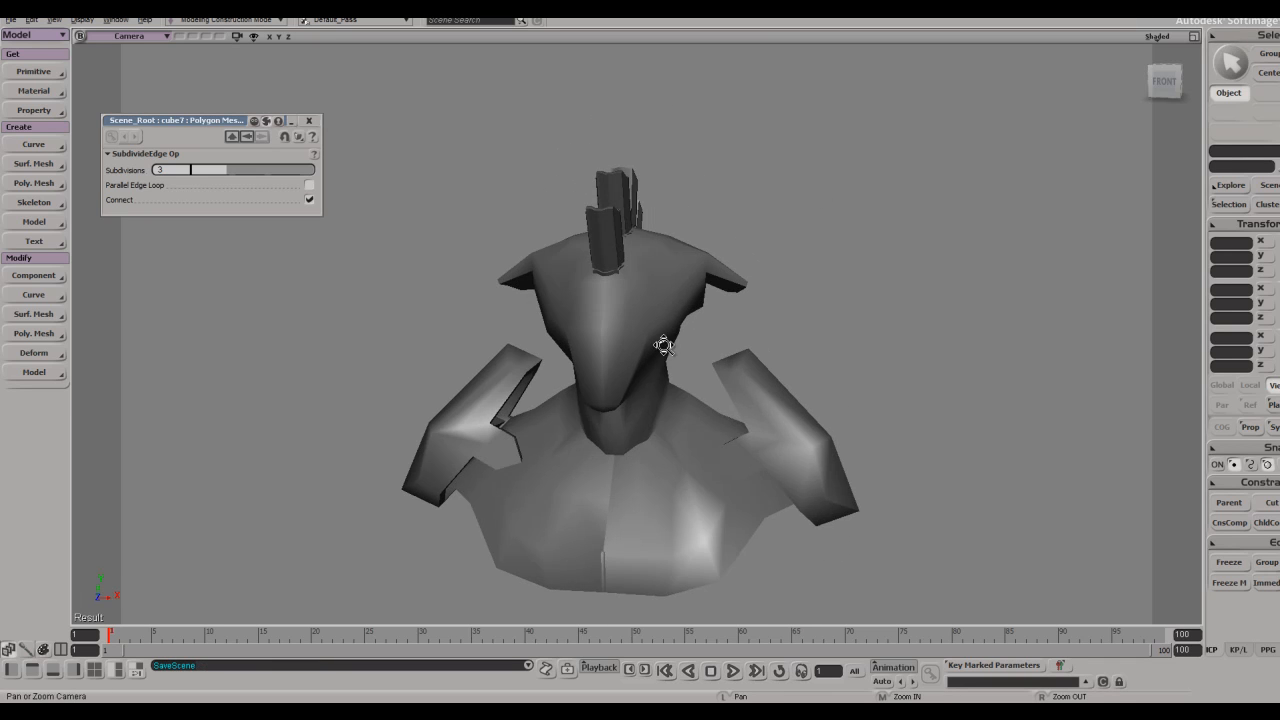
key(alt+Tab)
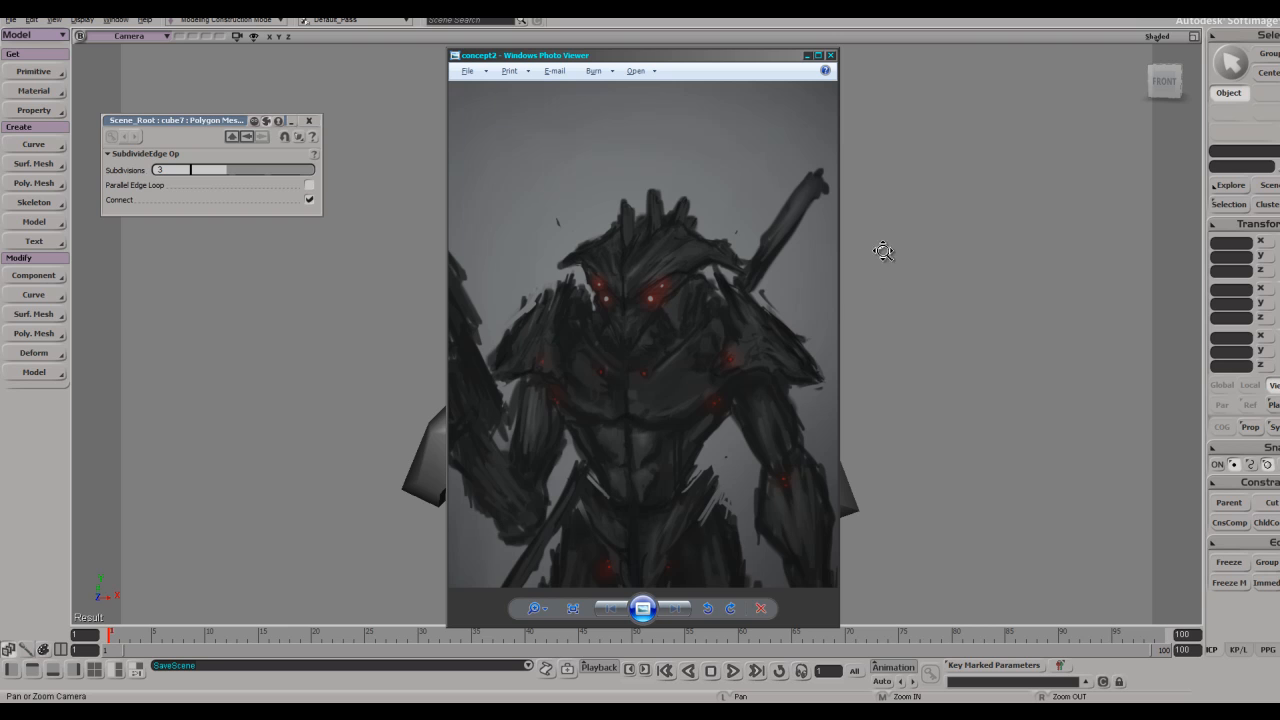
click(941, 301)
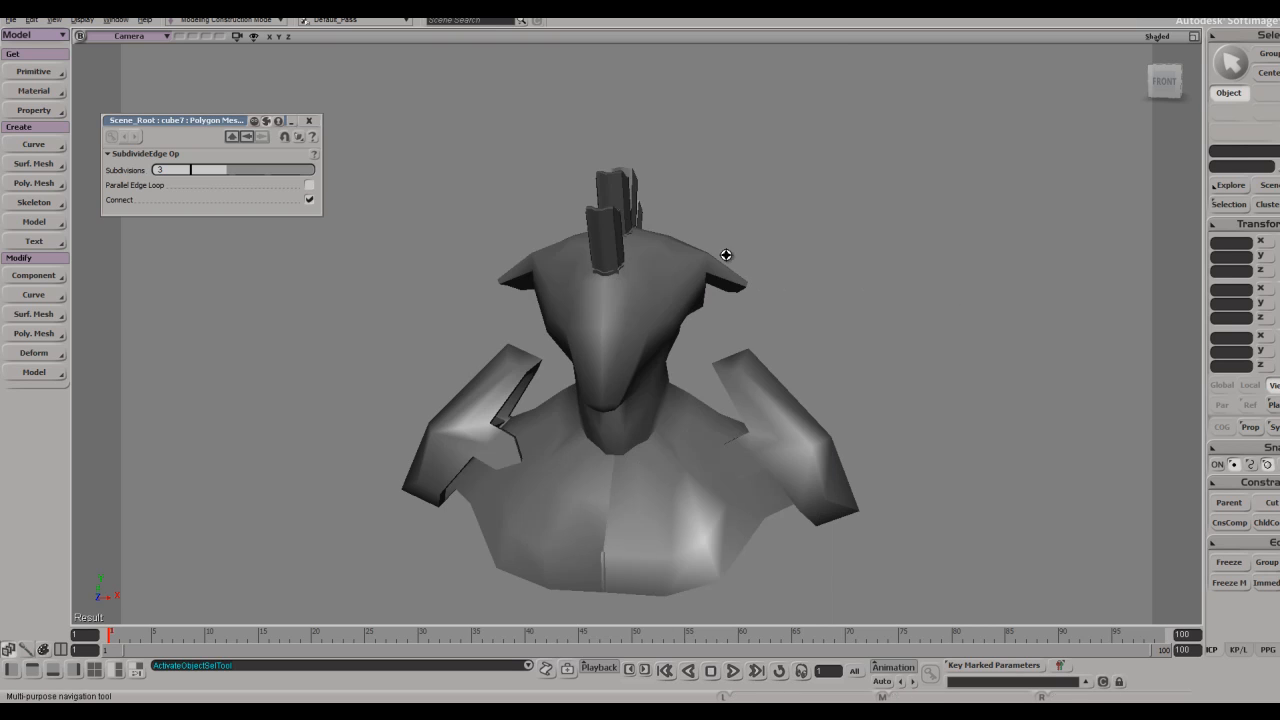
right_drag(726, 255, 584, 258)
click(751, 238)
right_drag(738, 282, 753, 240)
- Select all four head spikes, scale them down together and sink them into the head along their local Y axis
click(723, 240)
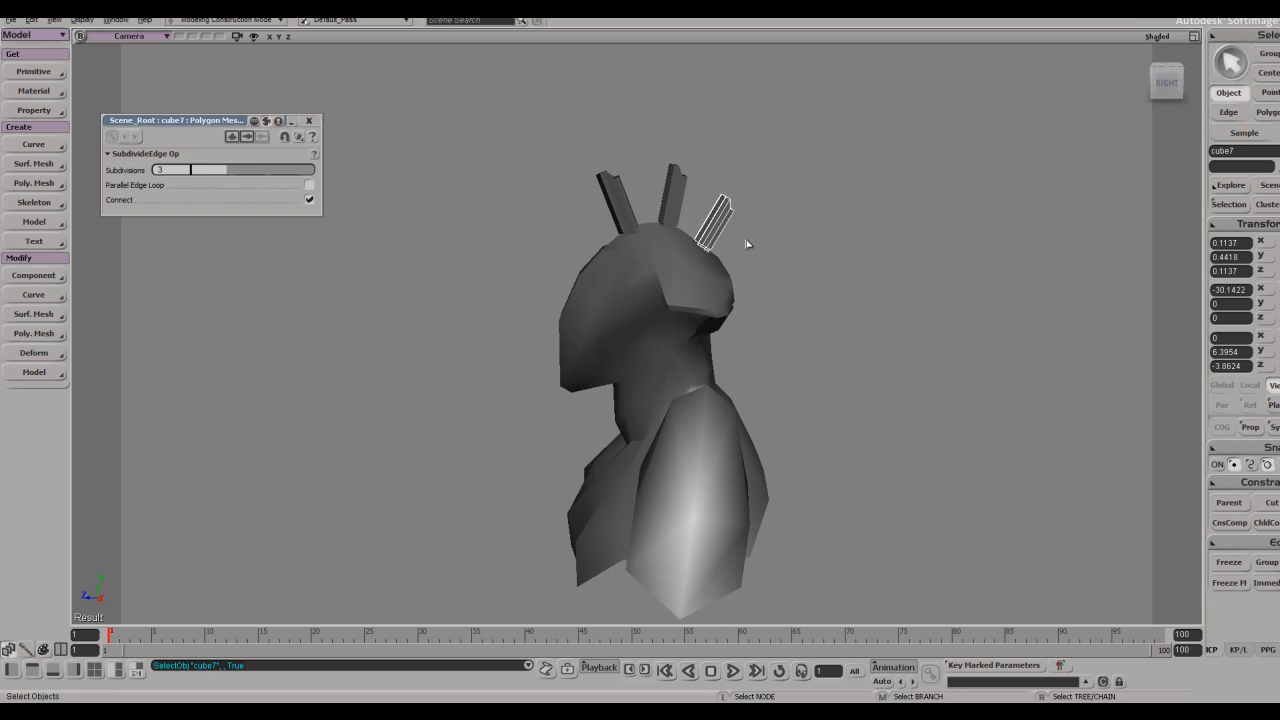
key(ctrl+z)
click(576, 246)
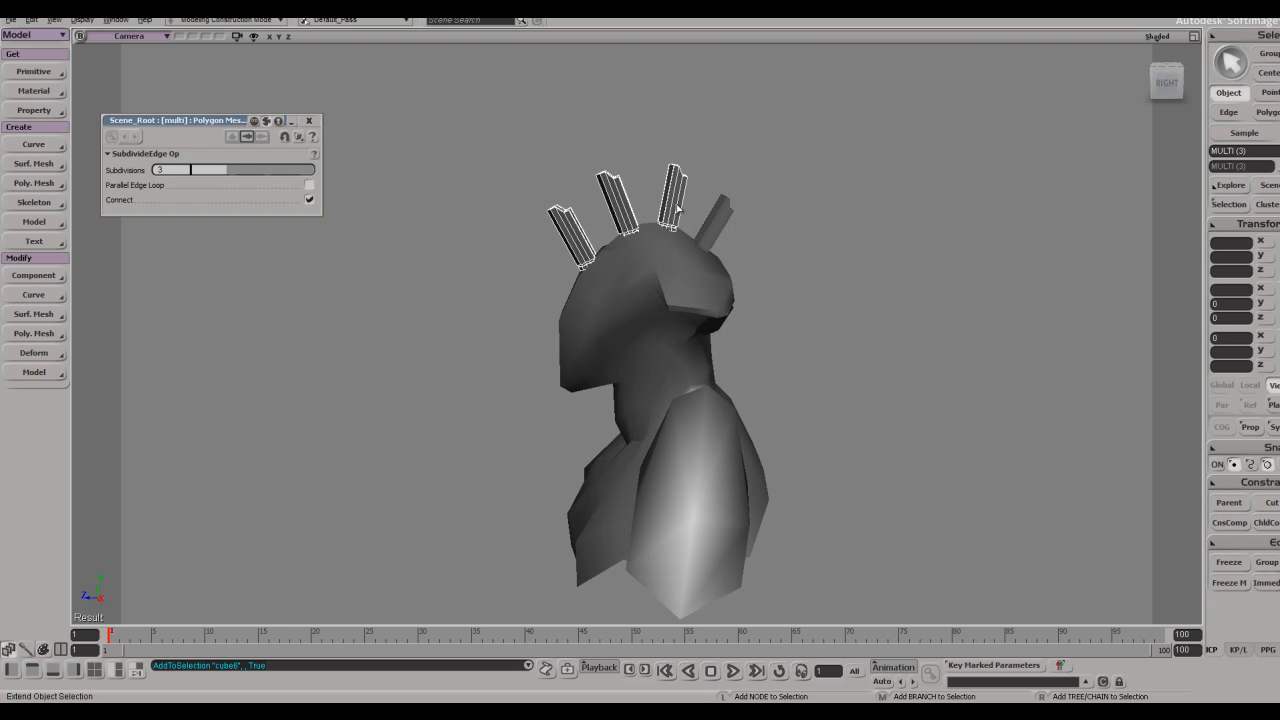
key(x)
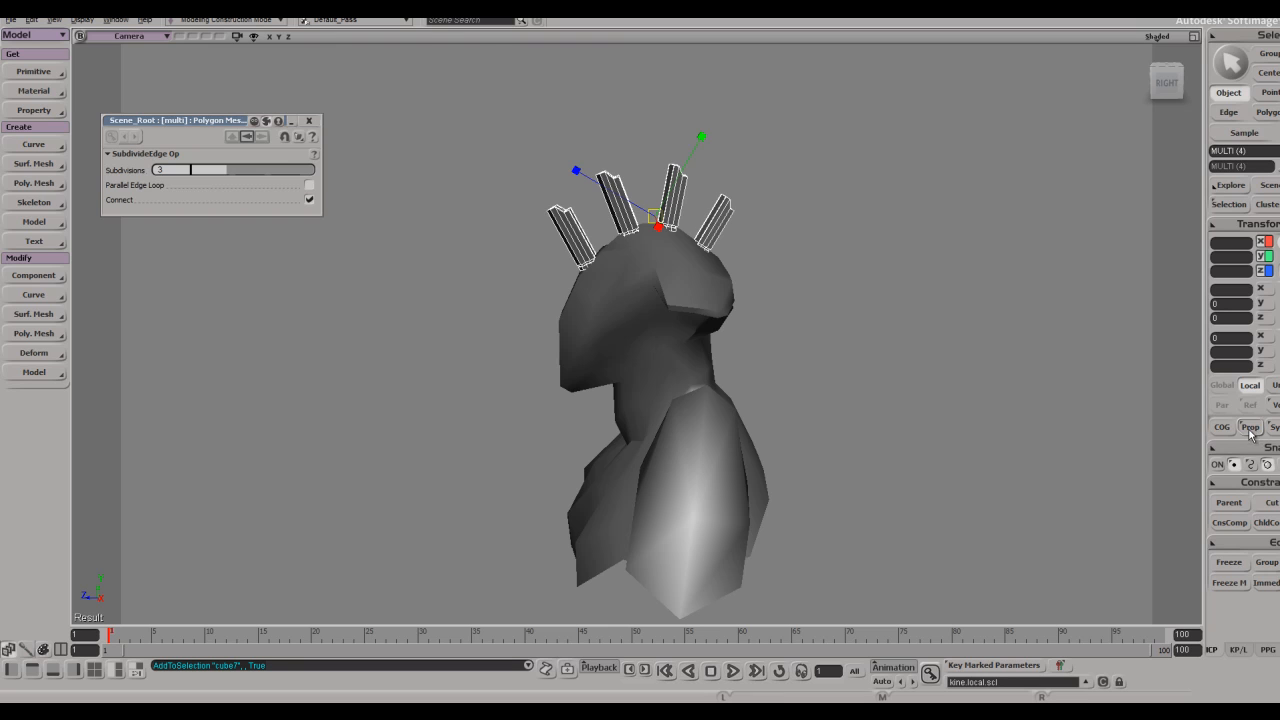
drag(930, 335, 900, 357)
key(v)
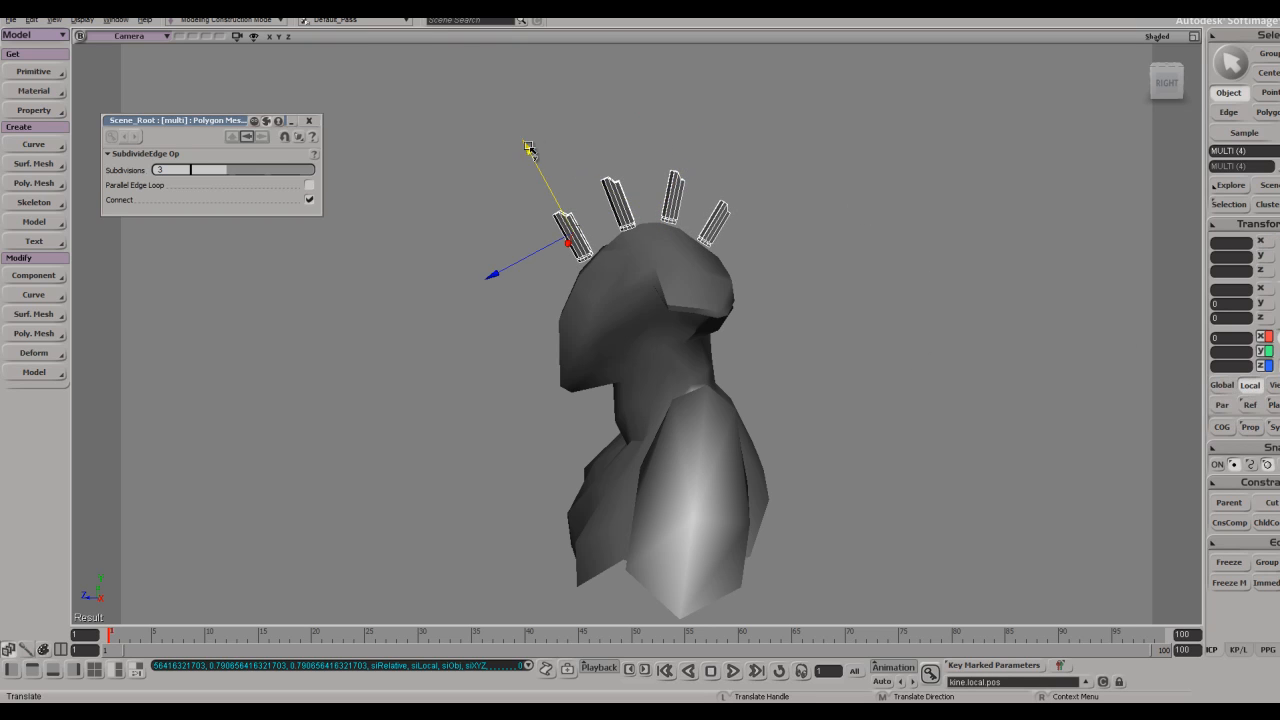
click(697, 171)
- Save the scene and check the bust against the concept image again
key(s)
right_drag(810, 195, 869, 269)
key(ctrl+s)
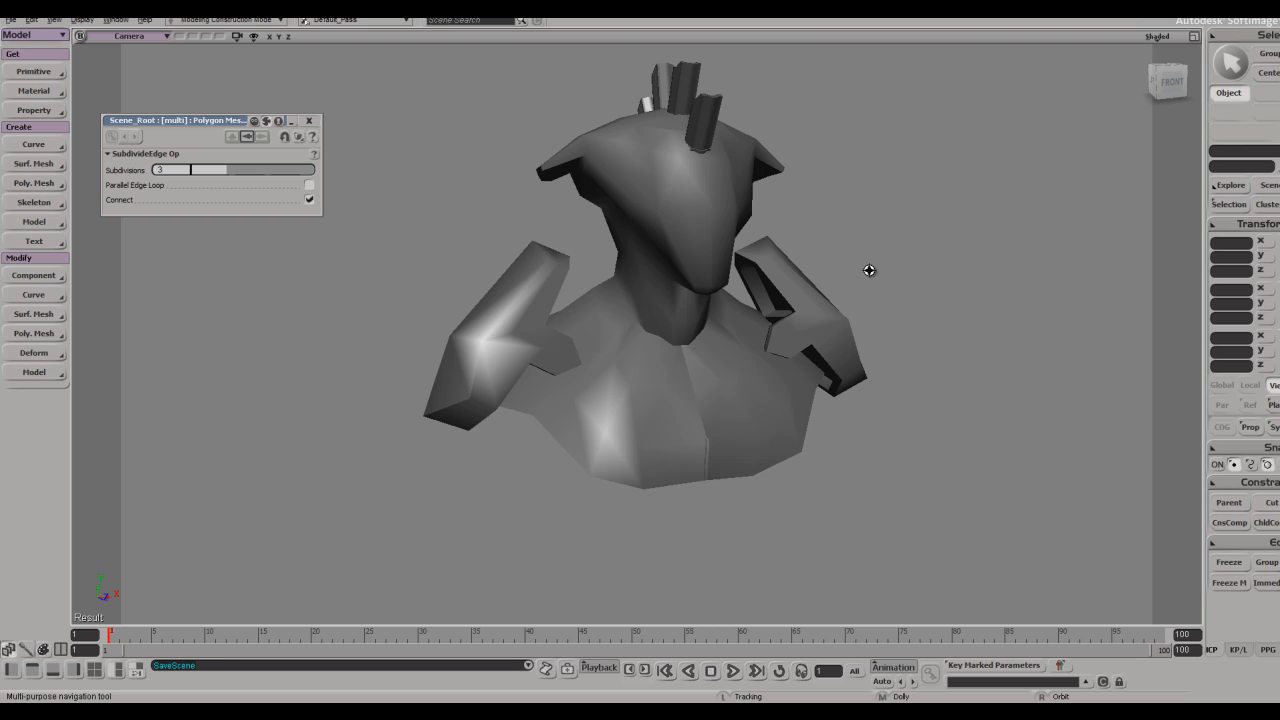
right_drag(856, 262, 820, 275)
middle_drag(820, 275, 757, 300)
right_drag(757, 300, 743, 349)
key(alt+Tab)
click(890, 280)
- Add a line of edges across the body mesh's brow, from the centre line to the underside of the side fin
middle_drag(852, 284, 771, 243)
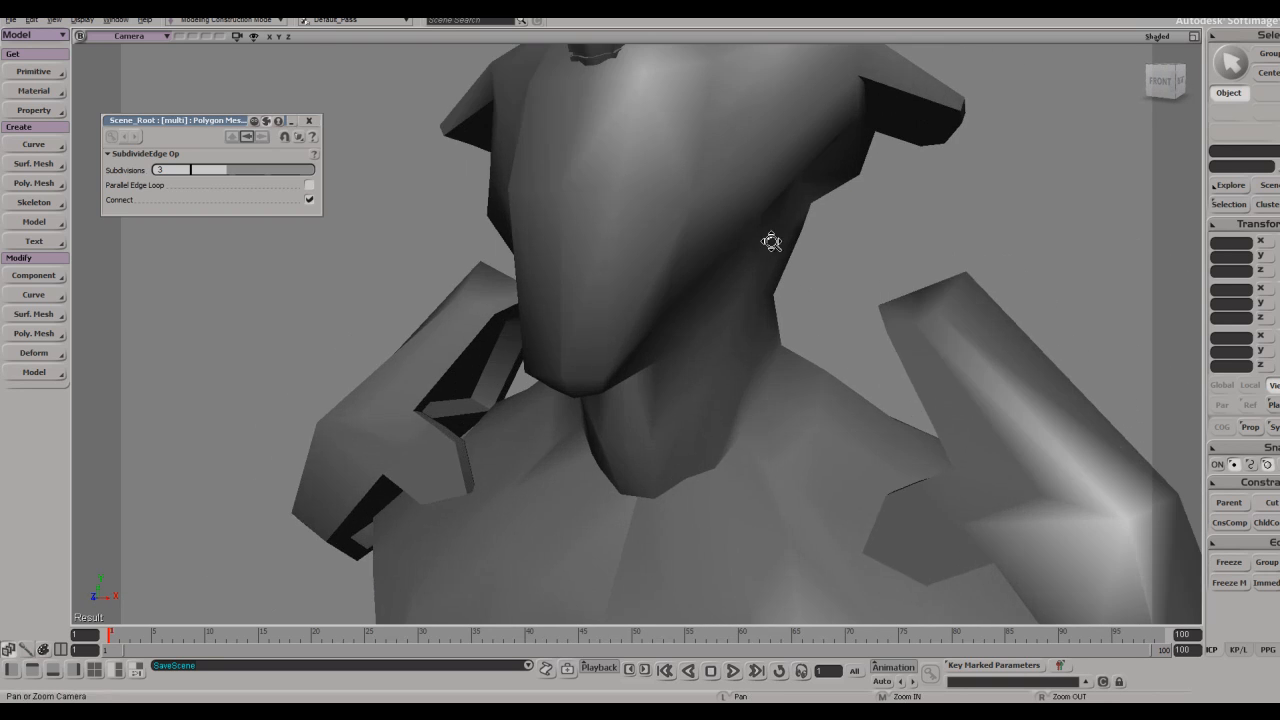
drag(771, 243, 791, 391)
key(space)
click(791, 391)
right_drag(791, 391, 693, 335)
key(z)
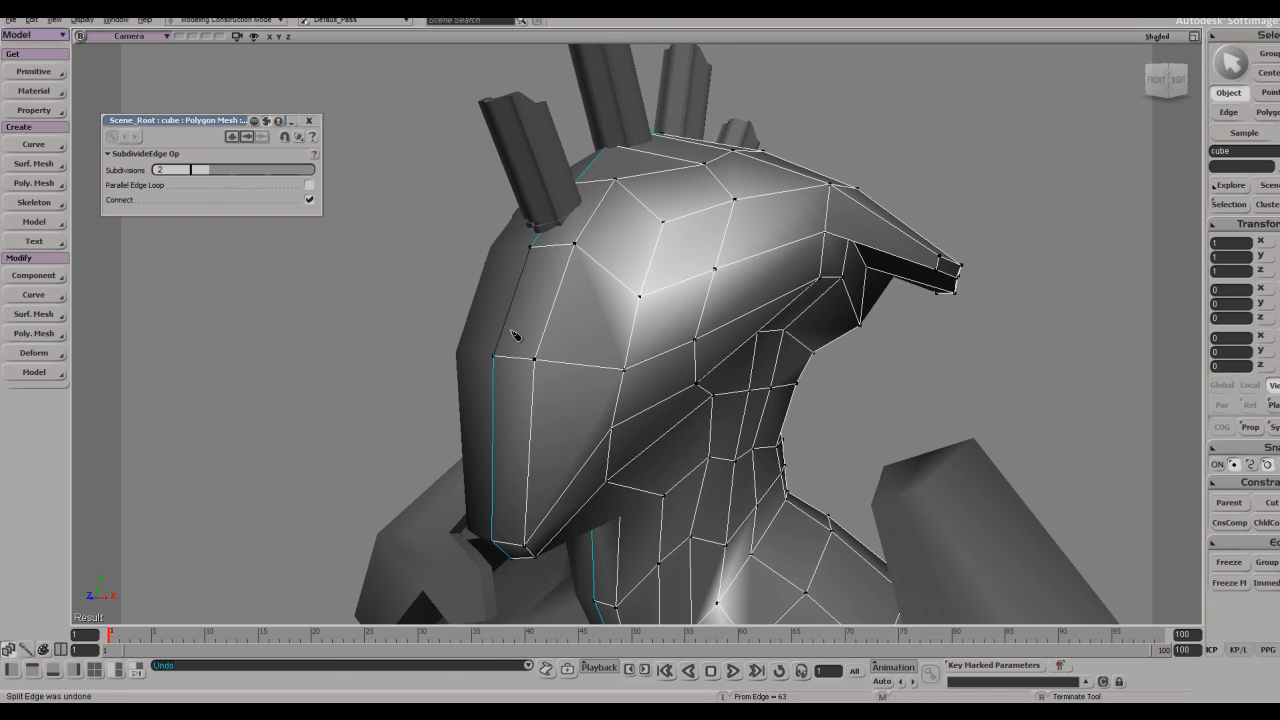
click(543, 340)
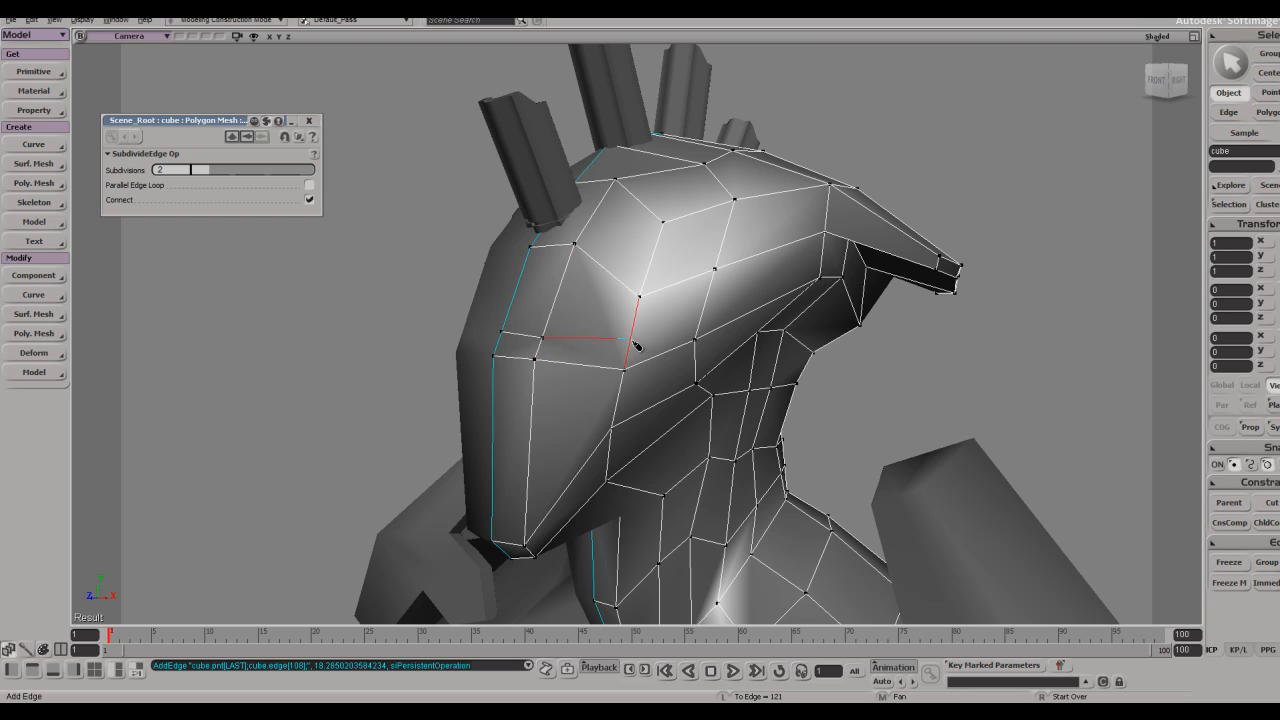
click(631, 339)
click(706, 302)
click(823, 255)
- Select the end point of the new edge line below the side fin and move it slightly outward
key(space)
key(t)
click(824, 262)
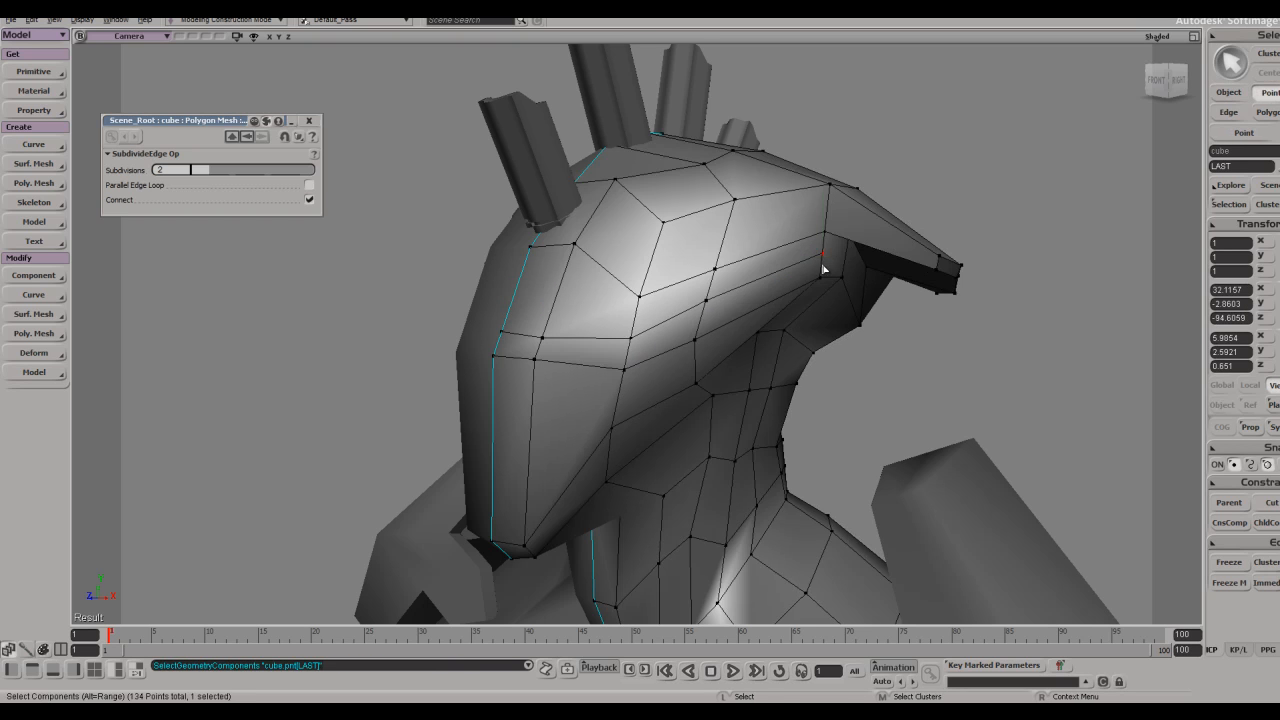
key(s)
right_drag(940, 346, 903, 346)
key(v)
drag(903, 346, 923, 346)
- Select the new line of brow edges and pull it forward and down into an overhanging ridge
key(e)
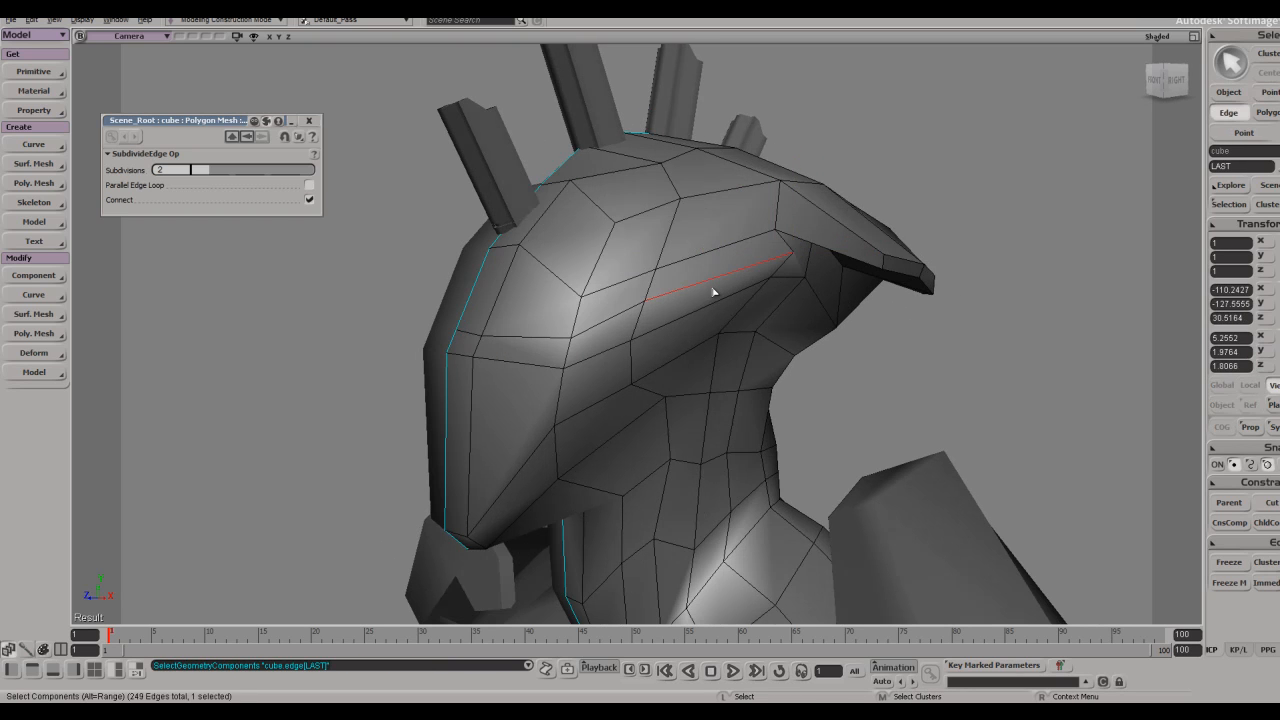
alt+click(471, 337)
key(s)
right_drag(496, 340, 474, 340)
key(v)
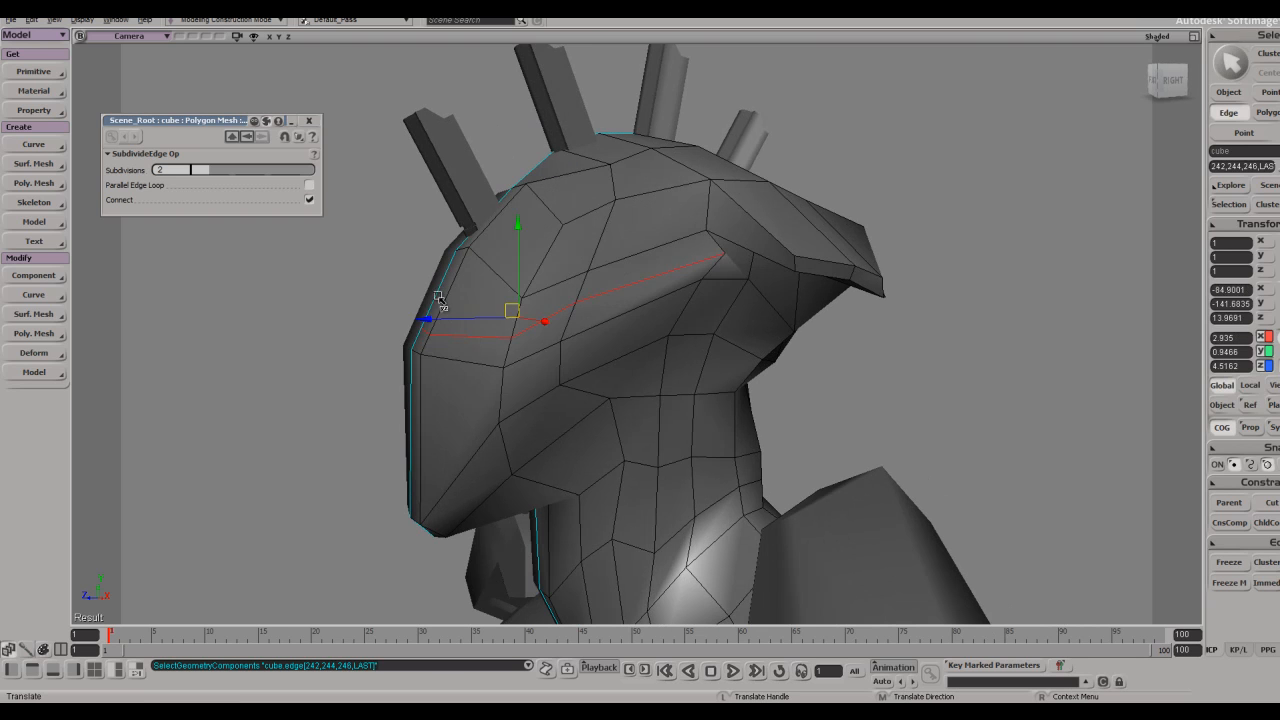
drag(418, 298, 415, 301)
key(space)
- Select the centre edge at the front of the brow ridge and scale it down front to back to flatten it
key(s)
right_drag(857, 326, 757, 377)
key(e)
click(688, 353)
key(s)
right_drag(688, 353, 405, 400)
key(x)
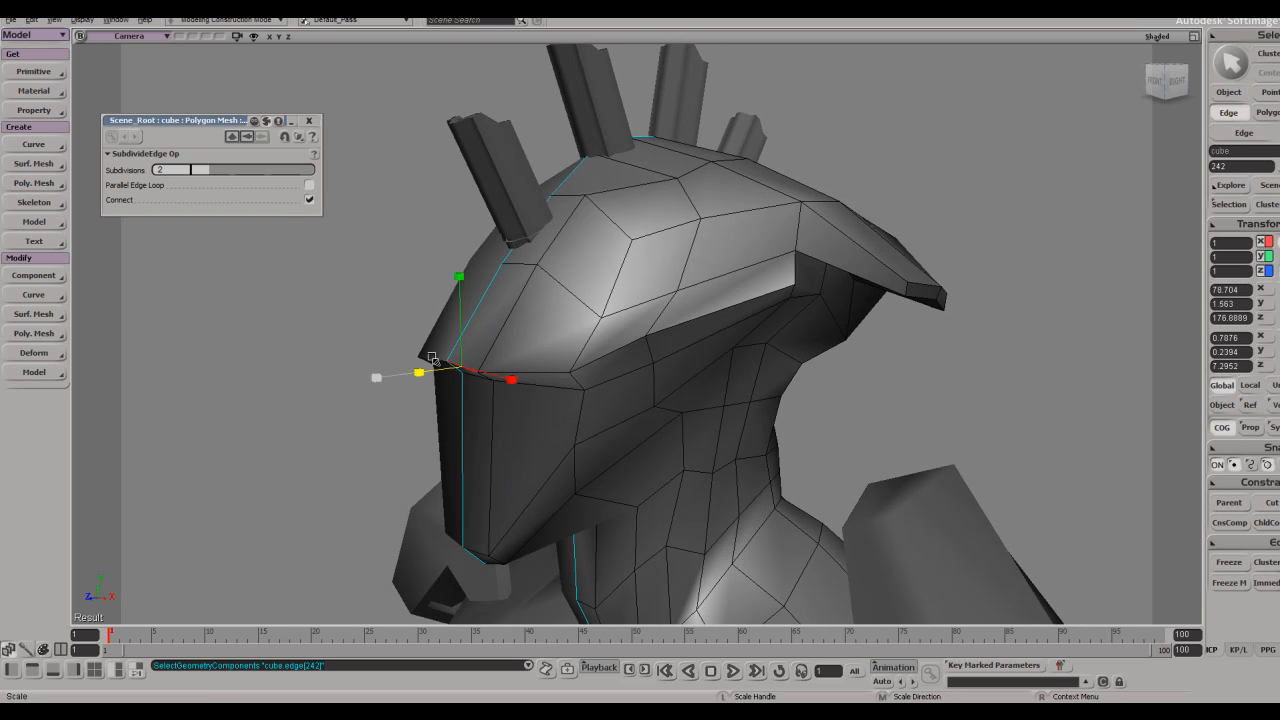
key(s)
right_drag(715, 400, 785, 392)
key(space)
click(1020, 357)
- Select the two edges just beneath the brow overhang and move them slightly back towards the face
key(s)
right_drag(1020, 357, 789, 380)
key(e)
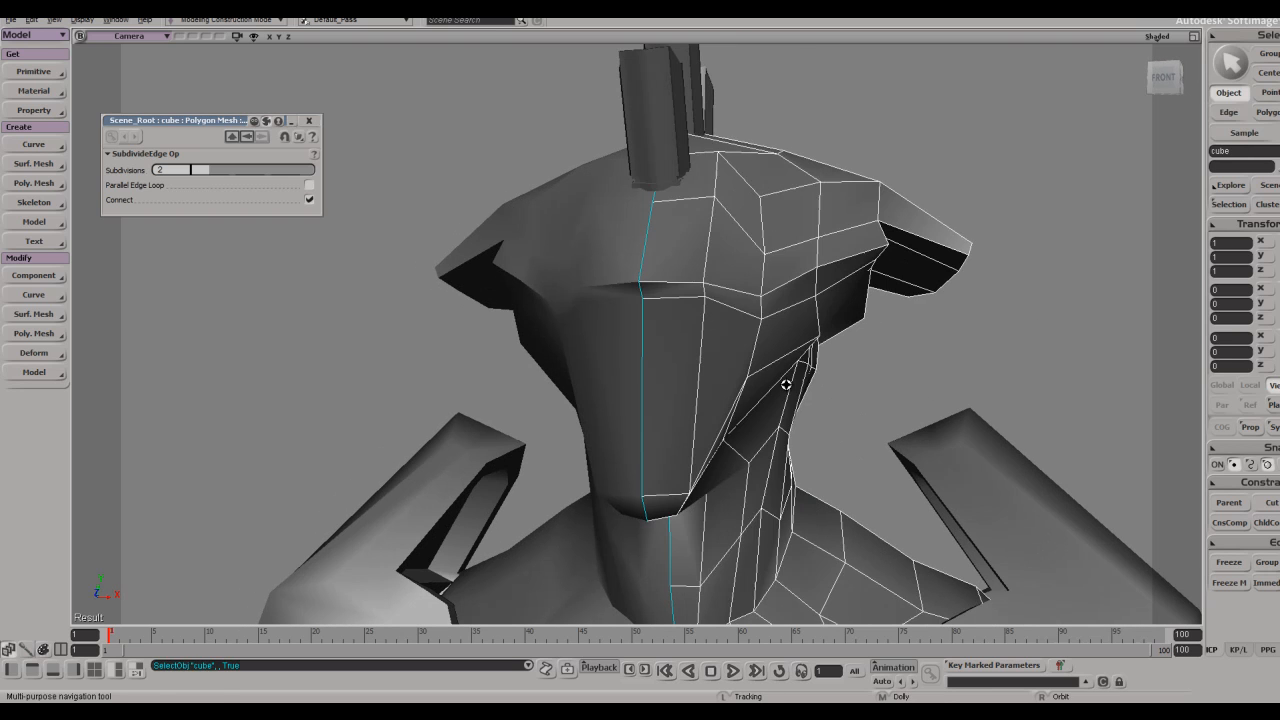
click(718, 302)
click(734, 308)
key(s)
right_drag(731, 314, 662, 332)
shift+click(716, 272)
key(s)
key(v)
drag(451, 393, 449, 393)
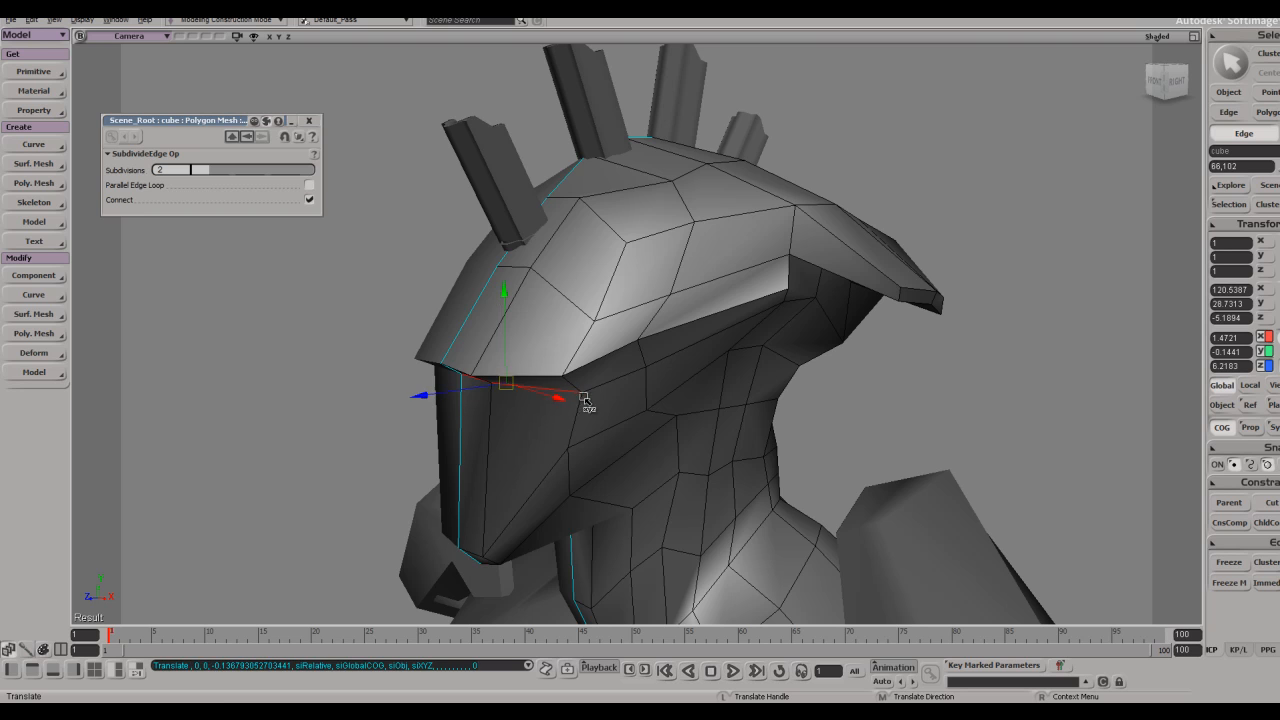
- Select the edge beside the face below the brow ridge and shift it sideways along X
key(e)
click(634, 376)
key(s)
right_drag(634, 376, 668, 383)
key(v)
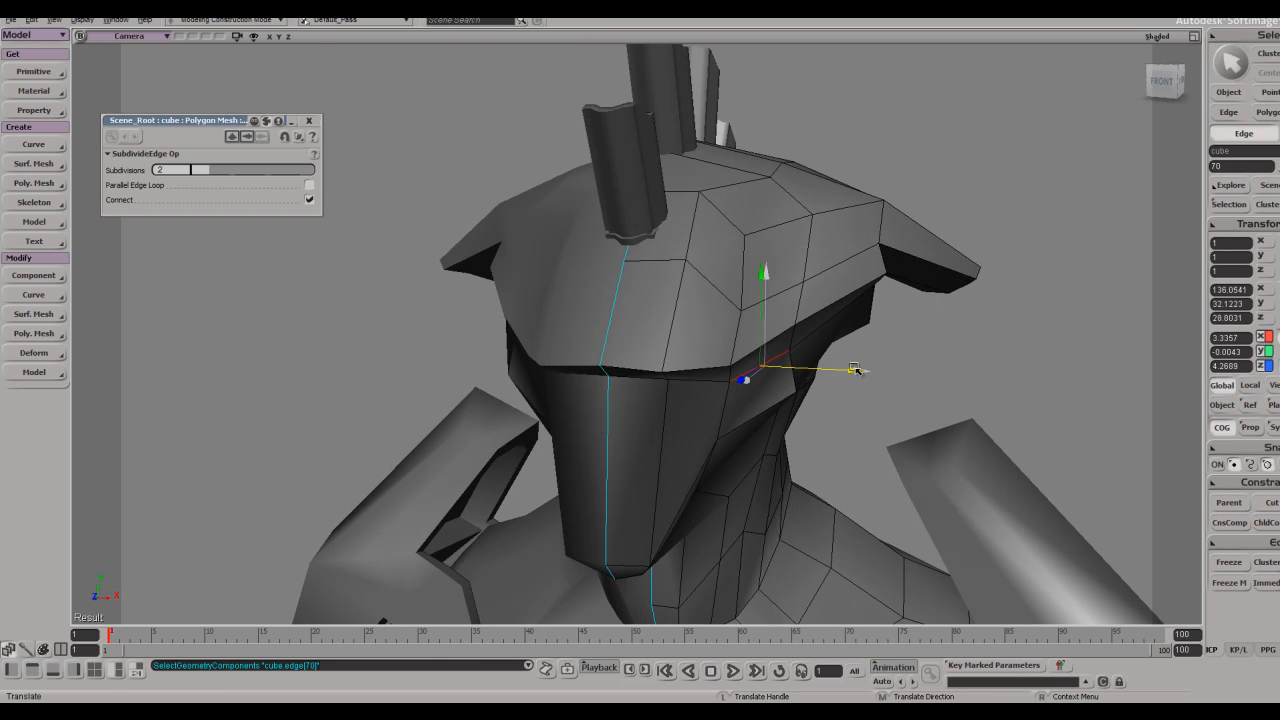
key(space)
click(903, 361)
- View the whole bust and compare the new brow shape with the concept image
key(s)
middle_drag(903, 361, 889, 366)
right_drag(889, 366, 906, 354)
middle_drag(906, 354, 866, 363)
right_drag(866, 363, 851, 376)
key(v)
key(alt+Tab)
key(alt+Tab)
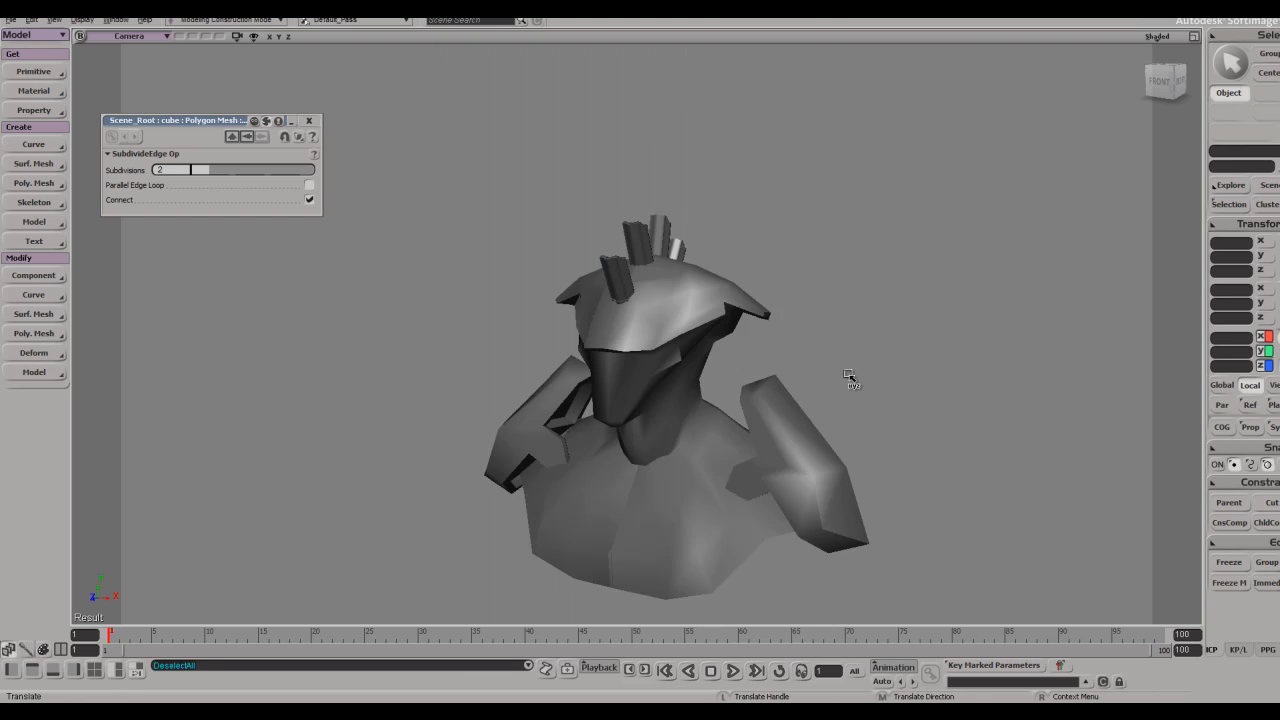
key(s)
middle_drag(851, 377, 770, 391)
- Tweak the points on the side of the face below the brow, moving them slightly down and back
key(space)
click(716, 384)
key(s)
right_drag(714, 383, 664, 365)
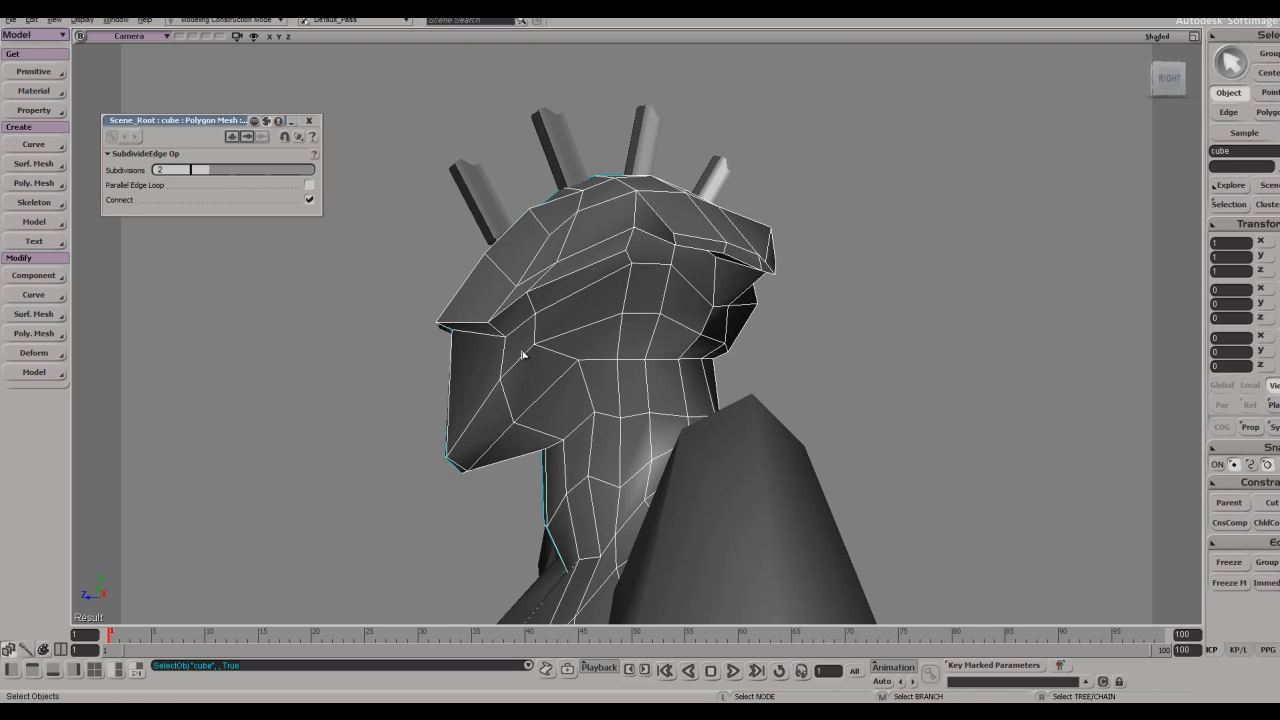
key(m)
drag(498, 380, 500, 388)
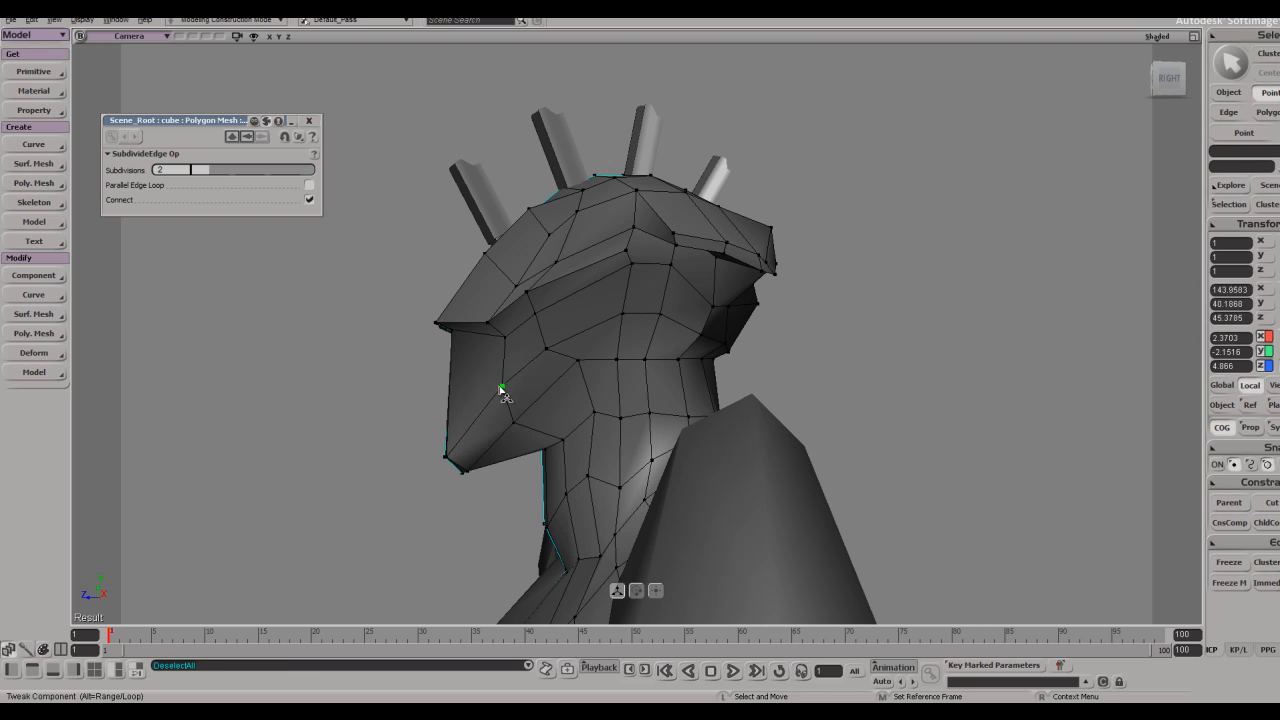
key(space)
click(786, 351)
- Check the reshaped cheek from the front against the concept image
key(s)
right_drag(788, 351, 766, 391)
key(s)
key(alt+Tab)
key(alt+Tab)
key(s)
middle_drag(764, 388, 745, 398)
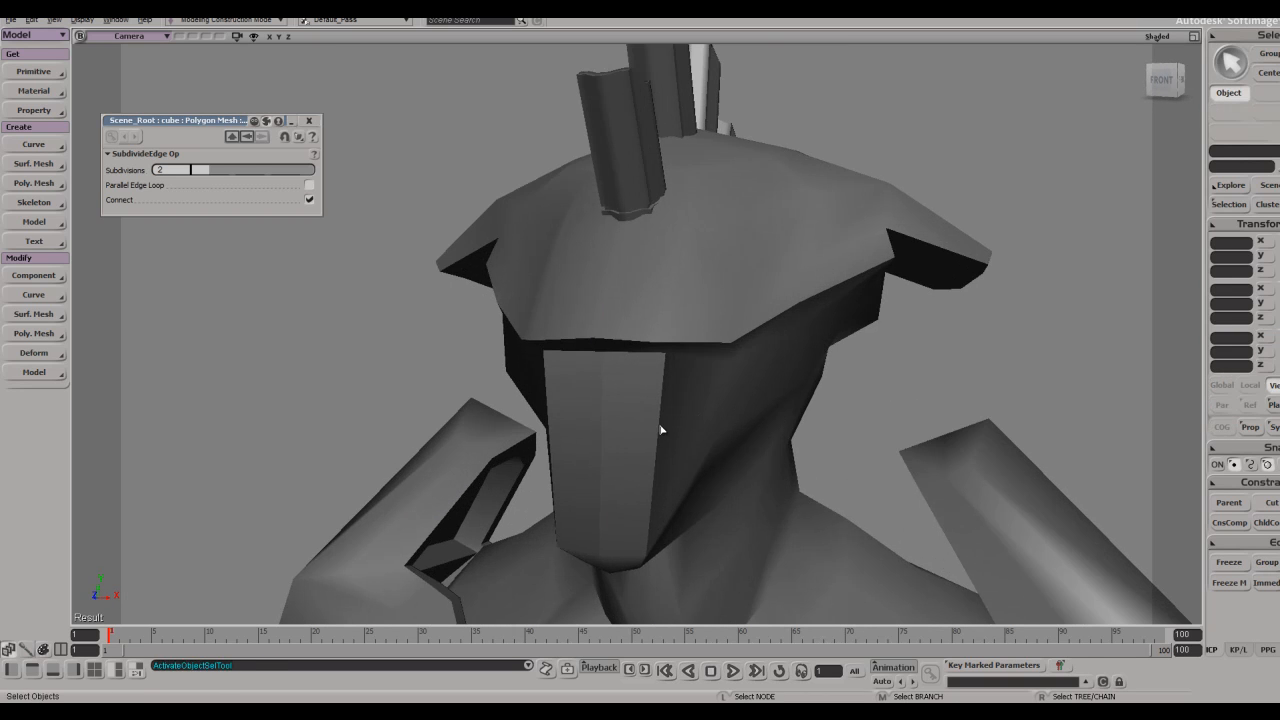
- Select the vertical side edge of the front face plate and move it slightly inward to narrow the plate
key(i)
click(650, 421)
key(s)
right_drag(646, 420, 692, 332)
key(v)
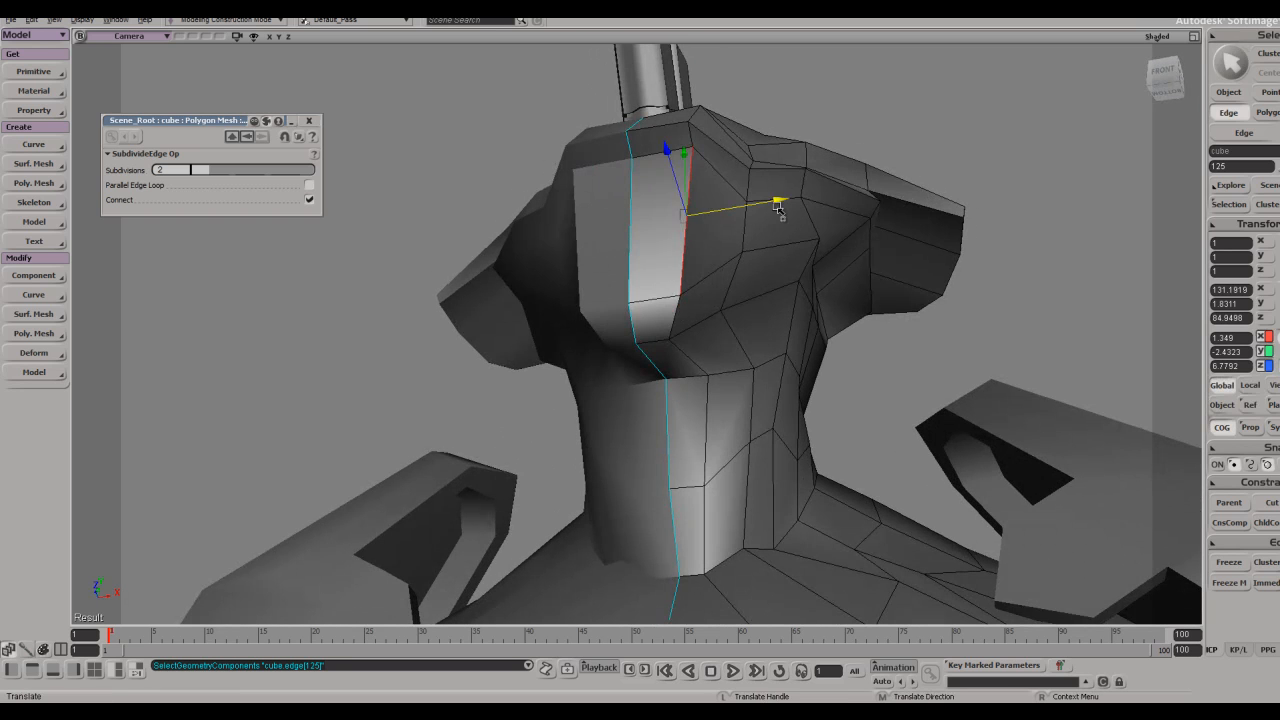
drag(779, 207, 773, 201)
key(space)
click(924, 201)
- Inspect the narrowed face from the front and compare it with the concept image
key(s)
middle_drag(908, 245, 888, 251)
right_drag(888, 251, 866, 366)
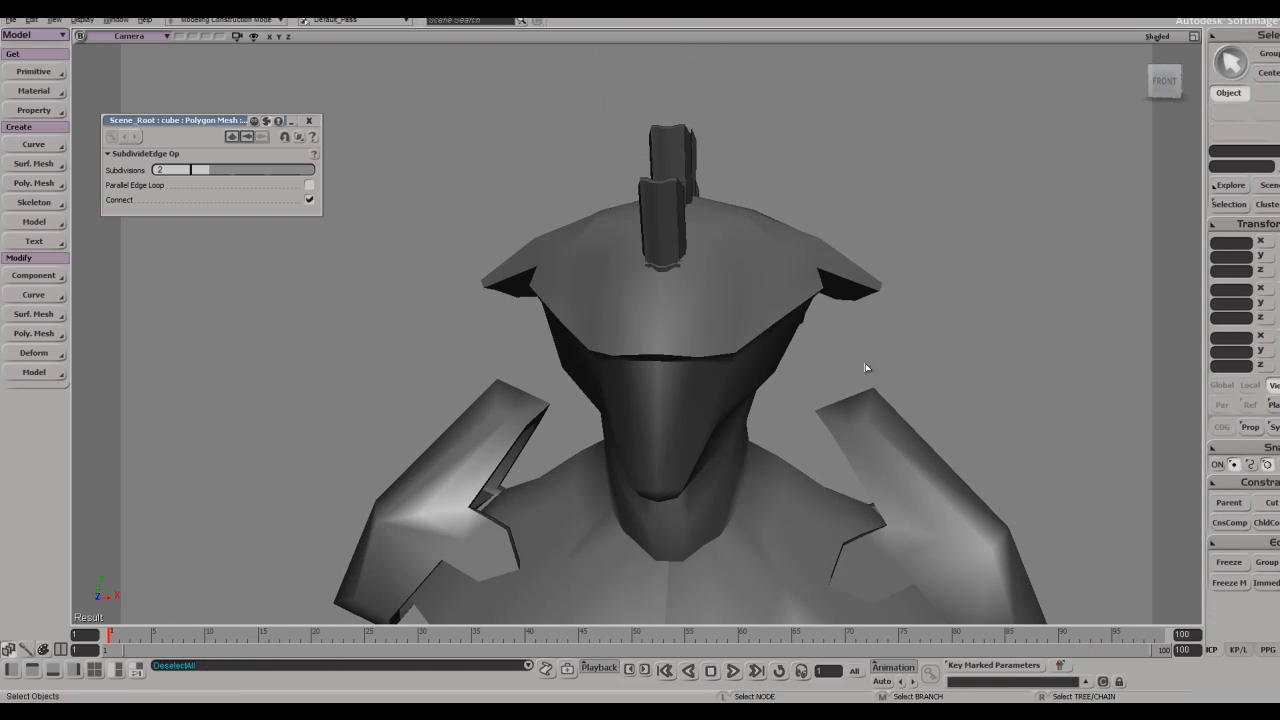
key(s)
middle_drag(866, 366, 840, 346)
right_drag(840, 346, 823, 371)
key(z)
key(alt+Tab)
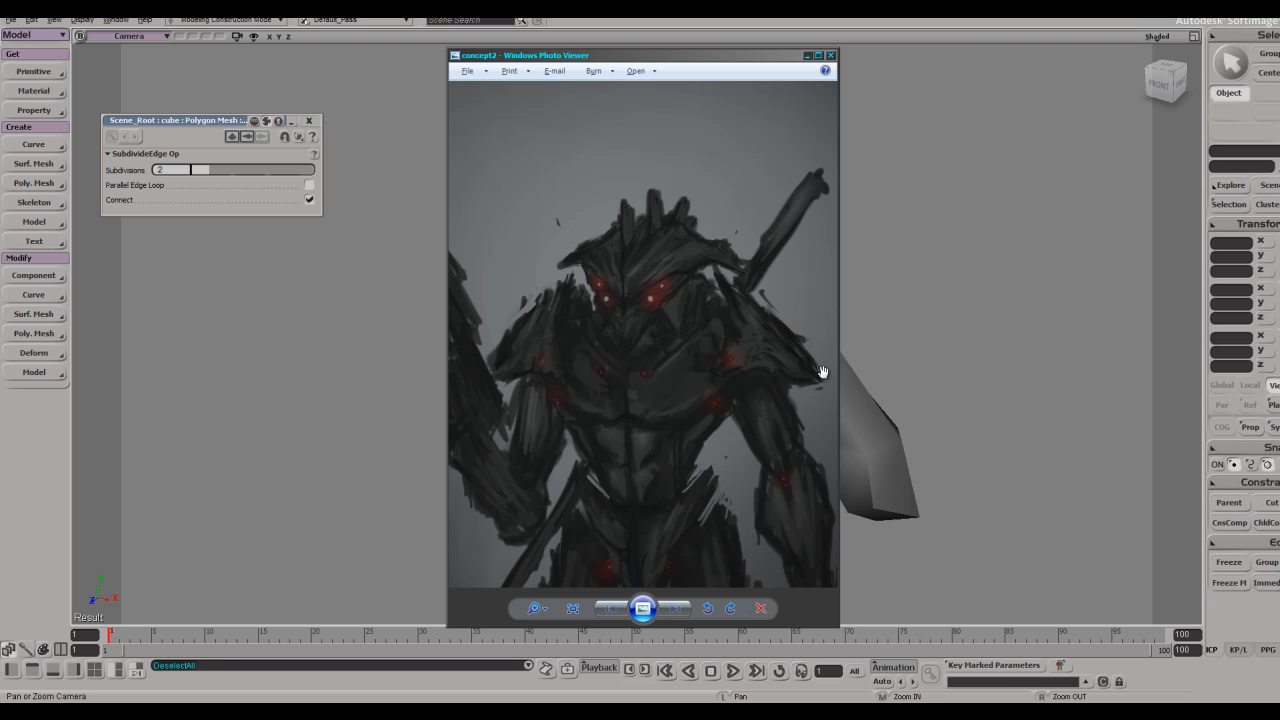
key(alt+Tab)
- Select the body mesh and nudge a point at the front of the brow ridge slightly down
key(s)
middle_drag(820, 374, 832, 368)
right_drag(832, 368, 455, 308)
click(757, 369)
key(s)
key(t)
key(s)
drag(455, 308, 457, 314)
click(673, 227)
- Examine the helmet from several angles and compare the full bust with the concept image
key(s)
right_drag(675, 228, 763, 235)
key(s)
right_drag(863, 257, 891, 247)
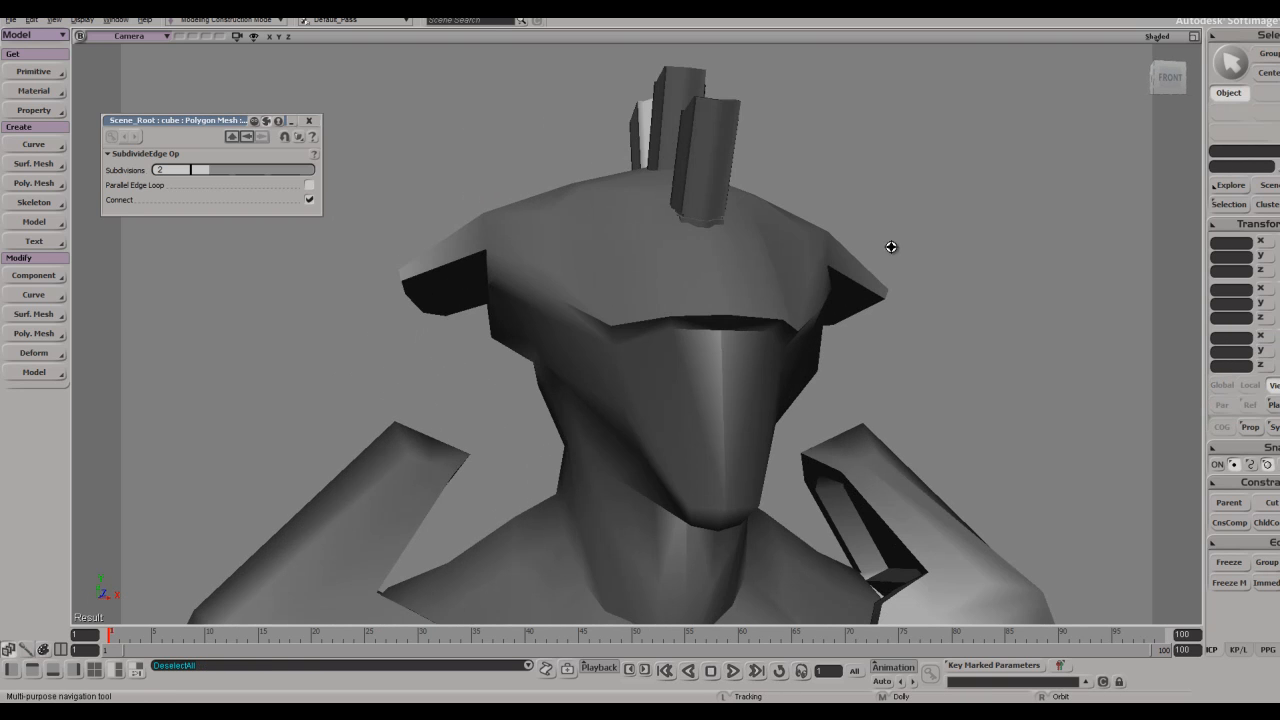
right_drag(862, 310, 818, 328)
key(z)
drag(735, 350, 770, 292)
right_drag(770, 292, 786, 291)
key(alt+Tab)
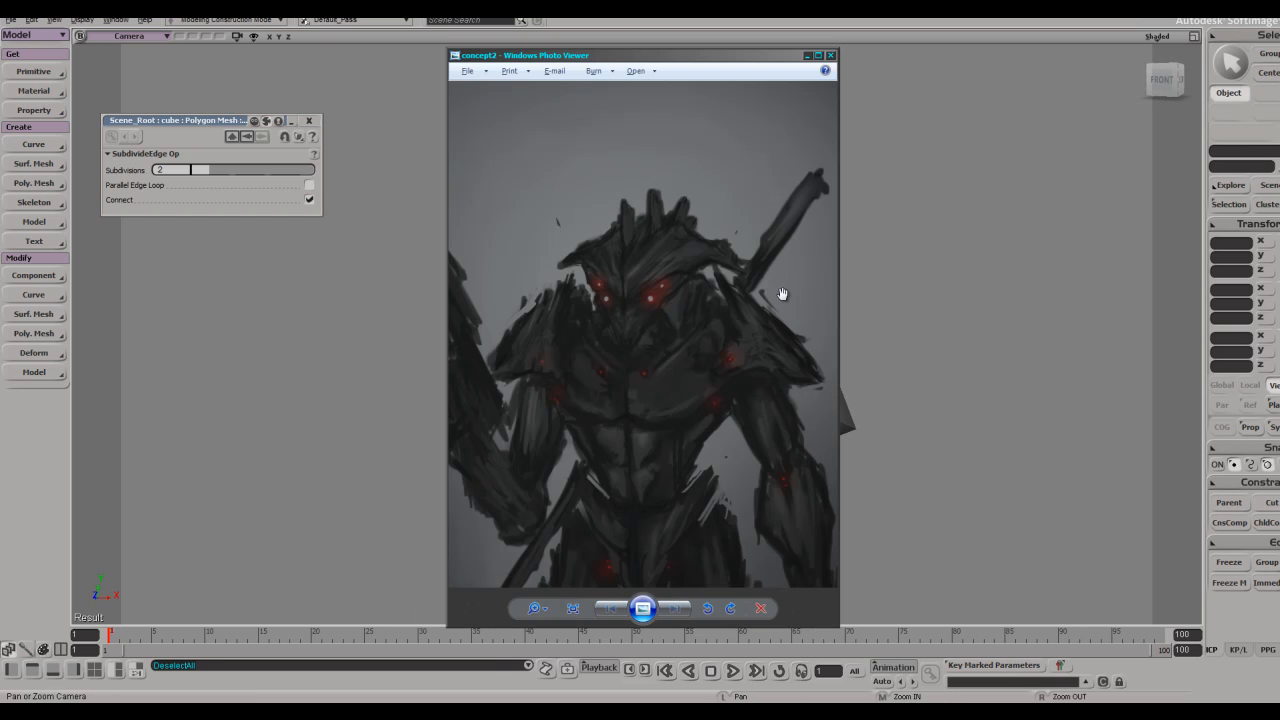
key(alt+Tab)
key(s)
right_drag(786, 314, 720, 326)
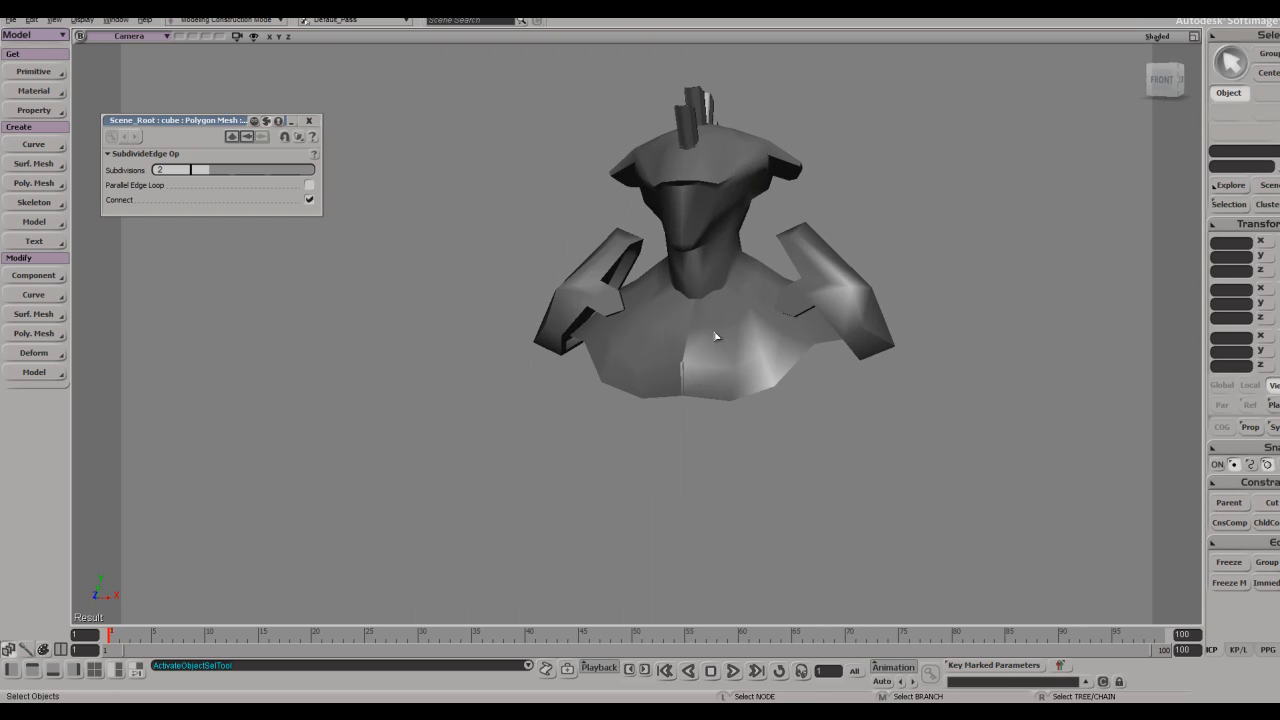
- Select the chest polygons of the body mesh from the neck base to the lower border
click(714, 335)
key(s)
middle_drag(714, 335, 723, 364)
right_drag(723, 364, 729, 370)
key(y)
mouse_move(763, 357)
mouse_down()
mouse_move(829, 354)
mouse_move(750, 471)
mouse_up()
key(s)
mouse_move(750, 471)
right_down()
mouse_move(811, 434)
mouse_move(785, 456)
right_up()
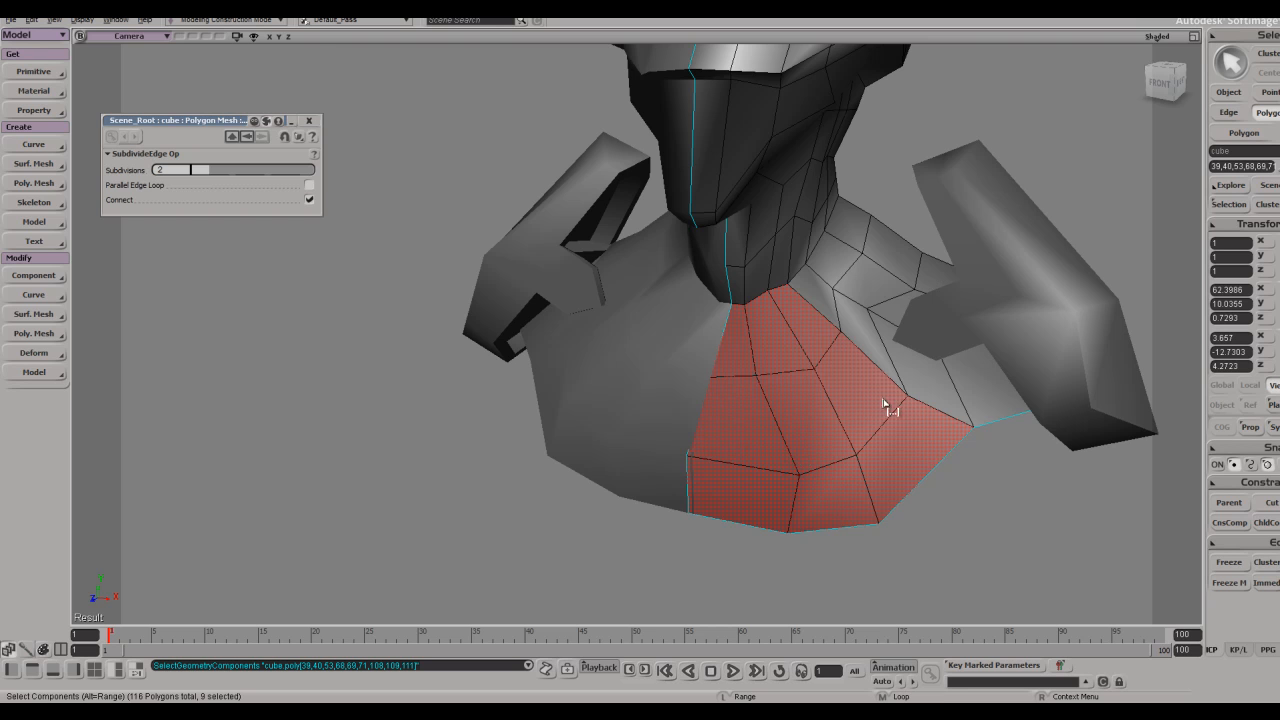
right_drag(870, 361, 936, 358)
- Move the edge between the chest and the shoulder slightly outward and select the short shoulder edge above it
key(n)
key(m)
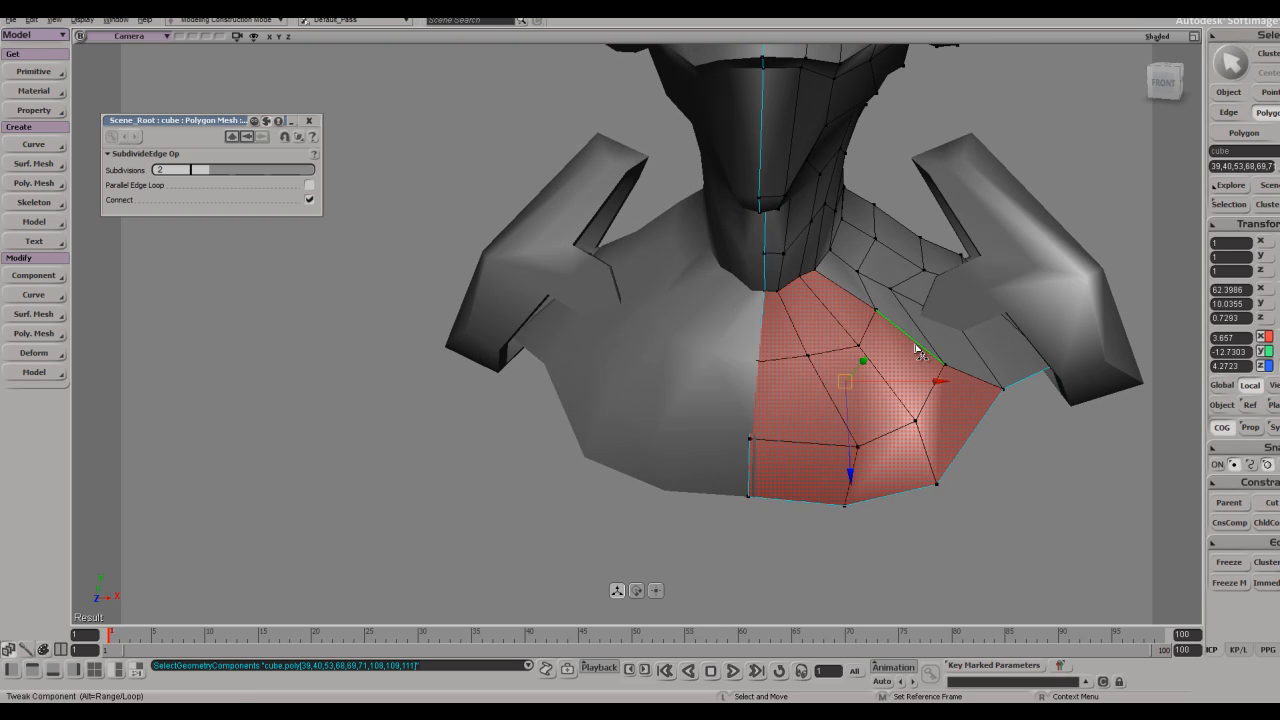
key(e)
click(903, 294)
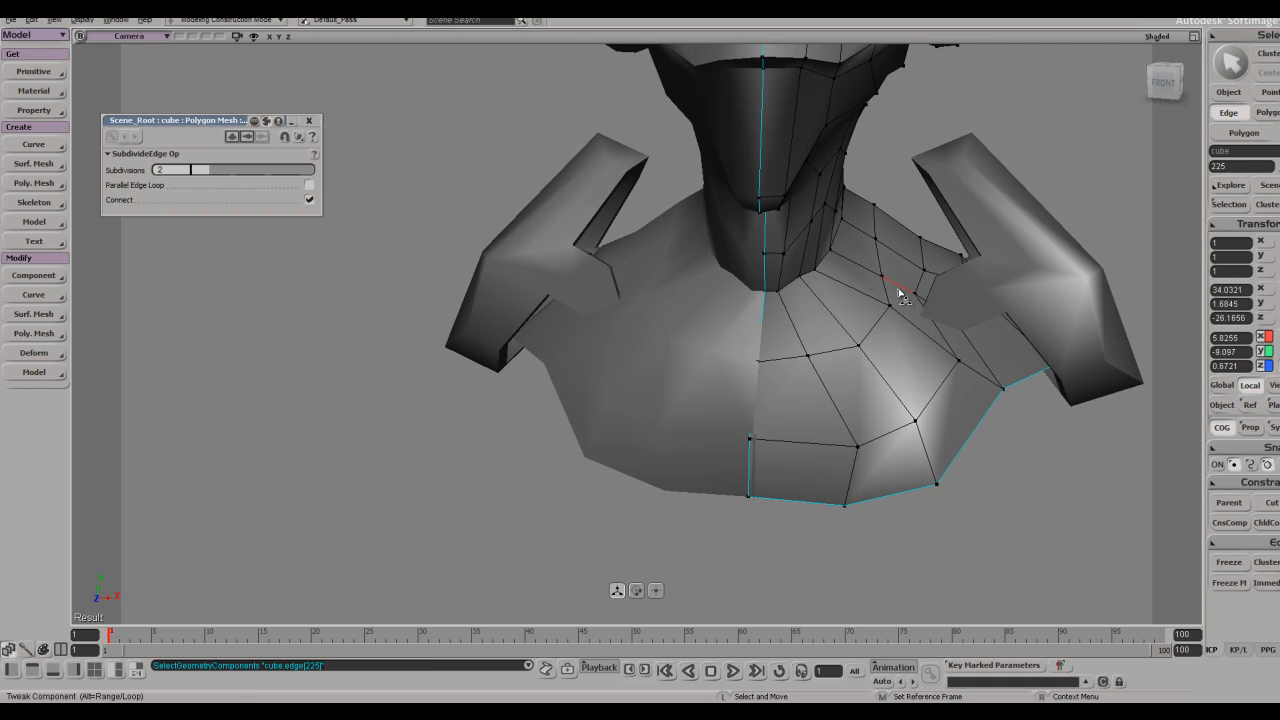
- Add a line of edges across the upper back to the centre line and delete the diagonal edge below it
key(s)
right_drag(905, 296, 594, 309)
key(s)
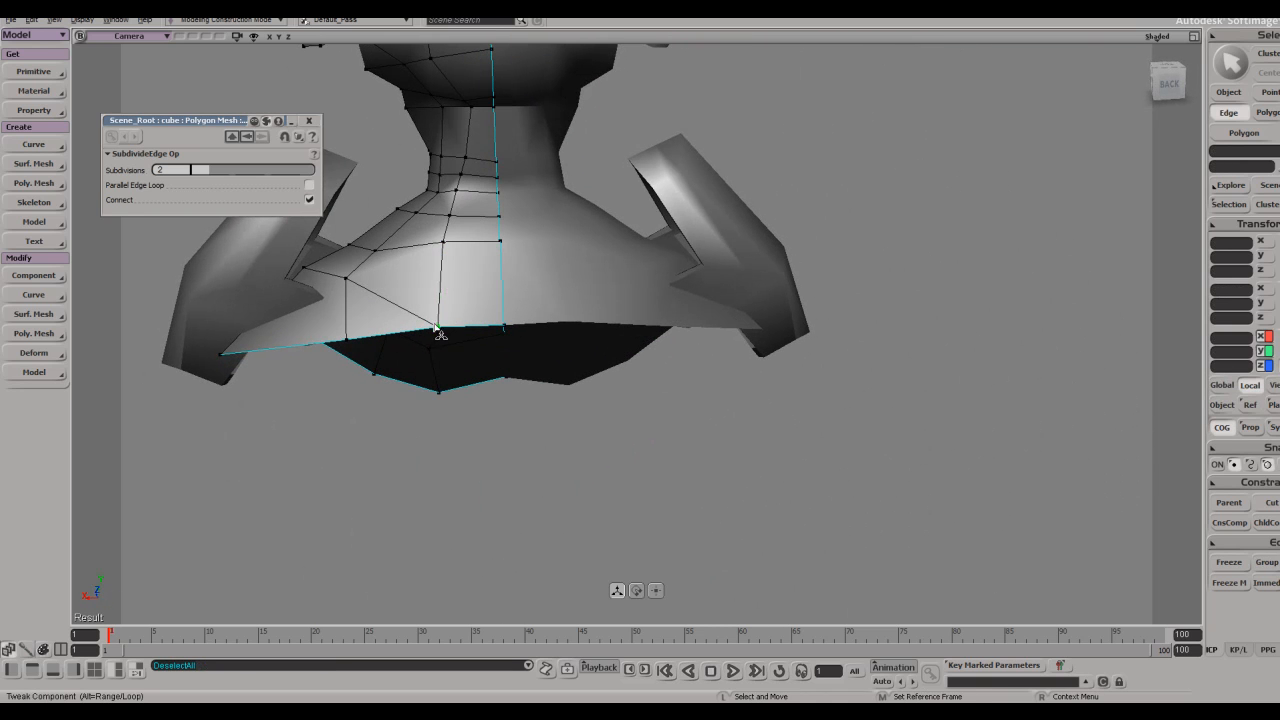
key(backslash)
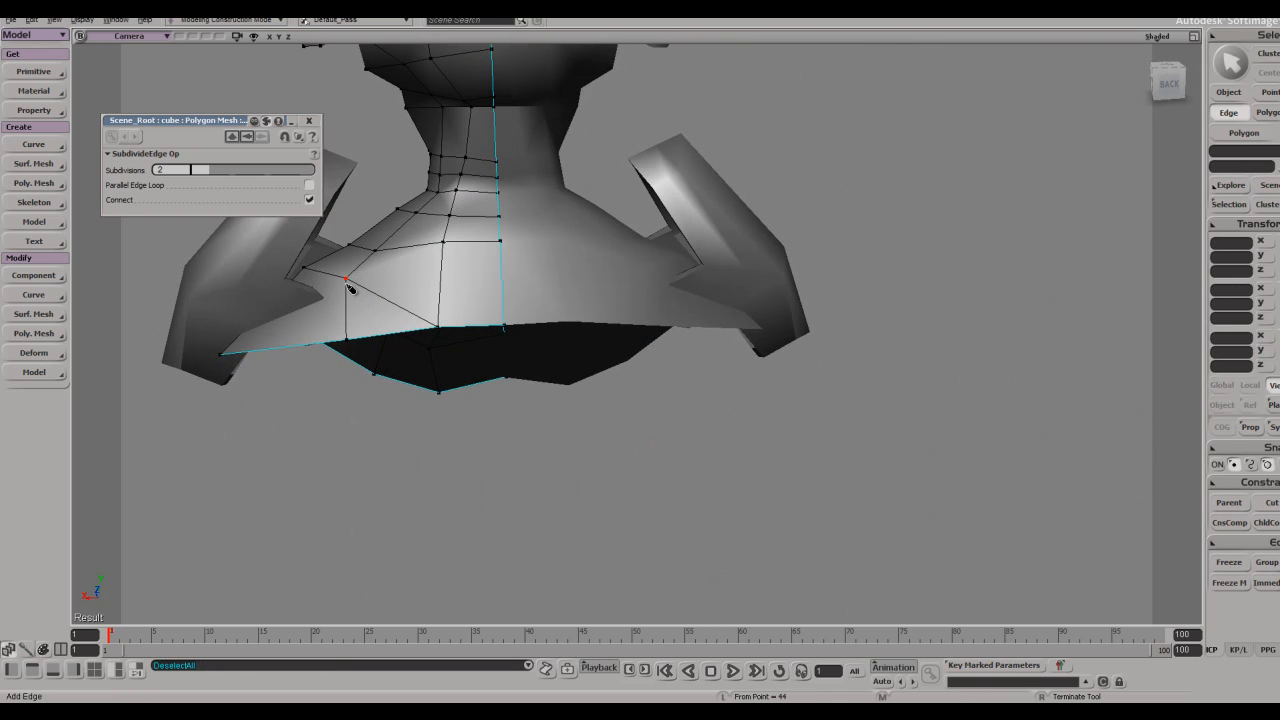
click(519, 291)
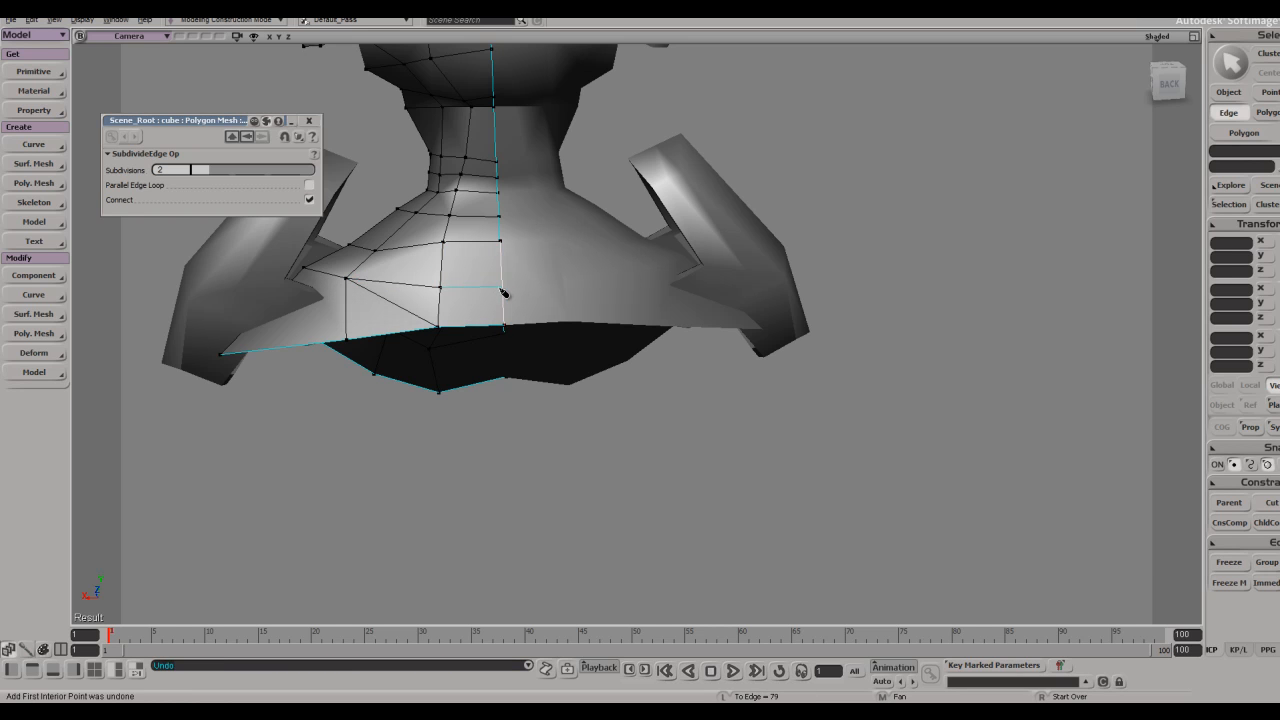
key(i)
click(406, 320)
key(Delete)
key(s)
right_drag(466, 303, 606, 266)
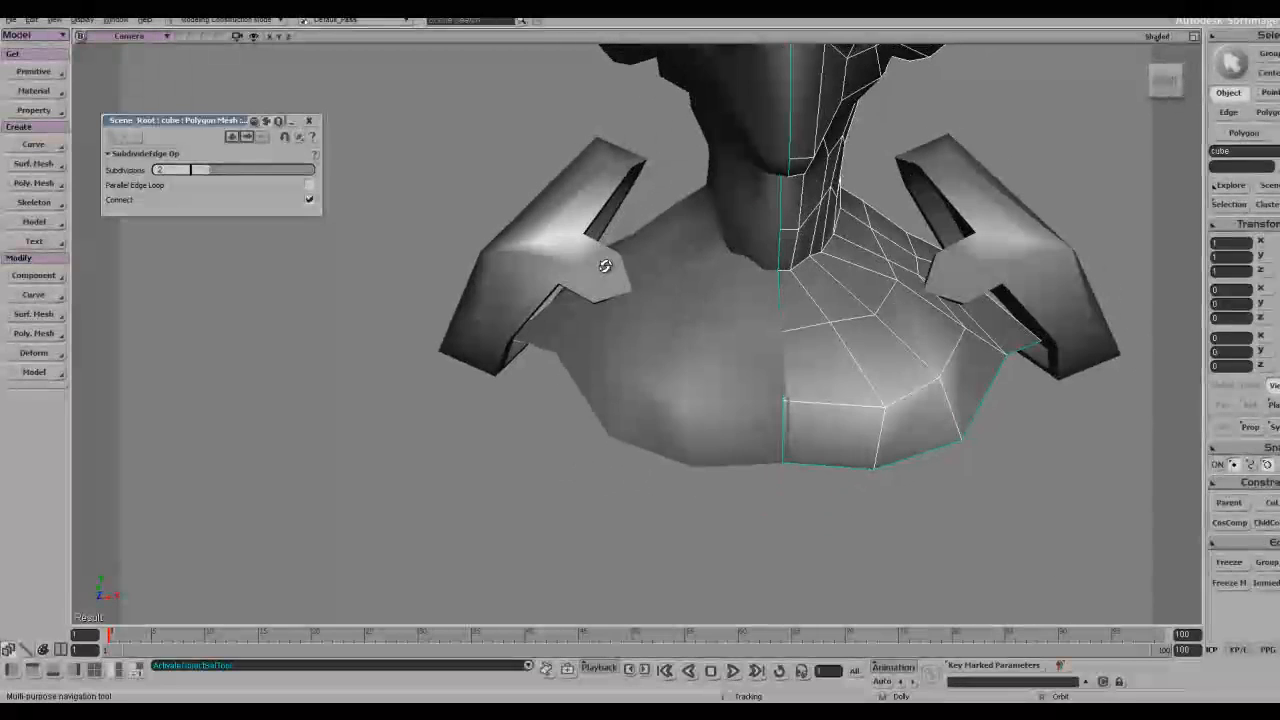
- Select the two edges across the upper chest and move them slightly down and forward
key(e)
shift+click(848, 320)
key(v)
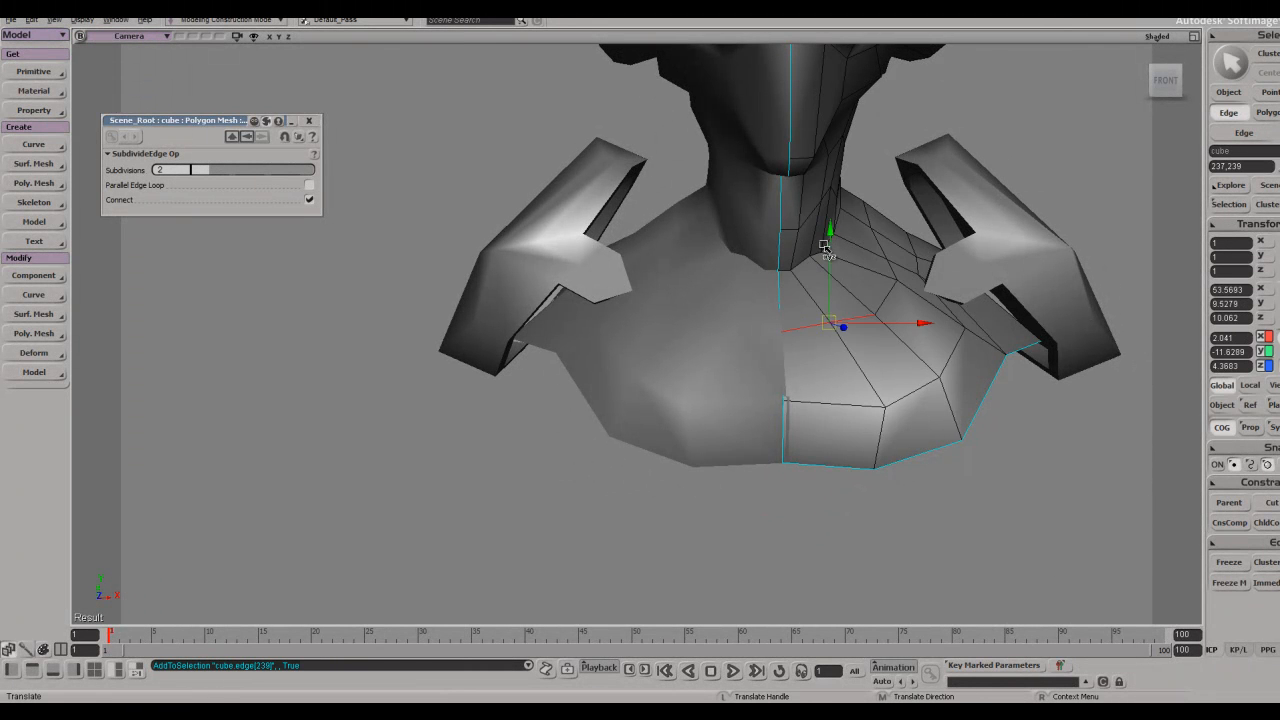
drag(834, 230, 834, 235)
key(s)
right_drag(834, 235, 786, 240)
drag(615, 327, 608, 322)
key(s)
right_drag(606, 326, 634, 257)
key(space)
- Tweak the mesh where the chest meets the shoulder, pulling it slightly up and inward
key(s)
right_drag(792, 356, 883, 384)
key(m)
drag(917, 348, 909, 335)
key(s)
right_drag(876, 378, 842, 378)
- Examine the adjusted chest and the whole bust from several sides
key(s)
middle_drag(842, 378, 831, 358)
key(space)
key(s)
right_drag(831, 358, 701, 378)
middle_drag(701, 378, 574, 263)
drag(574, 263, 660, 400)
key(space)
click(806, 294)
key(s)
middle_drag(806, 294, 858, 298)
right_drag(858, 298, 826, 296)
middle_drag(826, 296, 672, 372)
- Select the row of edges around the back of the neck below the helmet and move it up and forward
key(space)
click(669, 374)
key(s)
key(e)
right_drag(669, 374, 720, 340)
alt+click(598, 384)
key(s)
key(v)
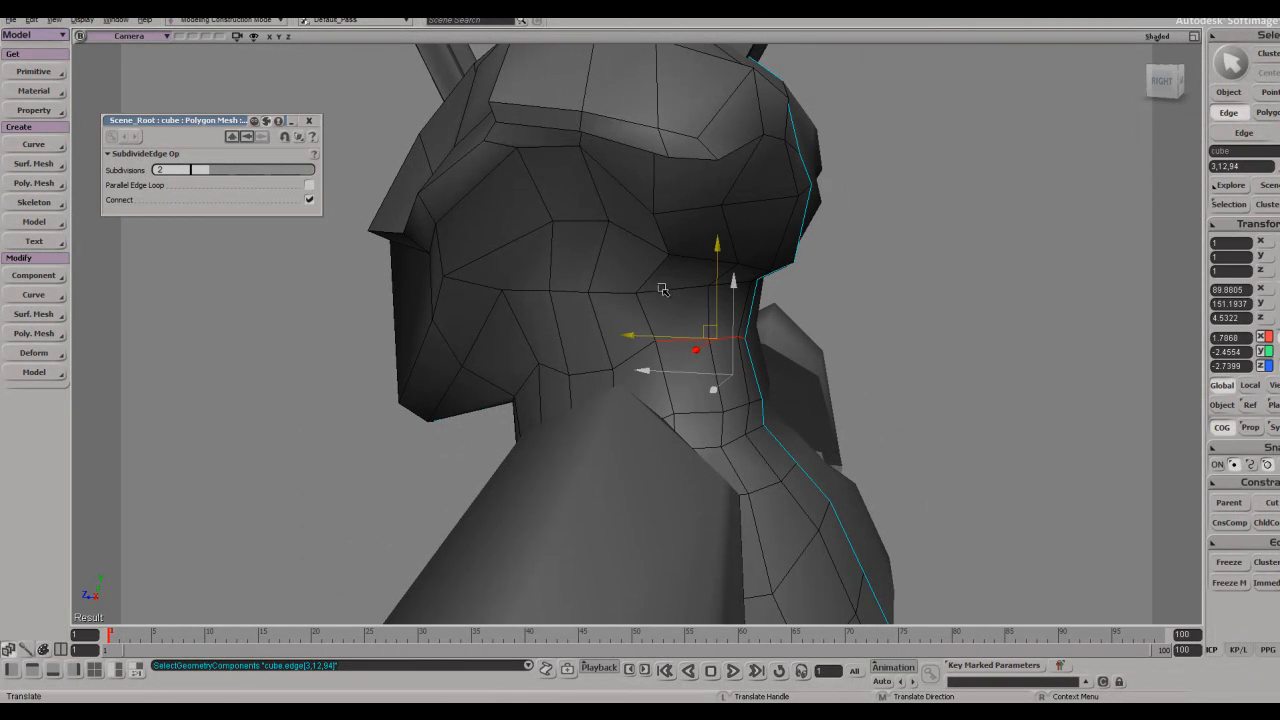
- Select the next lower row of edges around the back of the neck and adjust its position
key(e)
click(757, 409)
key(v)
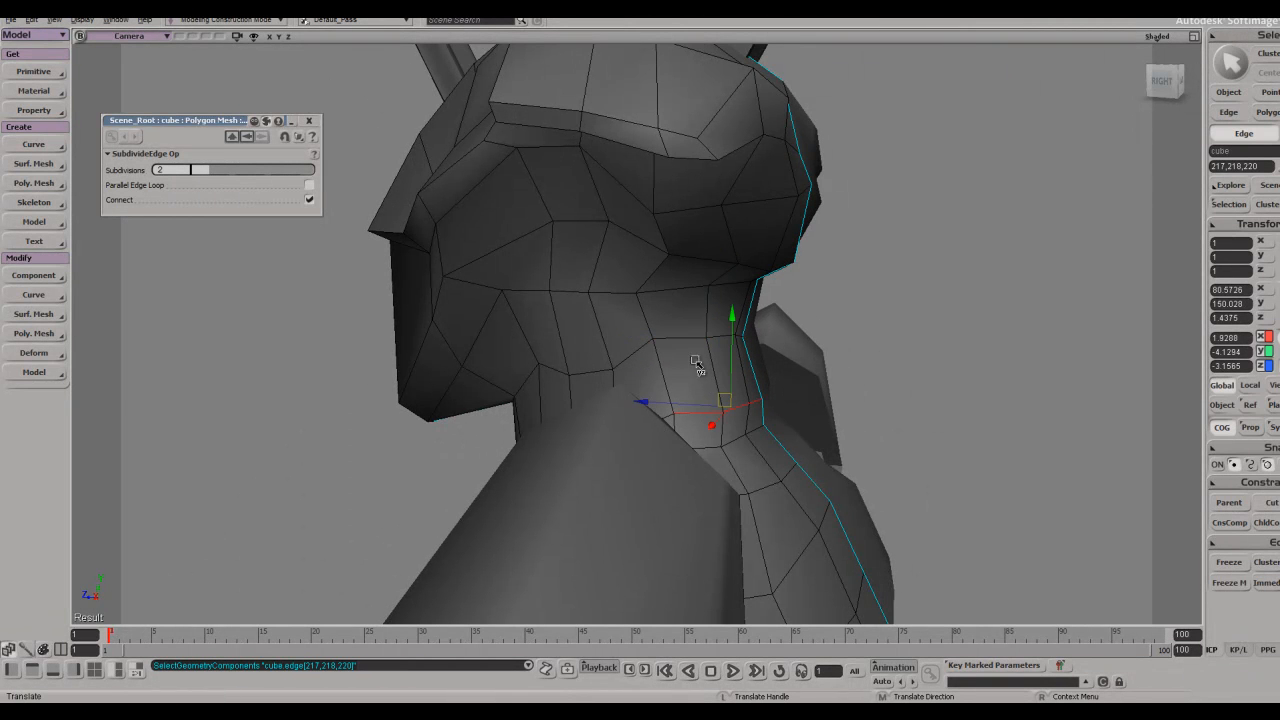
scroll(683, 347, down, 3)
key(space)
click(877, 317)
- Tweak the outer edge of the shoulder slope and the outer points of the neck outward in the back view
key(s)
right_drag(877, 317, 930, 325)
click(774, 411)
key(s)
right_drag(774, 411, 631, 423)
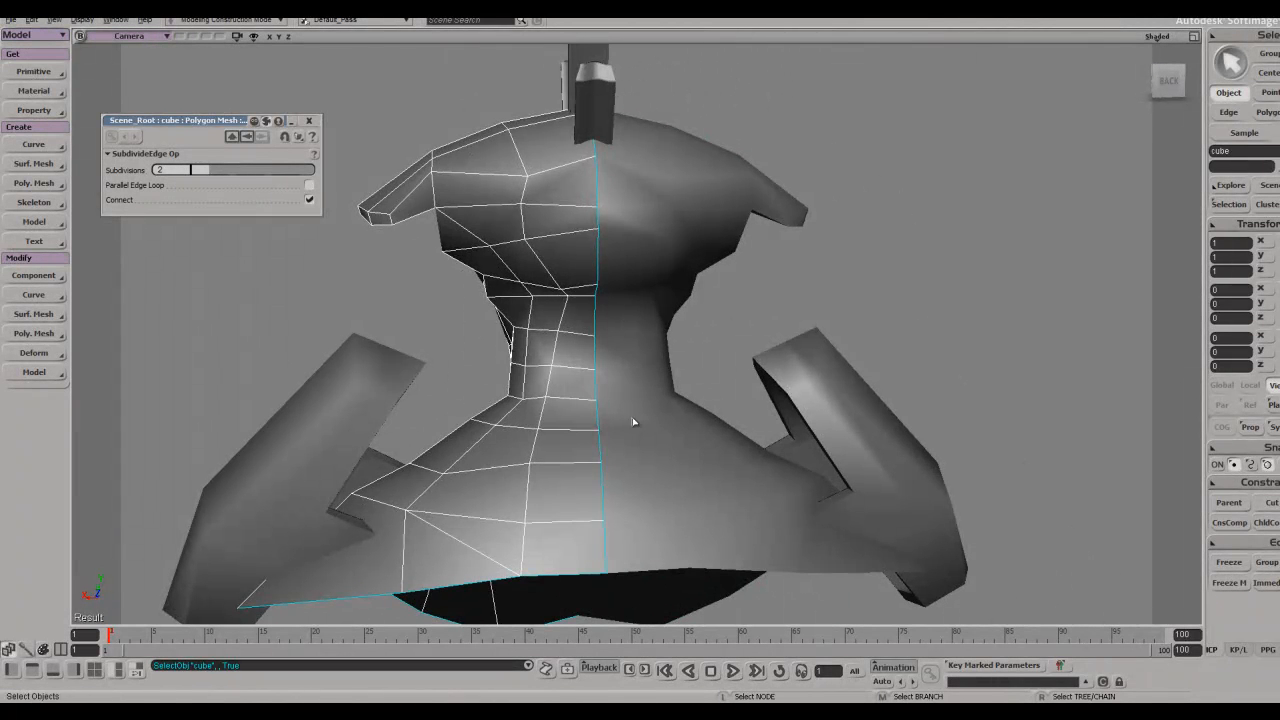
key(m)
click(443, 455)
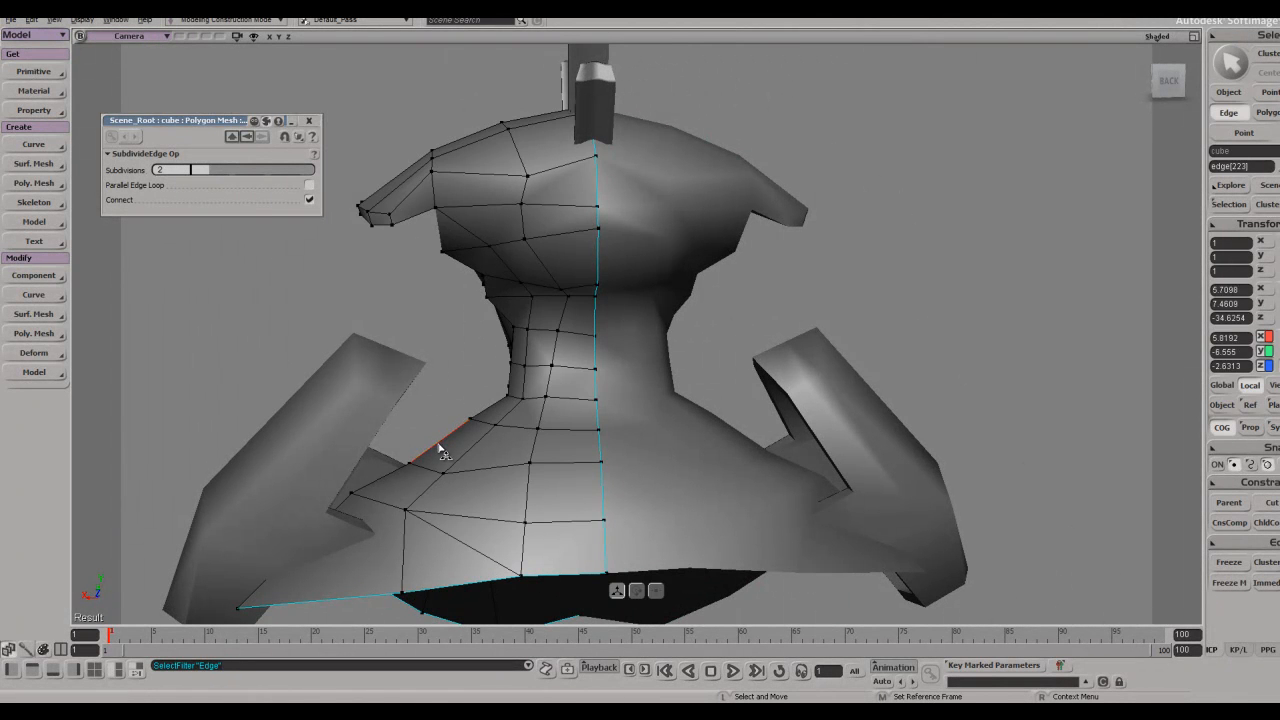
click(508, 401)
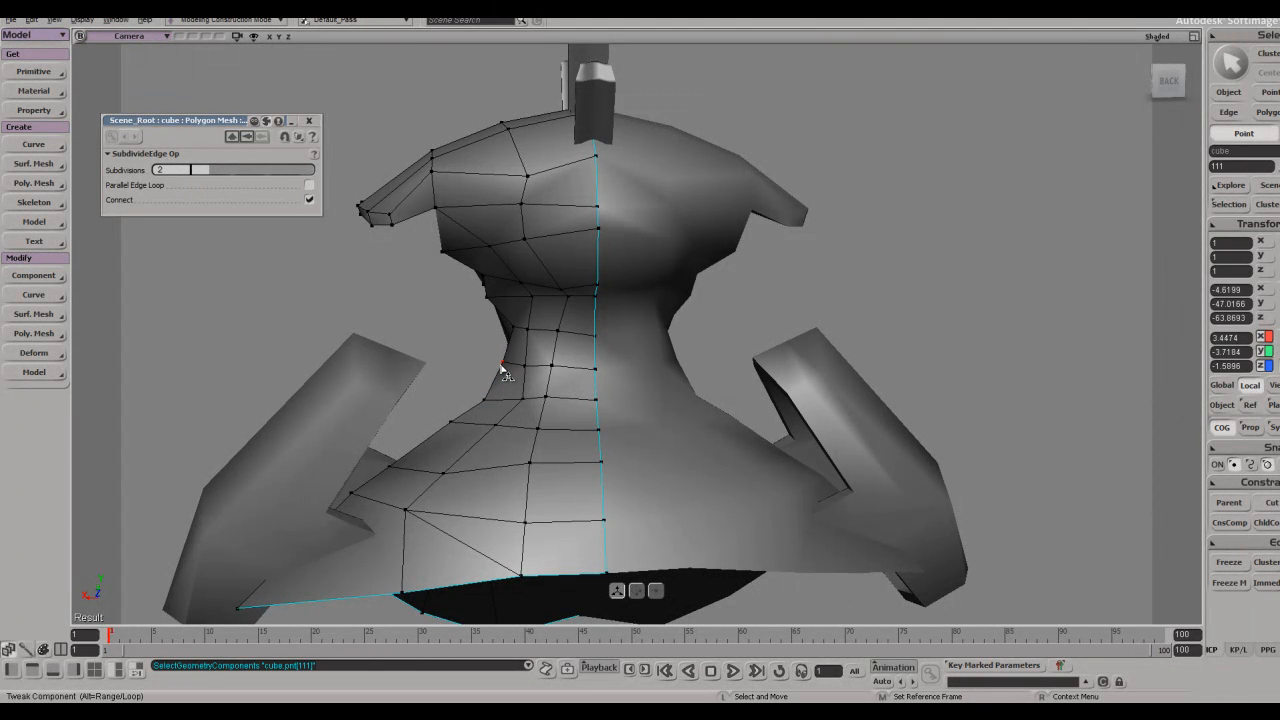
- Examine the widened neck and shoulder slope from the back, side and front
key(s)
right_drag(515, 398, 689, 423)
middle_drag(689, 423, 800, 350)
key(space)
click(878, 295)
key(s)
right_drag(878, 295, 754, 437)
key(s)
drag(754, 437, 743, 420)
- Tweak the mesh at the side of the neck below the helmet from the front
key(space)
click(727, 395)
right_drag(727, 395, 733, 375)
key(m)
click(731, 368)
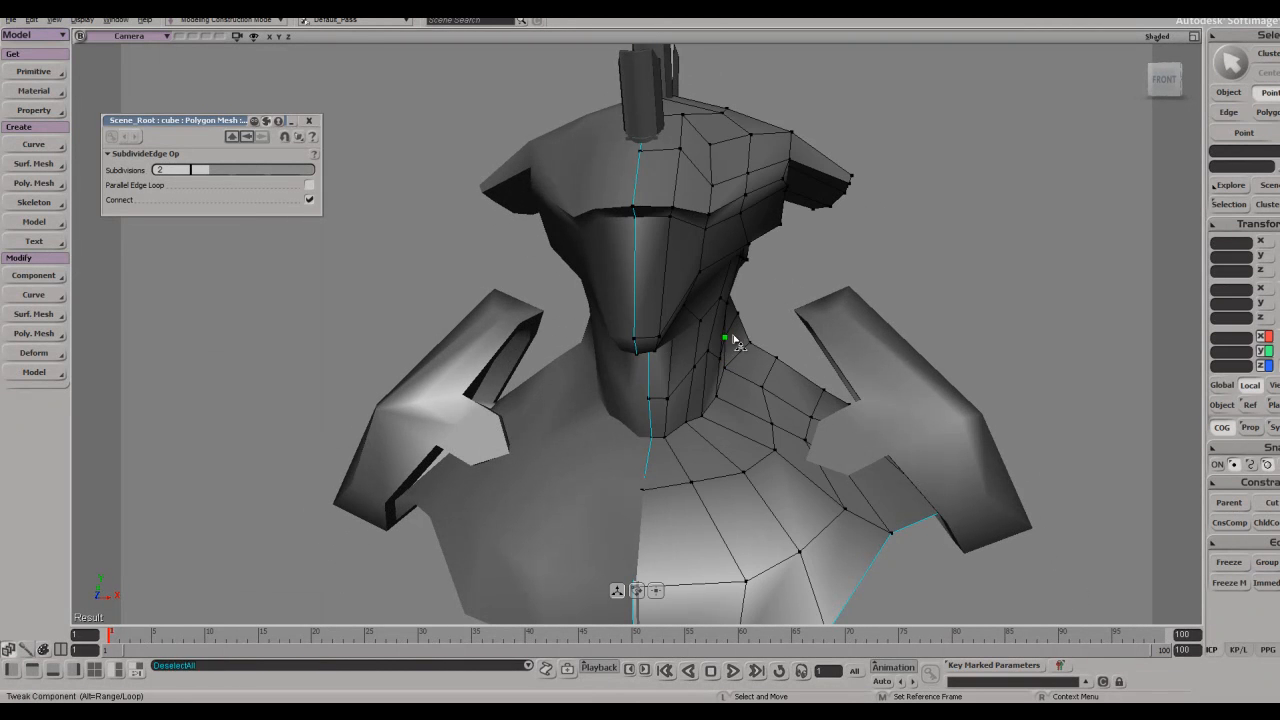
key(space)
click(762, 322)
- Compare the bust with the concept image and save the scene
key(s)
middle_drag(762, 322, 757, 317)
right_drag(757, 317, 730, 341)
middle_drag(730, 341, 731, 349)
key(alt+Tab)
key(alt+Tab)
right_drag(754, 328, 690, 345)
key(s)
key(ctrl+s)
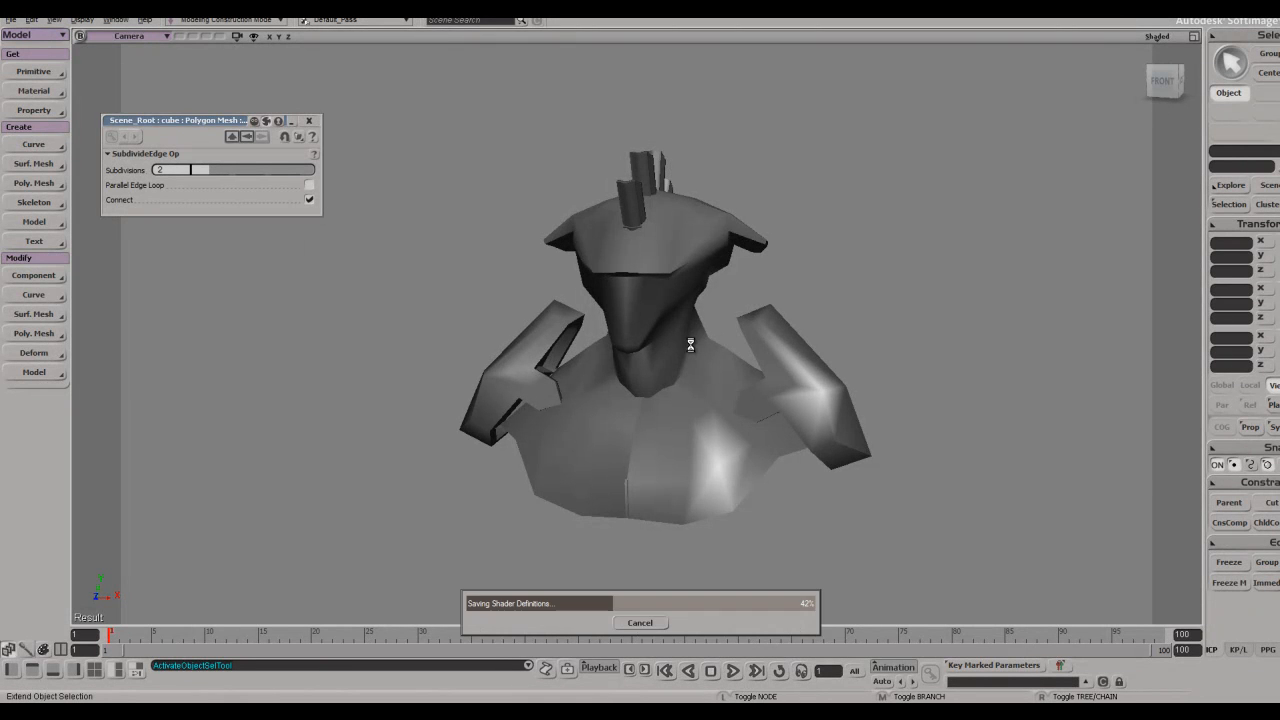
key(alt+Tab)
key(alt+Tab)
key(alt+Tab)
key(alt+Tab)
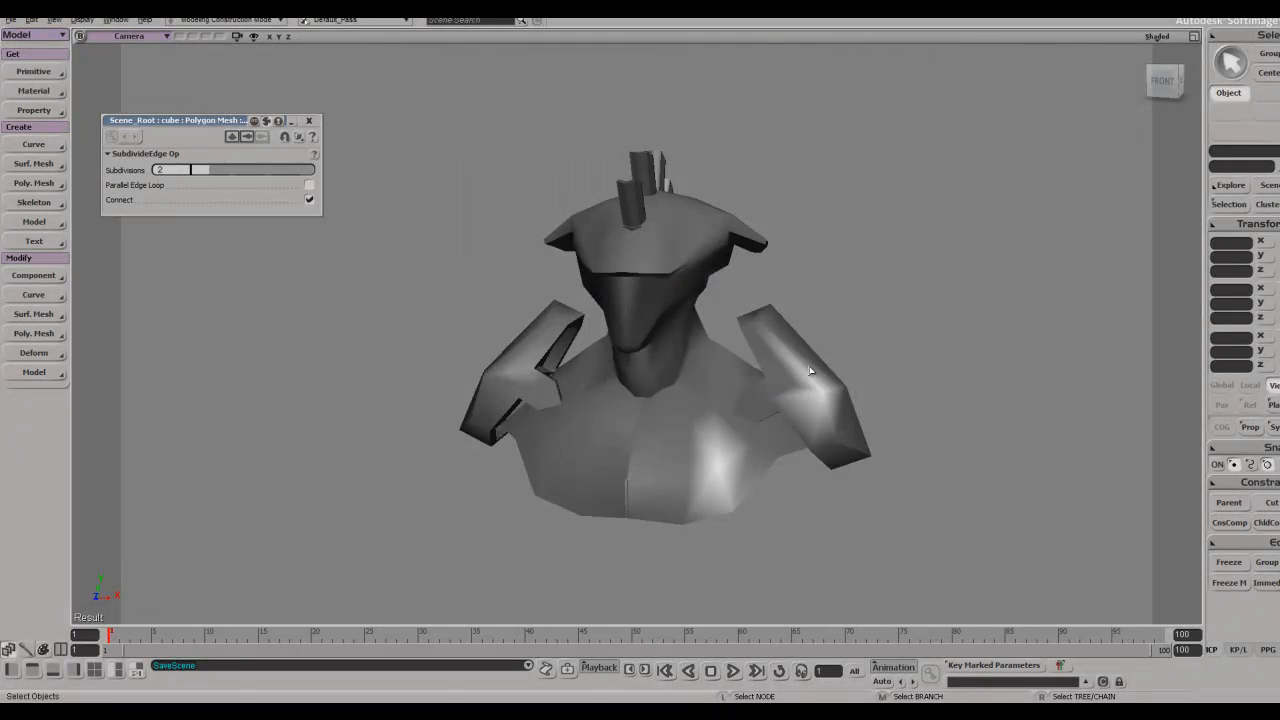
- Select the two faces at the upper tip of the shoulder armor
click(811, 371)
key(s)
middle_drag(811, 371, 791, 366)
key(u)
drag(856, 310, 829, 317)
key(s)
right_drag(829, 317, 737, 381)
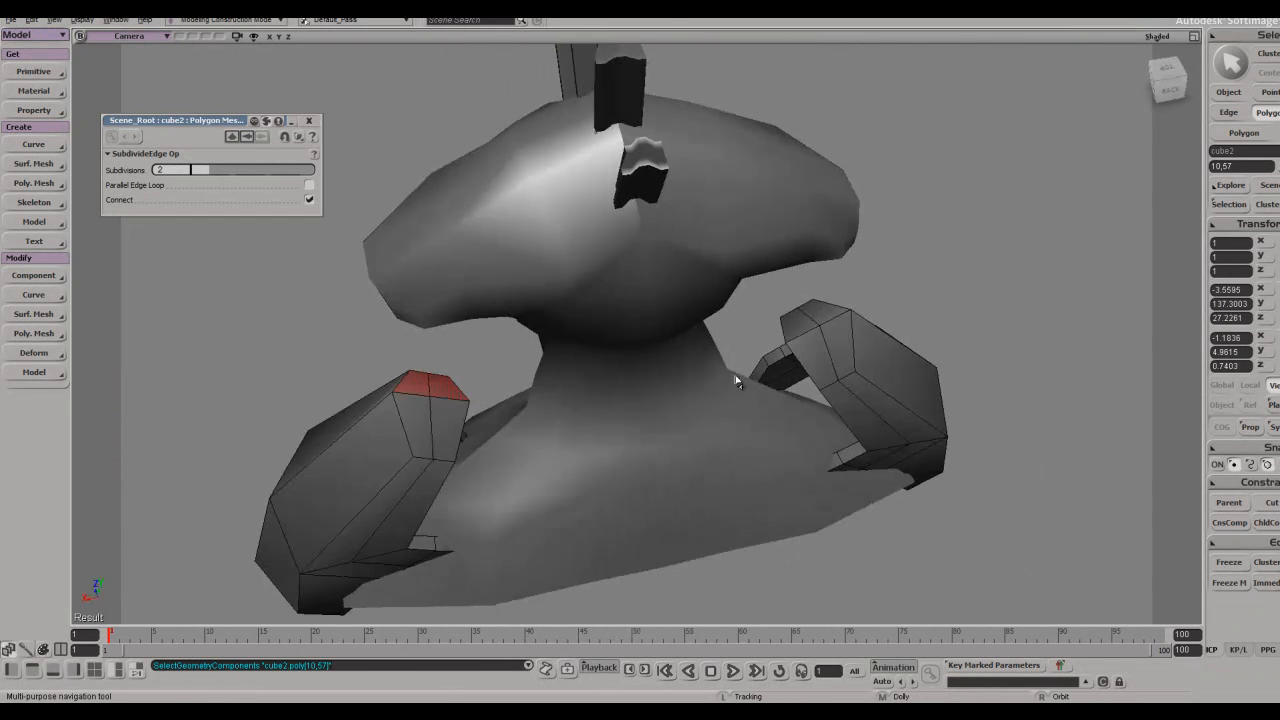
- Slice the shoulder armor mesh on the X axis at 50% offset, deleting the polygons below to leave one side
key(space)
click(463, 434)
alt+right_click(400, 421)
click(380, 417)
click(212, 387)
key(s)
right_drag(470, 370, 663, 346)
click(207, 401)
key(s)
drag(960, 440, 851, 371)
right_drag(851, 371, 616, 251)
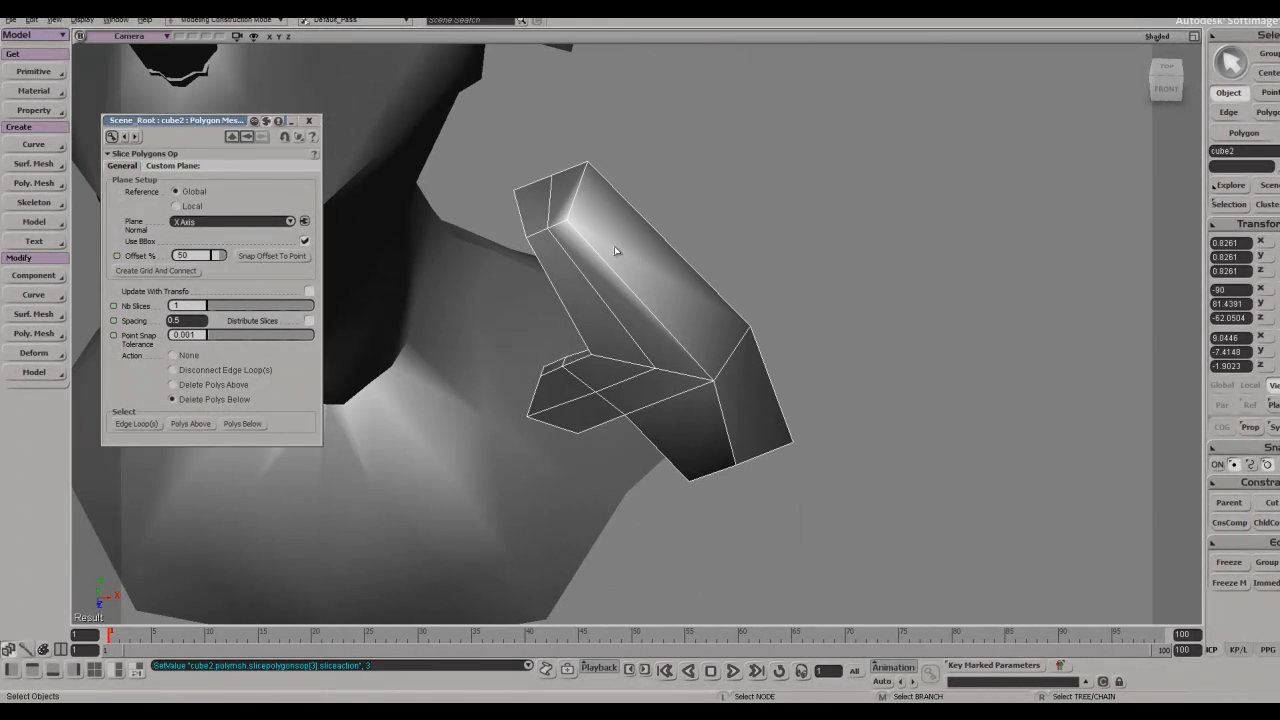
- Select the four faces at the upper tip of the remaining shoulder armor and isolate the piece
key(u)
click(553, 215)
key(s)
right_drag(553, 215, 435, 243)
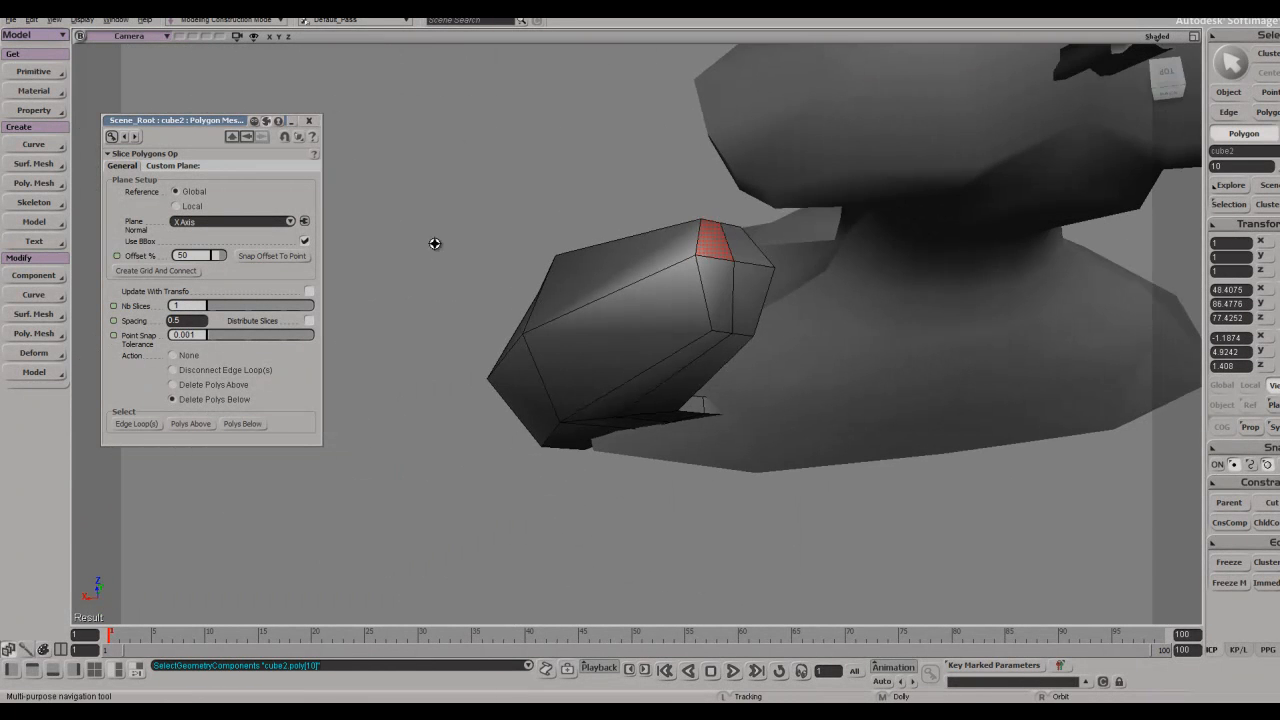
shift+drag(744, 262, 728, 292)
key(ctrl+i)
- Scale down the four selected faces to make the shoulder armor's tip narrower
key(s)
right_drag(737, 334, 668, 222)
middle_drag(668, 222, 664, 190)
right_drag(664, 190, 743, 394)
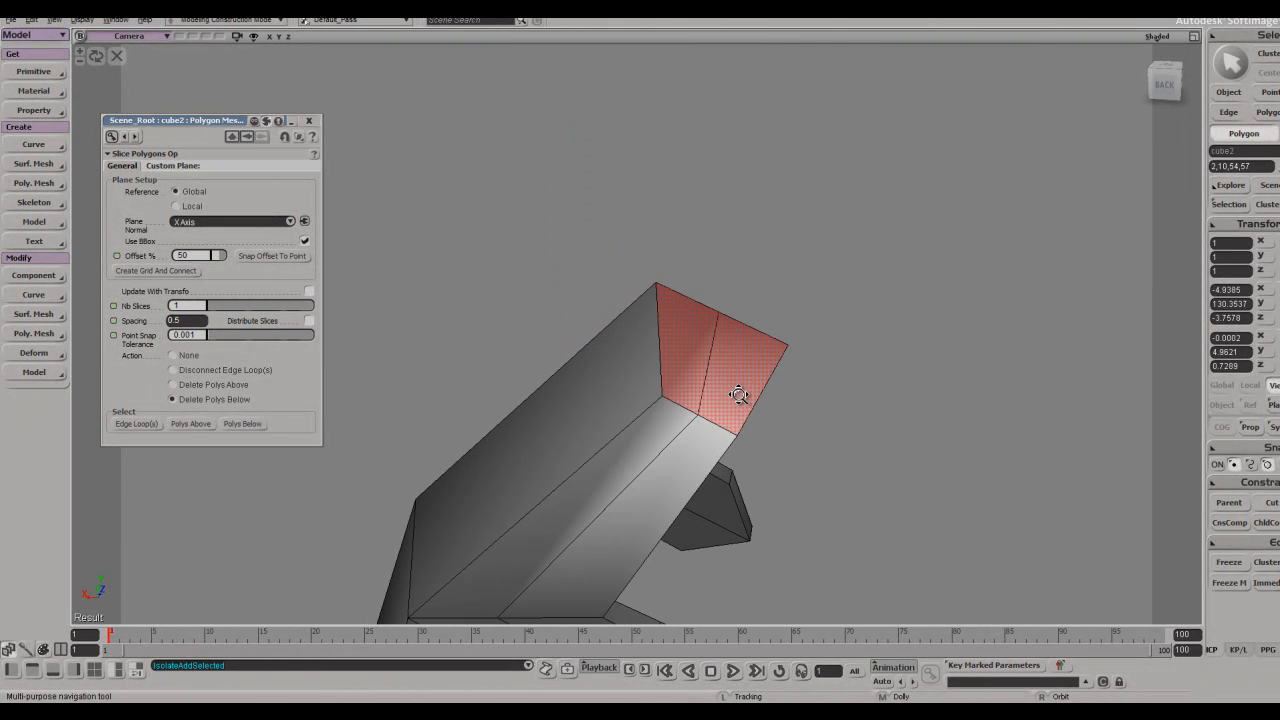
key(x)
key(s)
right_drag(792, 350, 760, 417)
- Tweak the points at the front corners of the armor's upper tip
key(space)
key(m)
key(s)
right_drag(702, 355, 668, 362)
drag(647, 336, 702, 387)
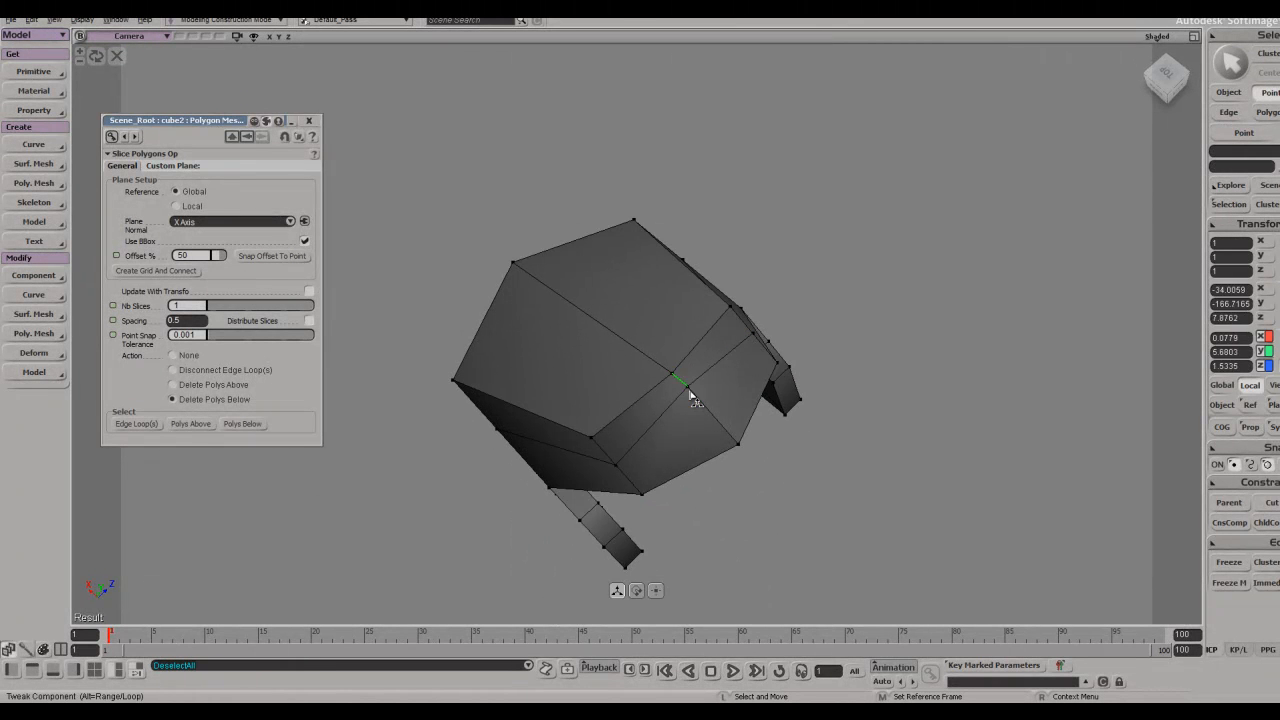
key(s)
right_drag(709, 417, 557, 400)
key(m)
click(542, 398)
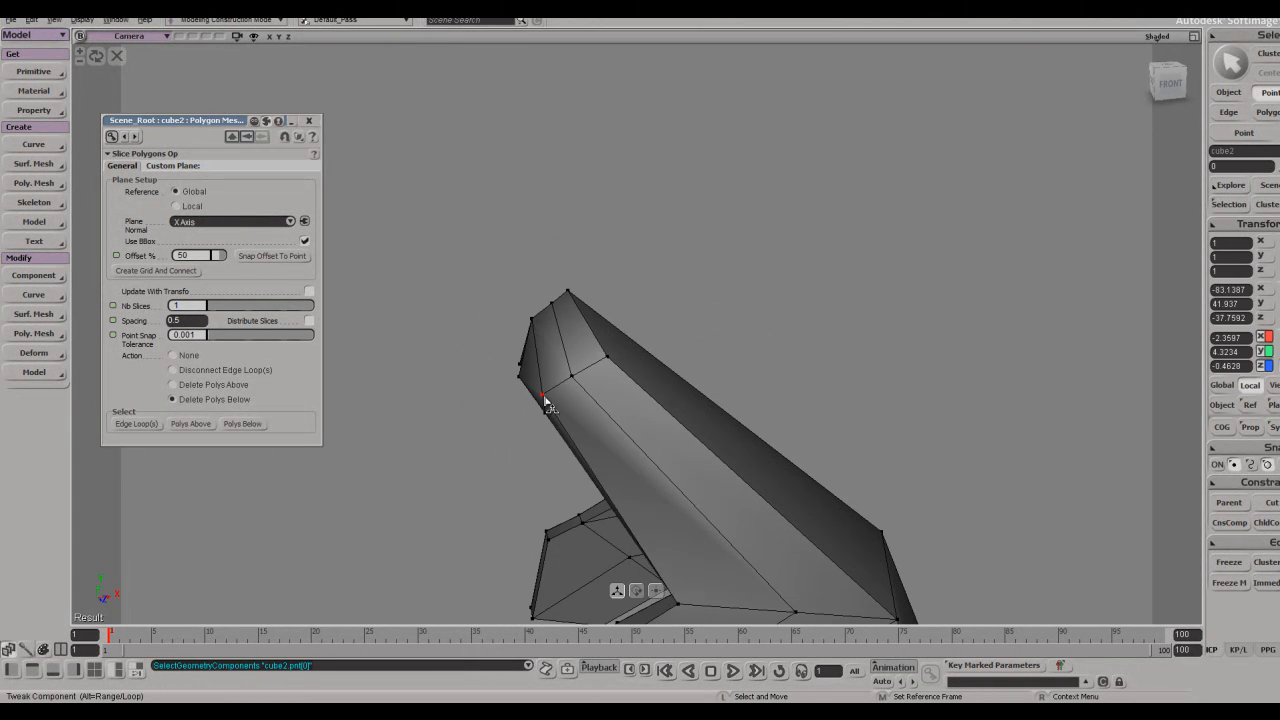
drag(606, 356, 596, 357)
- Tweak the corner point on the back side of the armor's upper tip
key(s)
right_drag(579, 367, 711, 360)
key(s)
drag(711, 360, 735, 370)
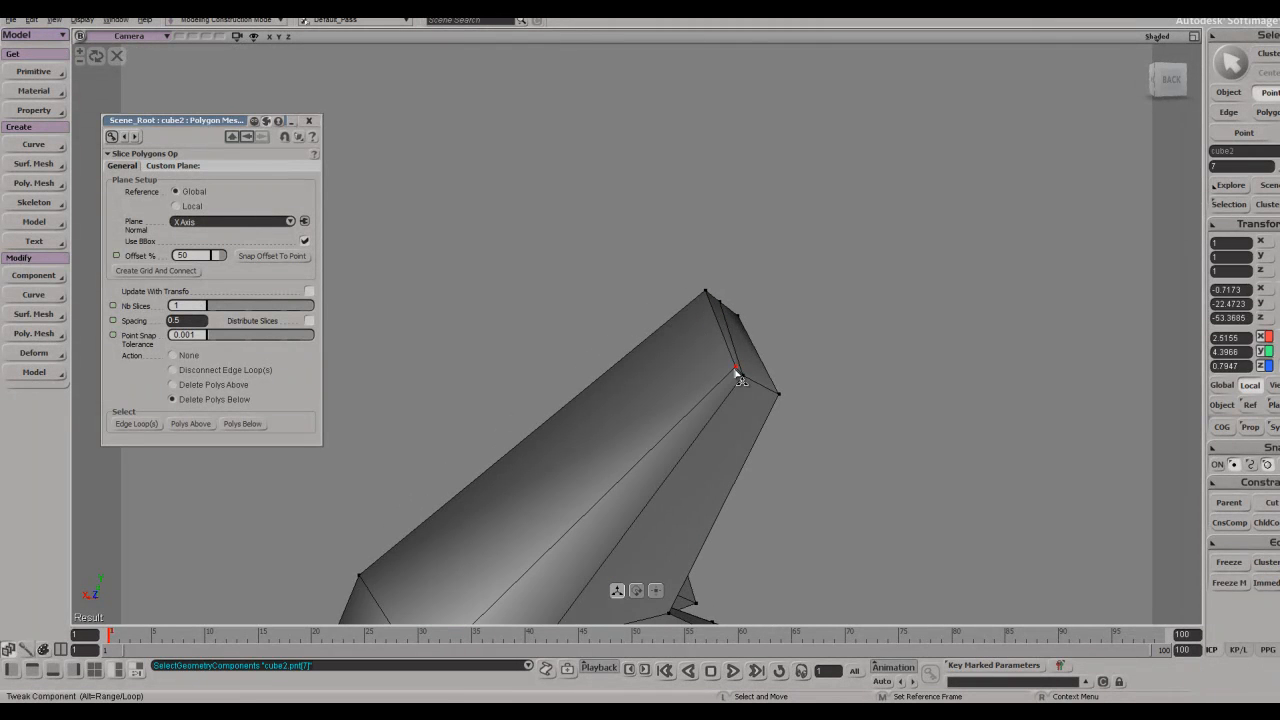
key(s)
right_drag(766, 392, 734, 402)
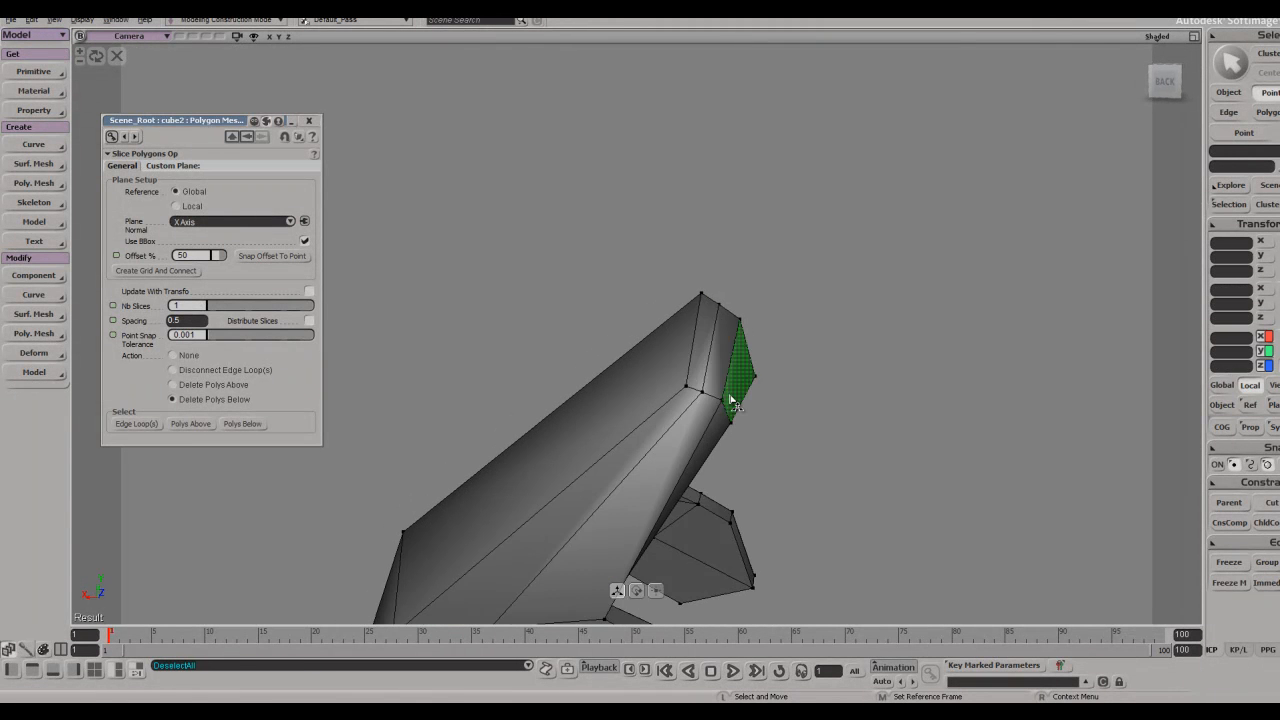
- Reselect the four tip faces of the shoulder armor and move them
key(u)
key(s)
right_drag(708, 349, 651, 351)
shift+drag(651, 351, 660, 351)
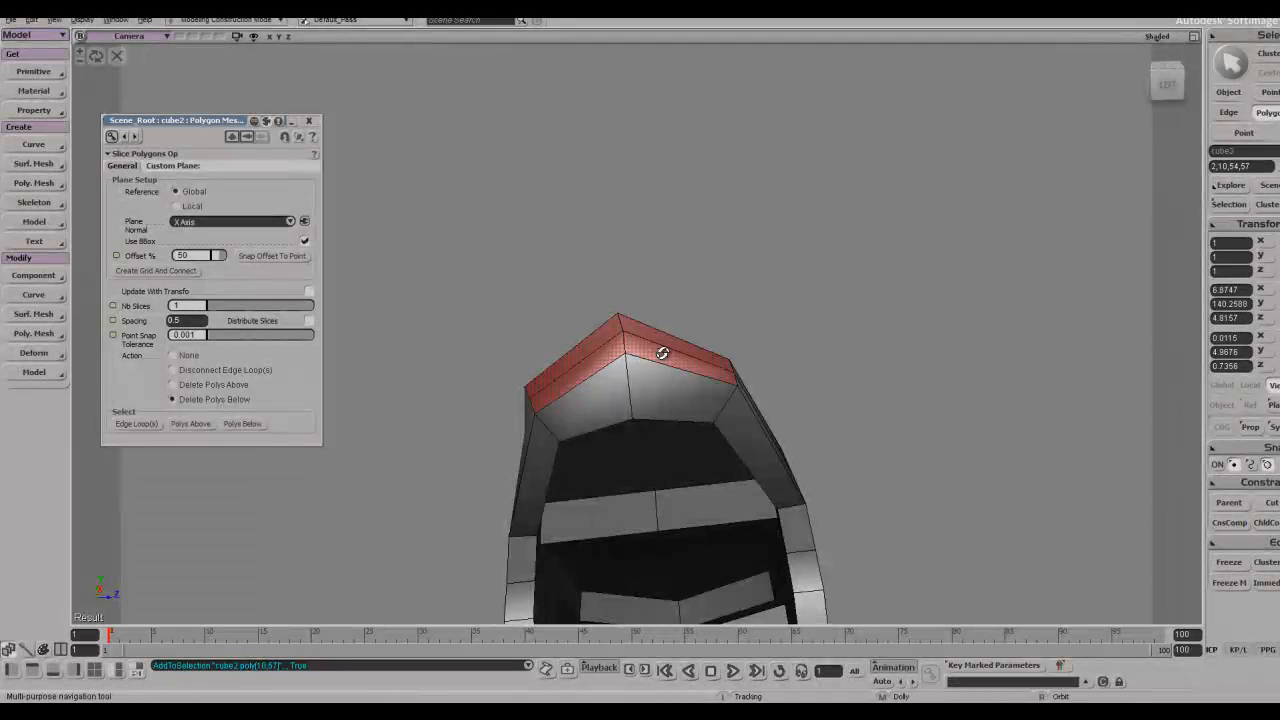
key(s)
right_drag(660, 351, 742, 312)
key(v)
drag(658, 284, 682, 298)
- Try to rotate the armor's four tip faces, switching the rotation to the local axes
key(c)
drag(618, 438, 646, 437)
key(ctrl+z)
click(1249, 386)
drag(749, 302, 980, 262)
key(ctrl+z)
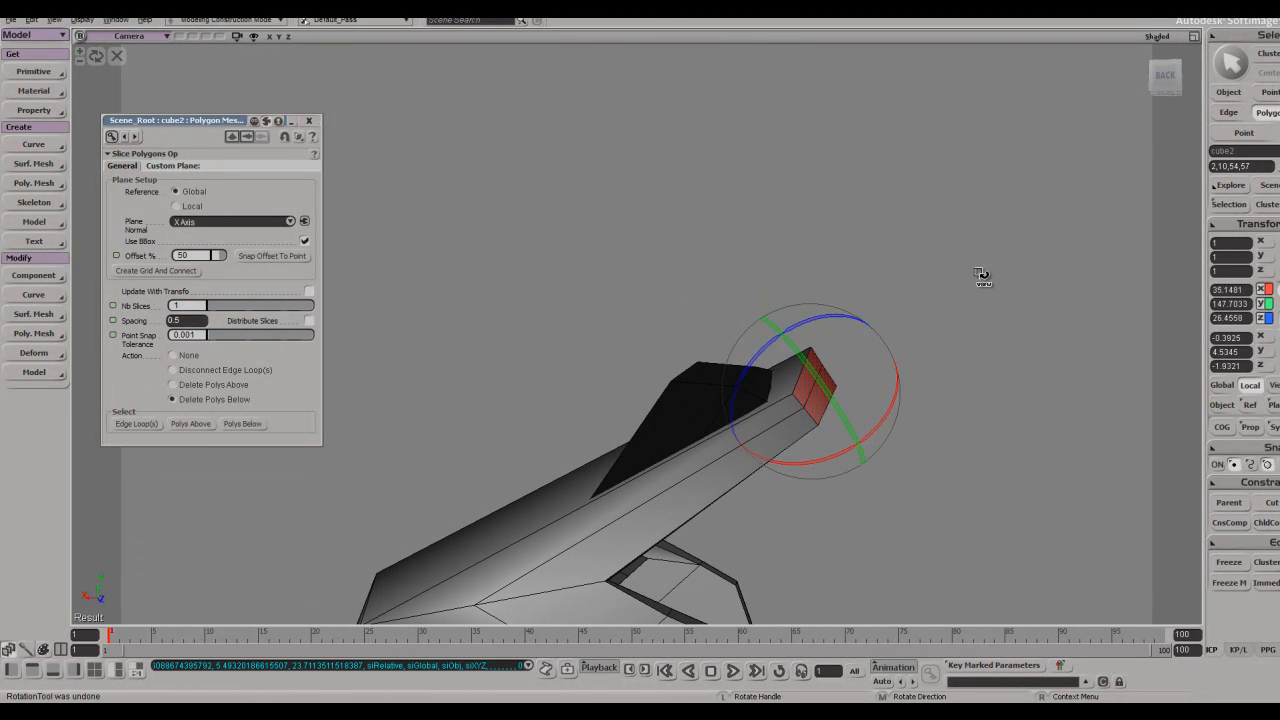
- Move the armor's tip faces up and outward, and end the isolation to show the whole bust
key(v)
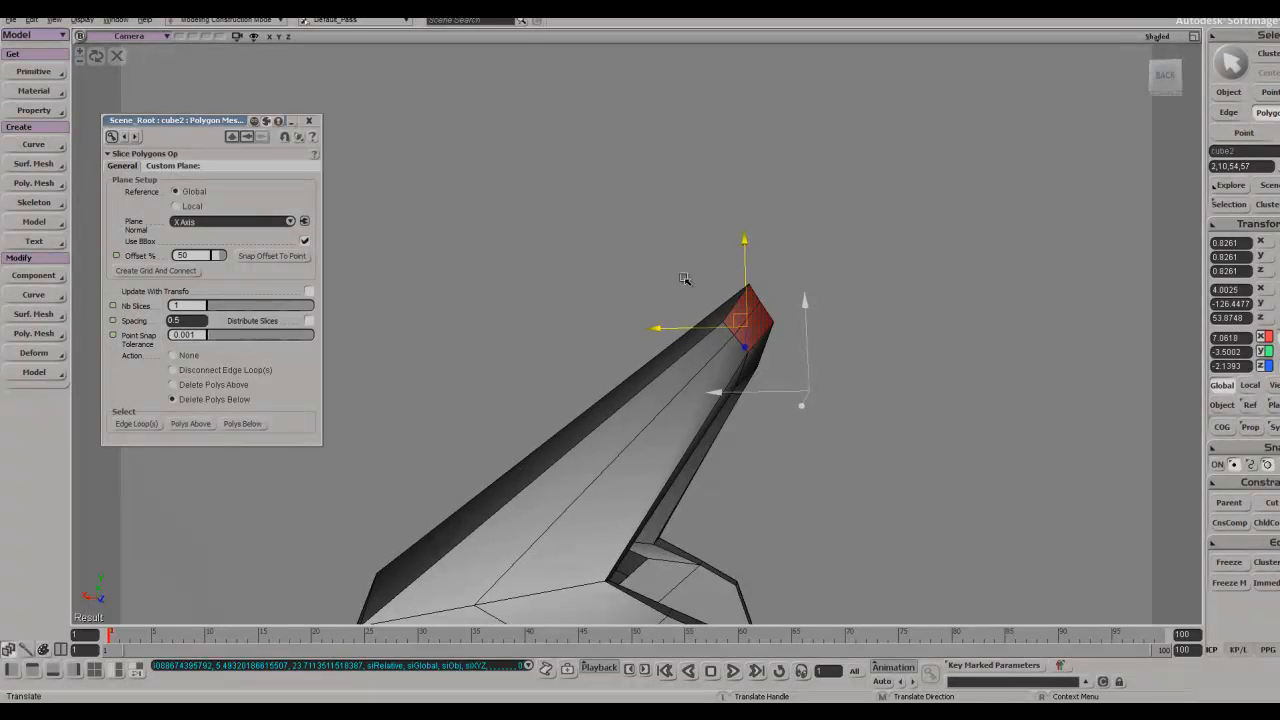
key(space)
key(s)
right_drag(677, 309, 714, 397)
click(880, 398)
click(712, 399)
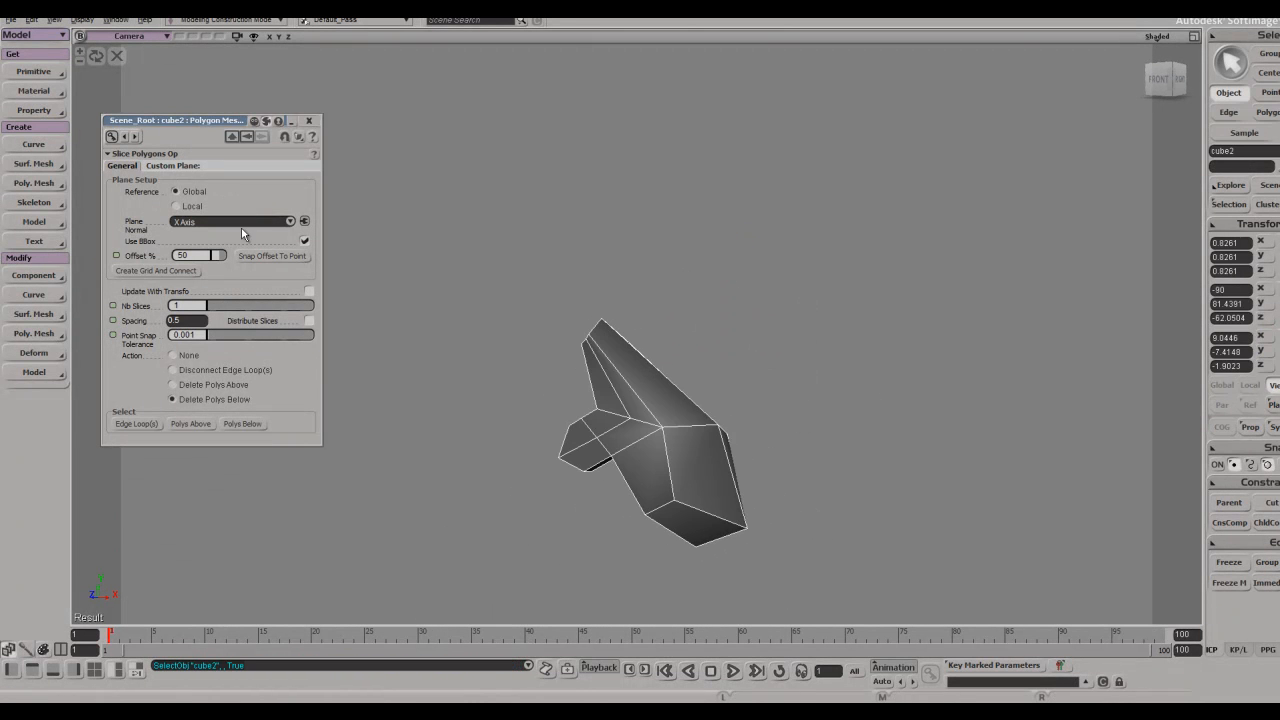
click(118, 57)
key(s)
right_drag(683, 257, 740, 302)
- Select the two rim faces at the lower outer end of the shoulder armor and move them slightly outward
key(alt+Tab)
click(878, 282)
key(z)
drag(836, 410, 827, 352)
key(s)
right_drag(780, 396, 783, 363)
key(u)
drag(714, 409, 720, 428)
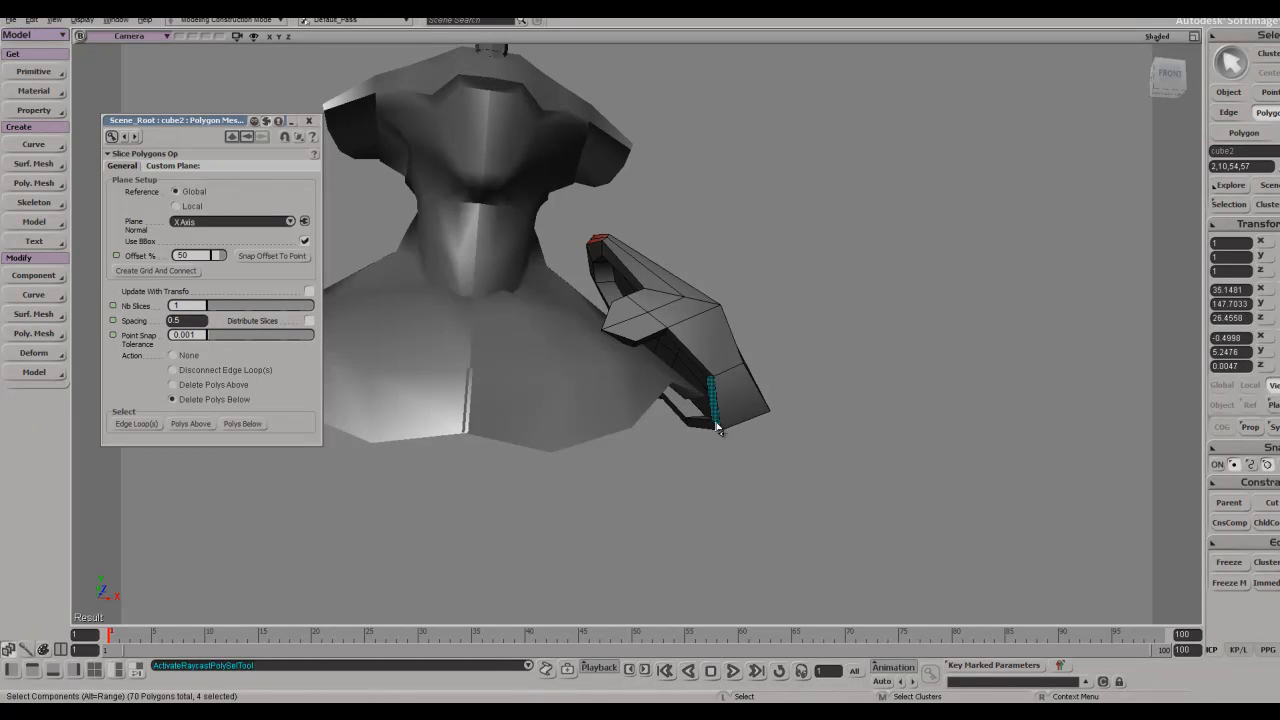
key(s)
right_drag(718, 430, 697, 477)
key(v)
key(s)
right_drag(866, 343, 845, 359)
drag(760, 365, 772, 360)
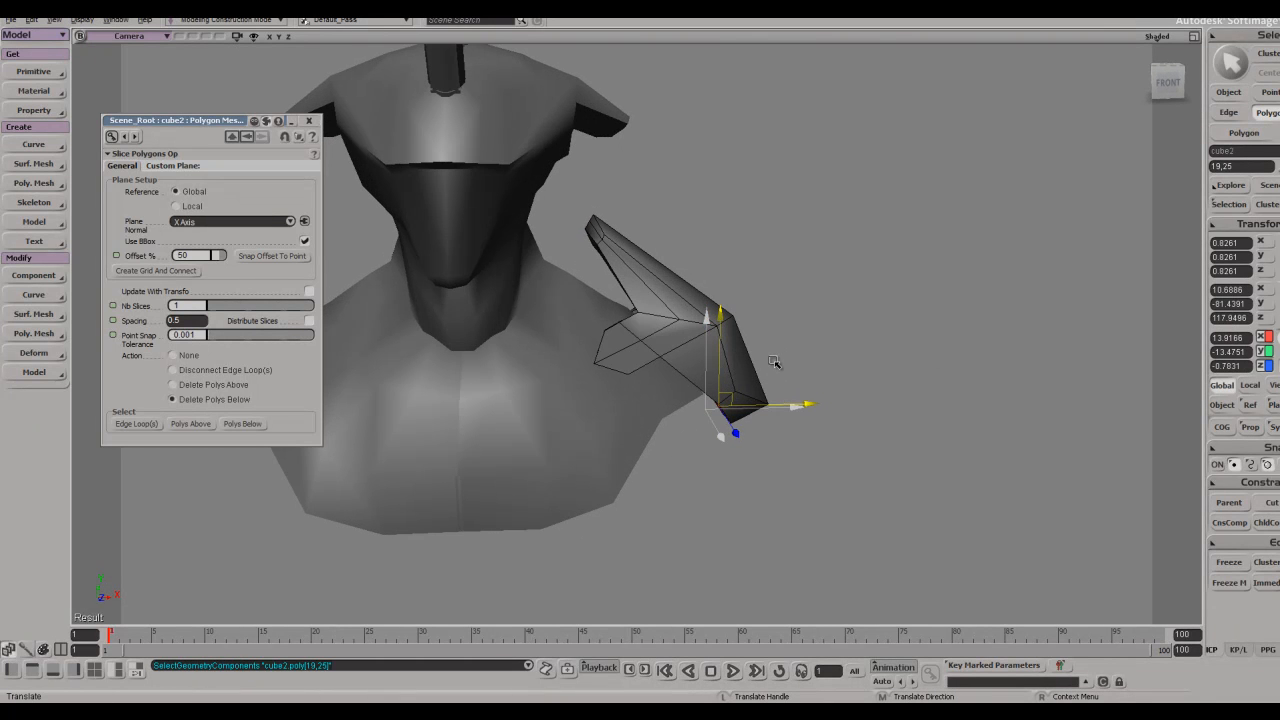
- Symmetrize the shoulder armor across the X axis, save the scene and check the concept image
key(s)
mouse_move(808, 326)
right_down()
mouse_move(763, 340)
mouse_move(795, 335)
right_up()
key(space)
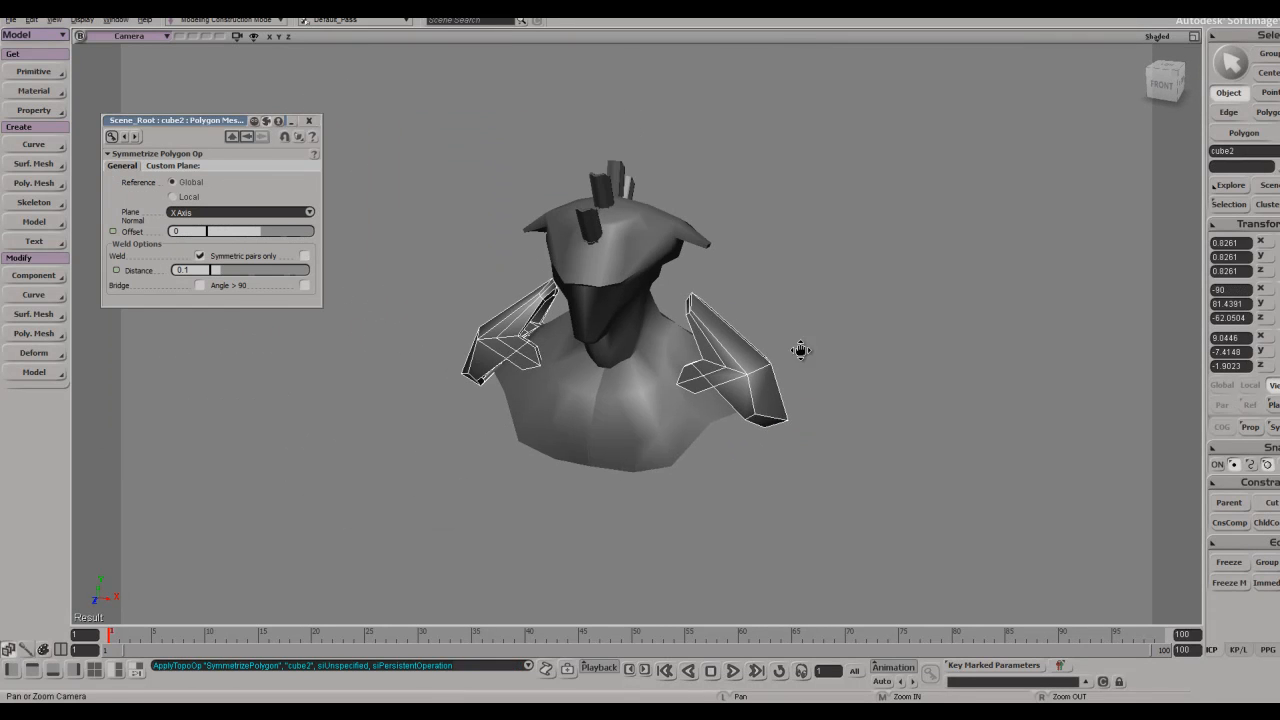
key(s)
right_drag(800, 349, 837, 317)
key(ctrl+s)
key(alt+Tab)
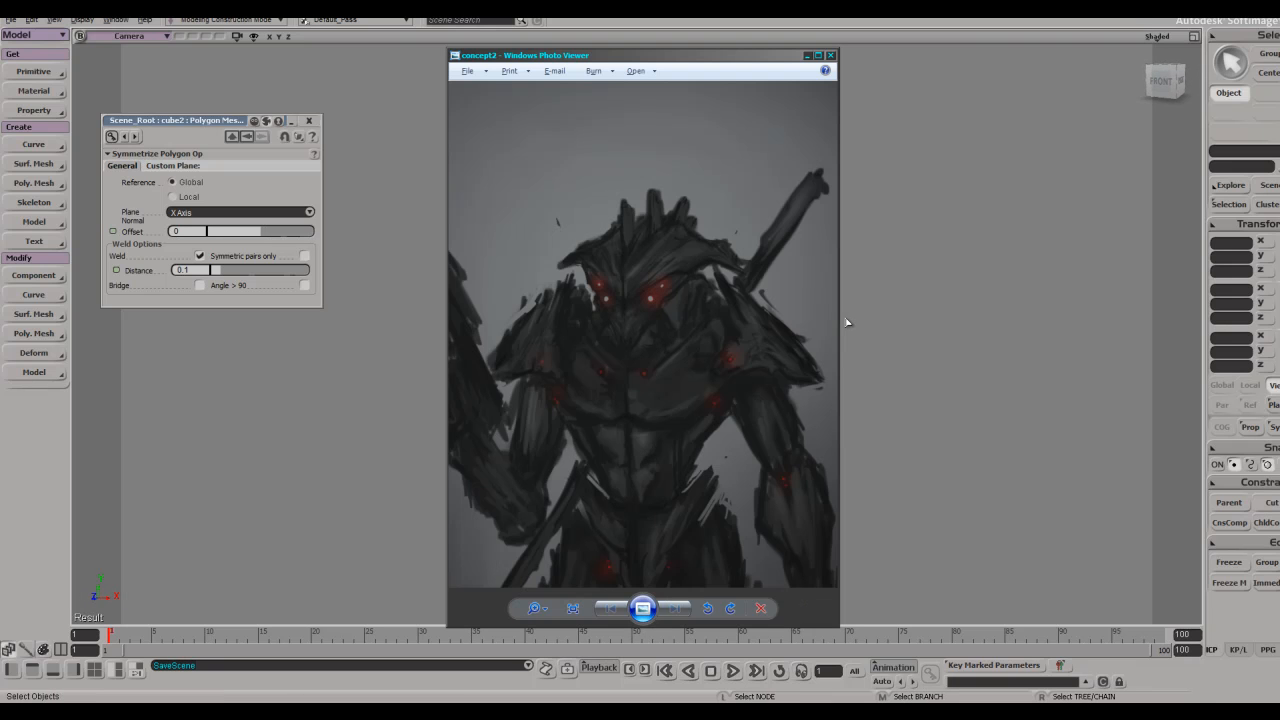
key(alt+Tab)
- Try symmetrizing the head and torso mesh across the X axis to view the whole bust
drag(656, 468, 714, 386)
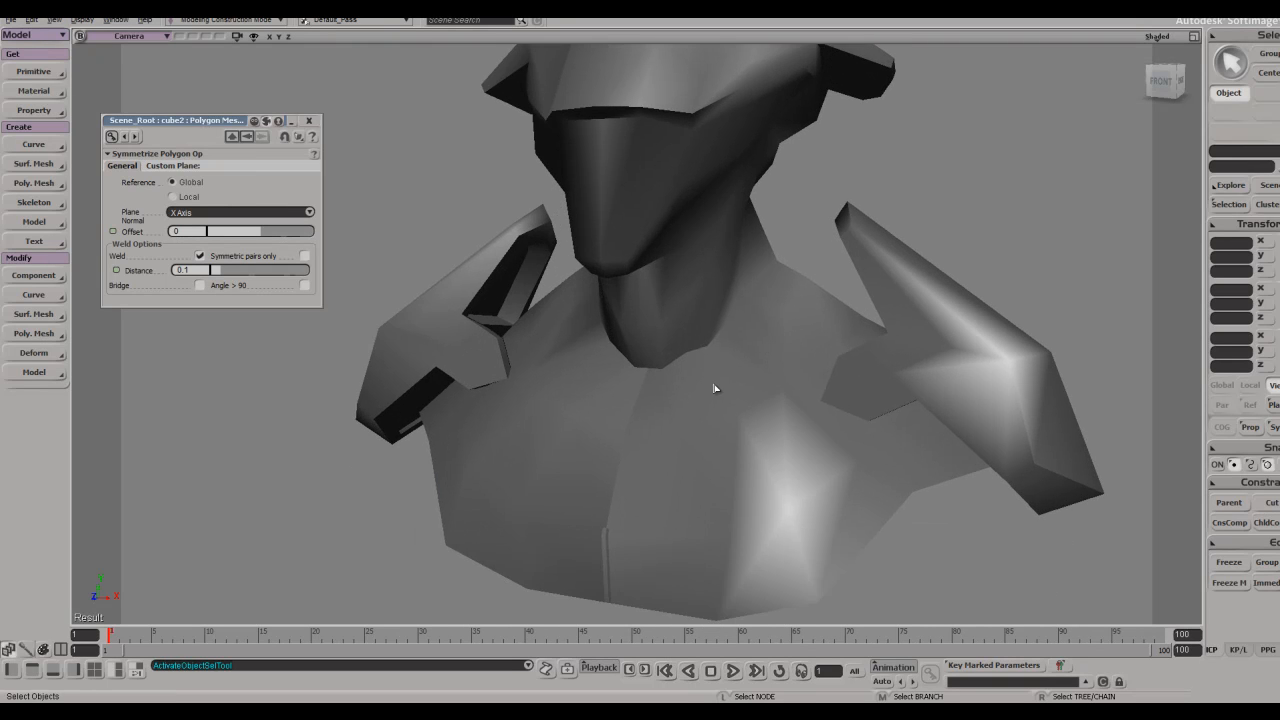
click(714, 386)
scroll(722, 373, down, 3)
mouse_move(723, 371)
right_down()
mouse_move(736, 374)
mouse_move(700, 372)
right_up()
click(883, 234)
scroll(883, 234, down, 3)
right_drag(883, 234, 877, 231)
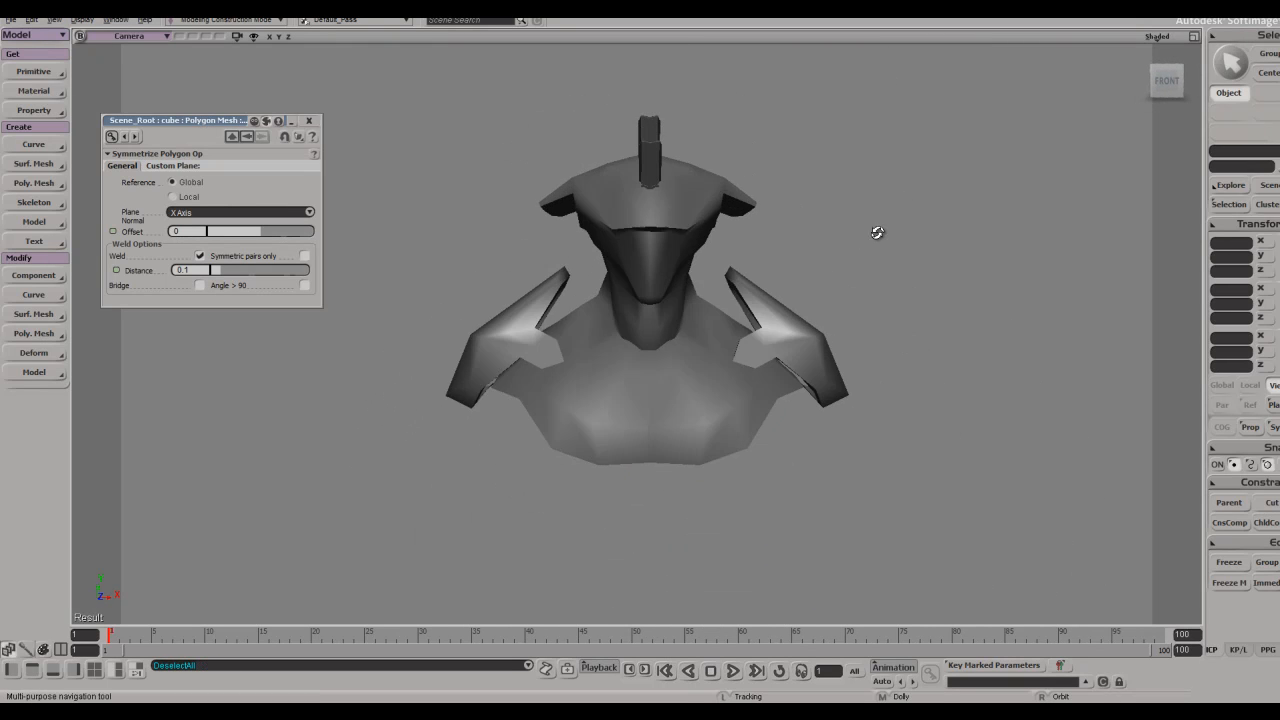
- Select the center-line edge beneath the chin and use Add Edge from its lower point on the throat
key(alt+Tab)
key(alt+Tab)
scroll(720, 269, up, 4)
drag(718, 268, 677, 337)
click(683, 290)
right_drag(683, 290, 678, 323)
scroll(620, 363, up, 4)
right_drag(606, 277, 645, 370)
key(e)
key(backslash)
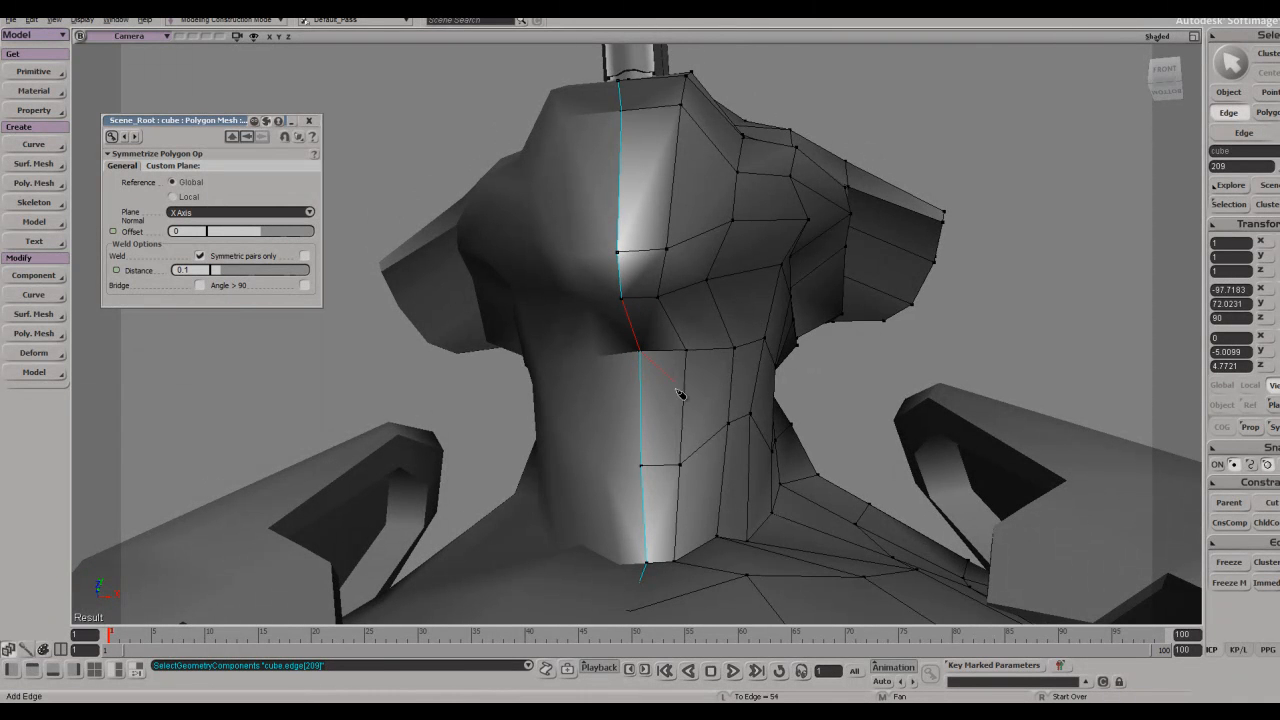
key(e)
middle_click(629, 300)
- Symmetrize the half body mesh across the X axis with welding enabled at a distance of 0.1
mouse_move(658, 288)
right_down()
mouse_move(570, 360)
mouse_move(500, 329)
mouse_move(514, 266)
mouse_move(666, 321)
mouse_move(671, 275)
right_up()
key(space)
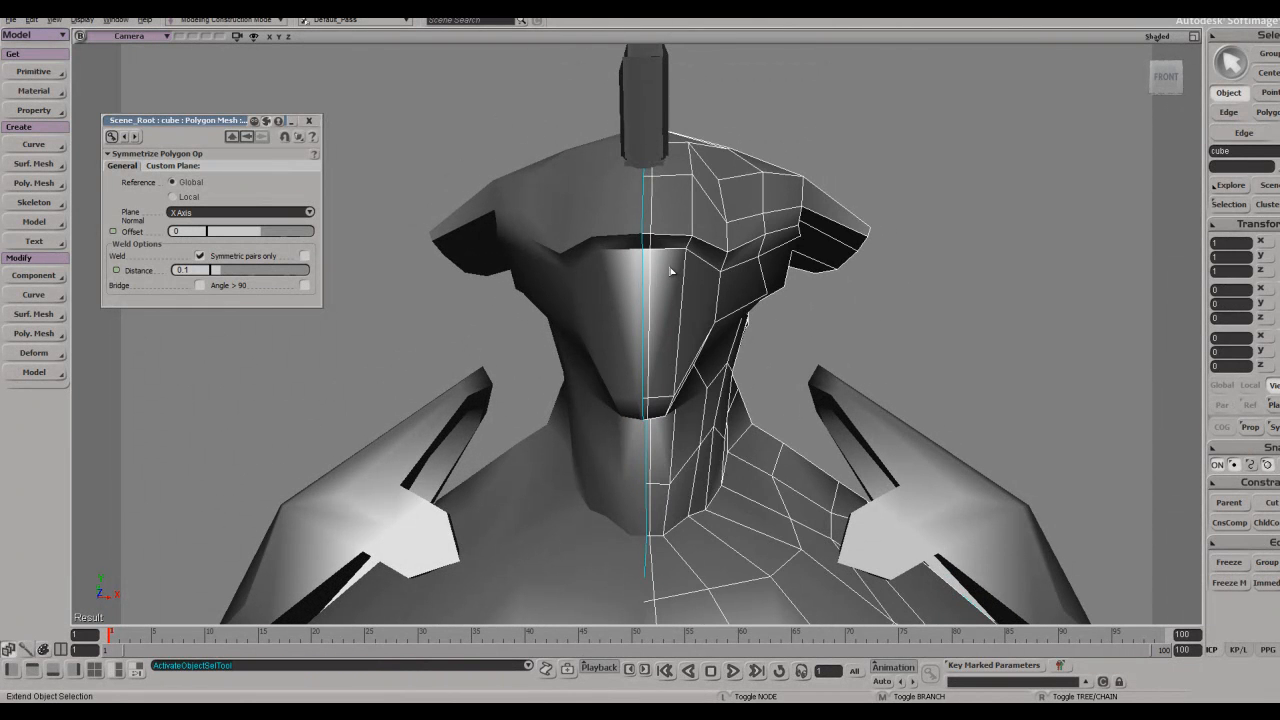
click(625, 315)
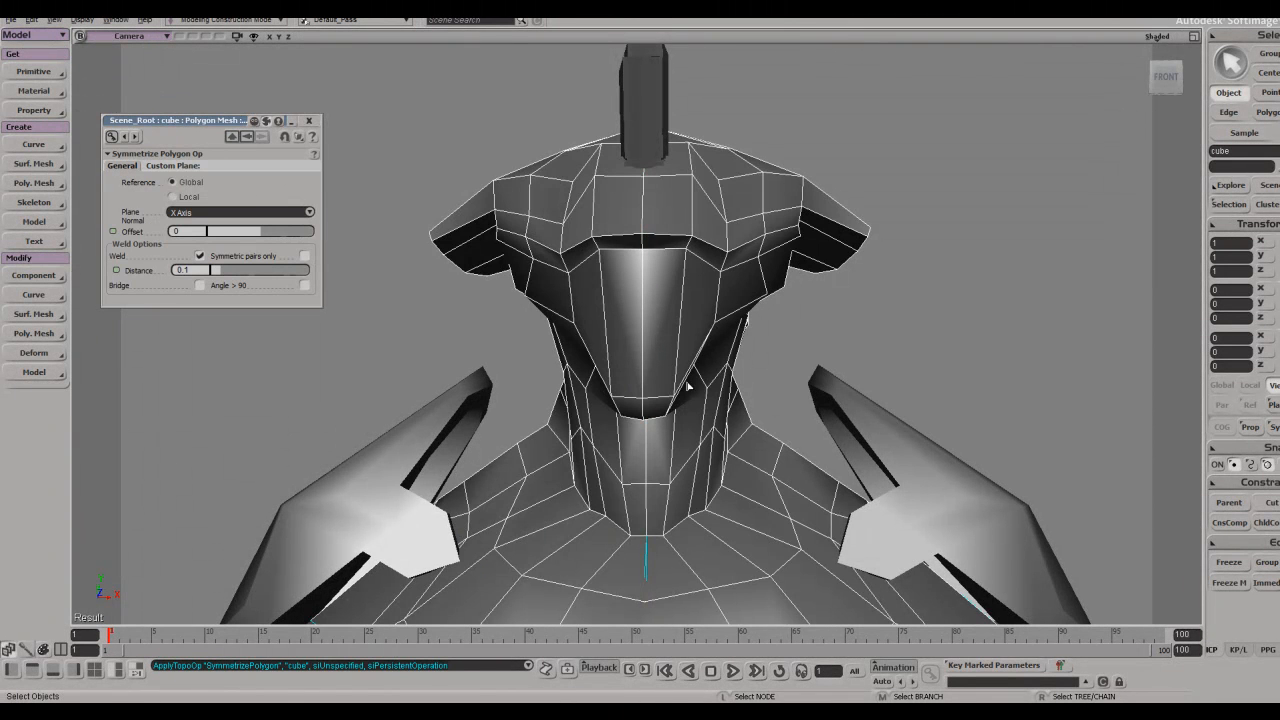
- Isolate the symmetrized head and torso mesh, select its full center-line edge loop and bevel it into a narrow strip
key(z)
drag(688, 386, 565, 328)
drag(232, 272, 262, 271)
key(o)
drag(700, 330, 554, 326)
key(z)
right_click(792, 320)
key(o)
key(z)
key(shift+i)
key(e)
click(643, 342)
key(o)
key(o)
key(z)
middle_click(546, 327)
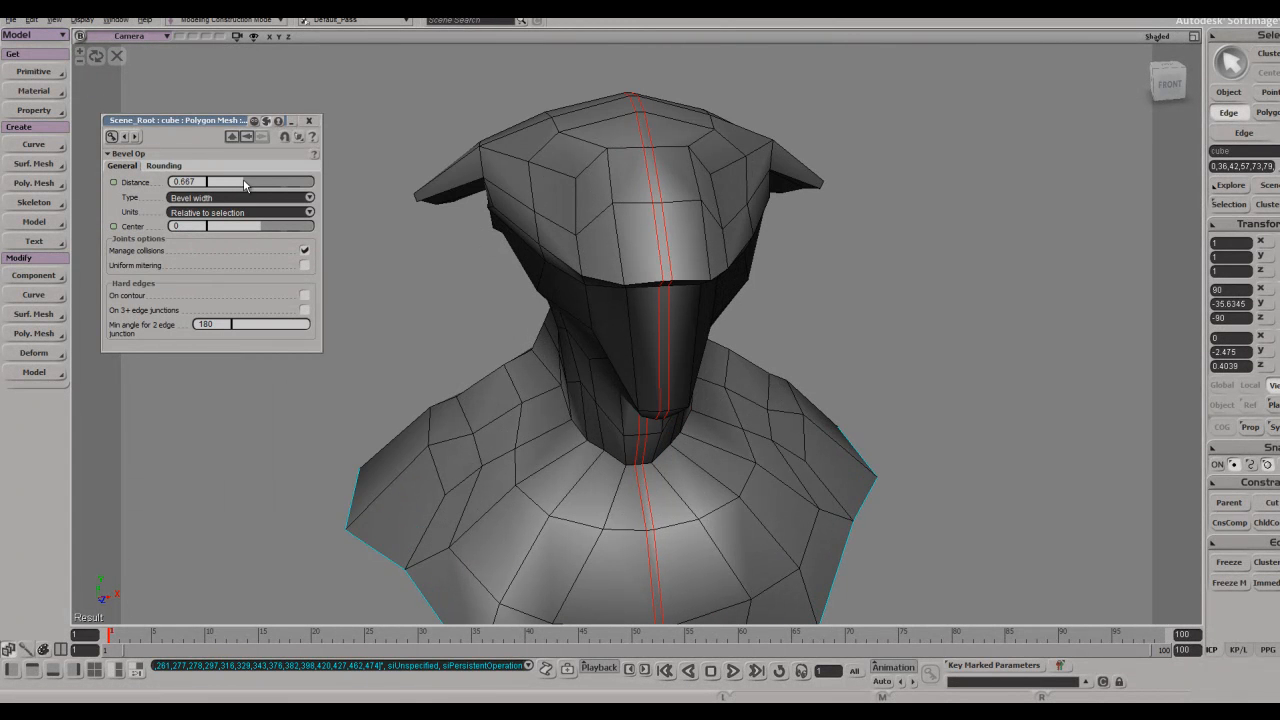
drag(238, 178, 237, 178)
- Subdivide the cross edges of the beveled center strip with 3 subdivisions and select the short middle edges between the new lines
key(z)
drag(662, 198, 648, 311)
middle_click(648, 311)
click(639, 311)
alt+middle_click(626, 232)
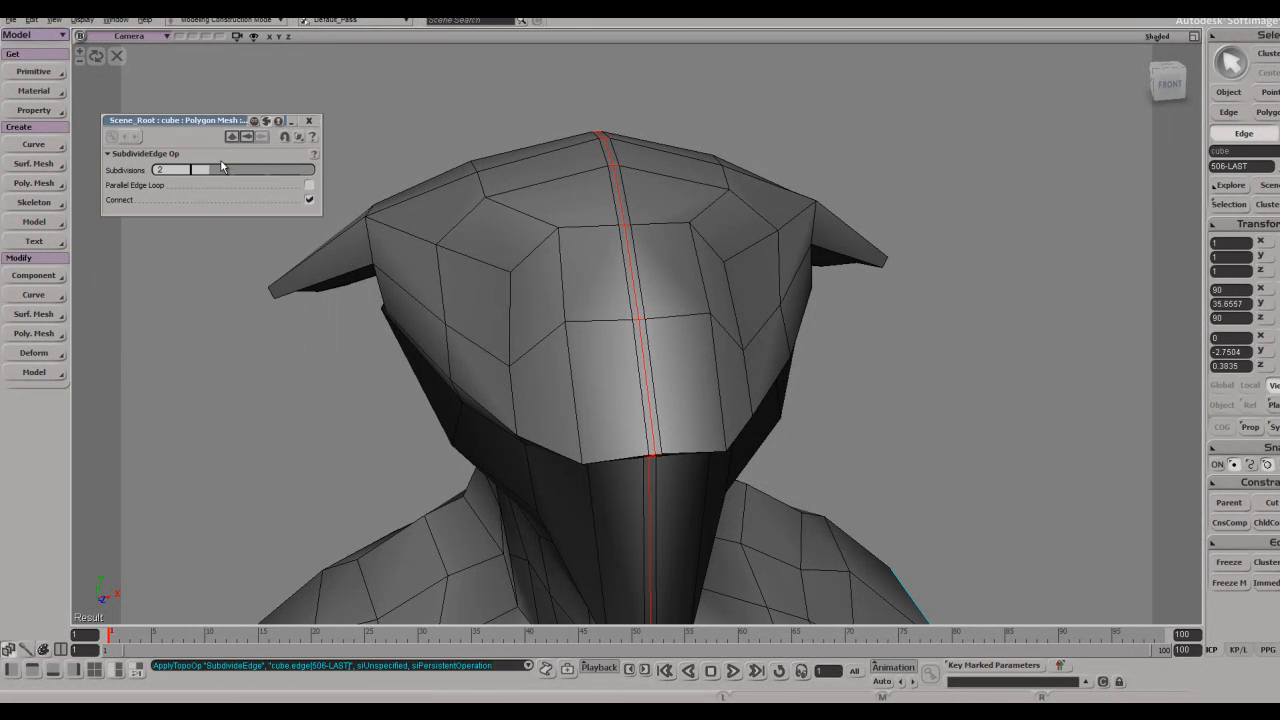
drag(217, 171, 226, 173)
key(z)
middle_click(663, 306)
drag(663, 306, 685, 401)
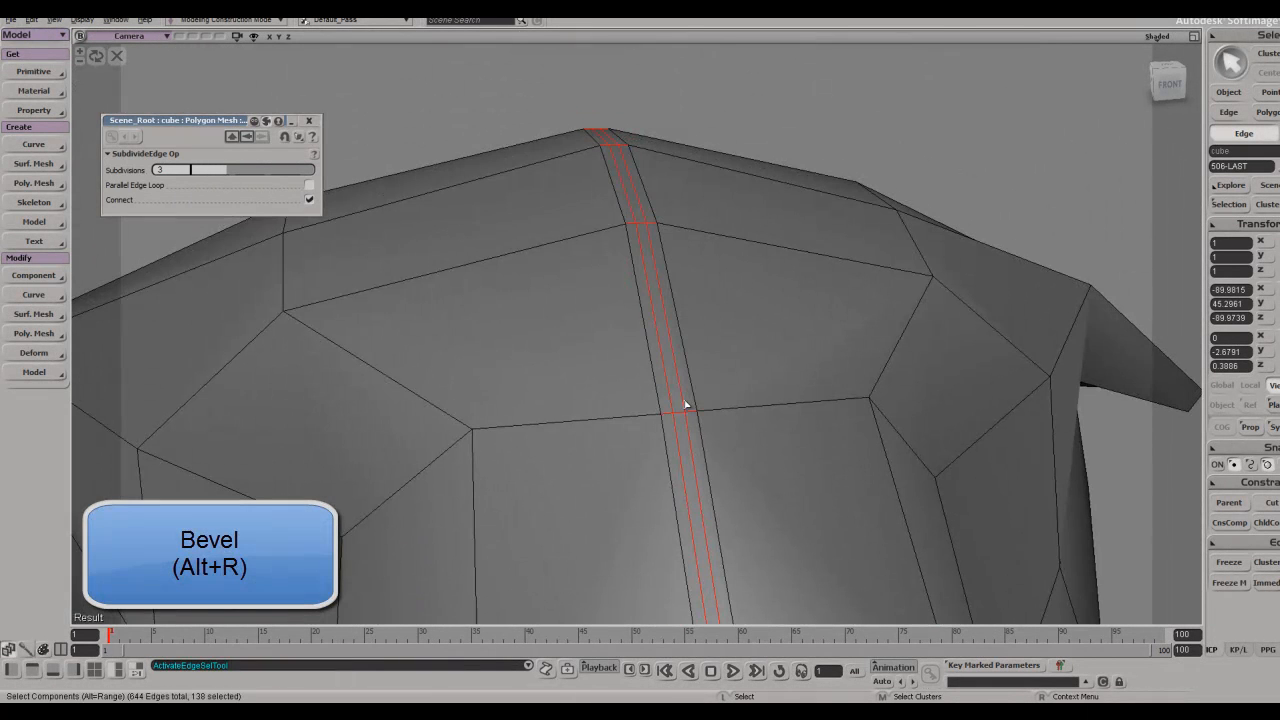
alt+middle_click(642, 228)
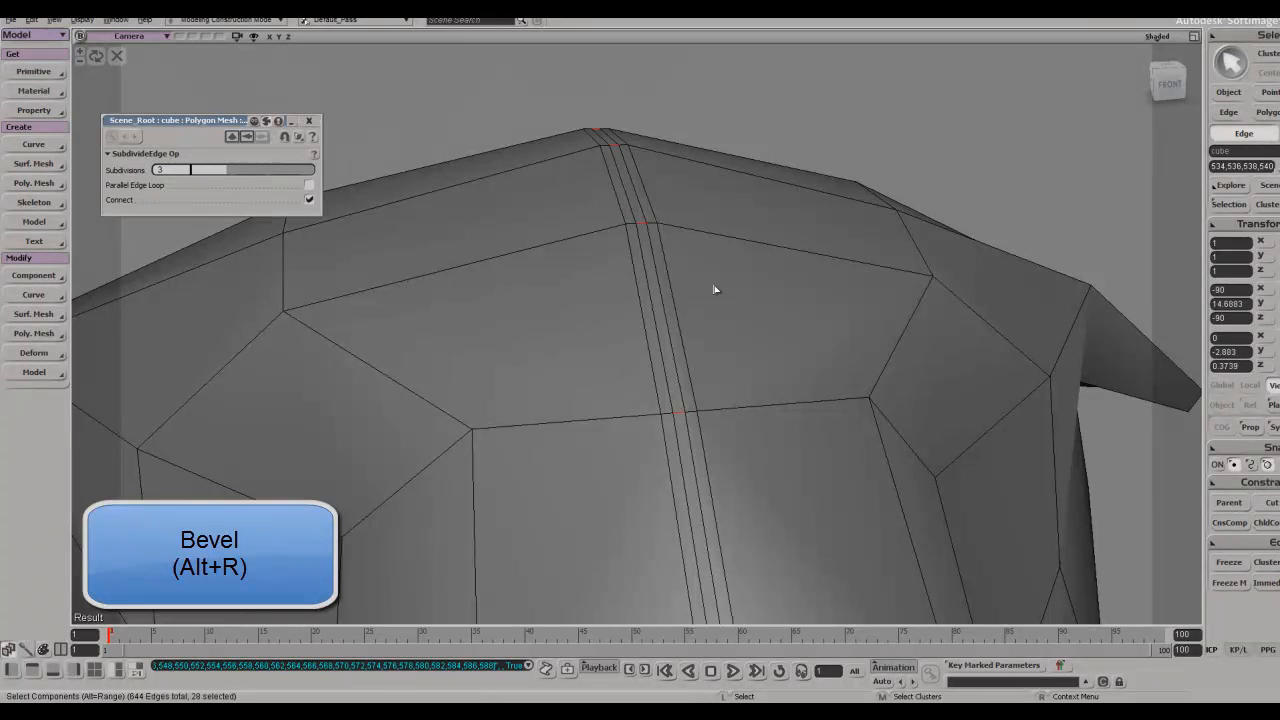
- Move the strip's middle edges inward in Local mode to sink a groove along the center line, undoing the last adjustments
key(o)
drag(714, 288, 748, 288)
key(z)
drag(930, 440, 850, 316)
click(1245, 391)
scroll(889, 394, down, 4)
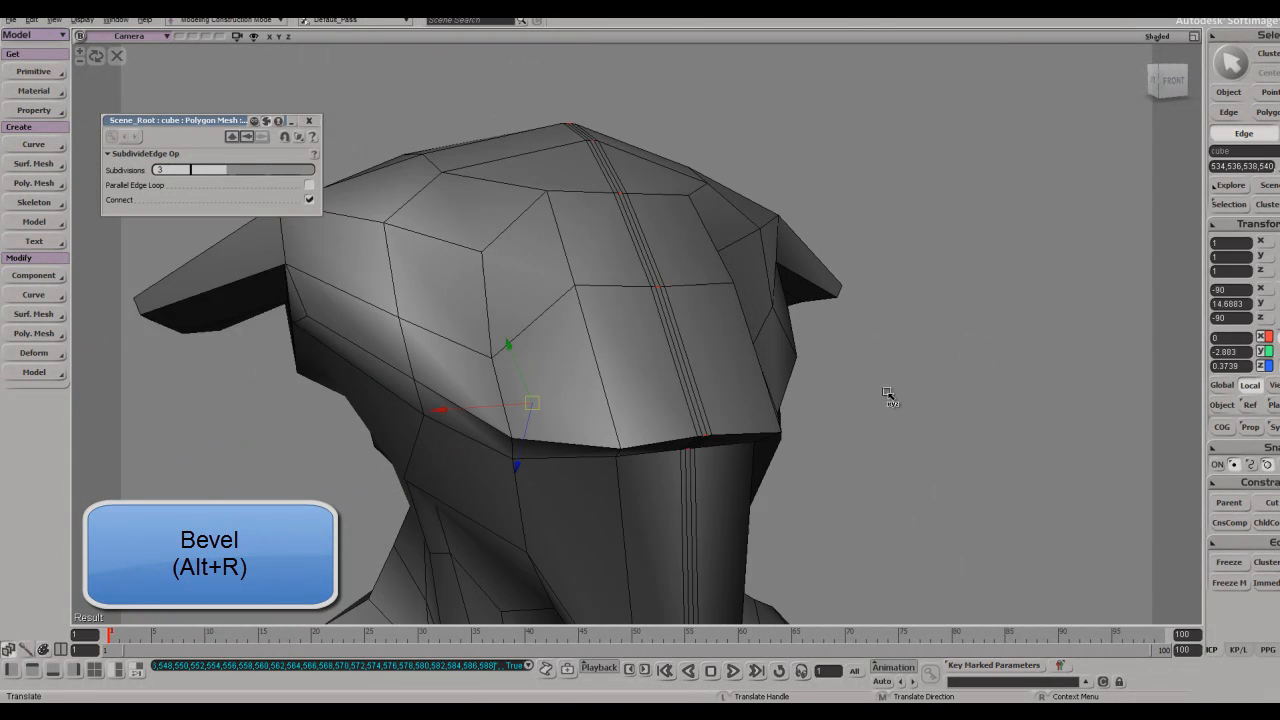
drag(525, 338, 525, 341)
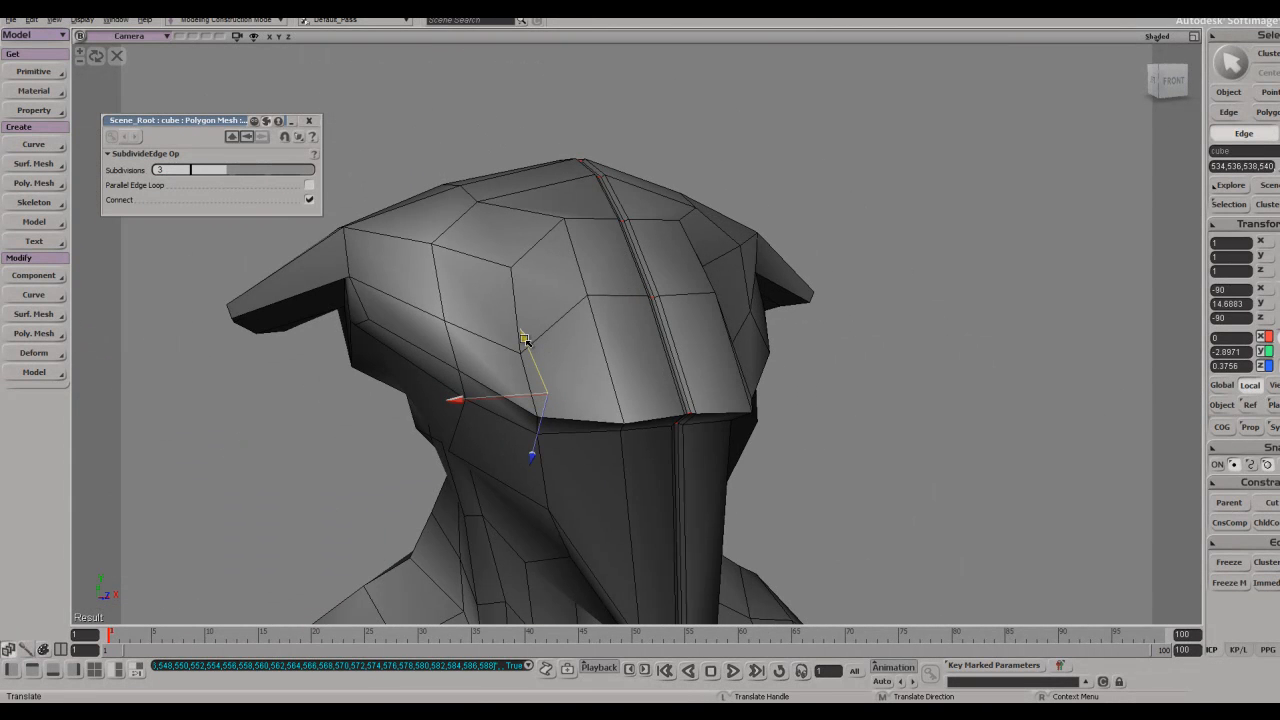
key(ctrl+z)
key(ctrl+z)
- Select the two edges flanking the center groove under the helmet brim and scale them closer together along the global X axis
key(space)
click(818, 313)
key(o)
drag(818, 313, 720, 369)
key(e)
drag(582, 356, 605, 330)
key(v)
key(space)
click(894, 363)
key(o)
drag(894, 363, 859, 378)
scroll(700, 430, up, 5)
key(space)
click(650, 434)
key(o)
drag(617, 467, 537, 466)
key(e)
shift+click(515, 337)
key(v)
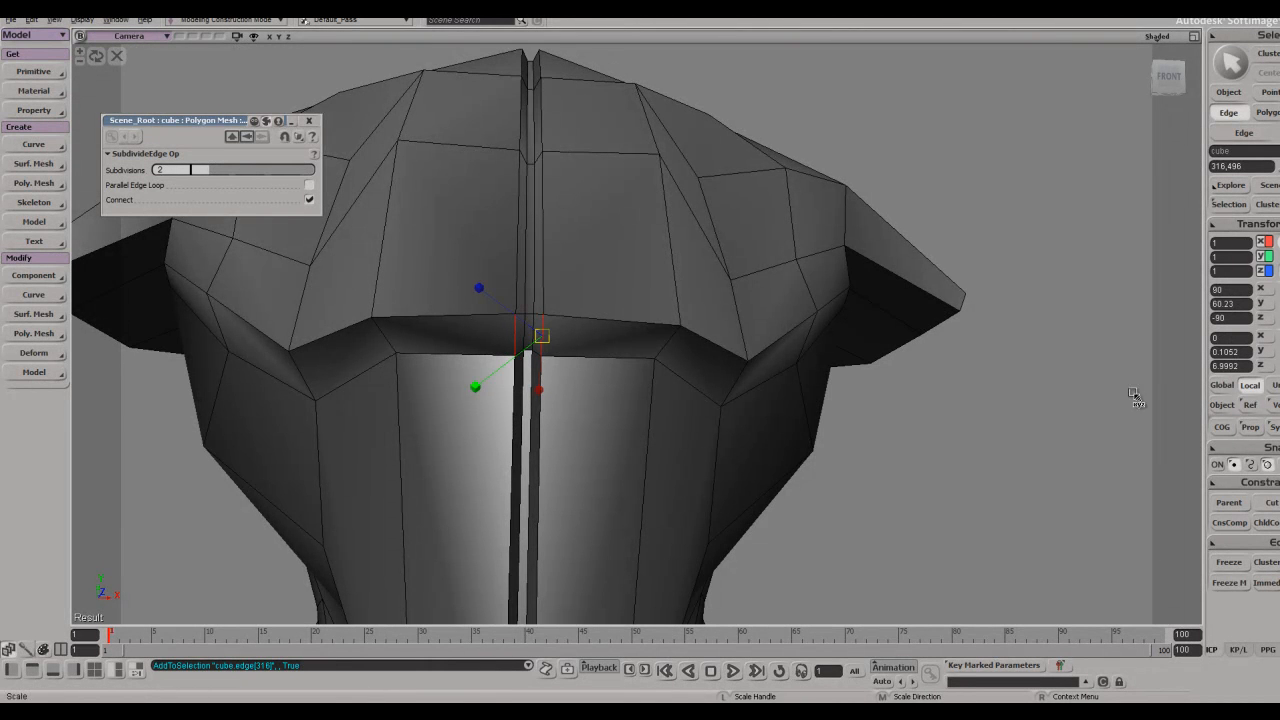
drag(622, 339, 615, 341)
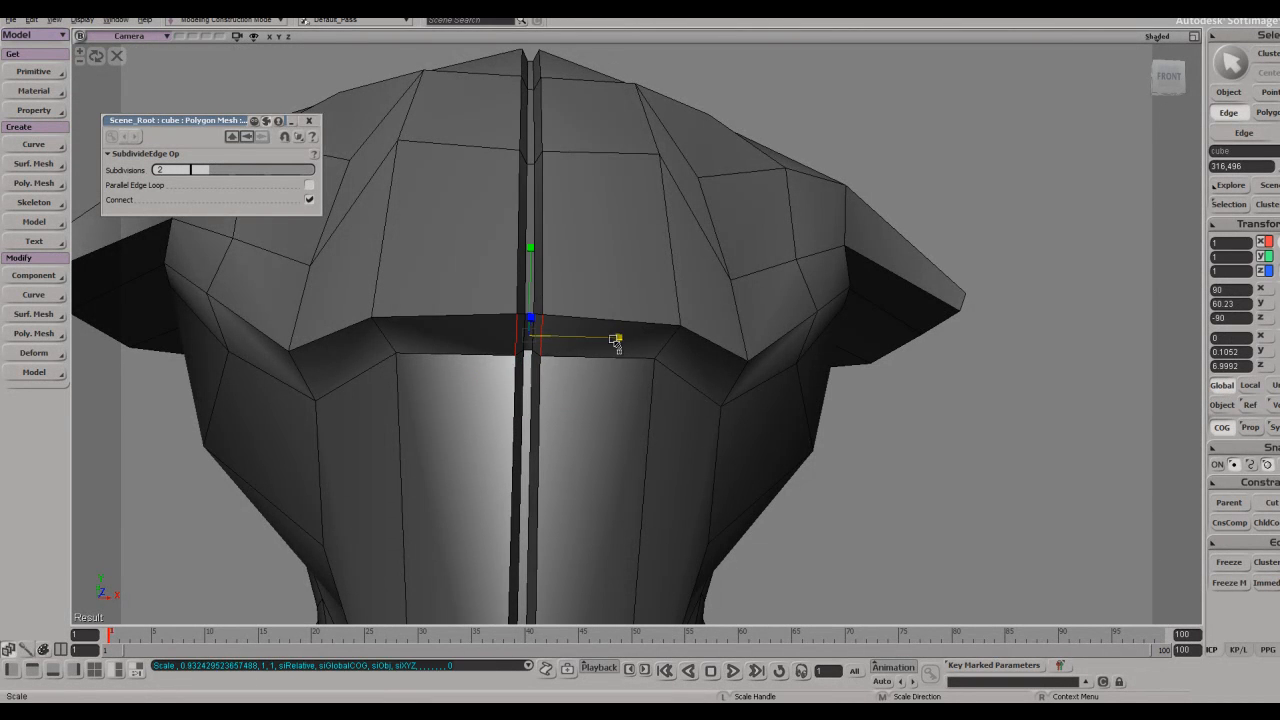
- Deselect everything and exit isolation to bring back the shoulder armor and head spikes
scroll(720, 380, down, 4)
key(space)
click(829, 409)
scroll(829, 409, down, 3)
drag(829, 409, 794, 366)
key(s)
right_drag(794, 366, 748, 374)
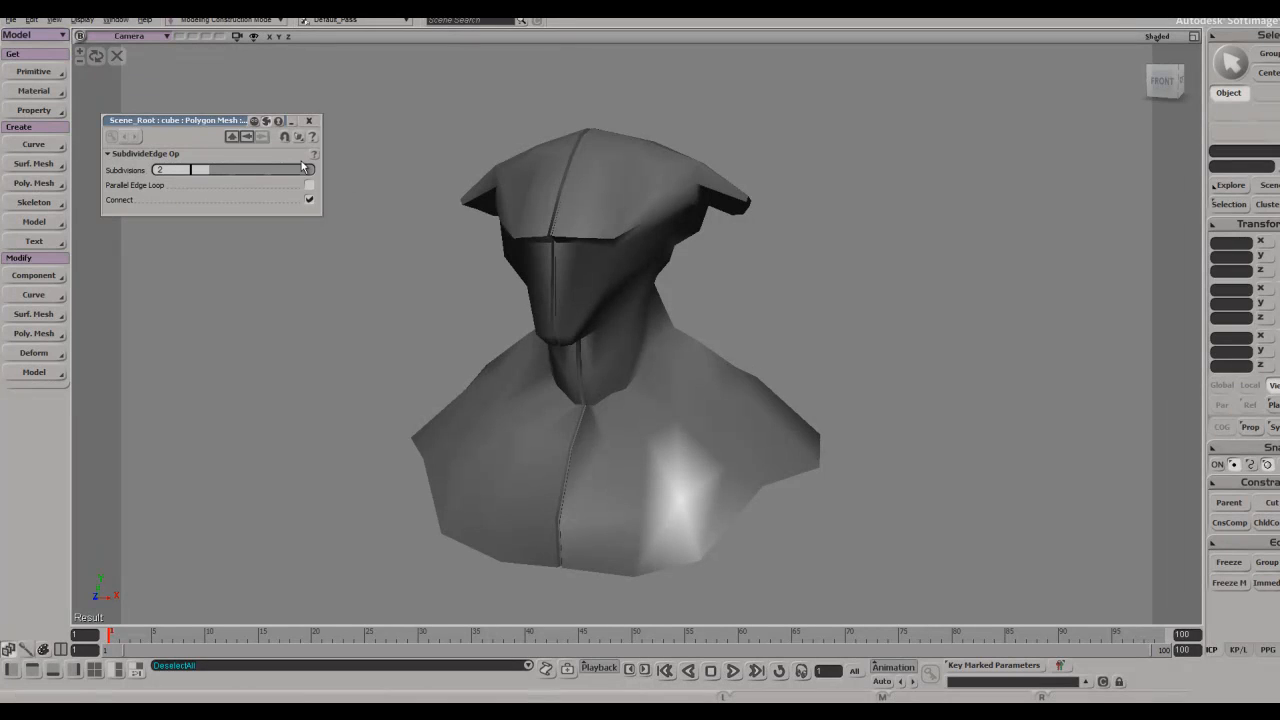
click(118, 58)
key(o)
drag(532, 226, 569, 251)
key(z)
scroll(677, 306, down, 3)
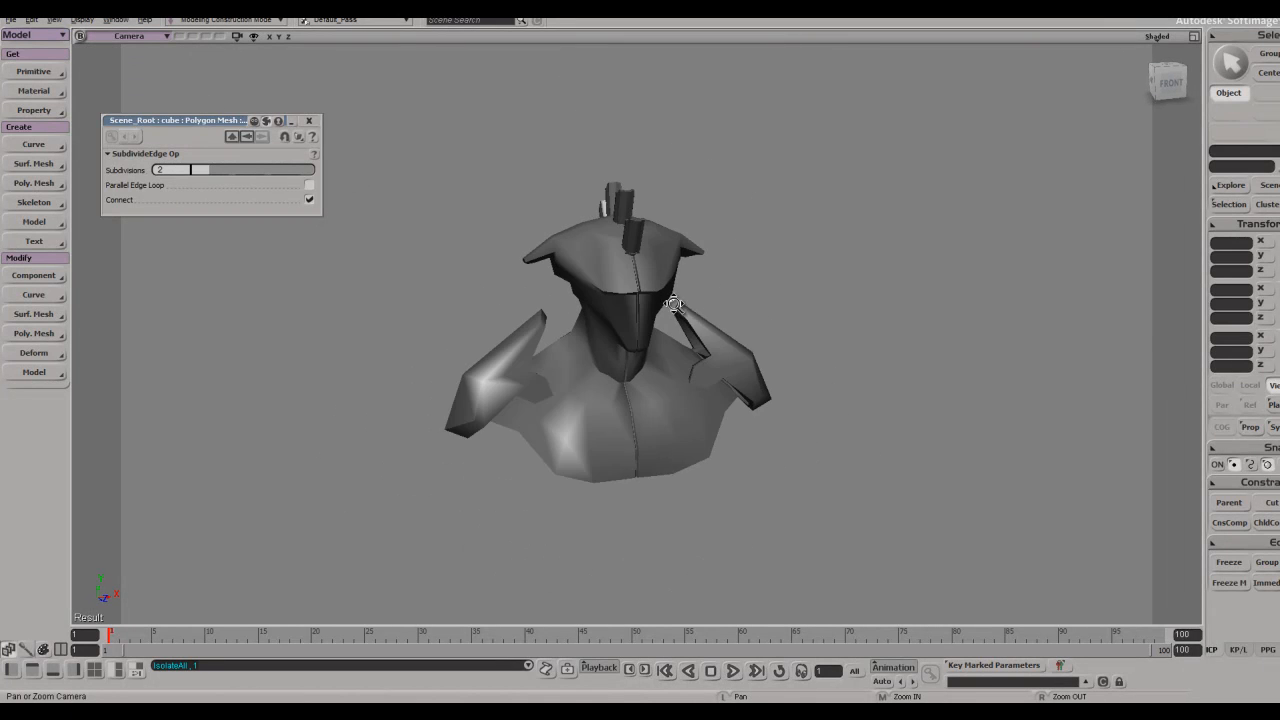
- Select the upper-back polygons of the torso between neck and shoulder and reposition them
drag(677, 306, 697, 295)
key(space)
key(s)
right_drag(697, 295, 654, 316)
key(s)
key(s)
middle_drag(654, 316, 697, 348)
right_drag(697, 348, 647, 410)
click(645, 399)
key(s)
key(y)
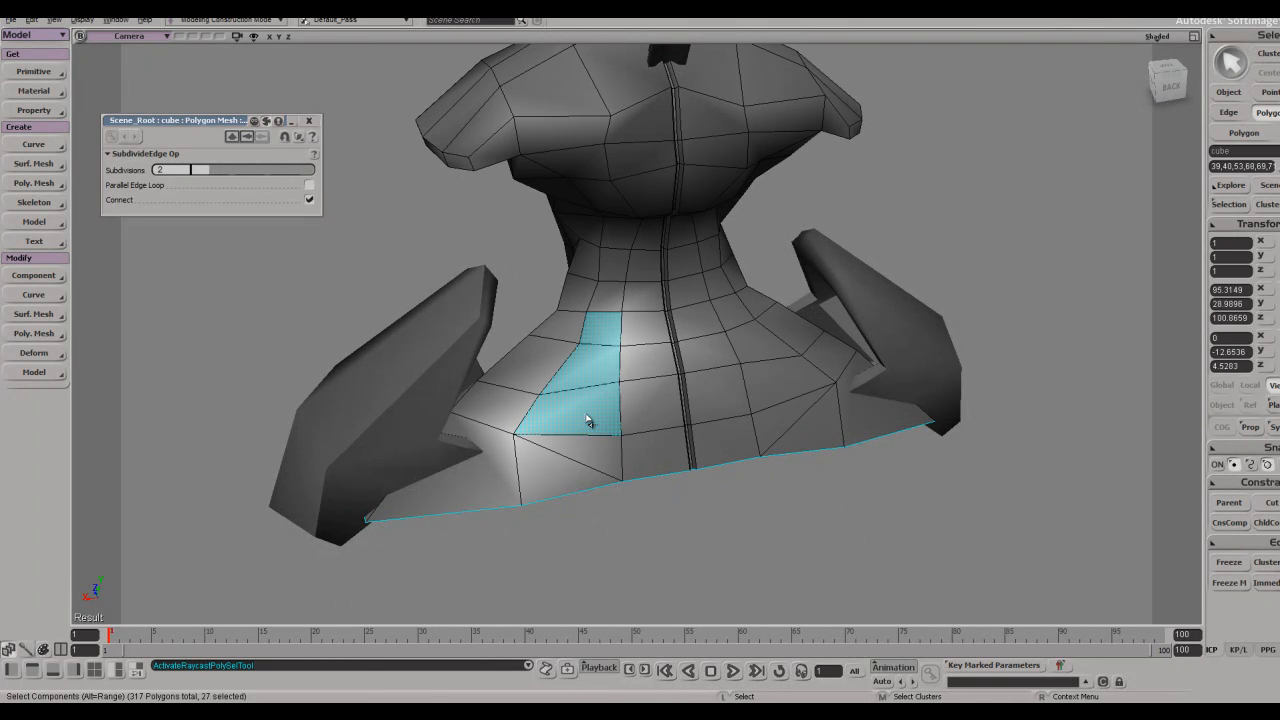
drag(588, 421, 575, 462)
key(s)
right_drag(585, 456, 780, 395)
key(v)
drag(818, 370, 866, 351)
right_drag(866, 351, 820, 357)
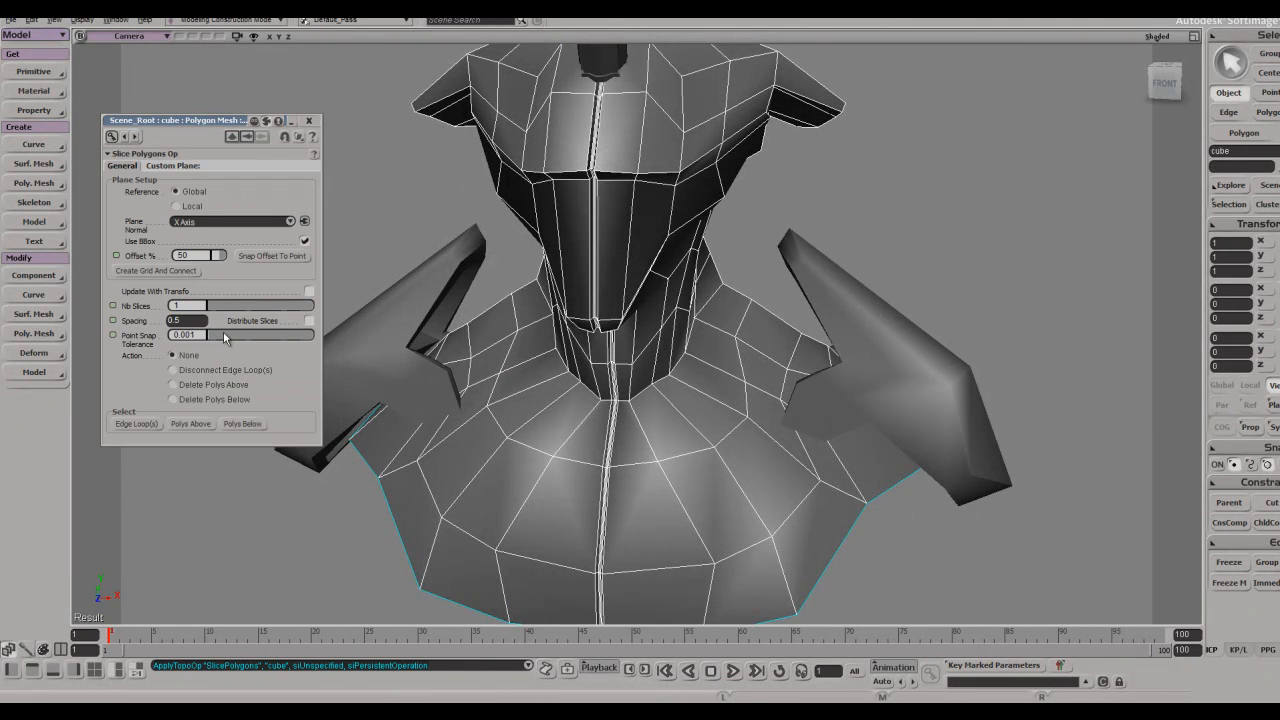
- Slice the body mesh on the X axis with Delete Polys Below and move selected polygons of the remaining half slightly
click(215, 396)
right_drag(500, 368, 634, 334)
key(u)
drag(622, 318, 608, 440)
right_drag(663, 360, 647, 419)
key(v)
drag(798, 372, 808, 374)
- Symmetrize the half body across the X axis with welding at a distance of 0.1 and deselect it
right_drag(808, 374, 846, 386)
key(space)
middle_drag(846, 386, 880, 263)
click(880, 263)
right_drag(878, 291, 857, 316)
key(s)
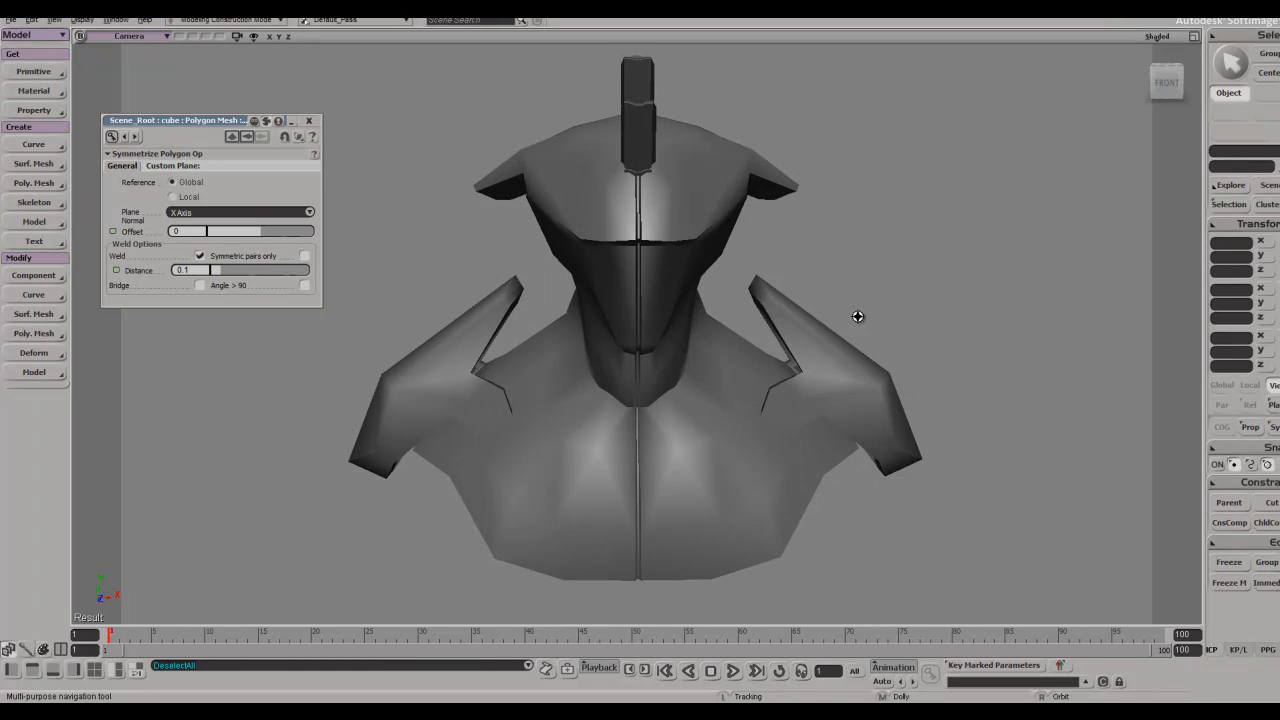
- Save the scene and check the bust's silhouette against the concept image with the viewport Headlight off, switching it back on at the end
right_drag(736, 258, 872, 198)
key(ctrl+s)
click(1141, 40)
click(1090, 150)
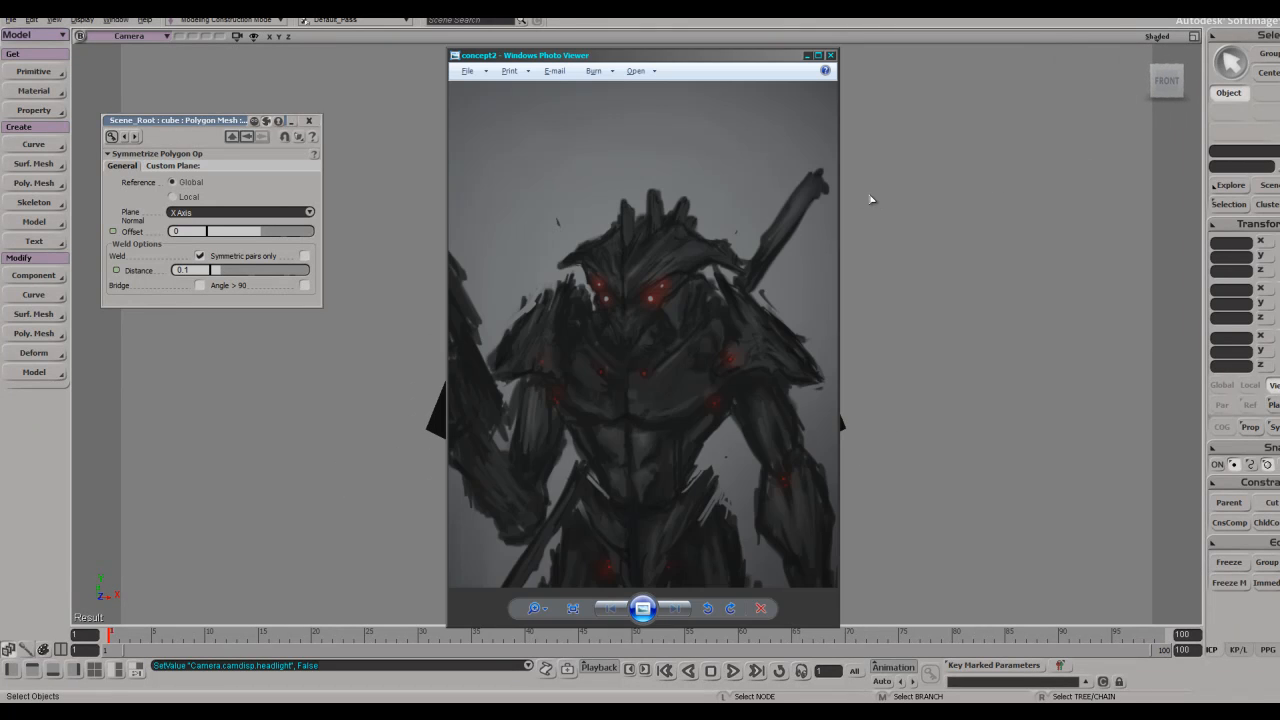
key(s)
right_drag(898, 200, 745, 223)
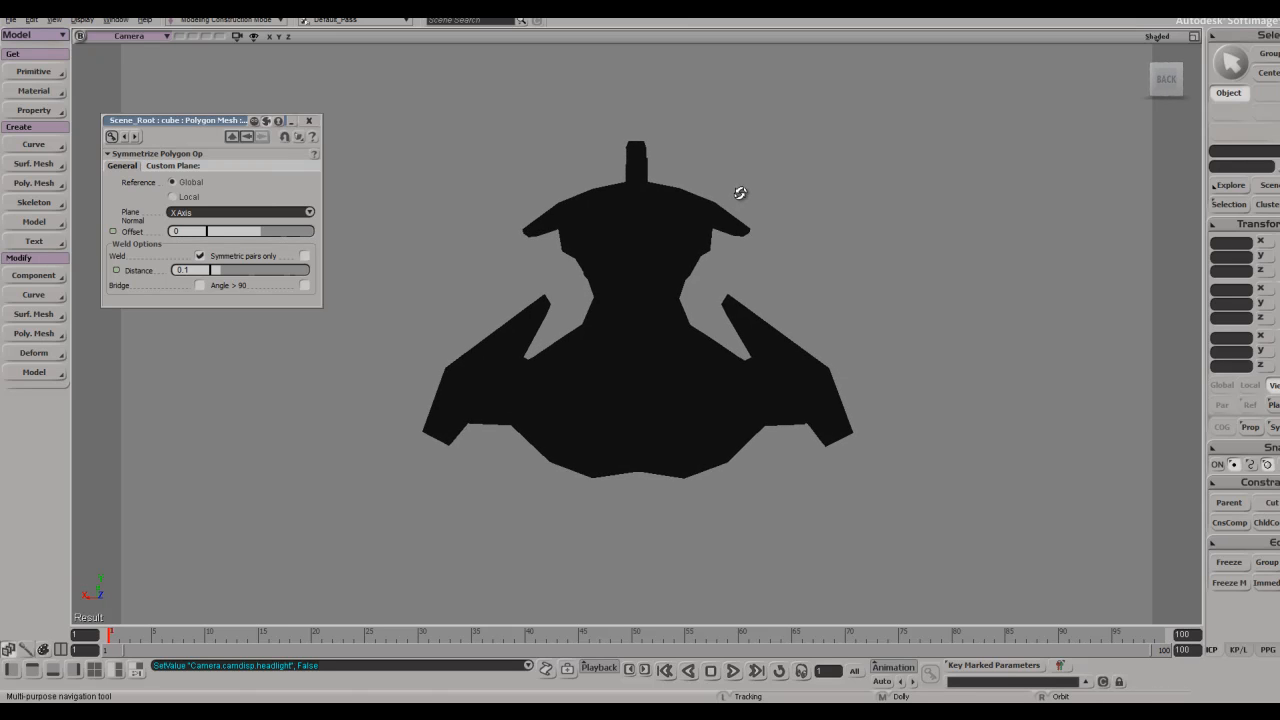
right_drag(741, 193, 871, 201)
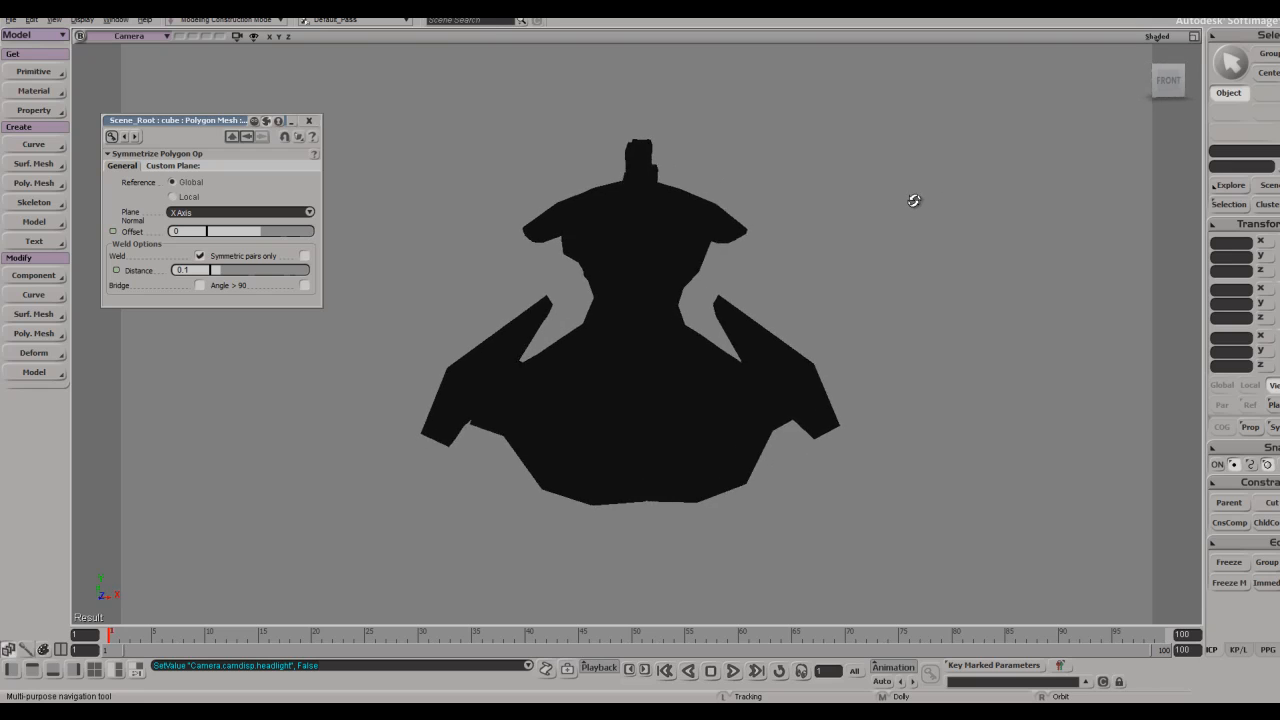
right_drag(907, 201, 1043, 94)
click(1156, 36)
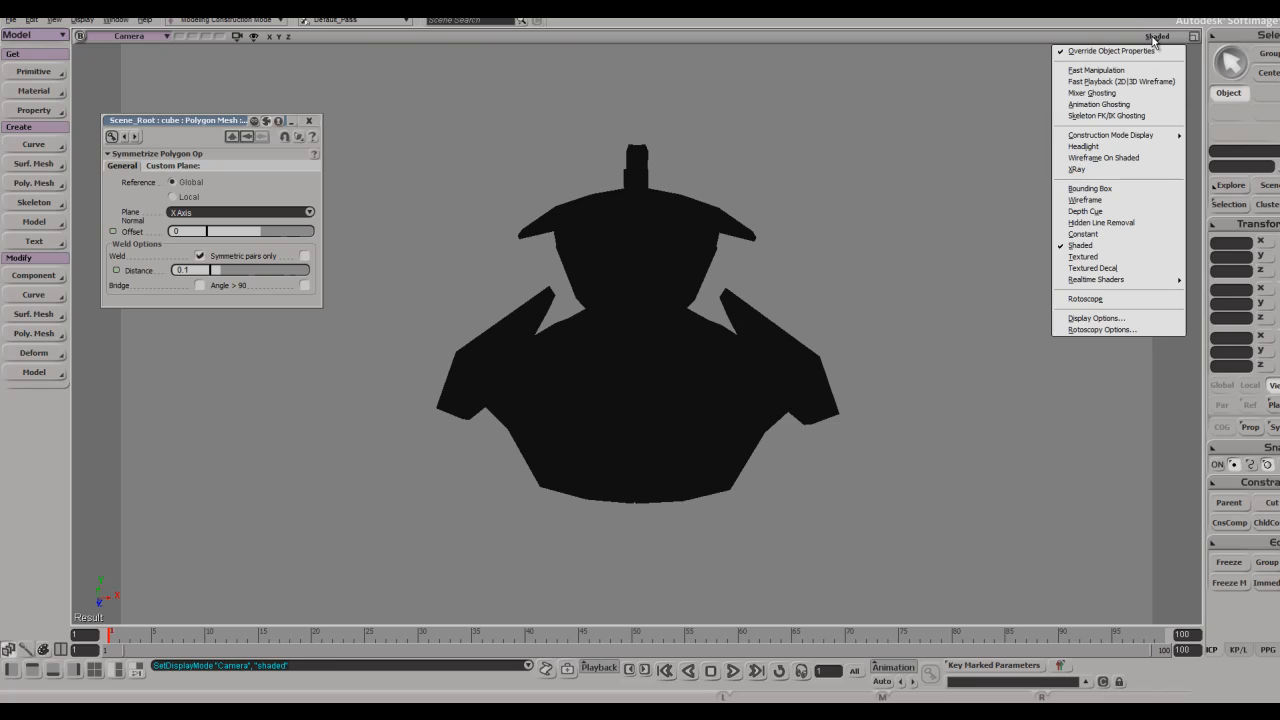
click(1085, 148)
- Slice the body on the X axis with Delete Polys Below, then clone the half and mirror it with a negative X scale
scroll(663, 217, up, 5)
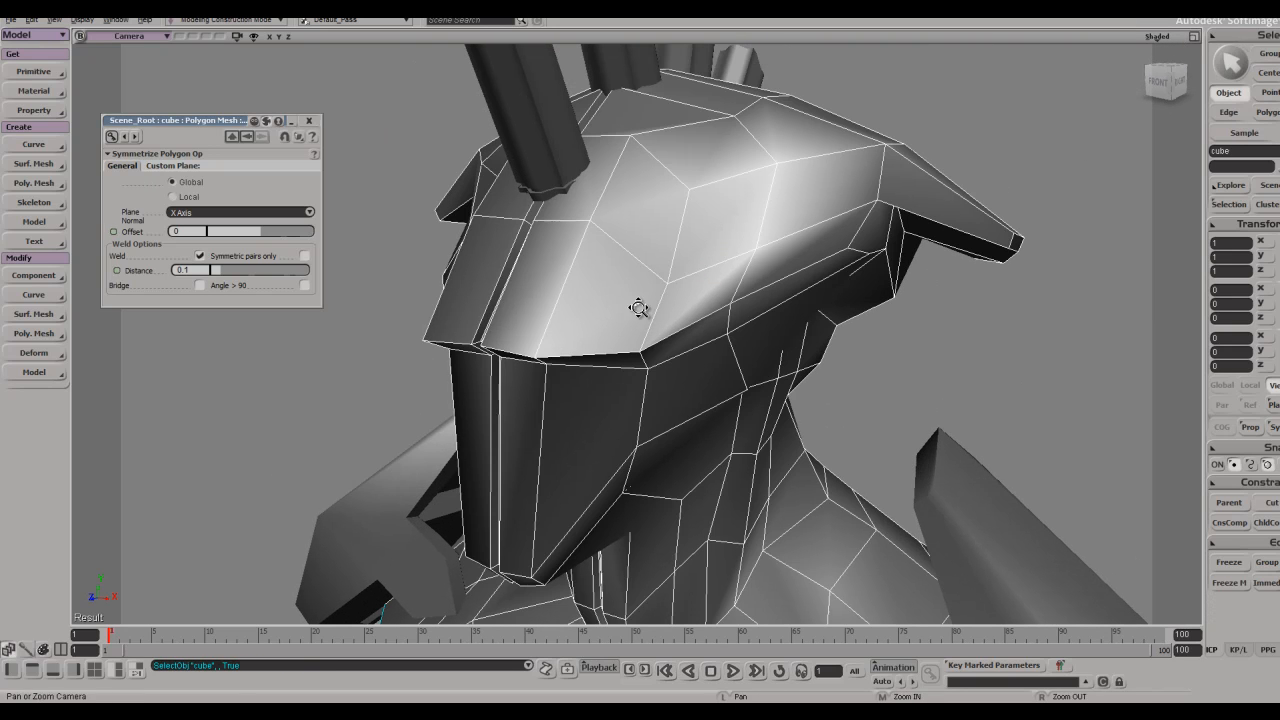
key(u)
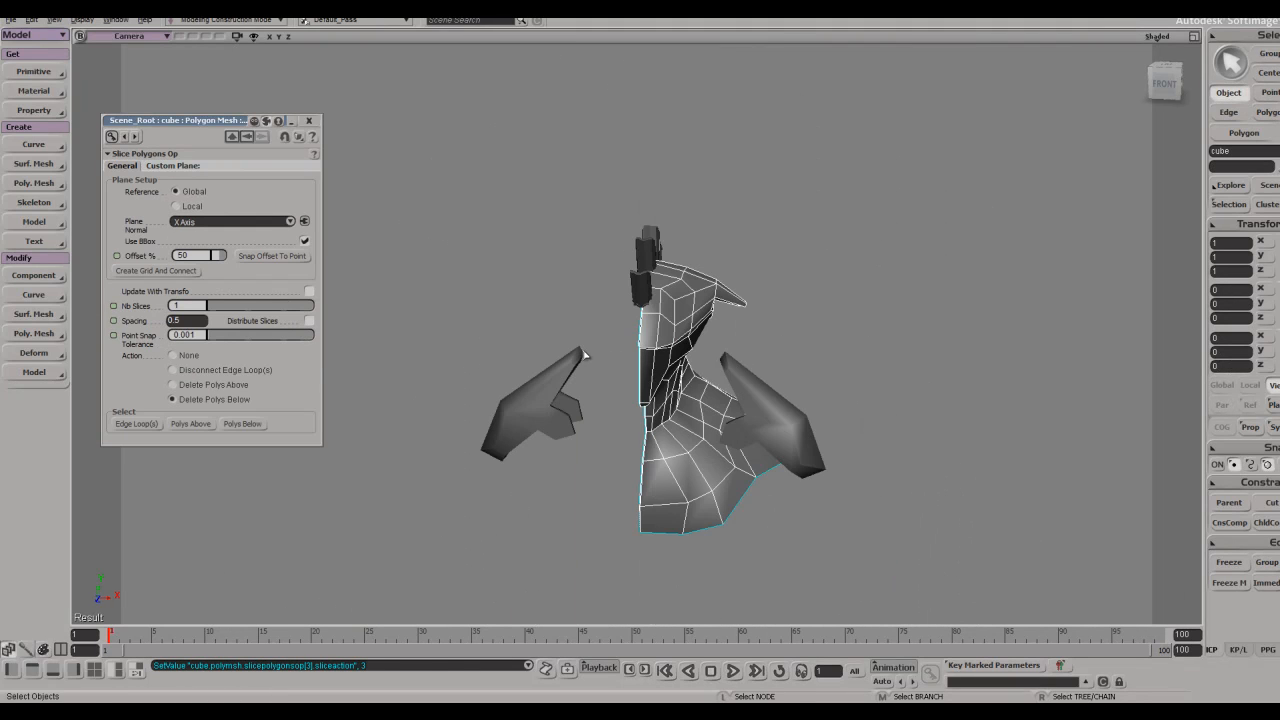
key(shift+d)
key(x)
drag(513, 331, 416, 328)
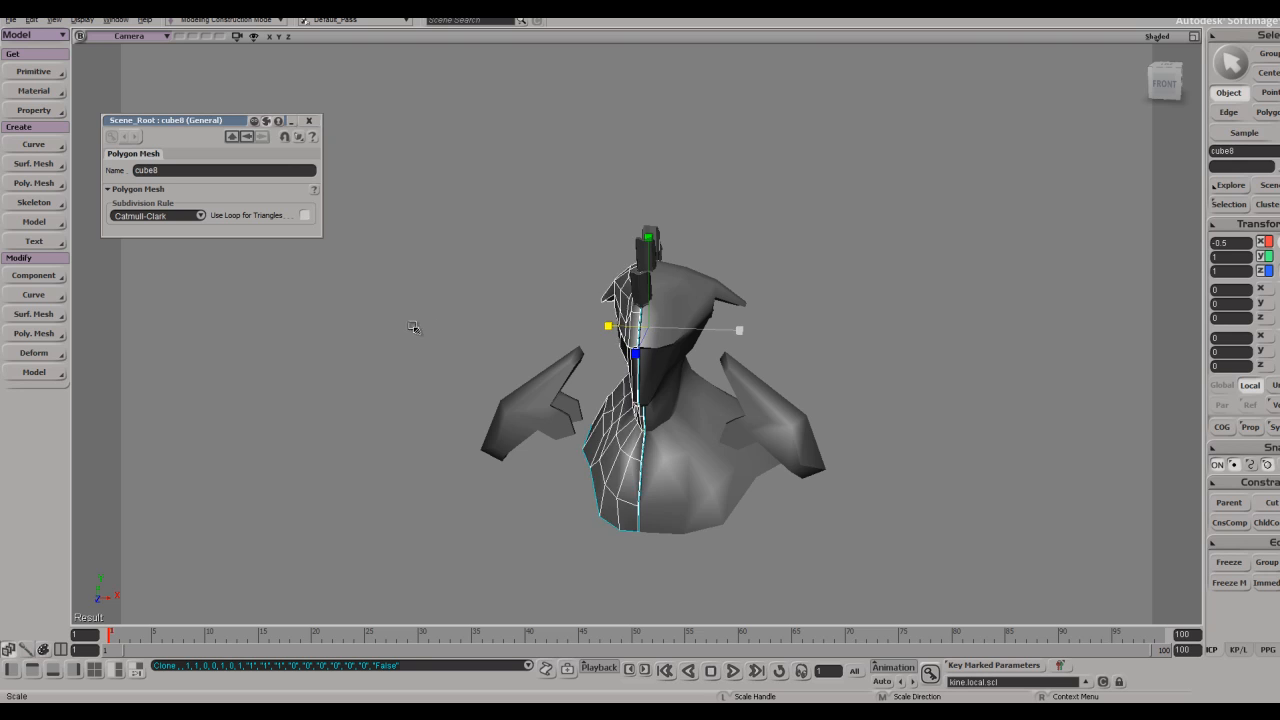
- Select the eight polygons of the helmet plate above the brim on the original half and inset them by 0.2
middle_drag(620, 370, 737, 406)
click(740, 398)
right_drag(769, 326, 752, 338)
key(u)
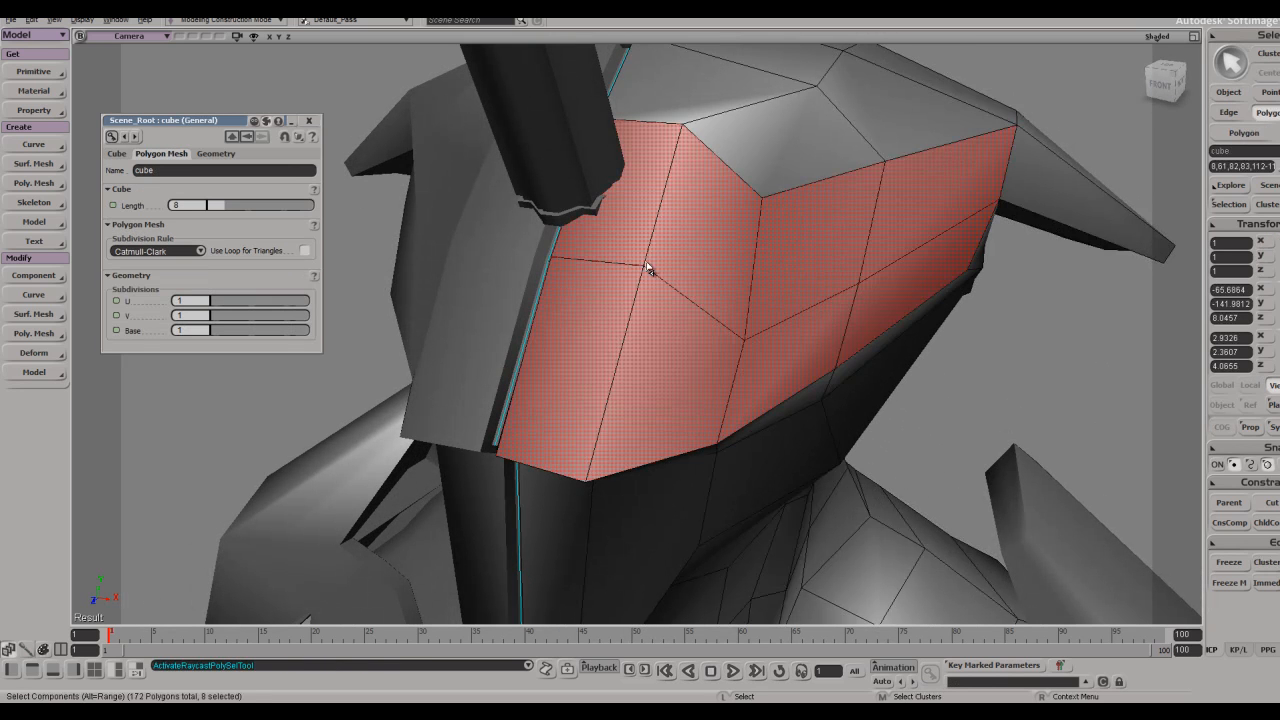
key(alt+i)
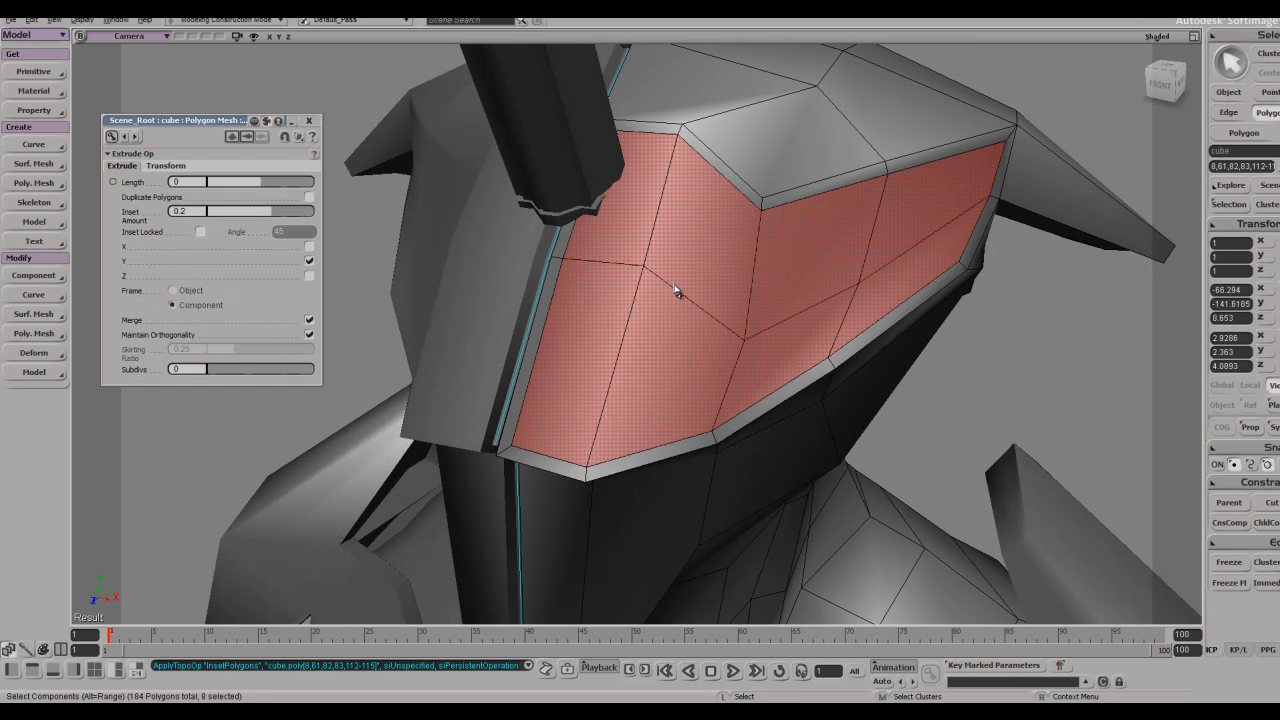
- Extrude the inset helmet-plate polygons and move them to give the plate relief, then clear the selection
right_drag(604, 304, 534, 291)
key(v)
scroll(494, 235, down, 3)
right_drag(608, 264, 569, 265)
drag(586, 275, 577, 271)
right_drag(579, 272, 668, 298)
drag(865, 304, 872, 306)
right_drag(866, 306, 815, 302)
key(space)
click(934, 229)
right_drag(934, 227, 1017, 189)
key(space)
right_drag(971, 314, 775, 322)
click(774, 326)
middle_drag(772, 324, 637, 294)
right_drag(637, 294, 665, 290)
drag(665, 290, 652, 254)
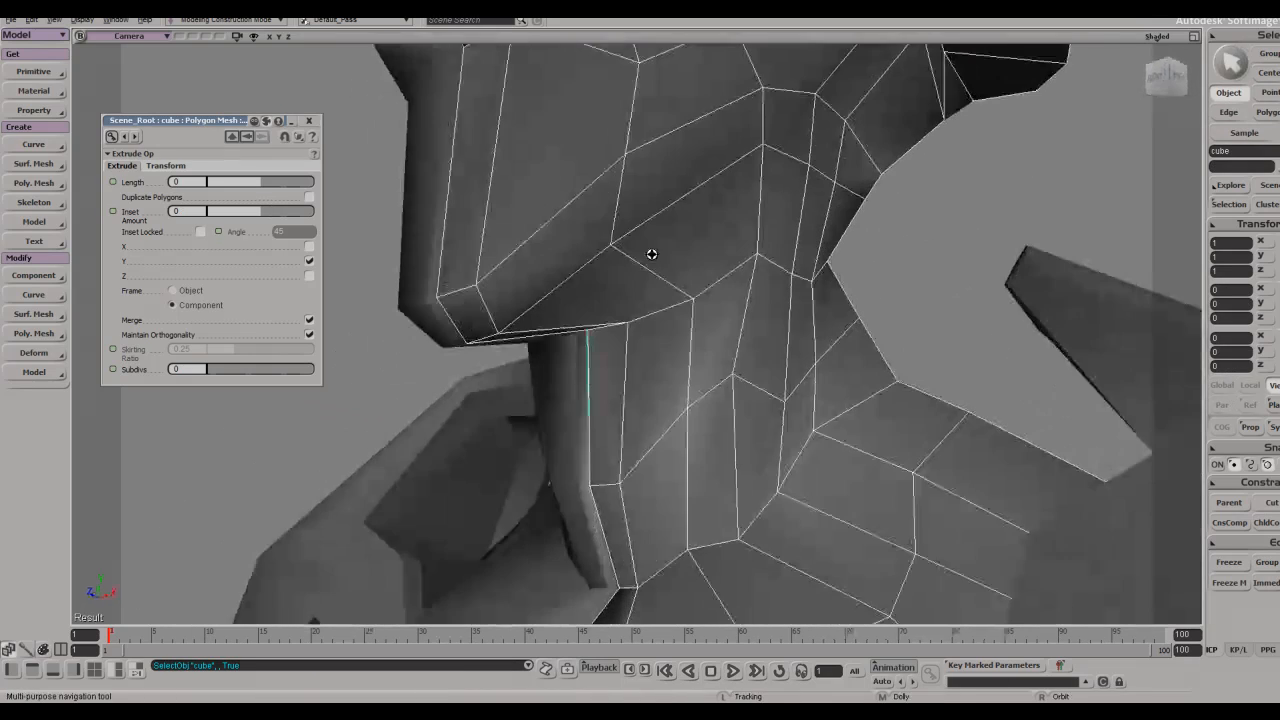
right_drag(473, 340, 563, 314)
middle_drag(563, 314, 702, 362)
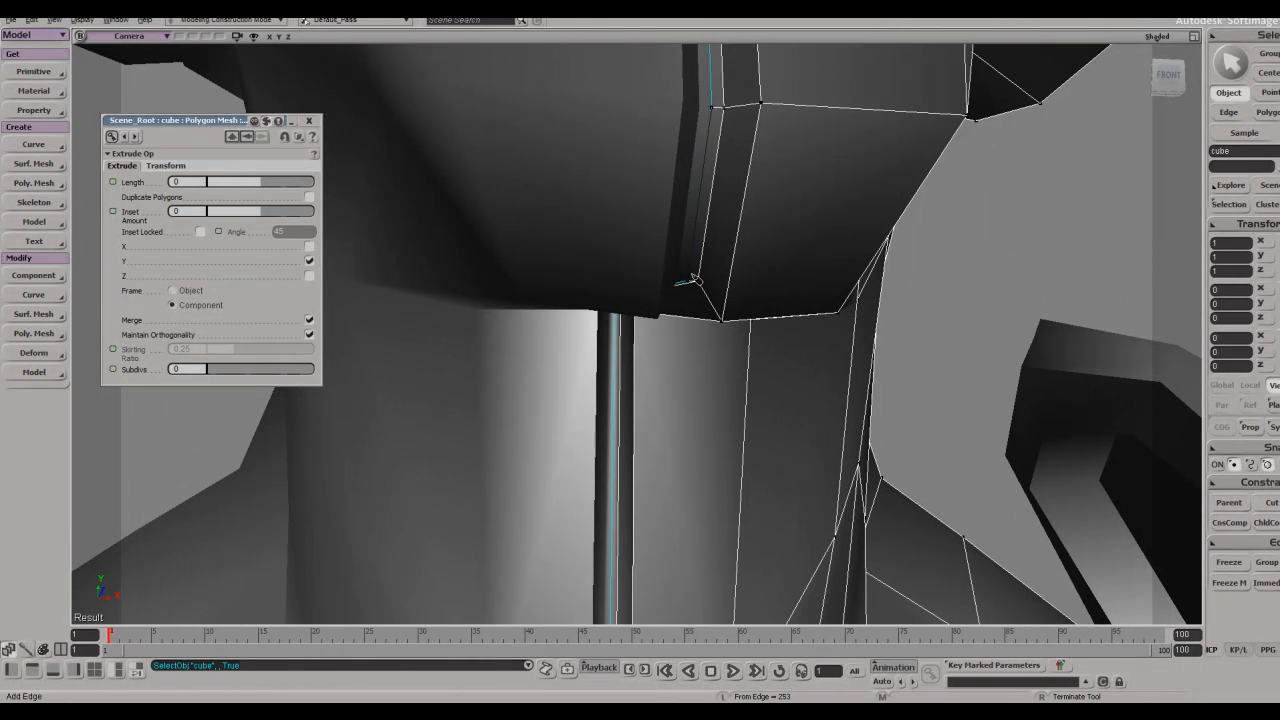
key(ctrl+z)
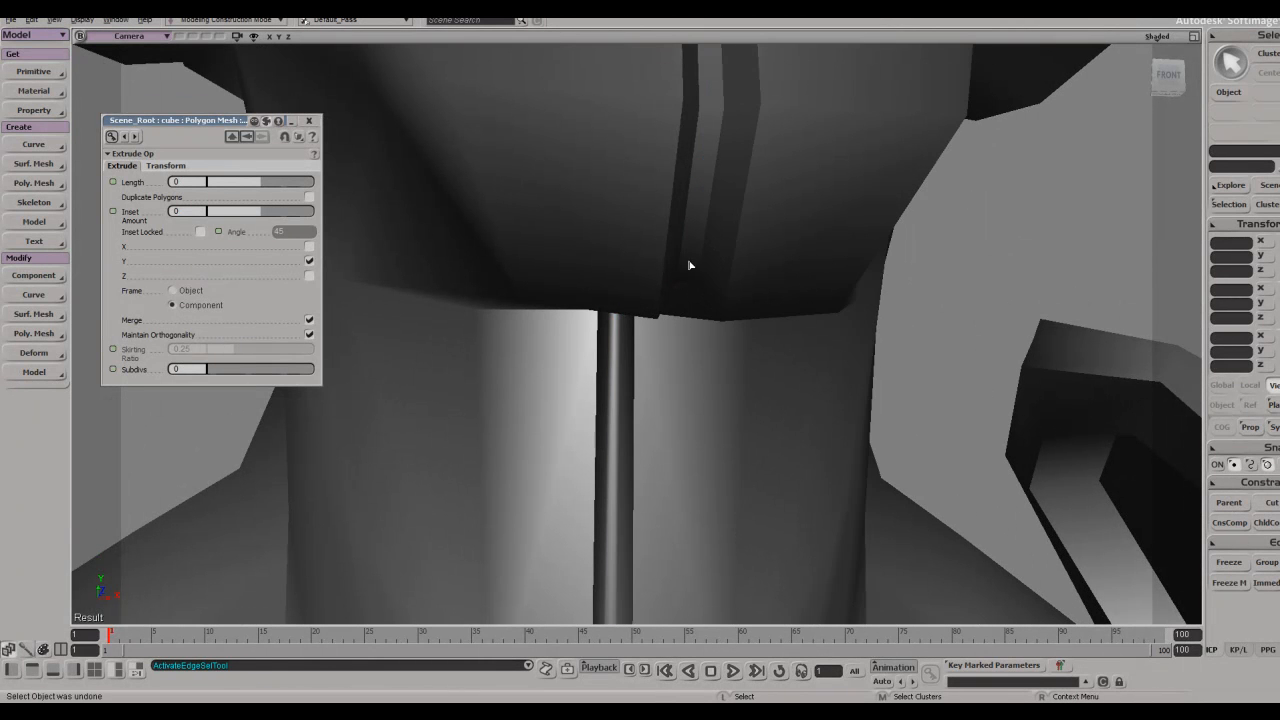
- Select the six edges crossing the lower jaw from chin to cheek and split them with split control at a ratio of 94.968
click(697, 255)
click(690, 257)
right_drag(690, 257, 697, 300)
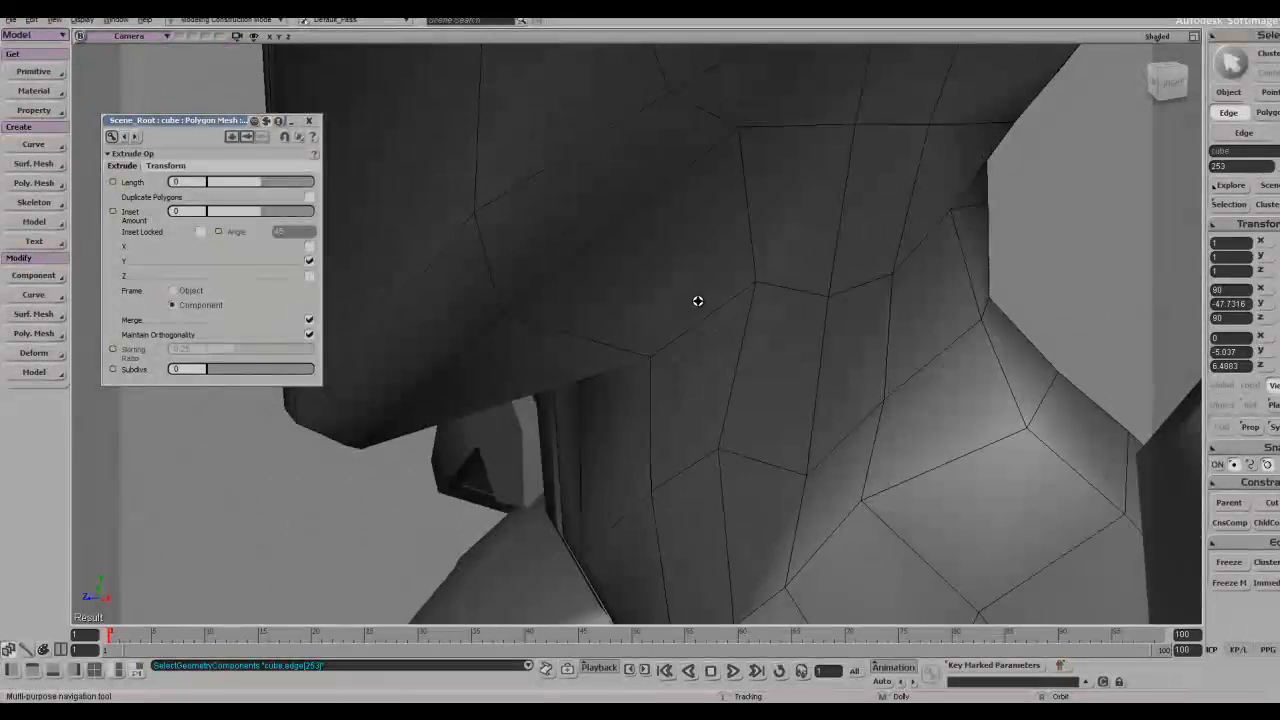
middle_drag(697, 300, 718, 224)
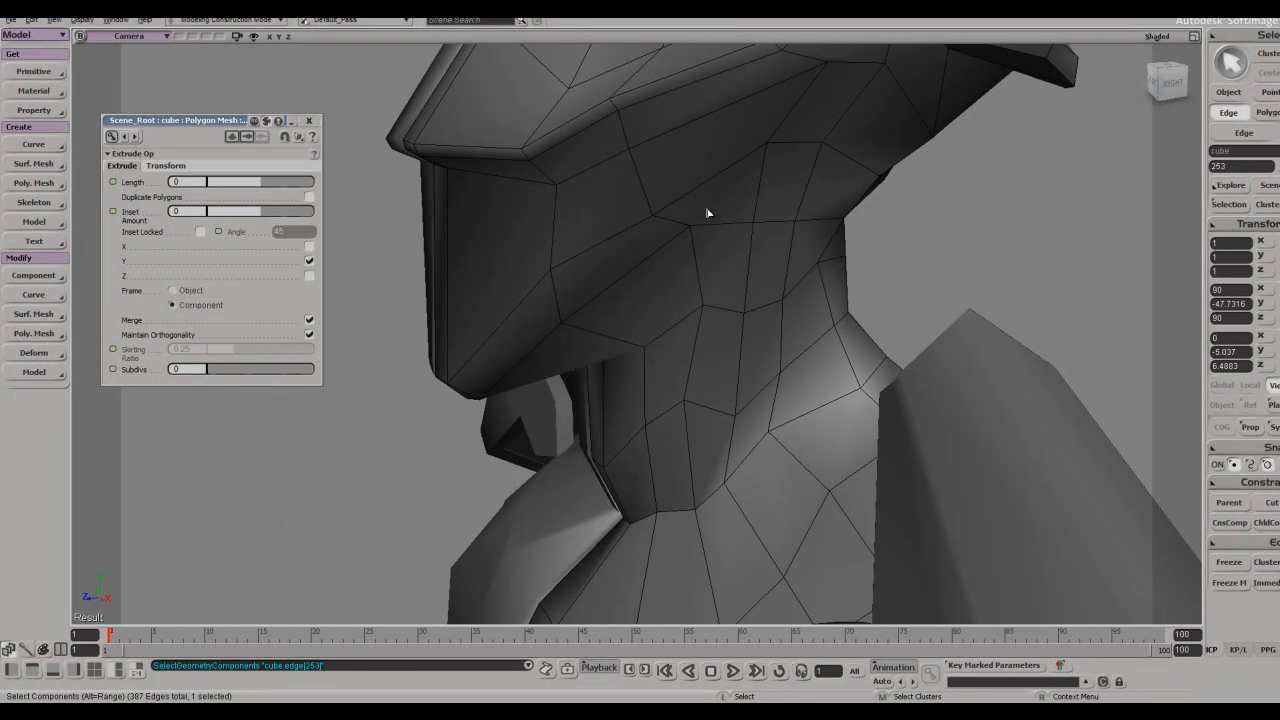
alt+drag(680, 218, 662, 231)
right_drag(662, 231, 716, 190)
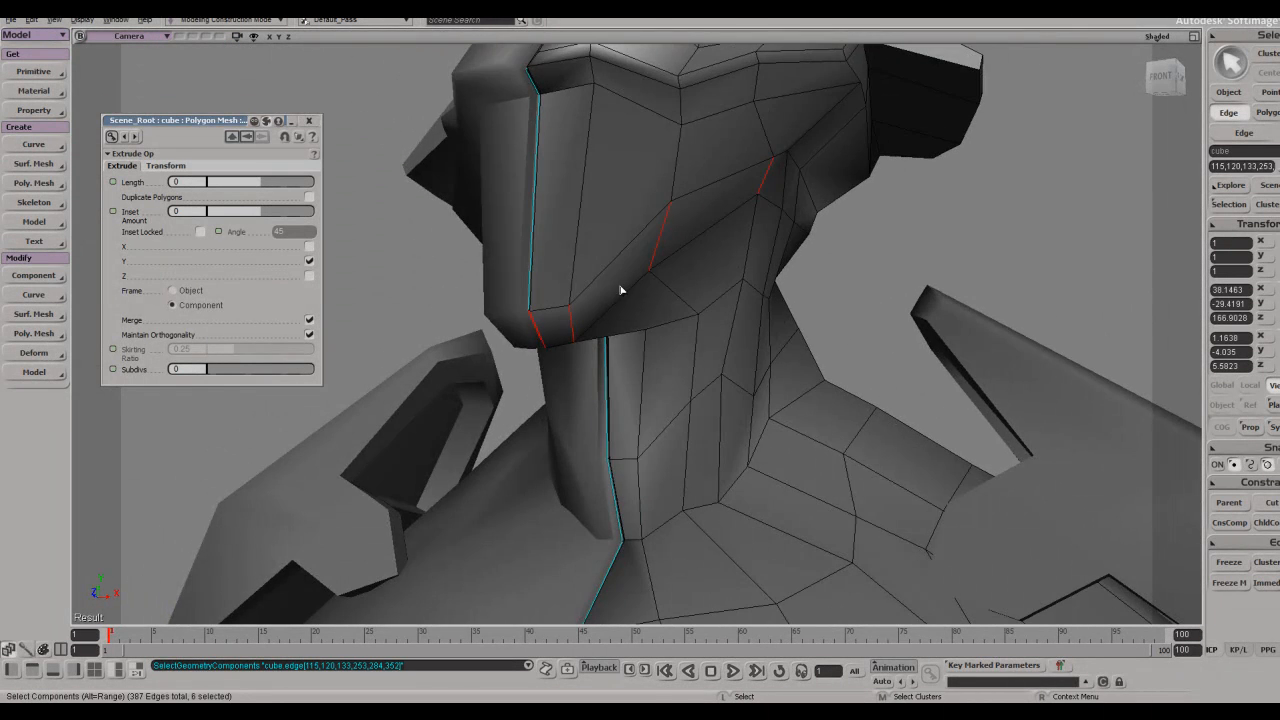
scroll(564, 330, up, 3)
right_click(487, 319)
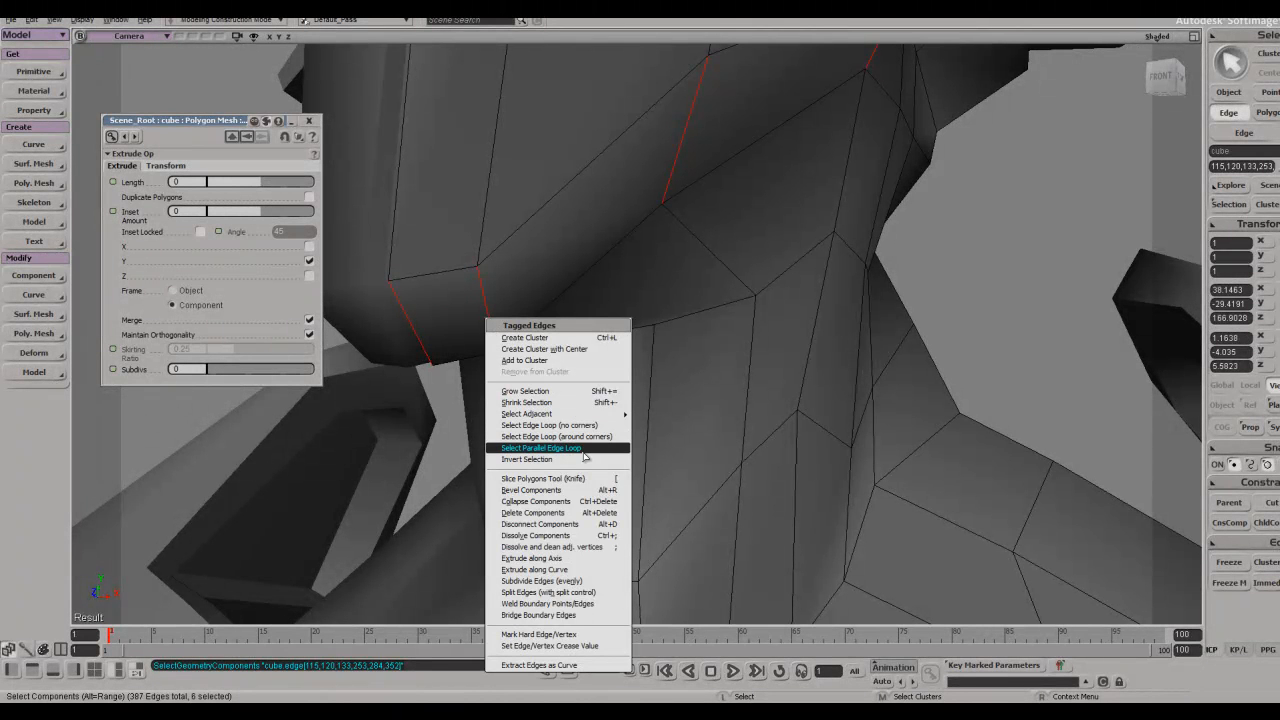
click(596, 594)
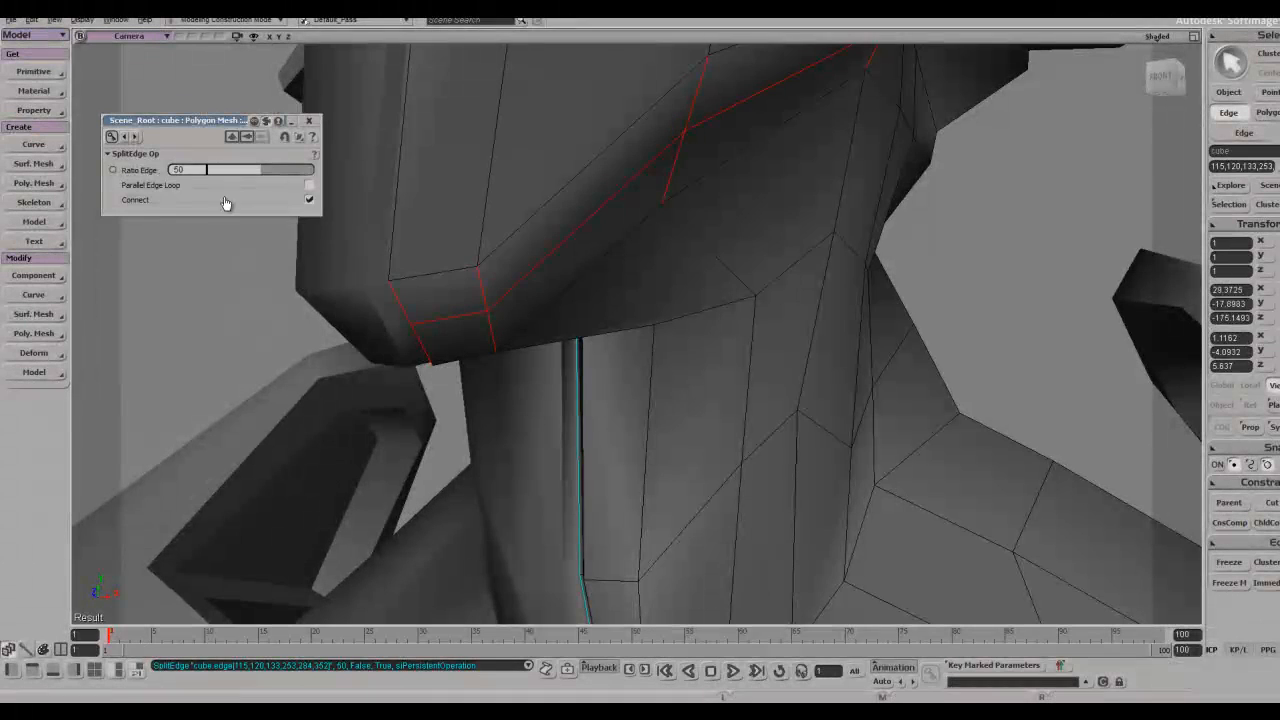
drag(258, 172, 310, 172)
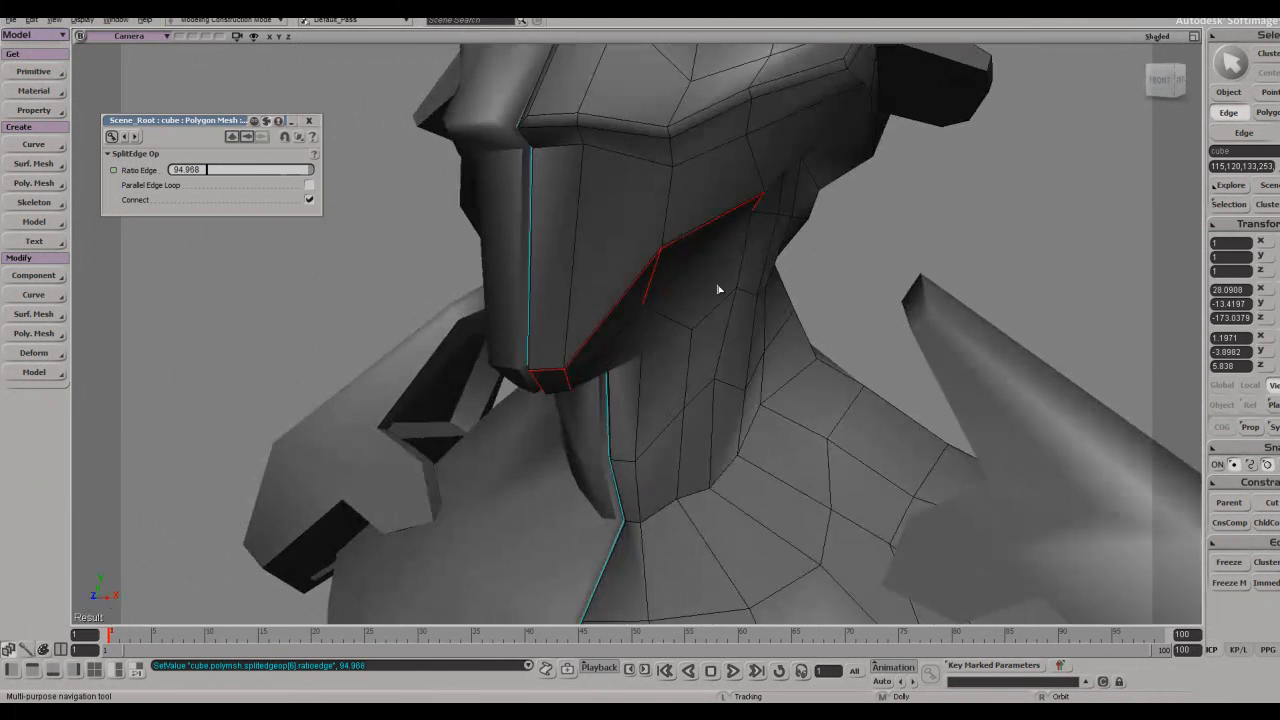
- Add an edge to join the end of the lower-jaw split line to the cheek point, then clear the selection
click(913, 210)
right_drag(914, 210, 712, 285)
click(711, 285)
scroll(643, 220, up, 5)
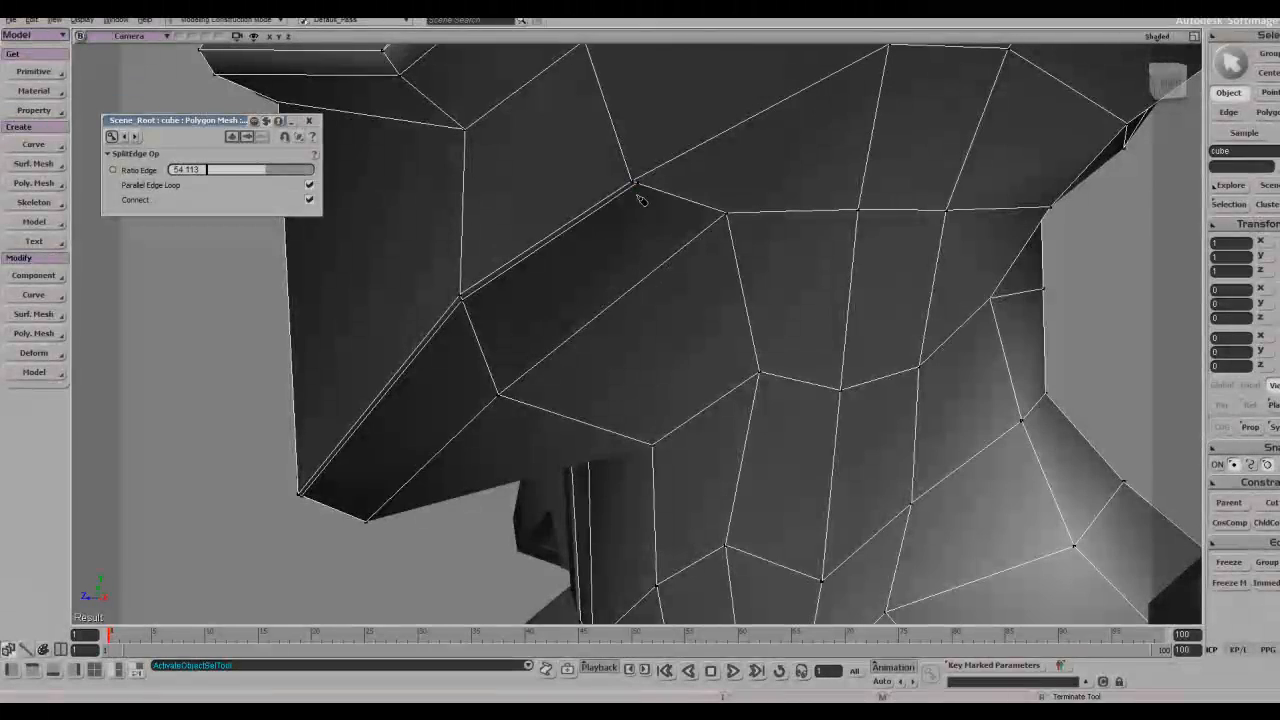
key(z)
drag(830, 103, 838, 114)
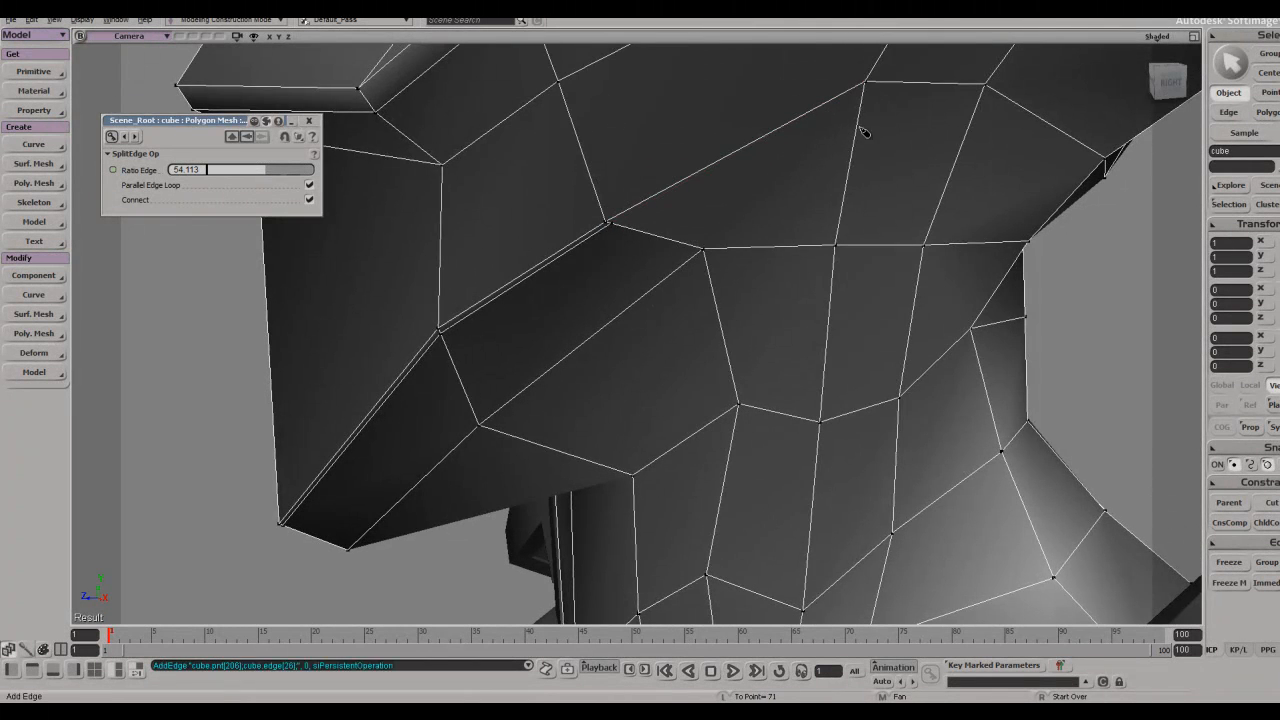
scroll(865, 135, down, 5)
key(space)
click(944, 236)
- Frame the whole bust from the front and save the scene
key(s)
right_drag(946, 237, 971, 186)
key(space)
key(s)
key(ctrl+s)
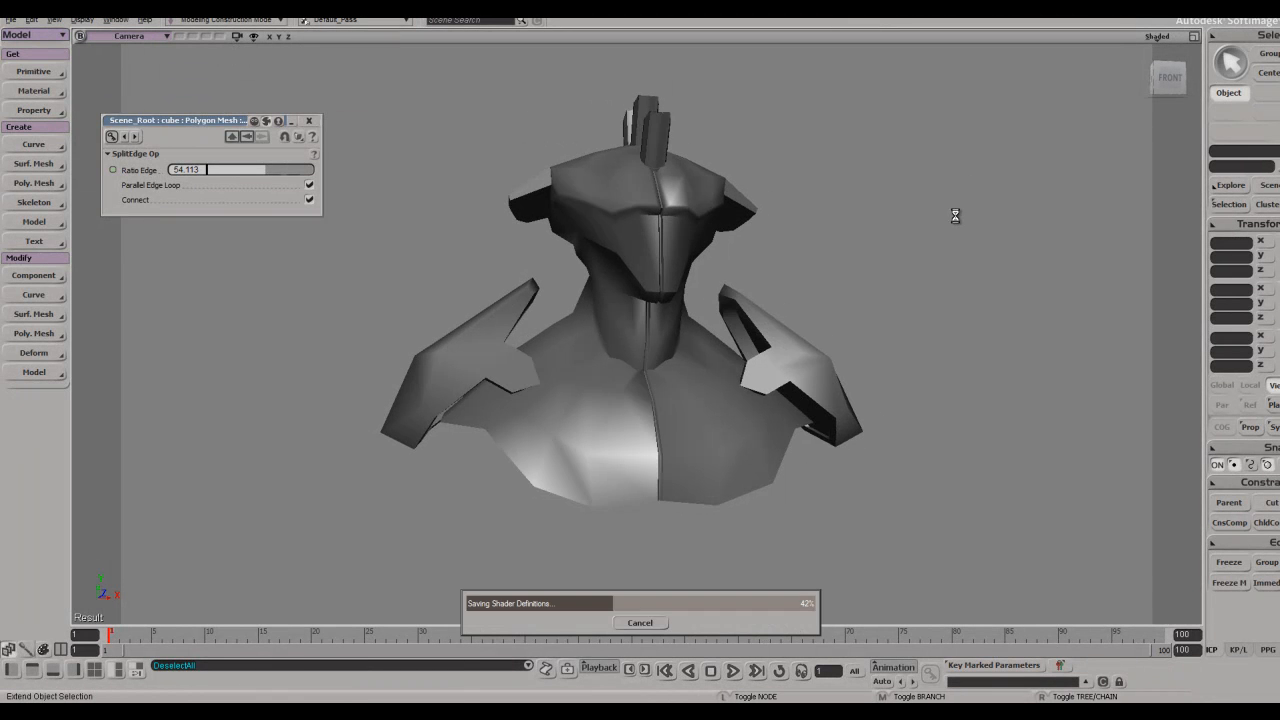
- Examine the center groove and the helmet, neck and jaw shapes from the back, side and front
right_drag(938, 245, 651, 299)
middle_drag(651, 299, 600, 289)
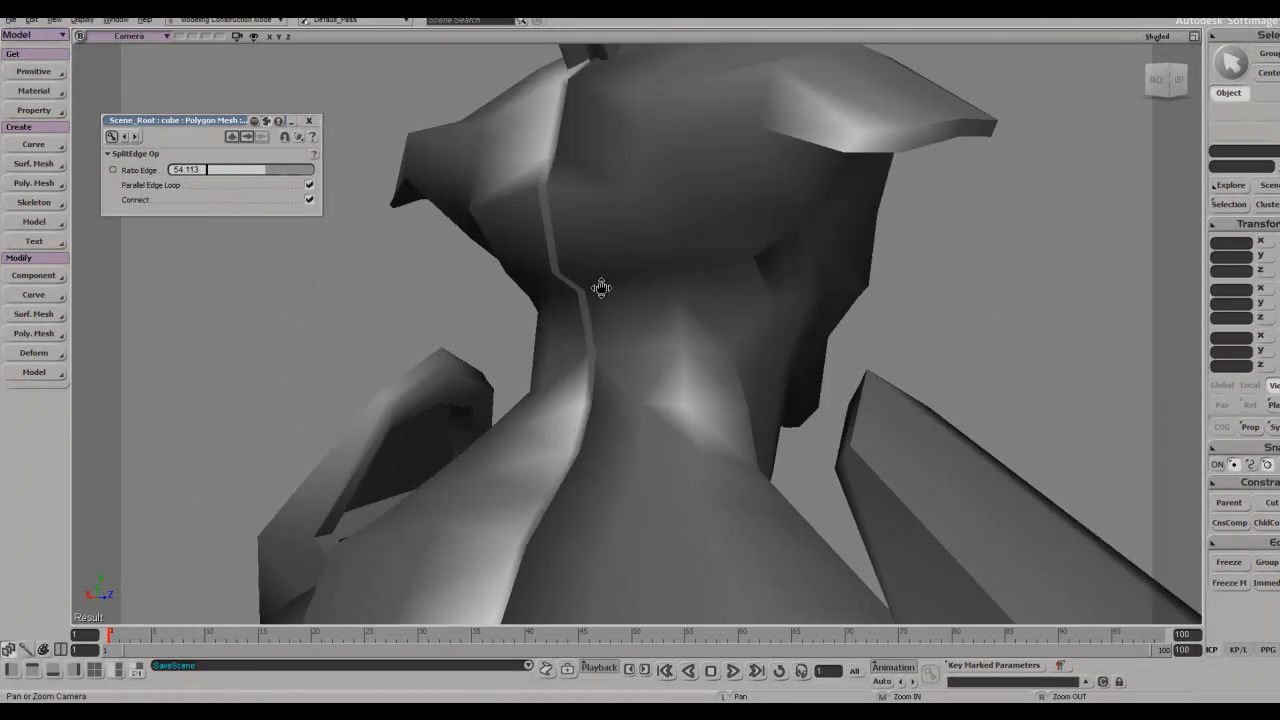
drag(600, 289, 627, 328)
click(548, 273)
right_drag(548, 273, 657, 299)
middle_drag(657, 299, 860, 283)
click(904, 276)
right_drag(904, 276, 852, 291)
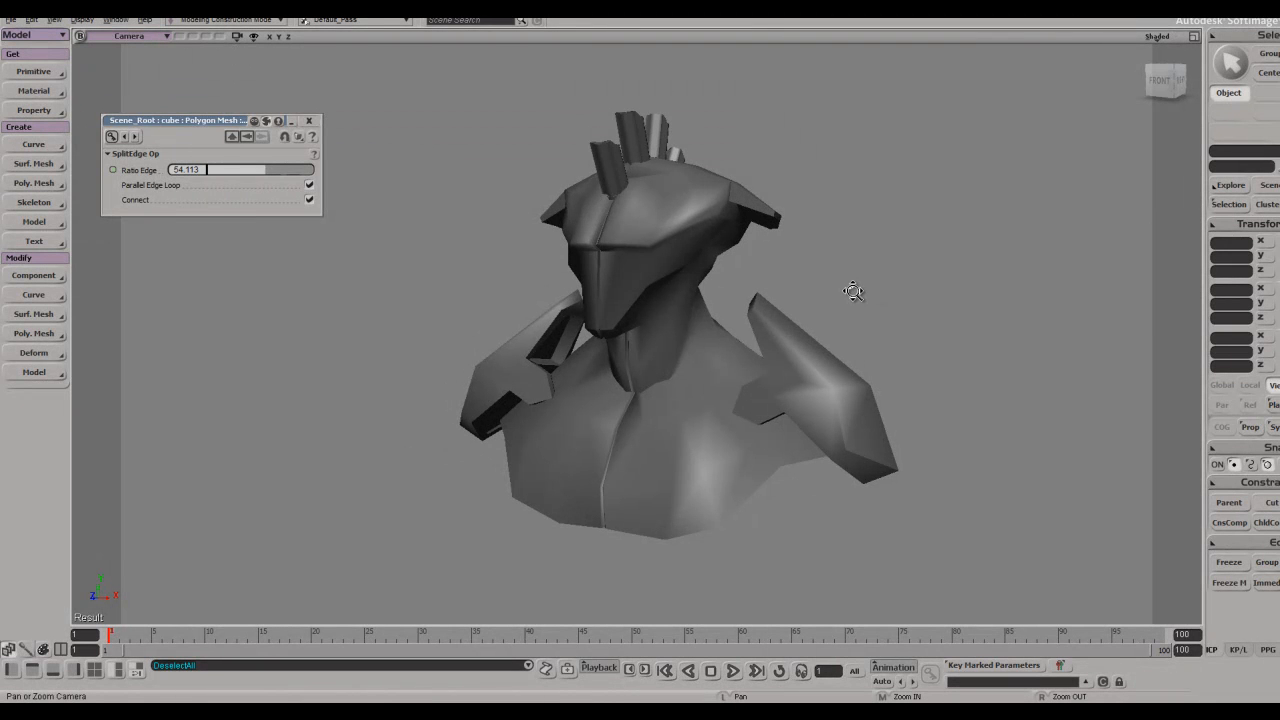
key(s)
right_drag(852, 291, 780, 263)
key(z)
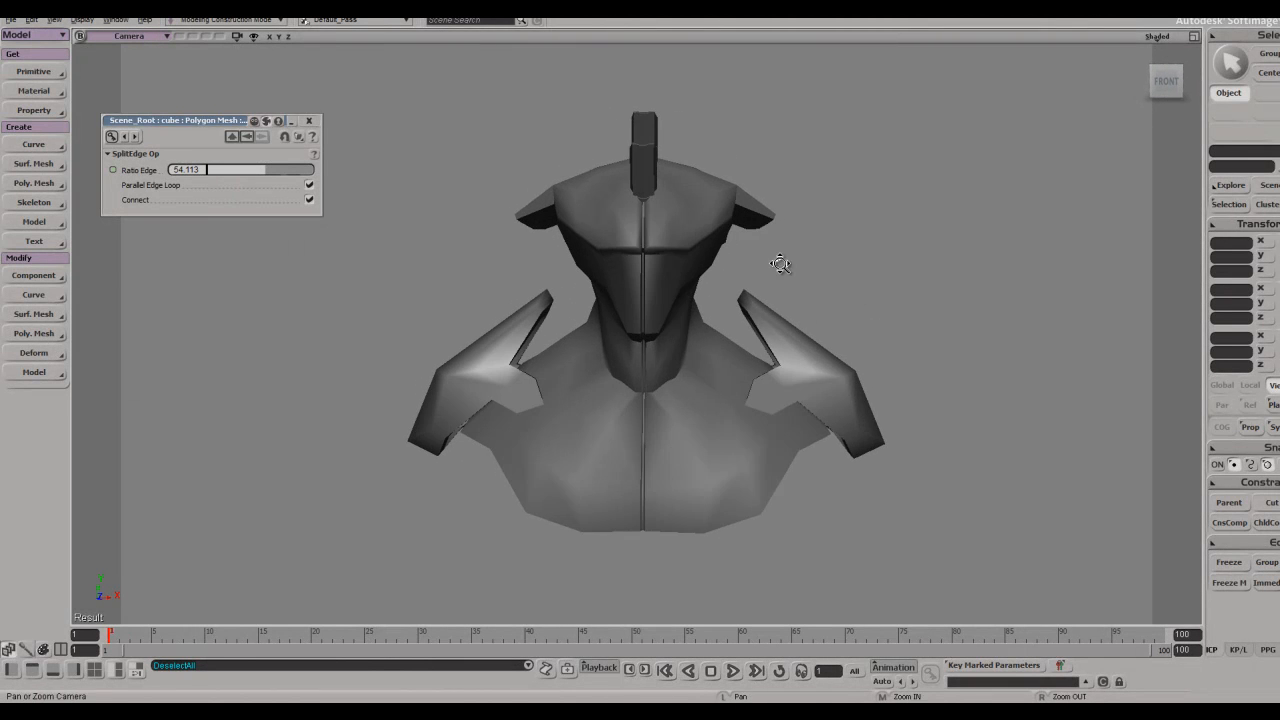
middle_click(780, 263)
- Select the short edge at the helmet brim's outer corner on the original half and move it to refine the corner
click(723, 147)
drag(723, 147, 720, 268)
middle_click(720, 268)
key(s)
right_drag(720, 268, 890, 340)
key(e)
click(772, 196)
key(v)
key(s)
drag(865, 350, 881, 345)
key(s)
right_drag(874, 343, 894, 246)
key(c)
drag(997, 257, 1003, 257)
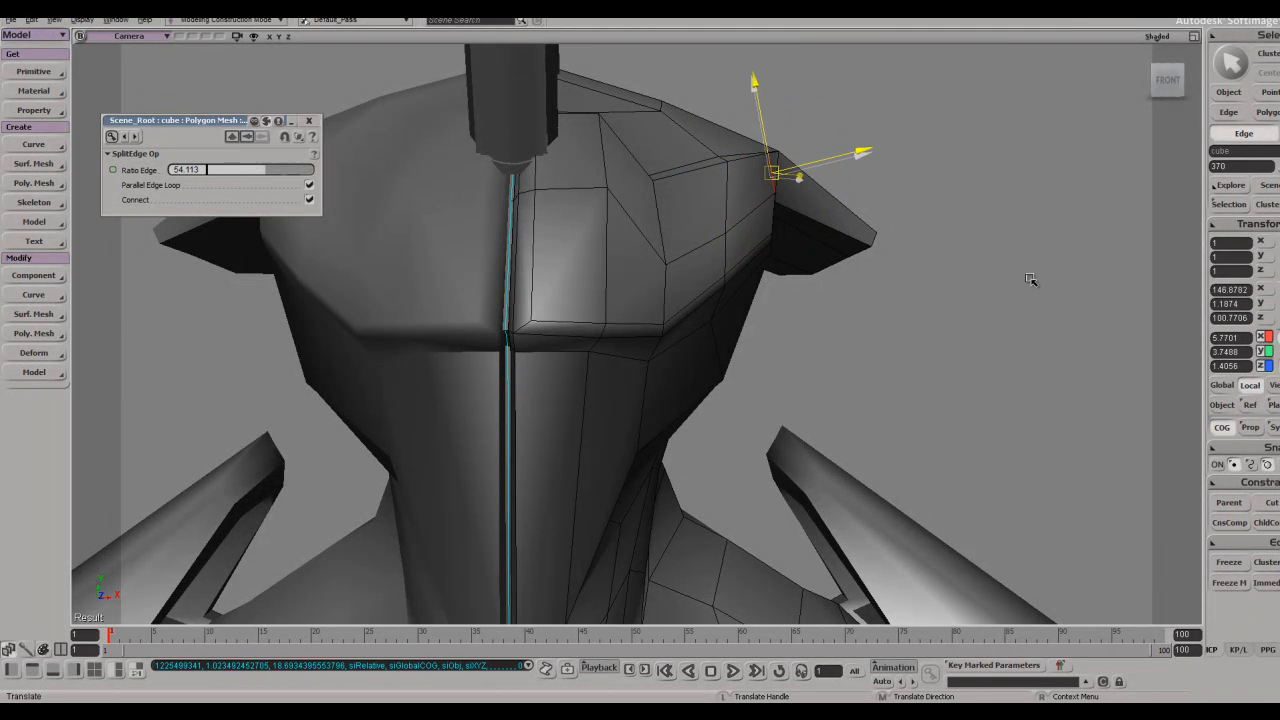
scroll(977, 291, down, 3)
key(space)
- Examine the helmet brim and cheek of the original half from several angles
key(s)
right_drag(903, 309, 620, 259)
click(695, 240)
key(s)
key(e)
click(583, 278)
key(s)
key(s)
right_drag(942, 212, 930, 147)
key(s)
key(space)
click(991, 151)
key(s)
key(space)
click(700, 234)
key(s)
mouse_move(700, 234)
right_down()
mouse_move(711, 175)
mouse_move(735, 235)
mouse_move(906, 283)
mouse_move(886, 311)
mouse_move(903, 266)
mouse_move(612, 288)
mouse_move(683, 293)
mouse_move(660, 323)
mouse_move(684, 249)
right_up()
key(space)
click(906, 283)
key(s)
scroll(876, 316, down, 3)
key(z)
- Adjust the points at the cheek corner and helmet side around the brim on the original half, then clear the selection
key(space)
click(716, 268)
key(s)
scroll(660, 323, up, 5)
key(t)
drag(648, 239, 674, 260)
key(s)
right_drag(674, 260, 775, 166)
key(t)
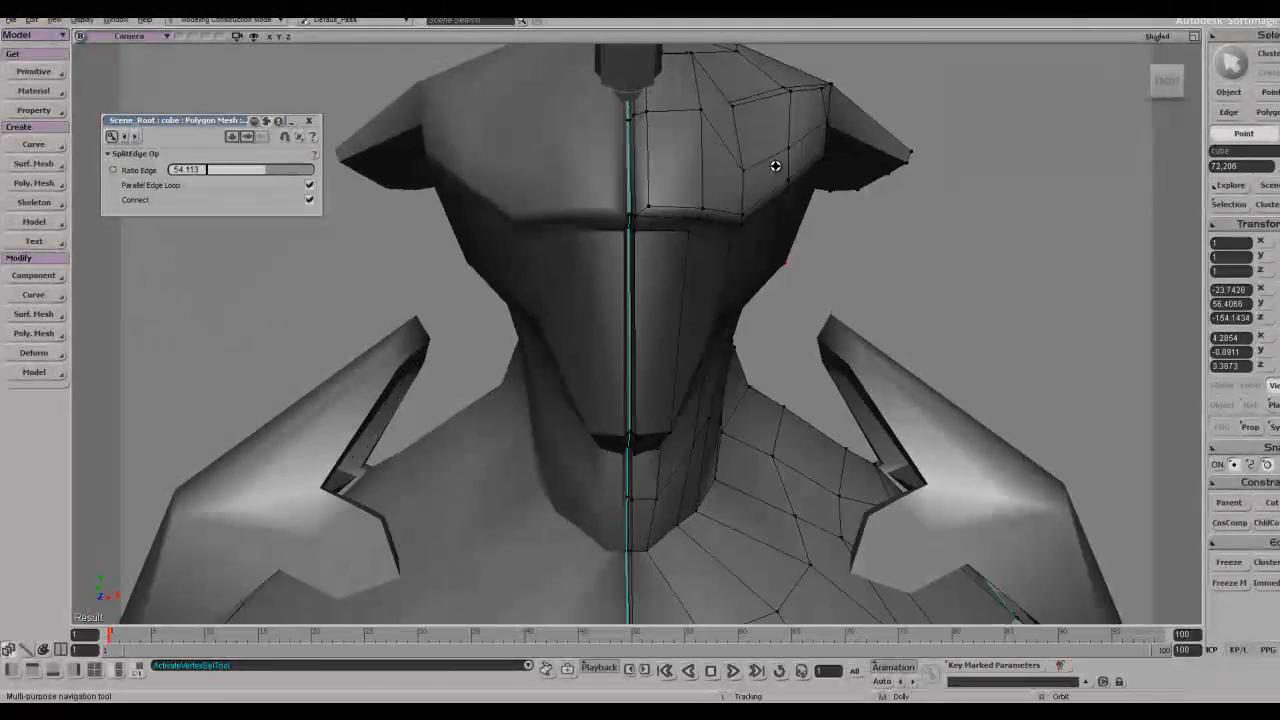
key(space)
click(913, 282)
click(796, 224)
key(t)
right_drag(791, 220, 812, 168)
click(820, 161)
key(v)
key(t)
right_drag(919, 237, 880, 210)
click(786, 143)
key(v)
key(space)
scroll(930, 251, down, 3)
click(930, 251)
- Select the three groove-border points low on the back of the helmet and move them to reshape its rear profile
right_drag(930, 251, 1034, 255)
scroll(935, 242, down, 3)
middle_drag(1034, 255, 765, 256)
drag(765, 256, 757, 350)
click(758, 350)
right_drag(758, 350, 708, 347)
key(t)
click(526, 365)
right_drag(526, 365, 807, 430)
key(v)
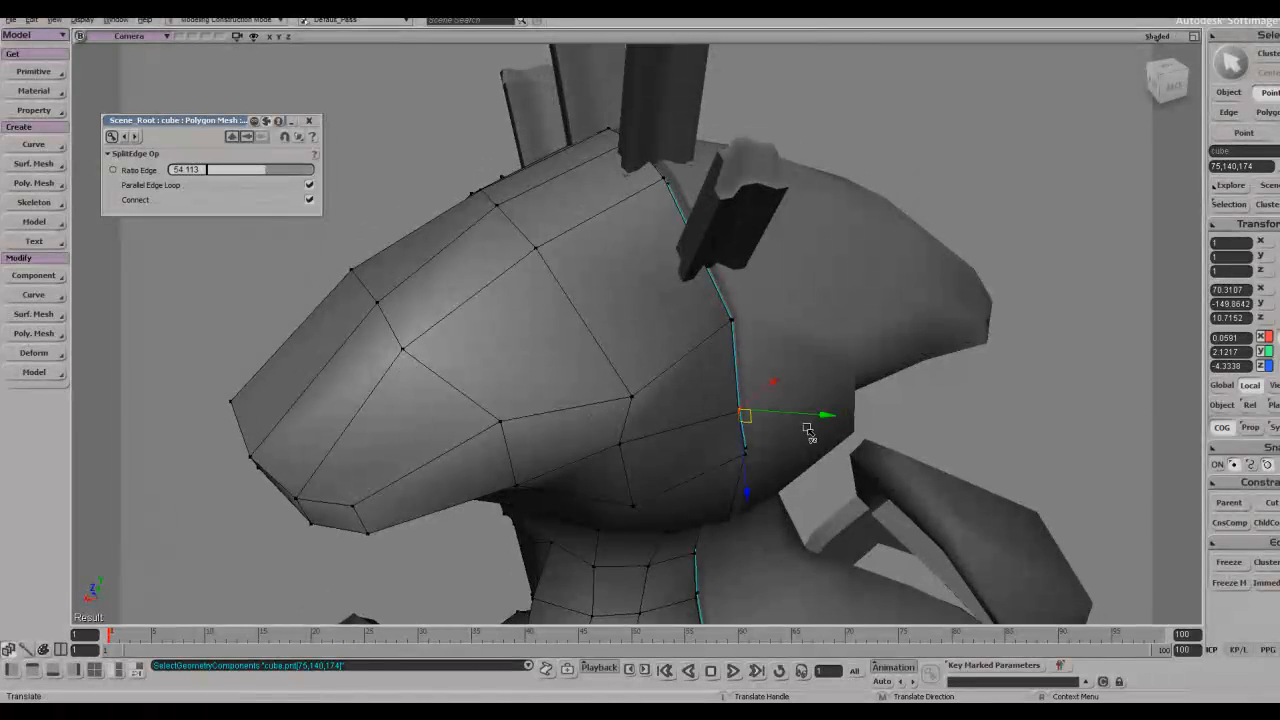
drag(706, 380, 716, 390)
right_drag(800, 368, 549, 320)
- Select the next three points along the groove at the back of the helmet and move them about -0.26 in Z
key(t)
drag(532, 270, 503, 313)
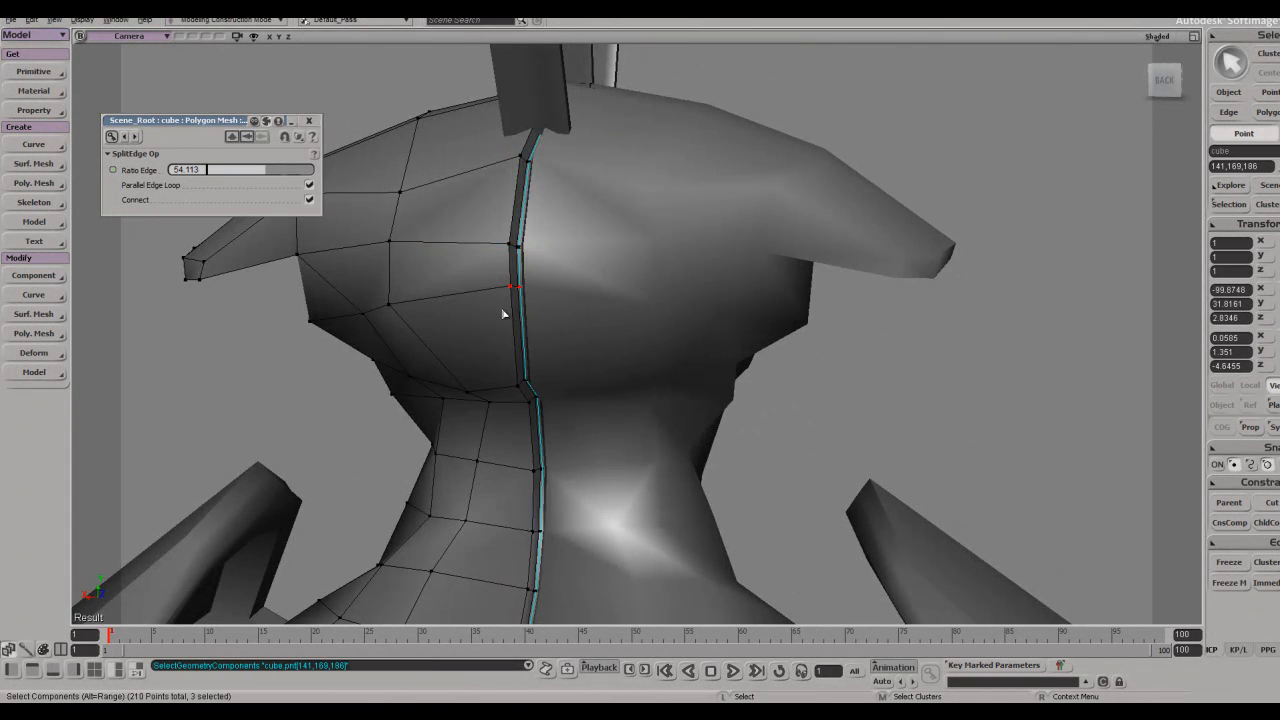
right_drag(503, 313, 700, 350)
key(v)
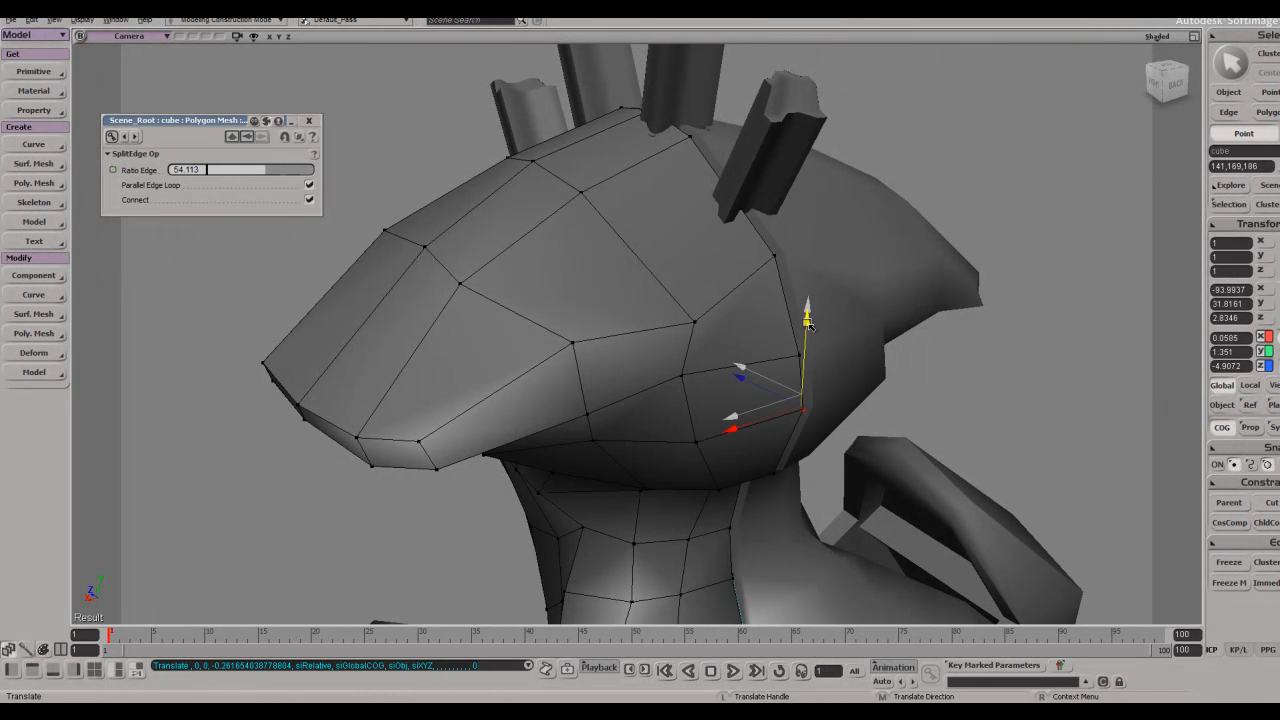
right_drag(799, 349, 831, 331)
middle_drag(831, 331, 866, 297)
- Select the three groove points higher on the helmet's back, move them to smooth its profile, and clear the selection
right_drag(866, 297, 757, 286)
key(t)
drag(757, 286, 730, 325)
right_drag(730, 325, 600, 340)
drag(600, 340, 572, 320)
right_drag(572, 320, 750, 325)
key(v)
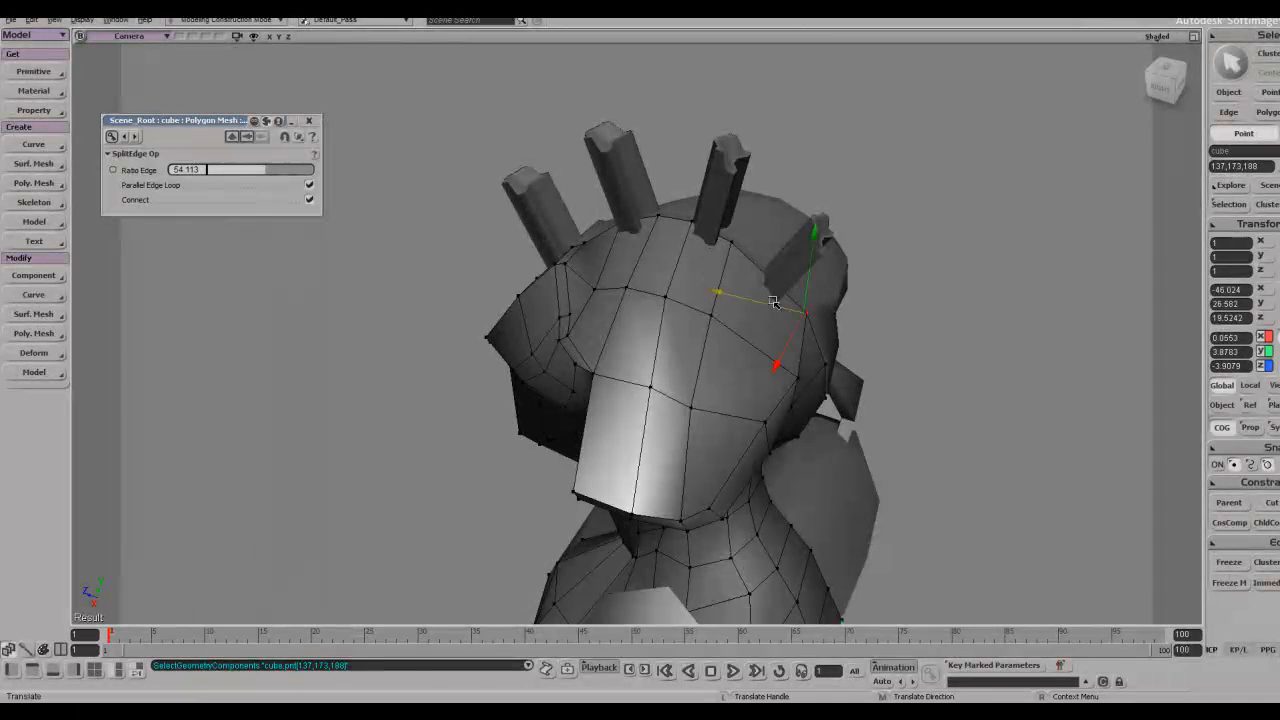
drag(780, 303, 782, 303)
right_drag(782, 303, 919, 337)
key(space)
click(919, 337)
key(s)
- Select the mirrored clone half of the body and delete it
right_drag(840, 360, 737, 277)
middle_drag(737, 277, 796, 234)
right_drag(796, 234, 880, 200)
key(space)
drag(842, 152, 580, 410)
key(s)
right_drag(763, 406, 650, 428)
key(space)
click(648, 428)
key(Delete)
- Symmetrize the remaining half's polygons across the X axis with Weld at a distance of 0.1, then clear the selection
click(734, 400)
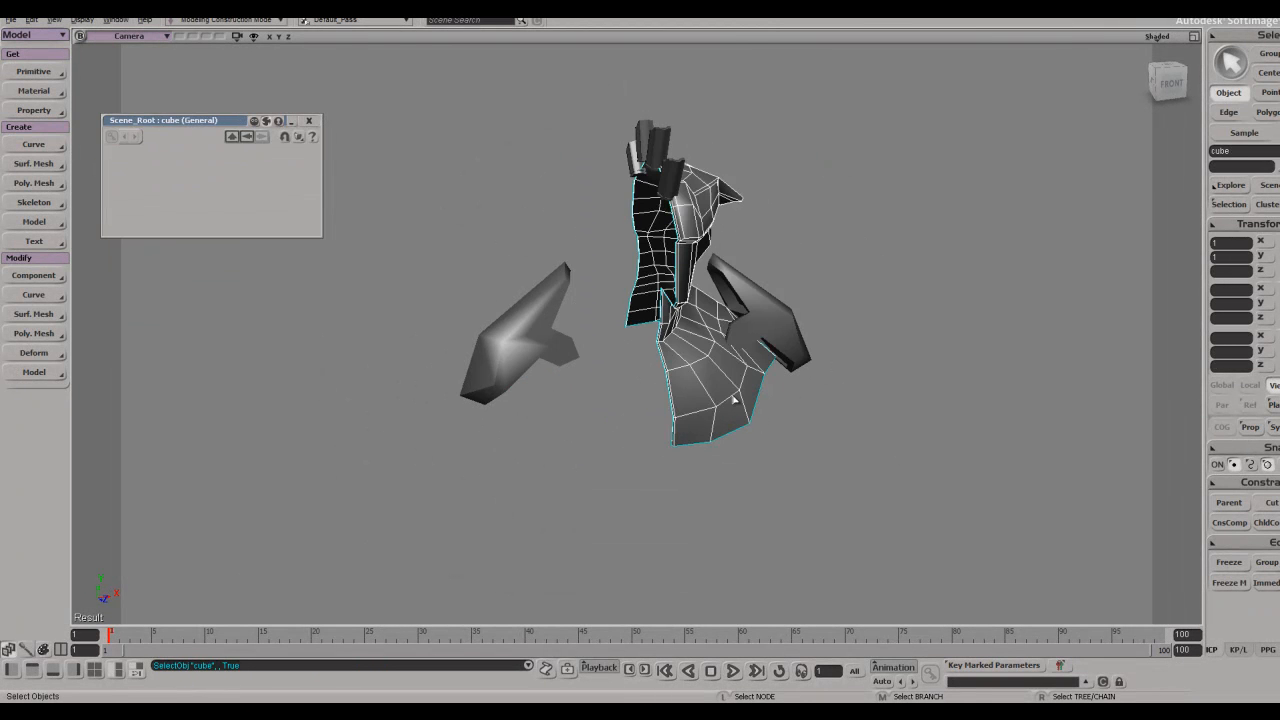
key(period)
key(s)
right_drag(797, 391, 745, 408)
middle_drag(745, 408, 723, 437)
right_drag(723, 437, 860, 354)
middle_drag(860, 354, 861, 367)
right_drag(861, 367, 817, 323)
key(space)
click(866, 362)
- Save the scene, then save it as a new version named cyborg_warframe_003
key(s)
key(space)
key(ctrl+s)
key(s)
right_drag(700, 377, 571, 409)
key(space)
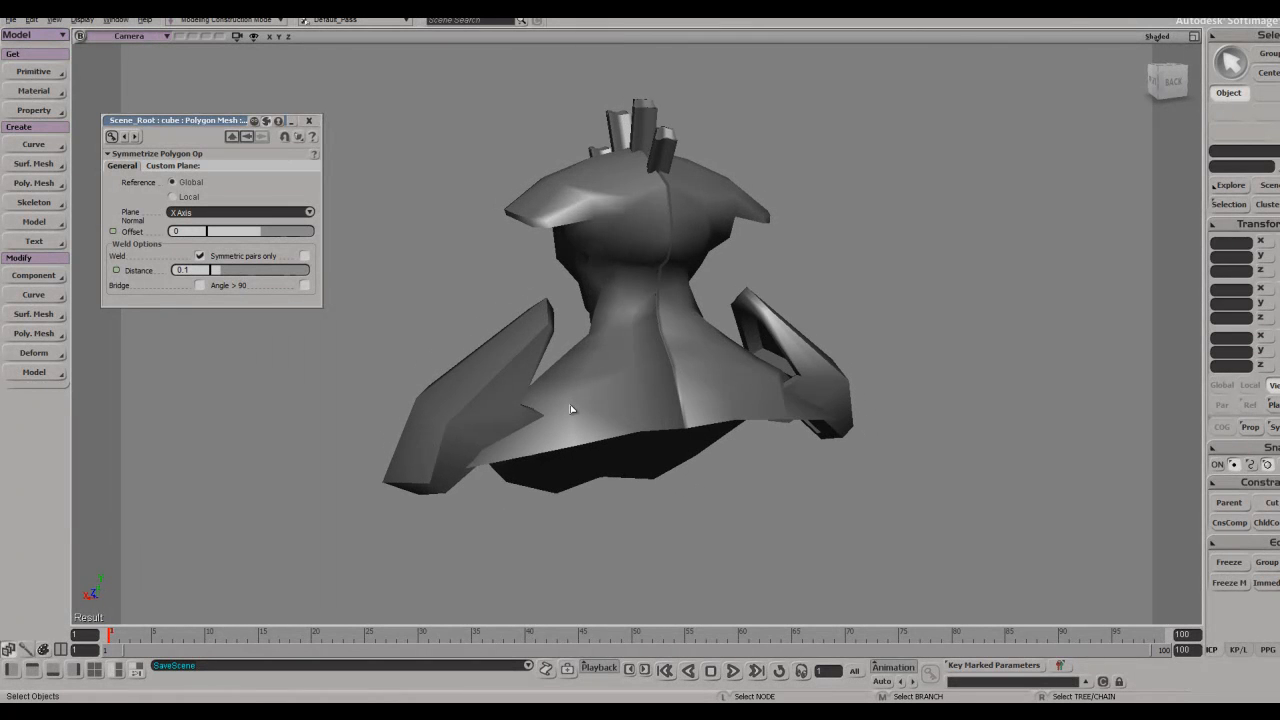
key(s)
right_drag(571, 339, 761, 307)
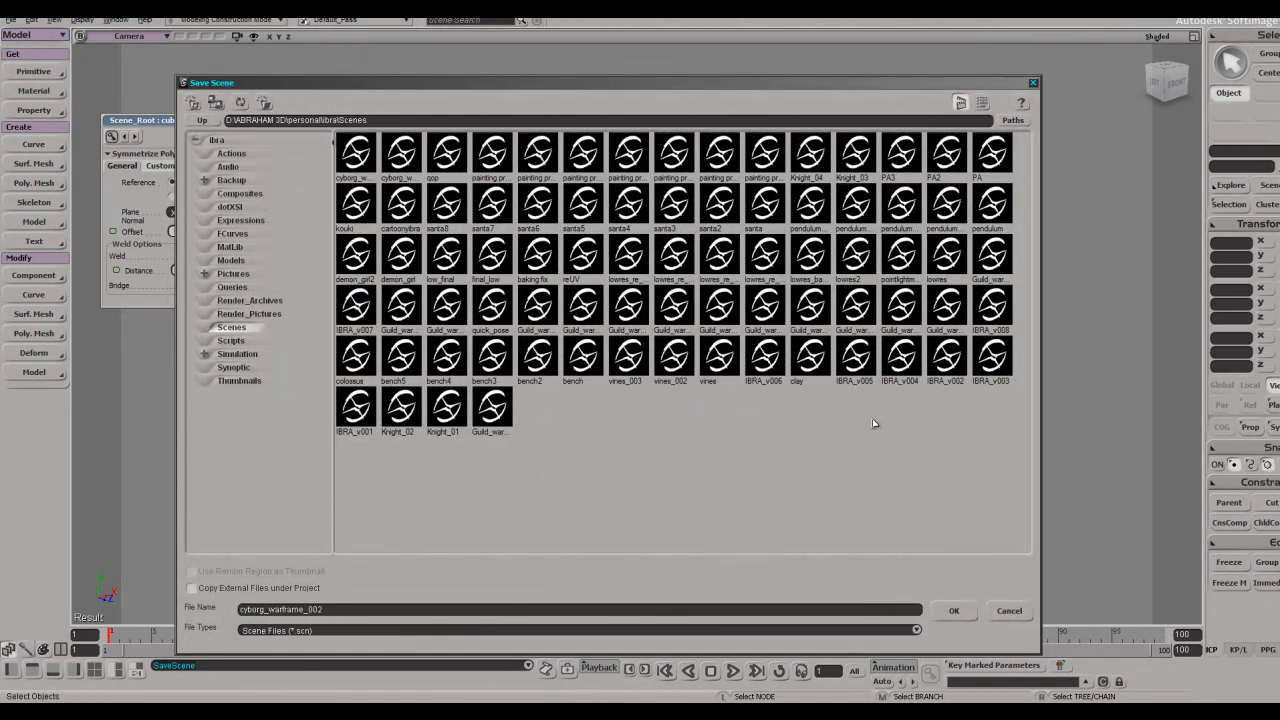
key(Return)
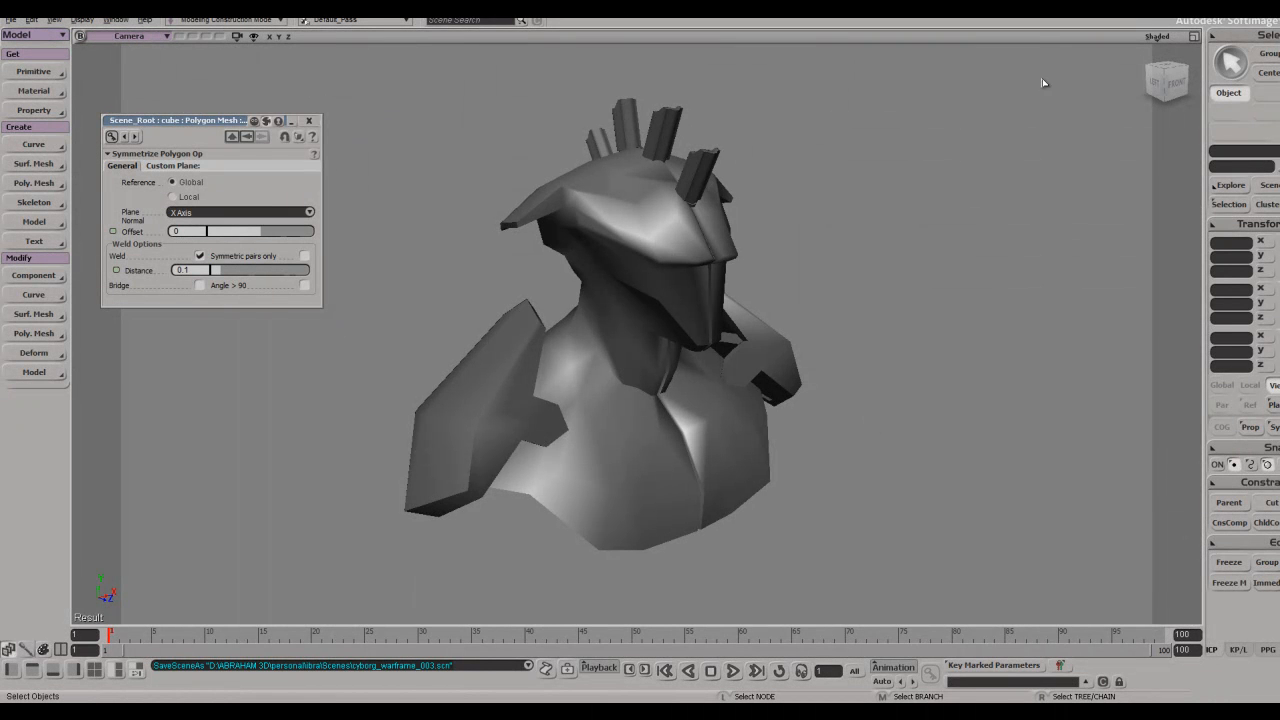
- Turn the camera's headlight off to check the bust's black silhouette, then turn the headlight back on
click(1159, 37)
click(1116, 148)
key(s)
mouse_move(1010, 172)
right_down()
mouse_move(849, 206)
mouse_move(713, 197)
mouse_move(870, 197)
right_up()
click(1157, 37)
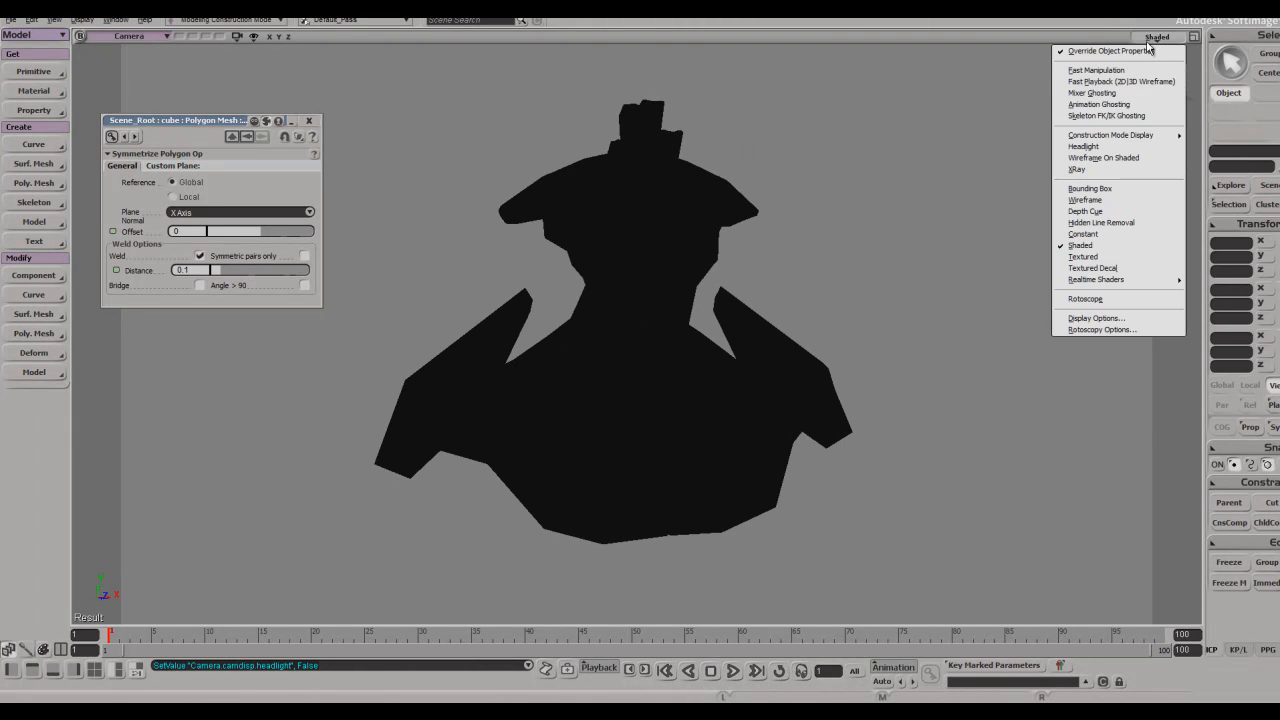
click(1083, 146)
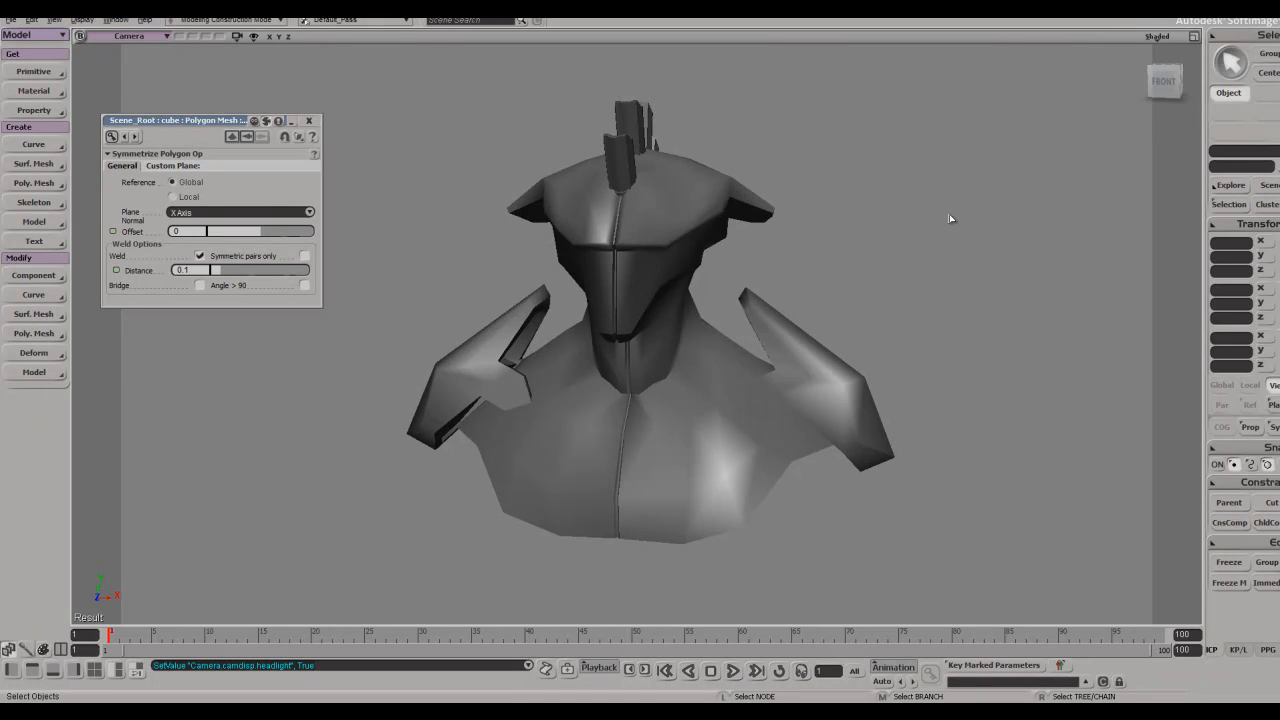